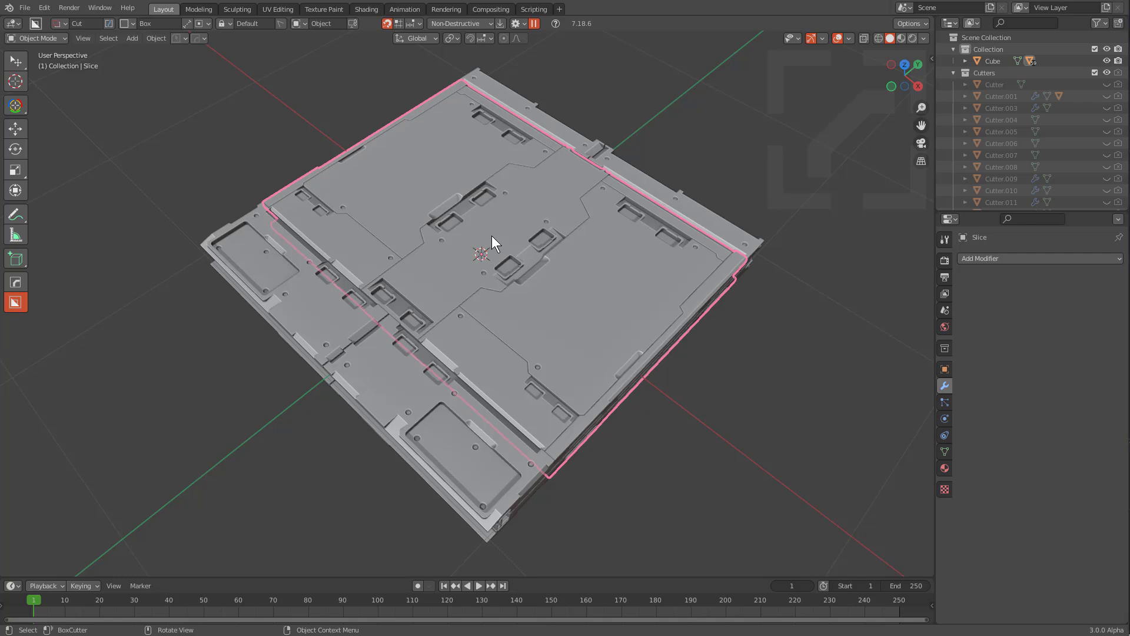
- Enable the Simple Pie option in BoxCutter's display settings
key("d")
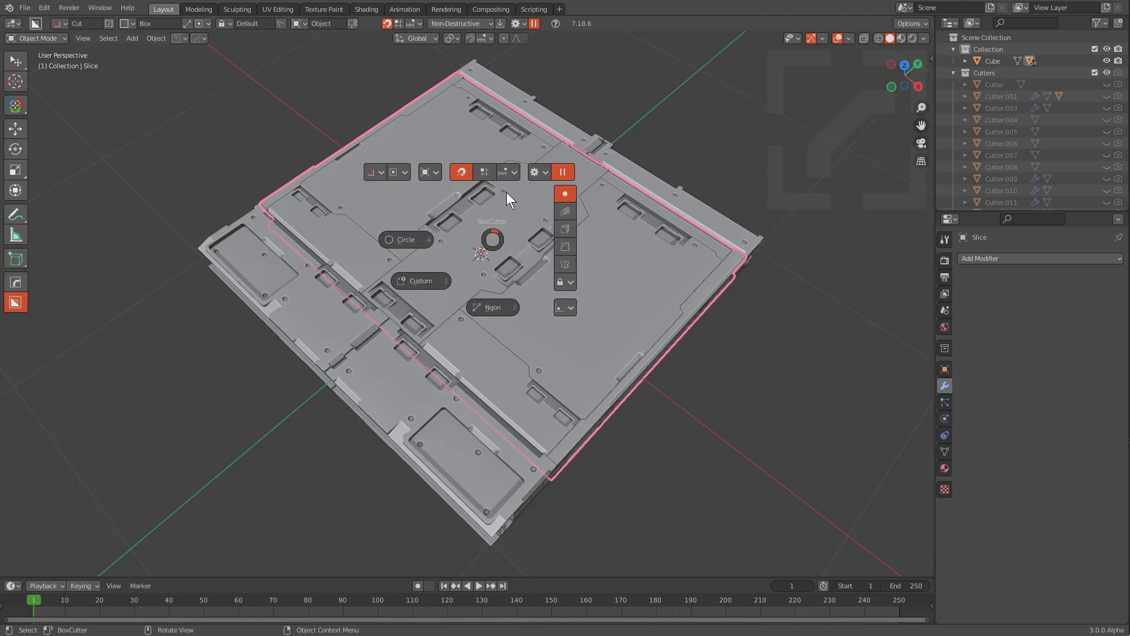
right_click(509, 222)
left_click(521, 26)
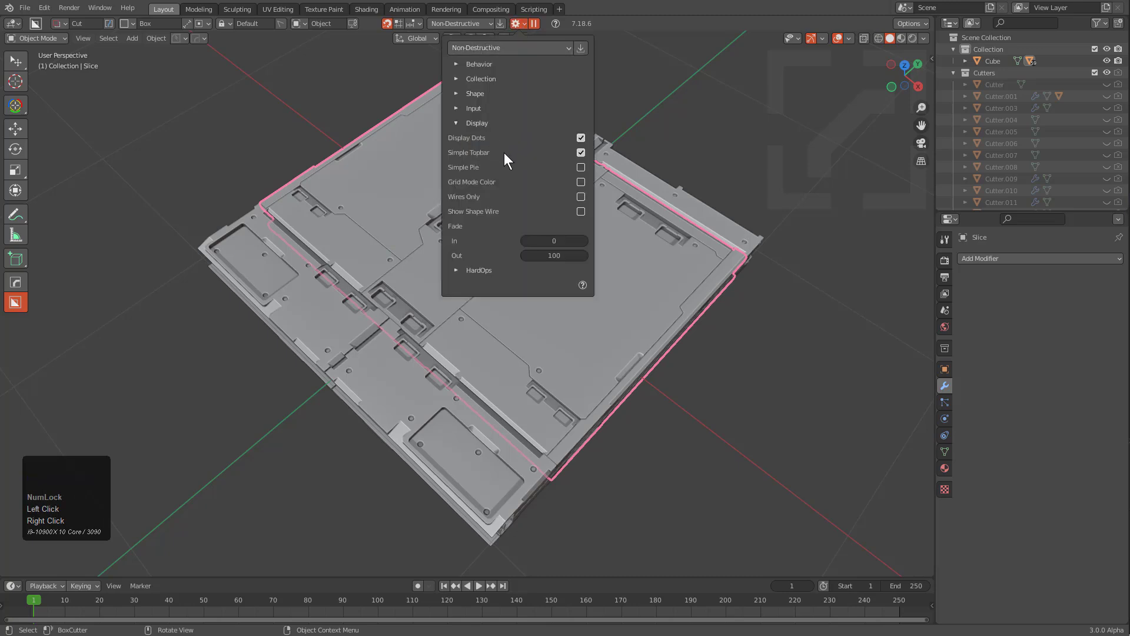
left_click(582, 168)
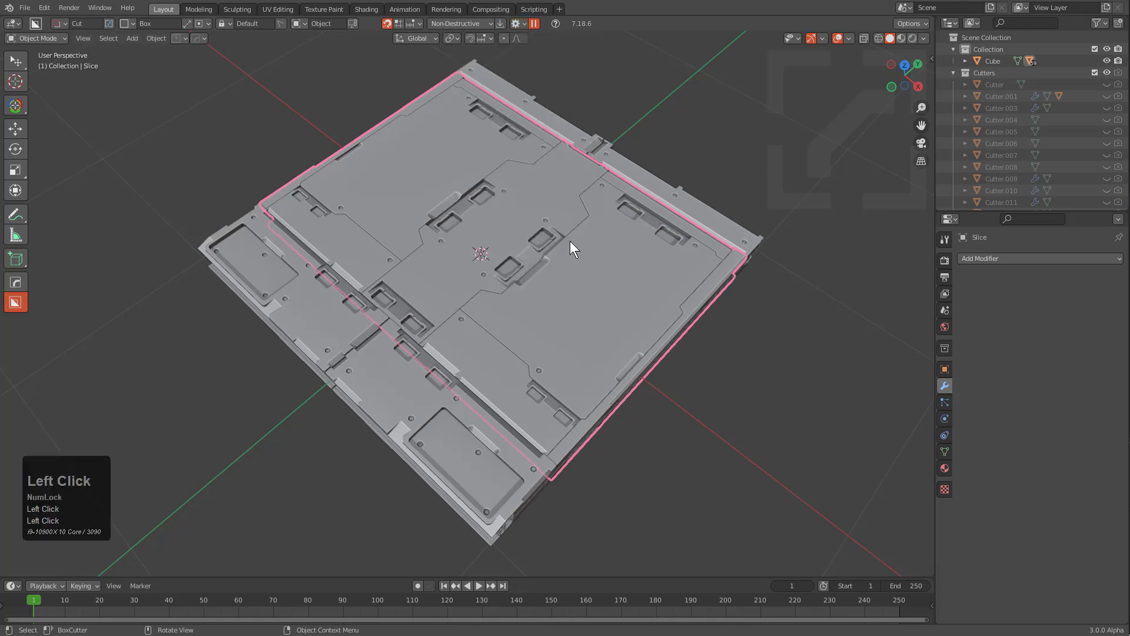
- Switch the box shape to Grid and cut a thin-lined square grid into the large plain panel, extruding it deeper through the locked shape's dot
key("d")
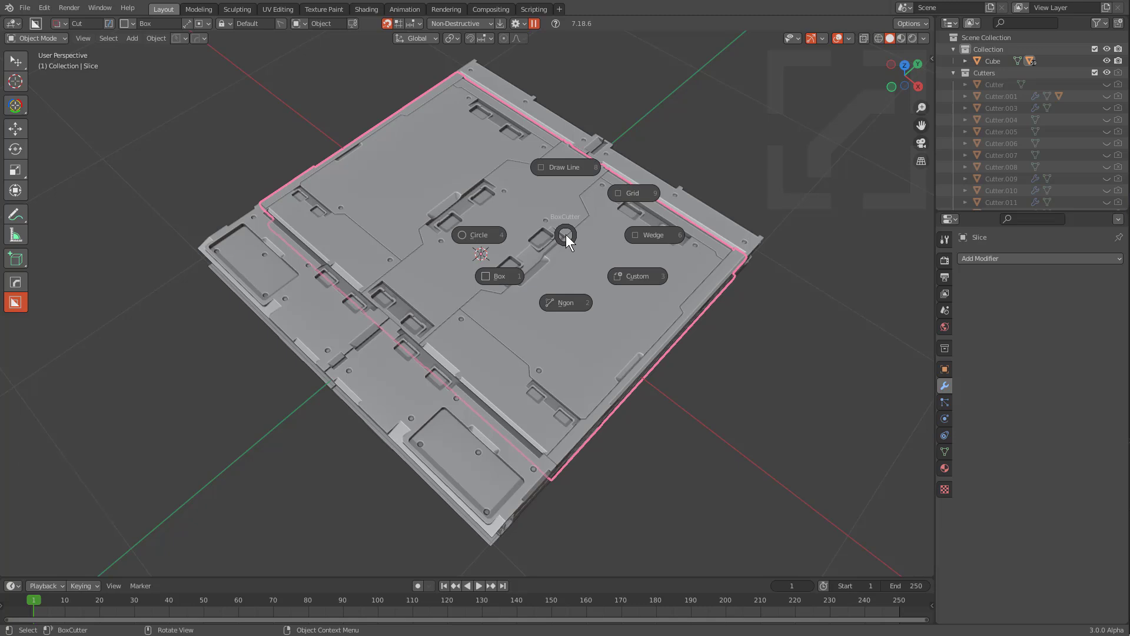
left_click(612, 194)
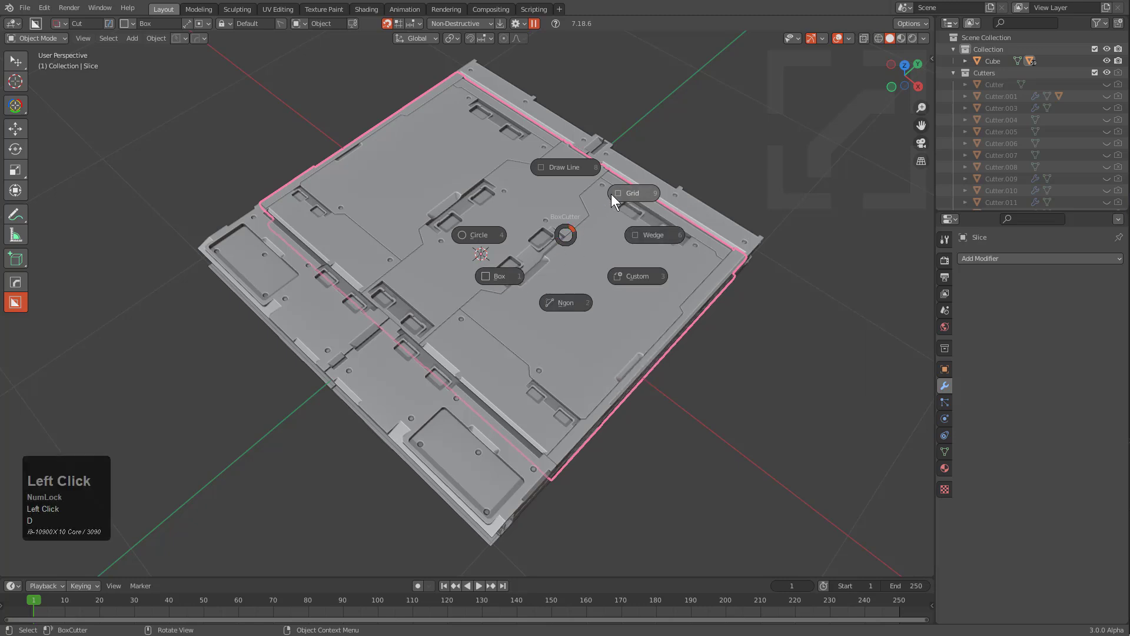
mouse_move(599, 224)
left_mouse_down()
mouse_move(603, 379)
mouse_move(683, 381)
mouse_move(758, 400)
left_mouse_up()
key("t")
key("Tab")
scroll(659, 310, "up", 2)
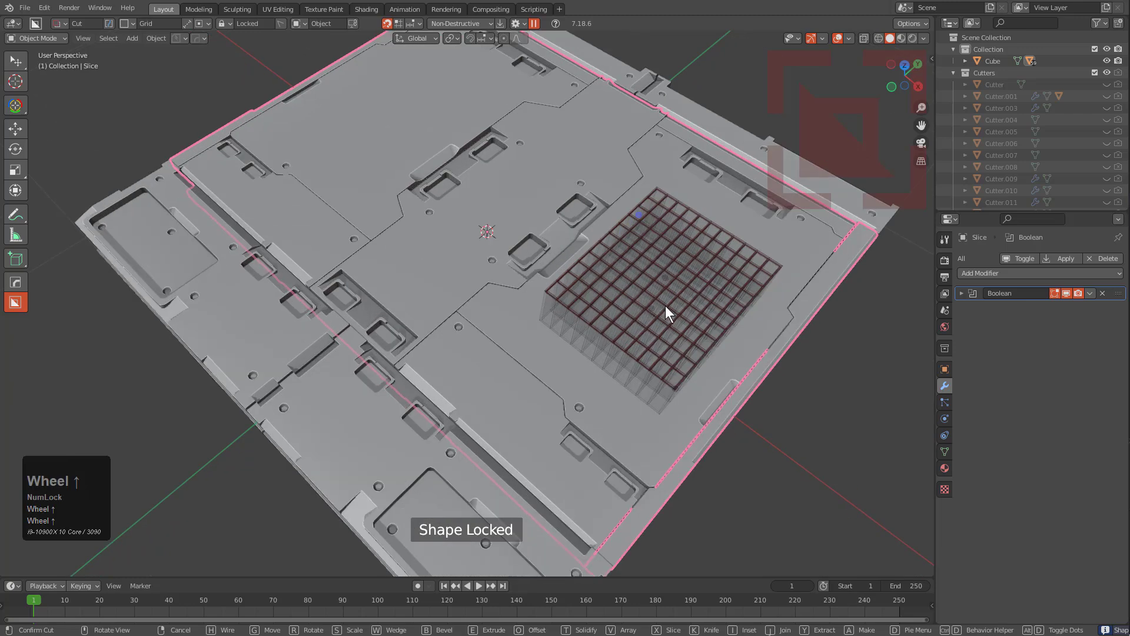
left_click_drag(650, 310, 702, 278)
left_click(713, 243)
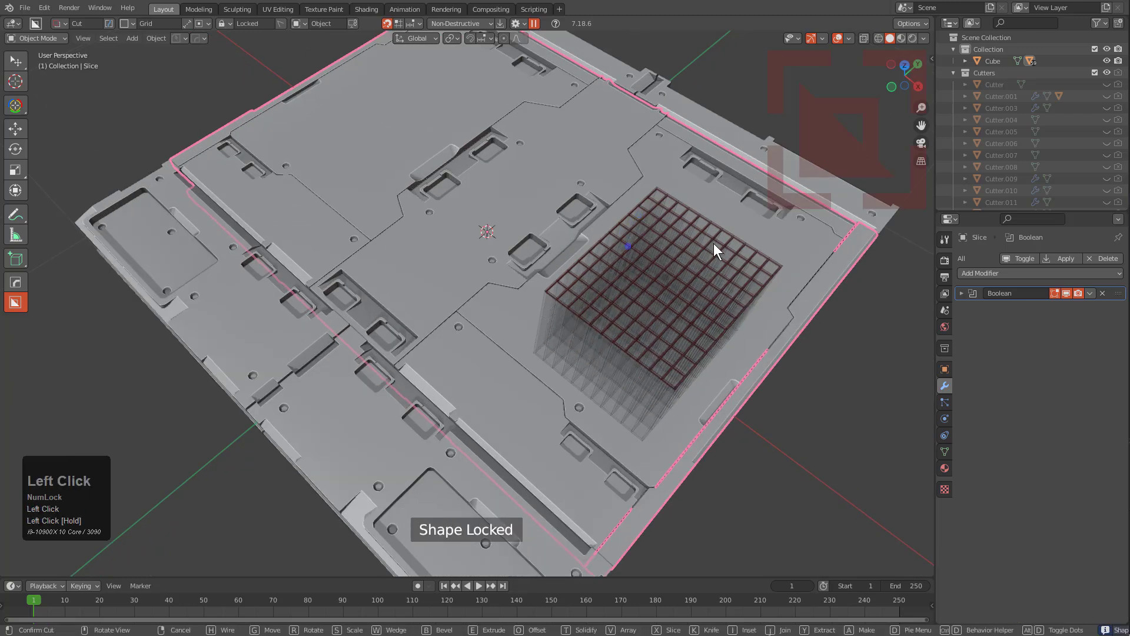
- Enable Wedge, disable Grid, and cut a long wedge notch 0.127 deep along the panel's outer edge beside the grid
key("d")
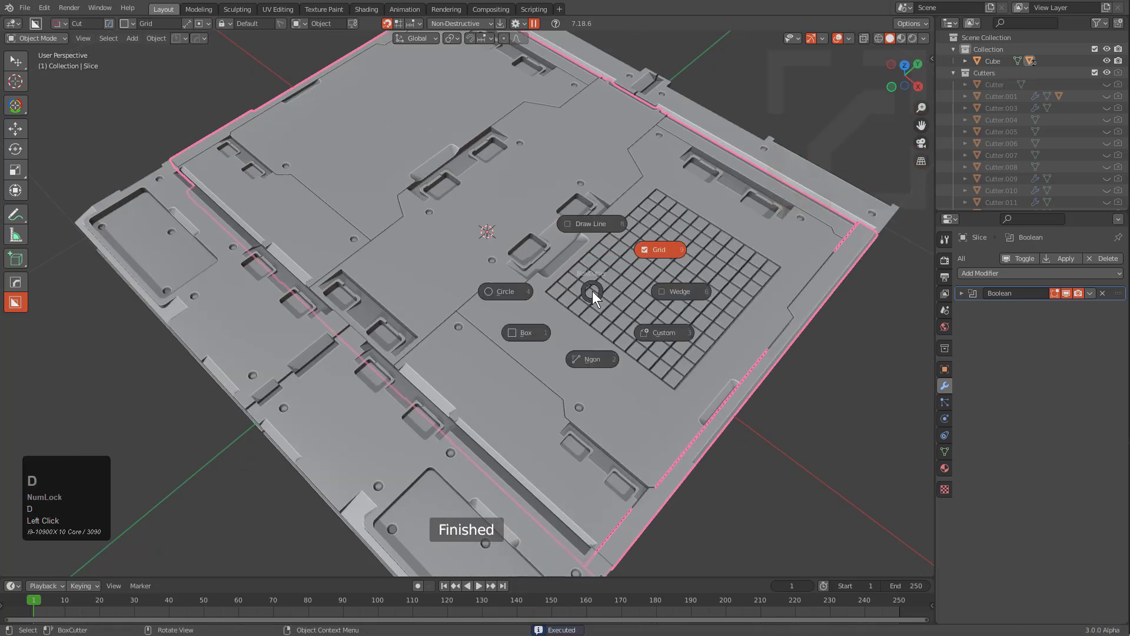
left_click(680, 289)
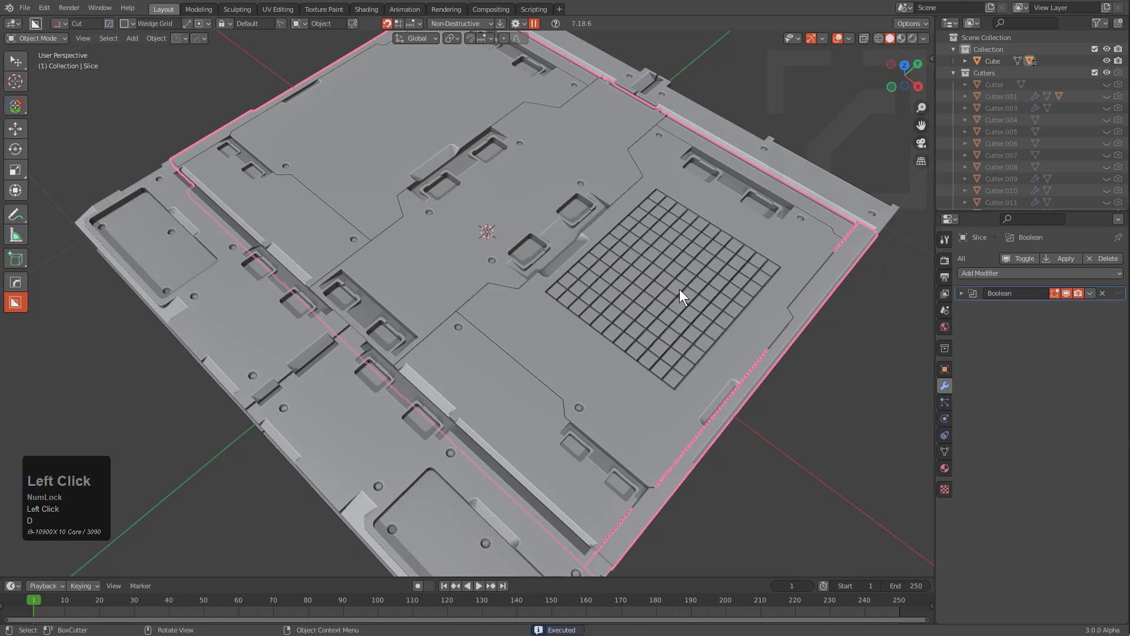
key("d")
left_click(744, 246)
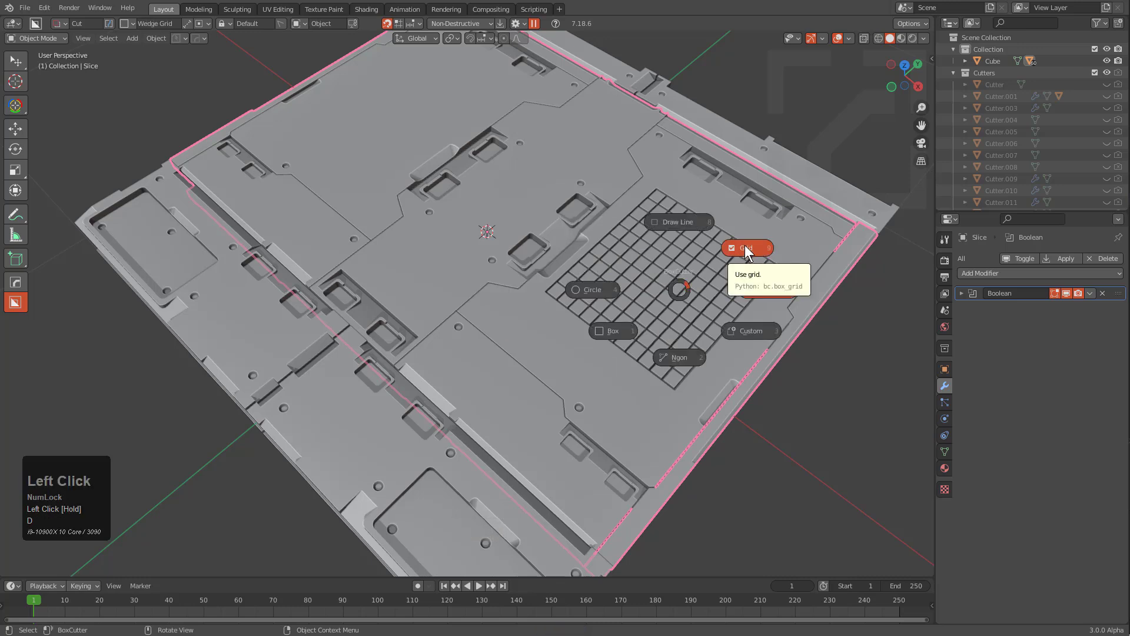
mouse_move(782, 299)
left_mouse_down()
mouse_move(734, 414)
mouse_move(745, 452)
left_mouse_up()
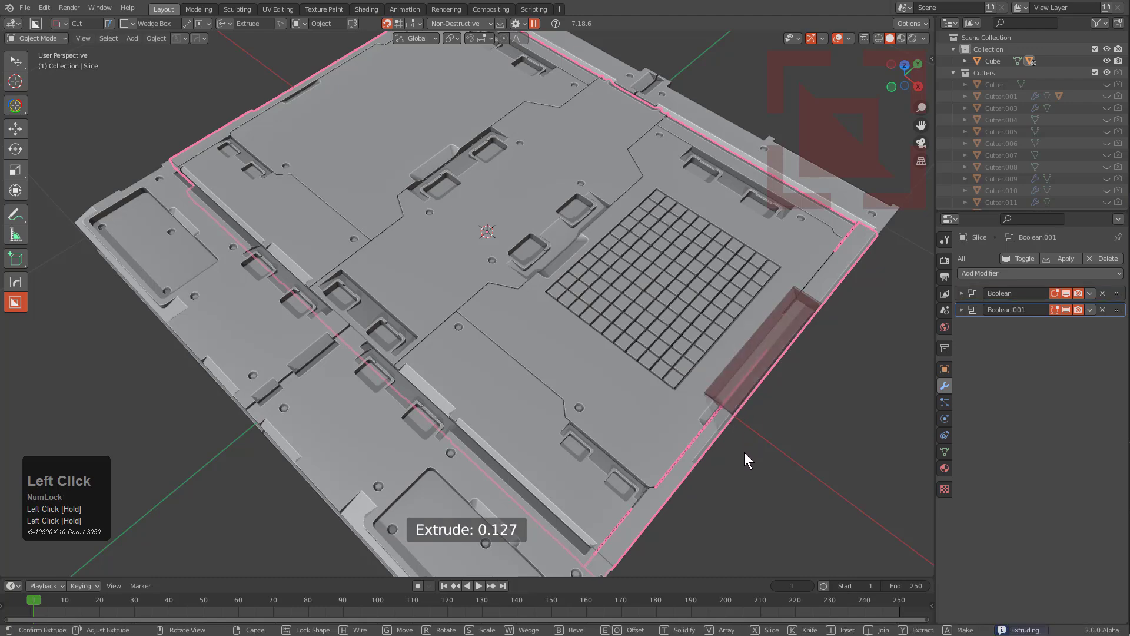
mouse_move(723, 387)
middle_mouse_down()
mouse_move(711, 391)
mouse_move(734, 371)
middle_mouse_up()
- Reset the shape to plain Box and turn on both Grid and Wedge for it
key("d")
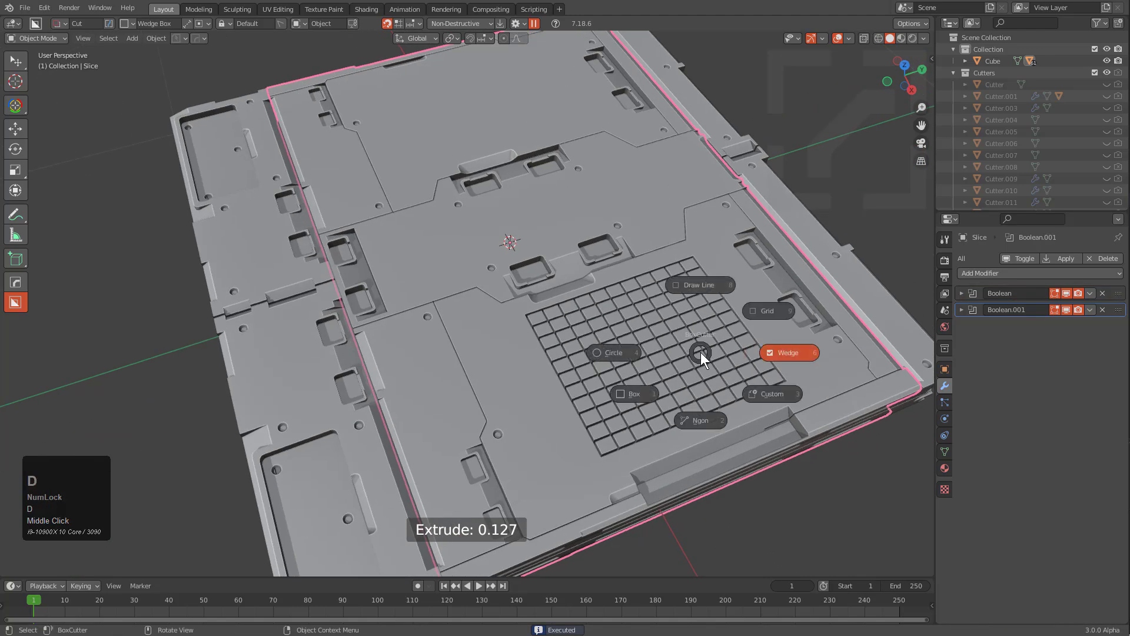
left_click(632, 393)
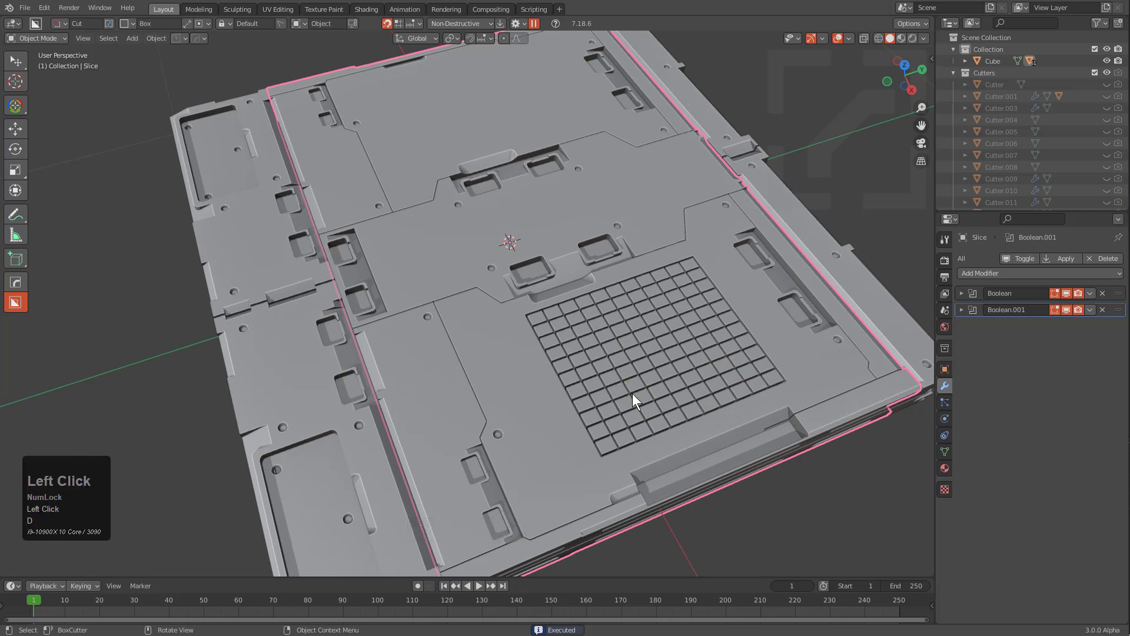
key("d")
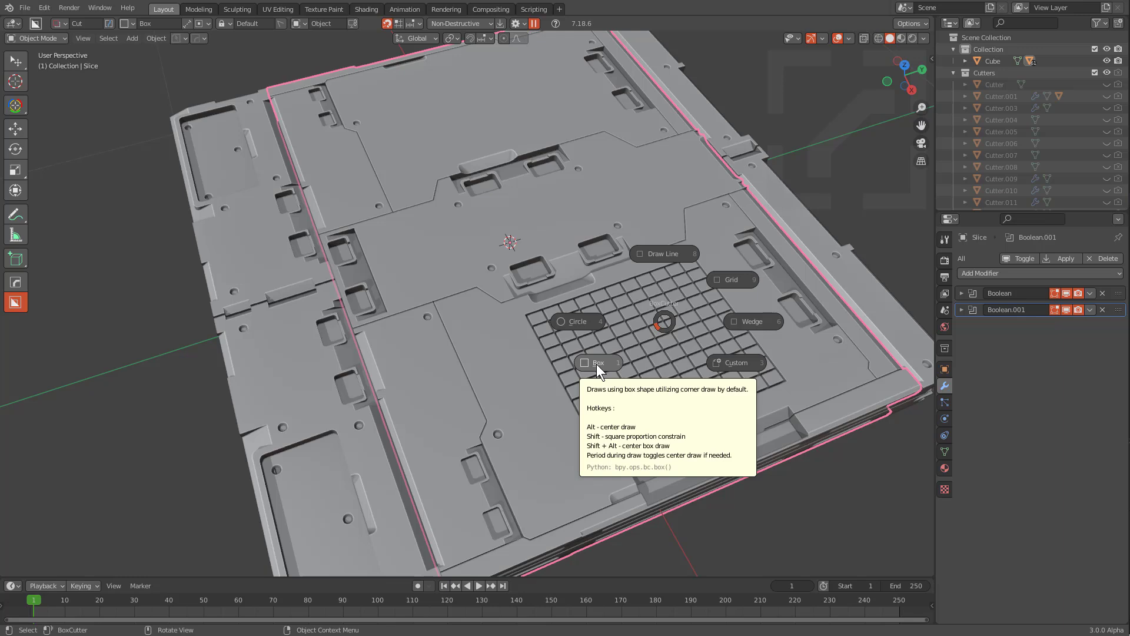
left_click(732, 282)
key("d")
left_click(805, 281)
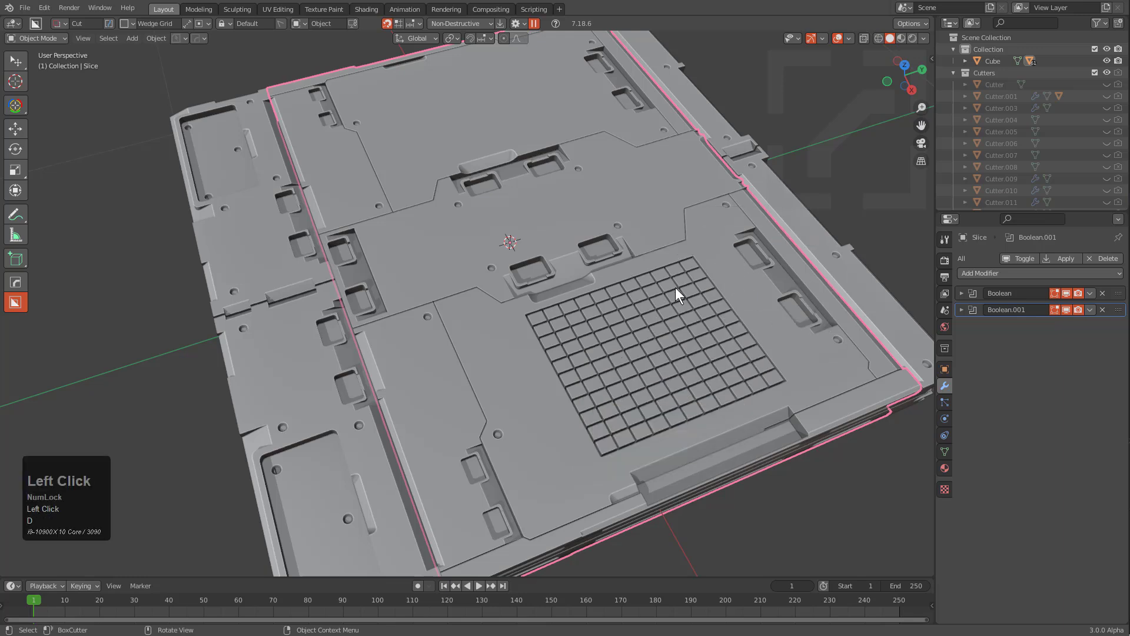
- Reset the shape to plain Box and cut a narrow slot 0.060 deep along the edge of the large grid
key("d")
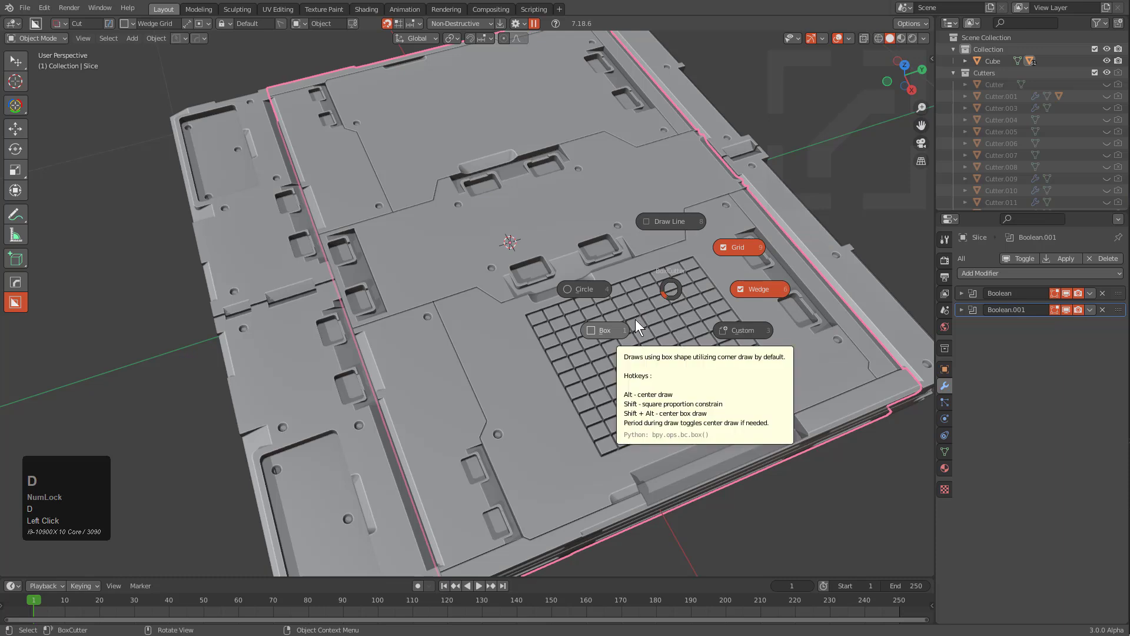
left_click(619, 333)
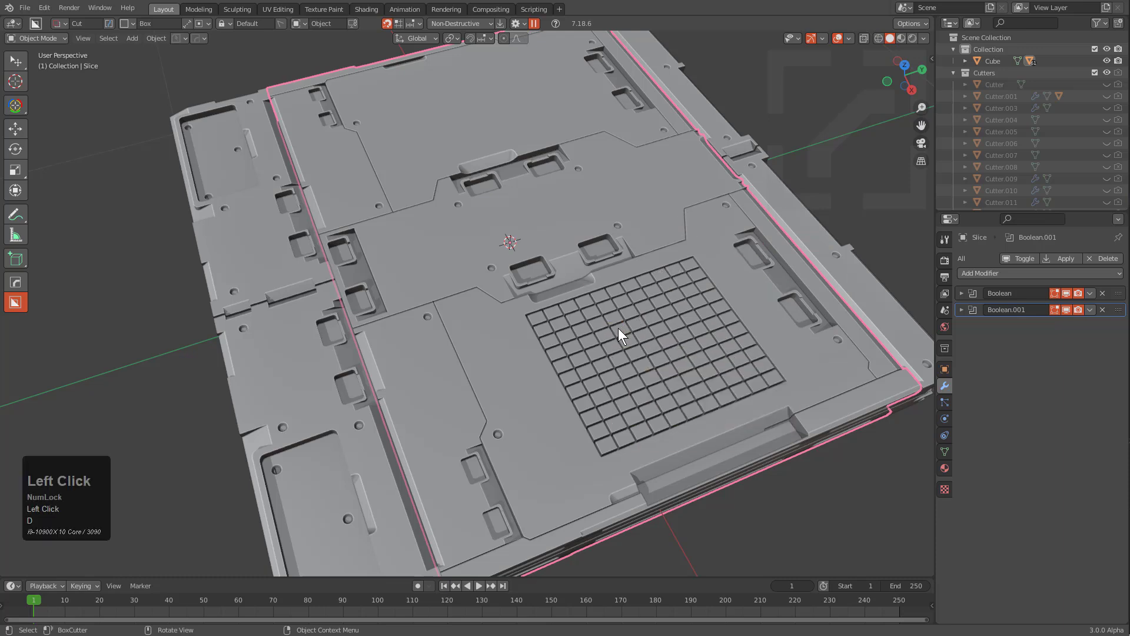
left_click_drag(528, 351, 586, 443)
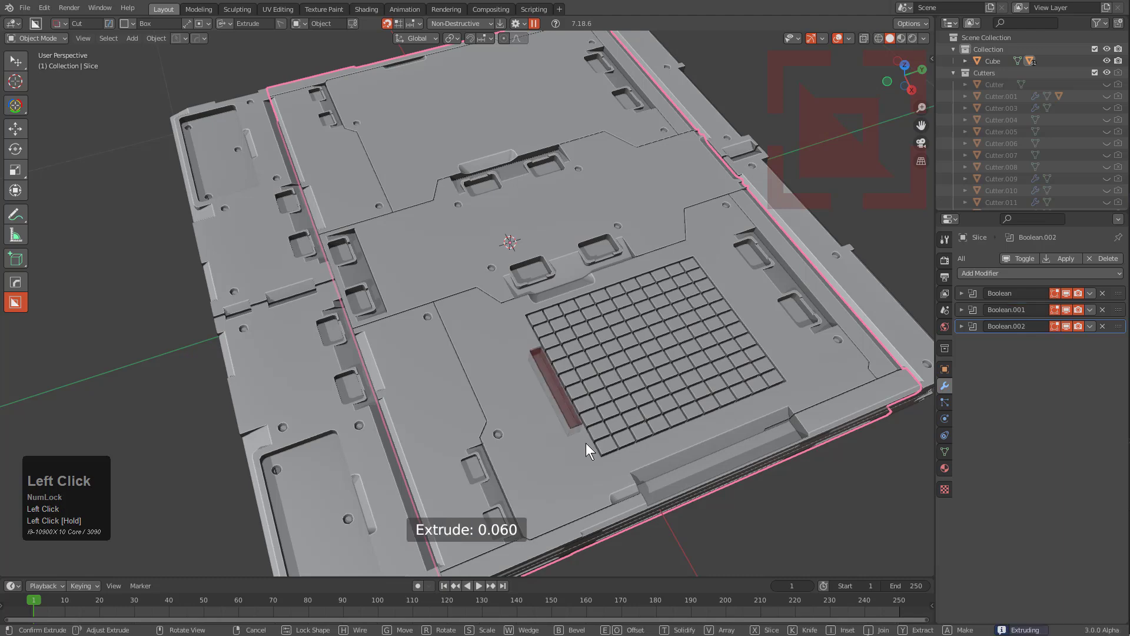
- Turn on Grid and cut a smaller square grid into the central panel, near the pair of recessed pockets
key("d")
left_click(699, 266)
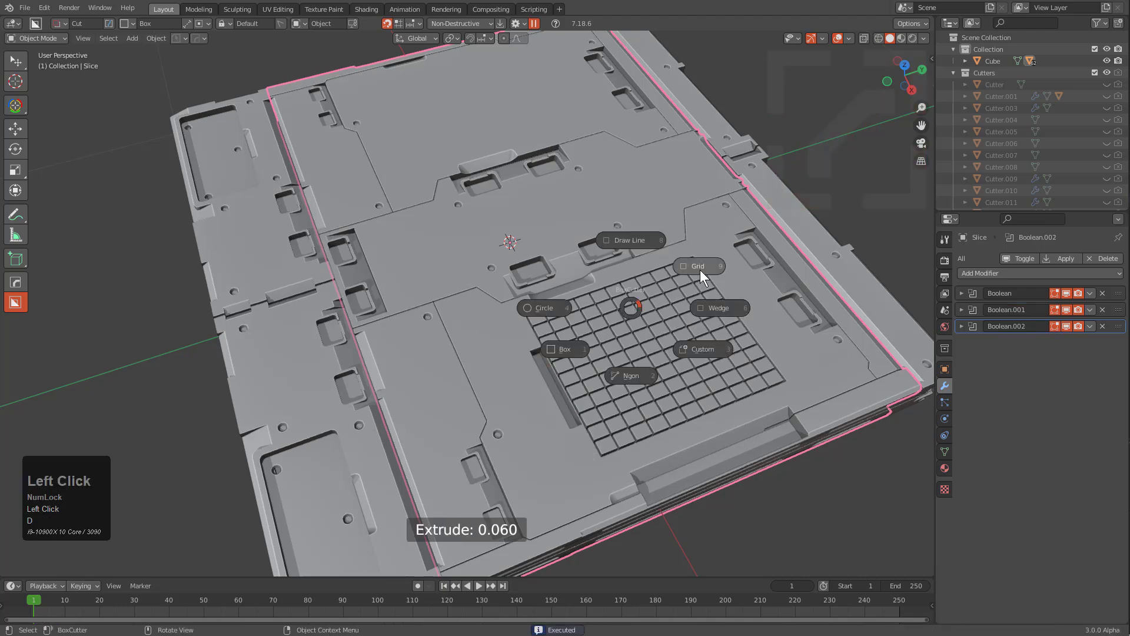
middle_click_drag(700, 269, 519, 265)
left_click(398, 238)
mouse_move(388, 245)
left_mouse_down()
mouse_move(464, 255)
mouse_move(499, 266)
mouse_move(492, 272)
left_mouse_up()
- Return to the plain Box shape and cut a small pocket 0.071 deep beside the smaller grid
key("d")
key("1")
mouse_move(460, 228)
left_mouse_down()
mouse_move(493, 244)
mouse_move(481, 247)
mouse_move(485, 268)
left_mouse_up()
- Switch to Ngon and cut an angular stepped recess about 0.46 long between the panel seam and the large grid's slot
key("d")
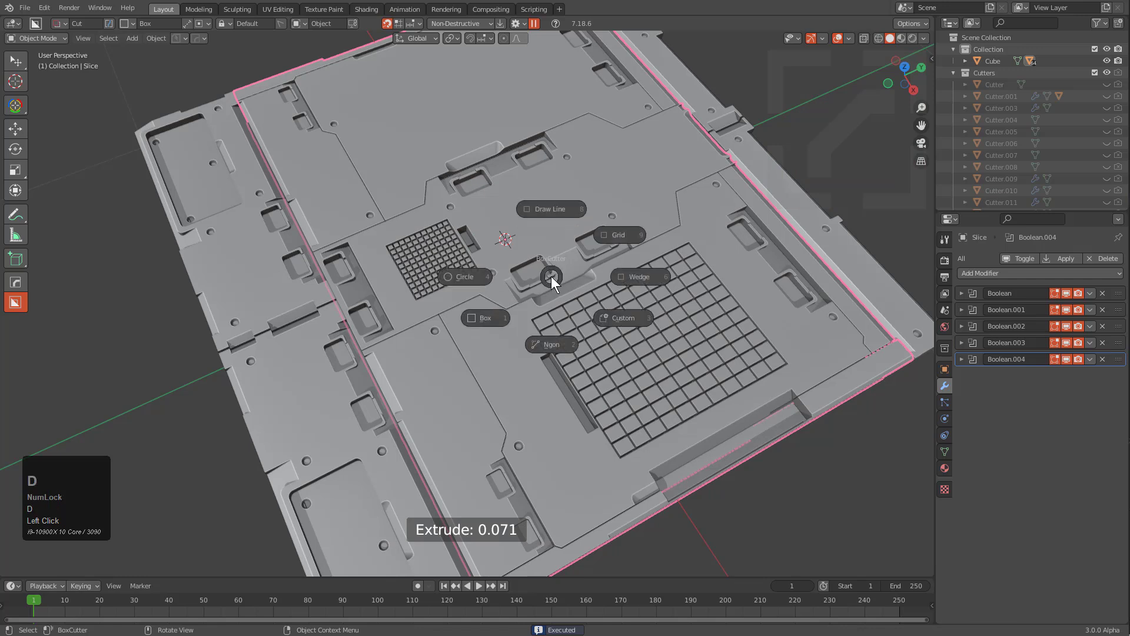
left_click(554, 346)
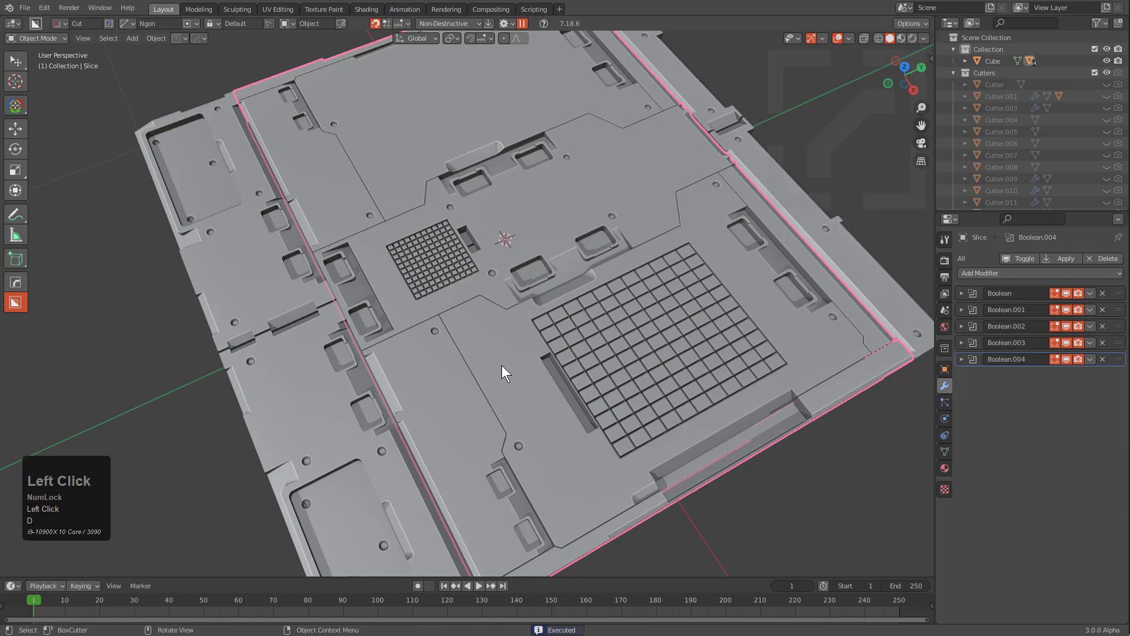
left_click(471, 323)
left_click(524, 383)
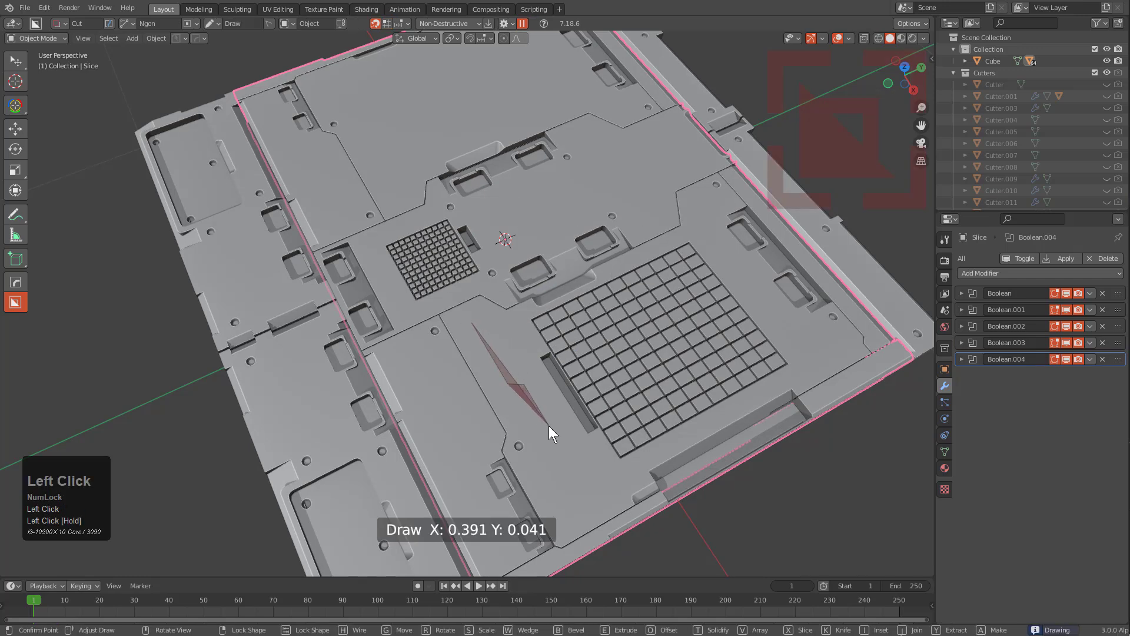
left_click(549, 425)
left_click(545, 458)
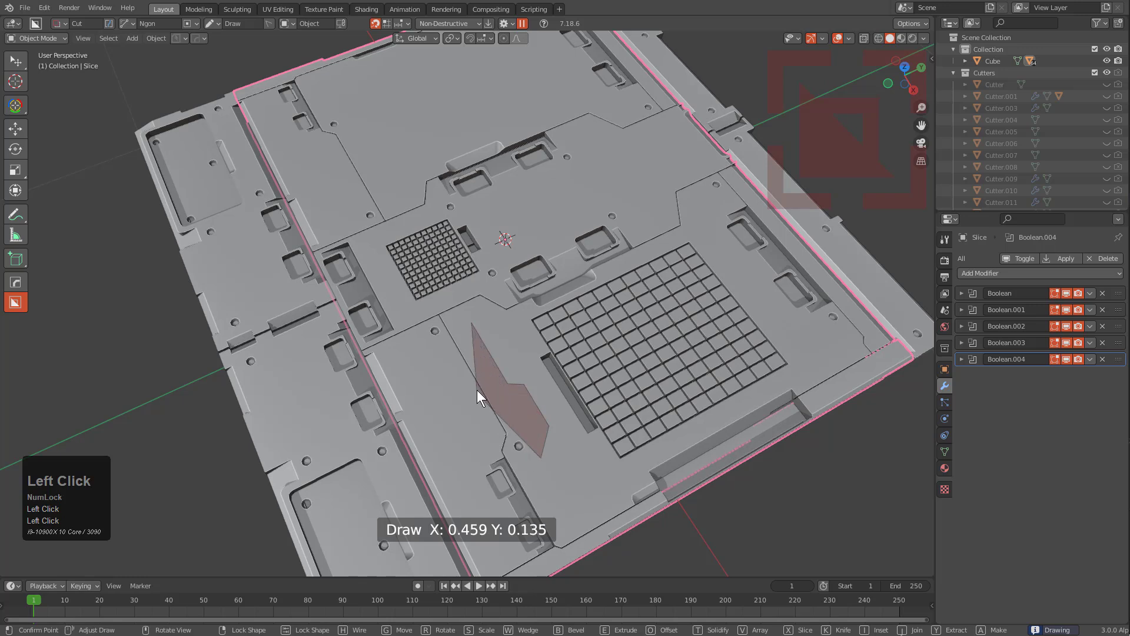
double_click(465, 331)
left_click(467, 348)
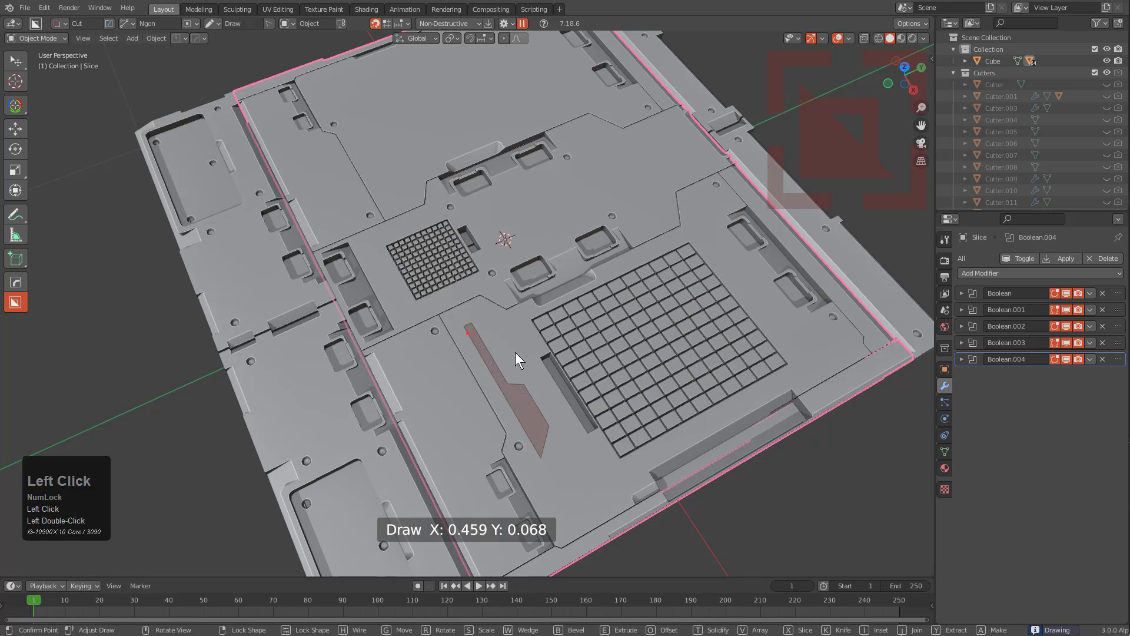
- Turn off Cyclic for Ngon and draw a stepped open line from the central panel to its outer edge, locking the shape
key("d")
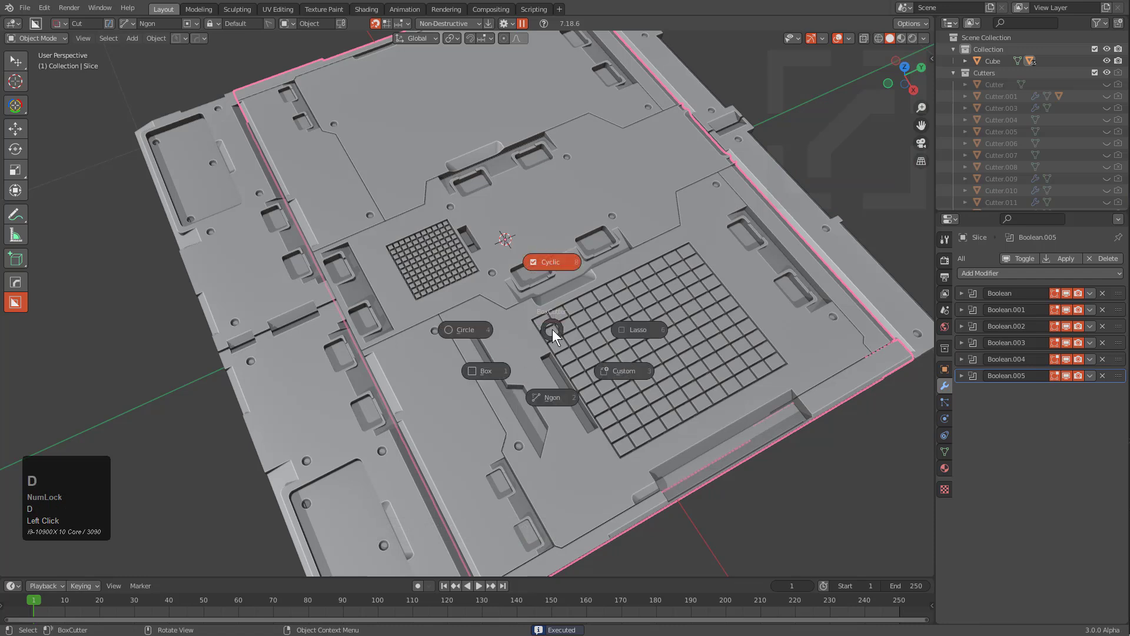
left_click(552, 262)
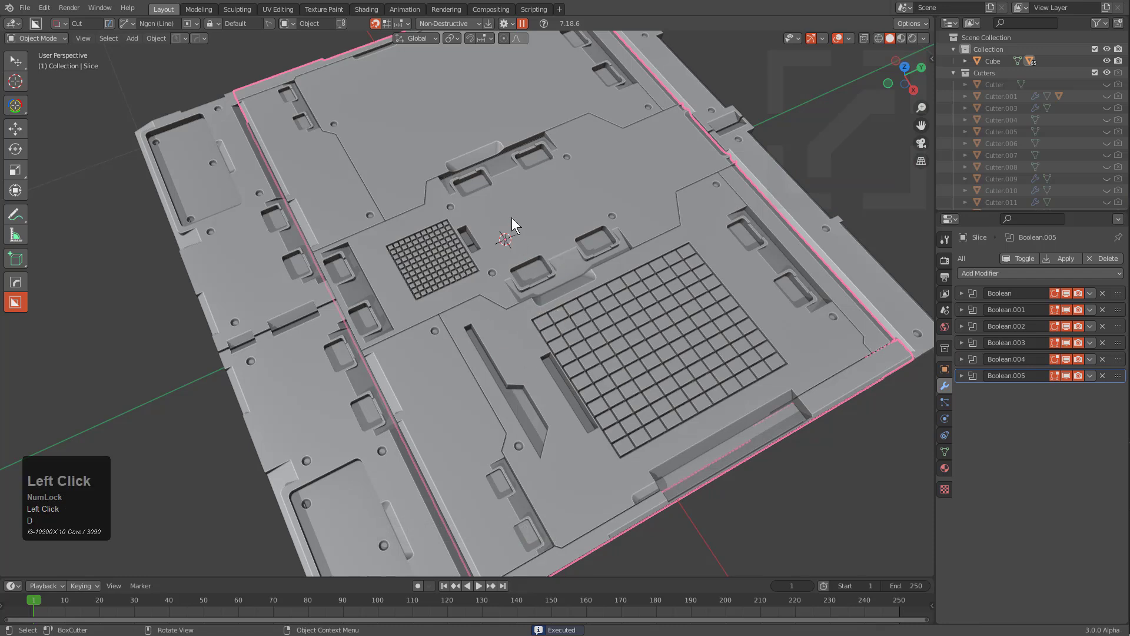
mouse_move(498, 228)
left_mouse_down()
mouse_move(576, 192)
mouse_move(576, 172)
left_mouse_up()
left_click(636, 145)
left_click(655, 153)
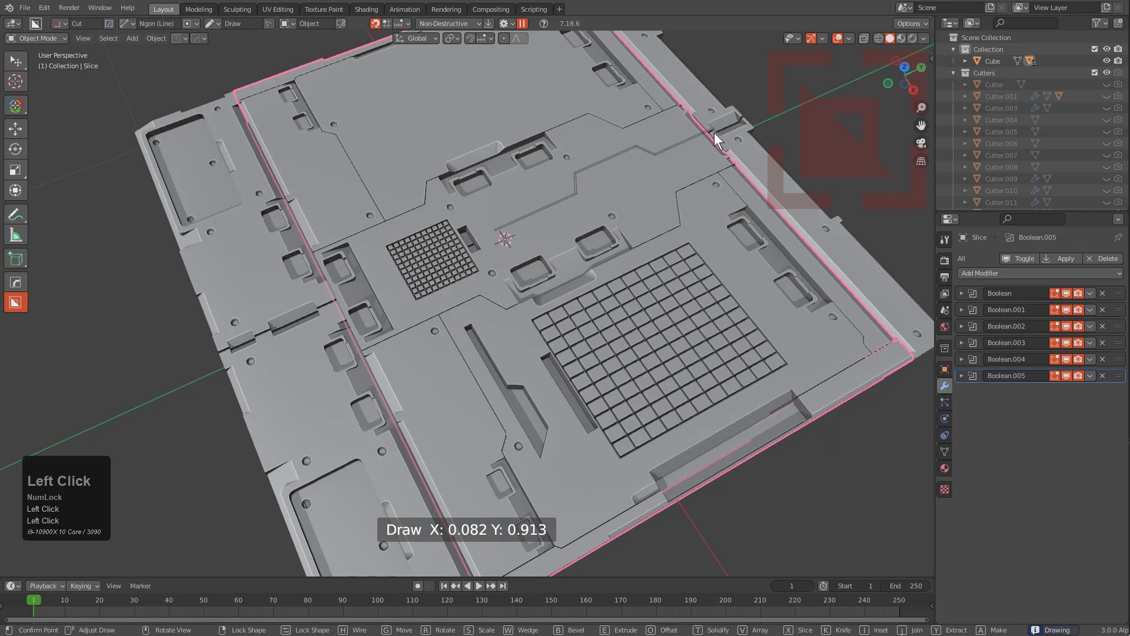
right_click(724, 141)
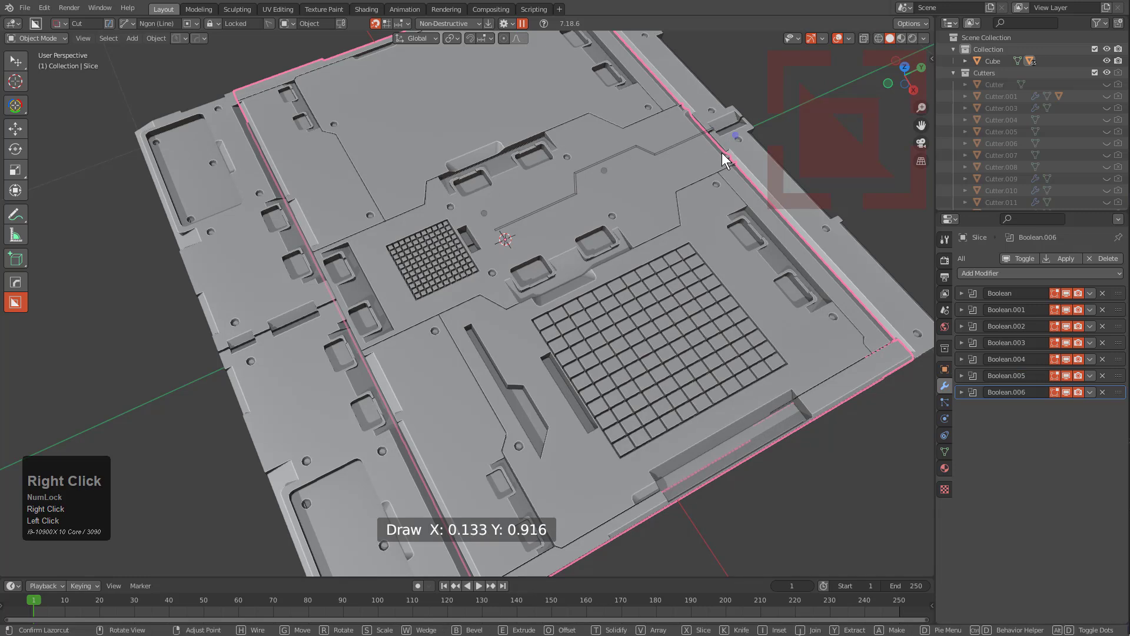
- Solidify the stepped line to a thickness of 0.019 and extrude it deep into the panel to cut the groove
key("t")
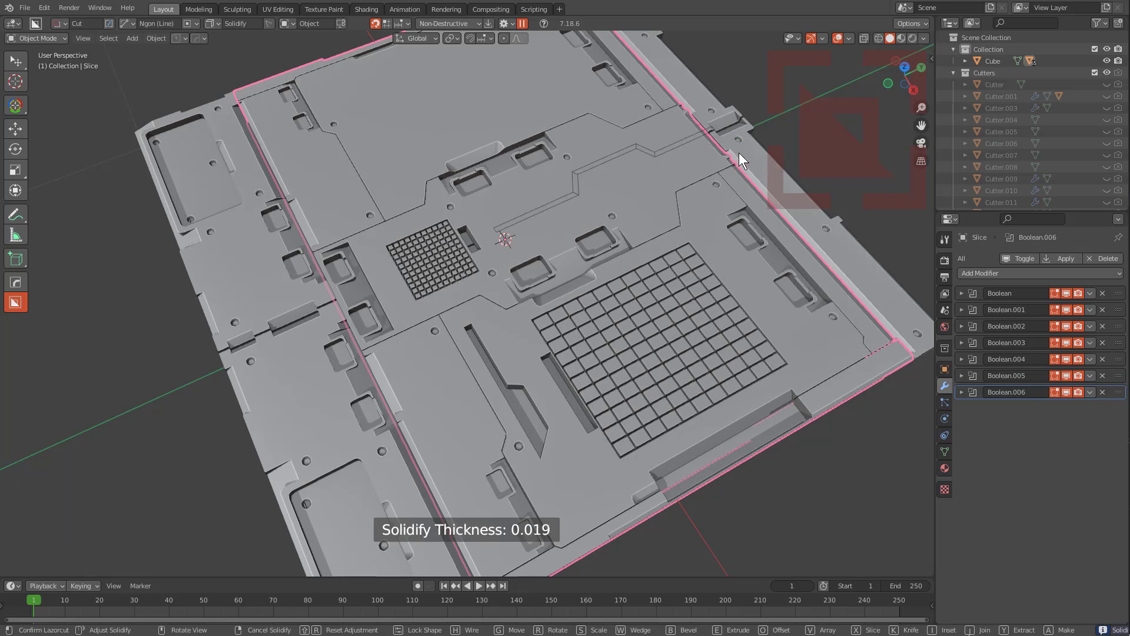
left_click(738, 153)
left_click_drag(604, 170, 650, 156)
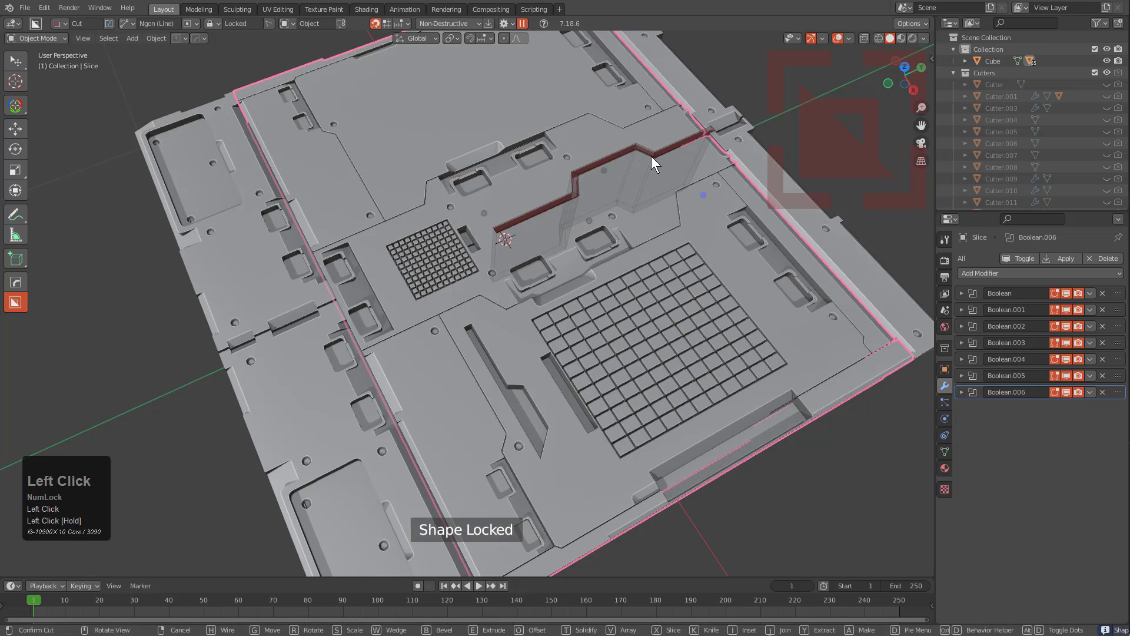
left_click(650, 156)
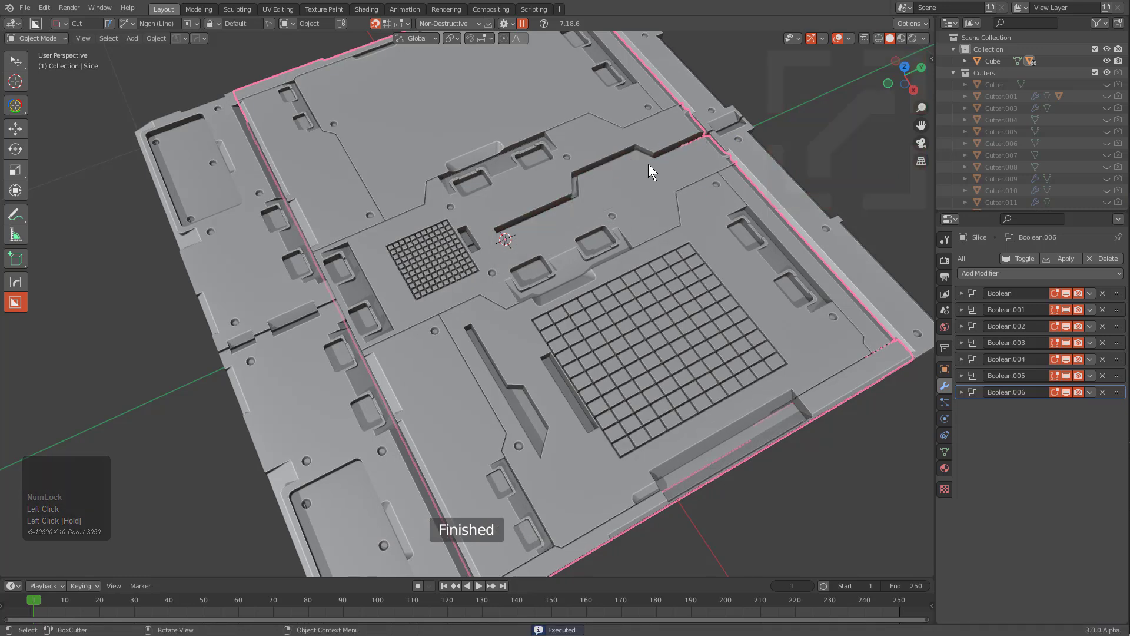
- Reset Ngon to closed shapes and draw a four-sided polygon cutter in the bend of the stepped groove
key("d")
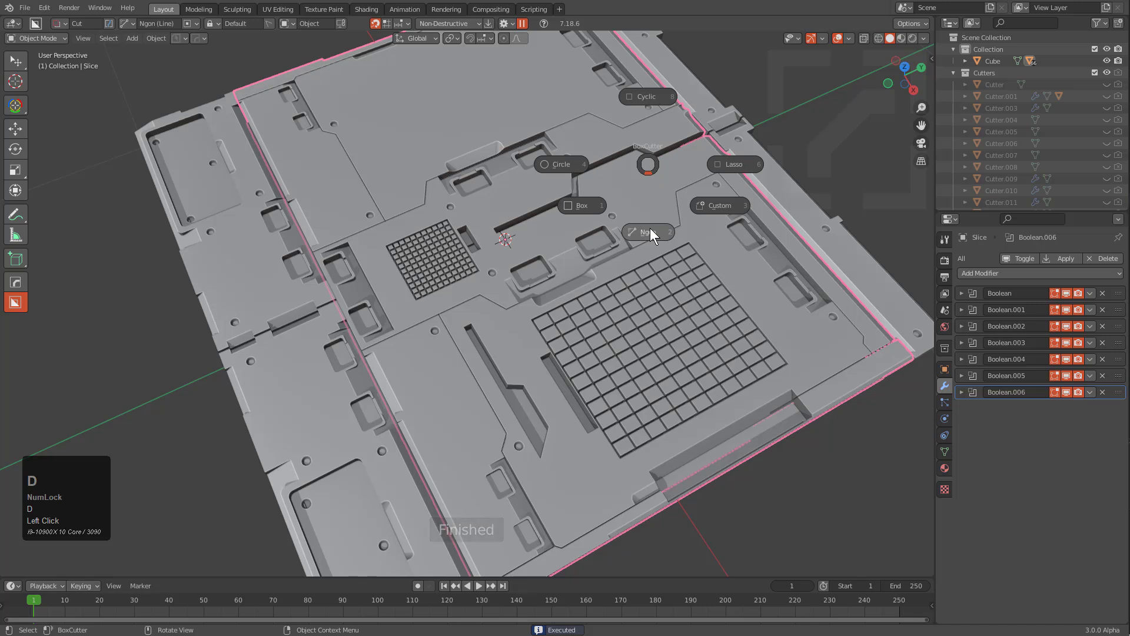
left_click(650, 231)
mouse_move(588, 177)
left_mouse_down()
mouse_move(632, 155)
mouse_move(654, 163)
left_mouse_up()
left_click(653, 162)
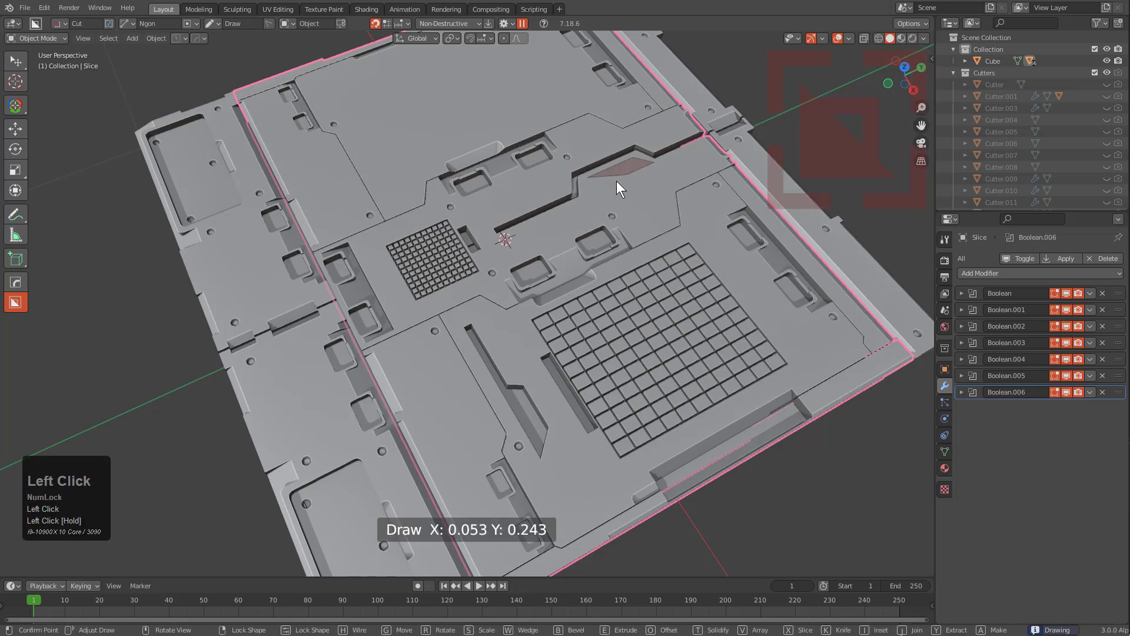
left_click(587, 193)
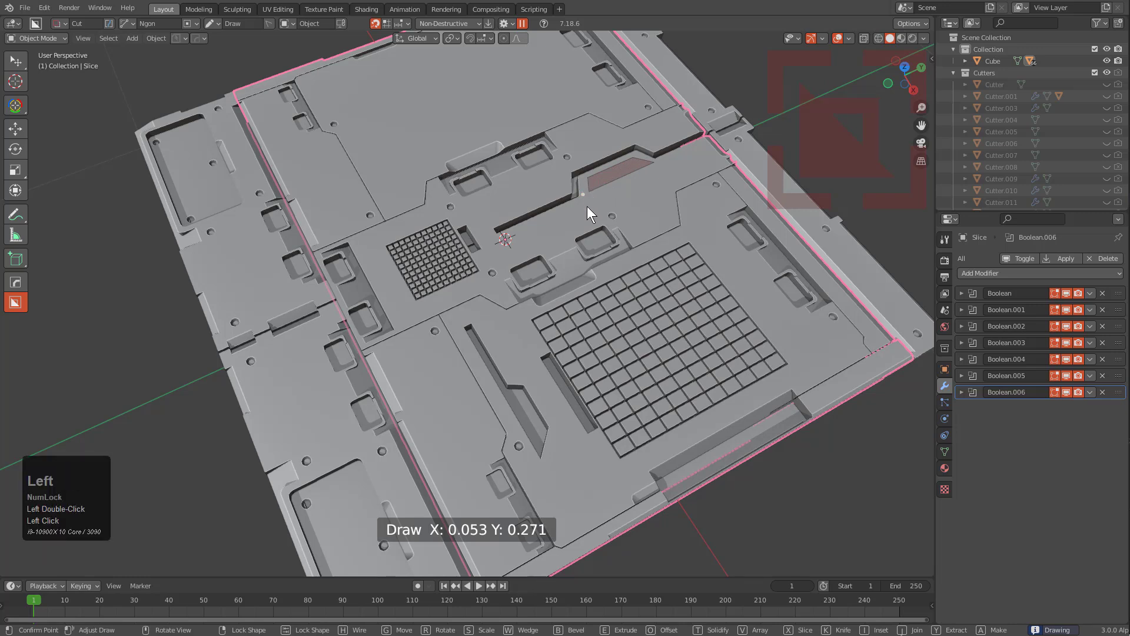
left_click(587, 206)
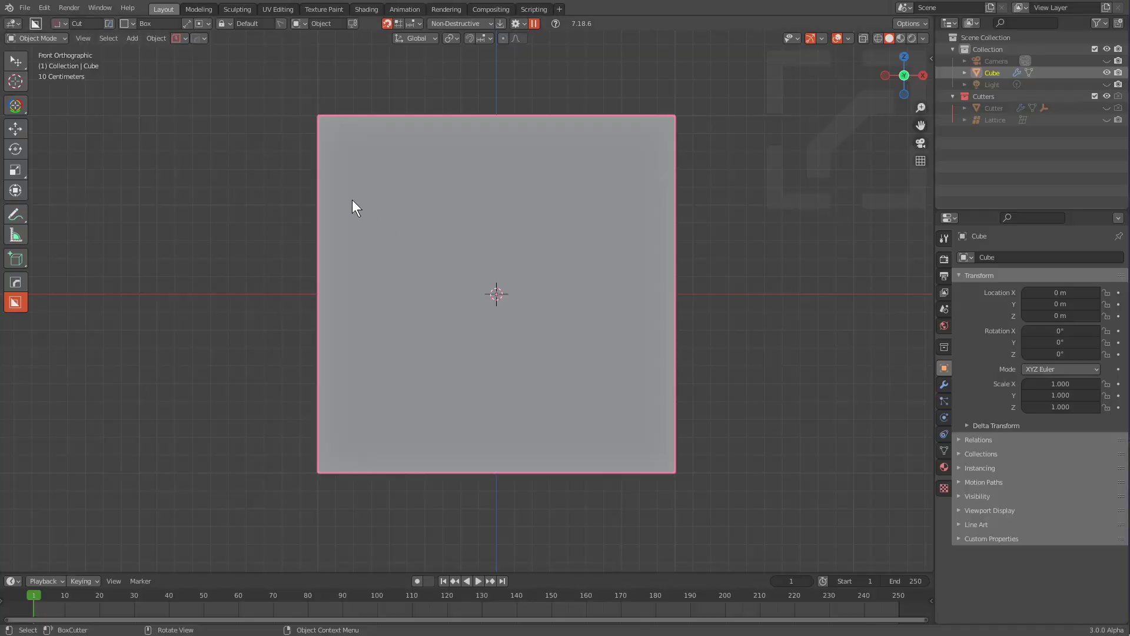
- Draw a box cutter about 2.925 by 1.809 across the cube's front, turn on Grid and cut evenly spaced horizontal grooves
mouse_move(281, 126)
left_mouse_down()
mouse_move(538, 322)
mouse_move(768, 453)
mouse_move(749, 457)
left_mouse_up()
right_click(750, 458)
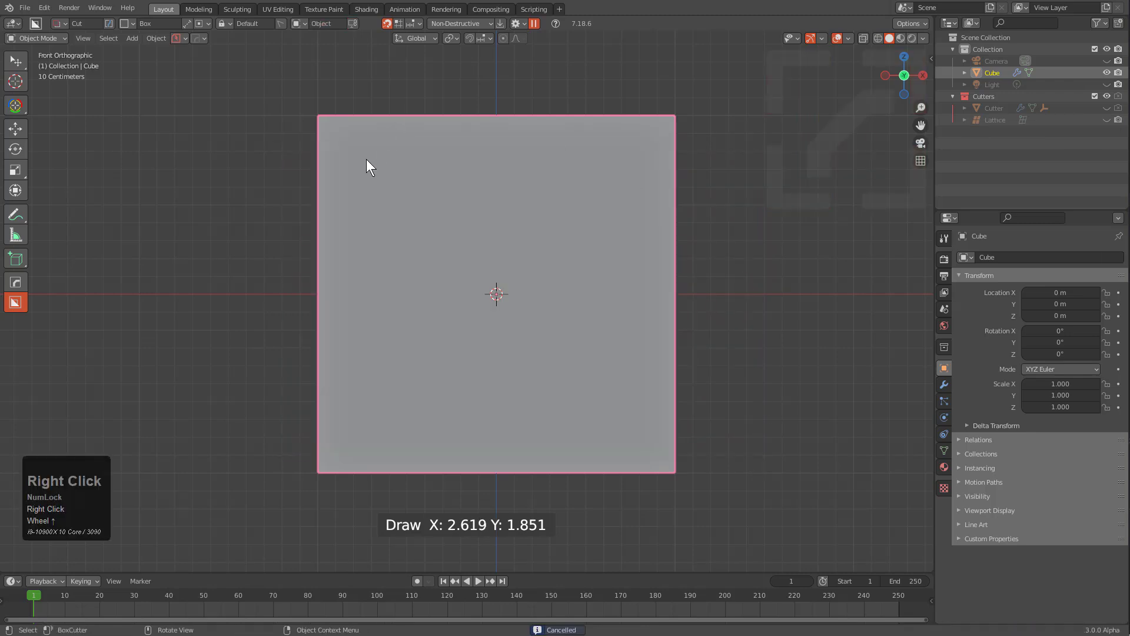
left_click_drag(247, 131, 770, 453)
key("Tab")
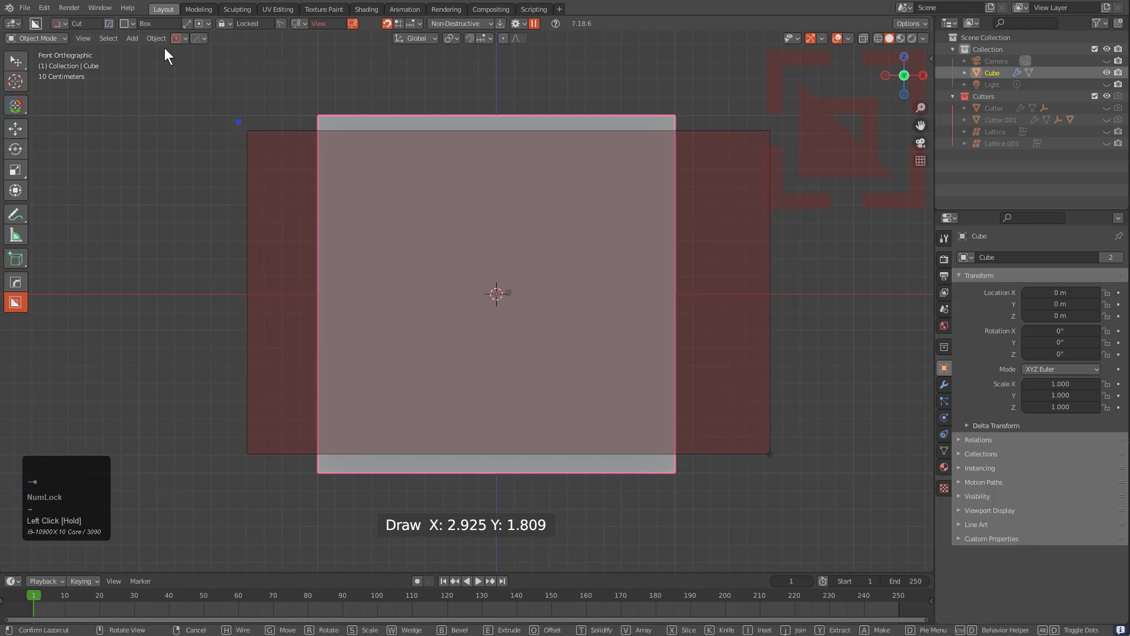
left_click(128, 26)
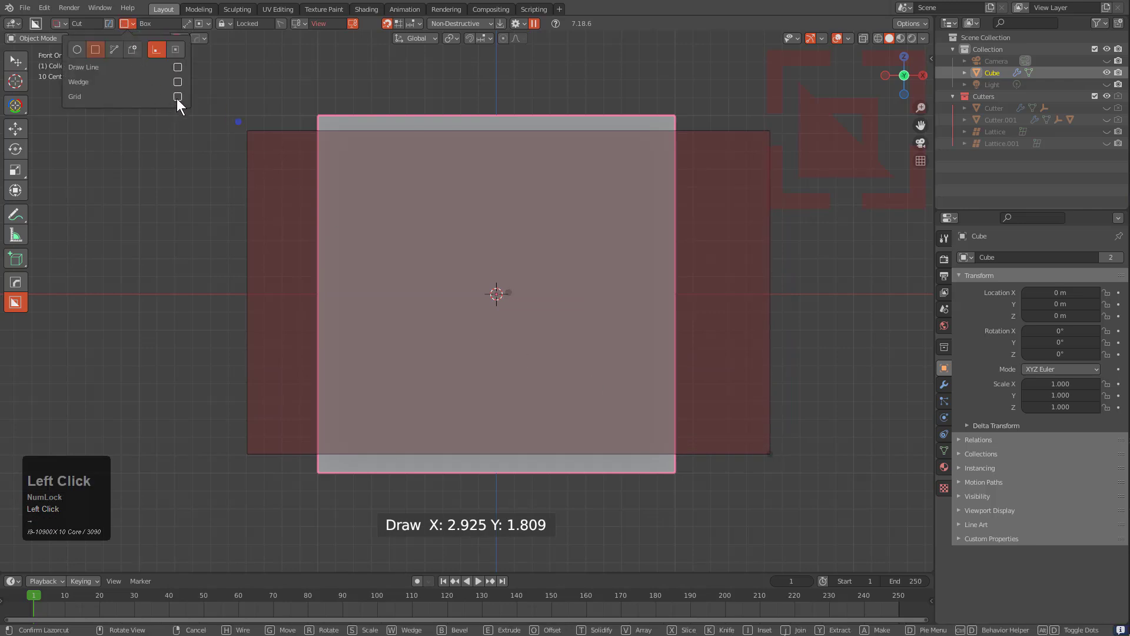
left_click(177, 98)
mouse_move(172, 146)
left_mouse_down()
mouse_move(155, 142)
mouse_move(176, 141)
left_mouse_up()
left_click(461, 208)
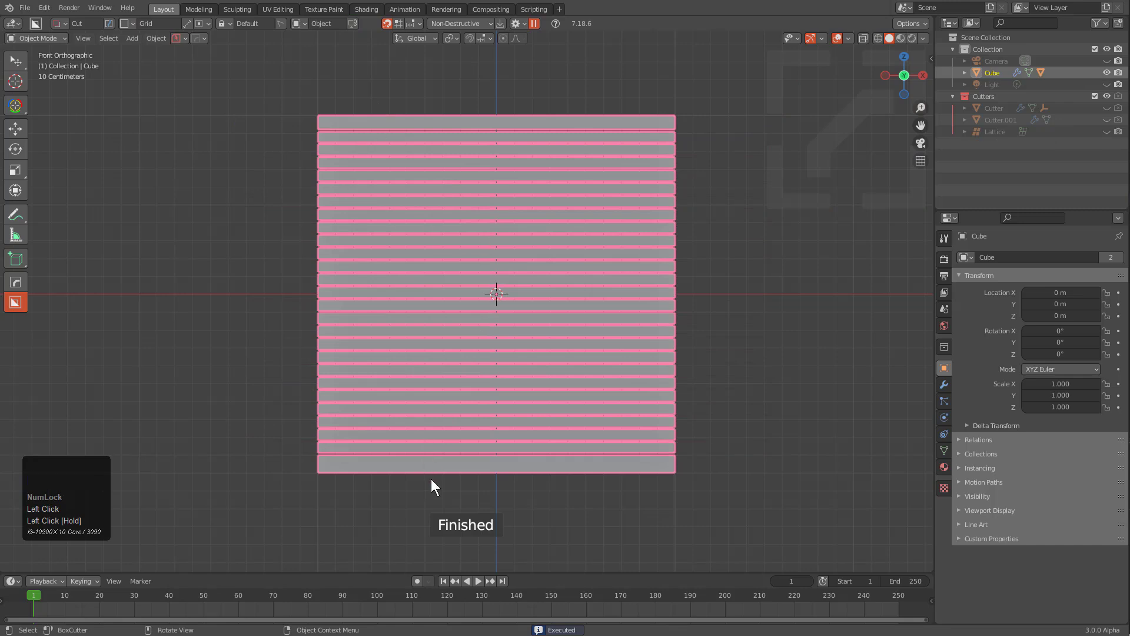
- Draw a second grid cutter about 1.763 by 2.748 over the cube's front and replace its horizontal divisions with vertical ones
mouse_move(343, 46)
left_mouse_down()
mouse_move(566, 482)
mouse_move(640, 537)
mouse_move(656, 533)
left_mouse_up()
key("Tab")
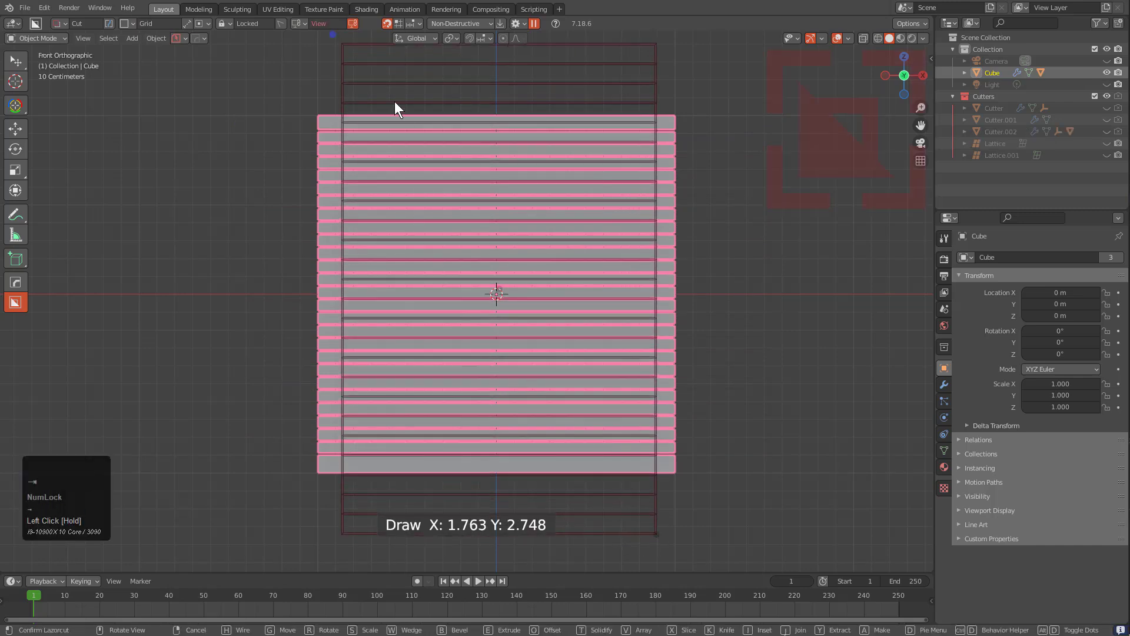
left_click(124, 23)
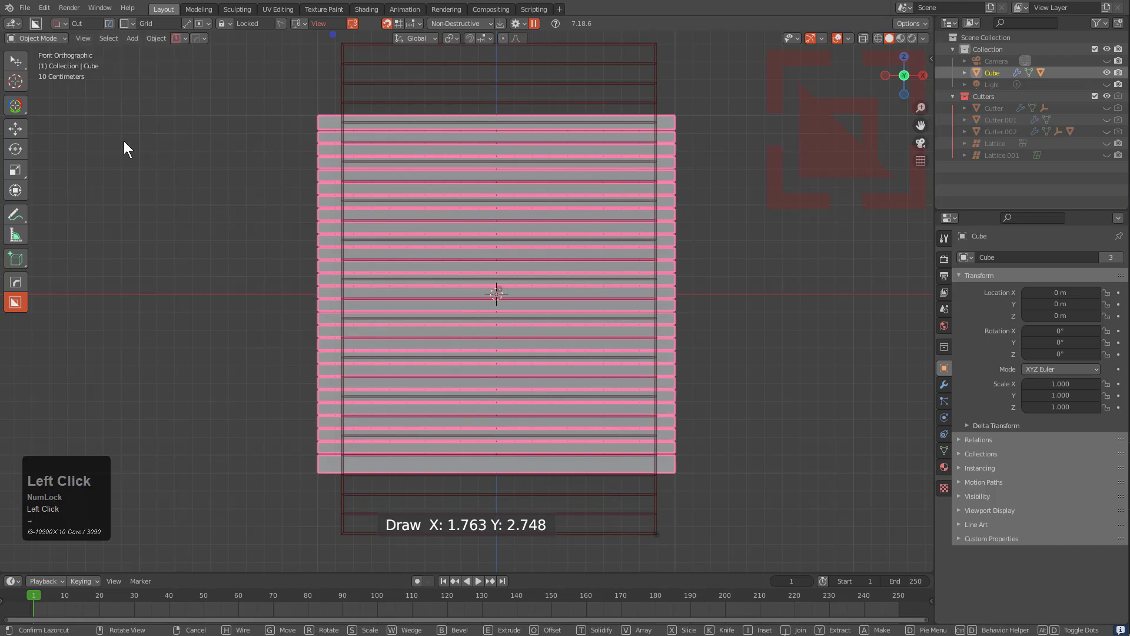
left_click_drag(134, 141, 88, 141)
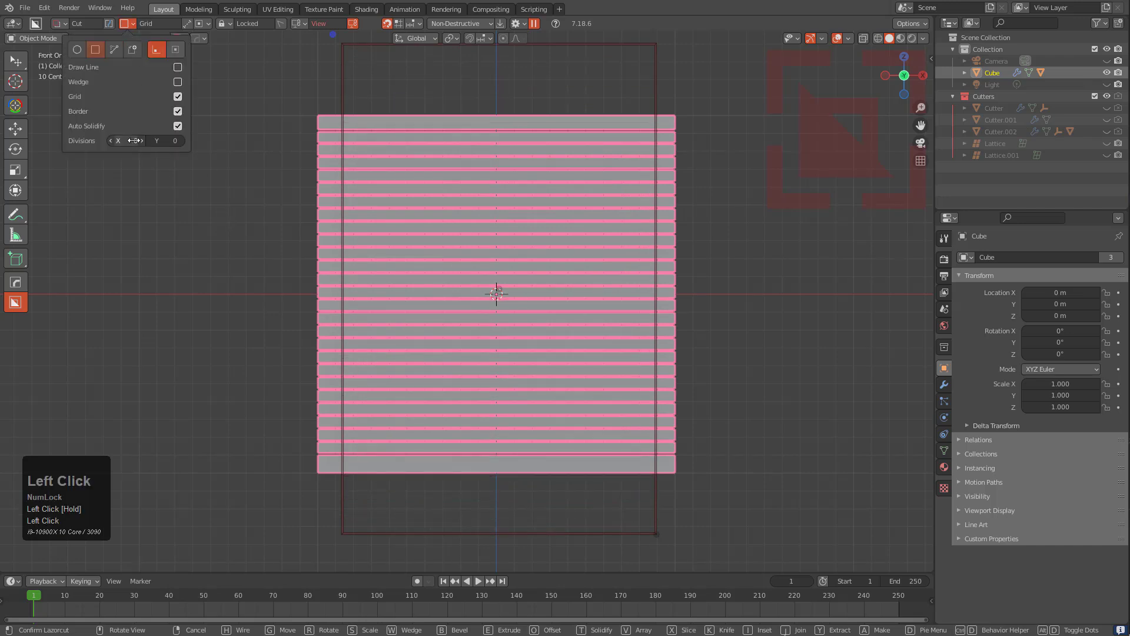
left_click_drag(169, 142, 222, 141)
left_click_drag(164, 141, 181, 141)
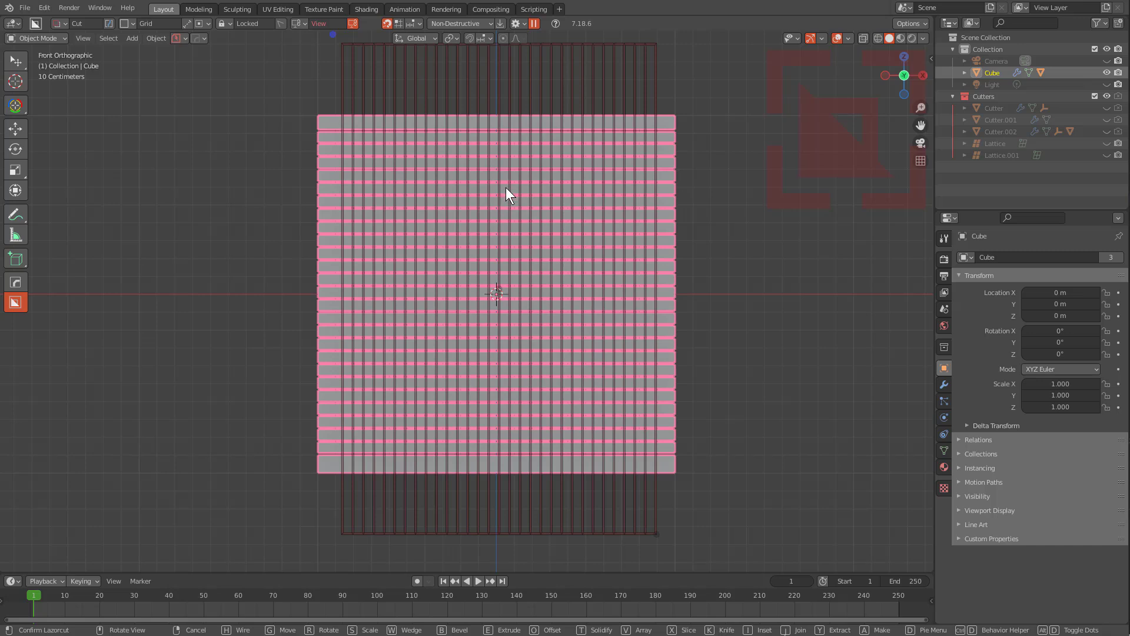
- Reduce the number of vertical grid divisions interactively and turn the cutter back into a plain box
key("shift")
key("shift+g")
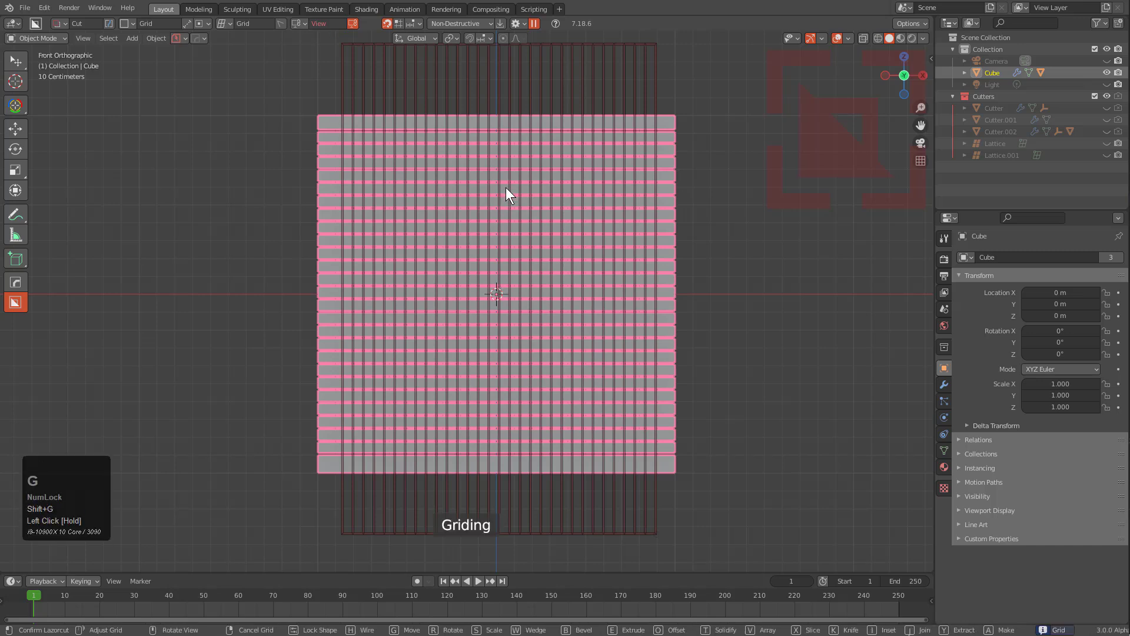
scroll(509, 187, "up", 4)
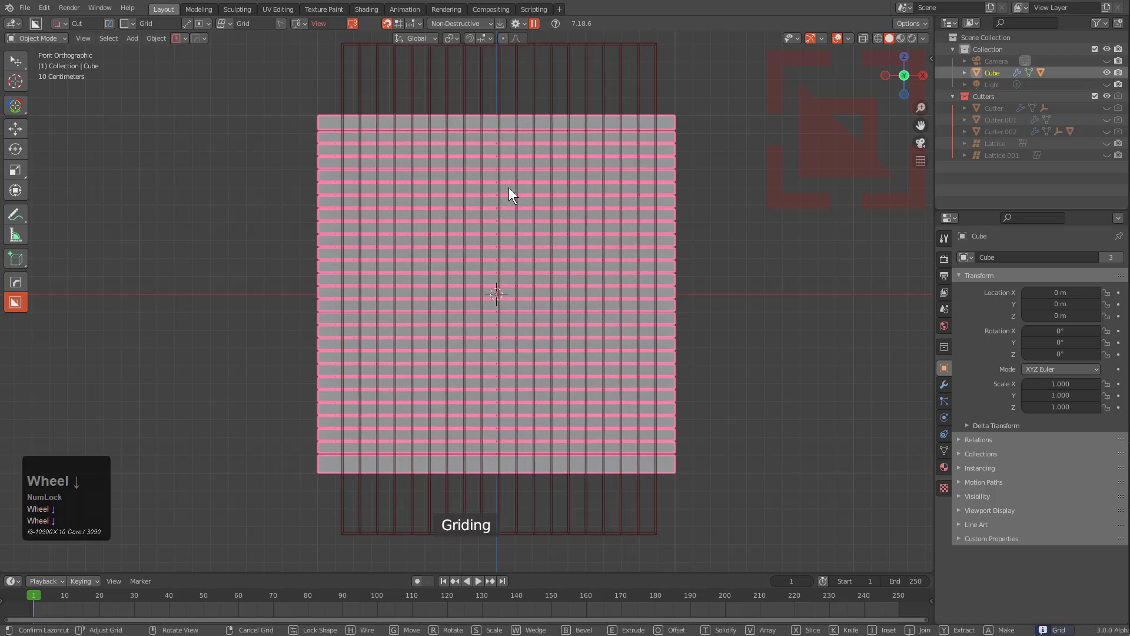
scroll(508, 187, "up", 3)
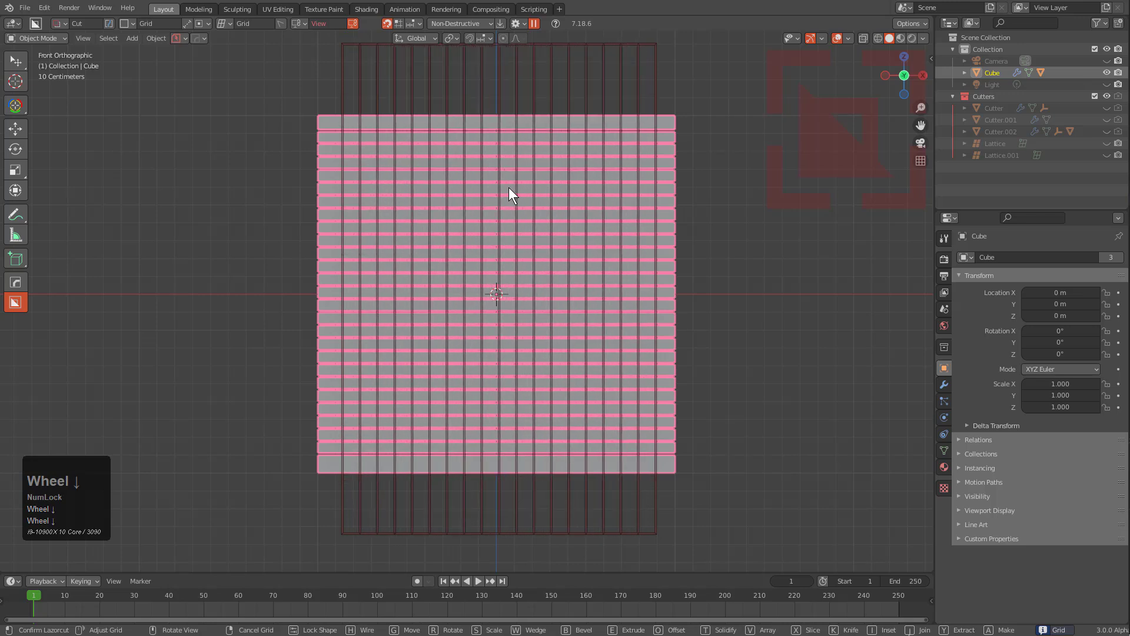
scroll(508, 187, "down", 1)
key("shift+g")
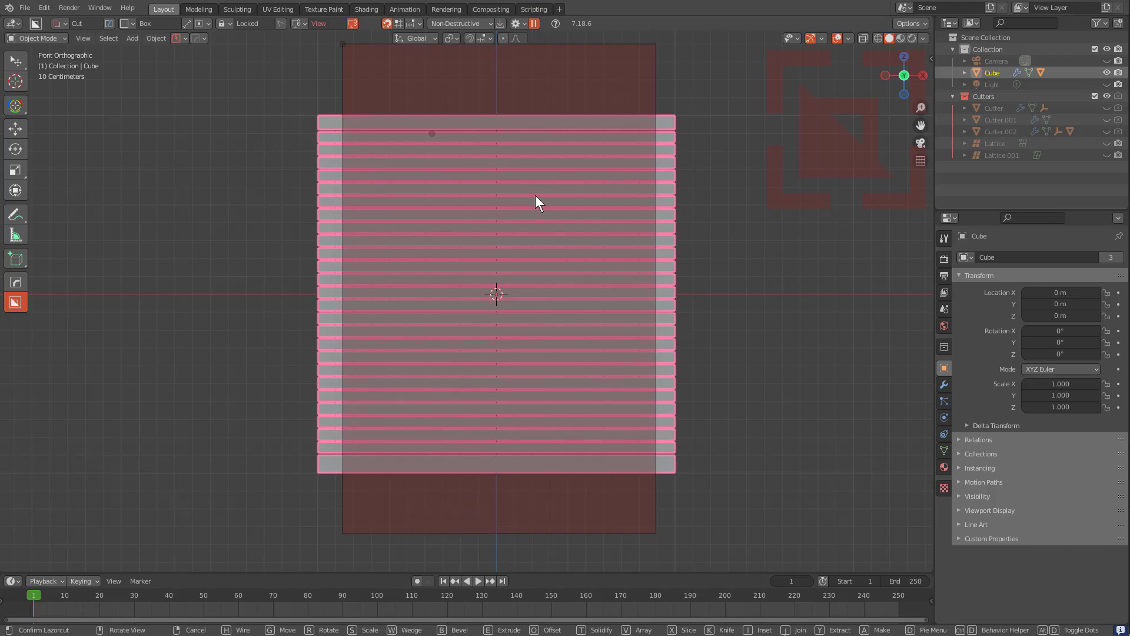
- Extrude the plain box cutter deep into the grooved front face of the cube
middle_click_drag(543, 197, 609, 299)
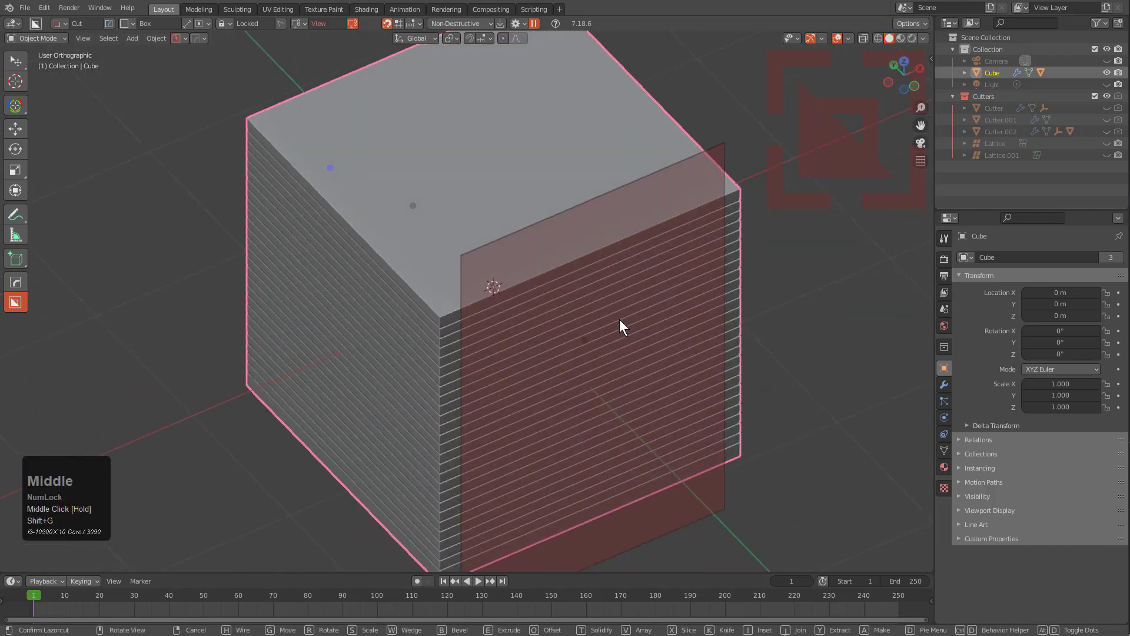
mouse_move(591, 347)
left_mouse_down()
mouse_move(538, 292)
mouse_move(720, 513)
left_mouse_up()
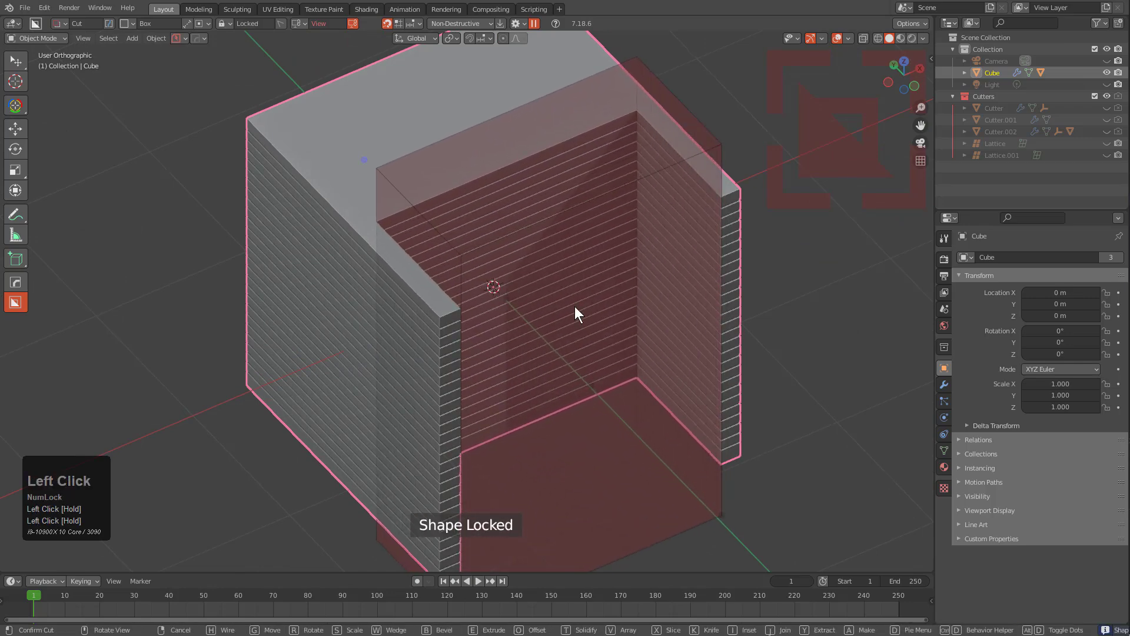
scroll(645, 347, "down", 2)
middle_click_drag(646, 348, 602, 344)
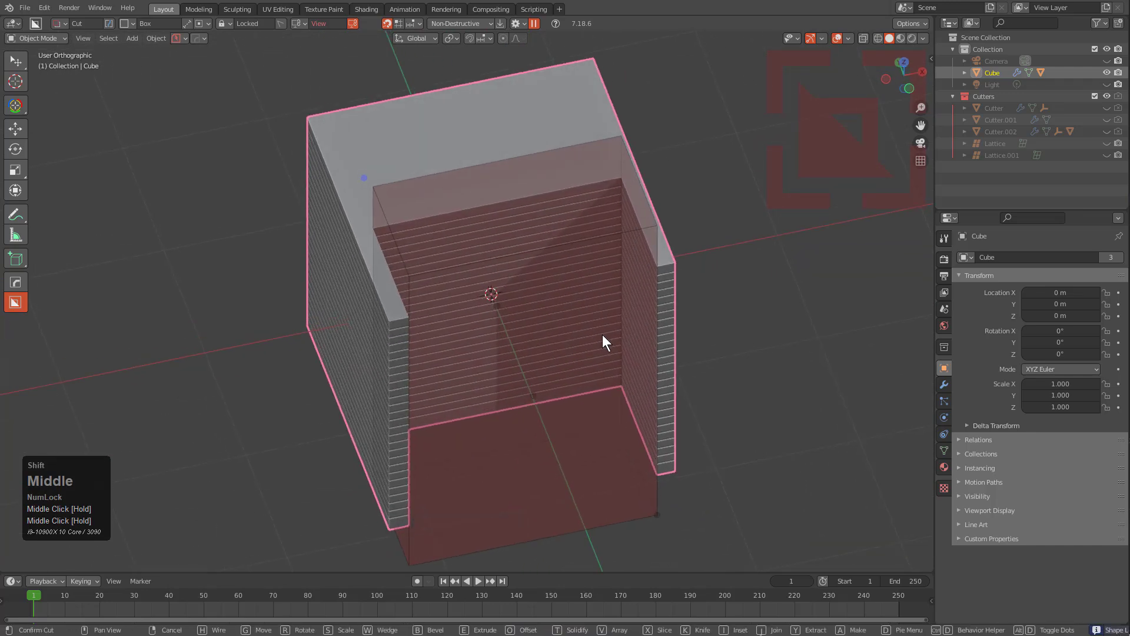
- Convert the extruded box cutter to a grid, increase its divisions and cut the cube with it
key("shift+g")
scroll(603, 335, "up", 3)
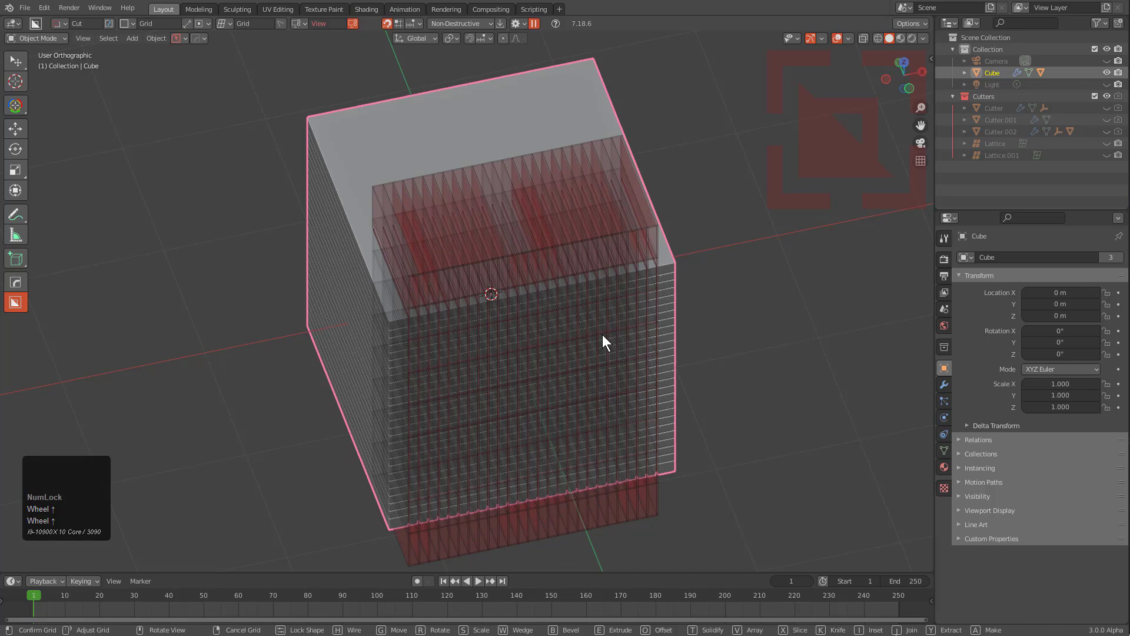
left_click(602, 334)
left_click(614, 300)
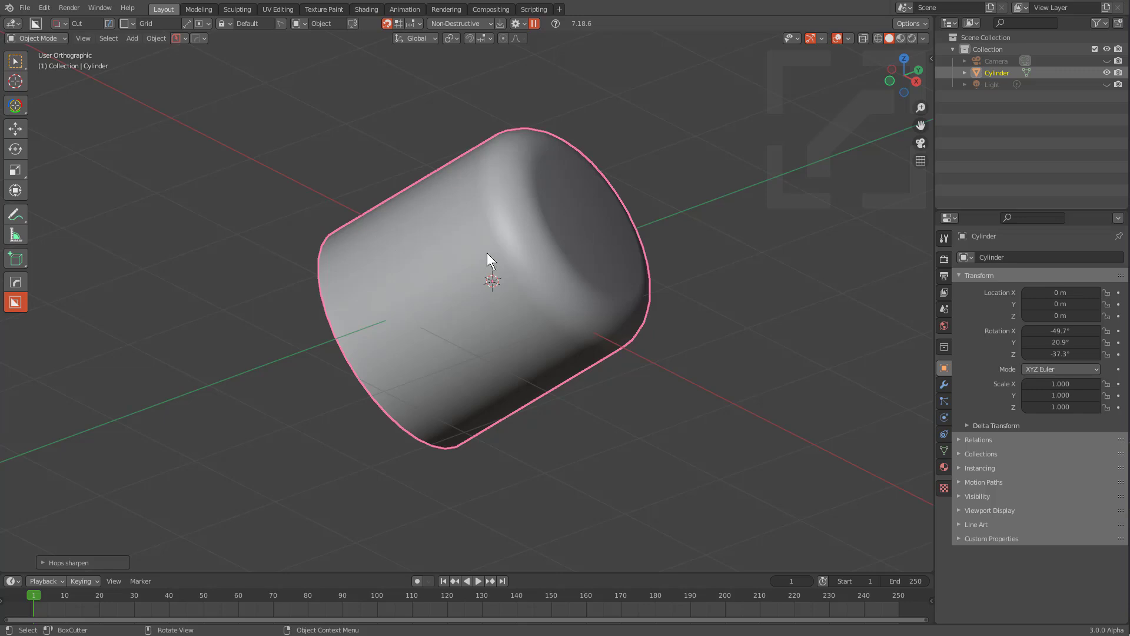
key("Tab")
key("ctrl+r")
scroll(448, 286, "up", 12)
right_click(452, 281)
scroll(451, 276, "up", 1)
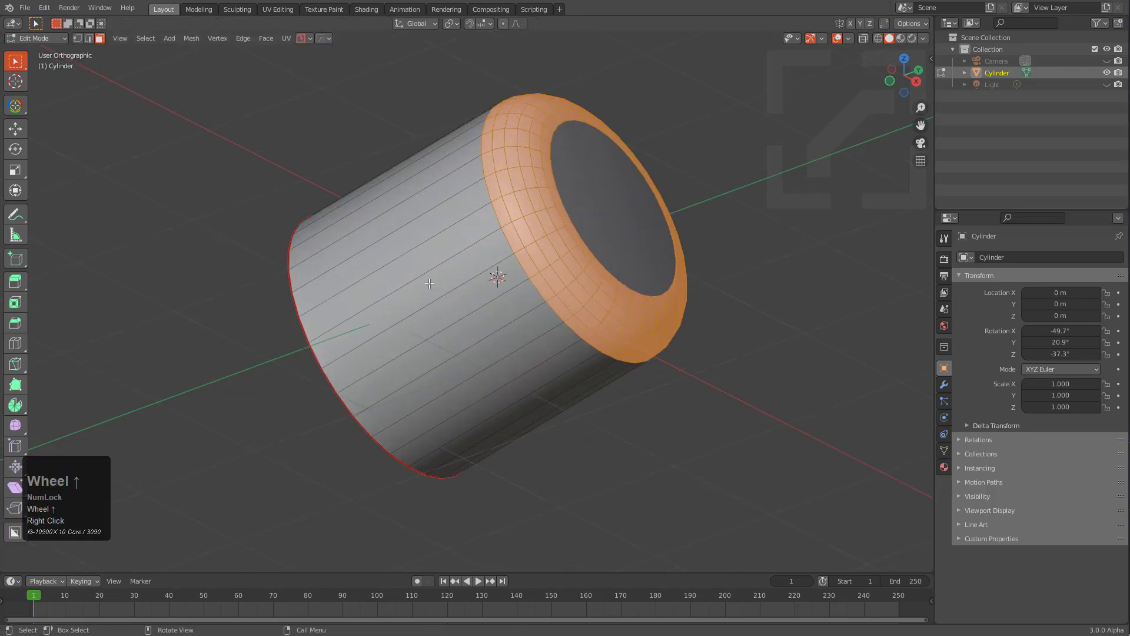
key("Tab")
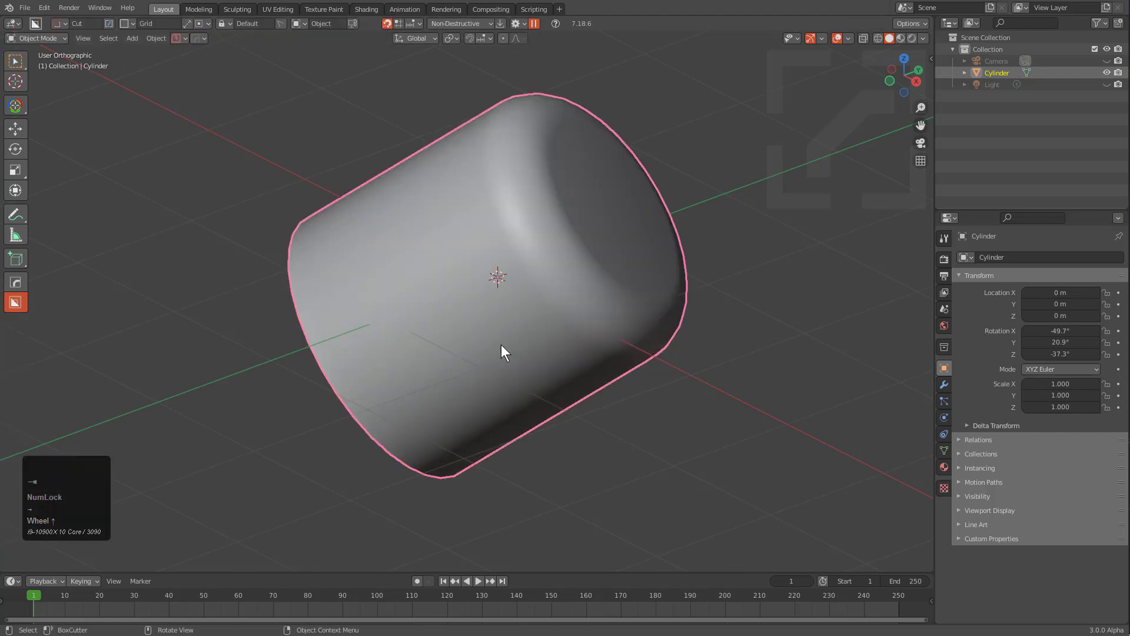
- Align the view to one long side face of the cylinder and return to Object Mode
key("Tab")
left_click(441, 282)
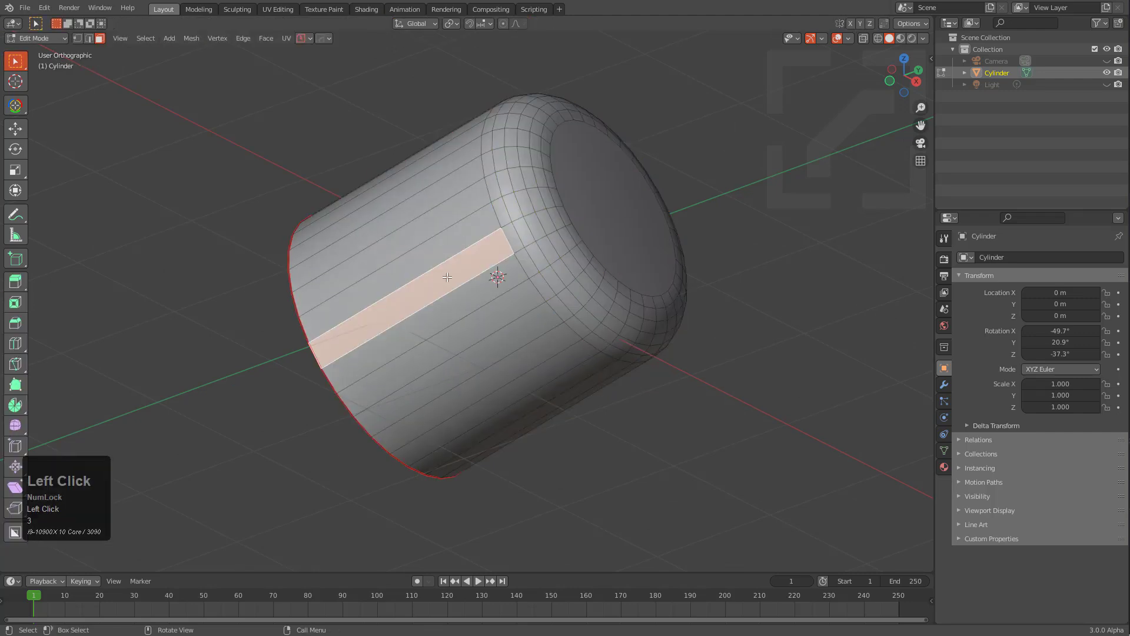
key("q")
left_click(510, 405)
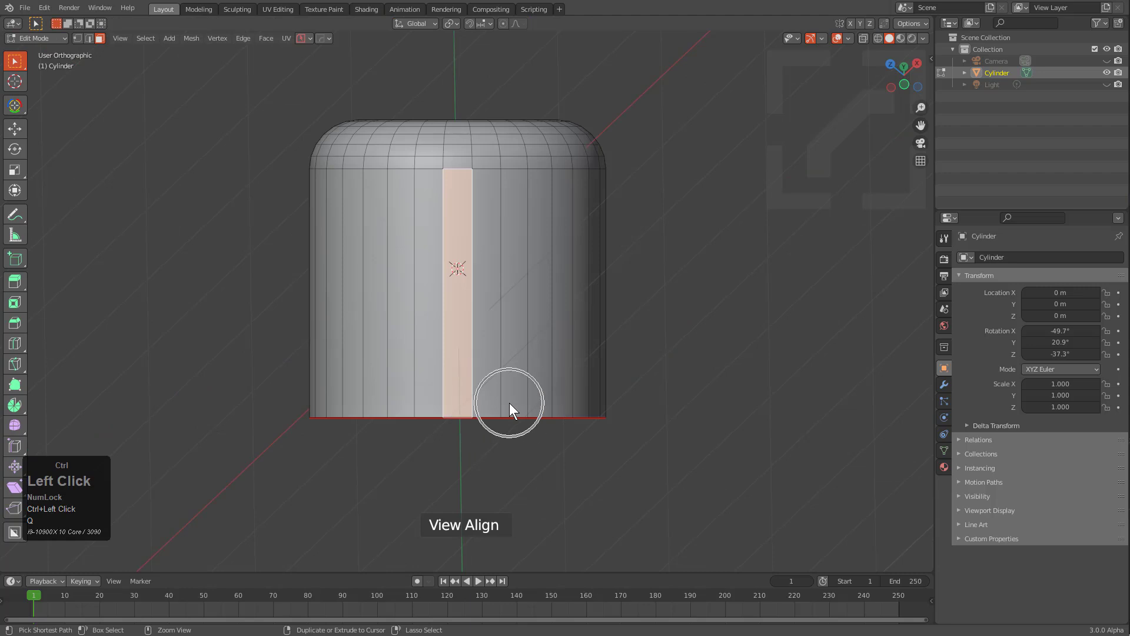
key("Tab")
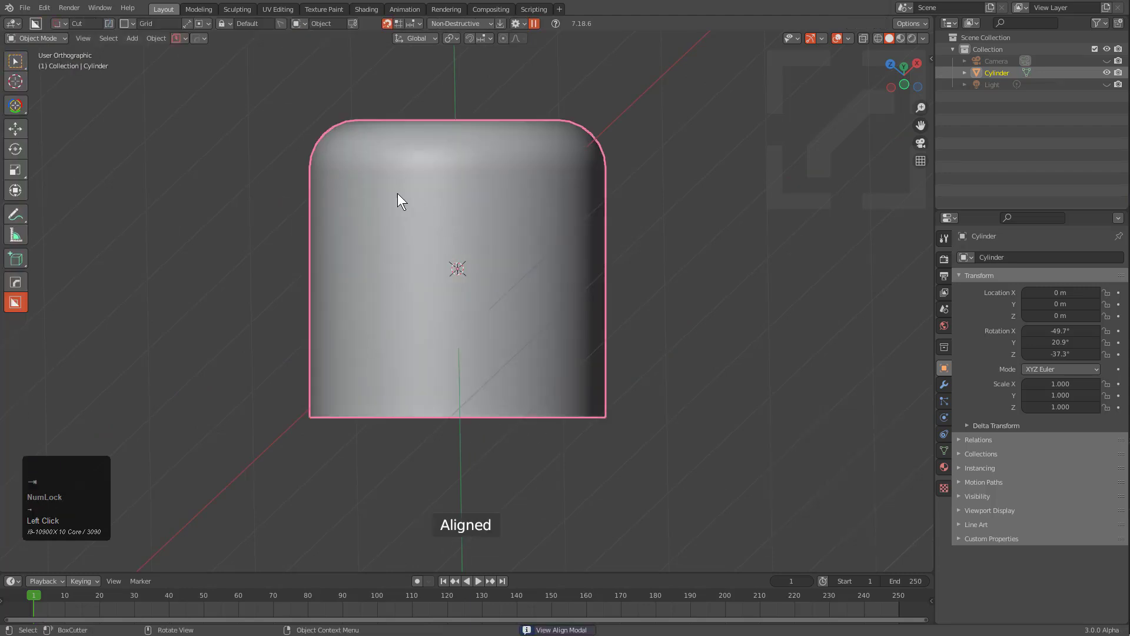
- Draw a grid cutter about 3 by 1.5 m across the cylinder's side, remove its solidify thickness and lock it
mouse_move(262, 180)
left_mouse_down()
mouse_move(686, 363)
mouse_move(707, 402)
left_mouse_up()
key("t")
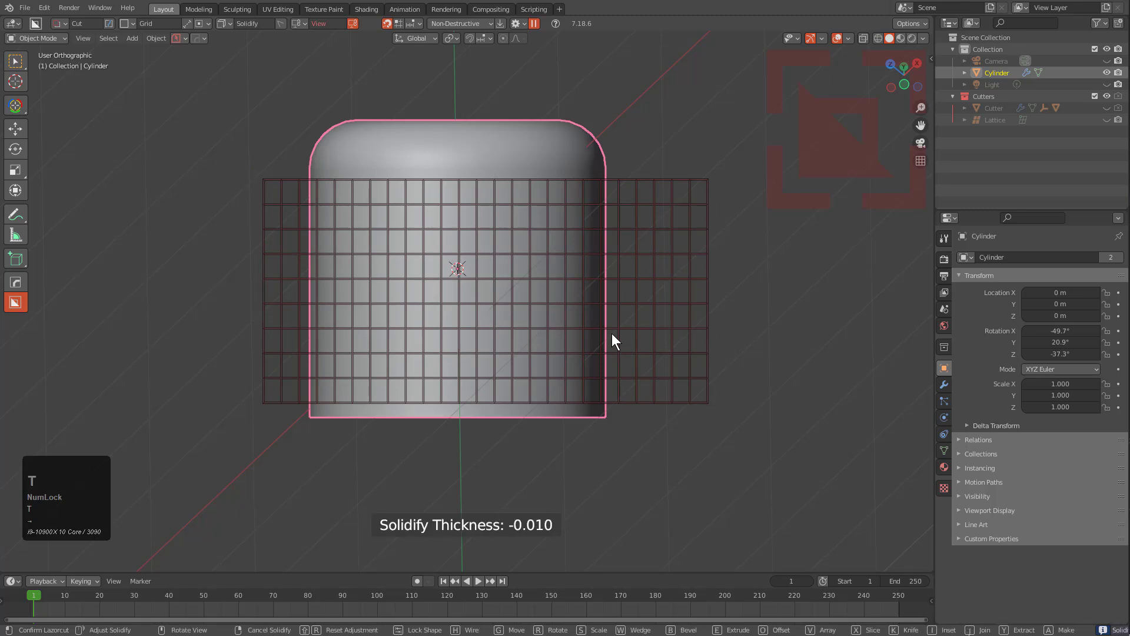
key("t")
key("Tab")
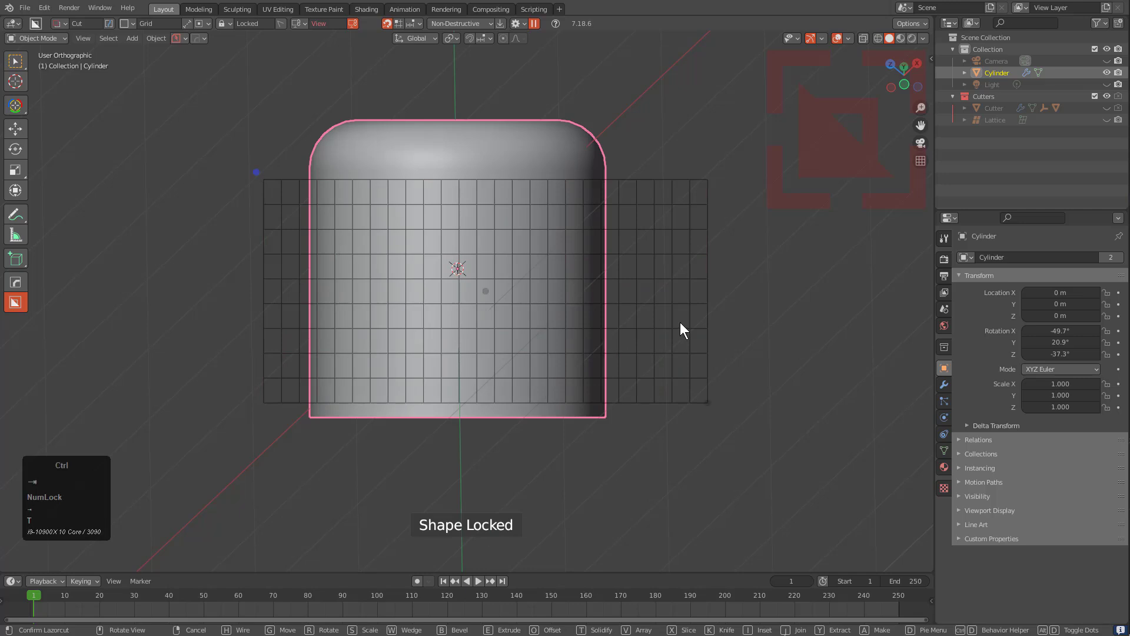
- Set the grid cutter's divisions to X 17 and Y 0 and change its mode to Knife
key("ctrl+d")
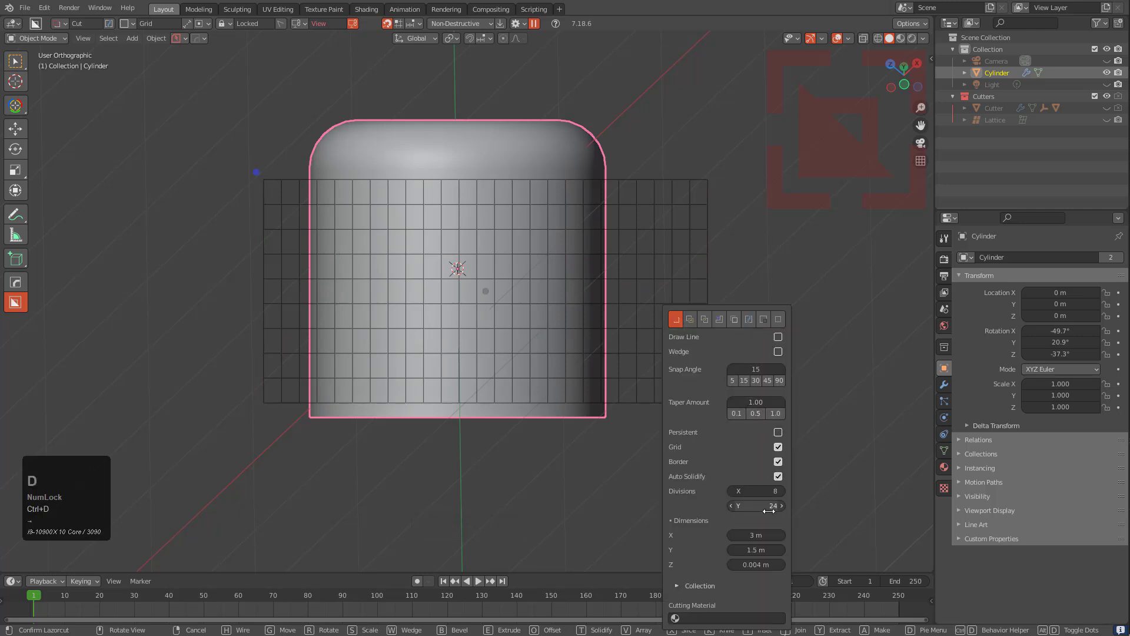
left_click_drag(762, 505, 695, 505)
left_click_drag(752, 462, 783, 462)
left_click(744, 290)
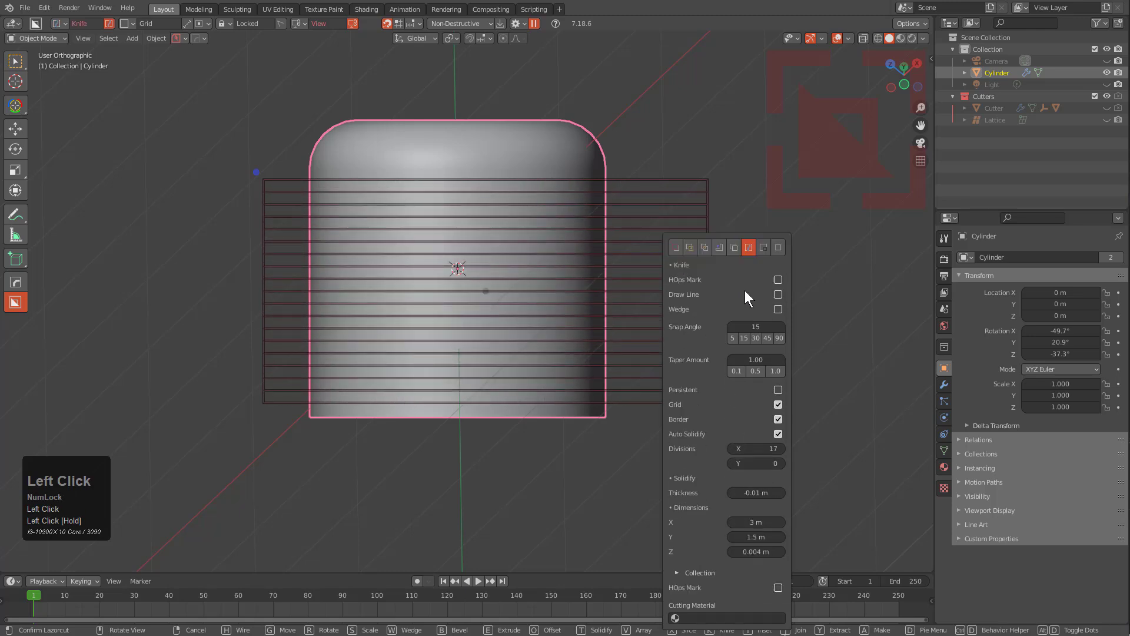
left_click(747, 245)
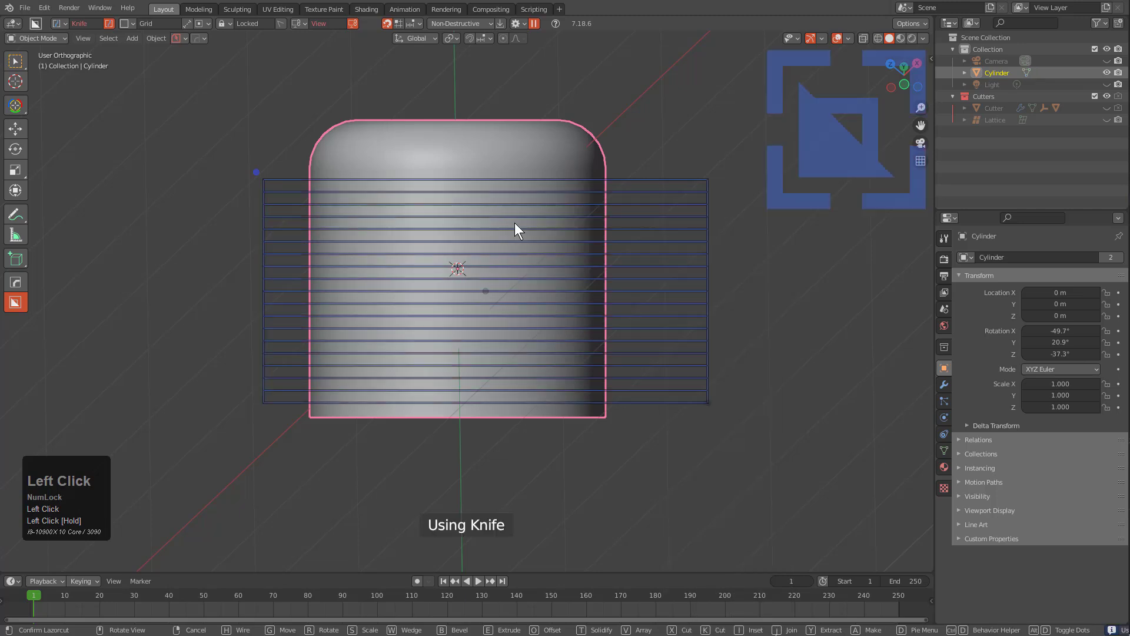
- Remove the knife grid's solidify thickness and score the horizontal lines into the cylinder's side
key("t")
key("t")
left_click(546, 226)
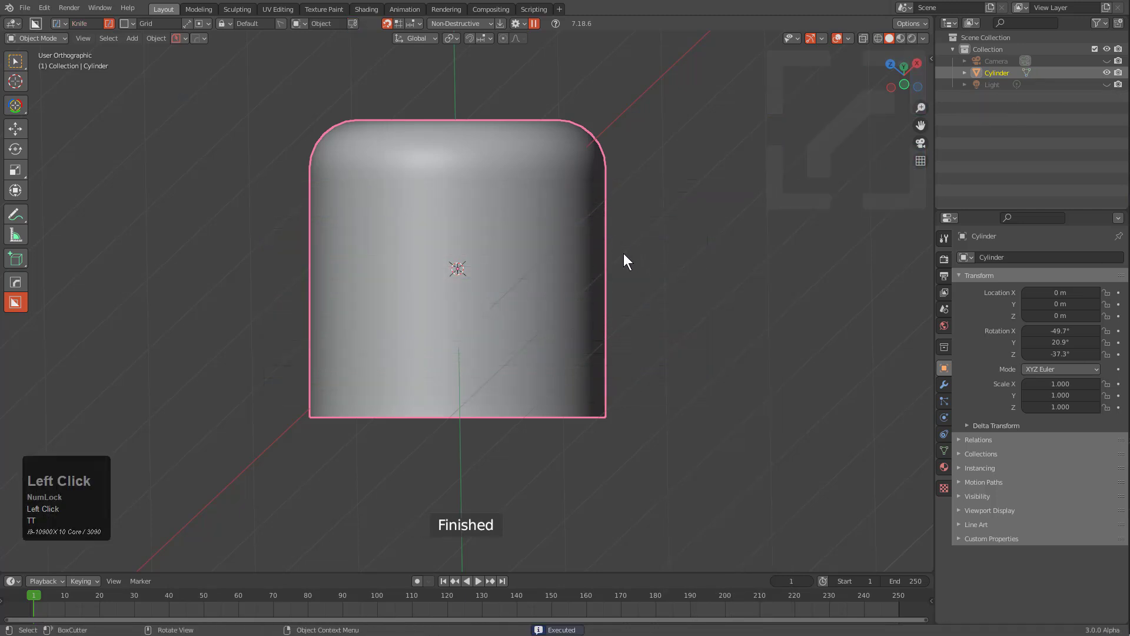
- Inspect the knifed edge loops in Edit Mode and the cylinder's shading in Object Mode from several angles
key("Tab")
key("alt+a")
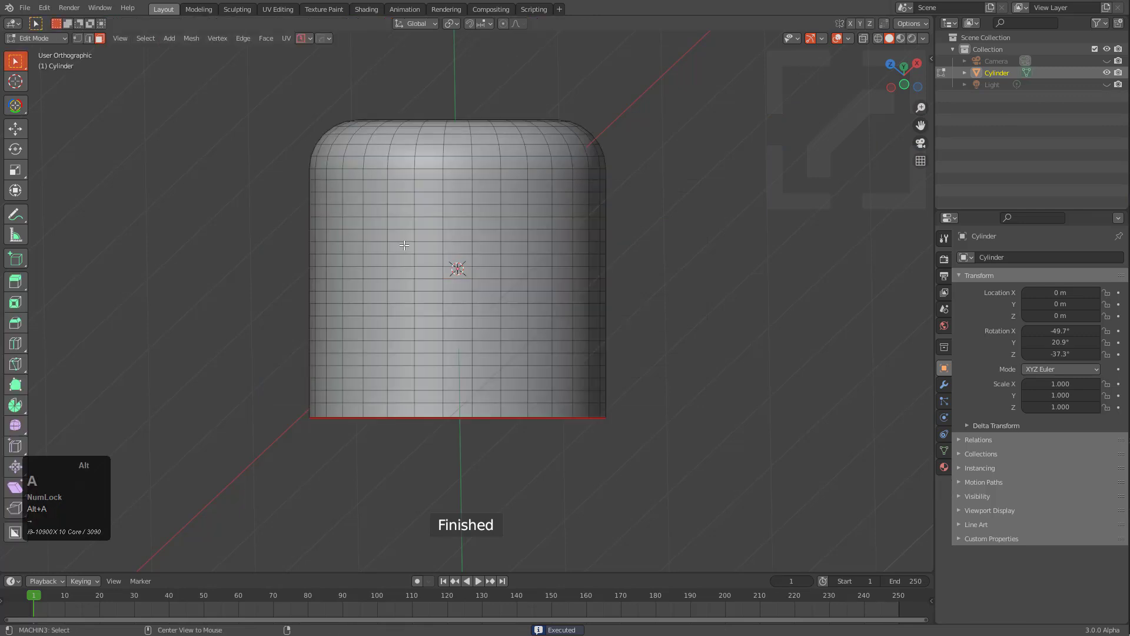
key("Tab")
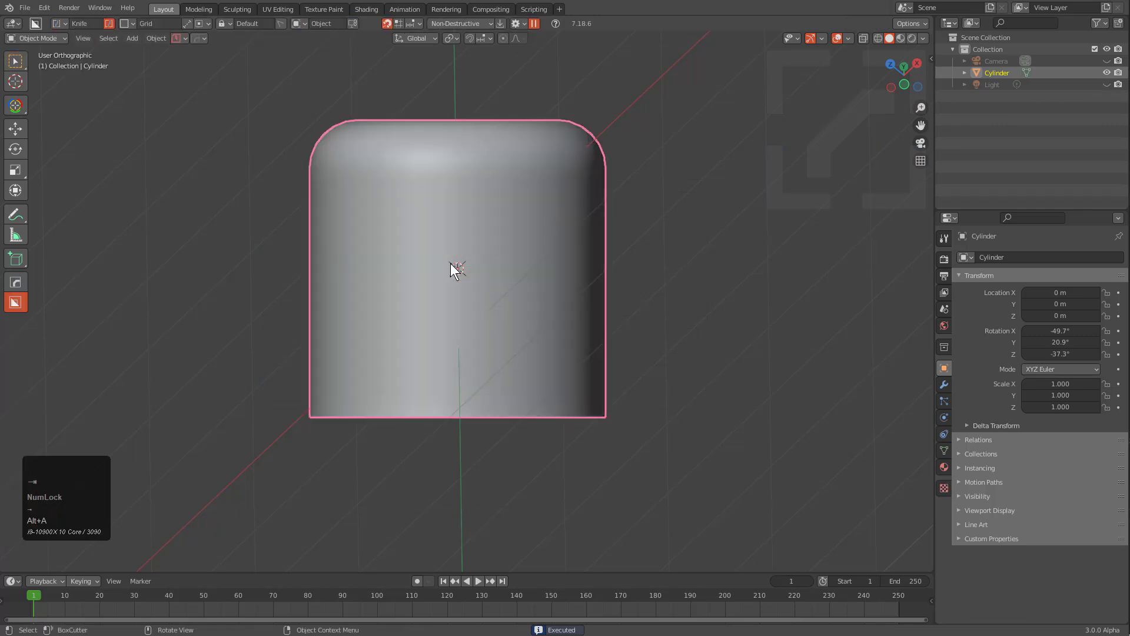
middle_click_drag(550, 172, 610, 292)
scroll(610, 292, "down", 2)
scroll(510, 318, "up", 4)
middle_click_drag(509, 318, 499, 216)
scroll(519, 265, "down", 1)
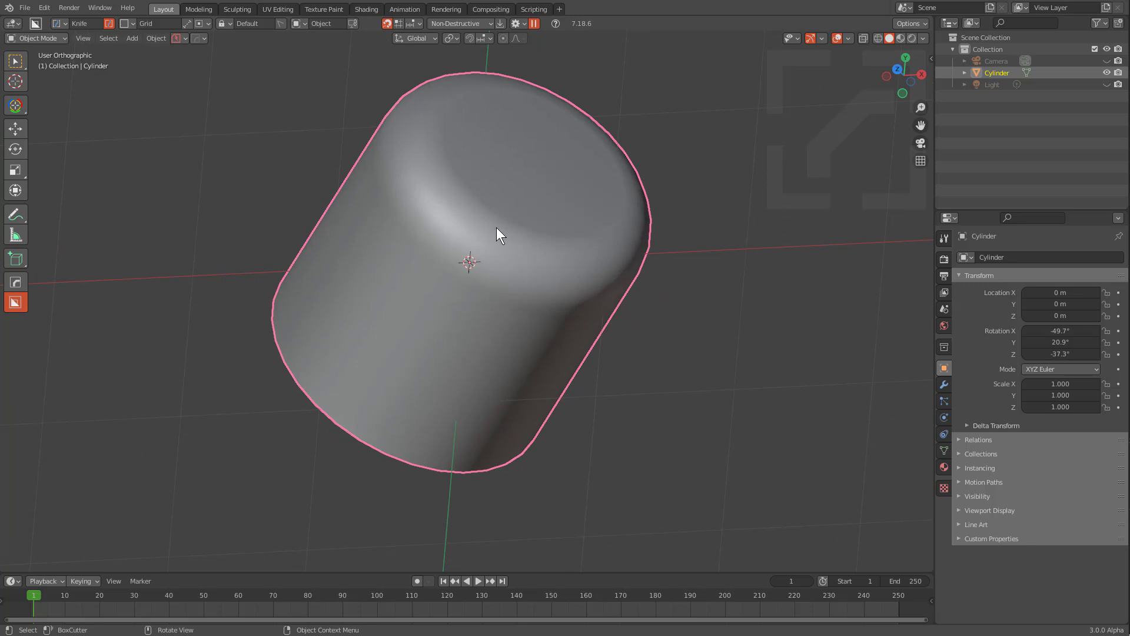
left_click_drag(906, 71, 942, 61)
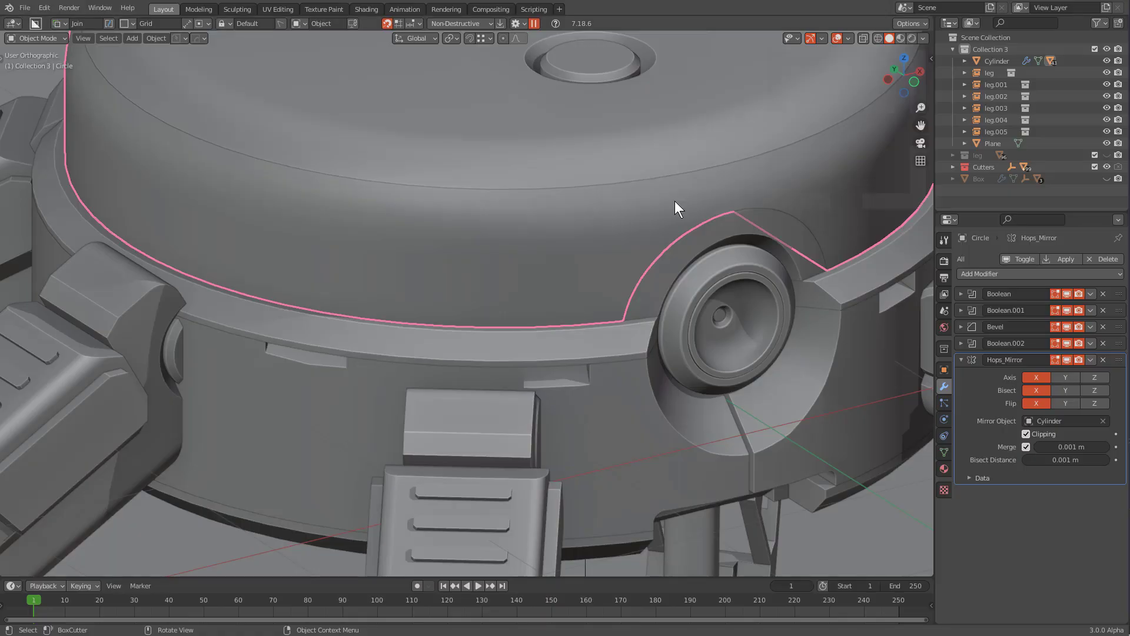
- Switch the cutter shape to Box and join a narrow upright box to the dome's rim beside the round port, with bevel width 0.030
left_click(577, 276)
left_click(579, 277)
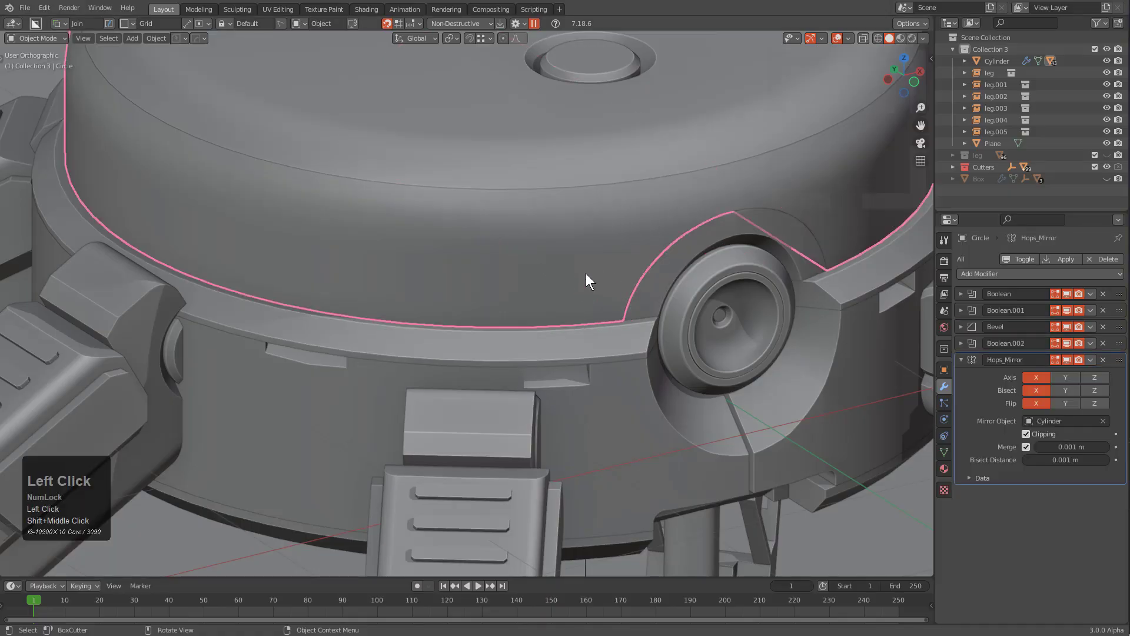
key("d")
left_click(521, 317)
mouse_move(596, 276)
left_mouse_down("ctrl")
mouse_move(609, 318)
mouse_move(614, 308)
mouse_move(607, 311)
left_mouse_up("ctrl")
key("b")
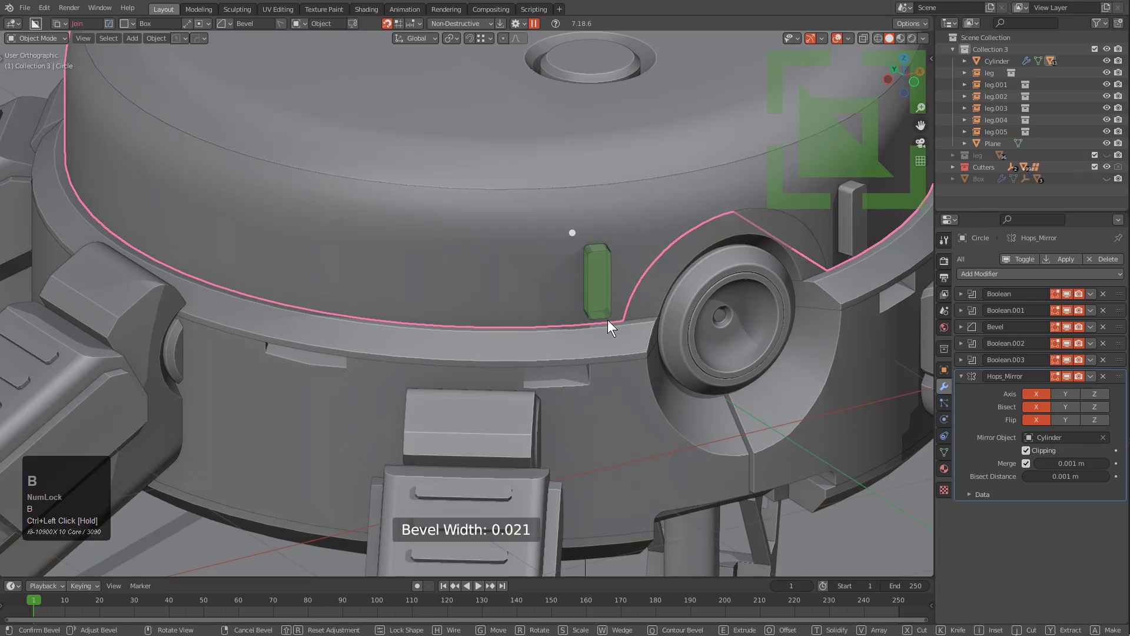
scroll(619, 321, "down", 3)
left_click(621, 321)
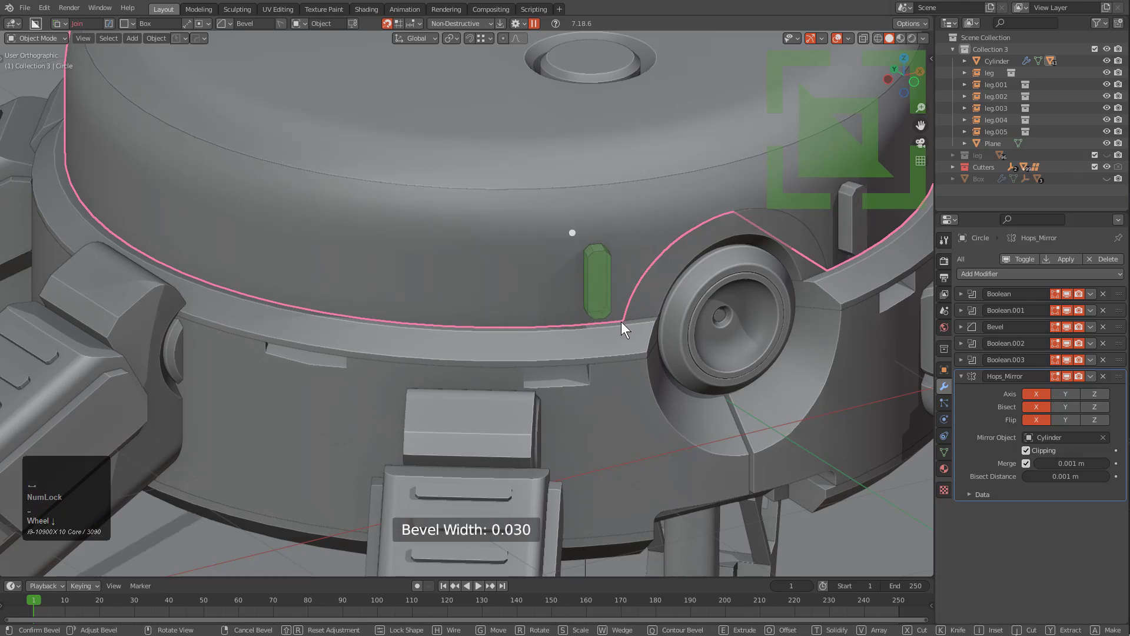
- Repeat the beveled box at even spacing along the dome's lower rim, moving away from the round port
left_click(533, 282, "ctrl")
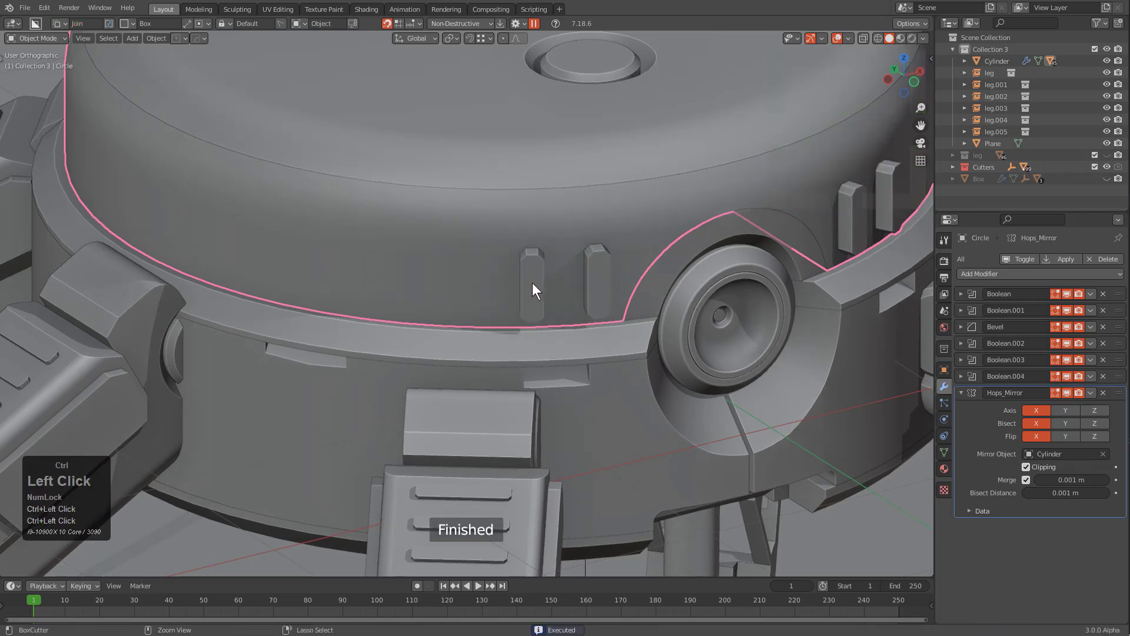
left_click(466, 276, "ctrl")
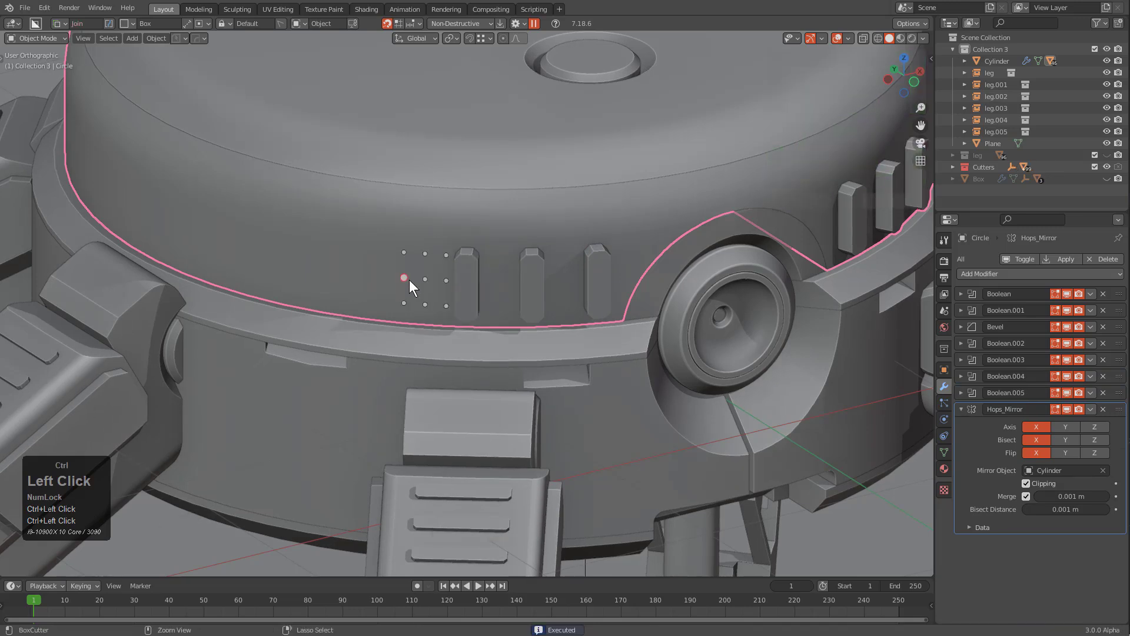
left_click(409, 281, "ctrl")
left_click(346, 270, "ctrl")
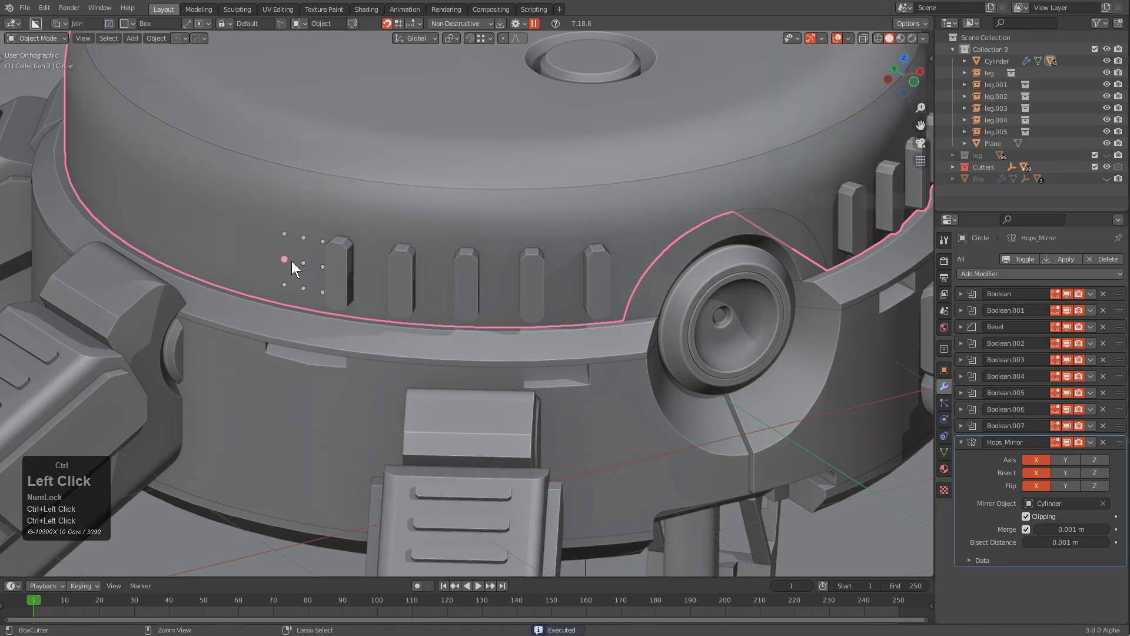
left_click(291, 261, "ctrl")
left_click(232, 244, "ctrl")
left_click(231, 242, "ctrl")
left_click(181, 225, "ctrl")
left_click(181, 226)
left_click(139, 205, "ctrl")
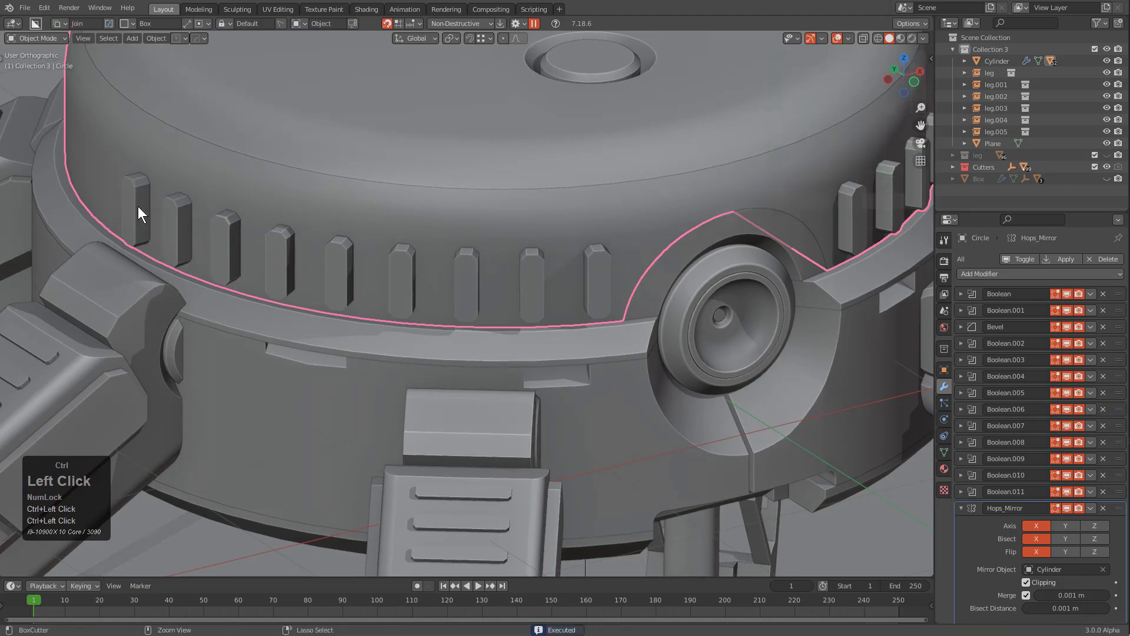
left_click(107, 180, "ctrl")
- Undo the last joined box and repeat the beveled box four times along the remaining rim
middle_click_drag(106, 180, 211, 199)
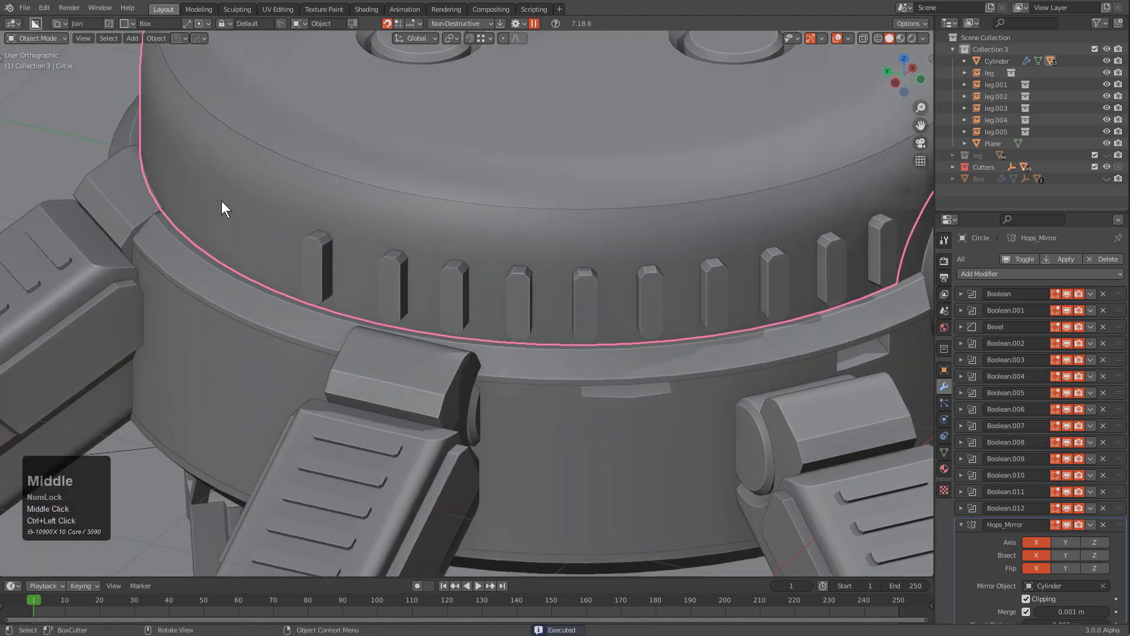
key("ctrl+z")
left_click(349, 272, "ctrl")
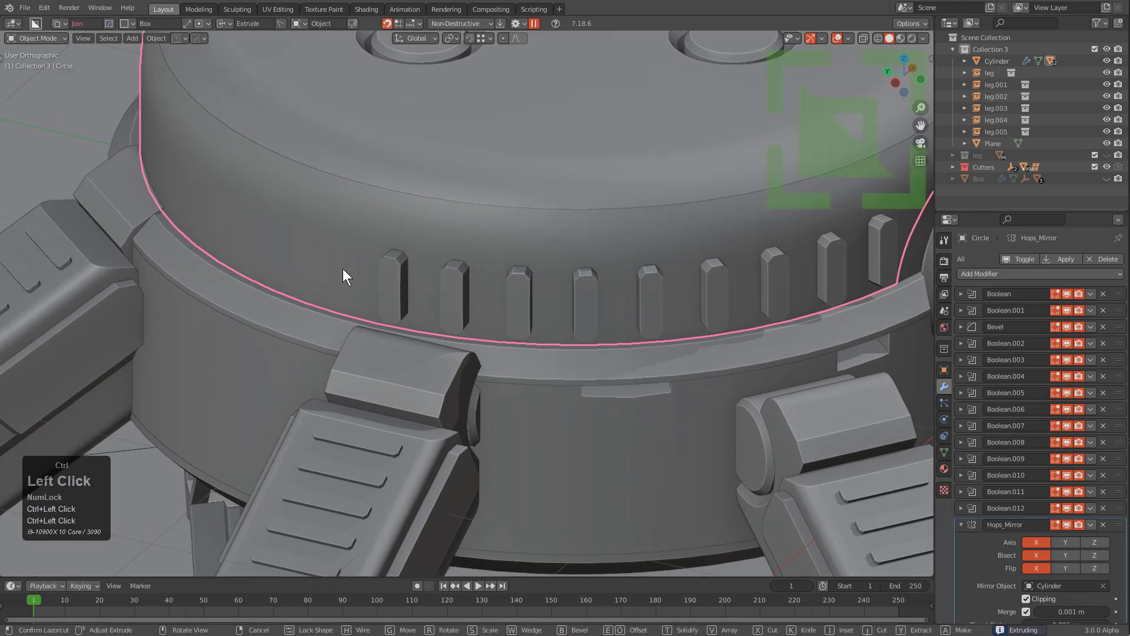
left_click(289, 248, "ctrl")
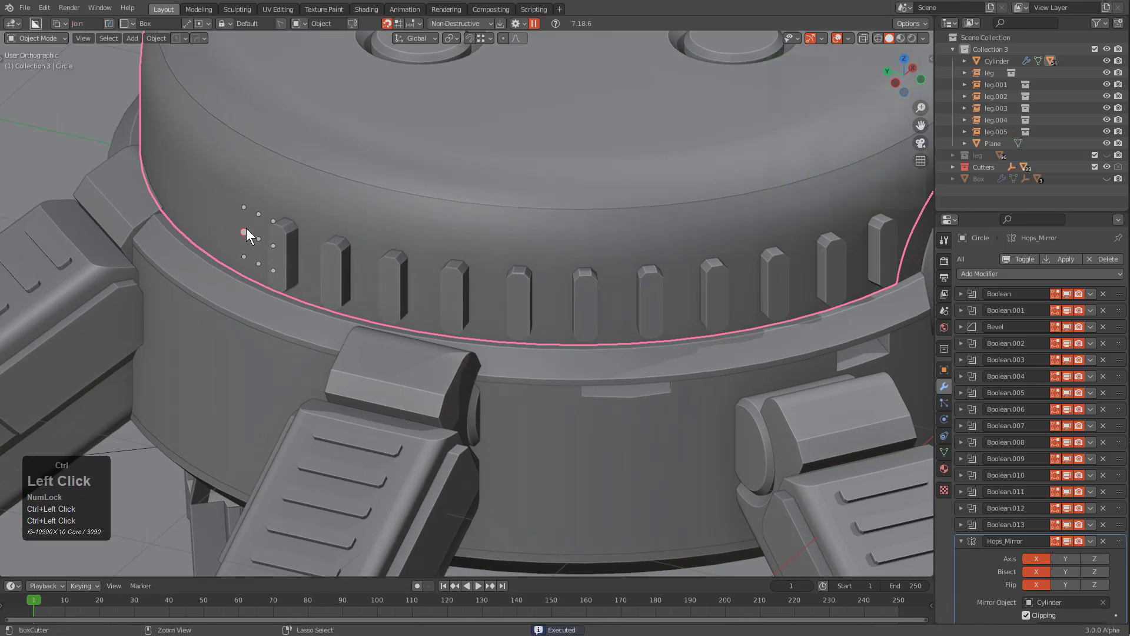
left_click(244, 226, "ctrl")
left_click(197, 201, "ctrl")
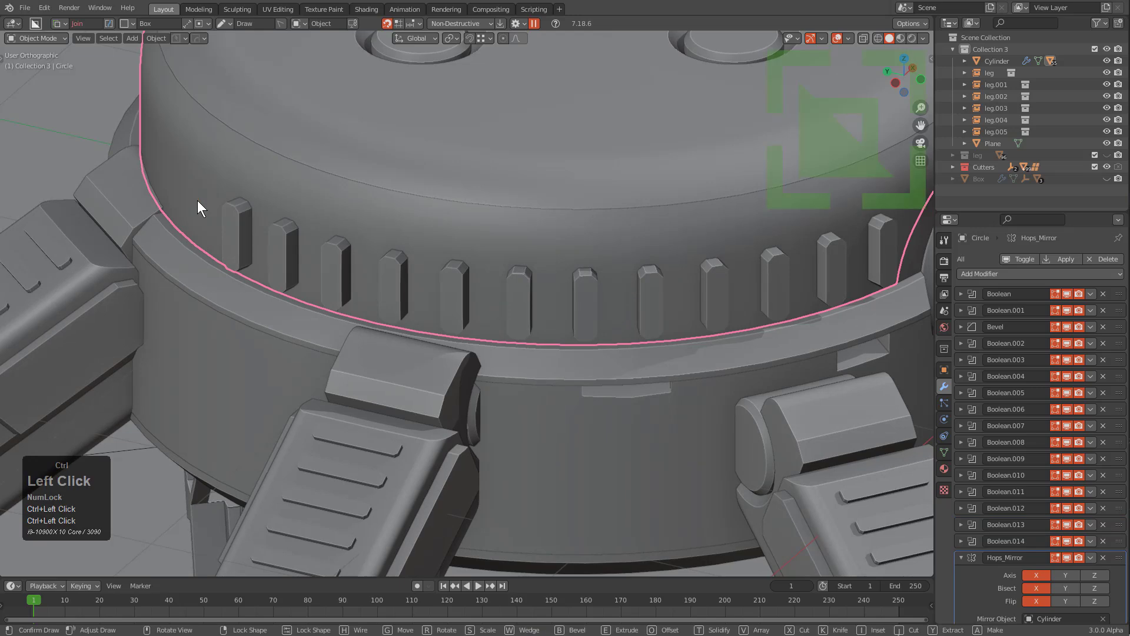
- Switch the cutter shape to Circle and join an extruded circular knob onto the beveled box nearest the round port
scroll(346, 234, "down", 3)
middle_click_drag(562, 311, 507, 307)
scroll(589, 311, "up", 3)
middle_click_drag(708, 312, 636, 263, "shift")
scroll(635, 263, "up", 2)
key("d")
left_click(550, 266)
middle_click_drag(551, 266, 568, 287)
mouse_move(581, 399)
left_mouse_down()
mouse_move(615, 402)
mouse_move(599, 357)
left_mouse_up()
key("e")
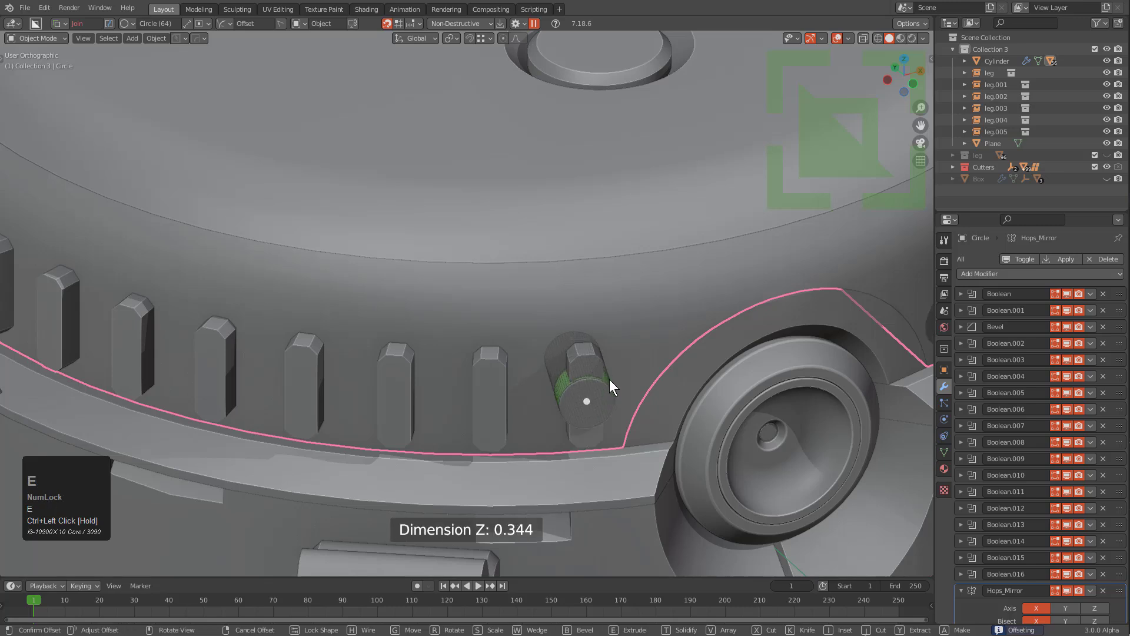
key("space")
- Repeat the circular knob on the next three beveled boxes along the rim
middle_click_drag(589, 402, 554, 256)
left_click(553, 254)
left_click(556, 250, "ctrl")
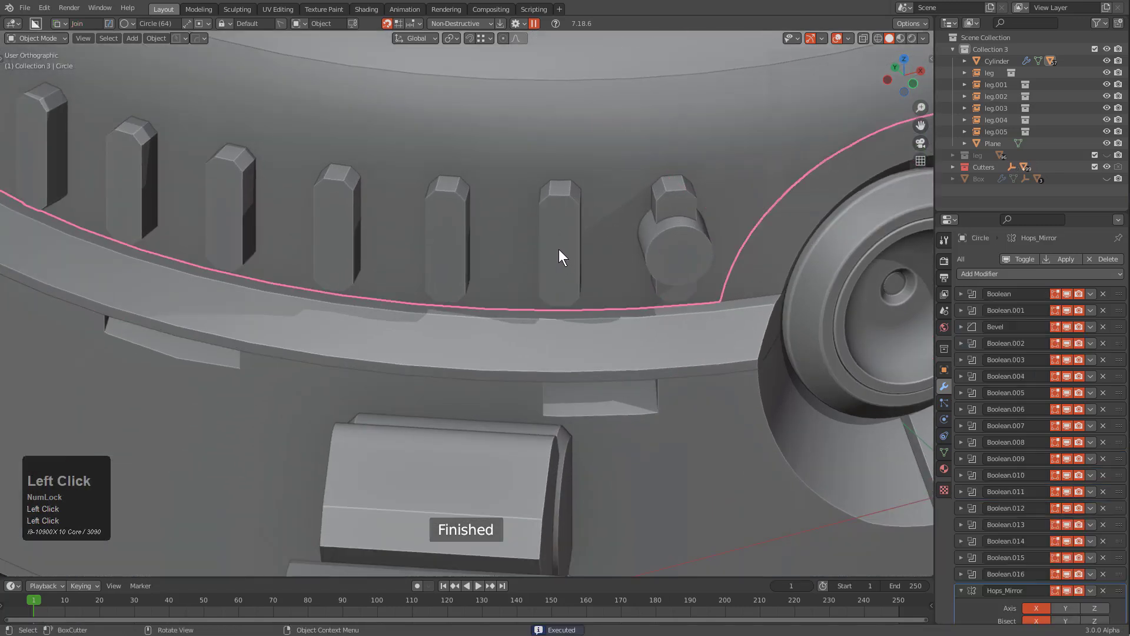
left_click(555, 249, "ctrl")
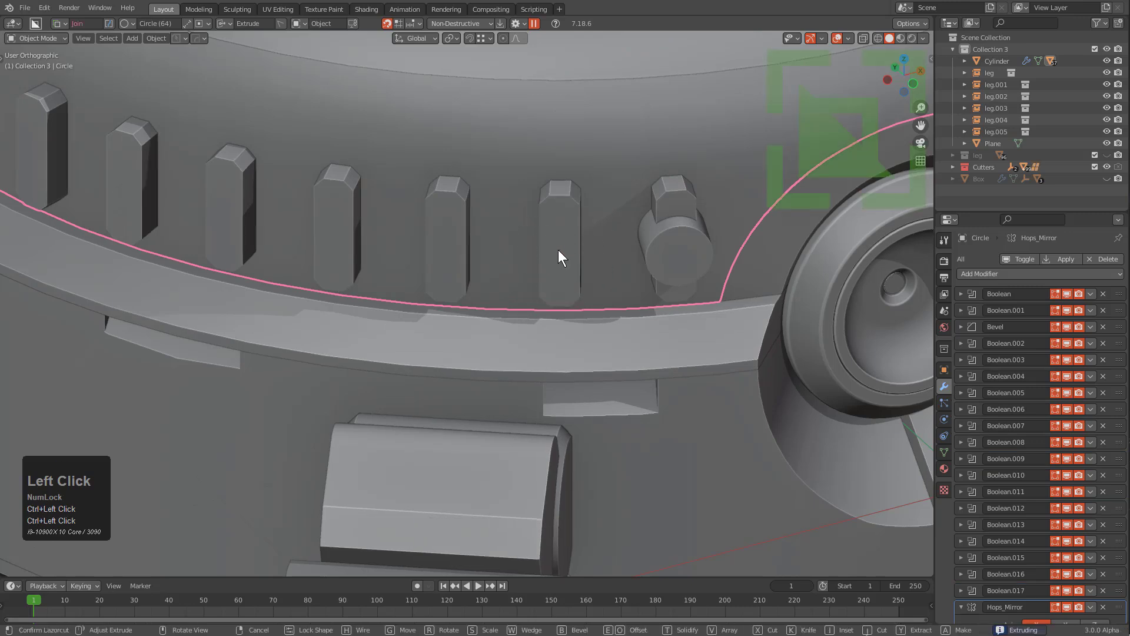
key("ctrl")
left_click(561, 251)
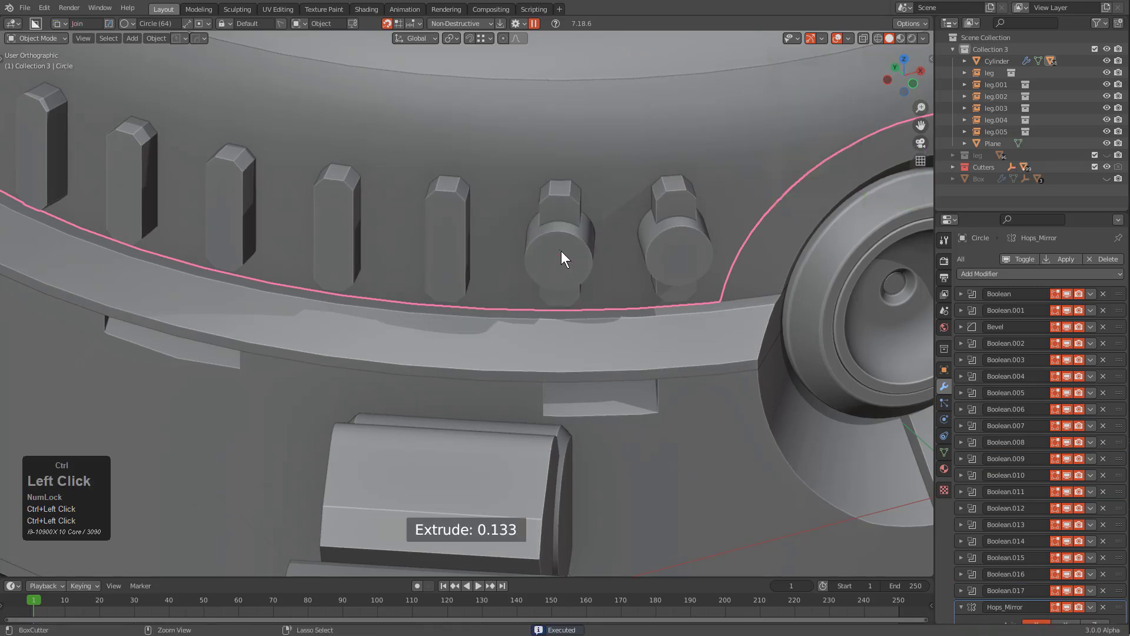
left_click(446, 249, "ctrl")
left_click(446, 251)
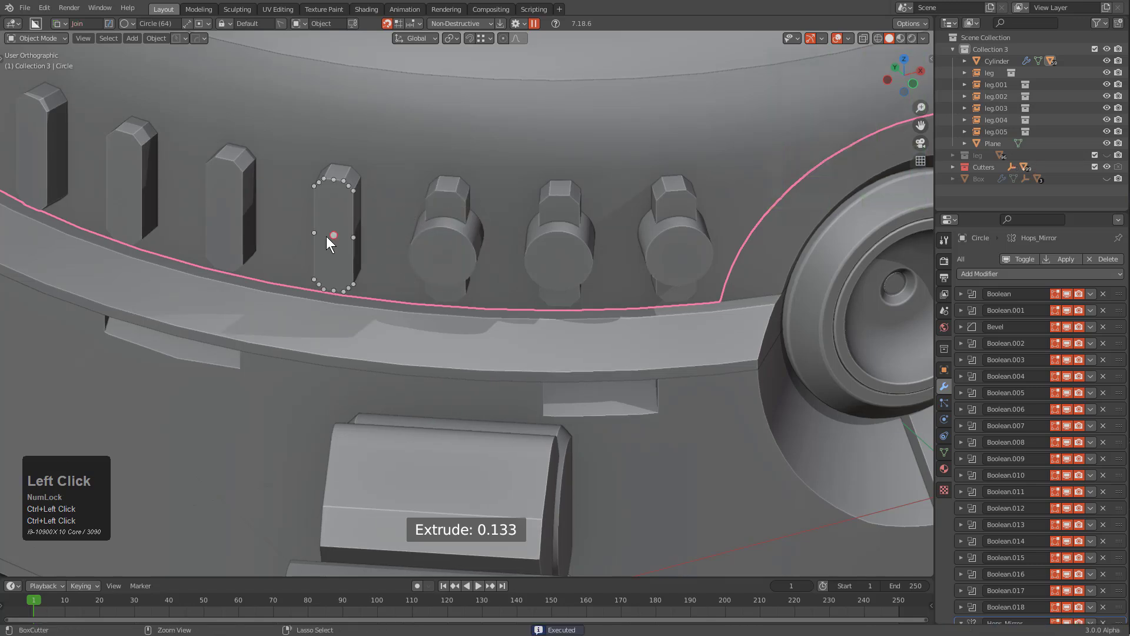
middle_click_drag(323, 236, 465, 287, "ctrl")
left_click(384, 256, "ctrl")
left_click(383, 255)
- Continue repeating the circular knob on the remaining beveled boxes around the dome's rim
middle_click_drag(384, 256, 548, 285, "shift")
left_click(449, 258, "ctrl")
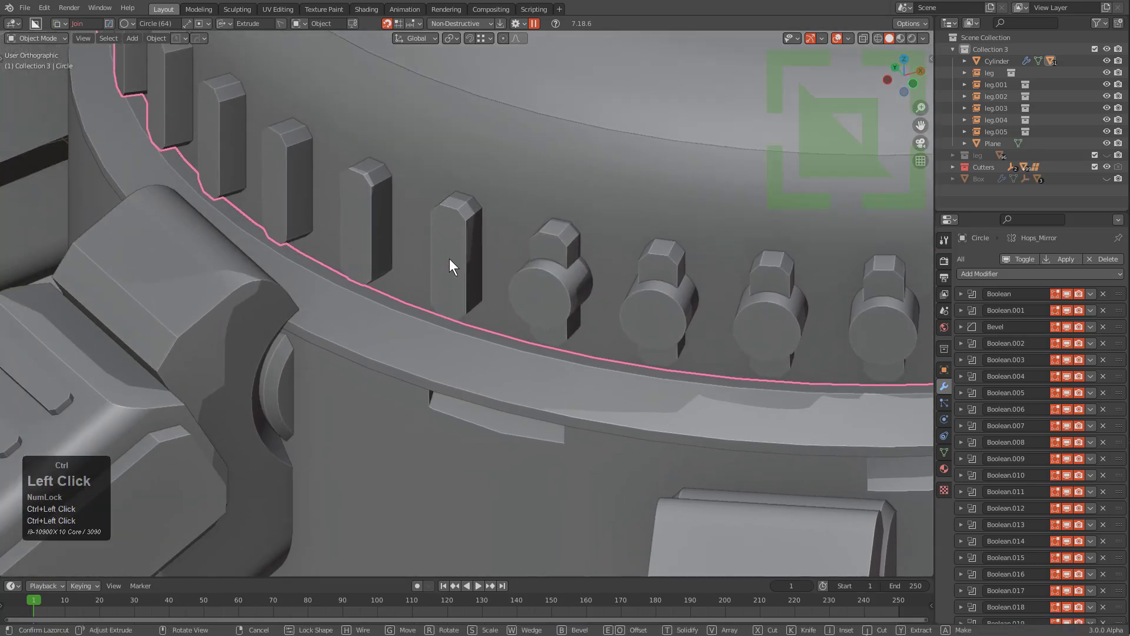
left_click(449, 259)
left_click(349, 221, "ctrl")
left_click(353, 224)
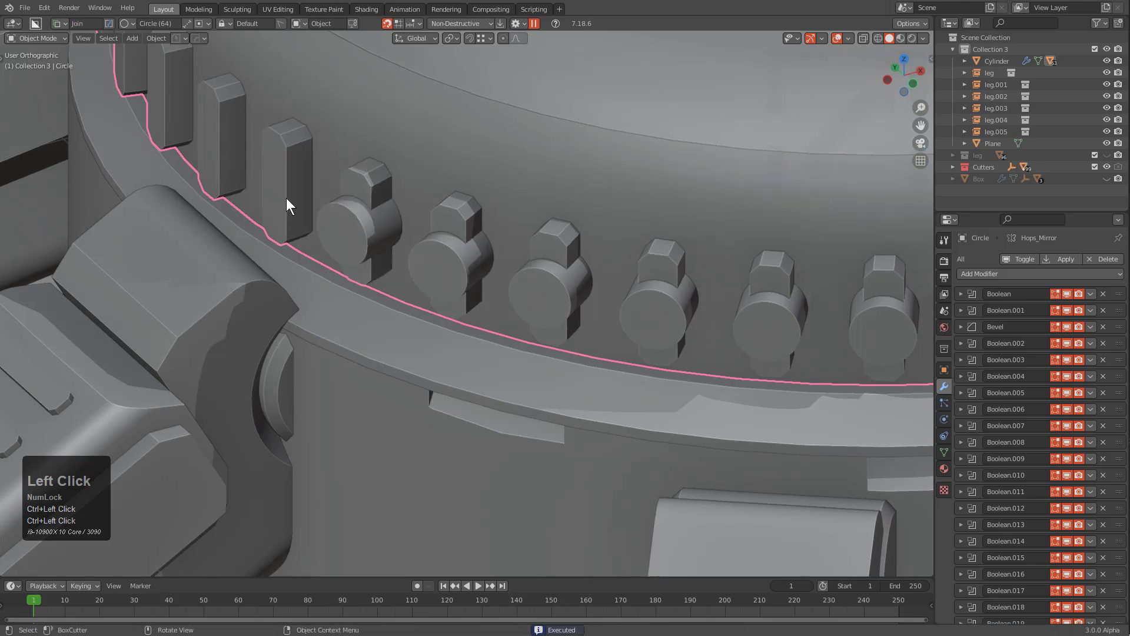
middle_click_drag(277, 182, 657, 285, "ctrl")
left_click(402, 220, "ctrl")
left_click(487, 234)
left_click(637, 265, "ctrl")
left_click(637, 265, "ctrl")
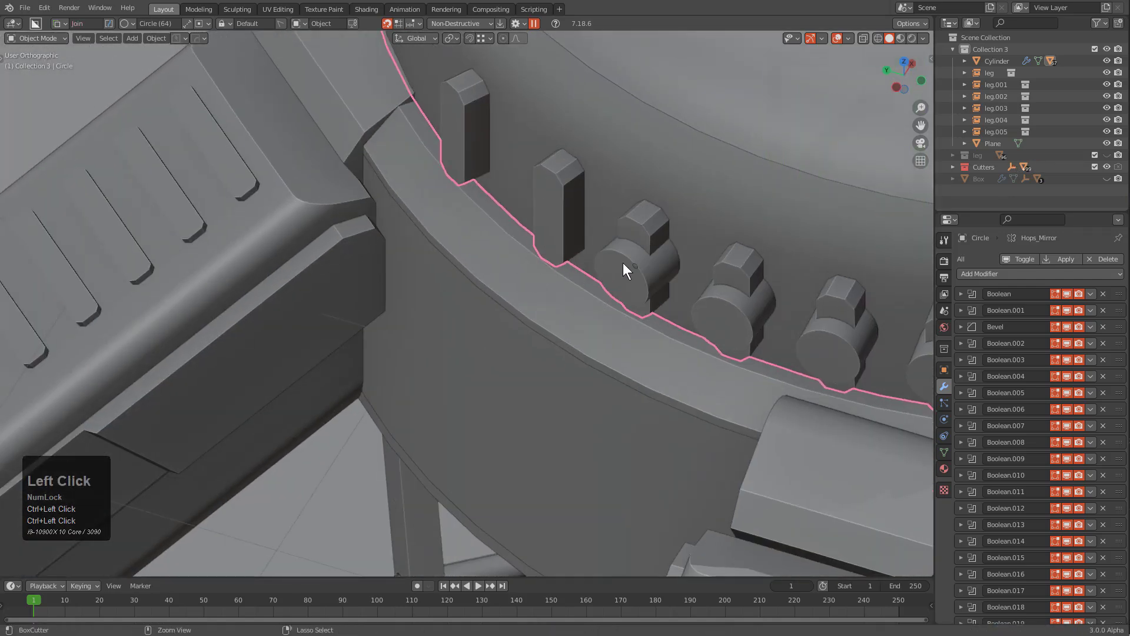
left_click(550, 215, "ctrl")
- Review the whole dome with its ring of knobs and scroll through its modifier stack
scroll(698, 310, "down", 2)
middle_click_drag(699, 310, 633, 158, "shift")
scroll(492, 293, "down", 2)
scroll(737, 204, "down", 1)
middle_click_drag(737, 204, 602, 216, "shift")
scroll(601, 190, "down", 1)
scroll(601, 190, "down", 2)
left_click(575, 204)
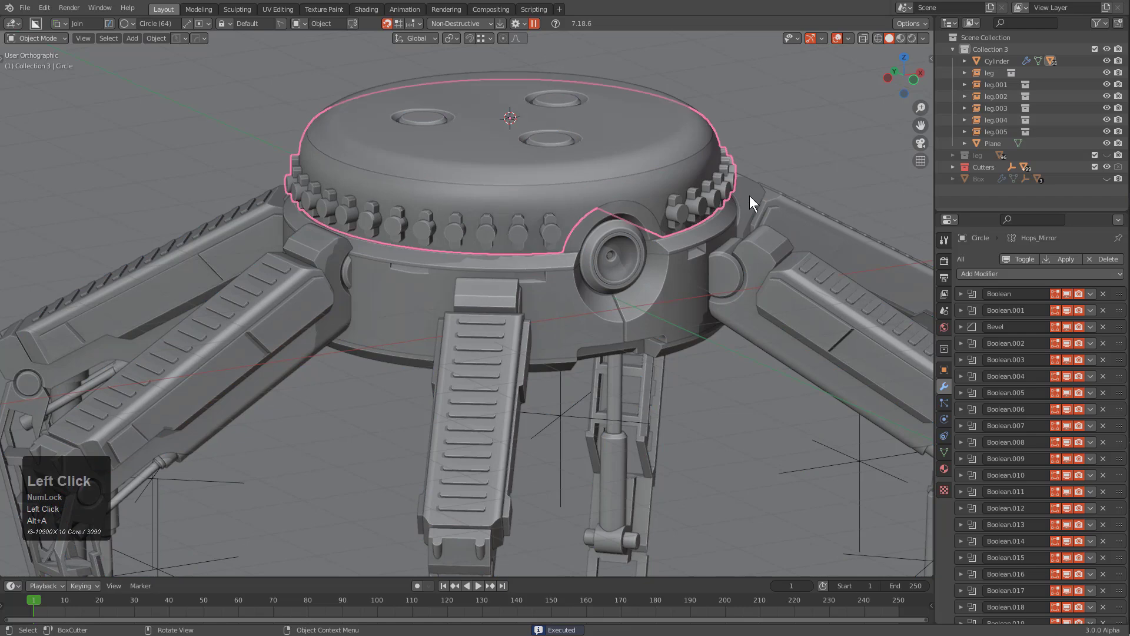
key("q")
left_click(745, 197)
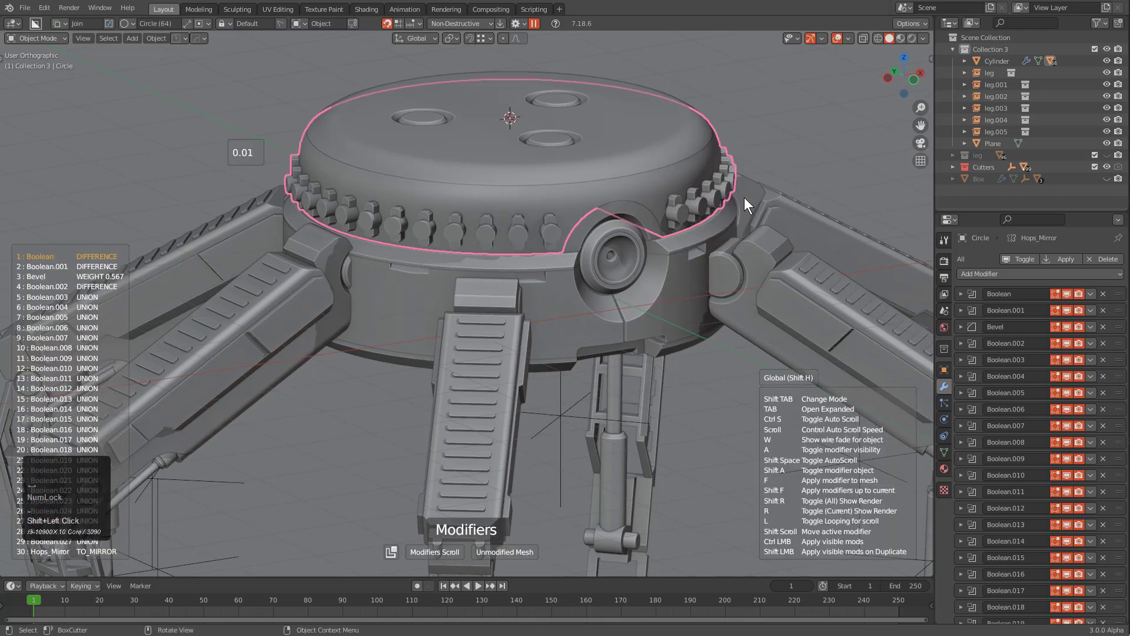
scroll(745, 196, "down", 3)
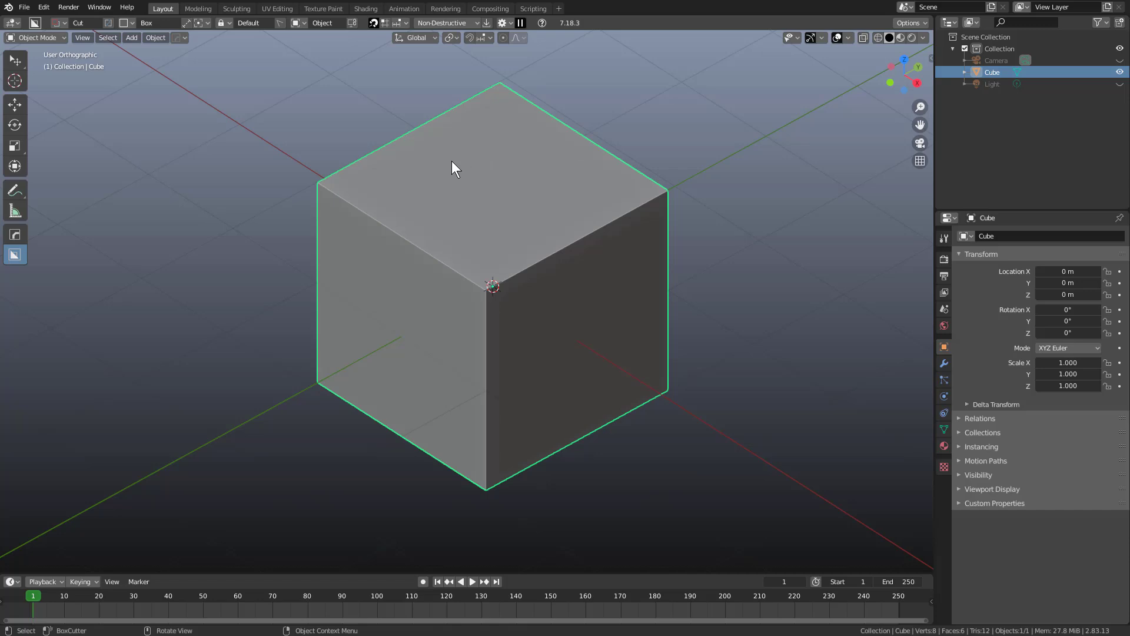
- Enable the Wedge option for the Box shape, draw a wedge cutter across the cube's upper edge and lock its shape
left_click(123, 23)
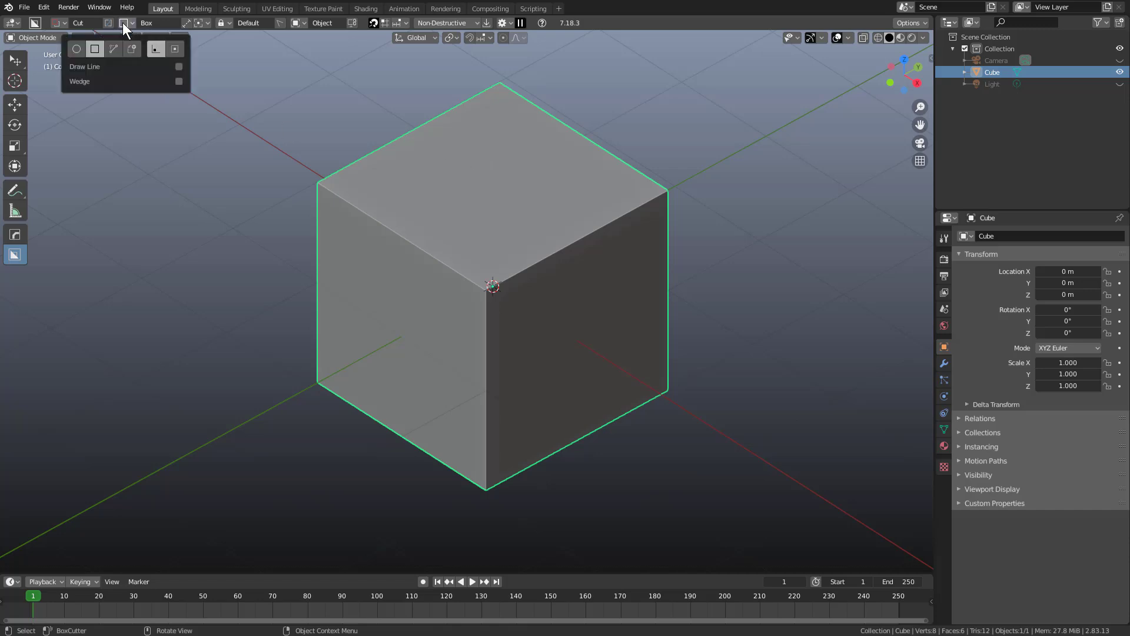
left_click(177, 82)
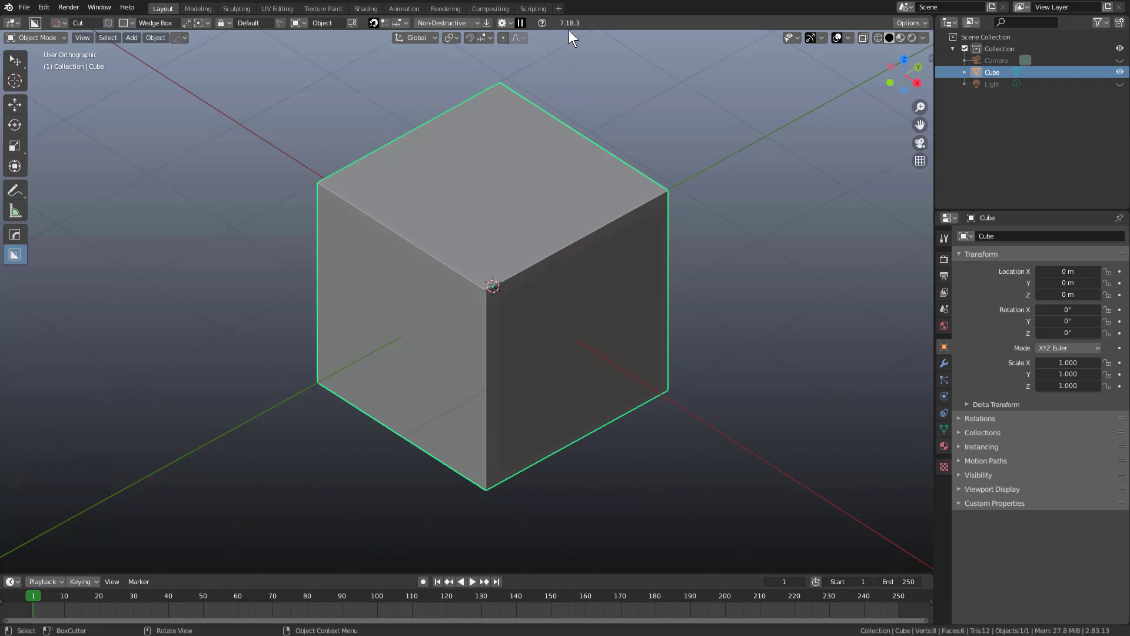
scroll(559, 270, "up", 2)
left_click_drag(610, 195, 479, 351)
left_click_drag(489, 444, 634, 225)
key("Tab")
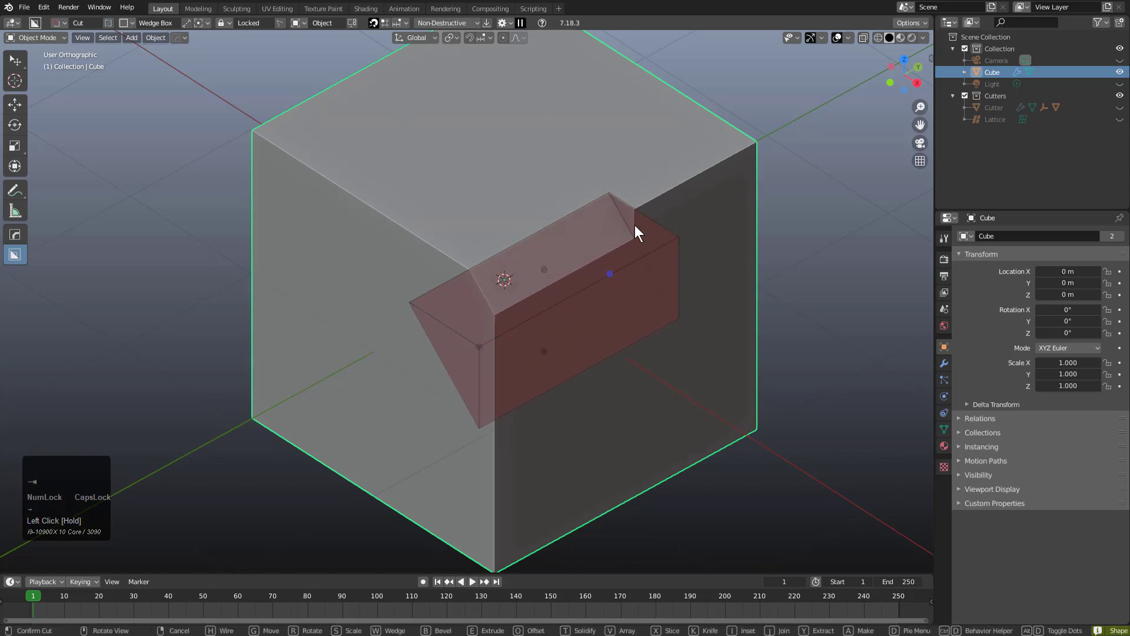
- Try reshaping the locked wedge cutter with its shape dots, changing its length and the side it slopes toward
left_click(491, 345)
mouse_move(491, 346)
left_mouse_down()
mouse_move(623, 250)
mouse_move(527, 324)
mouse_move(640, 254)
mouse_move(553, 305)
mouse_move(616, 261)
mouse_move(583, 289)
mouse_move(637, 260)
mouse_move(545, 285)
left_mouse_up()
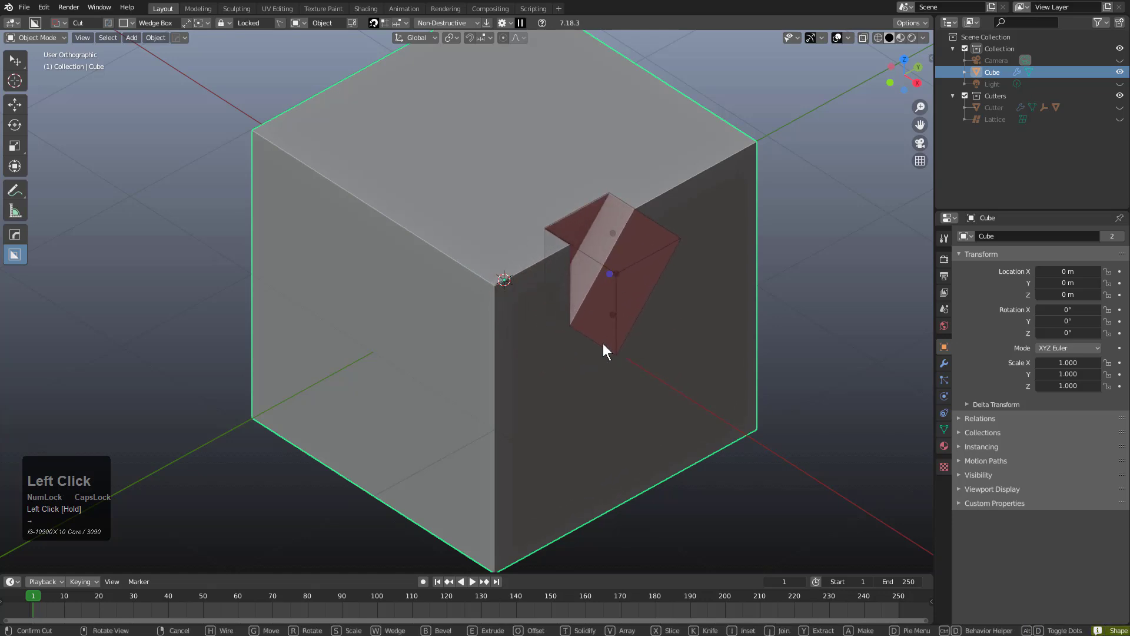
left_click_drag(618, 278, 594, 217)
- Scale the wedge cutter down along its length, changing the scale axis from X to Y
middle_click_drag(593, 216, 607, 289)
key("s")
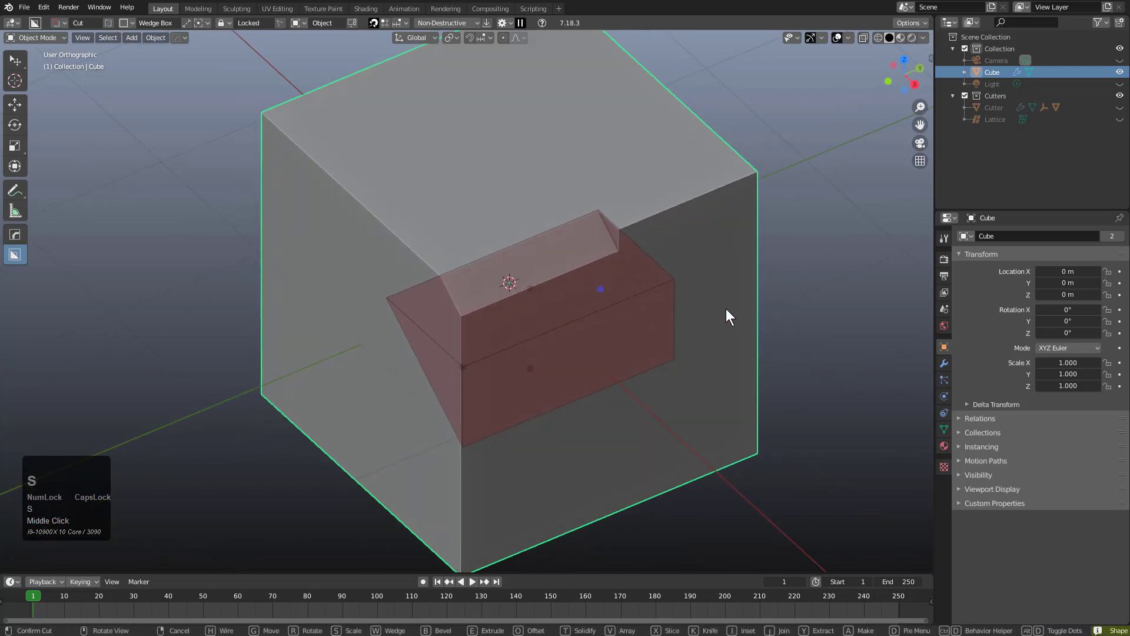
key("x")
key("y")
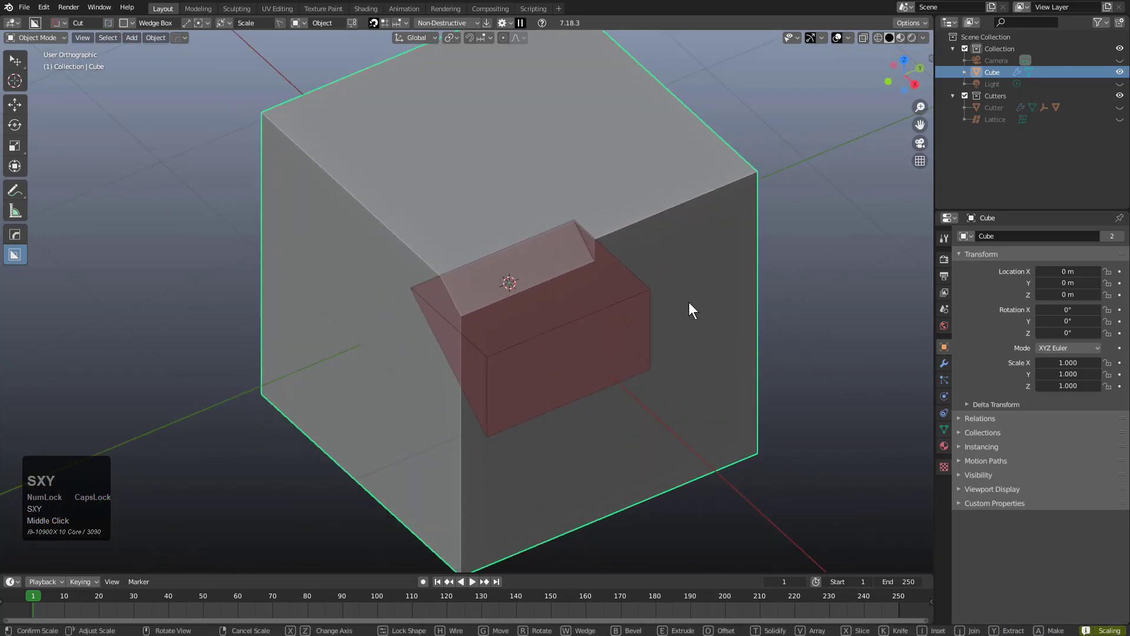
left_click(607, 310)
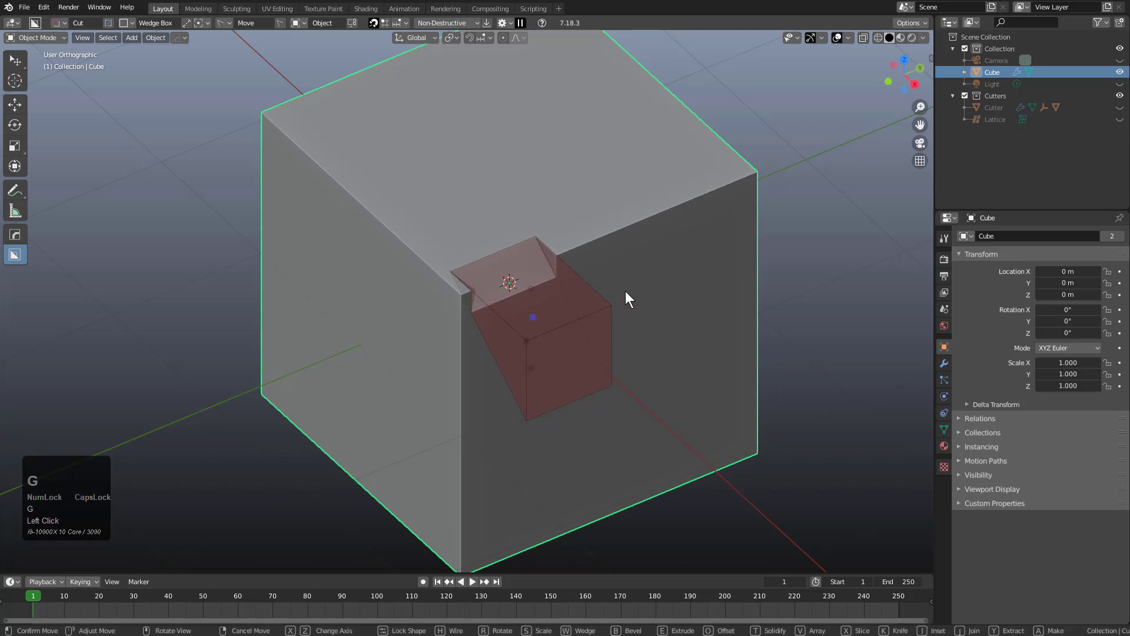
- Move the wedge cutter up onto the cube's top edge, stretch it past the near corner and cut it
key("g")
left_click(607, 265)
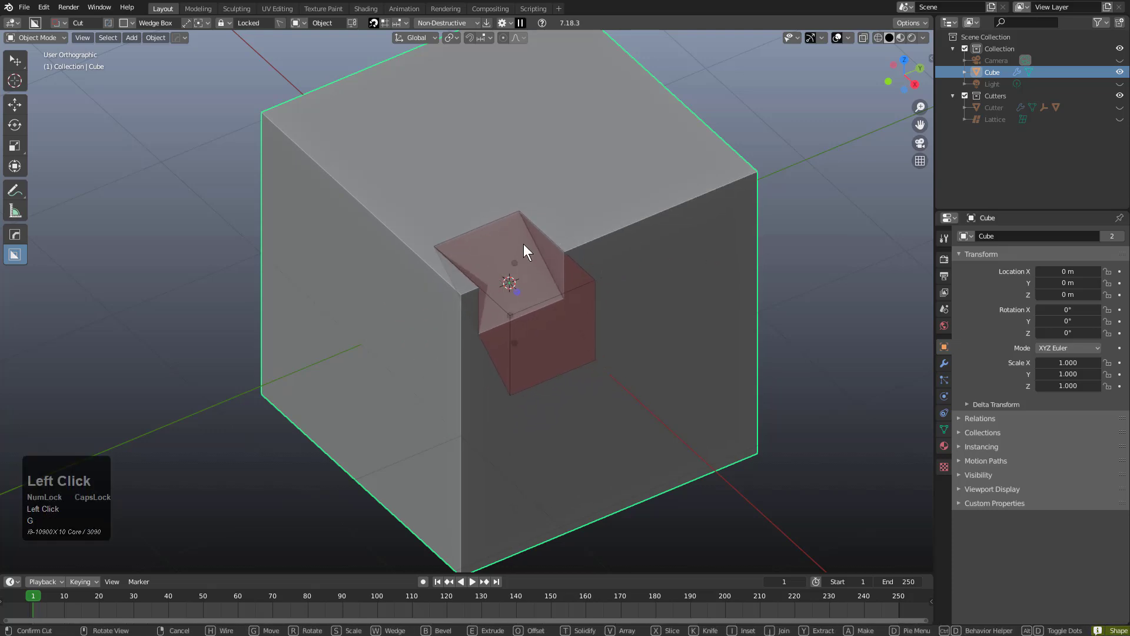
mouse_move(499, 319)
left_mouse_down()
mouse_move(303, 381)
mouse_move(516, 309)
mouse_move(401, 363)
mouse_move(566, 290)
mouse_move(426, 359)
left_mouse_up()
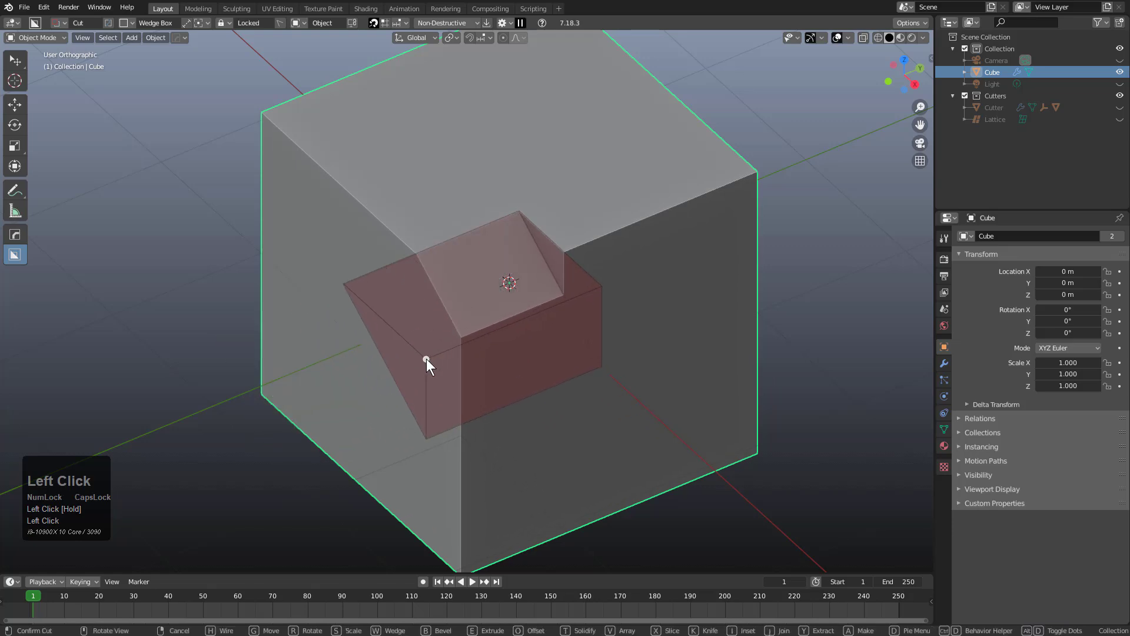
left_click(539, 301)
- Cut one wedge along the rest of the cube's top edge and another down its near vertical edge
left_click_drag(568, 236, 759, 202)
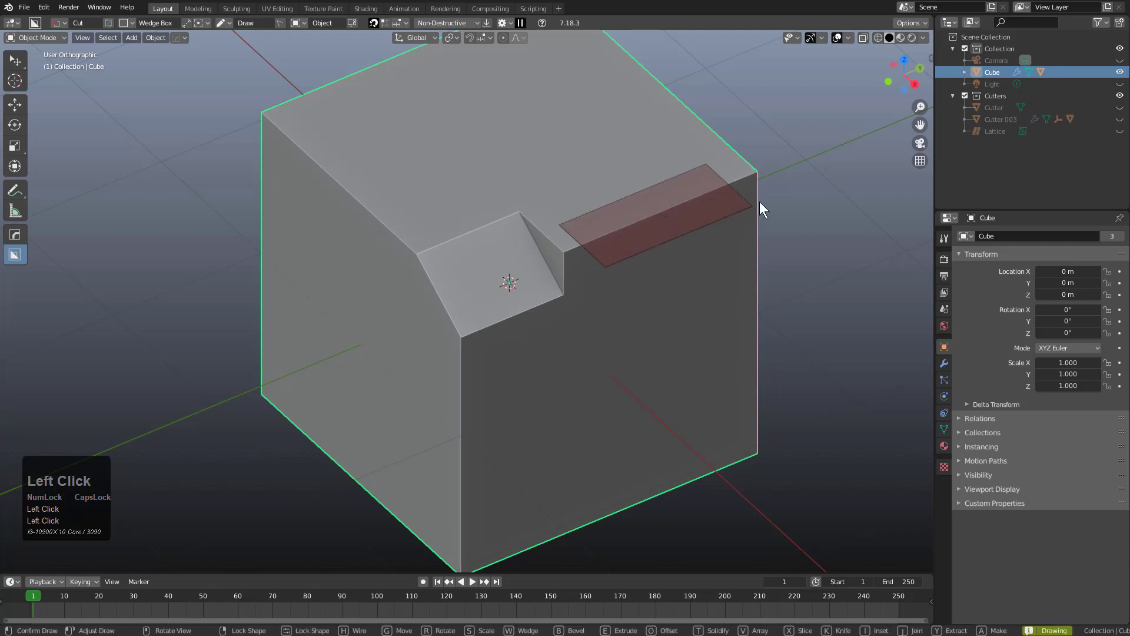
left_click(807, 254)
middle_click_drag(493, 385, 531, 281, "shift")
mouse_move(531, 282)
left_mouse_down()
mouse_move(476, 497)
mouse_move(468, 488)
left_mouse_up()
left_click(444, 443)
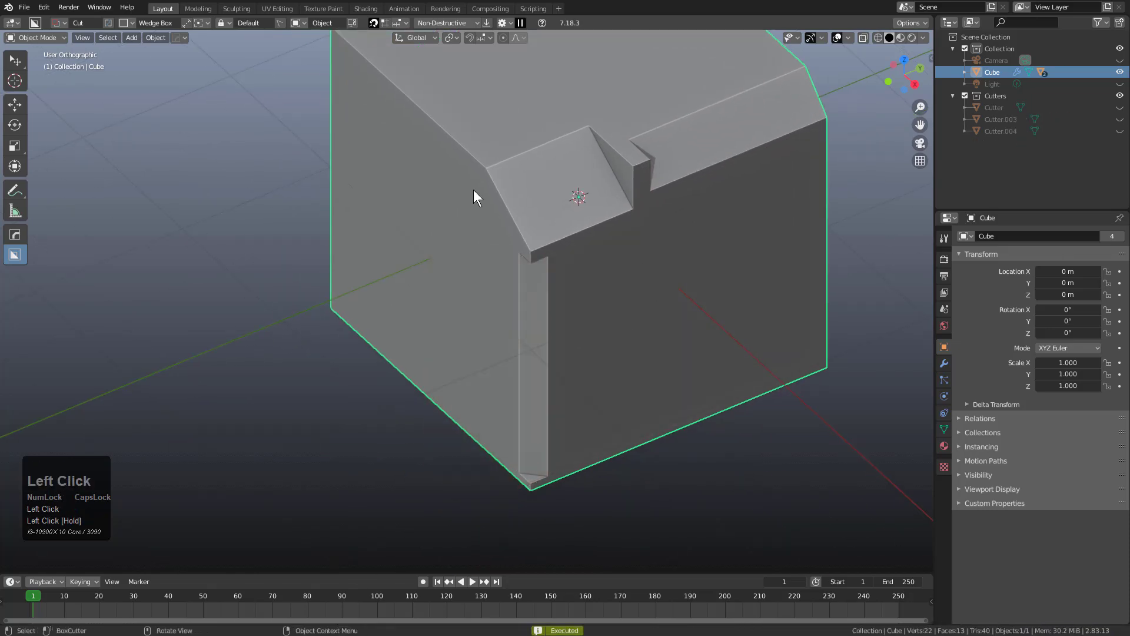
- Cut a wedge into the cube's far vertical edge and keep its cutter visible
scroll(654, 274, "down", 2)
mouse_move(655, 274)
middle_mouse_down()
mouse_move(503, 311)
mouse_move(537, 243)
middle_mouse_up()
left_click_drag(534, 236, 664, 393)
left_click(648, 329)
scroll(612, 294, "up", 2)
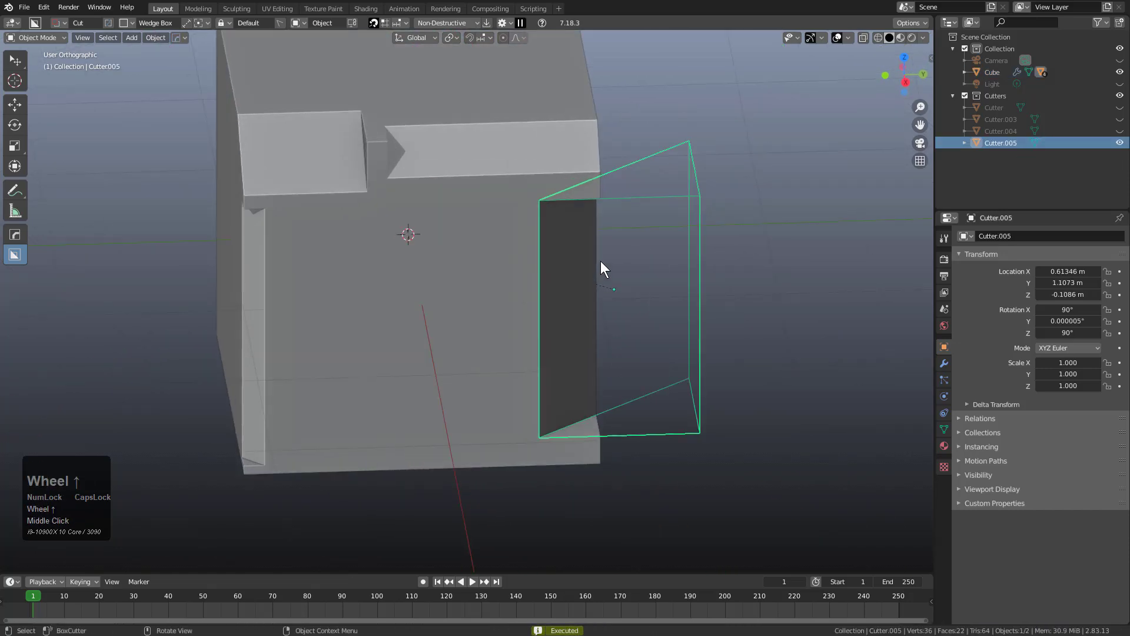
- Draw a box overlapping the edge wedge cutter, turn its wedge off, bevel its corners and cut it out of the wedge cutter
left_click_drag(577, 221, 458, 418)
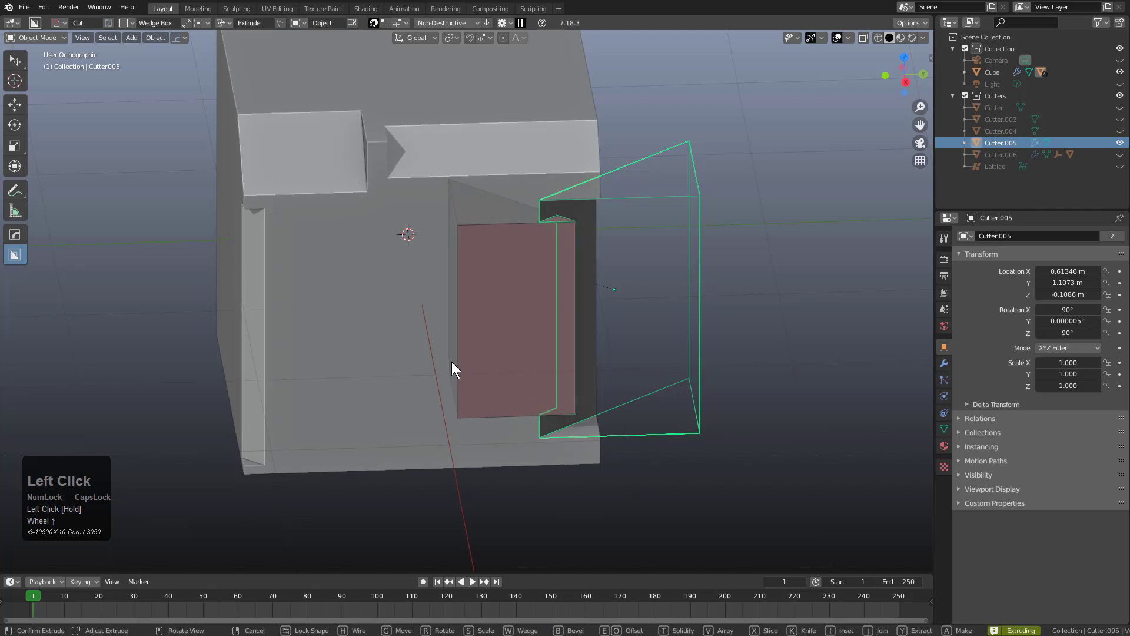
key("w")
key("b")
scroll(487, 354, "up", 1)
left_click(488, 353)
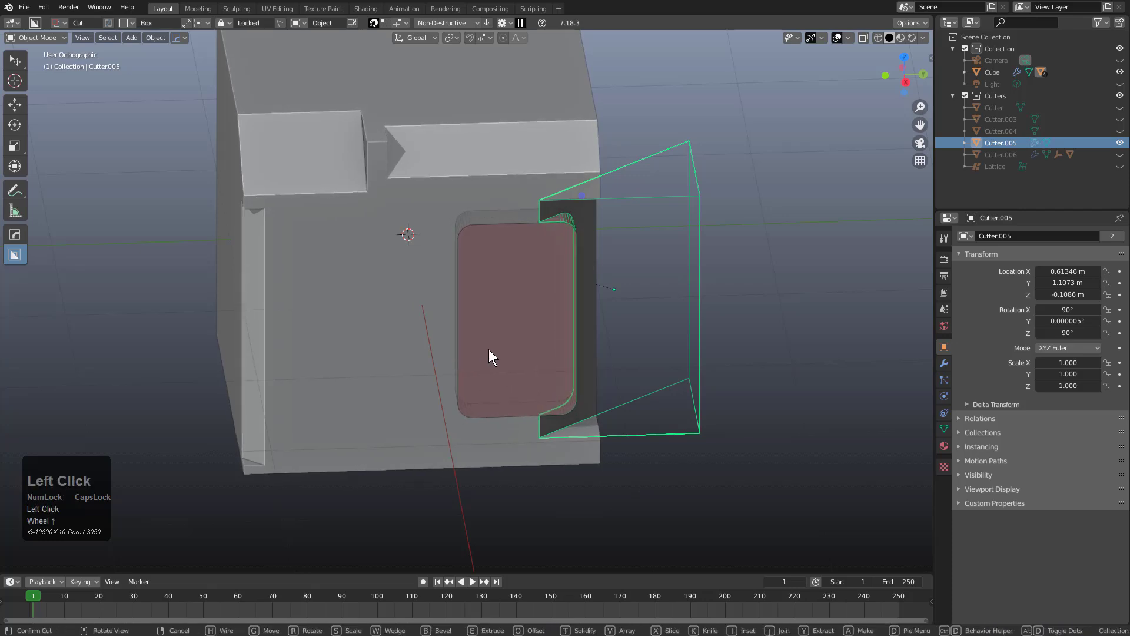
key("1")
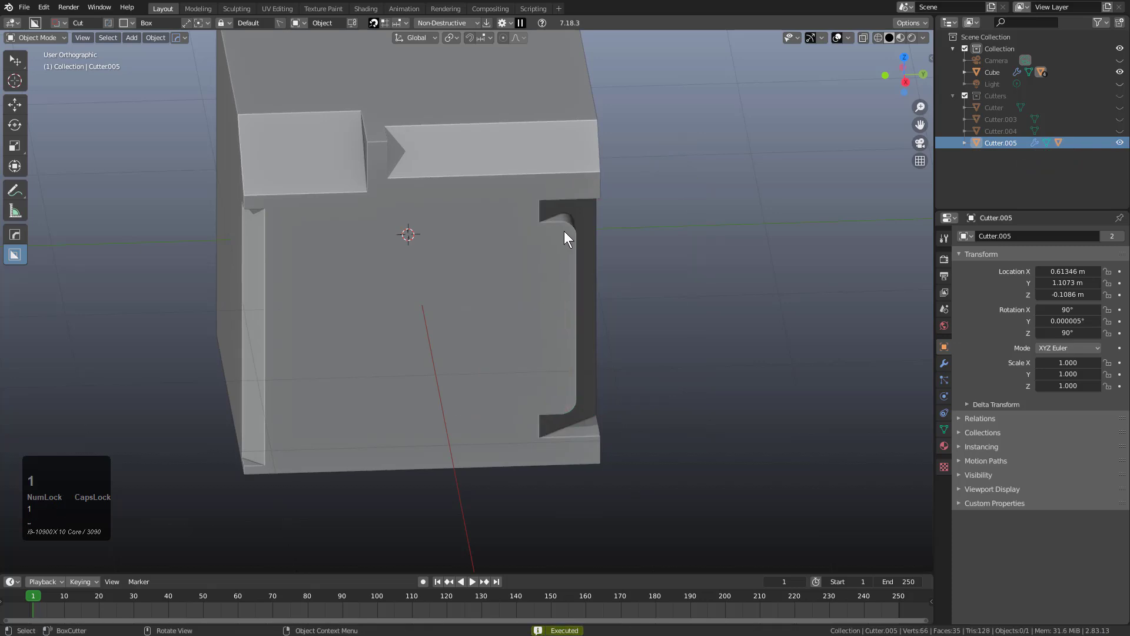
- Cut a bevelled box pocket into the cube face inside the rounded outline left in the wedge notch
left_click(562, 231)
mouse_move(562, 232)
left_mouse_down()
mouse_move(455, 406)
mouse_move(462, 377)
left_mouse_up()
key("b")
- Extract the rounded pocket together with its wedge notch from the cube face as a custom cutter shape
middle_click_drag(472, 330, 394, 194)
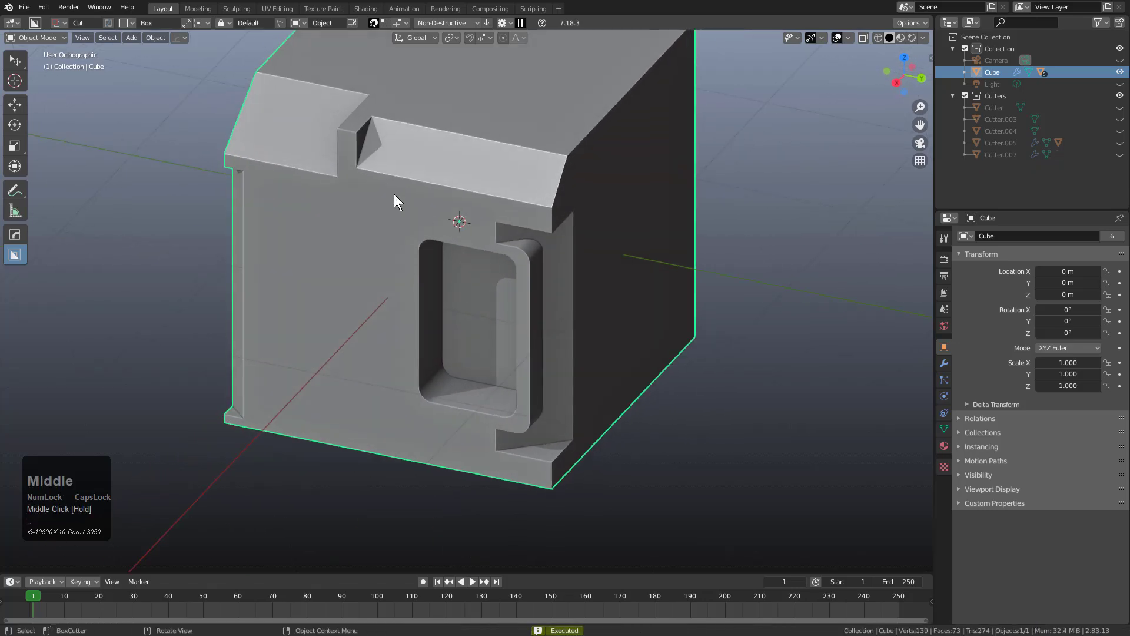
left_click_drag(406, 189, 635, 442)
key("y")
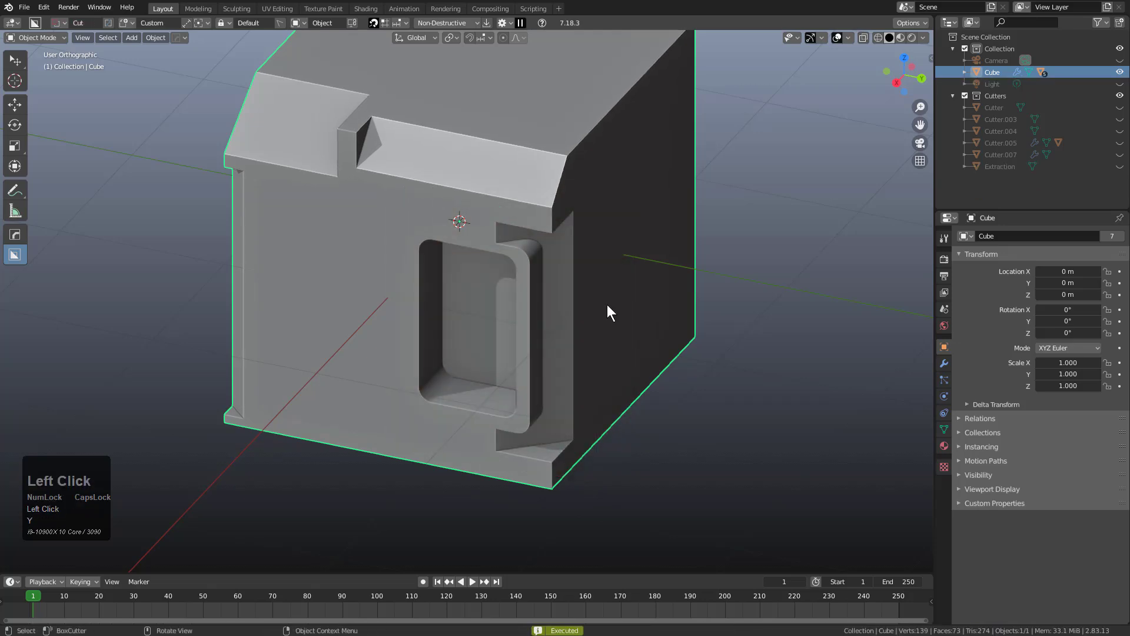
- Draw the extracted shape on the cube's top face, rotate and move it onto the edge, and adjust it with its shape dots
middle_click_drag(598, 308, 457, 252)
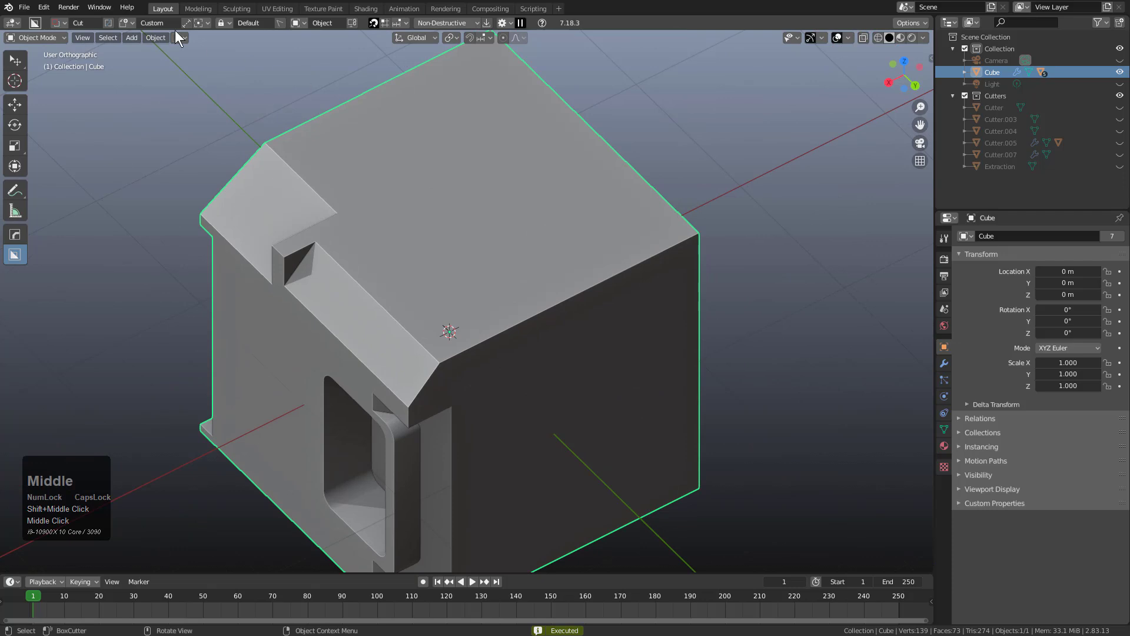
mouse_move(386, 198)
left_mouse_down()
mouse_move(497, 233)
mouse_move(666, 237)
mouse_move(545, 199)
left_mouse_up()
right_click(545, 198, "shift")
middle_click_drag(583, 249, 586, 286)
key("r")
left_click(400, 244)
key("g")
left_click(659, 235)
middle_click_drag(660, 236, 566, 224)
left_click_drag(565, 224, 576, 278)
middle_click_drag(577, 279, 546, 288)
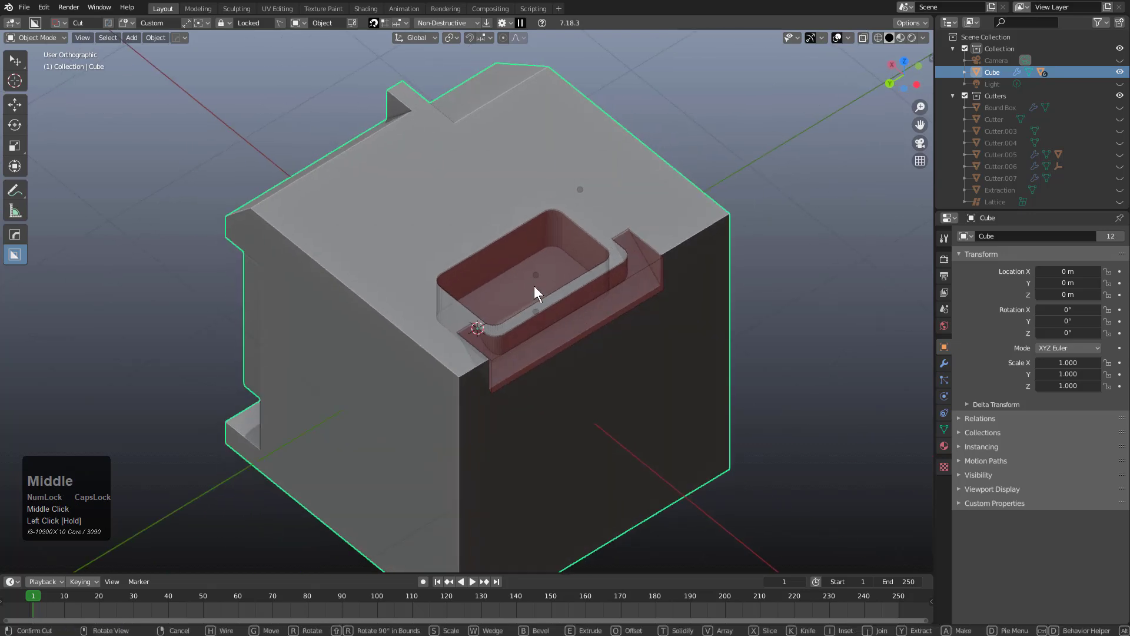
- Enable the wedge on the custom cutter and cycle the side it slopes toward
scroll(557, 304, "up", 3)
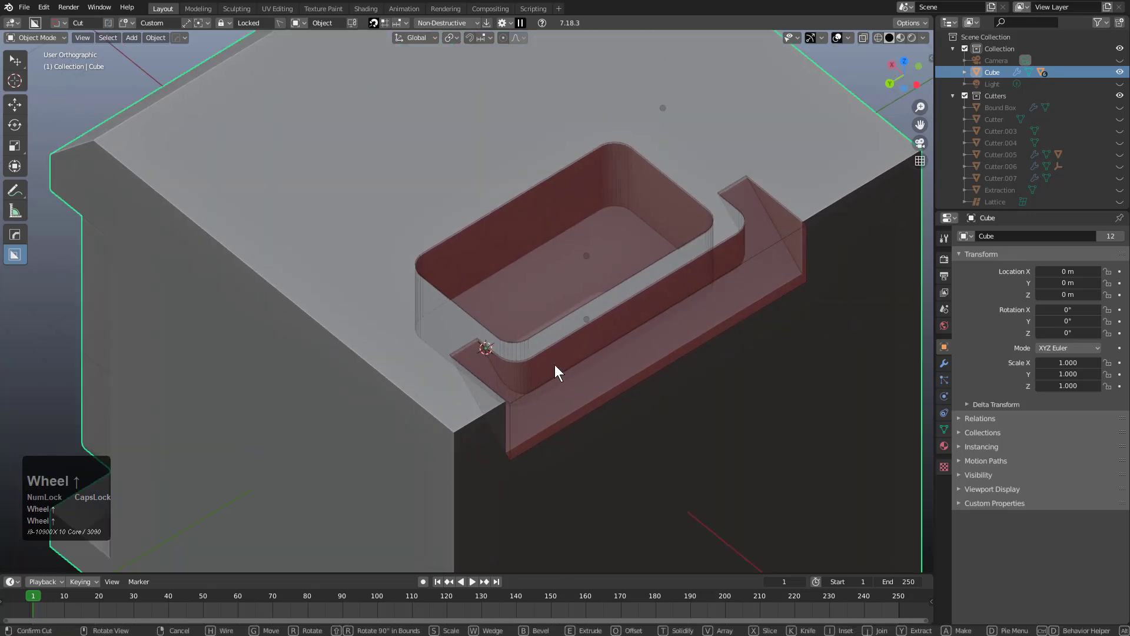
middle_click_drag(588, 321, 663, 344)
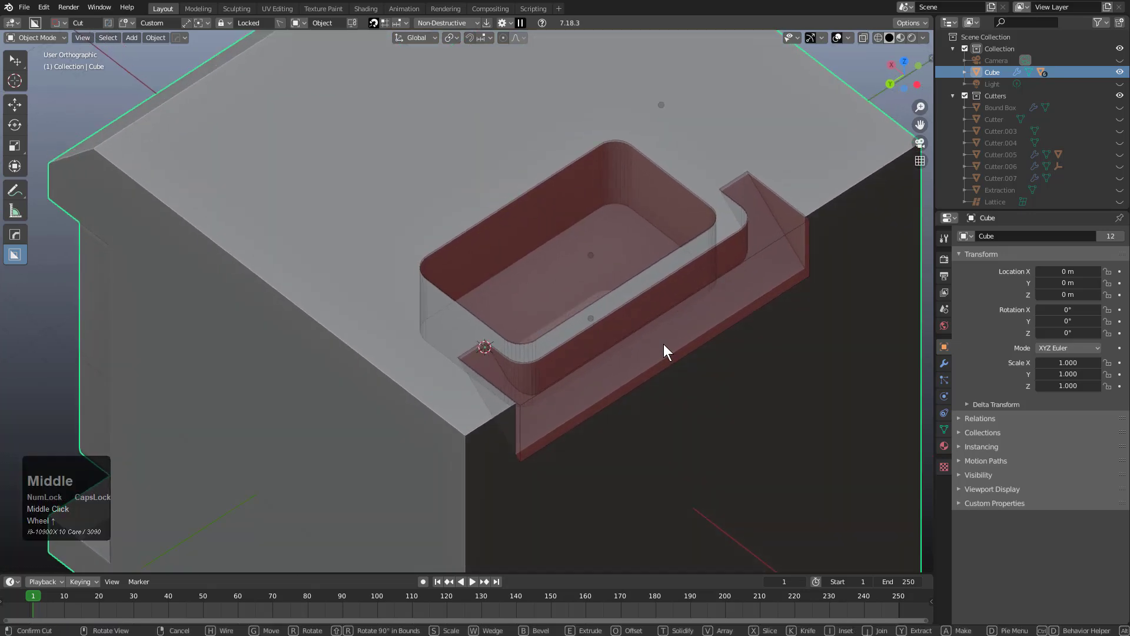
key("w")
key("w")
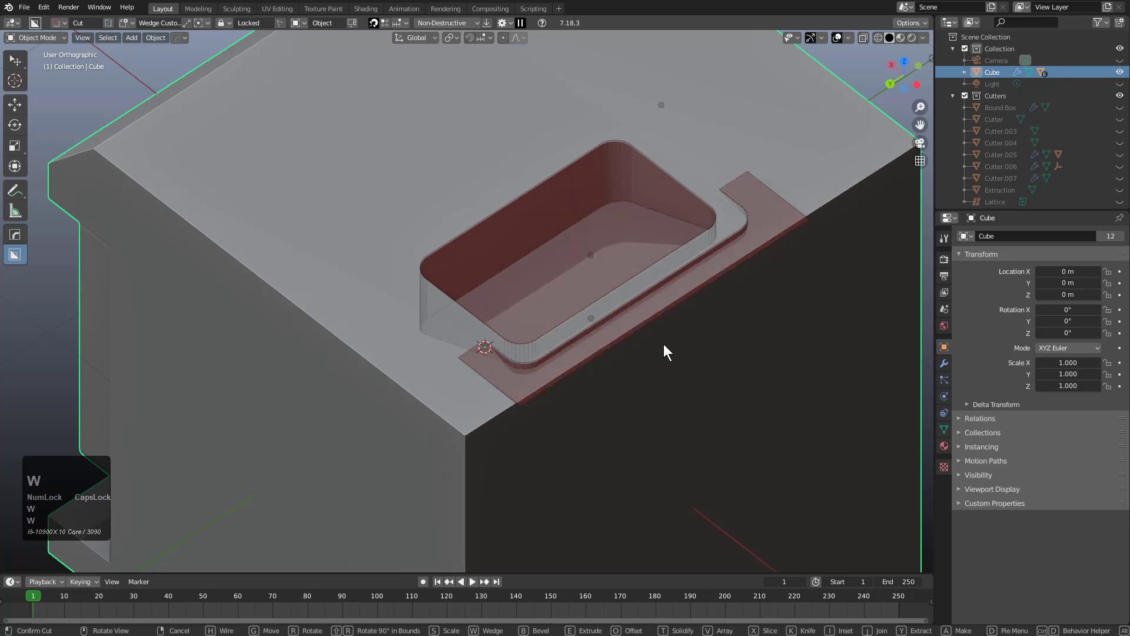
key("w")
key("w")
key("w")
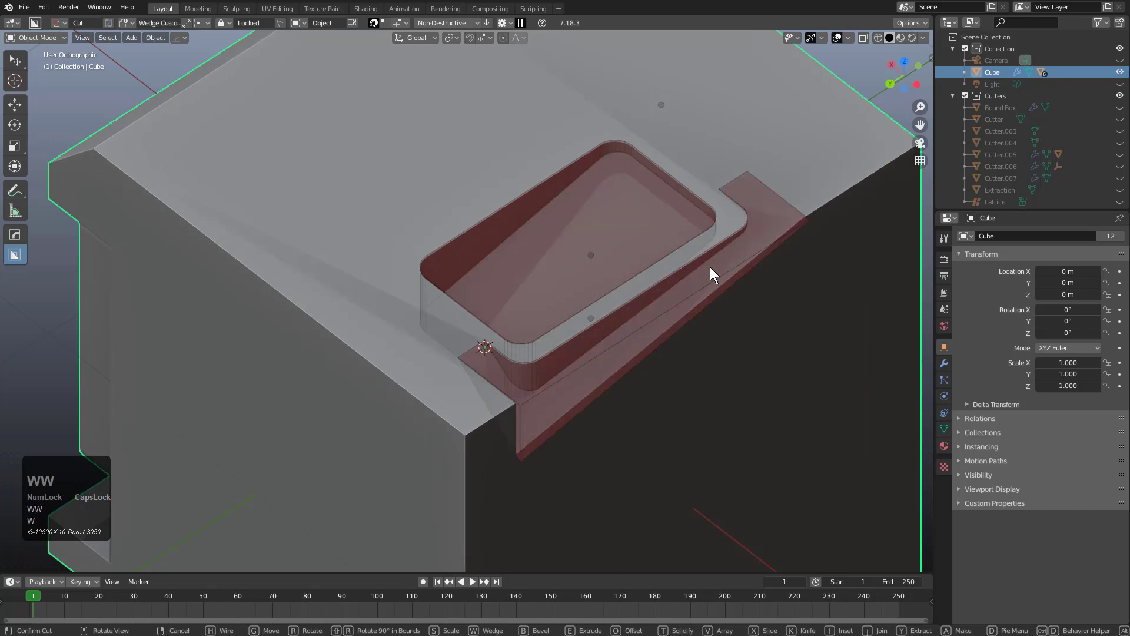
- Try rotating the wedged custom cutter in 90° steps within its bounds through a full turn
scroll(664, 283, "down", 2)
middle_click_drag(645, 303, 575, 306)
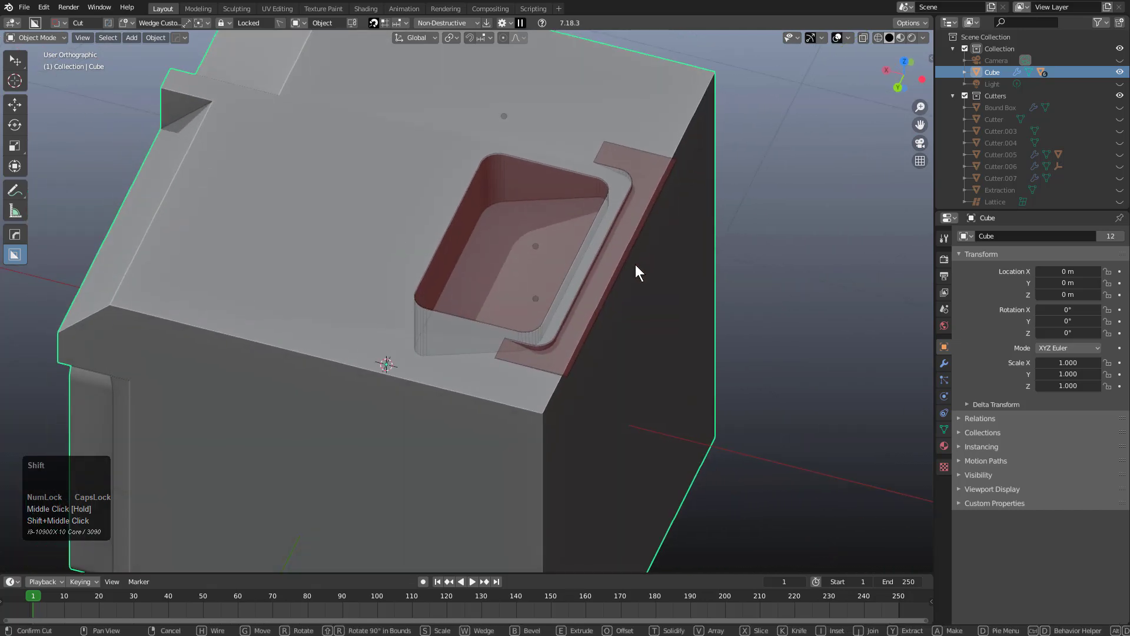
key("shift+grave")
key("shift+grave")
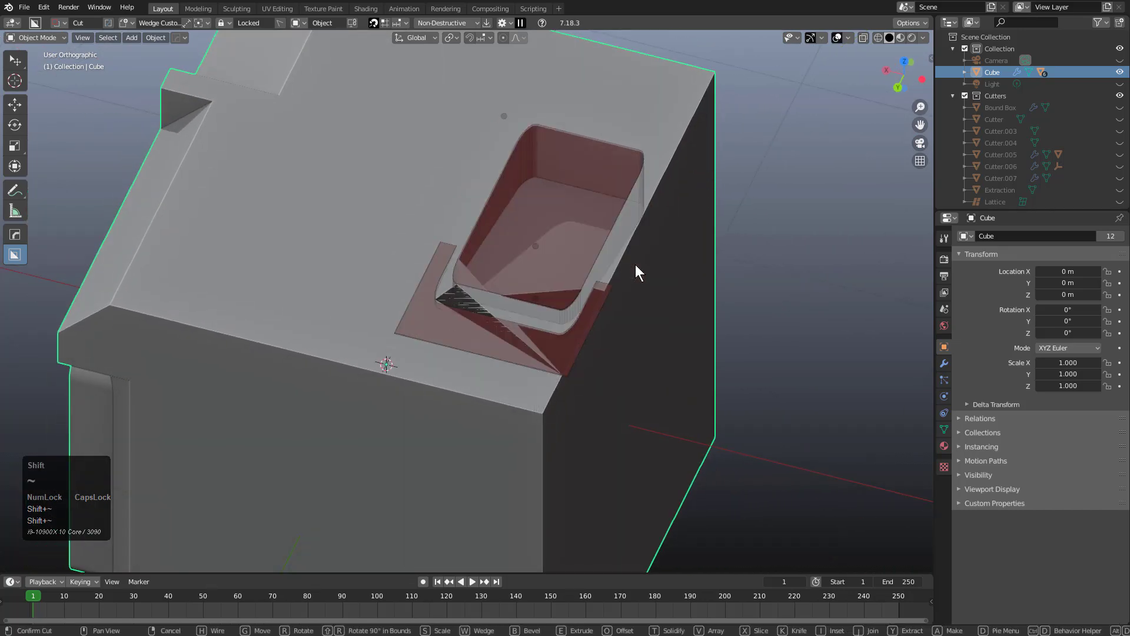
key("shift+grave")
key("shift+grave")
key("shift+grave")
key("shift+grave")
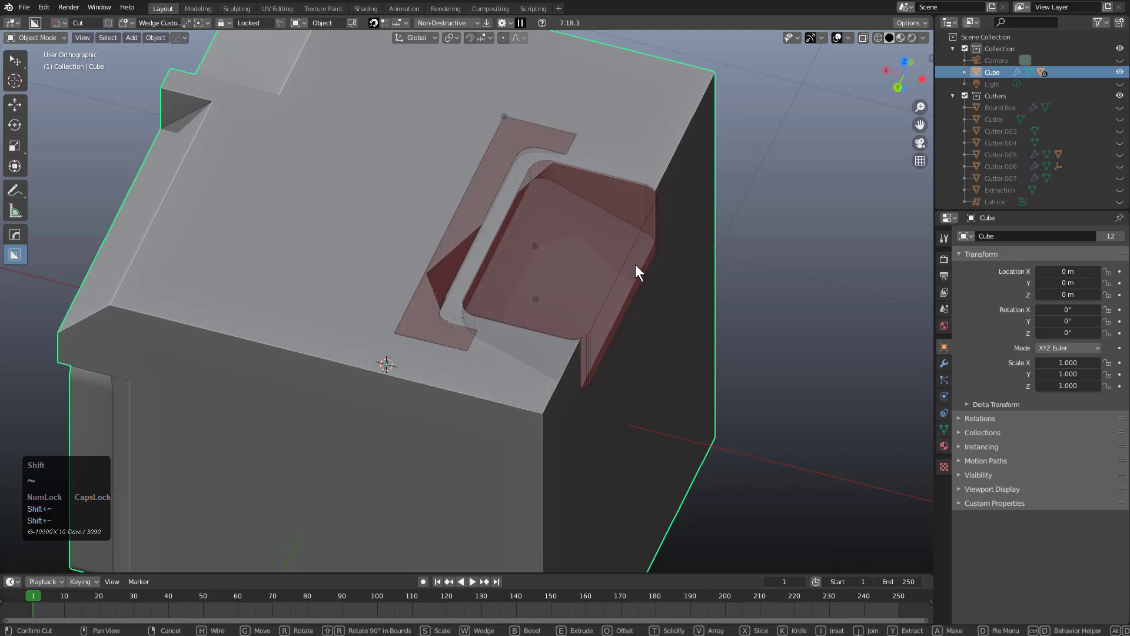
key("shift+grave")
key("shift+grave")
key("shift+grave")
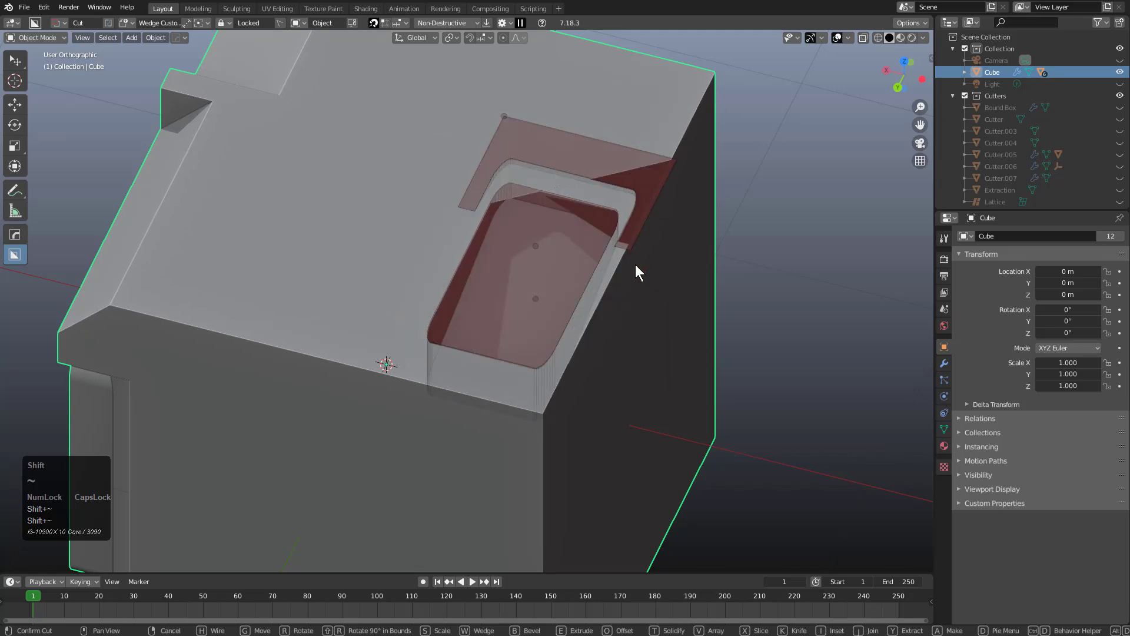
key("shift+grave")
key("shift+grave")
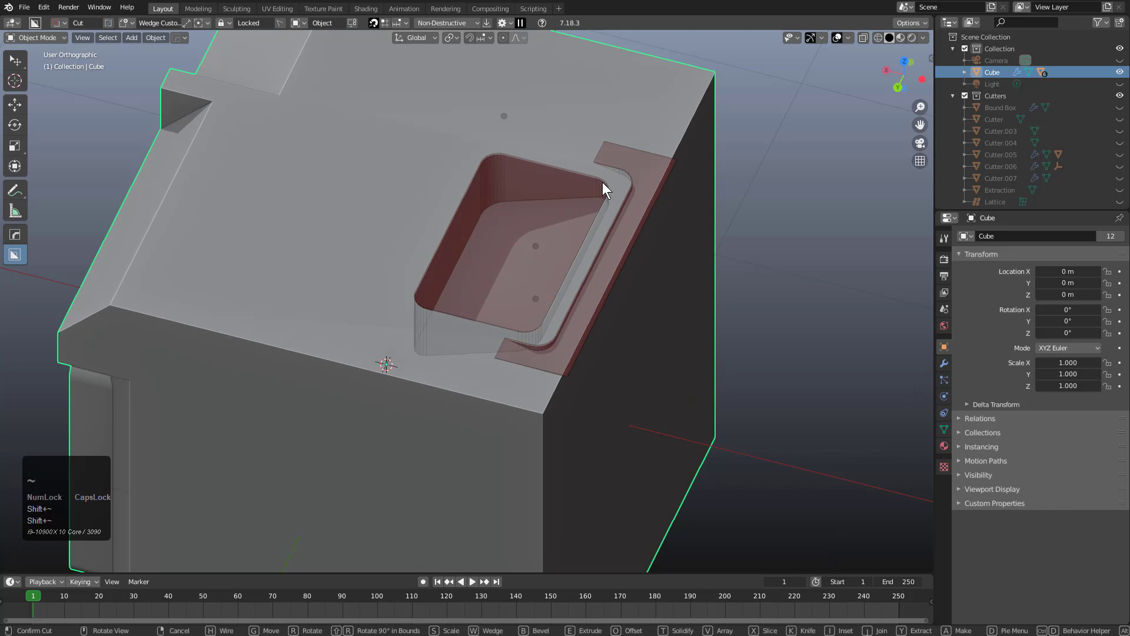
middle_click_drag(570, 267, 532, 277)
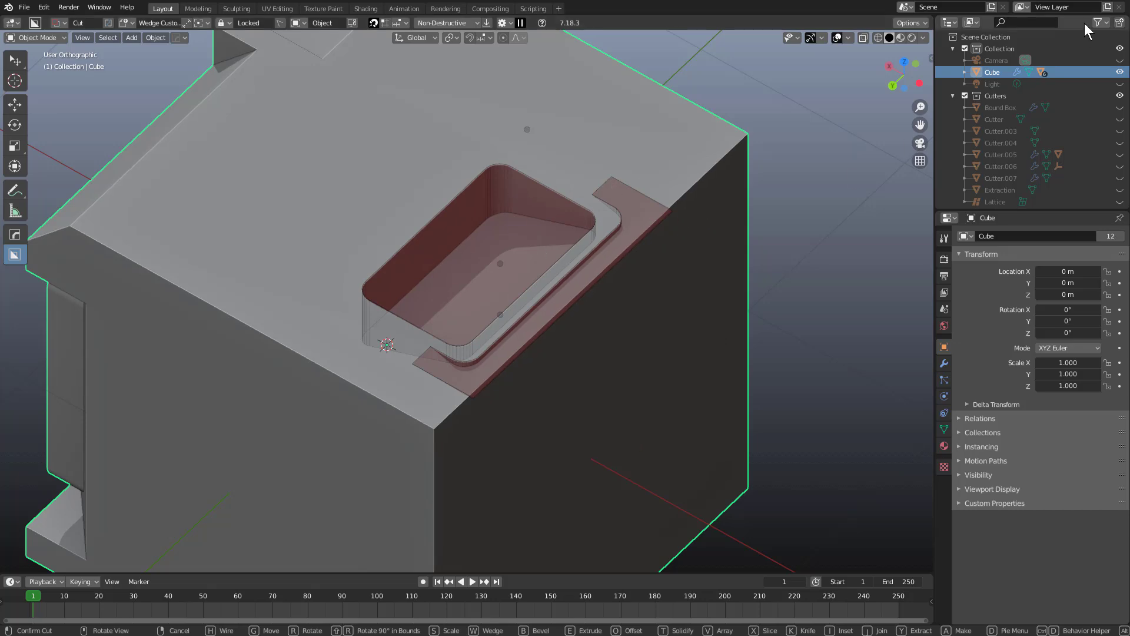
- Switch to the Blender 3.0.0 Alpha window that holds an uncut cube
left_click(1071, 7)
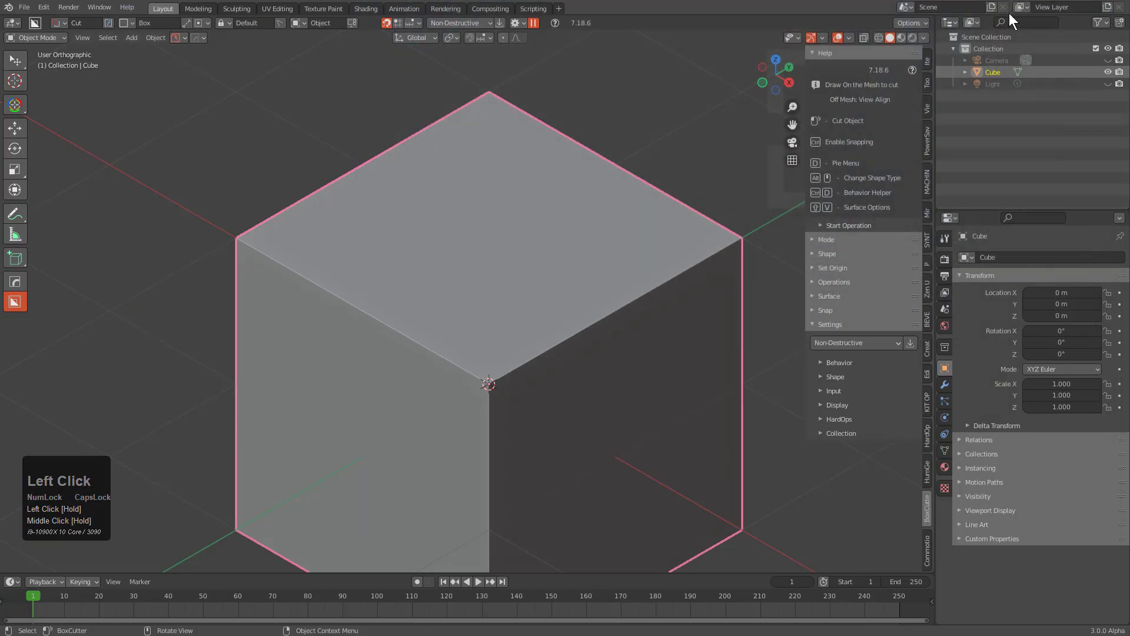
middle_click(542, 275)
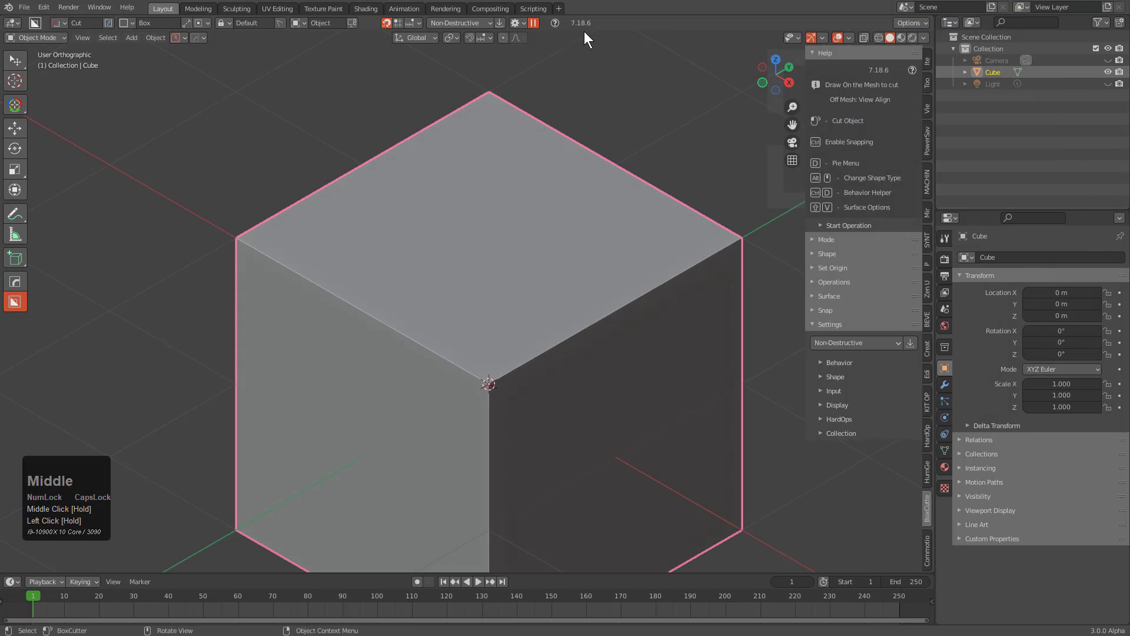
scroll(530, 185, "down", 2)
middle_click_drag(529, 185, 522, 281)
scroll(522, 279, "up", 3)
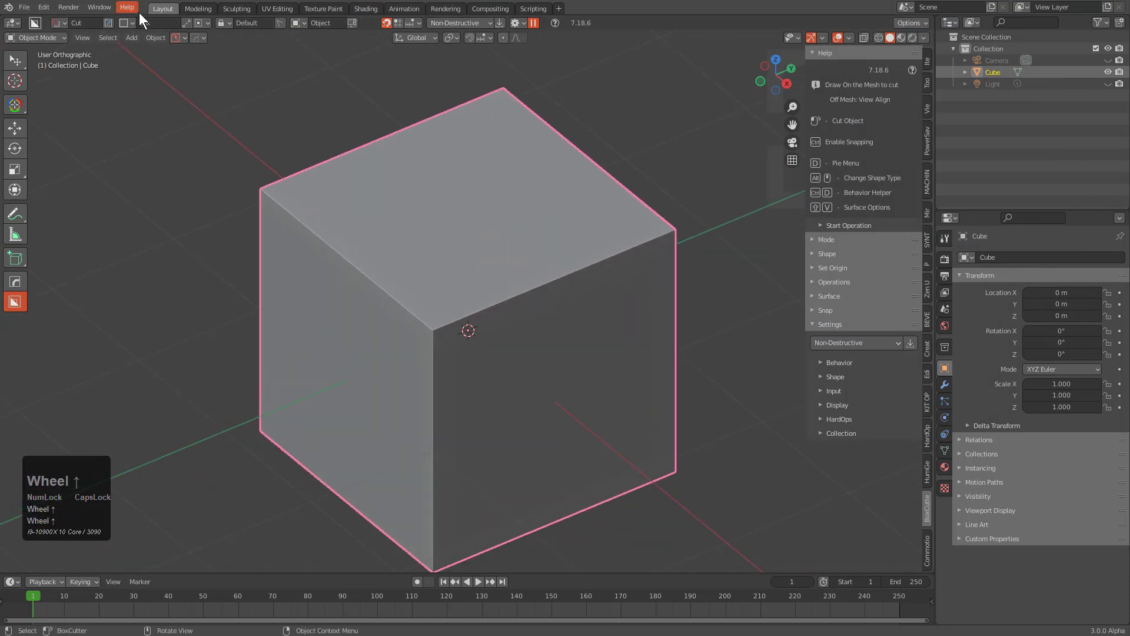
scroll(573, 269, "up", 2)
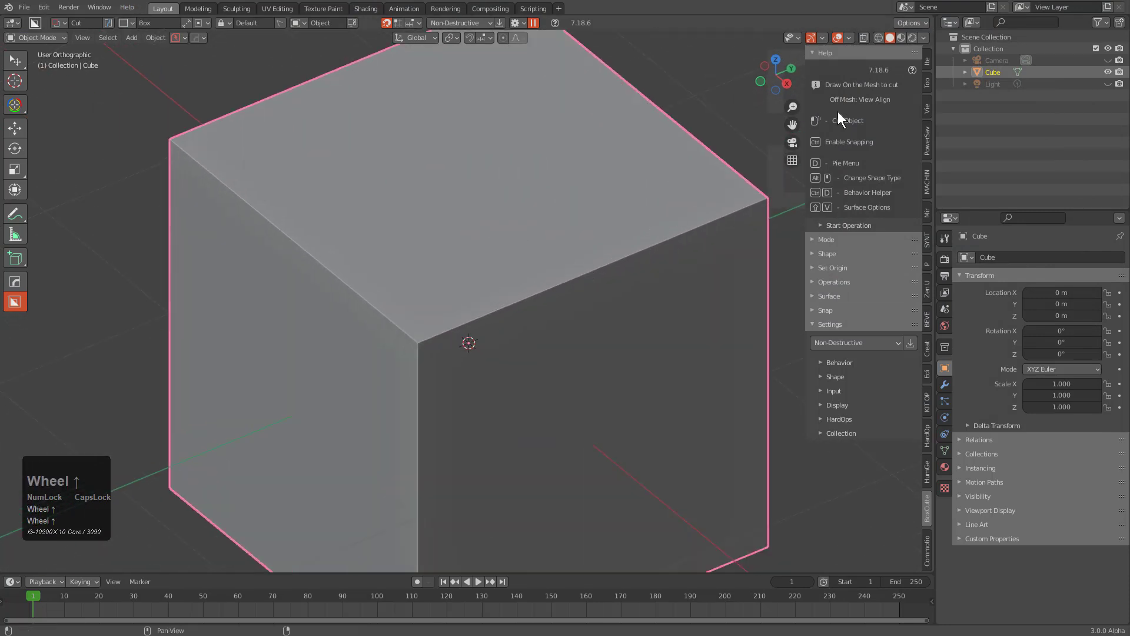
- Draw a wedge box along the cube's top edge, extrude it about 0.53, lock it and shorten it with a corner dot
left_click_drag(624, 218, 367, 426)
key("w")
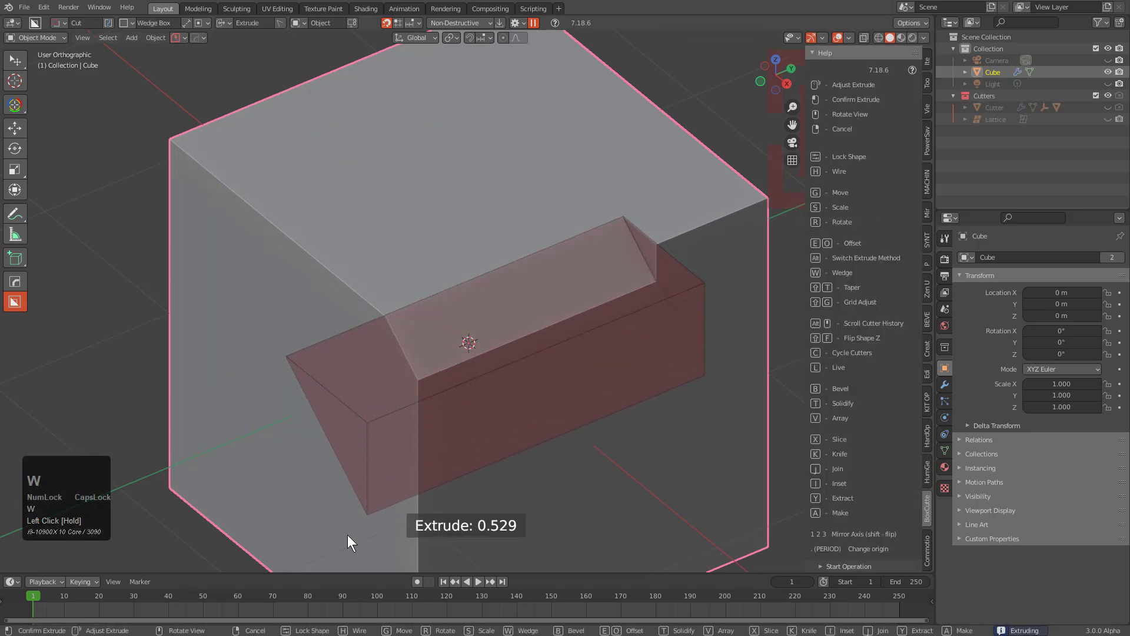
key("Tab")
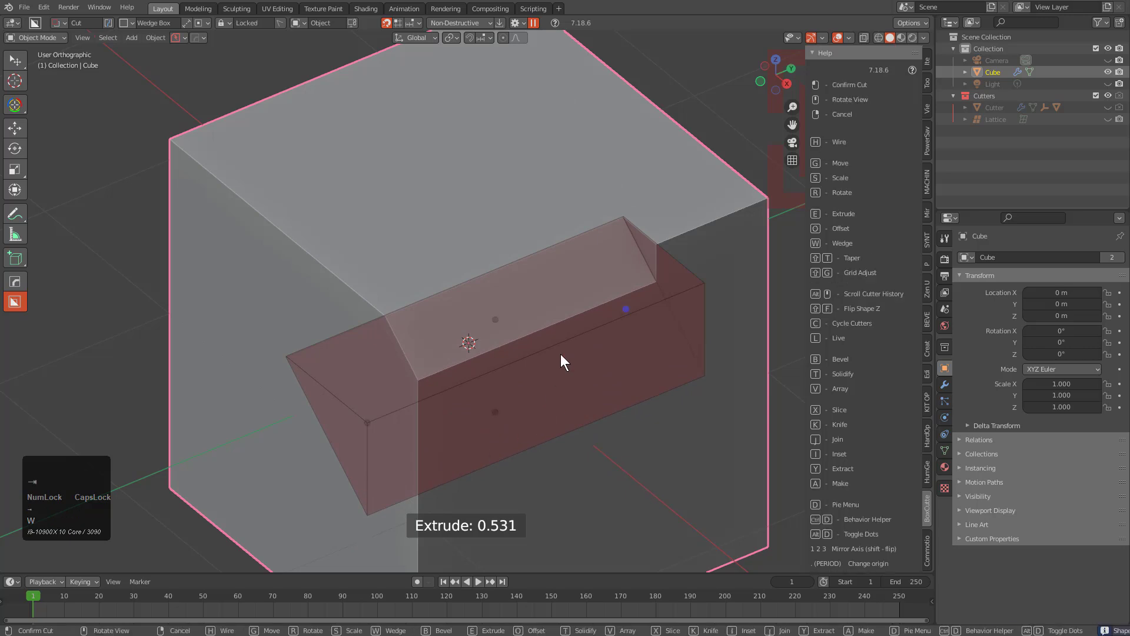
mouse_move(369, 423)
left_mouse_down()
mouse_move(670, 276)
mouse_move(558, 346)
mouse_move(324, 450)
mouse_move(681, 298)
mouse_move(401, 425)
mouse_move(686, 288)
mouse_move(394, 445)
mouse_move(652, 287)
mouse_move(509, 391)
mouse_move(665, 335)
left_mouse_up()
- Cut two more wedges along the same top edge, one toward the near corner and one past the far corner
left_click_drag(566, 269, 468, 371)
left_click(474, 462)
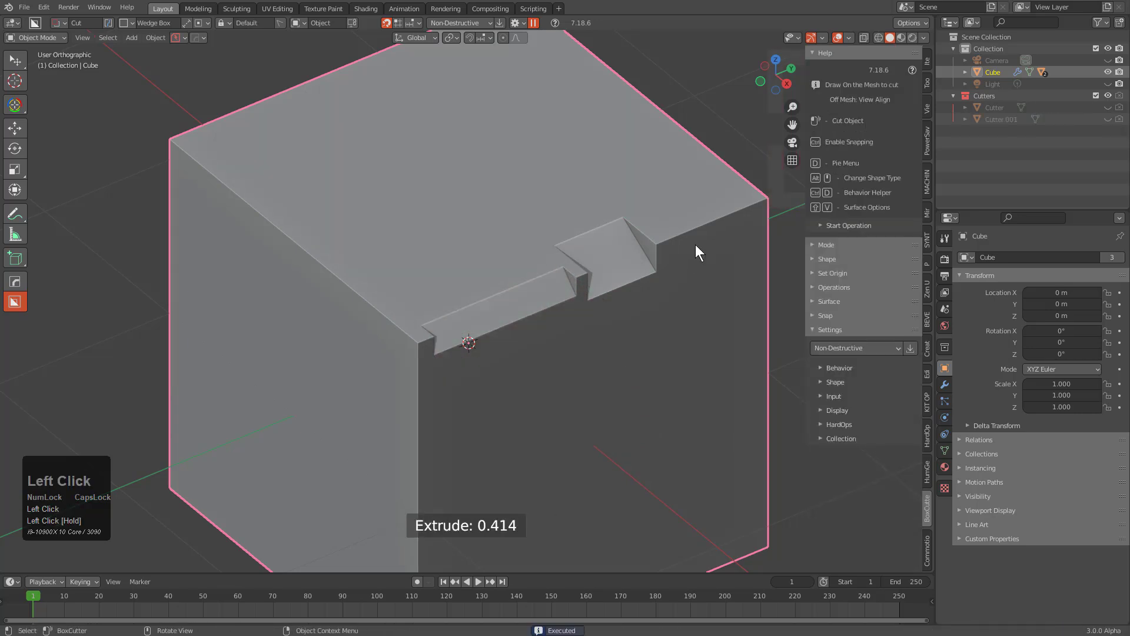
mouse_move(650, 222)
left_mouse_down()
mouse_move(786, 185)
mouse_move(795, 197)
left_mouse_up()
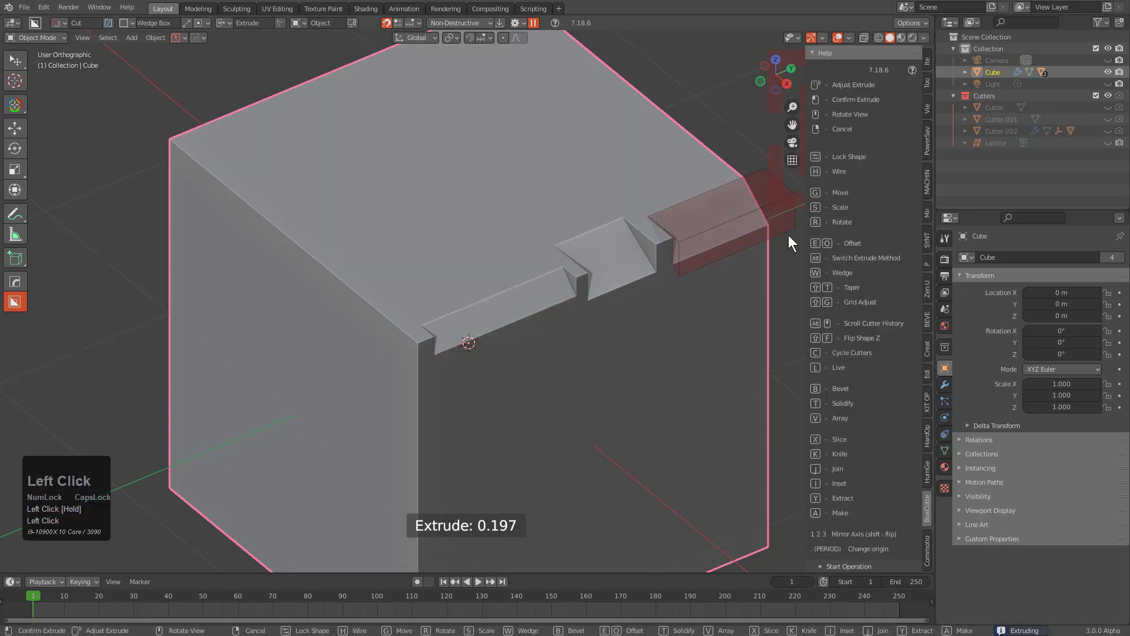
left_click(791, 244)
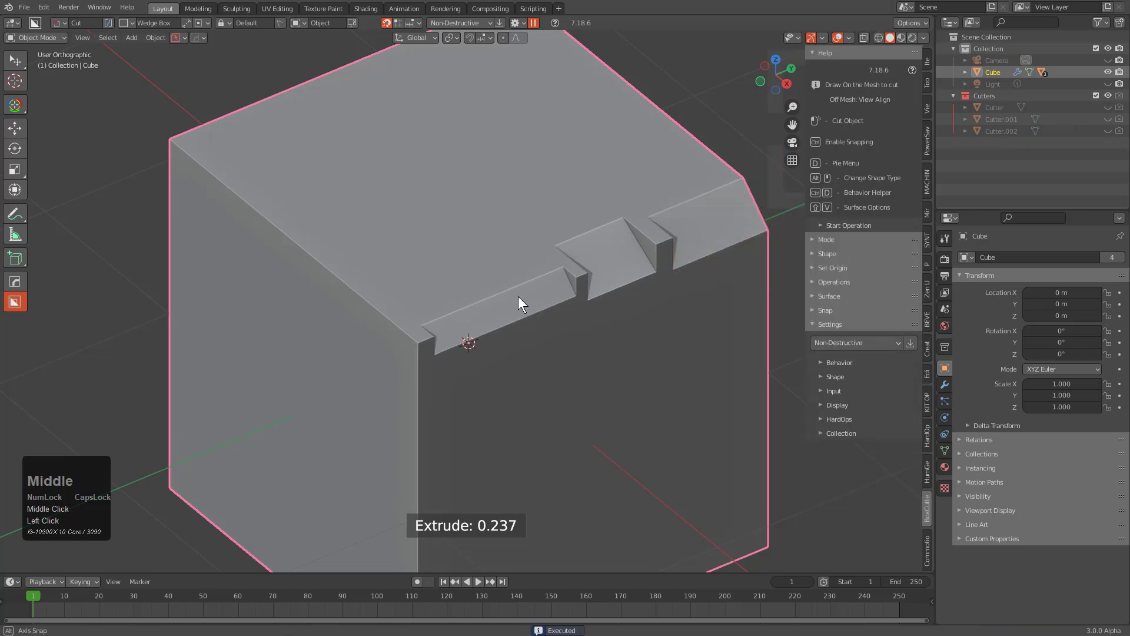
- Bring up the far-corner wedge's cutter and cut a bevelled box out of it
middle_click_drag(517, 296, 522, 297)
key("q")
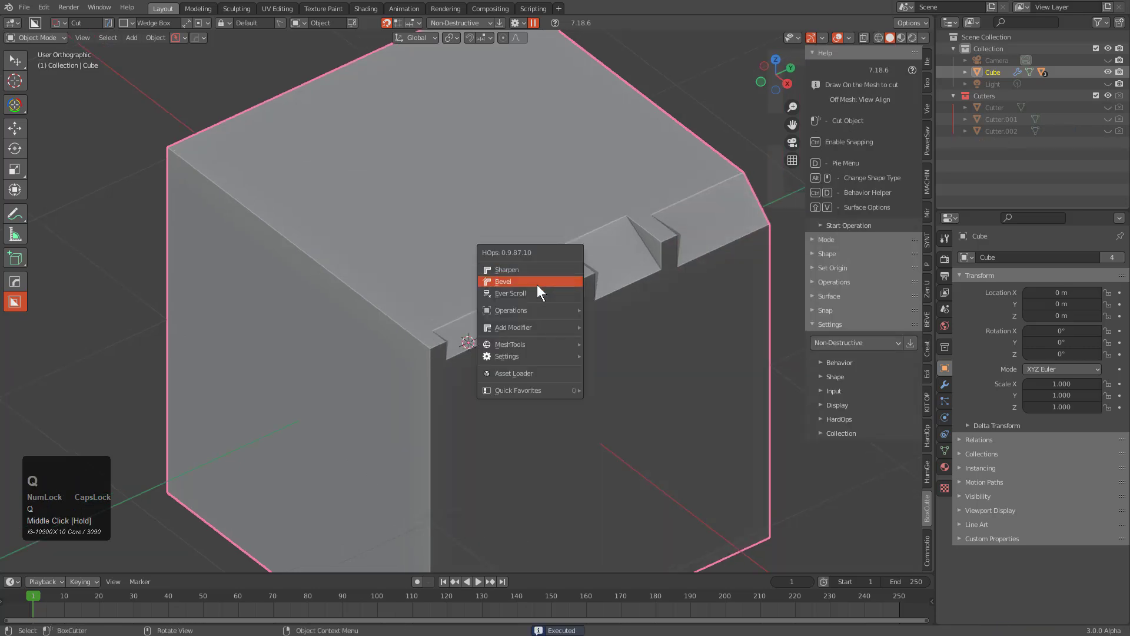
left_click(557, 273)
left_click(528, 289)
middle_click_drag(657, 247, 503, 330, "shift")
scroll(506, 327, "up", 2)
middle_click_drag(576, 296, 542, 328)
key("d")
left_click(479, 374)
mouse_move(401, 375)
left_mouse_down()
mouse_move(486, 272)
mouse_move(464, 219)
left_mouse_up()
key("b")
scroll(477, 333, "up", 3)
left_click(484, 331)
- Cut a bevelled box pocket into the cube at the far-corner wedge and extract the combined recess as a custom shape
left_click(443, 357)
mouse_move(372, 293)
left_mouse_down()
mouse_move(430, 344)
mouse_move(497, 355)
mouse_move(489, 360)
left_mouse_up()
key("b")
left_click(507, 407)
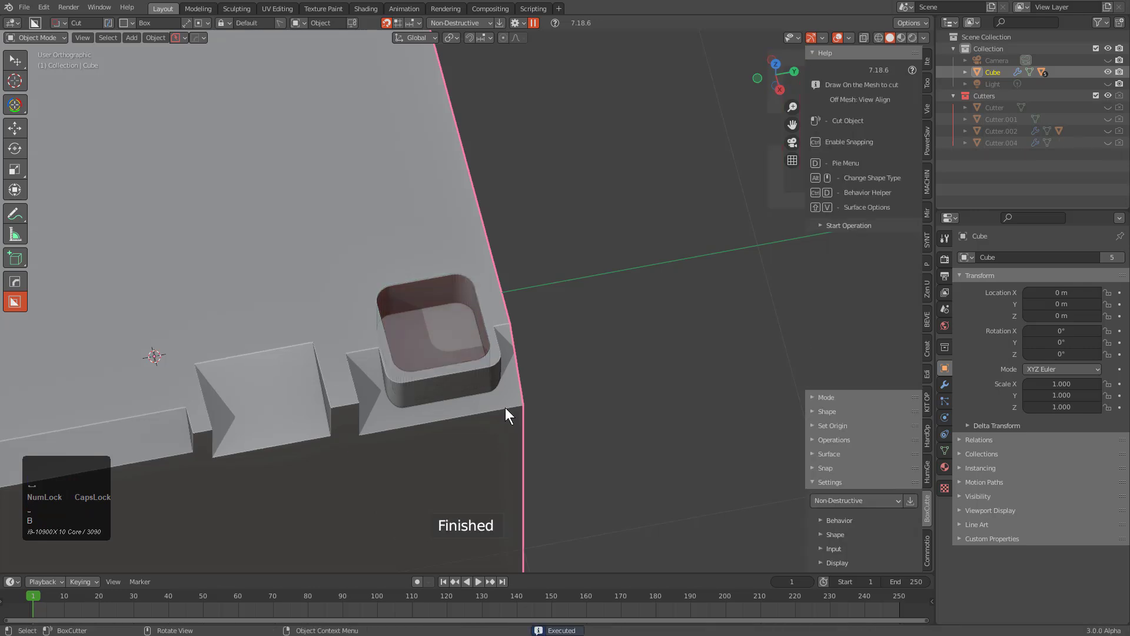
mouse_move(310, 282)
left_mouse_down()
mouse_move(502, 450)
mouse_move(542, 442)
mouse_move(547, 558)
left_mouse_up()
key("y")
- Draw the extracted shape on the cube's side face, extrude it about 0.3, lock it and move it onto the vertical edge
scroll(359, 323, "down", 3)
mouse_move(359, 322)
middle_mouse_down()
mouse_move(485, 370)
mouse_move(357, 346)
middle_mouse_up()
left_click_drag(357, 347, 506, 418, "shift")
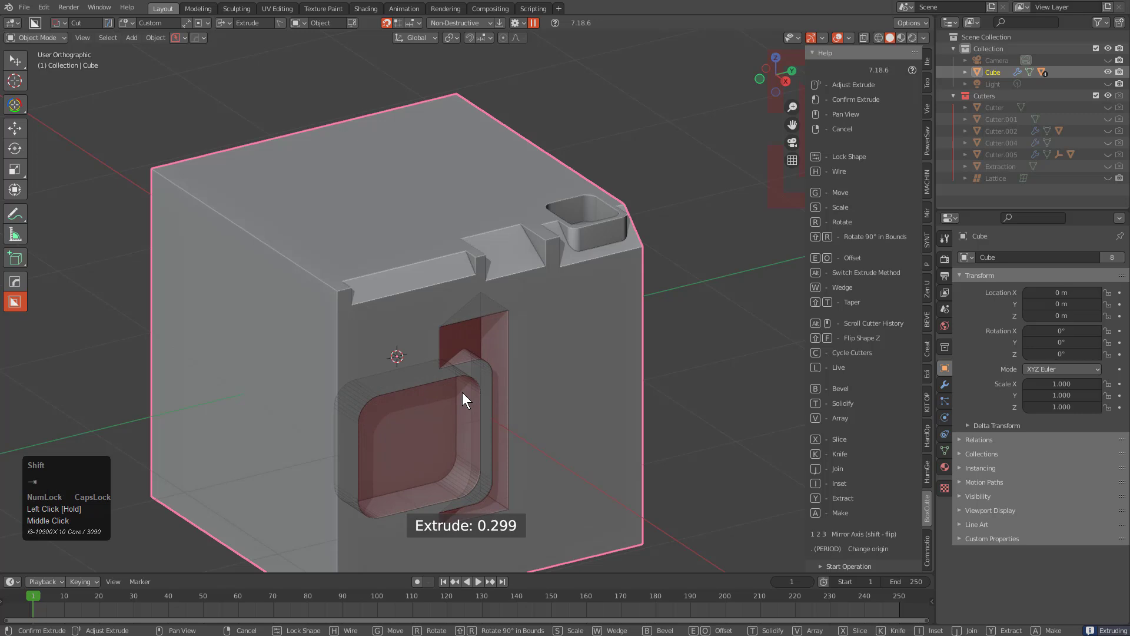
left_click(462, 393)
middle_click_drag(509, 422, 481, 428)
key("g")
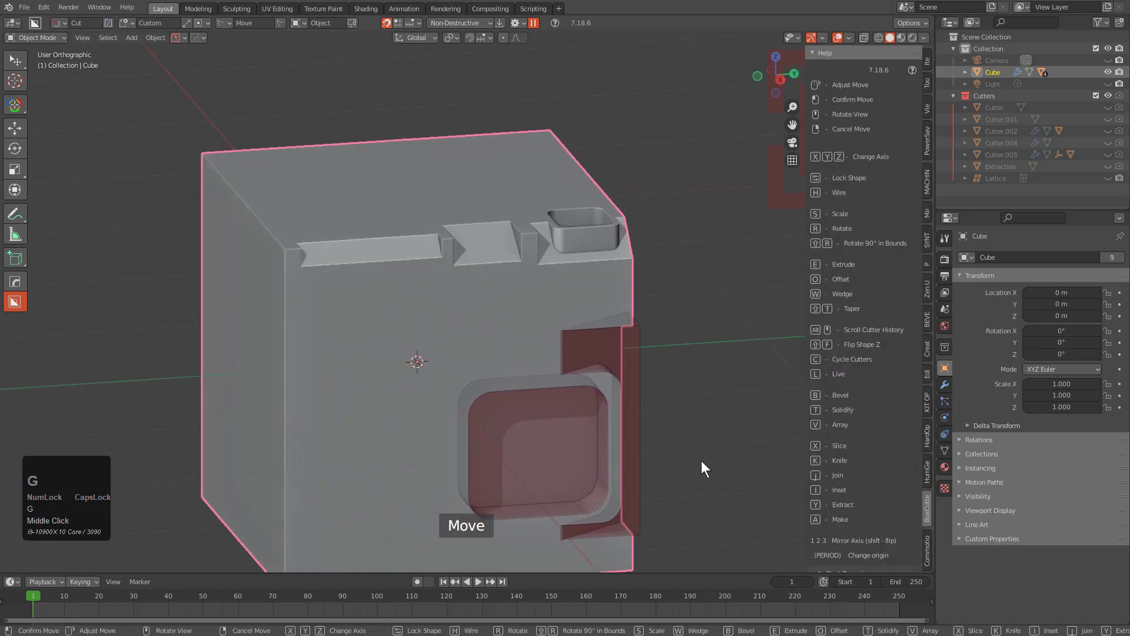
left_click(700, 461)
- Enable the wedge on the custom cutter at the cube's vertical edge
middle_click_drag(647, 428, 563, 441)
middle_click_drag(563, 440, 562, 332, "shift")
scroll(577, 330, "up", 2)
key("w")
- Rotate the wedged custom cutter repeatedly in 90° steps within its bounds to compare its orientations
key("shift+grave")
key("shift+grave")
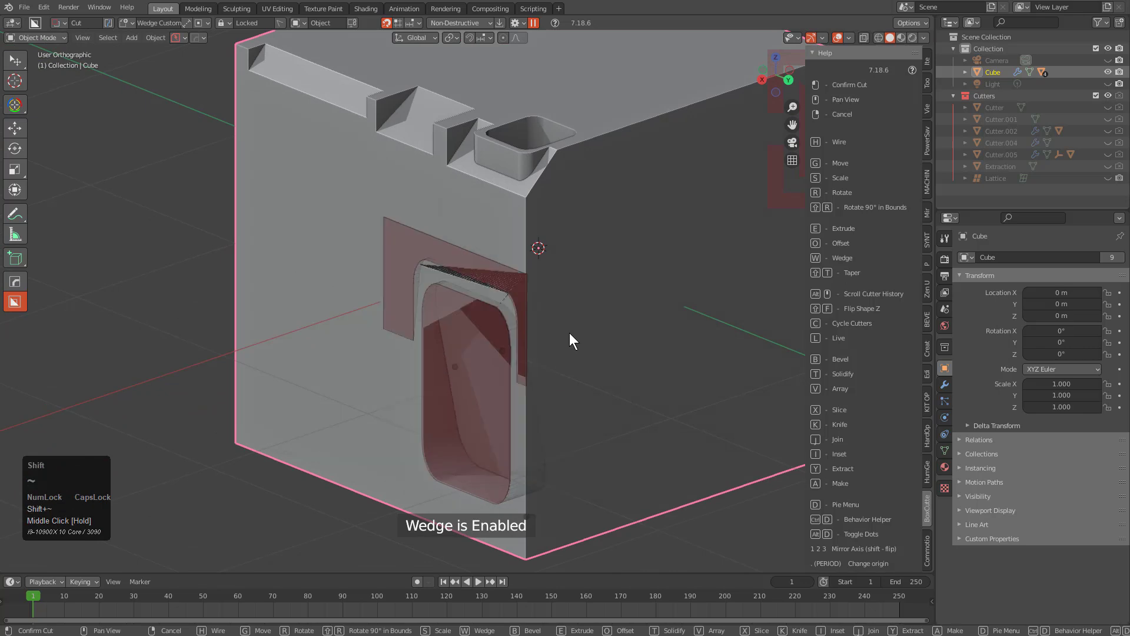
key("shift+grave")
key("shift+grave")
key("shift+grave")
key("shift+grave")
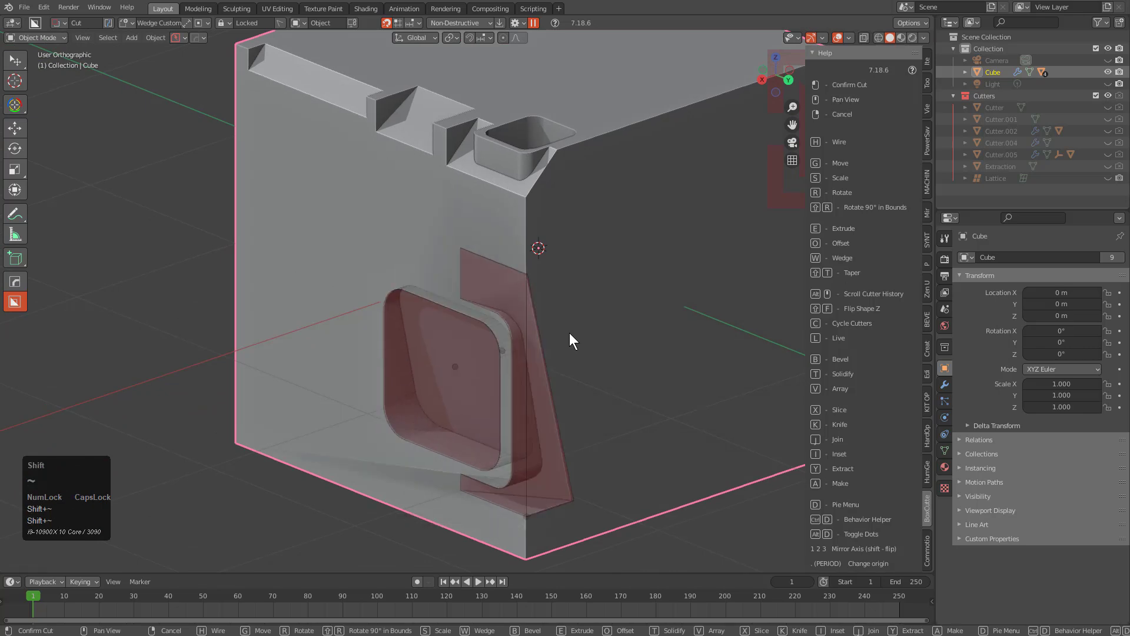
key("shift+grave")
key("shift+grave")
key("shift+grave")
key("shift+grave")
key("shift+grave")
key("shift+grave")
key("shift+grave")
key("shift+grave")
key("shift+grave")
key("shift+grave")
key("shift+grave")
key("shift+grave")
key("shift+grave")
key("shift+grave")
key("shift+grave")
key("shift+grave")
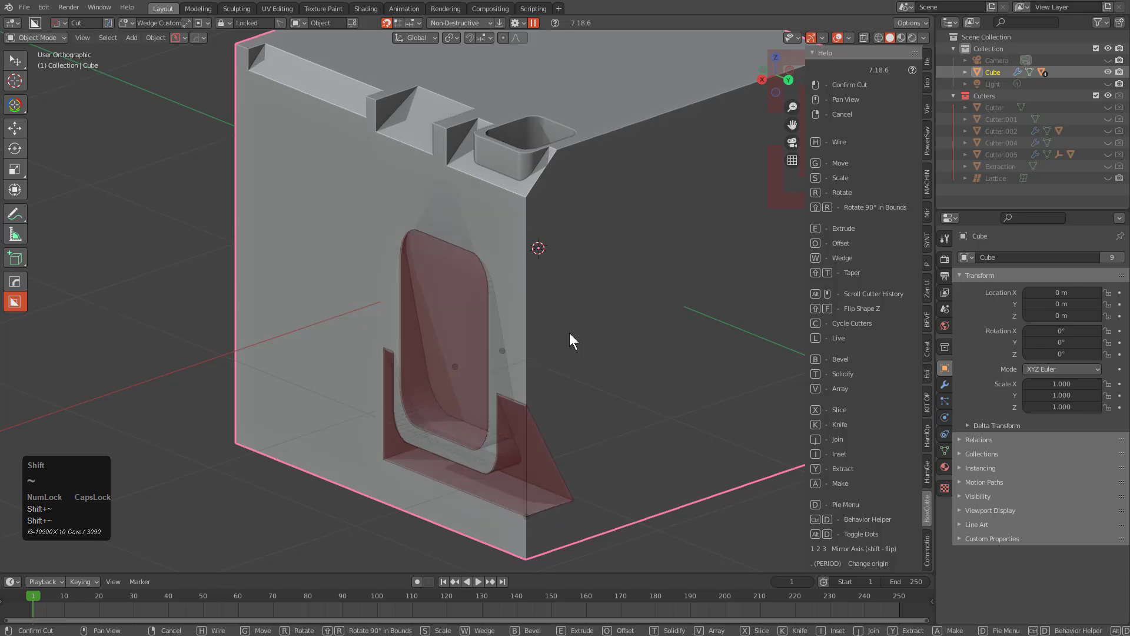
key("shift+grave")
key("shift+r")
key("shift+r")
key("shift+r")
key("shift+r")
key("shift+r")
key("shift+r")
key("shift+r")
key("shift+r")
key("shift+r")
key("shift+r")
key("shift+r")
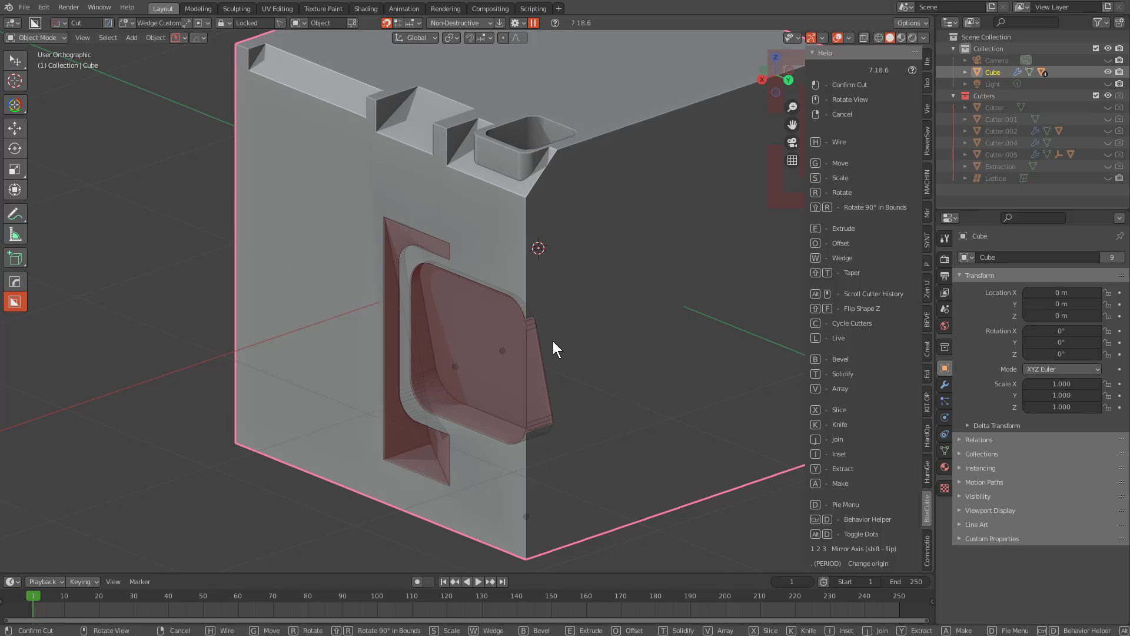
- Turn the wedged custom cutter further in 90° increments within its bounds at the cube's vertical edge
key("shift")
key("shift+grave")
key("shift+grave")
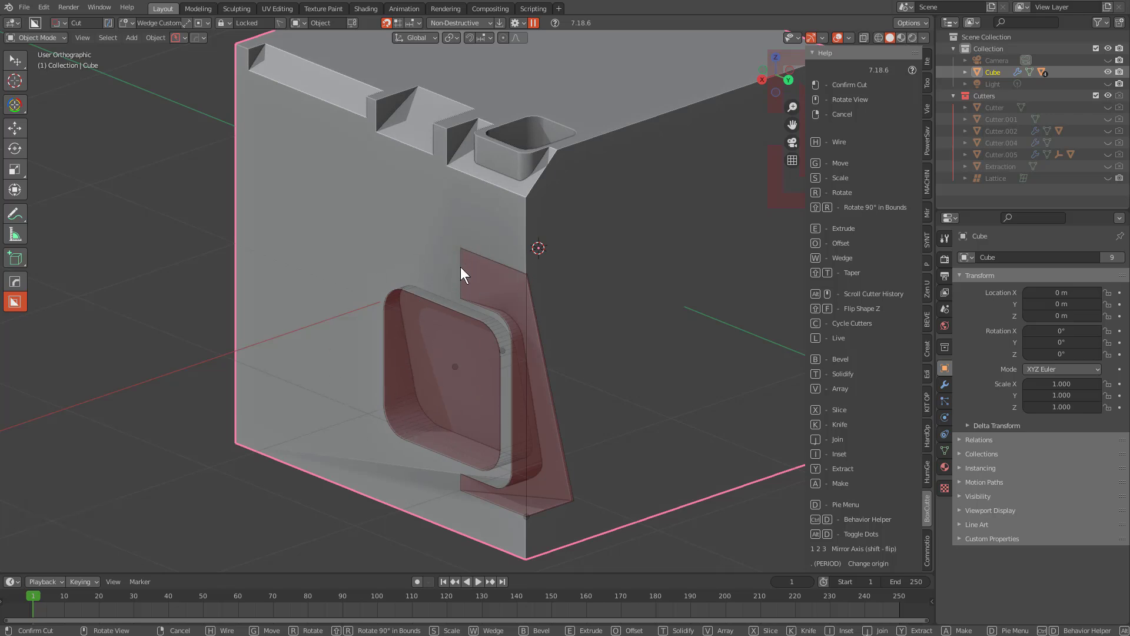
- Cycle the custom cutter's wedge through its available sides, including the disabled state, and re-enable it
key("d")
key("w")
key("w")
key("w")
key("w")
key("w")
key("w")
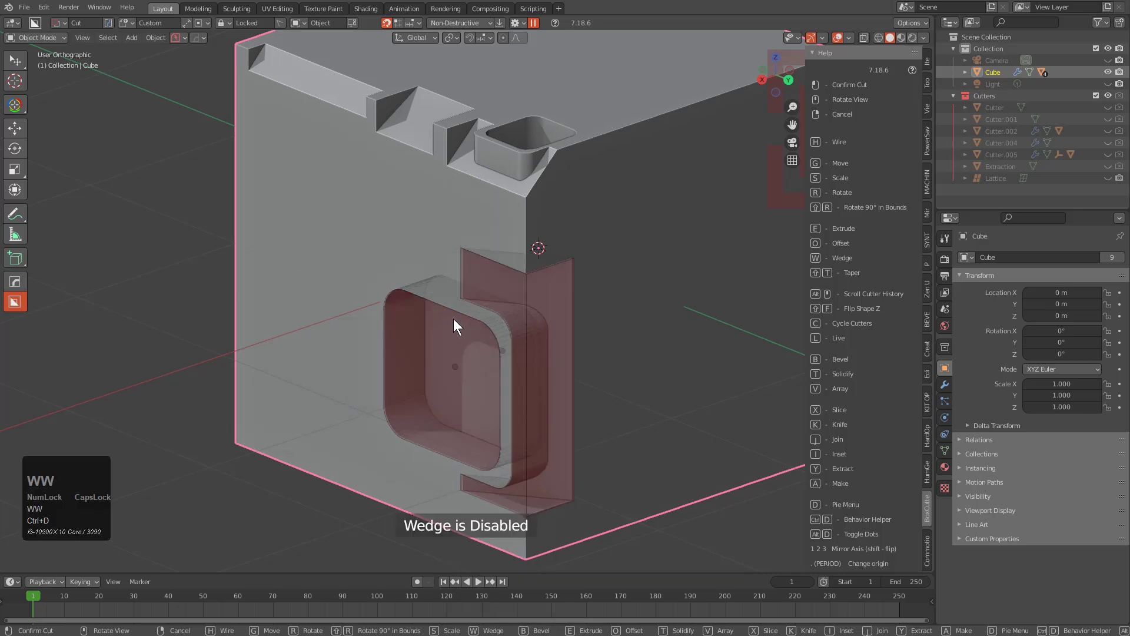
key("w")
- Rotate the wedged custom cutter freely, lock it, and turn it again by 90° steps within its bounds
key("r")
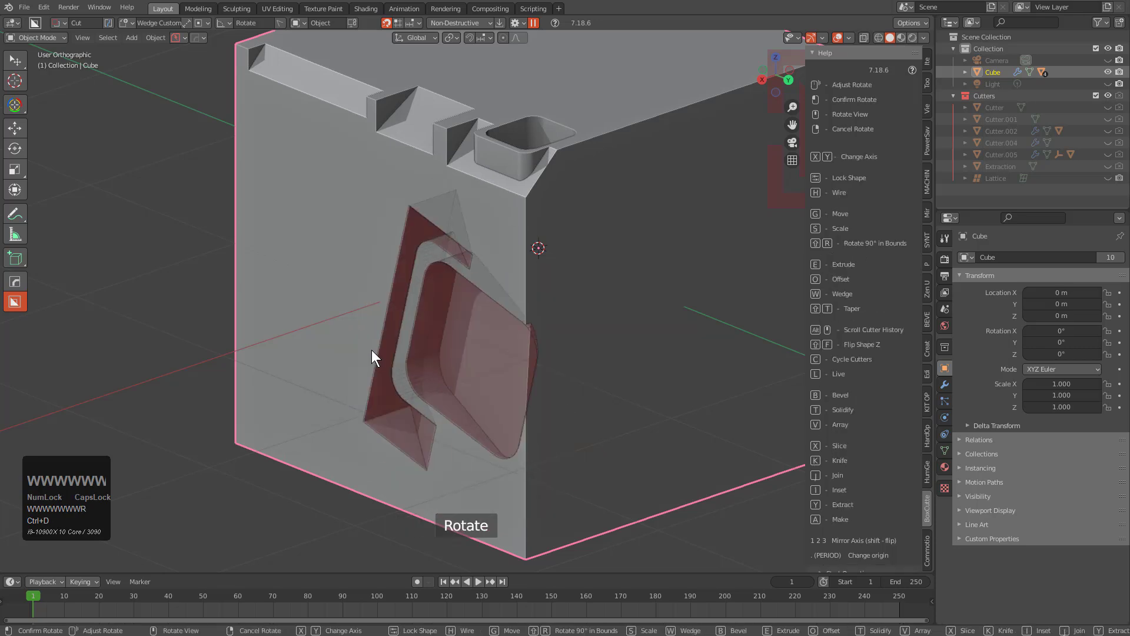
left_click(397, 376)
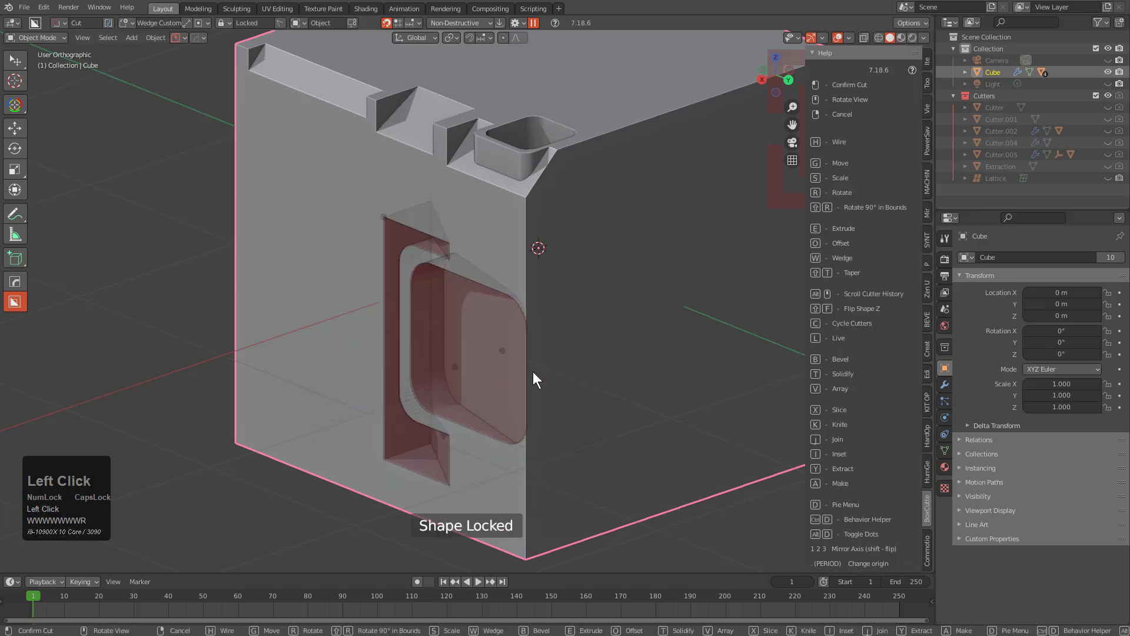
key("shift+grave")
key("shift+grave")
key("shift+grave")
key("shift+grave")
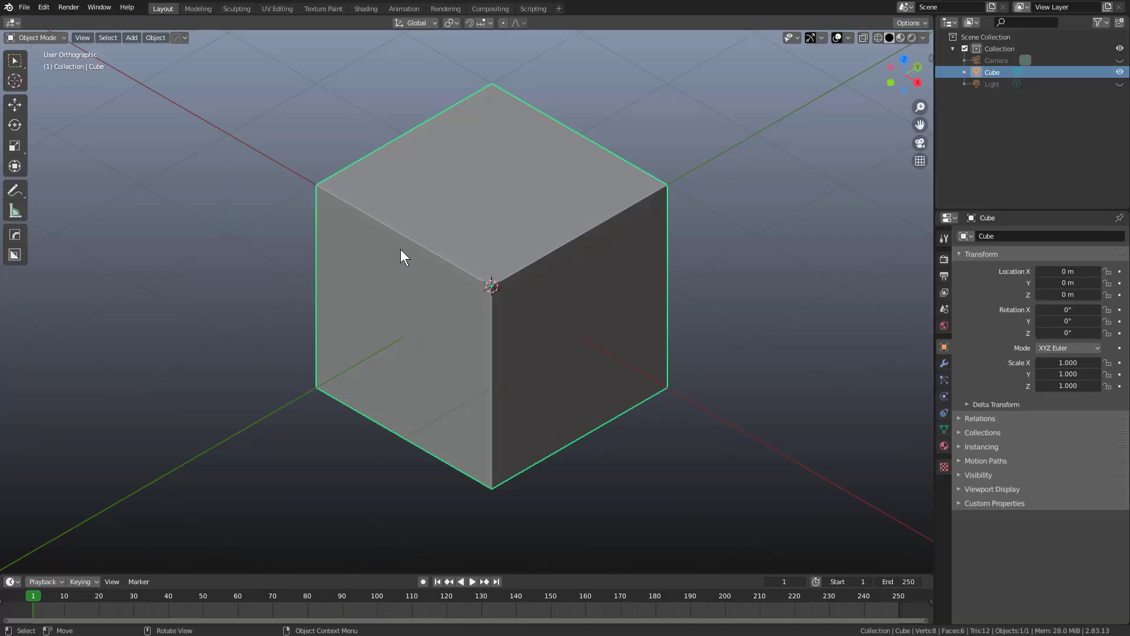
- Activate BoxCutter on the fresh cube and cut a tall box notch through its vertical edge
middle_click_drag(400, 250, 376, 312)
middle_click_drag(477, 370, 422, 308)
left_click_drag(280, 196, 347, 297)
right_click(351, 300)
key("alt+w")
left_click_drag(275, 193, 379, 406)
- Draw a centred circle on the notch's lower ledge and extrude it upward as a joined cylinder
middle_click_drag(369, 337, 421, 396)
key("d")
left_click(333, 399)
key("ctrl")
mouse_move(355, 386)
left_mouse_down("ctrl")
mouse_move(390, 389)
mouse_move(378, 389)
left_mouse_up("ctrl")
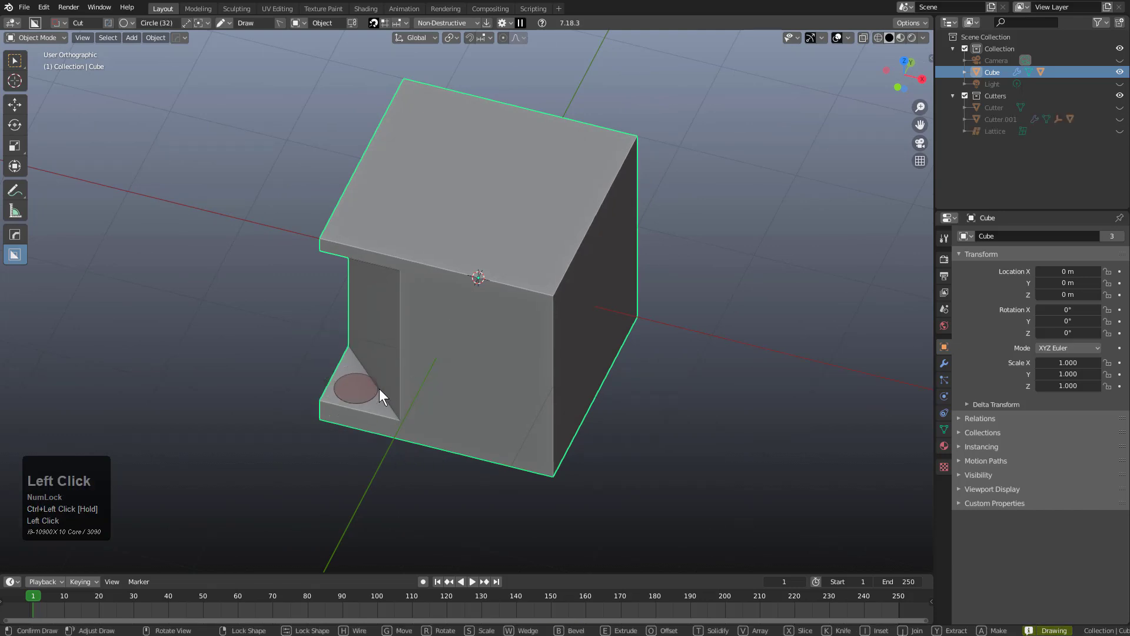
key("j")
key("e")
- Offset the joined cylinder's top up to the underside of the upper ledge and widen its radius
mouse_move(466, 283)
middle_mouse_down()
mouse_move(469, 303)
mouse_move(465, 262)
middle_mouse_up()
scroll(391, 222, "up", 4)
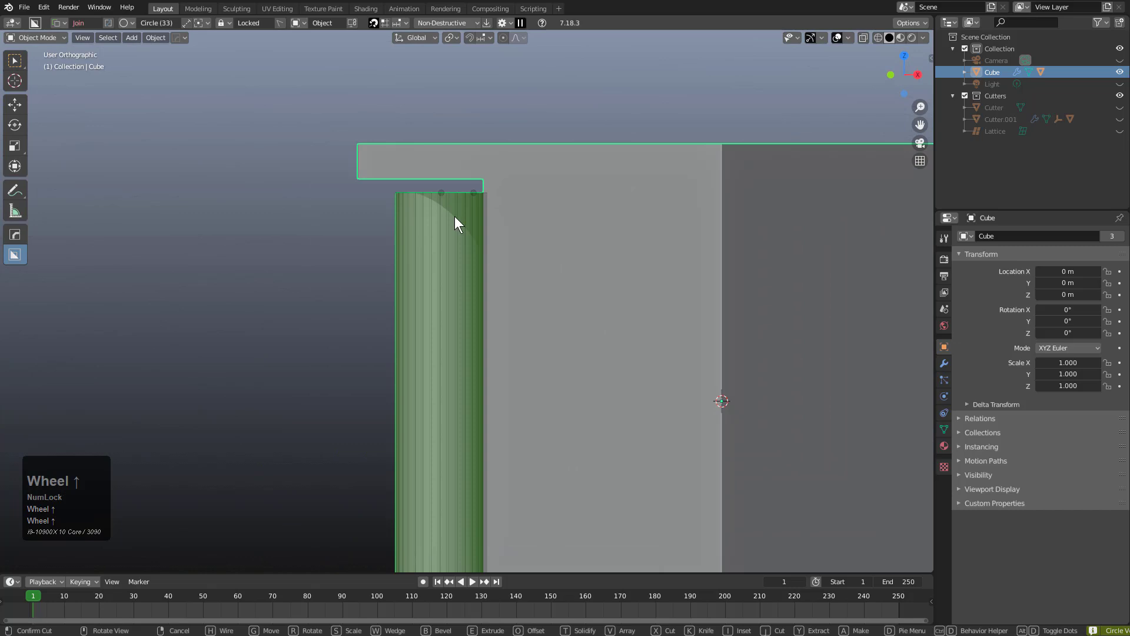
left_click(442, 193)
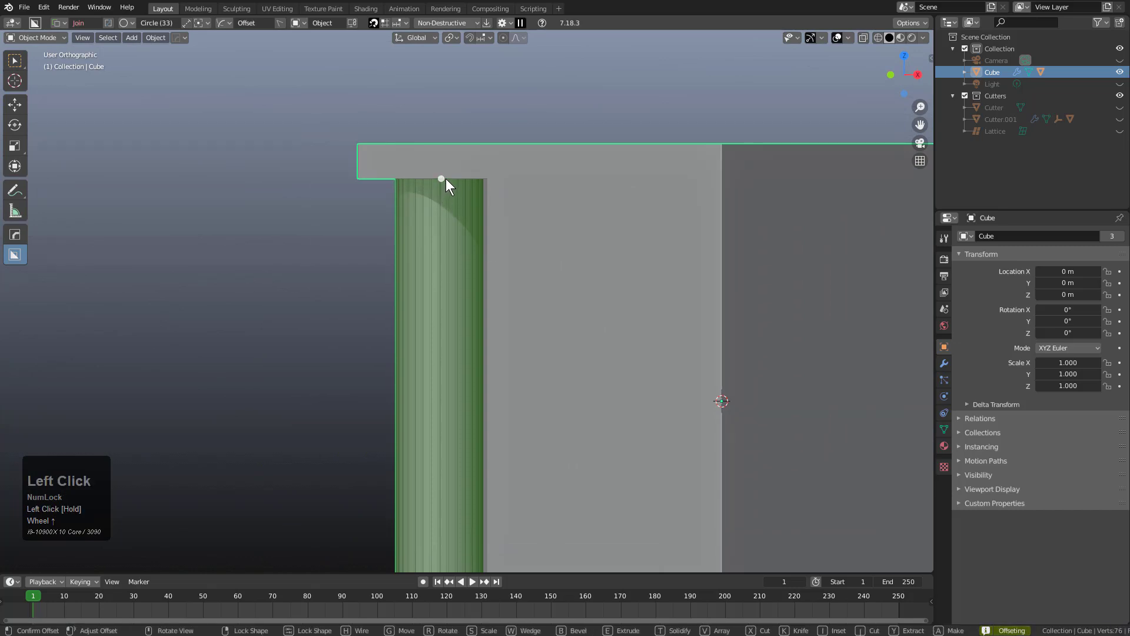
mouse_move(478, 175)
left_mouse_down()
mouse_move(511, 175)
mouse_move(423, 175)
left_mouse_up()
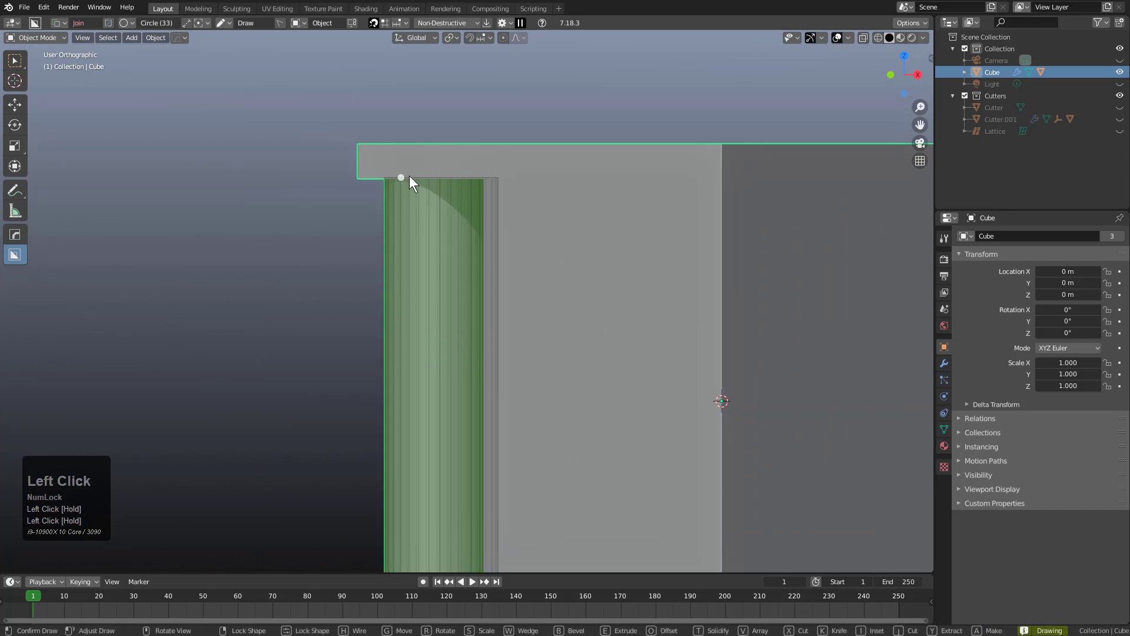
- Adjust the joined cylinder's size and ends so that it overlaps both the upper and lower ledges of the notch
mouse_move(398, 181)
middle_mouse_down()
mouse_move(449, 235)
mouse_move(476, 215)
mouse_move(346, 177)
middle_mouse_up()
mouse_move(507, 253)
middle_mouse_down()
mouse_move(580, 324)
mouse_move(391, 252)
middle_mouse_up()
mouse_move(388, 250)
left_mouse_down()
mouse_move(399, 247)
mouse_move(379, 249)
mouse_move(403, 249)
mouse_move(385, 244)
left_mouse_up()
mouse_move(441, 339)
middle_mouse_down()
mouse_move(431, 341)
mouse_move(479, 244)
mouse_move(464, 332)
mouse_move(448, 276)
middle_mouse_up()
mouse_move(380, 198)
left_mouse_down()
mouse_move(469, 239)
mouse_move(396, 239)
left_mouse_up()
mouse_move(381, 198)
left_mouse_down()
mouse_move(355, 195)
mouse_move(373, 219)
mouse_move(261, 216)
mouse_move(529, 260)
mouse_move(459, 244)
left_mouse_up()
mouse_move(419, 201)
left_mouse_down()
mouse_move(423, 283)
mouse_move(428, 196)
left_mouse_up()
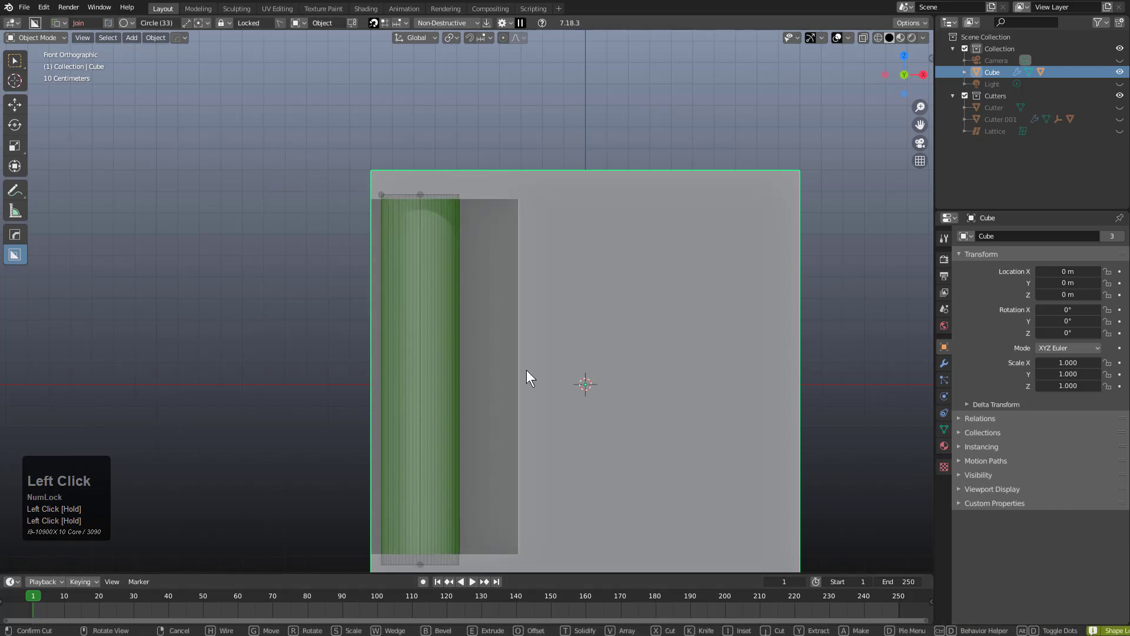
- Try a small bevel on the joined cylinder's lower rim and adjust it from its on-shape dots
middle_click_drag(550, 427, 571, 300, "shift")
left_click(490, 453)
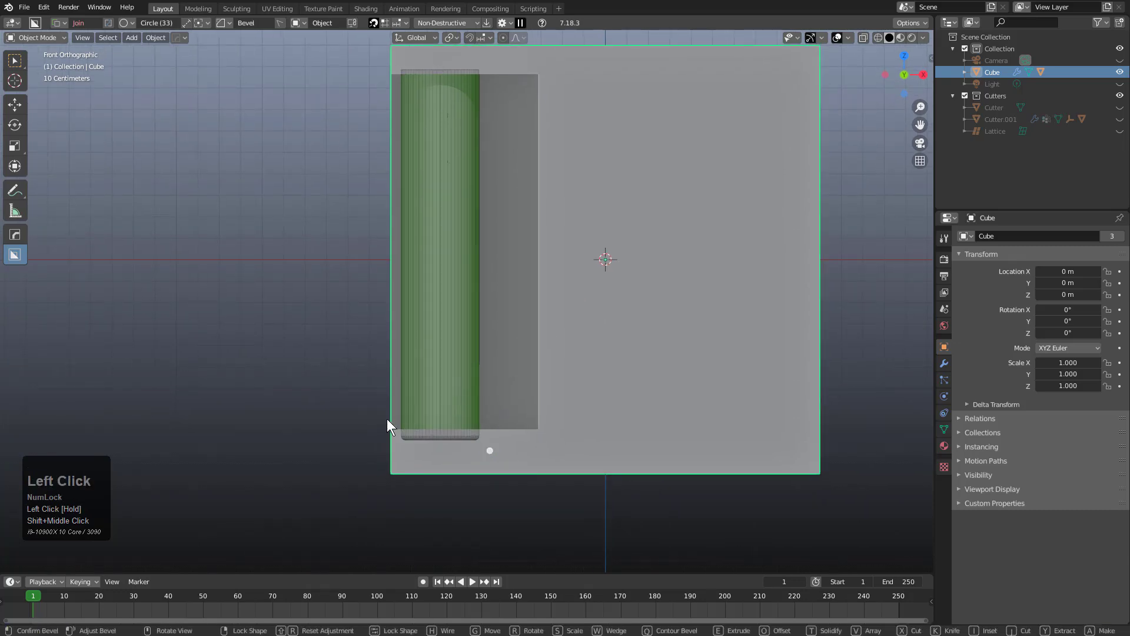
left_click_drag(202, 364, 202, 364)
middle_click_drag(520, 333, 572, 479, "shift")
left_click_drag(453, 217, 397, 218)
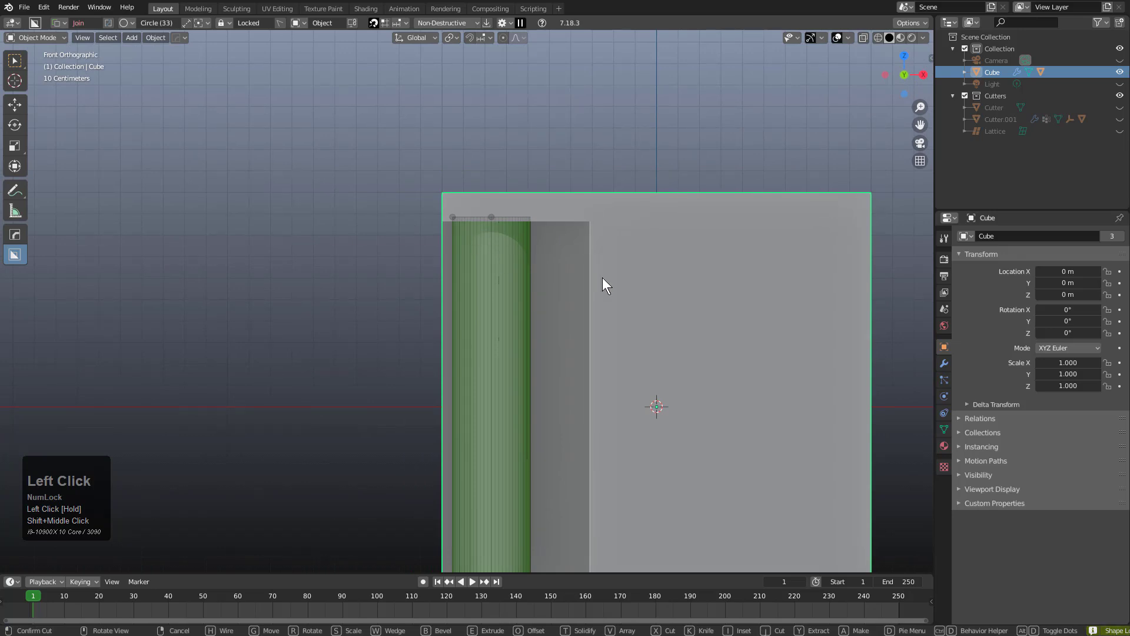
middle_click_drag(554, 276, 573, 347)
scroll(573, 349, "down", 2)
right_click(578, 344)
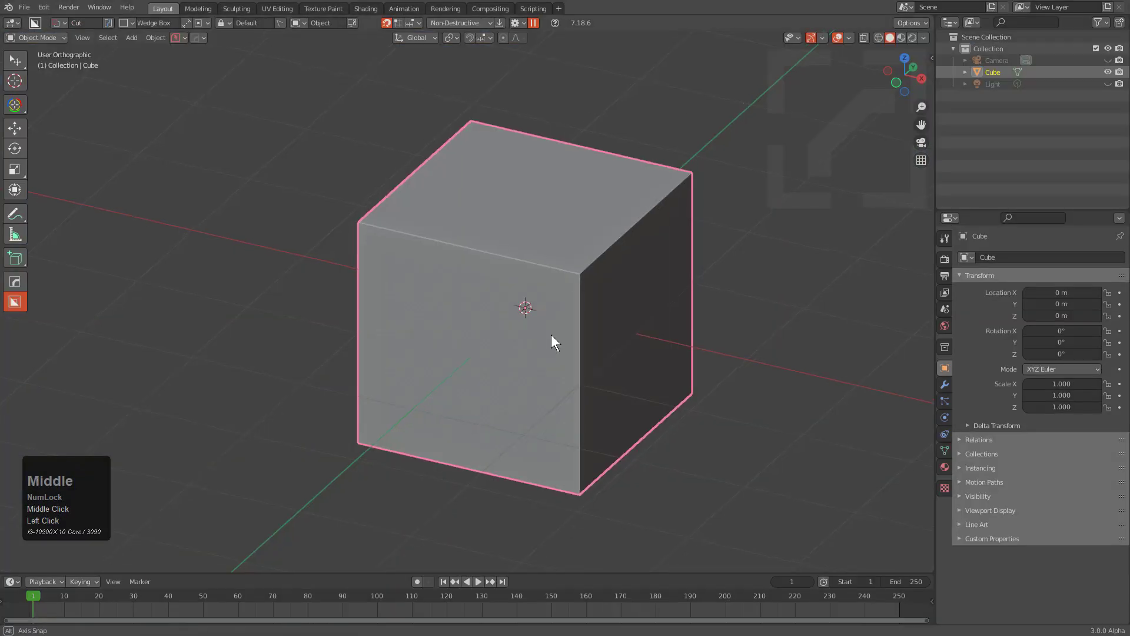
- Switch to the Box shape and cut a tall notch through the new cube's vertical edge
middle_click_drag(551, 334, 532, 298, "alt")
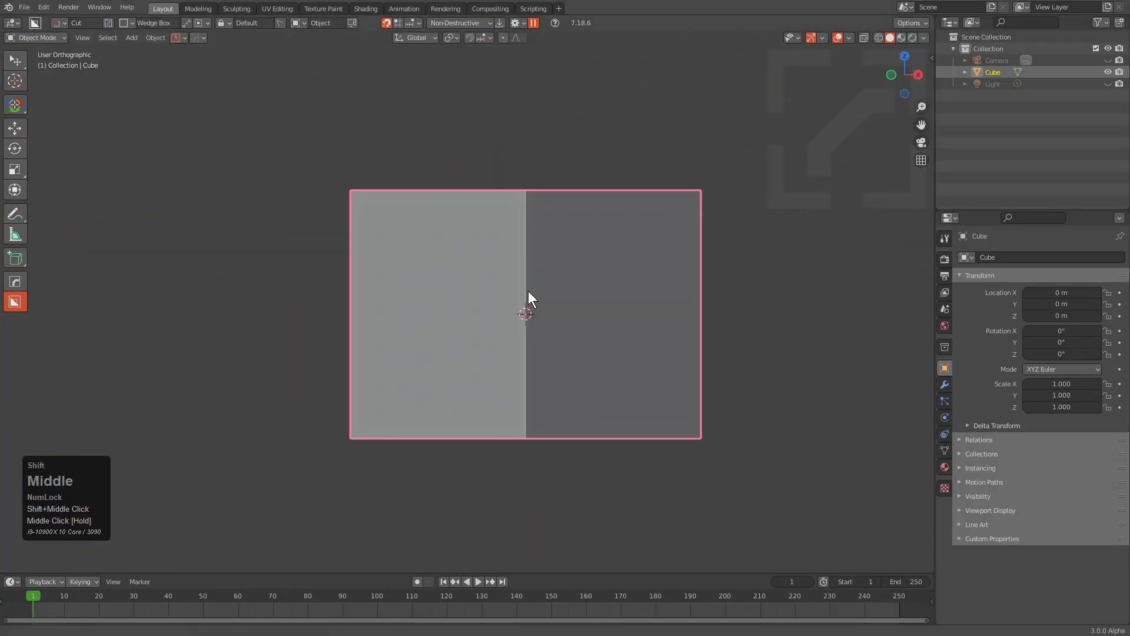
scroll(529, 296, "up", 2)
key("d")
left_click(452, 280)
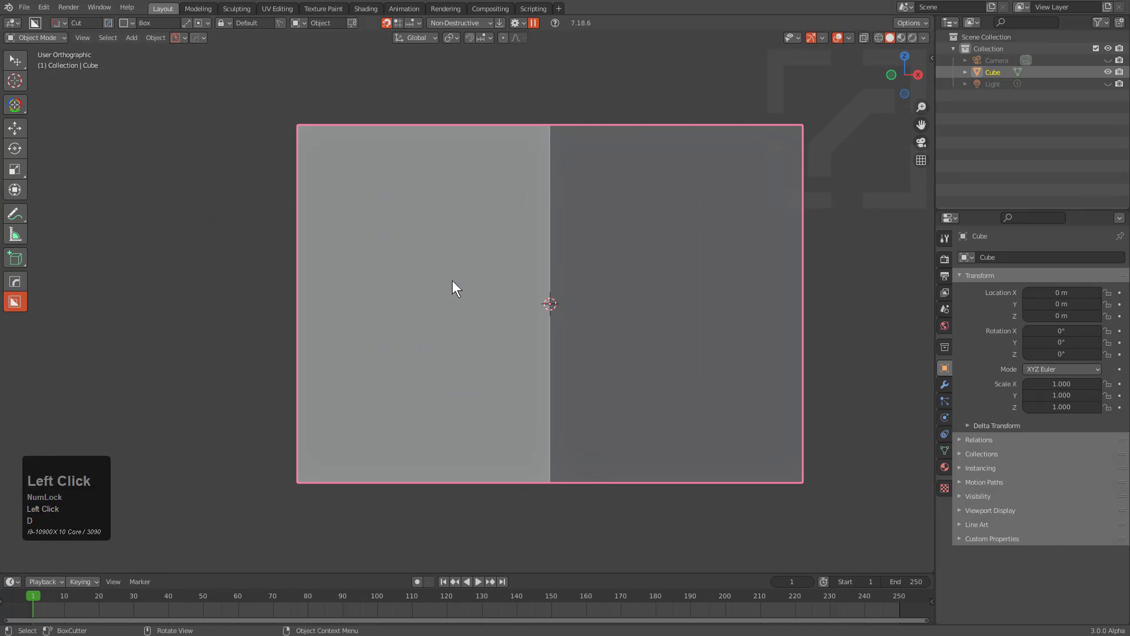
left_click_drag(258, 139, 370, 463)
- Draw a 64-vertex circle about 0.353 wide on the notch's floor and extrude it about 1.849 as a joined, locked cylinder
middle_click_drag(398, 297, 494, 327)
key("d")
left_click(432, 327)
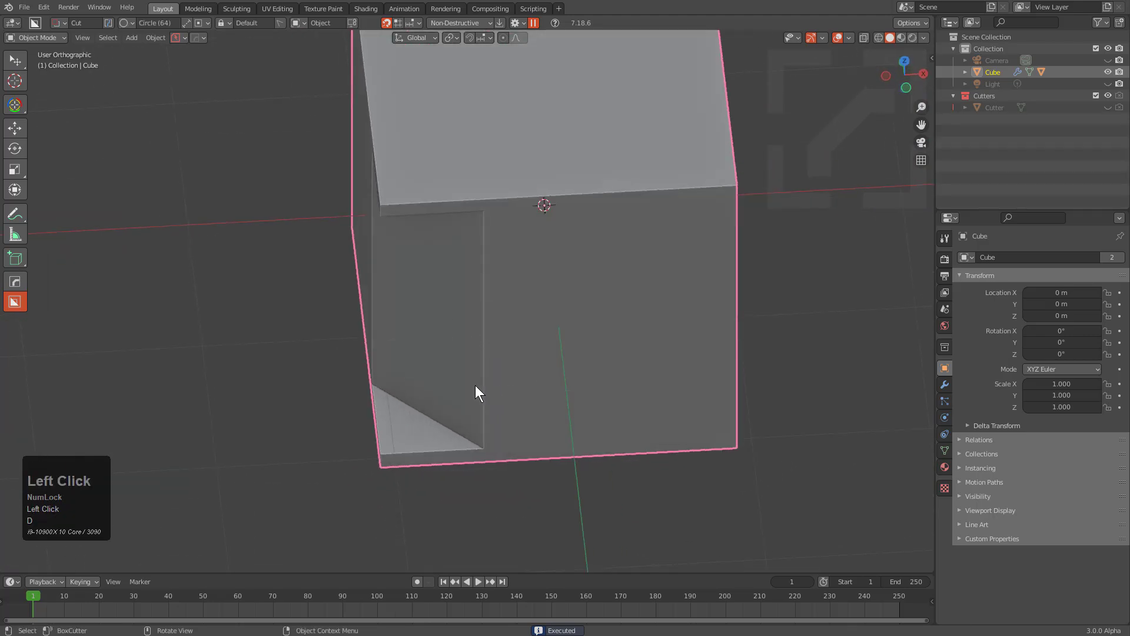
middle_click_drag(475, 385, 458, 215)
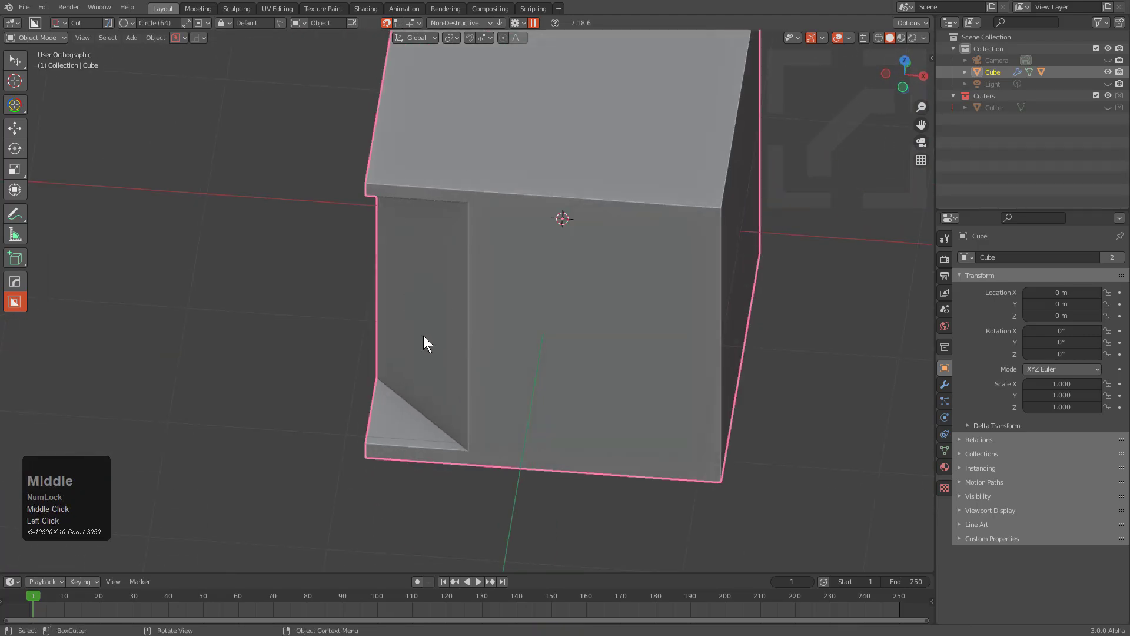
left_click(406, 423)
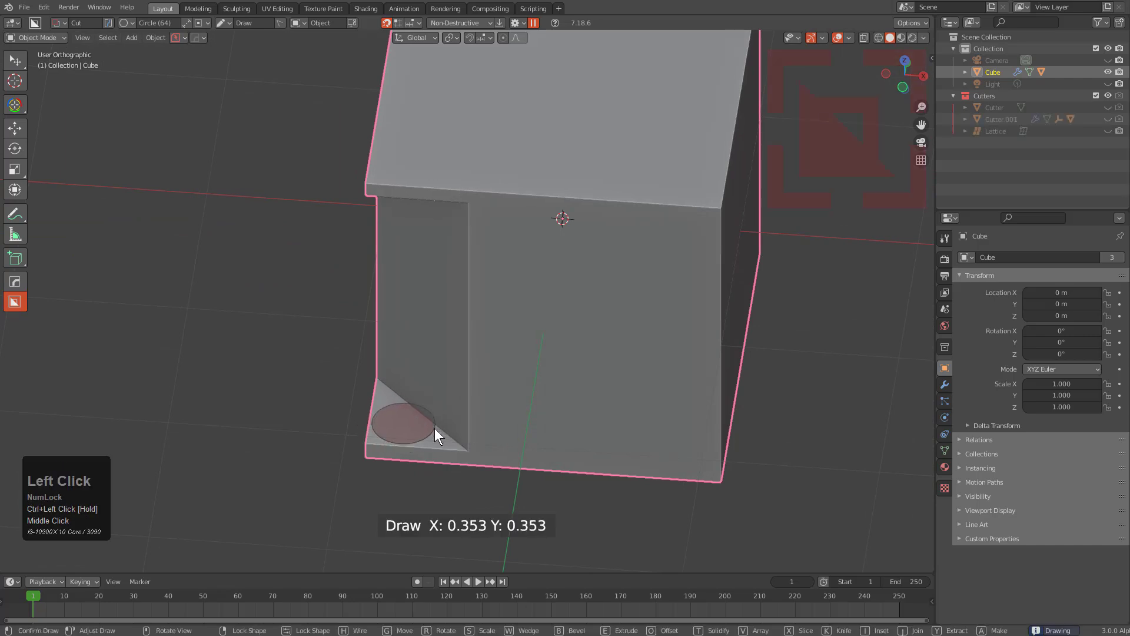
key("j")
key("Tab")
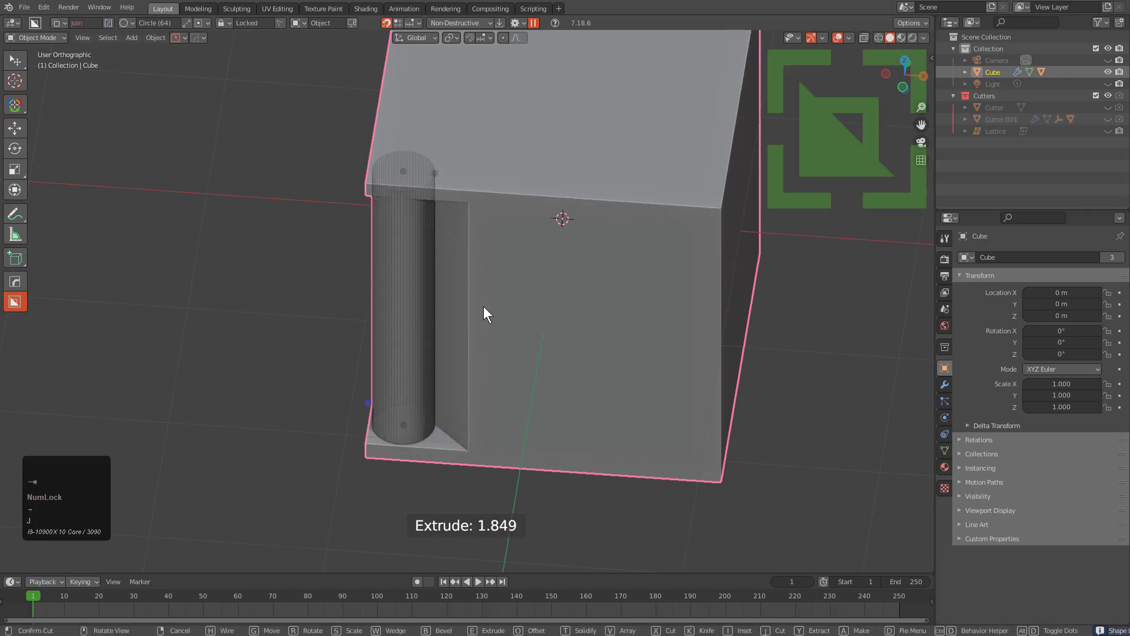
- Adjust the locked cylinder's upper and lower ends with its dots so it spans the notch
middle_click_drag(476, 288, 482, 255)
mouse_move(415, 109)
left_mouse_down()
mouse_move(415, 139)
mouse_move(427, 103)
mouse_move(515, 102)
mouse_move(435, 104)
left_mouse_up()
left_click_drag(409, 433, 410, 437)
mouse_move(434, 100)
left_mouse_down()
mouse_move(420, 102)
mouse_move(432, 103)
left_mouse_up()
mouse_move(432, 103)
middle_mouse_down()
mouse_move(550, 317)
mouse_move(492, 298)
mouse_move(611, 303)
mouse_move(488, 268)
middle_mouse_up()
mouse_move(422, 103)
left_mouse_down()
mouse_move(453, 102)
mouse_move(435, 103)
left_mouse_up()
mouse_move(434, 103)
middle_mouse_down()
mouse_move(519, 290)
mouse_move(492, 210)
middle_mouse_up()
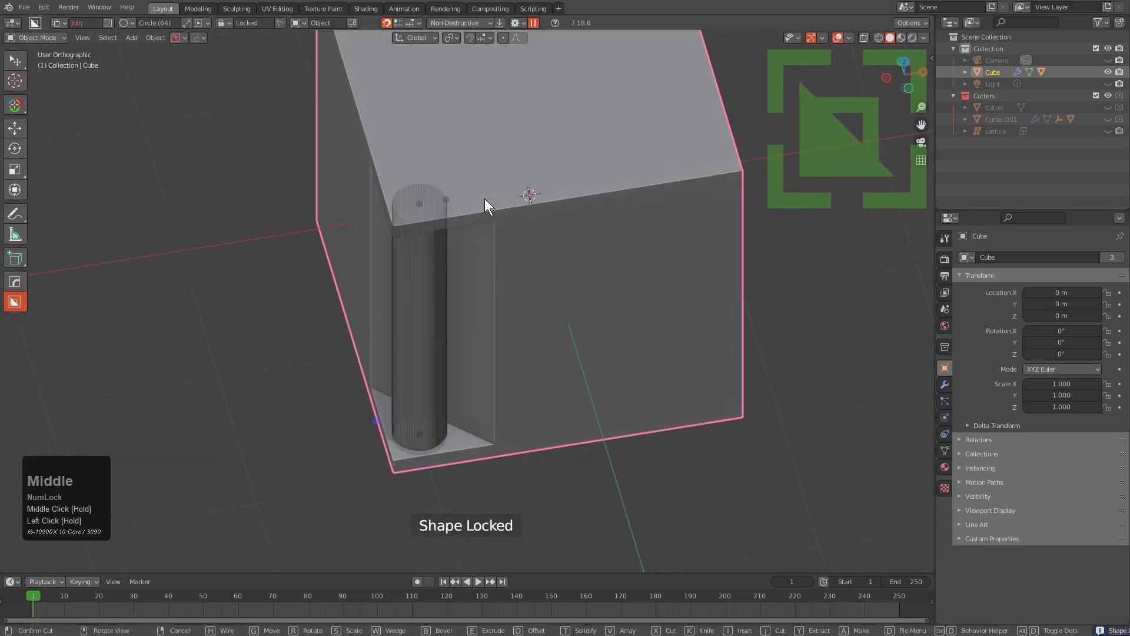
mouse_move(446, 207)
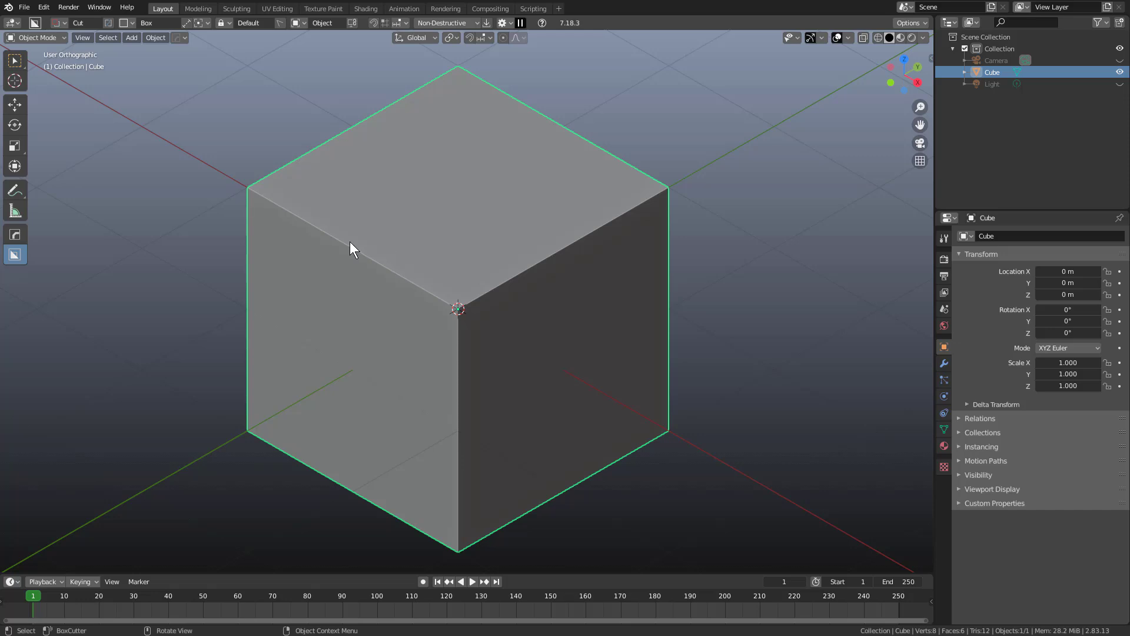
- Cut a small box notch into the fresh cube's upper edge near the corner
left_click_drag(281, 181, 300, 241)
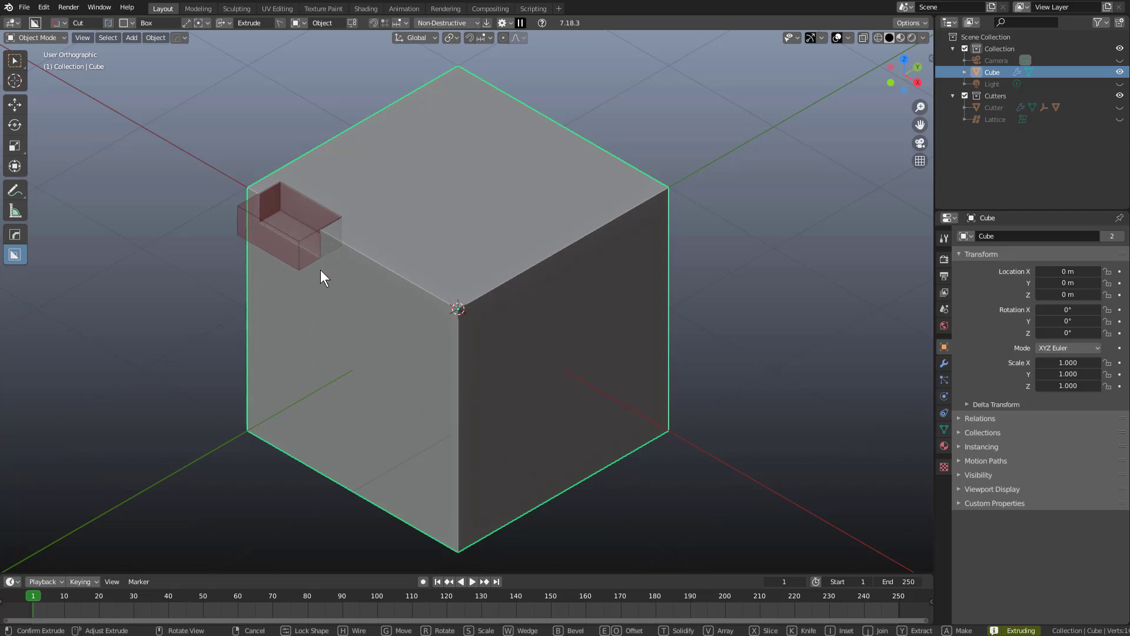
left_click(321, 269)
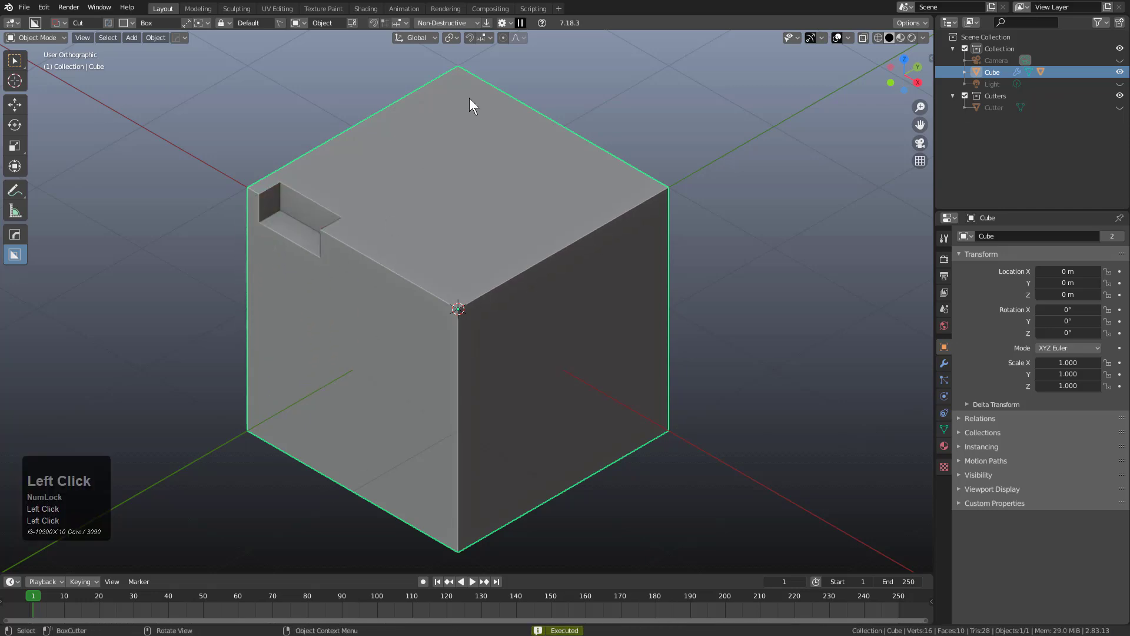
- Enable Auto Depth for the Lazorcut Depth in BoxCutter's shape settings
left_click(506, 21)
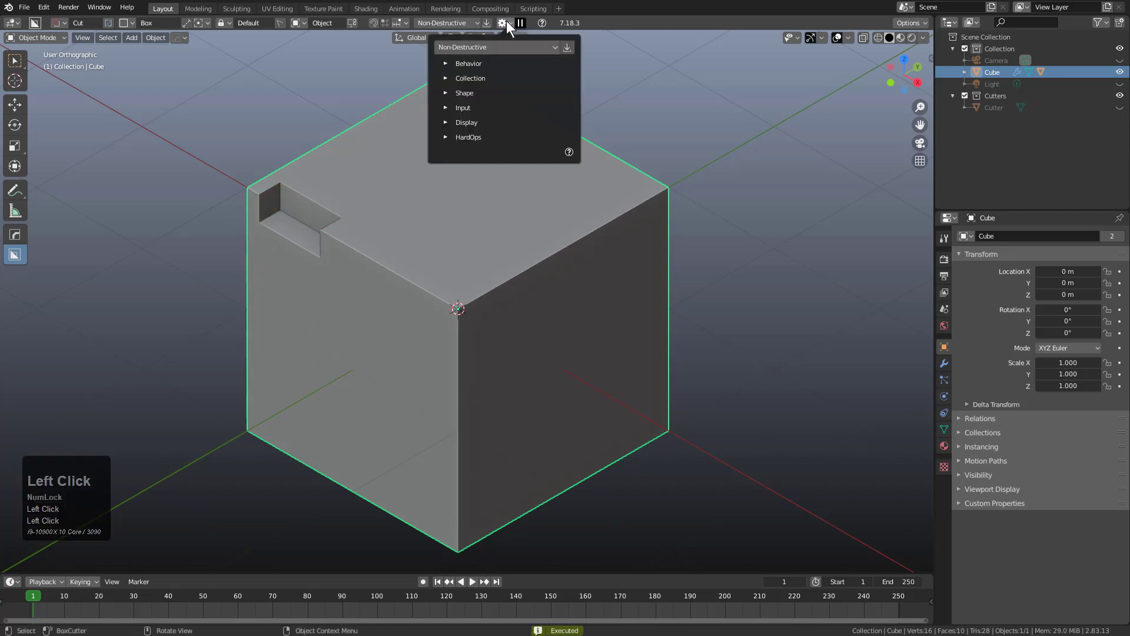
left_click(464, 93)
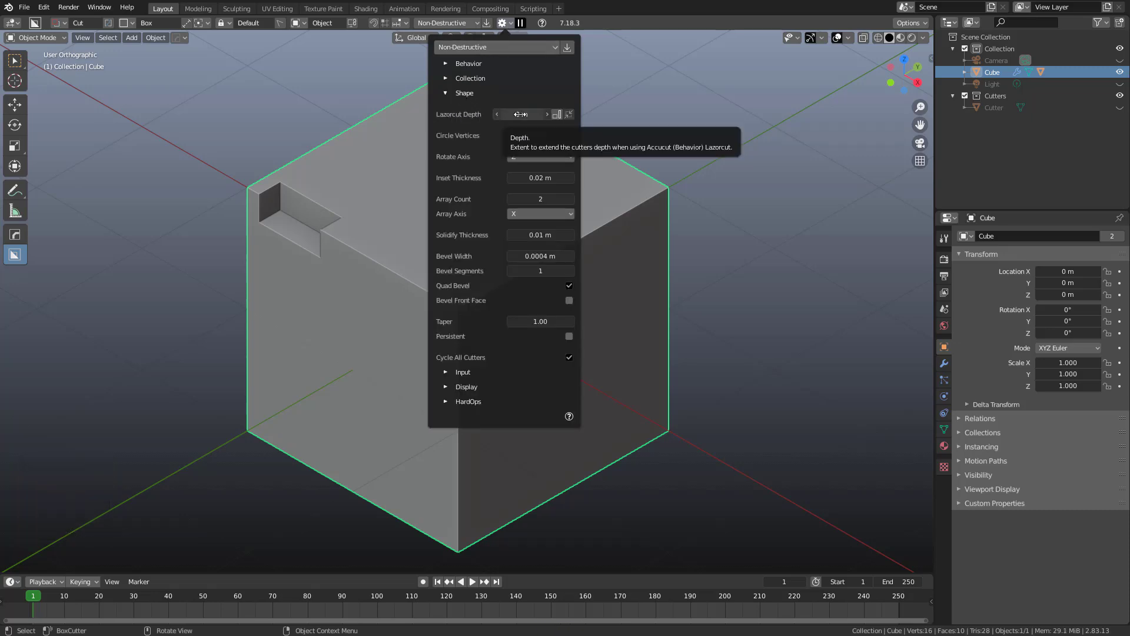
left_click(557, 115)
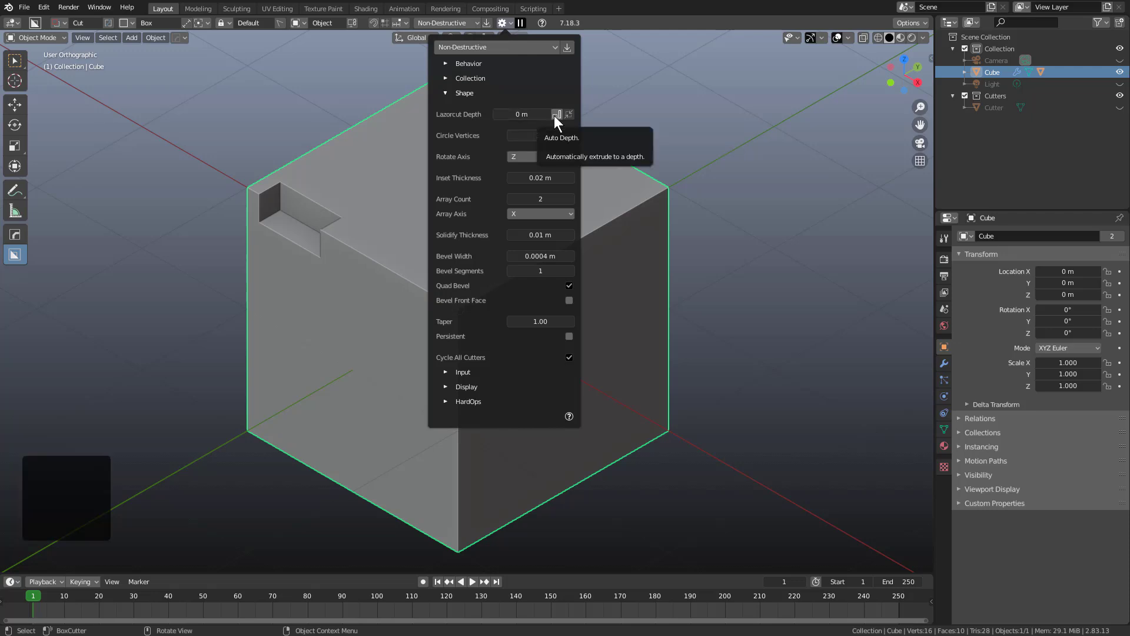
- Lazorcut three stepped box notches of decreasing size along the same upper edge of the cube
mouse_move(356, 217)
left_mouse_down()
mouse_move(358, 280)
mouse_move(417, 317)
left_mouse_up()
left_click_drag(405, 251, 433, 285)
left_click_drag(411, 226, 455, 261)
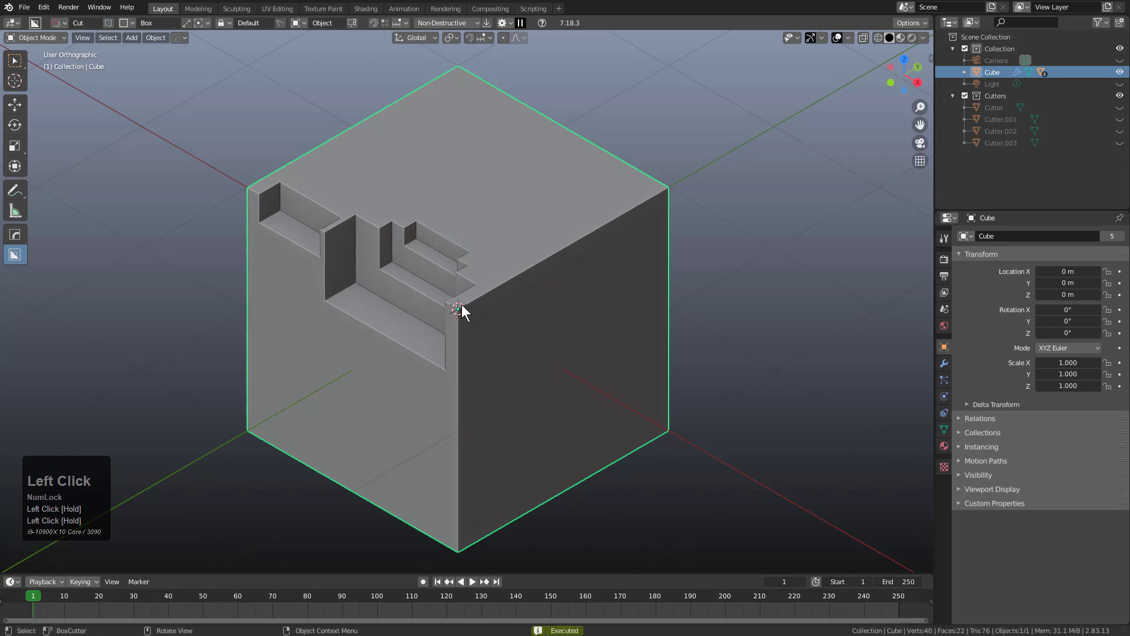
- Lazorcut several overlapping box notches of varying size along the adjacent upper edge of the cube
mouse_move(457, 306)
left_mouse_down()
mouse_move(589, 278)
mouse_move(610, 243)
left_mouse_up()
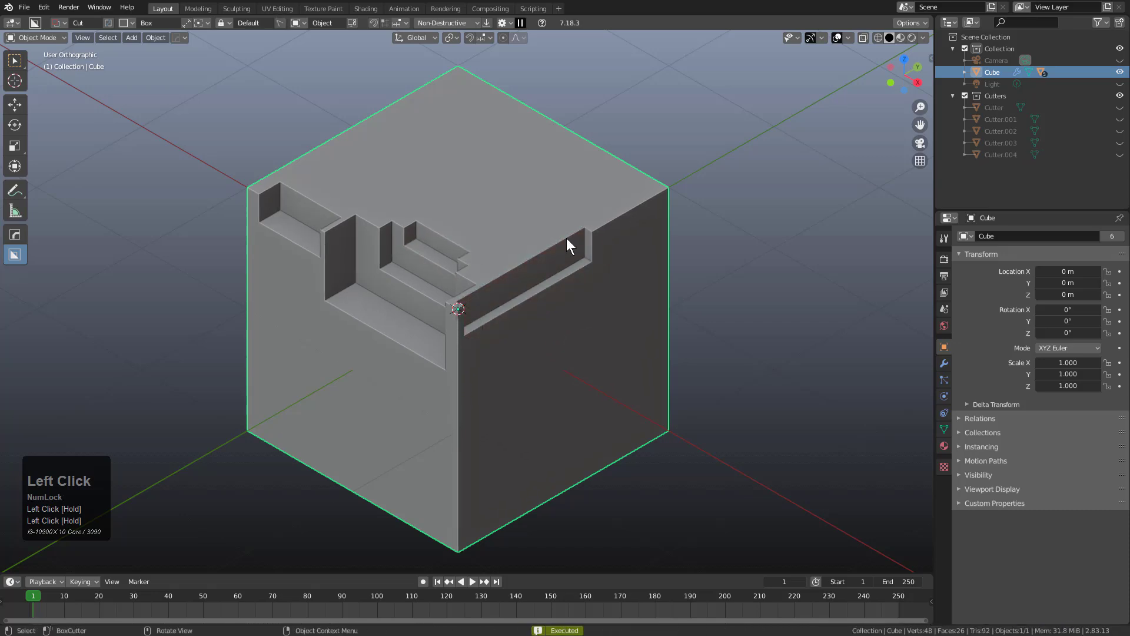
left_click_drag(542, 261, 530, 280)
left_click_drag(539, 231, 535, 264)
mouse_move(592, 230)
left_mouse_down()
mouse_move(666, 204)
mouse_move(611, 221)
left_mouse_up()
- Enable snapping and cut a long centred box notch into the untouched upper edge of the cube
middle_click_drag(726, 256, 611, 263)
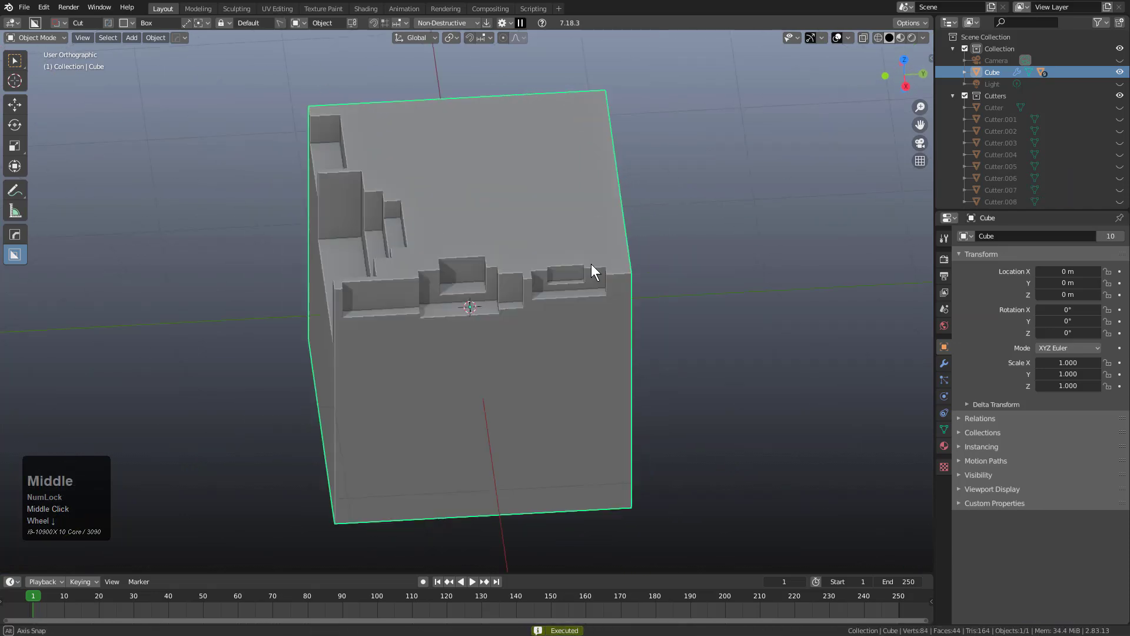
scroll(550, 280, "up", 2)
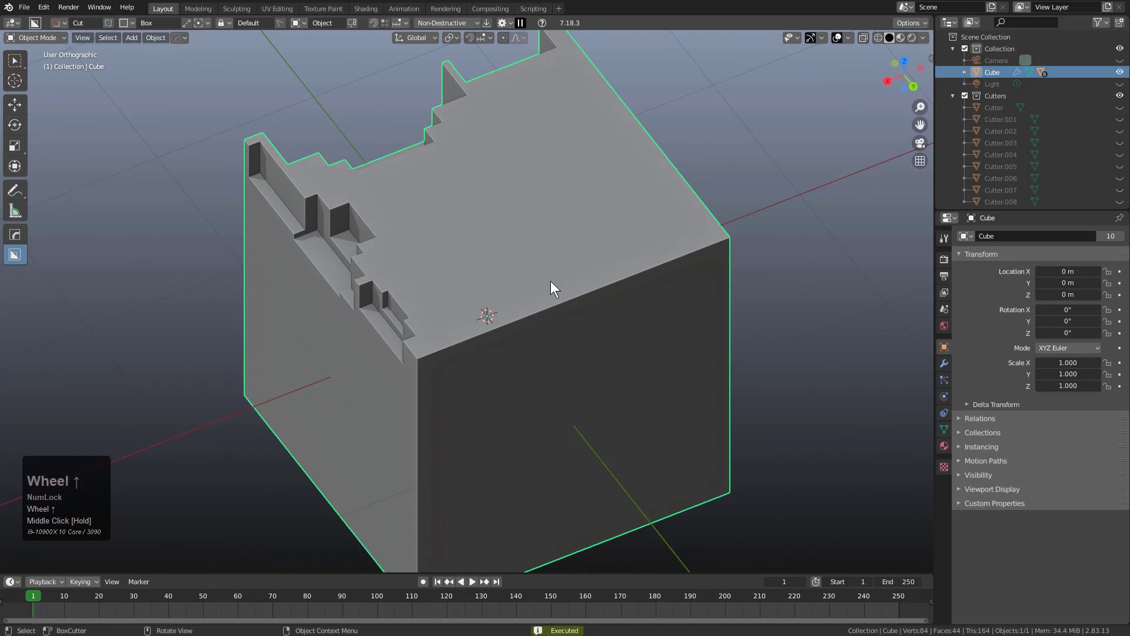
left_click(372, 22)
left_click(579, 295, "ctrl")
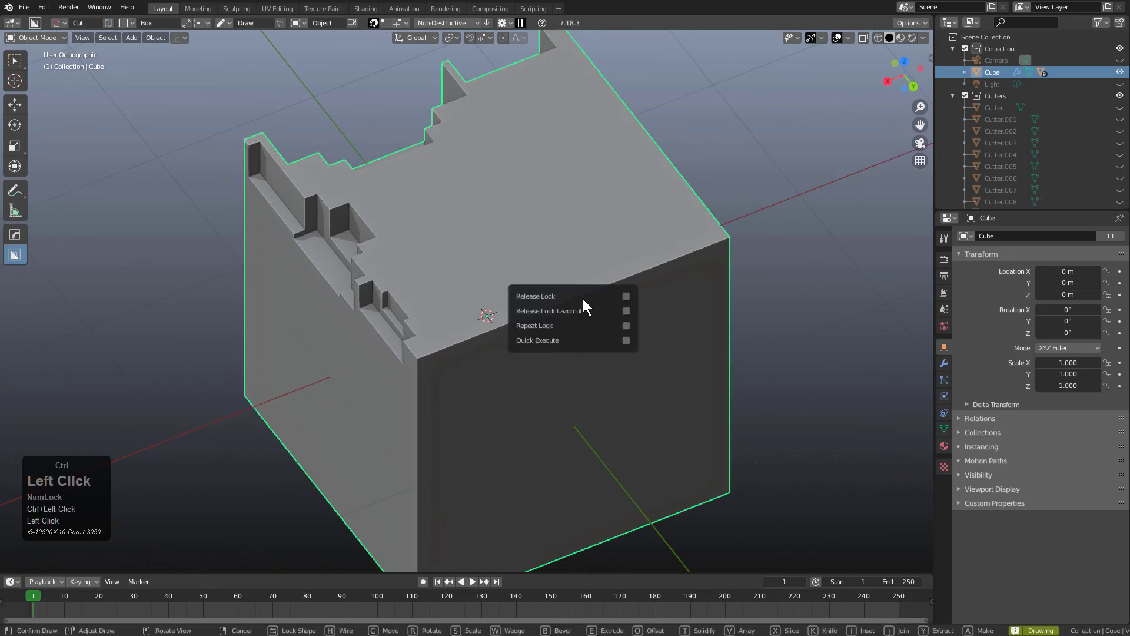
mouse_move(561, 292)
left_mouse_down()
mouse_move(575, 331)
mouse_move(491, 361)
left_mouse_up()
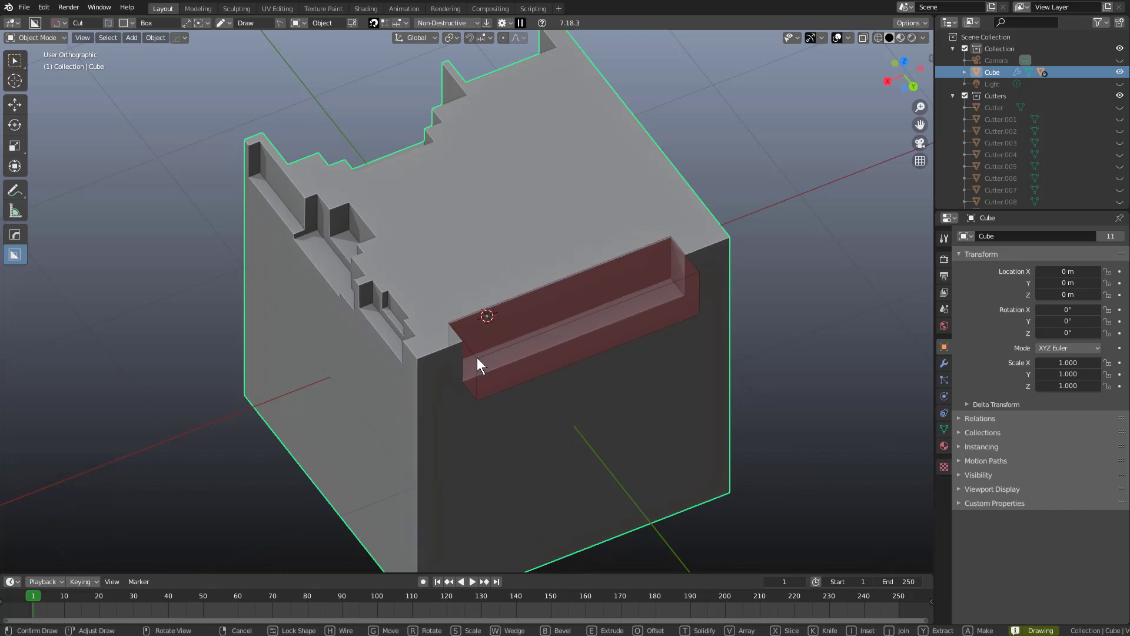
left_click(480, 355)
- Draw a larger box over the middle of the long edge notch, lock the shape and apply the deeper cut
mouse_move(557, 285)
left_mouse_down()
mouse_move(489, 332)
mouse_move(477, 312)
left_mouse_up()
left_click(478, 314)
left_click_drag(559, 312, 564, 249)
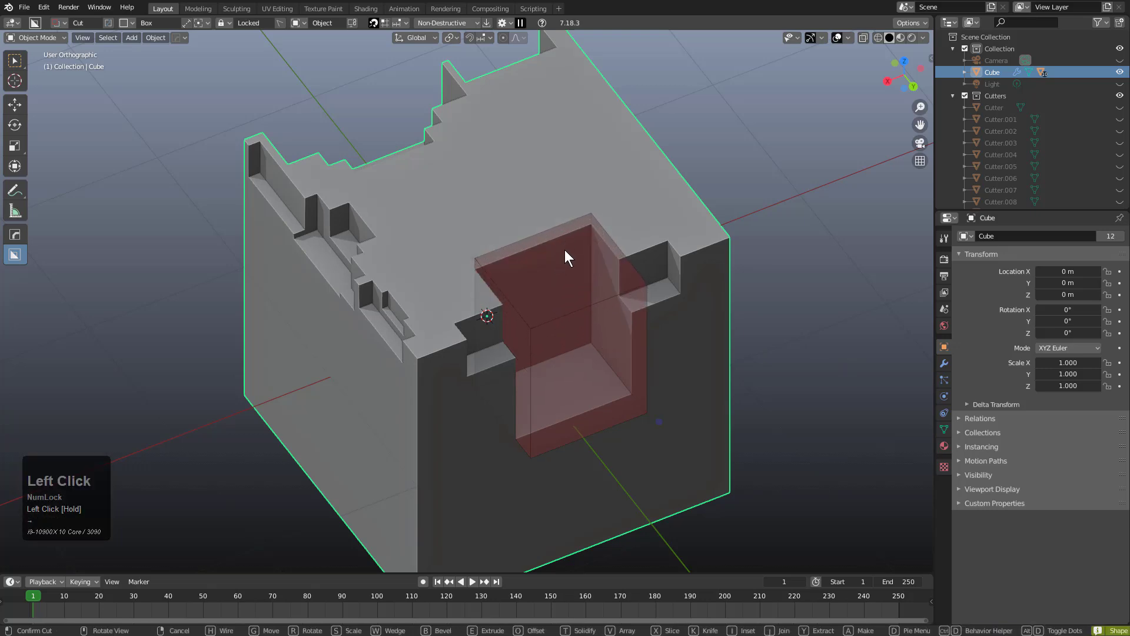
left_click(632, 347)
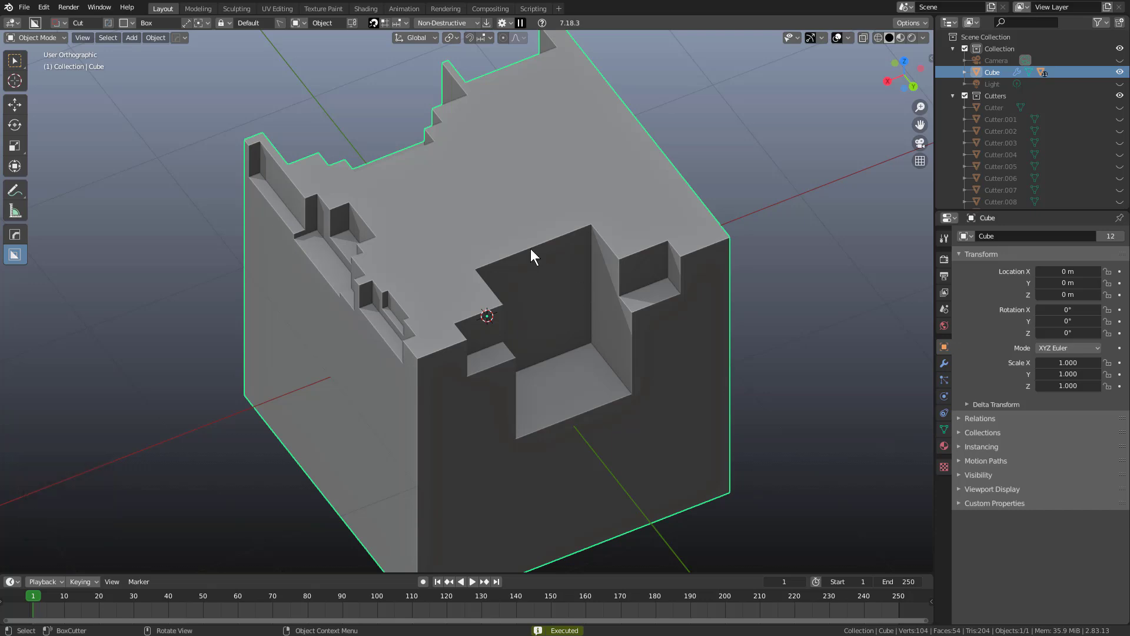
- Check the release lock options, draw a box over the back edge of the large notch and lock the shape
left_click(279, 25)
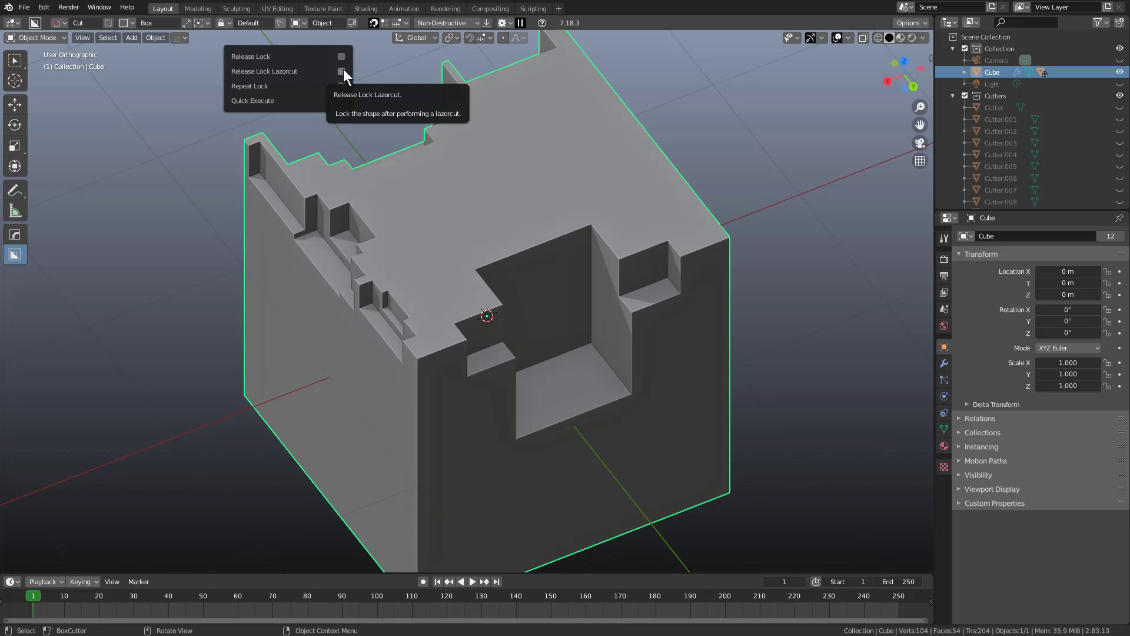
left_click(285, 23)
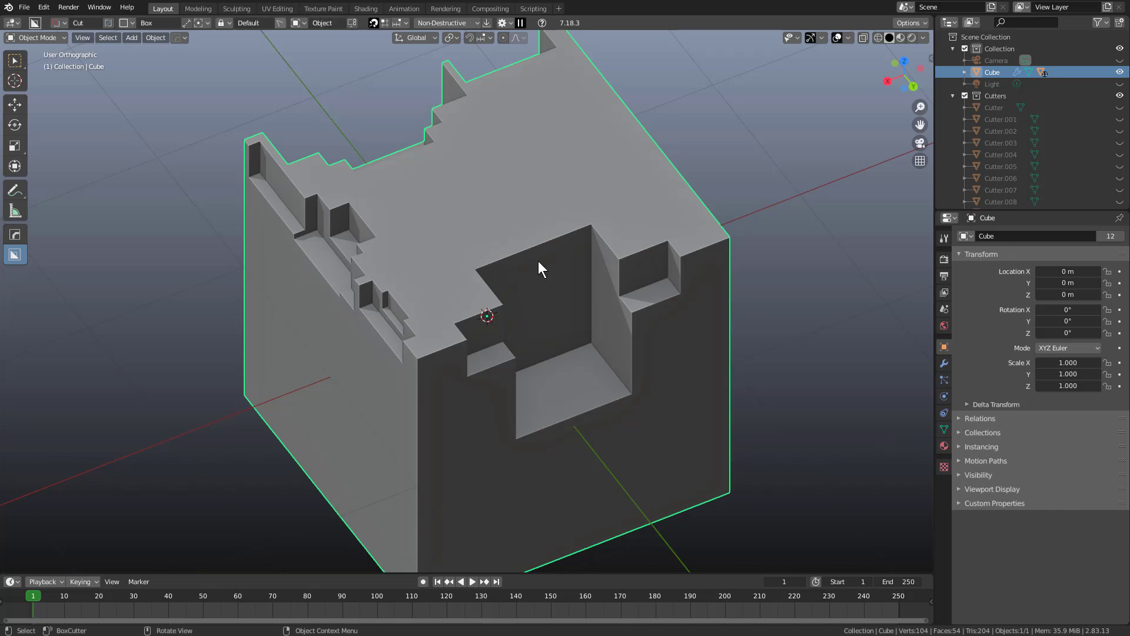
left_click(538, 242)
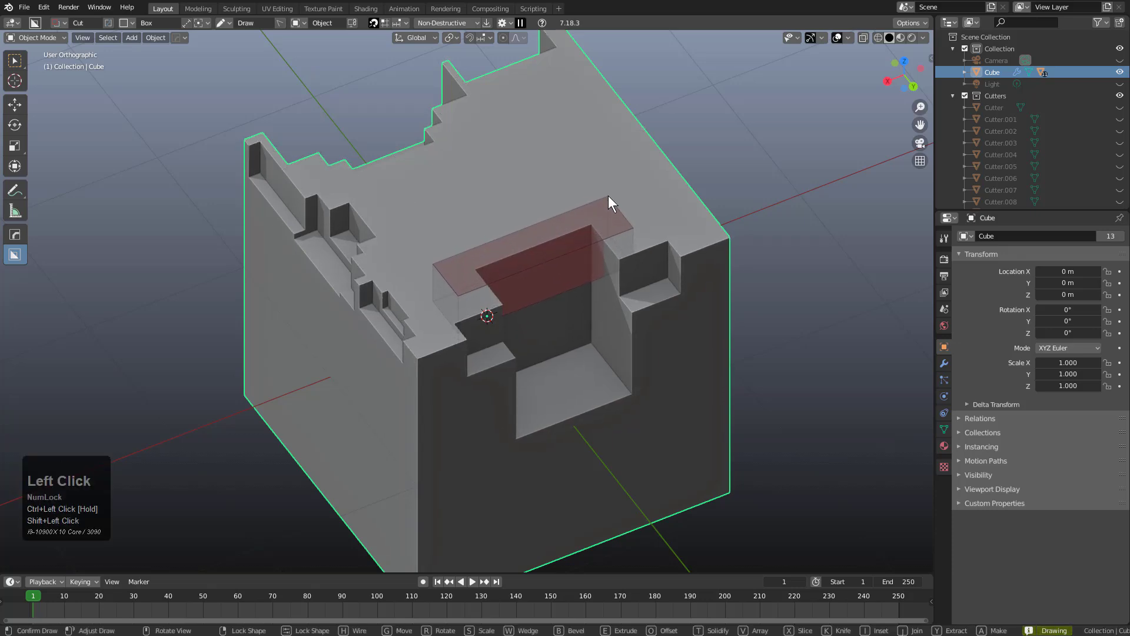
key("Tab")
left_click(548, 241)
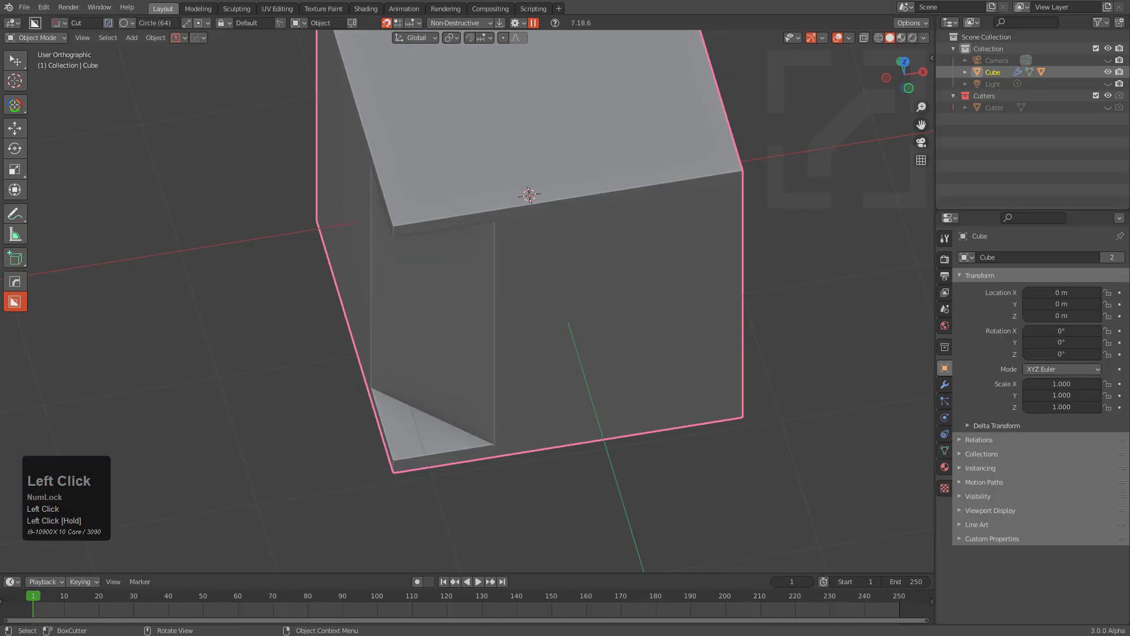
- Show the lazorcut depth setting in the Shape options and switch the cutter shape to Box
middle_click_drag(559, 208, 497, 58)
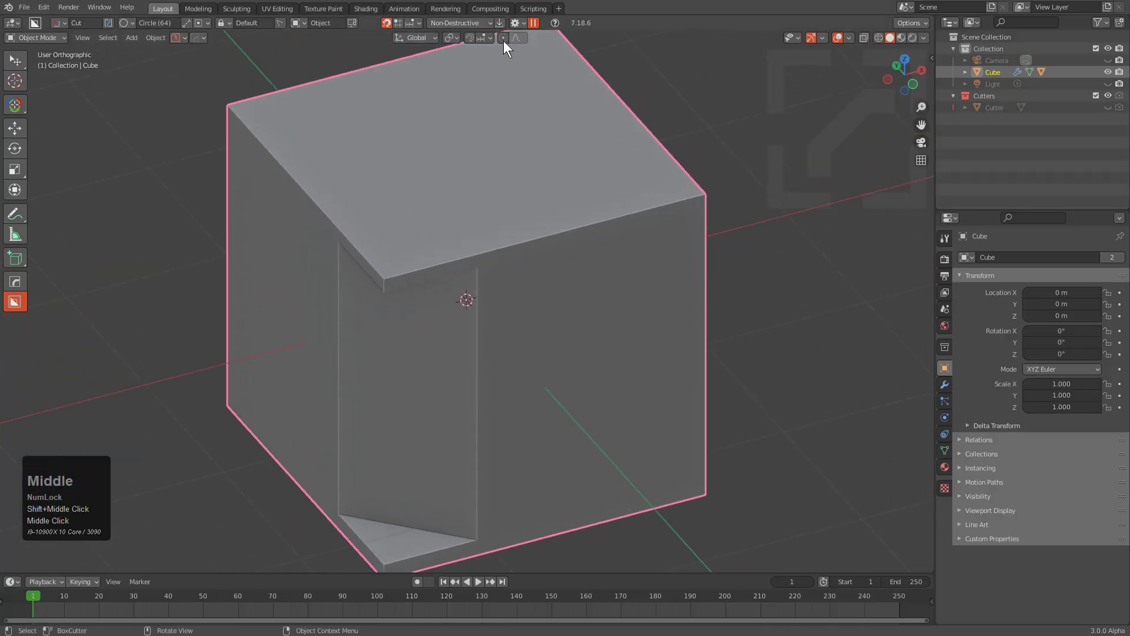
left_click(516, 22)
left_click(465, 123)
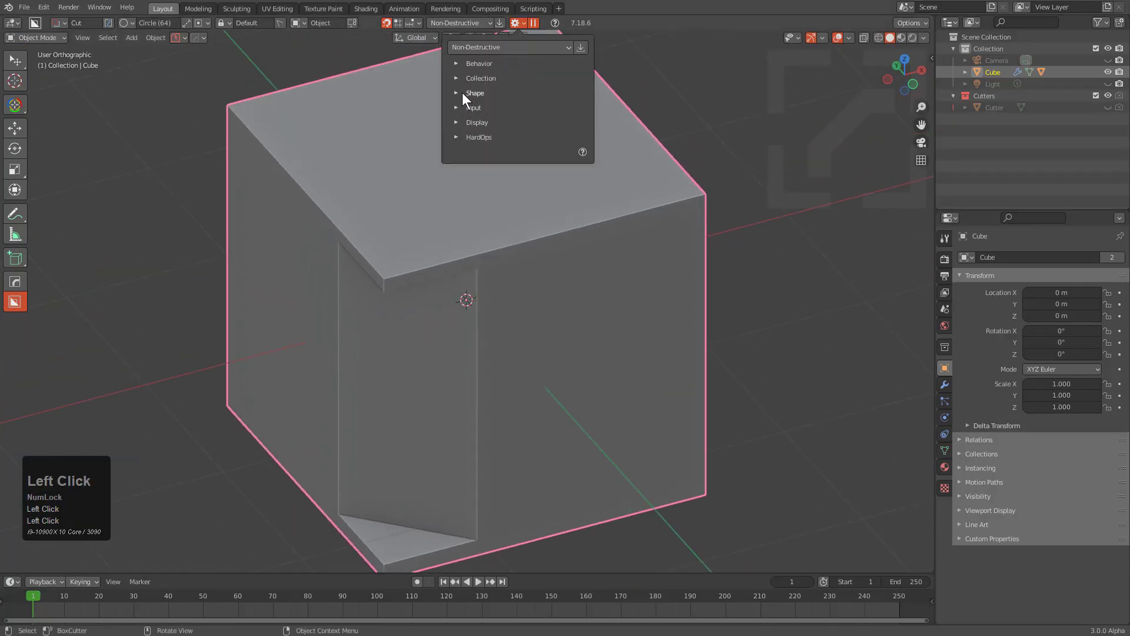
left_click(463, 93)
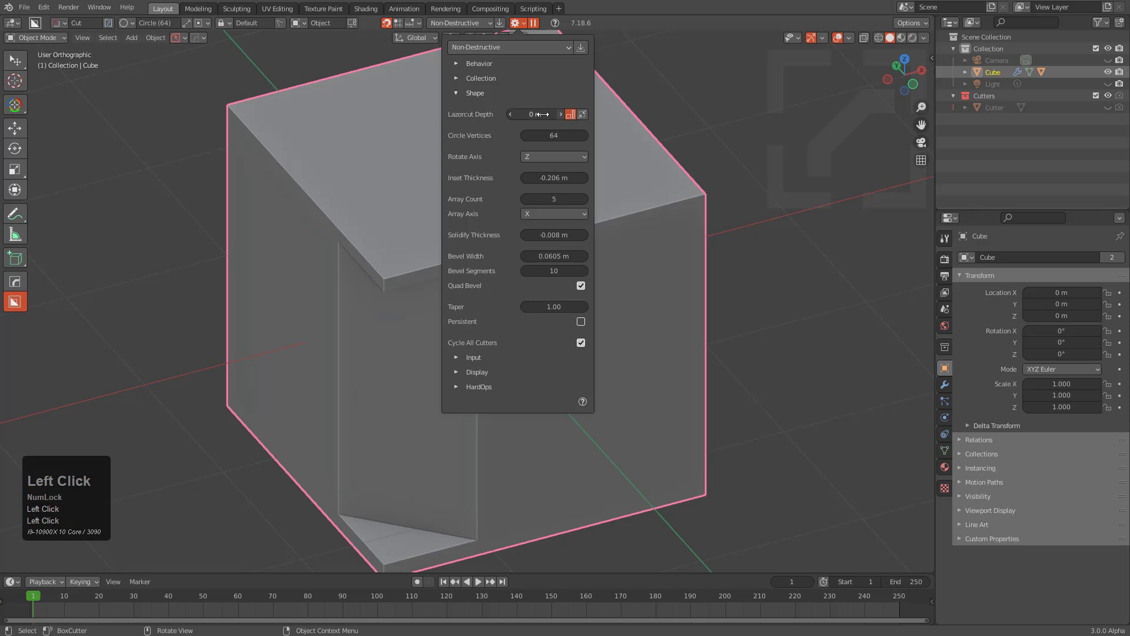
key("d")
left_click(479, 287)
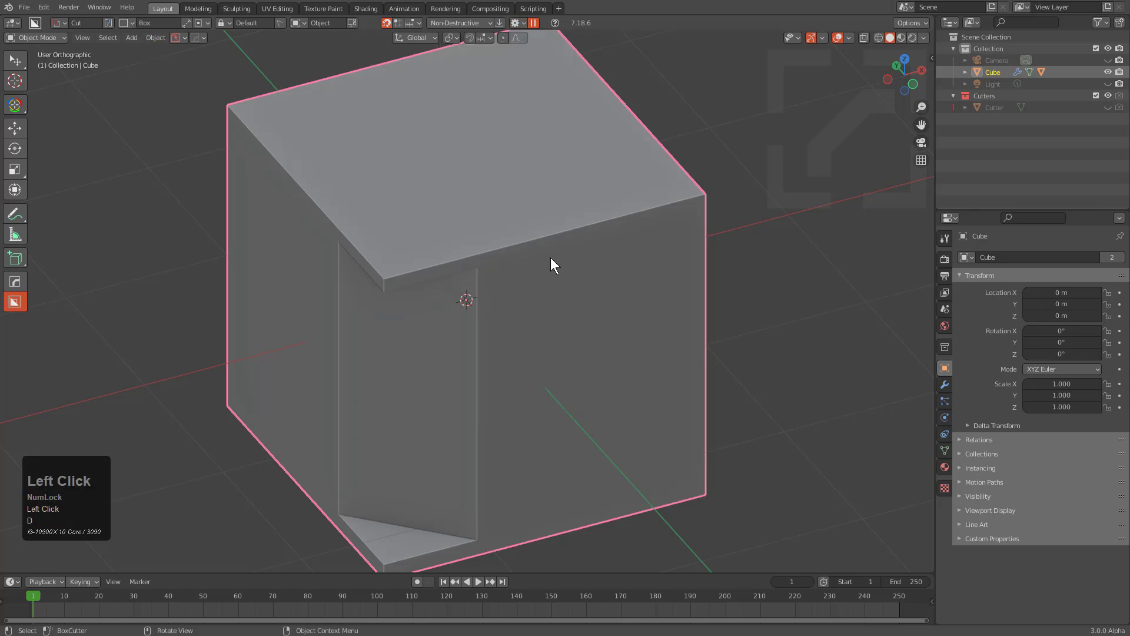
- Lazorcut two box notches along the cube's upper edge, the second about 0.60 by 0.22, and smaller overlapping notches inside the second
scroll(552, 265, "up", 1)
mouse_move(485, 221)
left_mouse_down()
mouse_move(610, 230)
mouse_move(748, 188)
left_mouse_up()
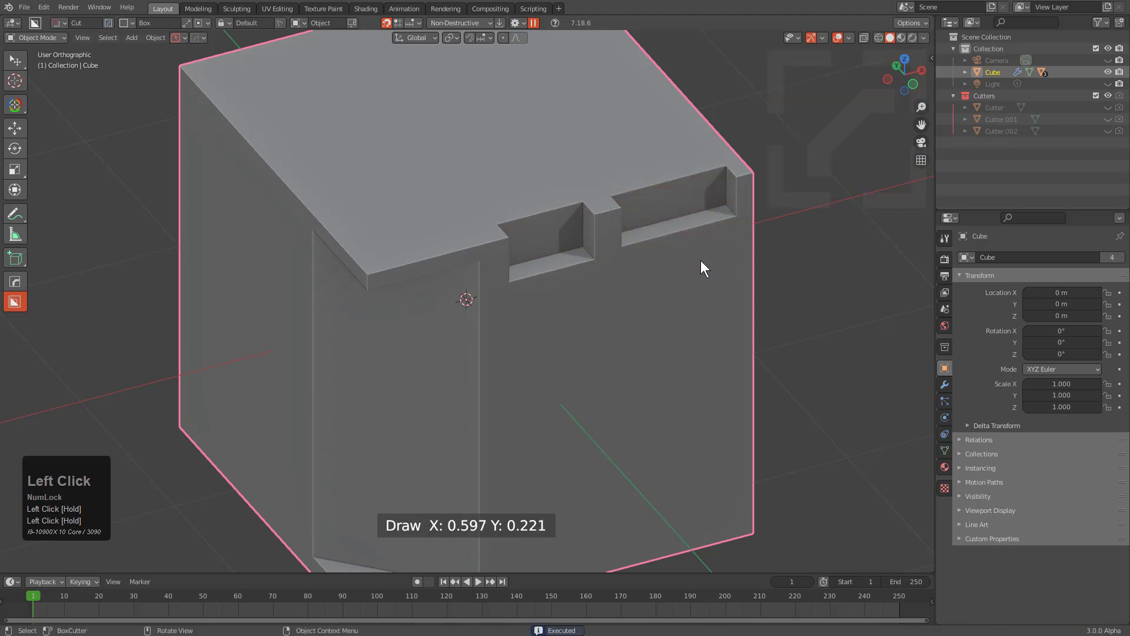
mouse_move(682, 233)
left_mouse_down()
mouse_move(718, 192)
mouse_move(635, 224)
left_mouse_up()
middle_click_drag(619, 224, 606, 250)
scroll(555, 245, "up", 2)
scroll(548, 248, "up", 1, "ctrl")
left_click(548, 248, "ctrl")
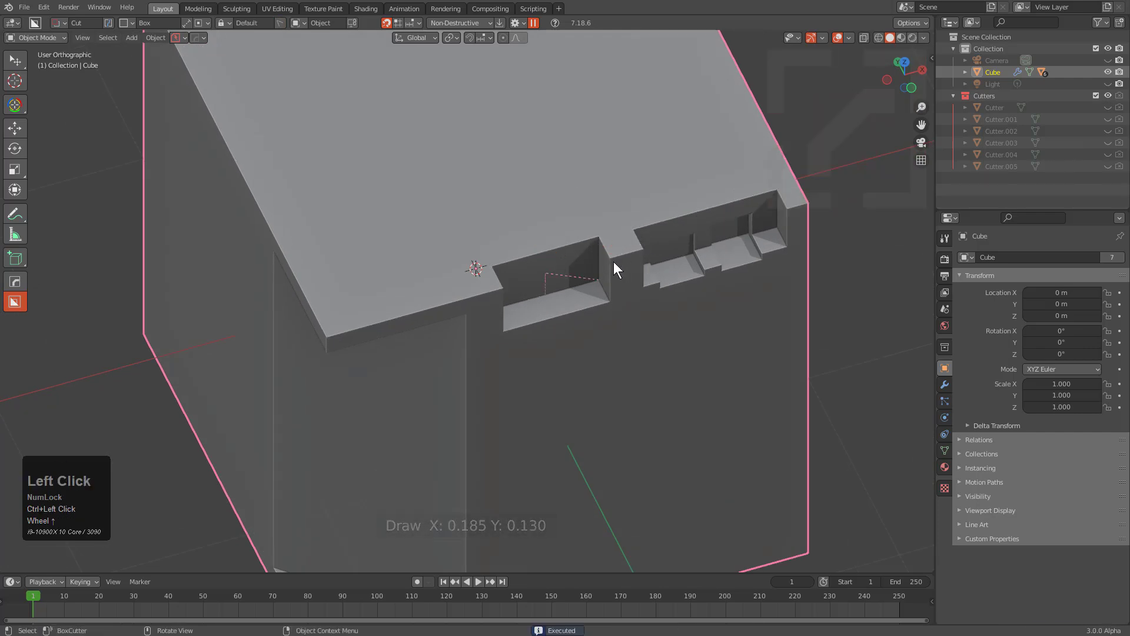
left_click(551, 254)
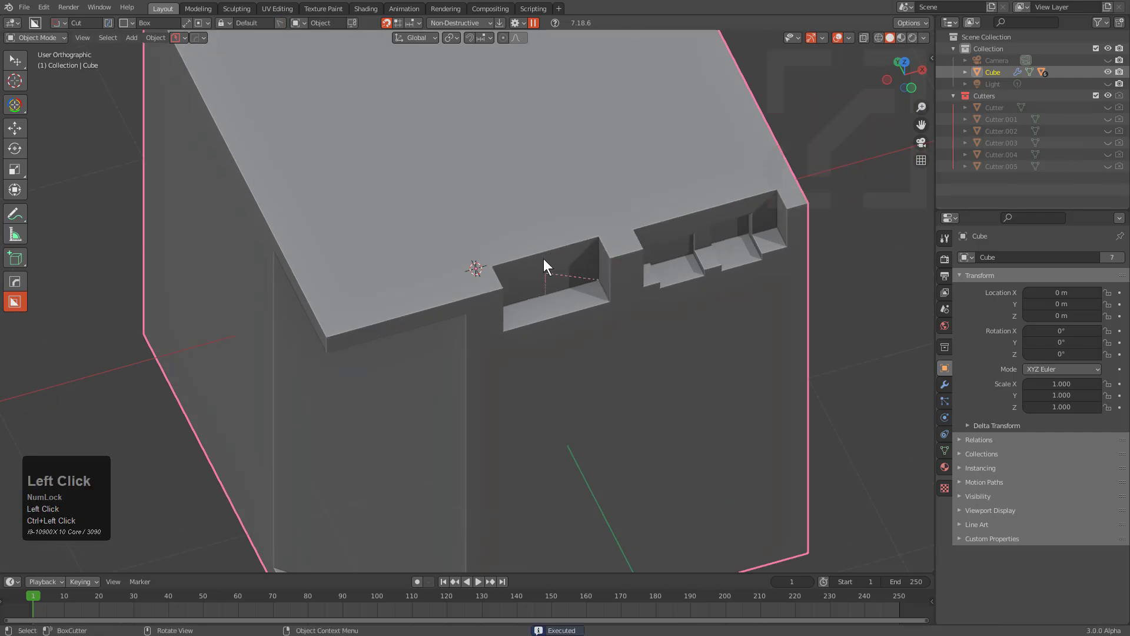
key("ctrl+z")
left_click(545, 252, "ctrl")
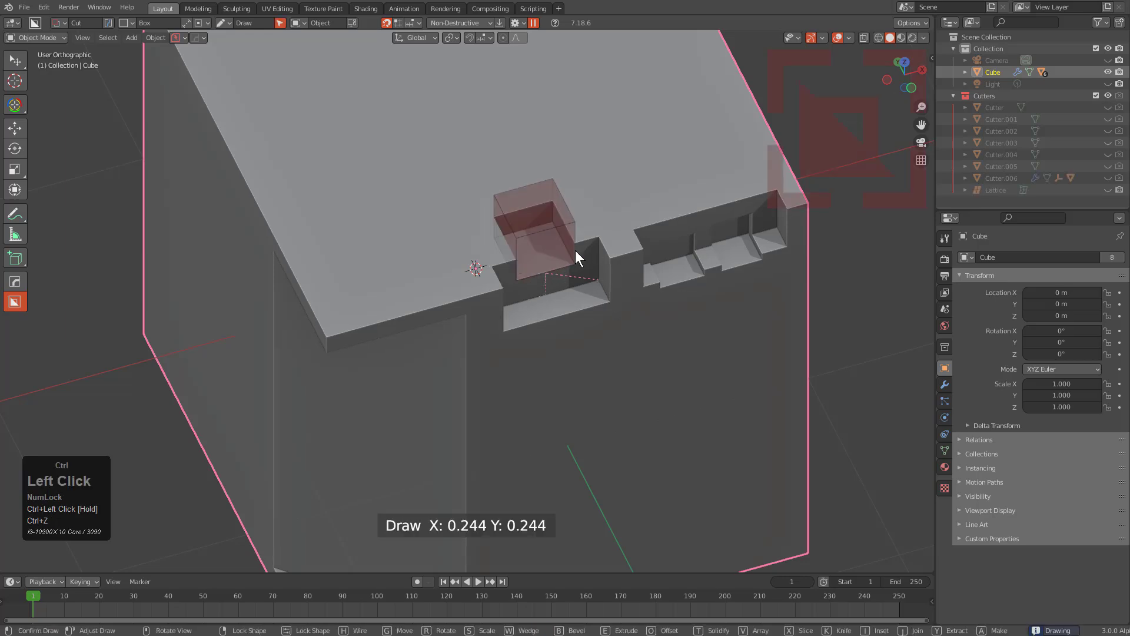
key("ctrl+z")
key("ctrl+z")
- Lazorcut snapped boxes behind, between and around the existing notches on the upper edge, plus another box towards the near corner
mouse_move(543, 247)
left_mouse_down("ctrl")
mouse_move(588, 232)
mouse_move(579, 230)
mouse_move(643, 253)
mouse_move(641, 265)
left_mouse_up("ctrl")
mouse_move(706, 207)
left_mouse_down("ctrl")
mouse_move(761, 178)
mouse_move(798, 223)
left_mouse_up("ctrl")
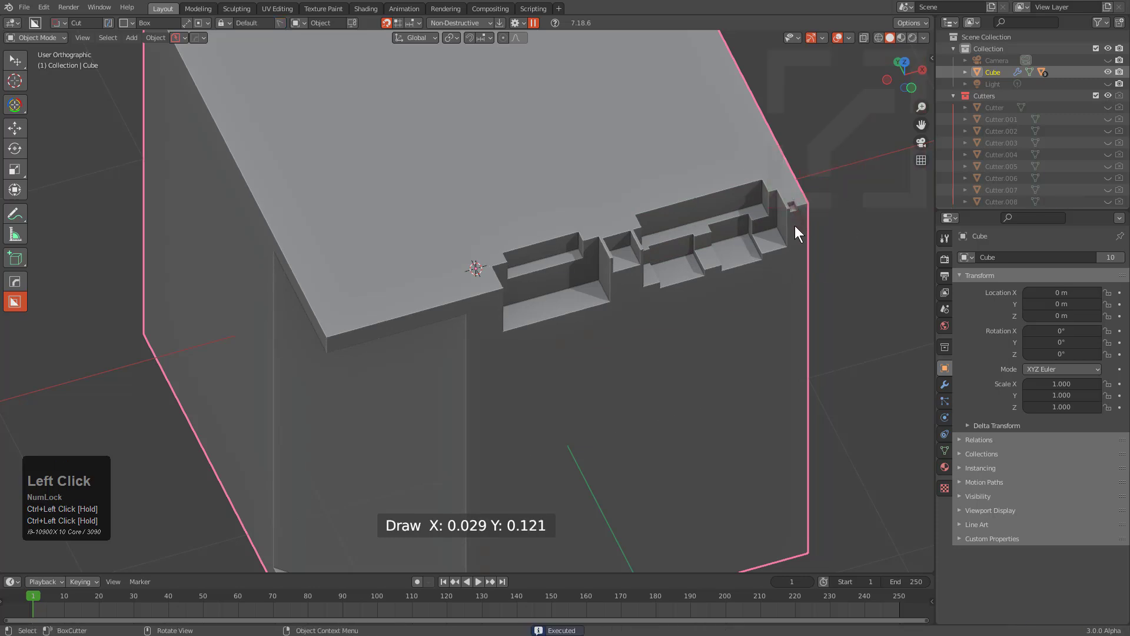
left_click_drag(556, 314, 617, 321, "ctrl")
mouse_move(684, 275)
left_mouse_down("ctrl")
mouse_move(714, 299)
mouse_move(771, 283)
left_mouse_up("ctrl")
mouse_move(475, 280)
left_mouse_down()
mouse_move(344, 355)
mouse_move(358, 363)
left_mouse_up()
middle_click_drag(507, 391, 475, 277, "shift")
- Draw two boxes along the notched edge, locking each one, adjusting it by its dot and applying the cut
mouse_move(467, 269)
left_mouse_down()
mouse_move(626, 284)
mouse_move(610, 285)
left_mouse_up()
key("Tab")
left_click_drag(538, 277, 543, 260)
key("space")
mouse_move(615, 207)
left_mouse_down()
mouse_move(692, 253)
mouse_move(771, 246)
left_mouse_up()
key("Tab")
mouse_move(693, 228)
left_mouse_down()
mouse_move(694, 210)
mouse_move(701, 217)
left_mouse_up()
key("space")
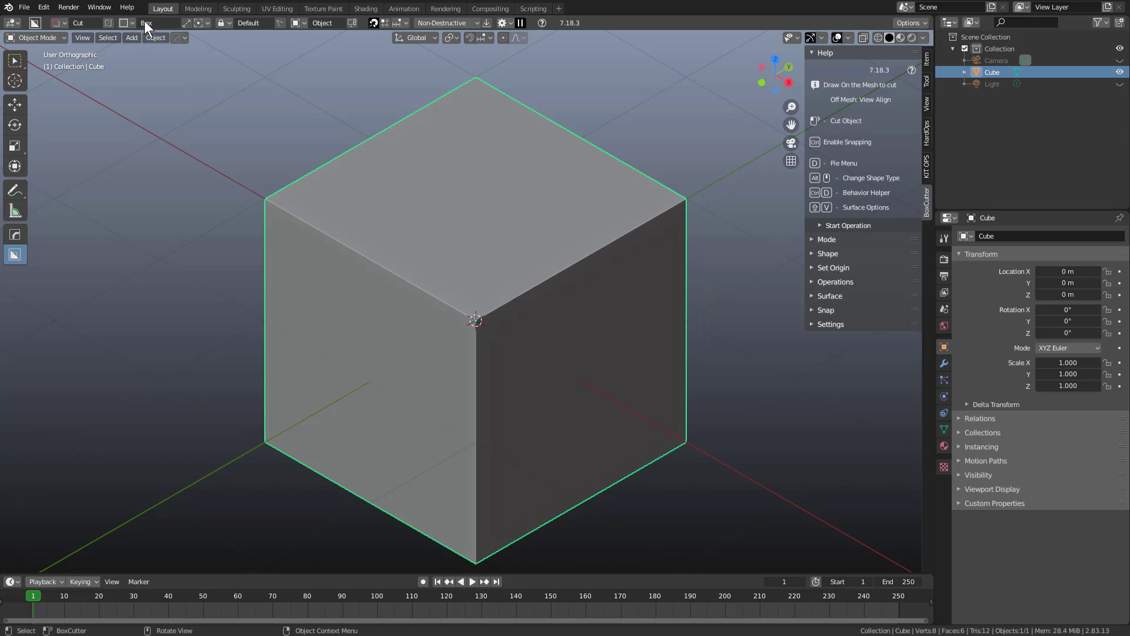
- Draw a box across the upper edge of the cube, bevel it into a rounded slot and extrude it by its dot
mouse_move(486, 215)
left_mouse_down()
mouse_move(571, 339)
mouse_move(714, 336)
mouse_move(695, 329)
left_mouse_up()
key("b")
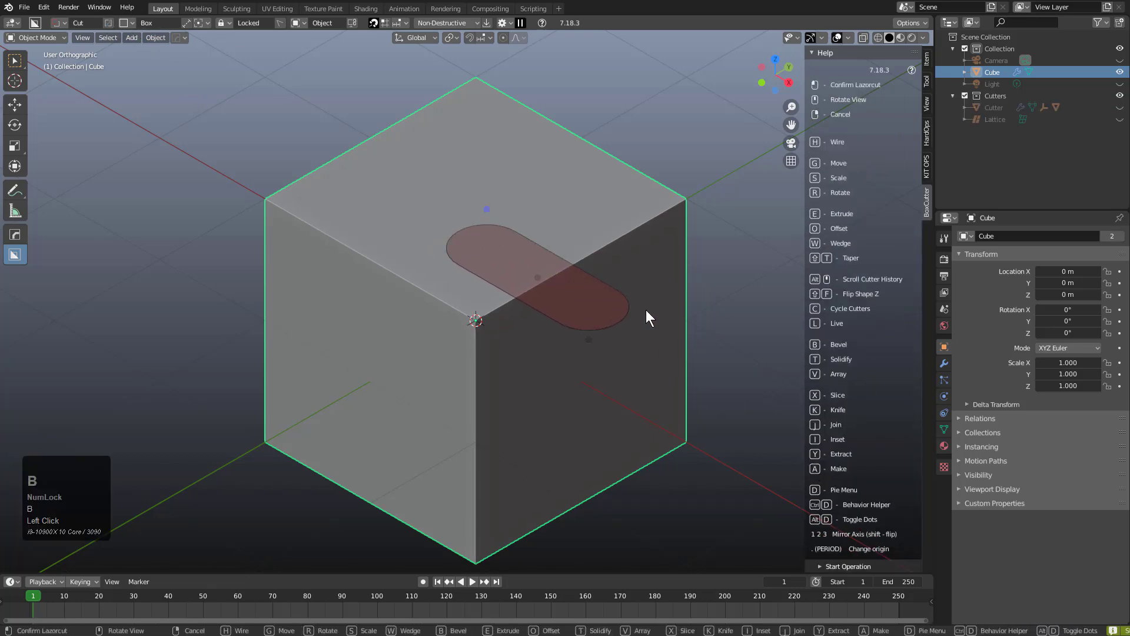
left_click_drag(536, 277, 597, 308)
- Scale the rounded slot cutter along X, then widen it along Y
middle_click_drag(597, 308, 487, 401)
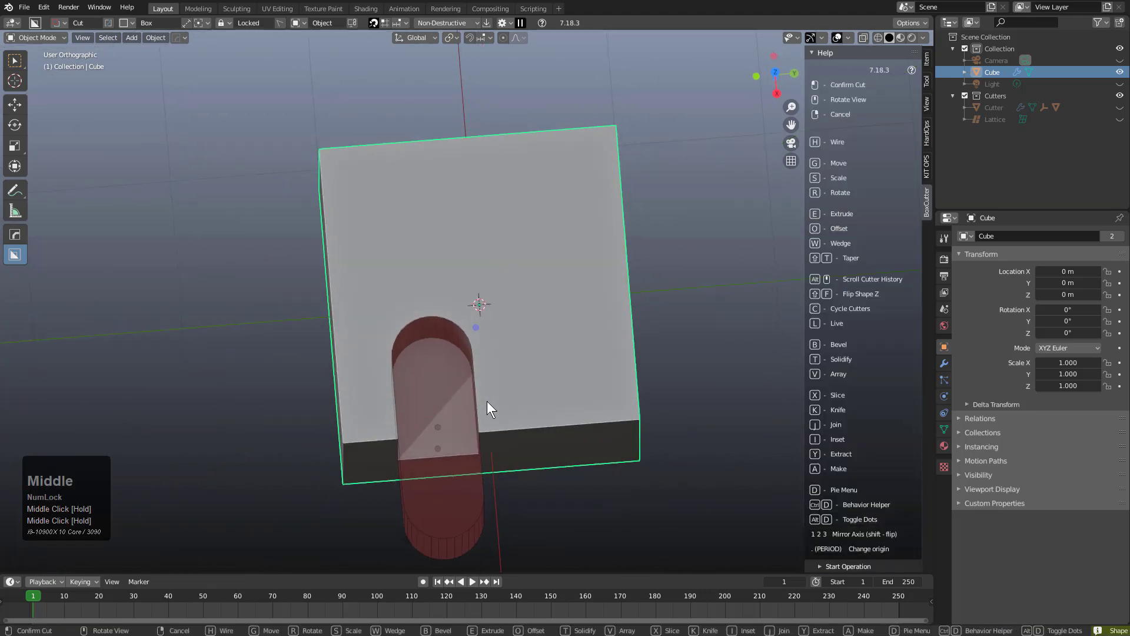
key("s")
key("x")
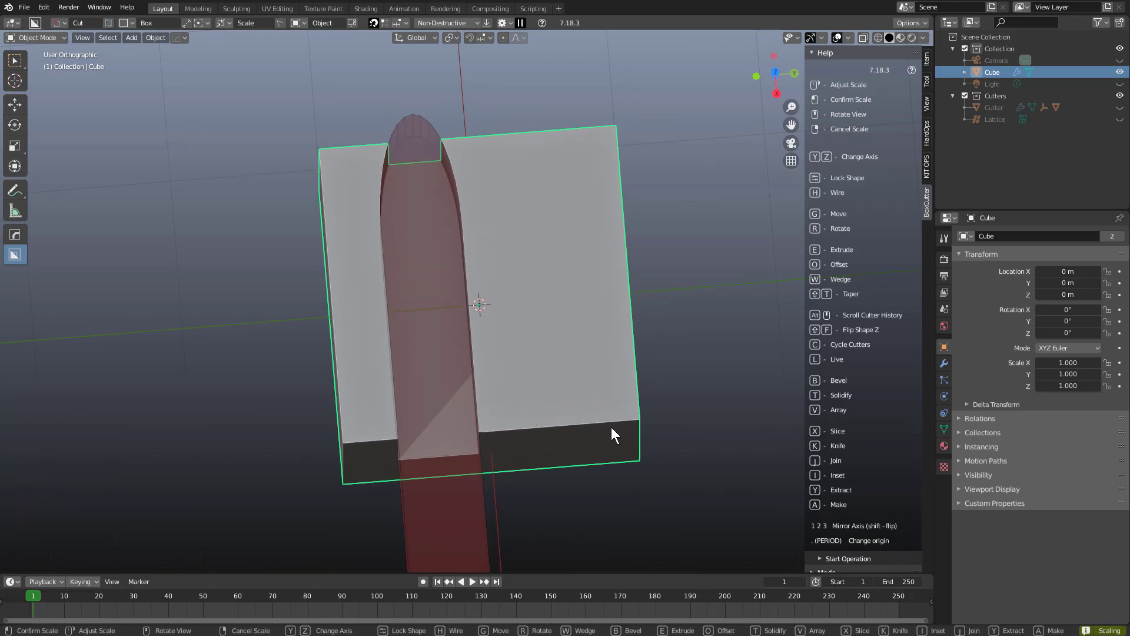
left_click(480, 389)
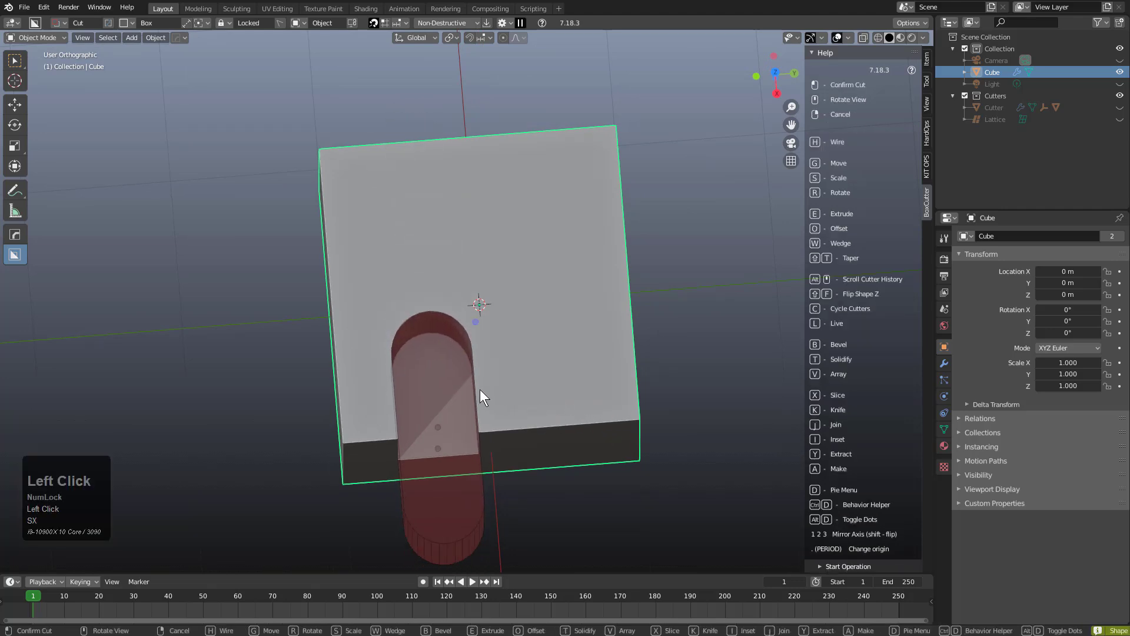
key("s")
key("y")
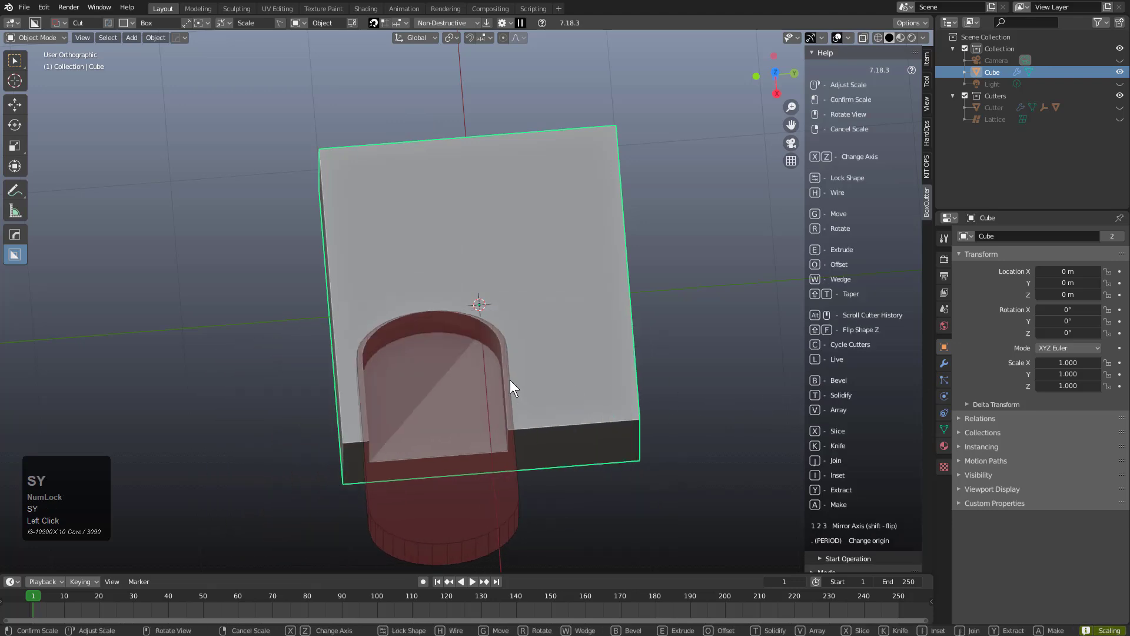
scroll(760, 386, "down", 1)
middle_click_drag(561, 385, 575, 216)
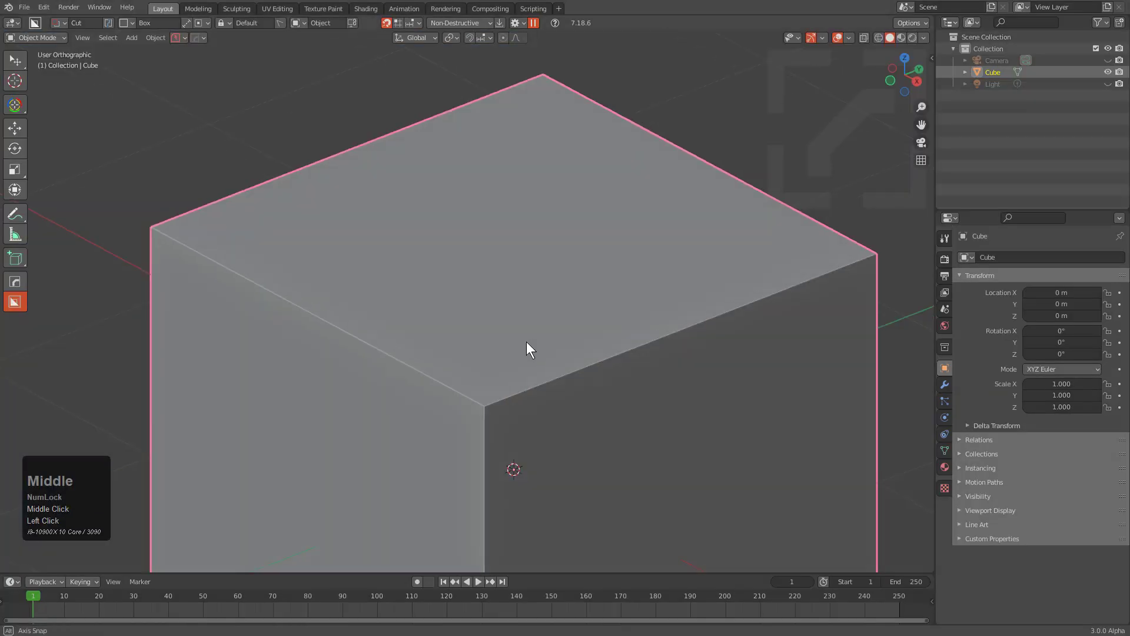
- Draw a box about 1.15 by 1.21 across the cube's upper edge, lock the shape and bevel its corners
middle_click_drag(527, 341, 453, 323)
mouse_move(453, 323)
left_mouse_down()
mouse_move(644, 329)
mouse_move(881, 307)
mouse_move(794, 283)
mouse_move(820, 286)
left_mouse_up()
key("Tab")
key("b")
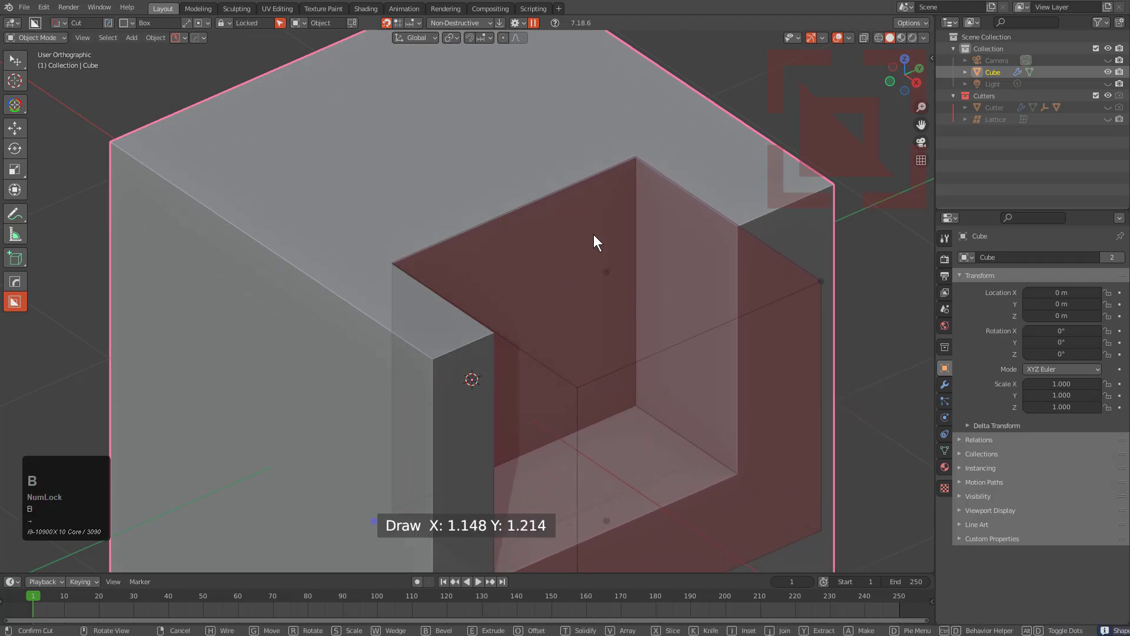
left_click(654, 268)
- Scale the bevelled box cutter along Y and X into a long narrow slot and inspect the shape
middle_click_drag(654, 272, 555, 255)
key("s")
key("x")
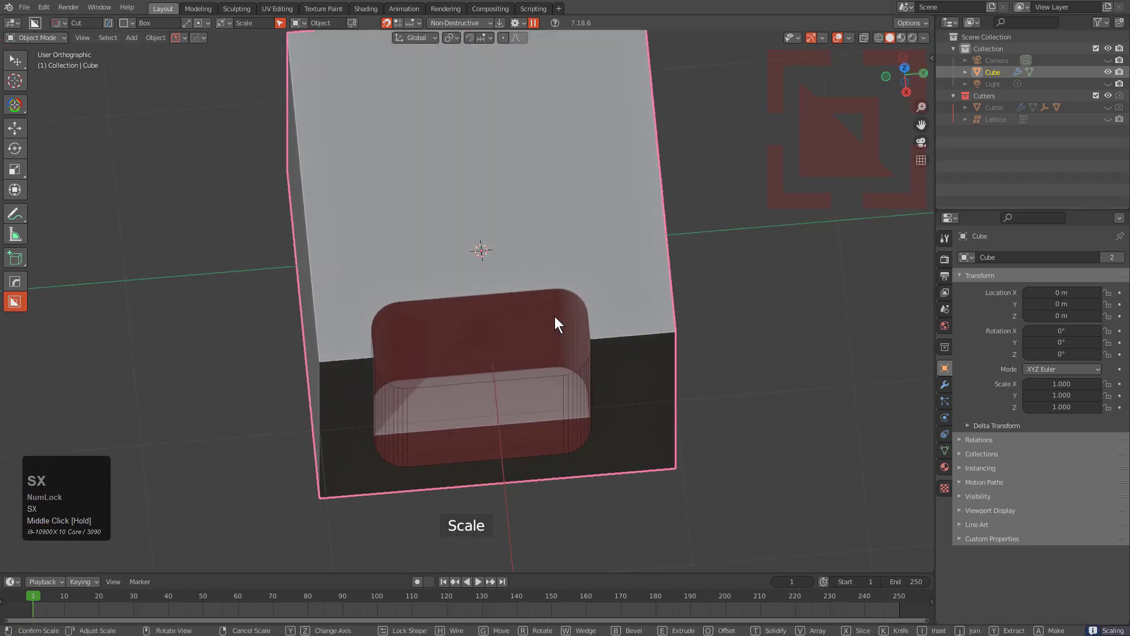
key("y")
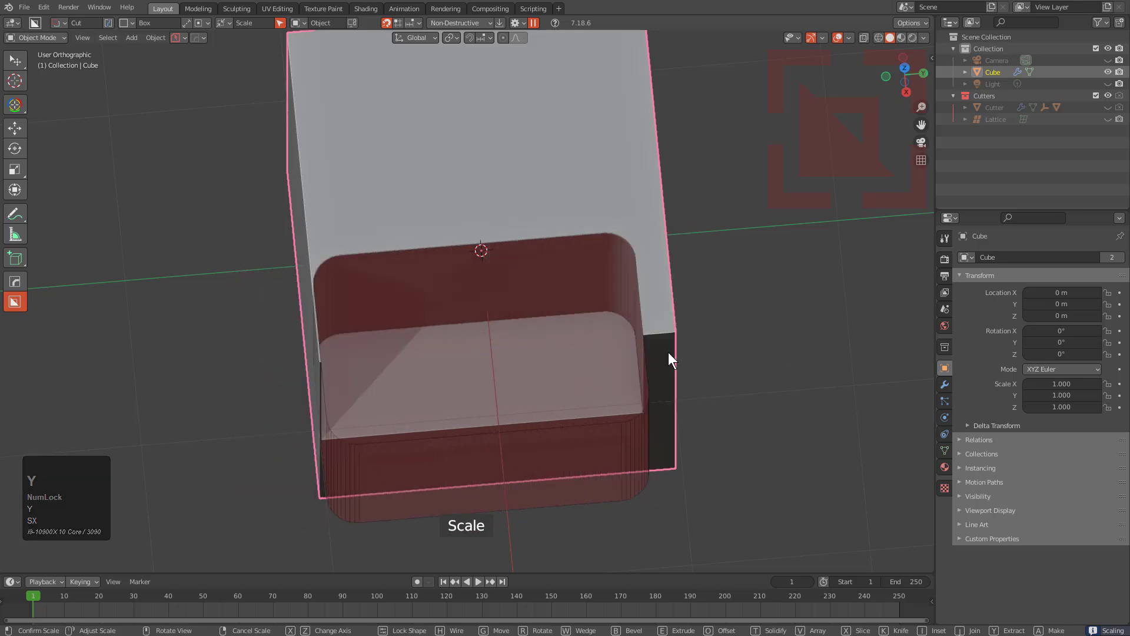
key("x")
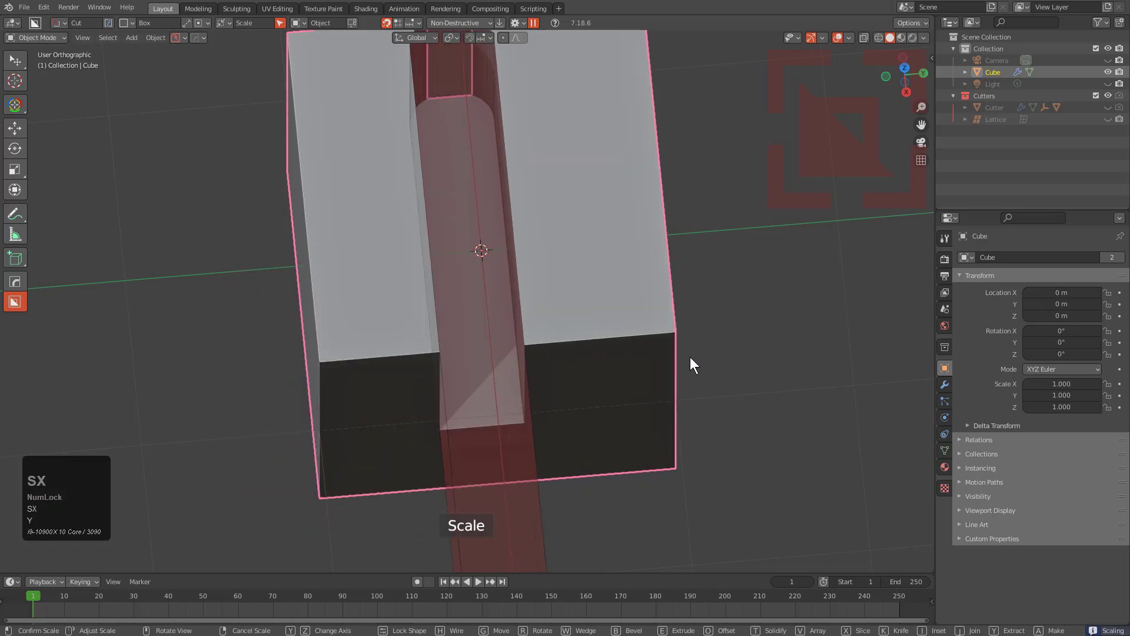
left_click(630, 360)
middle_click_drag(629, 360, 497, 280)
scroll(556, 277, "up", 4)
scroll(510, 191, "down", 1)
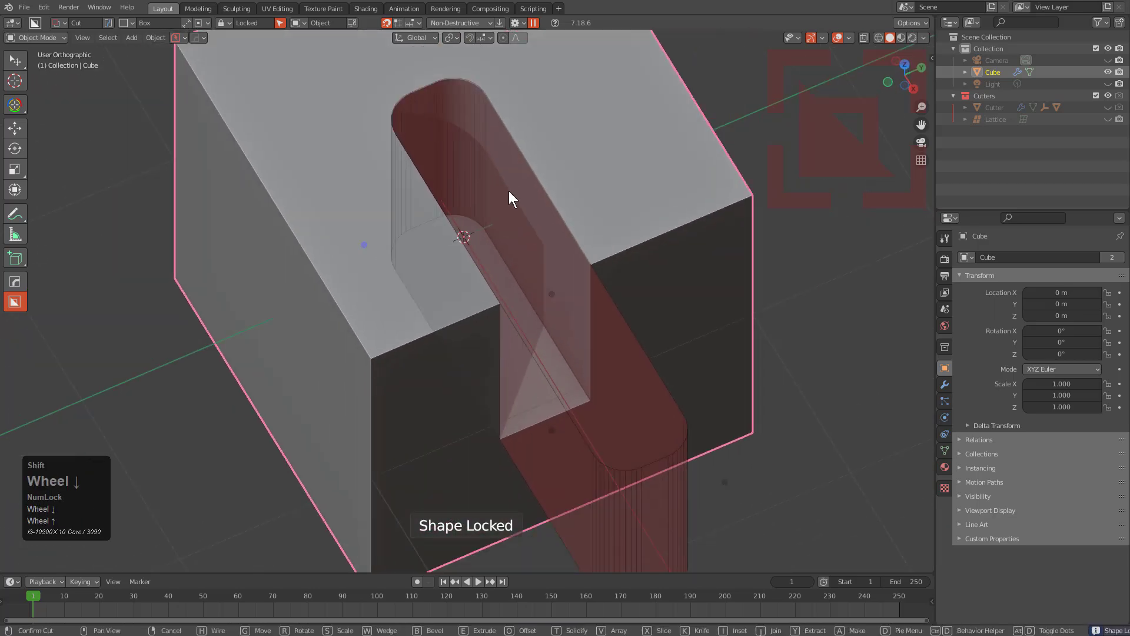
middle_click_drag(509, 191, 506, 235, "shift")
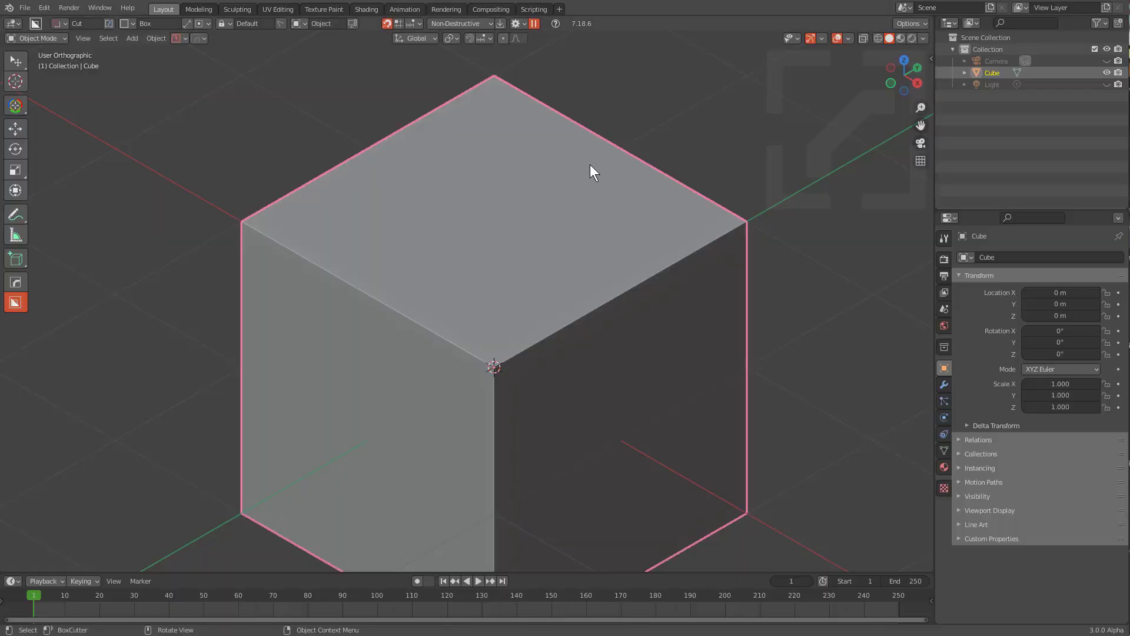
- Cut a box notch 0.392 deep into the far corner of the cube's upper edge
left_click_drag(618, 260, 801, 215)
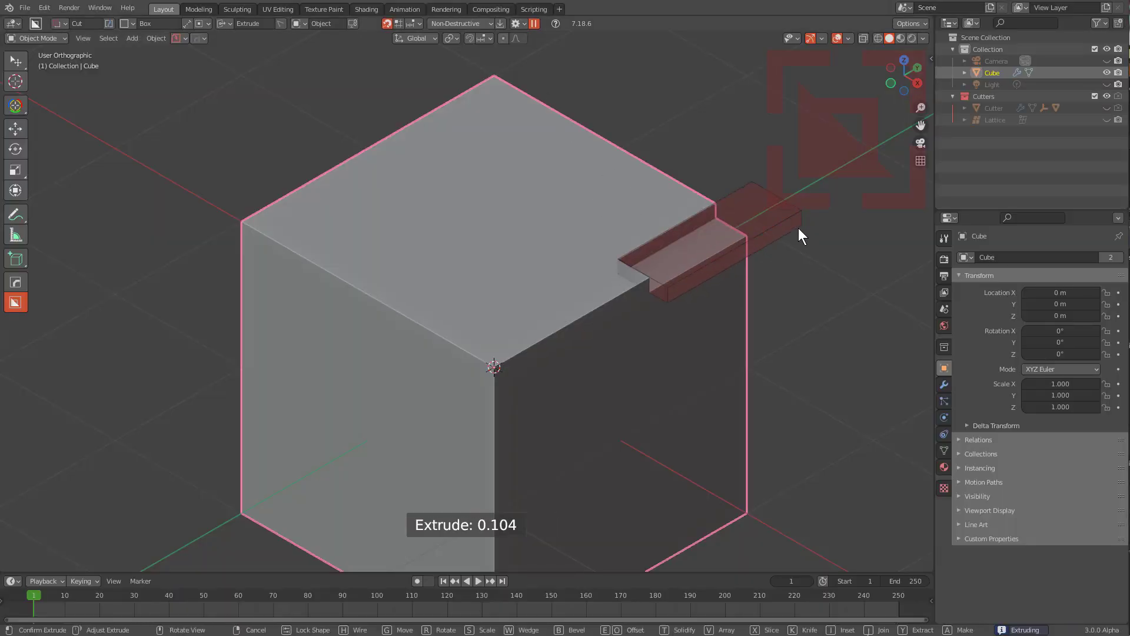
left_click(800, 280)
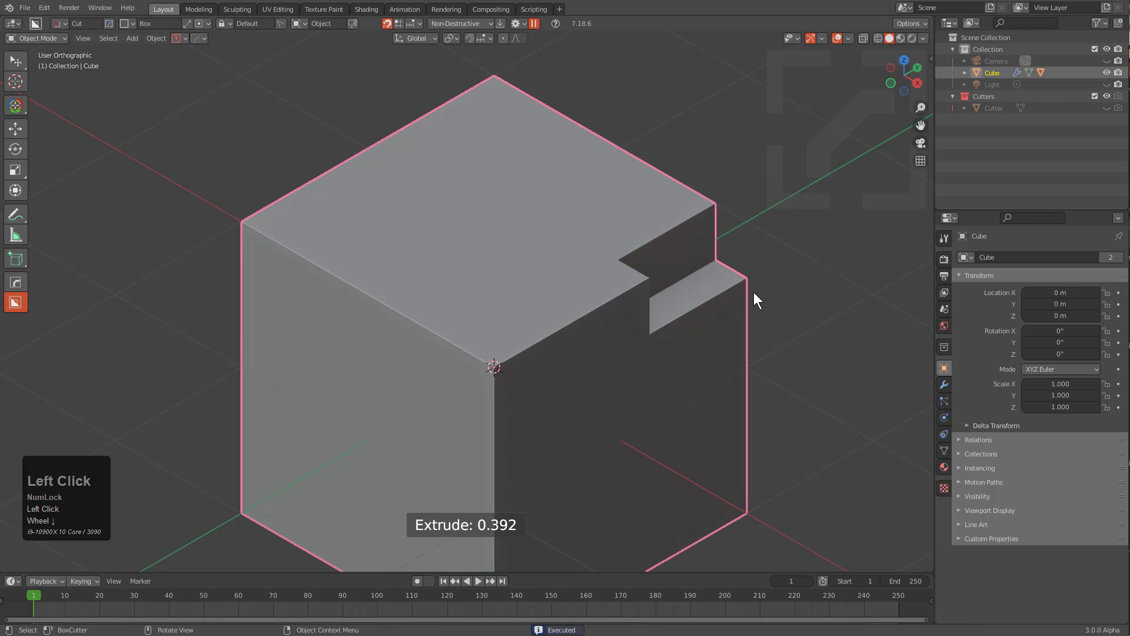
- Set the BoxCutter display fade-out time to 1500
left_click(519, 28)
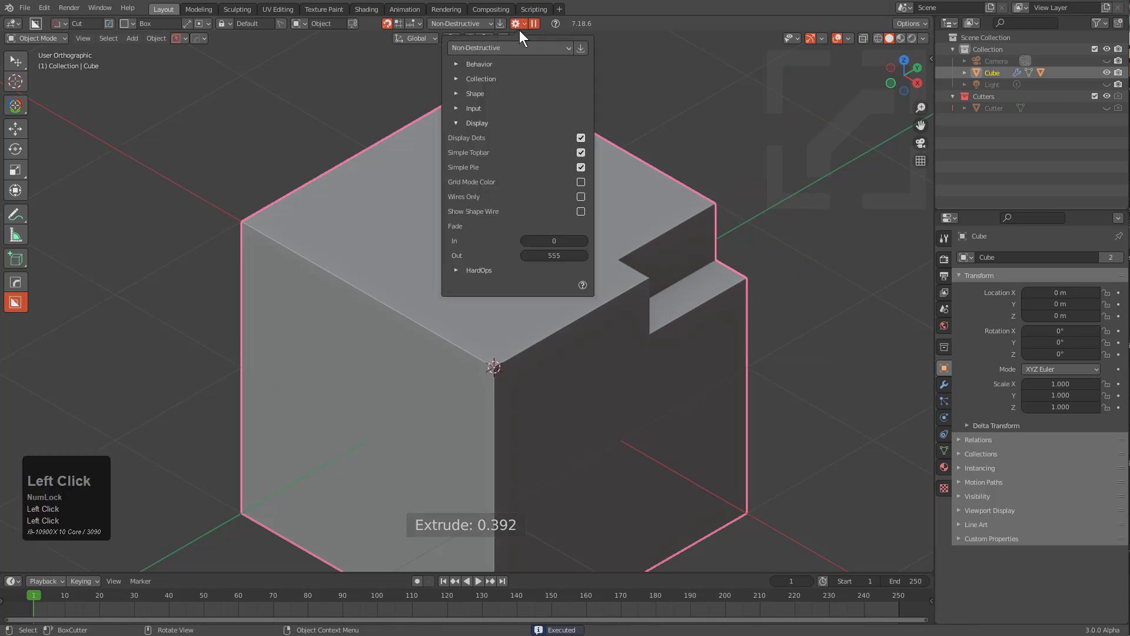
left_click(554, 255)
type("555")
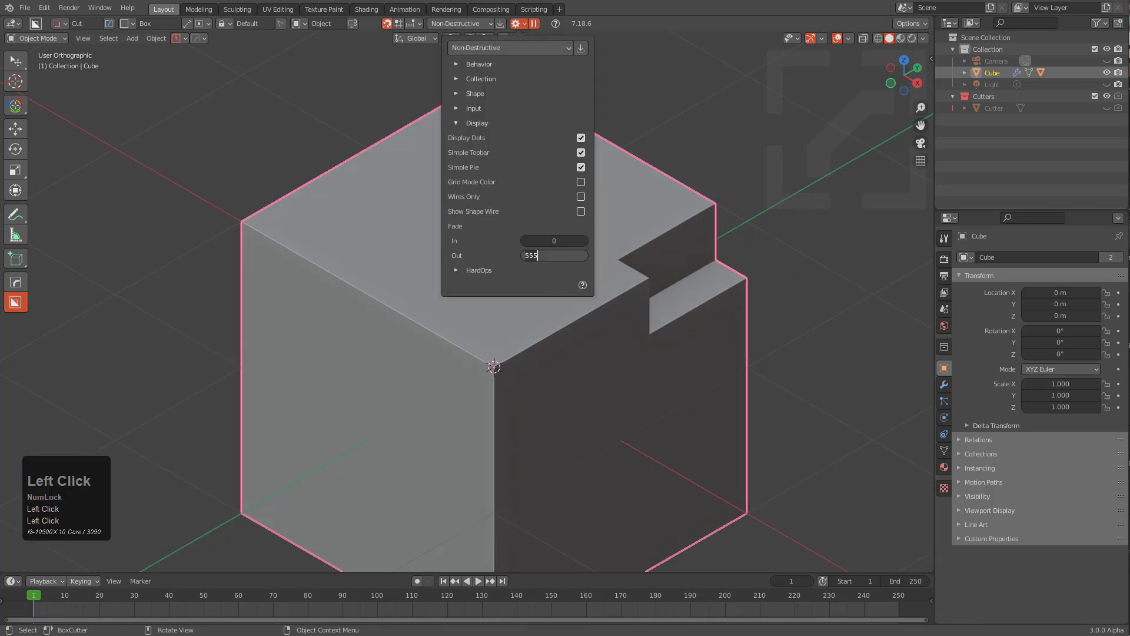
key("BackSpace")
key("BackSpace")
key("BackSpace")
type("1500")
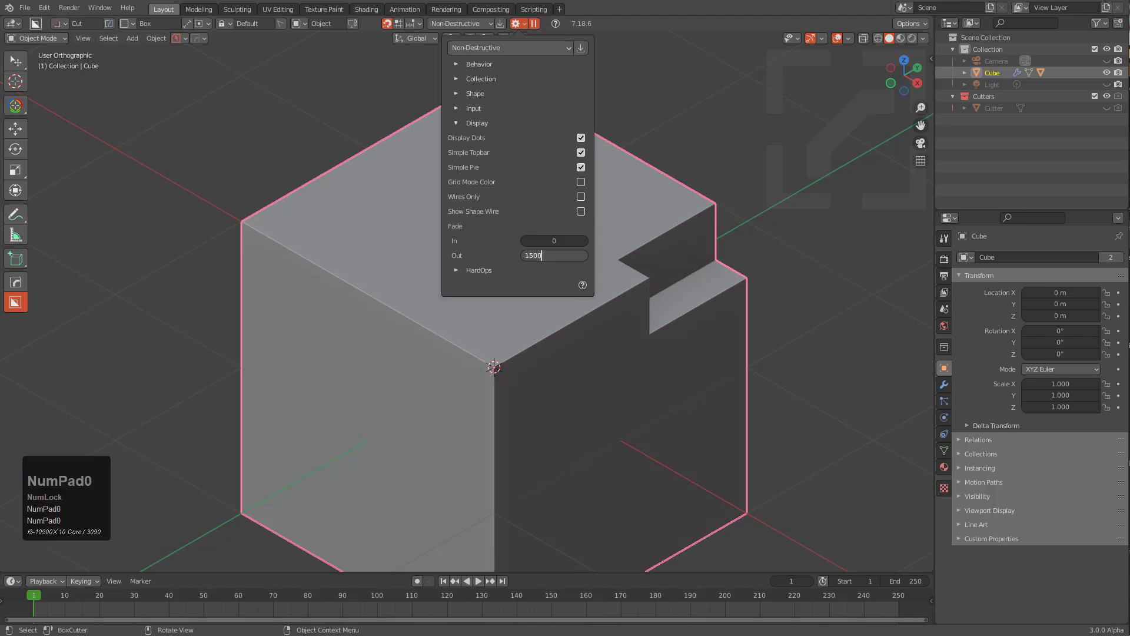
key("KP_Enter")
- Cut two box notches beside the corner notch and a channel extruded 2.015 along the adjacent side below the top face
left_click_drag(584, 261, 717, 265)
left_click(716, 298)
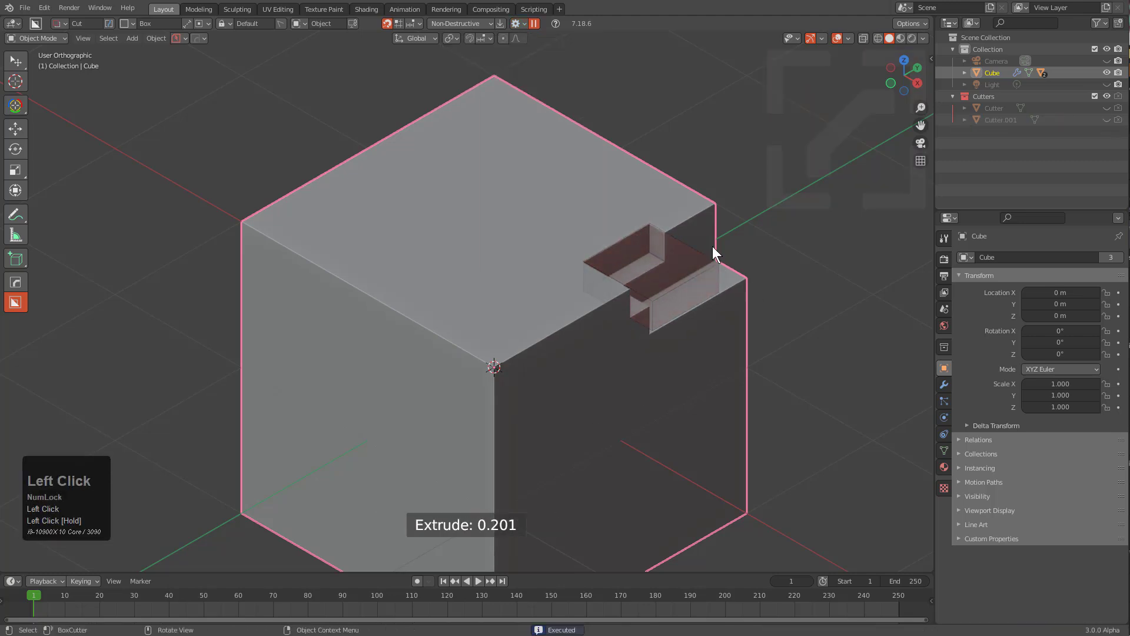
mouse_move(597, 283)
left_mouse_down()
mouse_move(570, 395)
mouse_move(470, 498)
left_mouse_up()
left_click(132, 283)
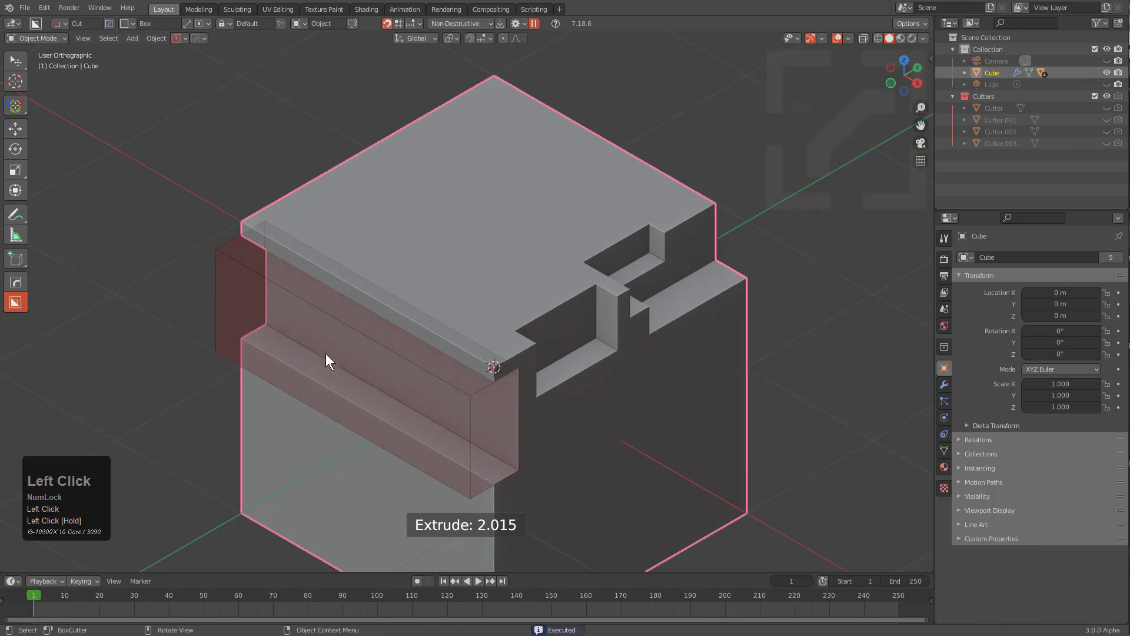
- Lazorcut two boxes along the top edge above the channel, about 0.28 by 0.84 and 0.22 by 0.46
left_click_drag(377, 275, 448, 356)
left_click(448, 356)
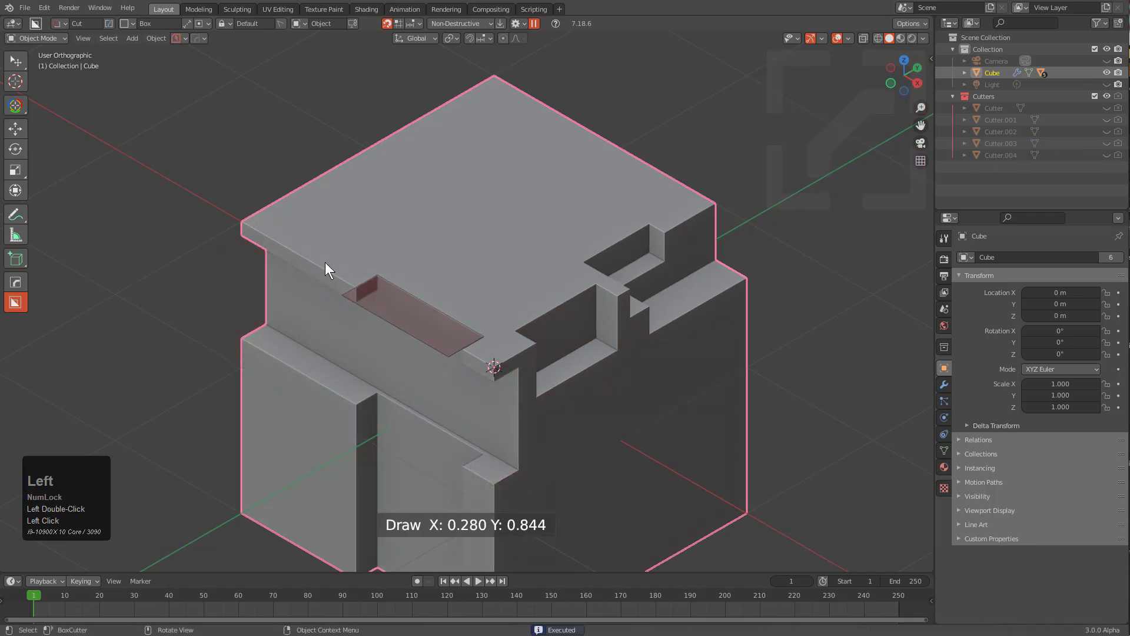
left_click_drag(314, 257, 322, 275)
left_click(323, 275)
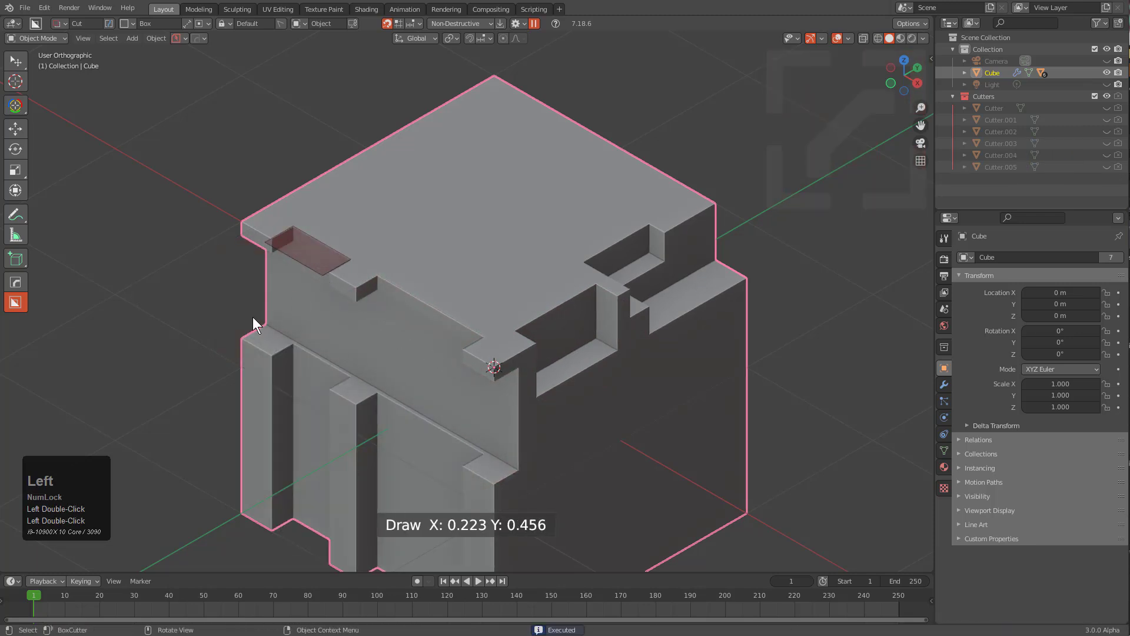
- Lazorcut a box about 0.51 by 0.36 on the top edge and cut another box 1.105 deep beside it
left_click_drag(415, 275, 396, 336)
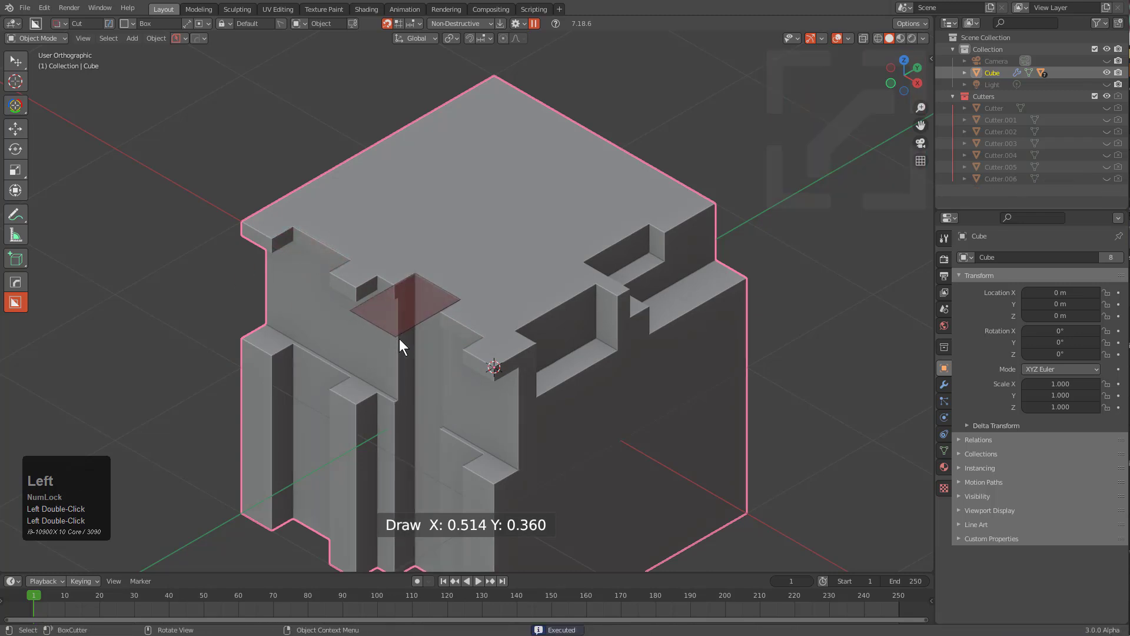
left_click_drag(417, 285, 418, 283)
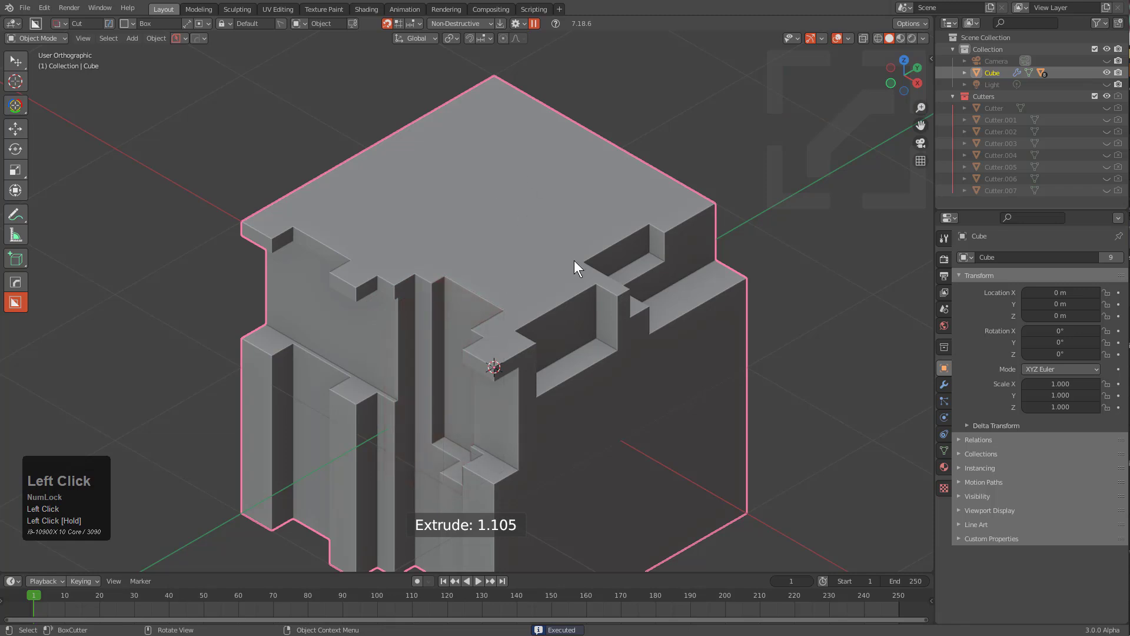
- Set the BoxCutter display fade-out time to 123
left_click(516, 23)
left_click(550, 256)
type("123")
key("KP_Enter")
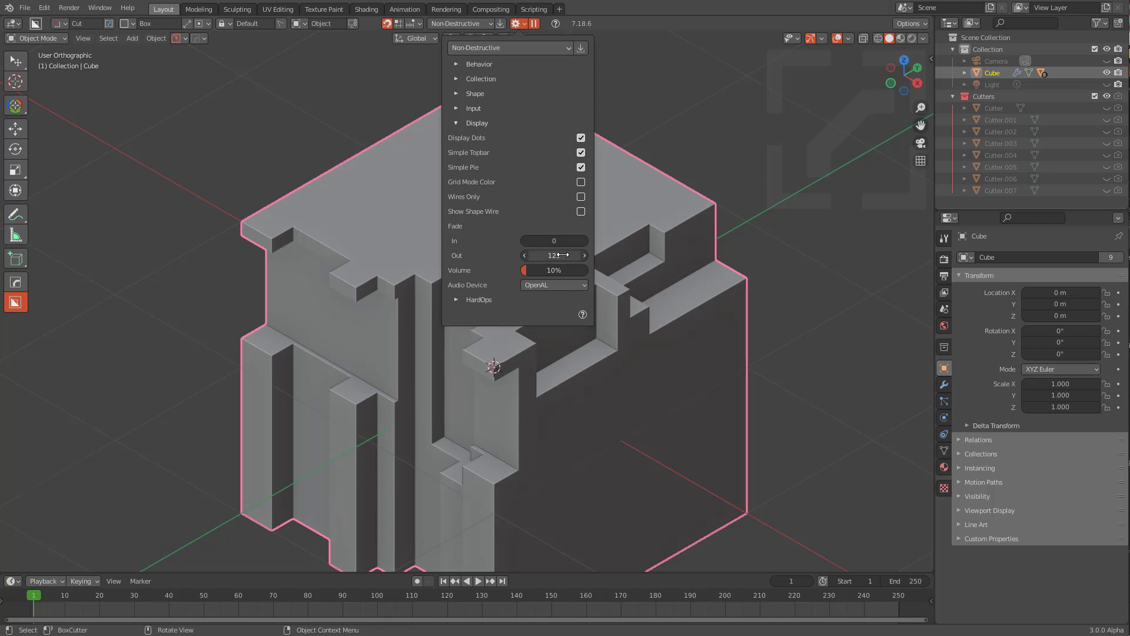
- Cut two box notches into the dark side, one at the top face's corner and one on the ledge below it
mouse_move(668, 212)
left_mouse_down()
mouse_move(719, 209)
mouse_move(716, 230)
left_mouse_up()
left_click(704, 285)
left_click_drag(671, 312, 730, 298)
left_click(671, 388)
- Cut three boxes in a row below the dark side's notches, the first about 0.46 deep and the last 0.312 deep
left_click_drag(601, 349, 585, 408)
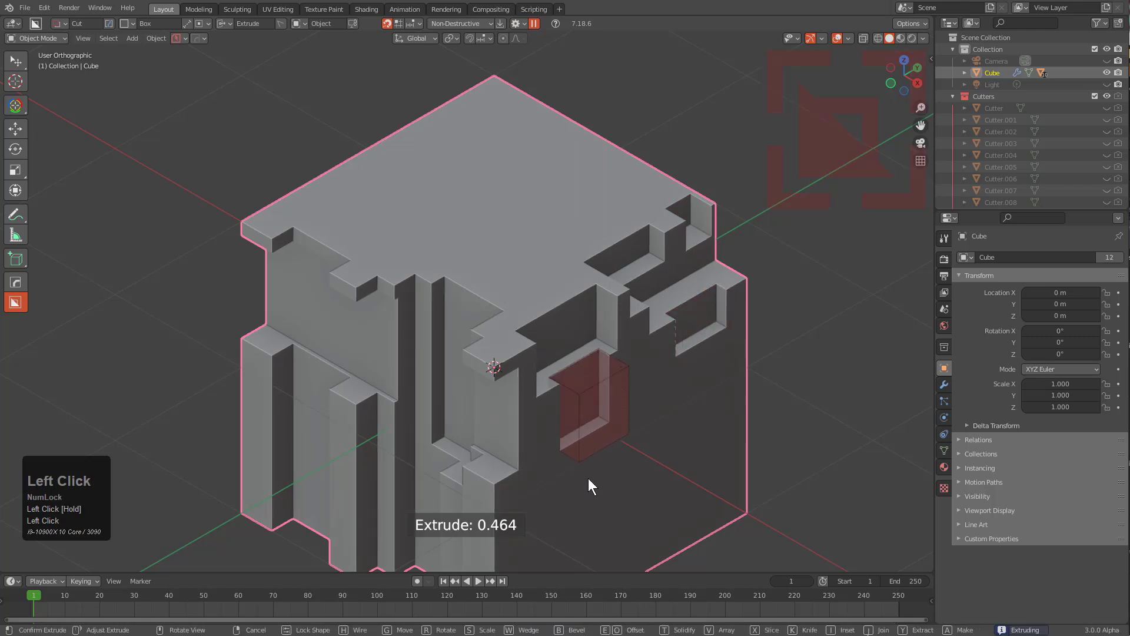
left_click_drag(623, 373, 670, 426)
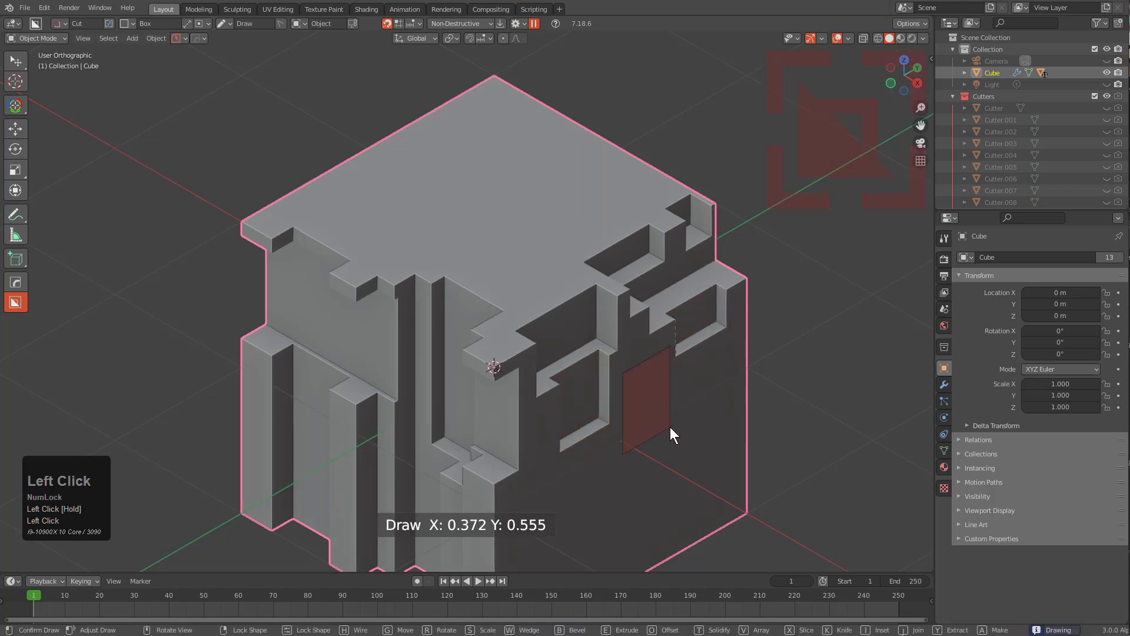
left_click(697, 390)
mouse_move(680, 372)
left_mouse_down()
mouse_move(756, 425)
mouse_move(737, 408)
left_mouse_up()
left_click(724, 391)
- Set the BoxCutter audio device to WASAPI
key("d")
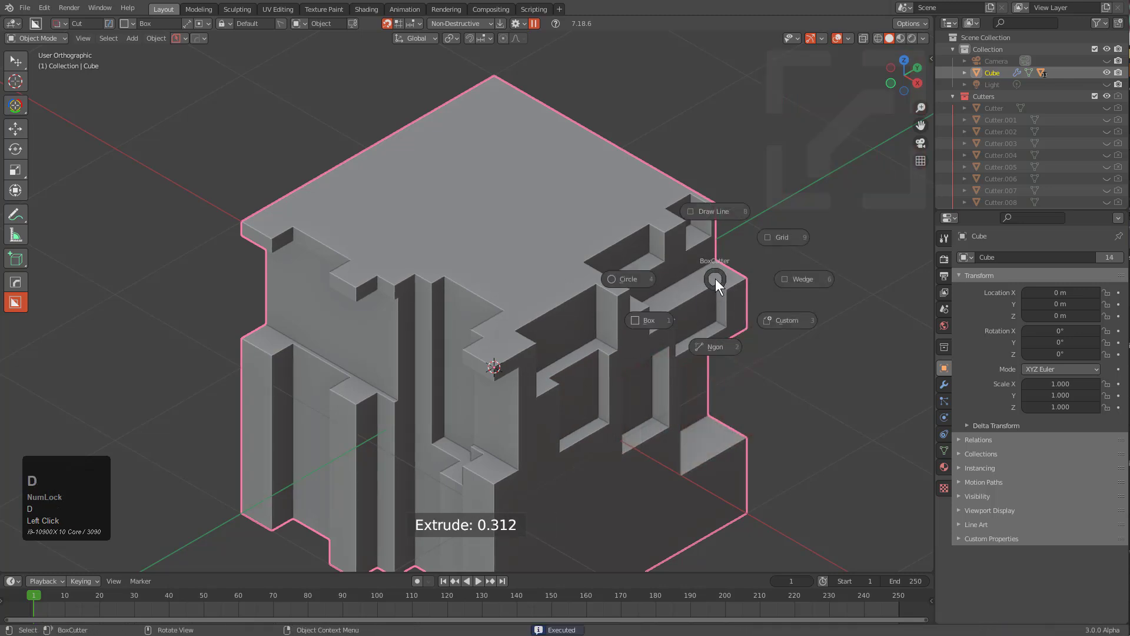
left_click(519, 23)
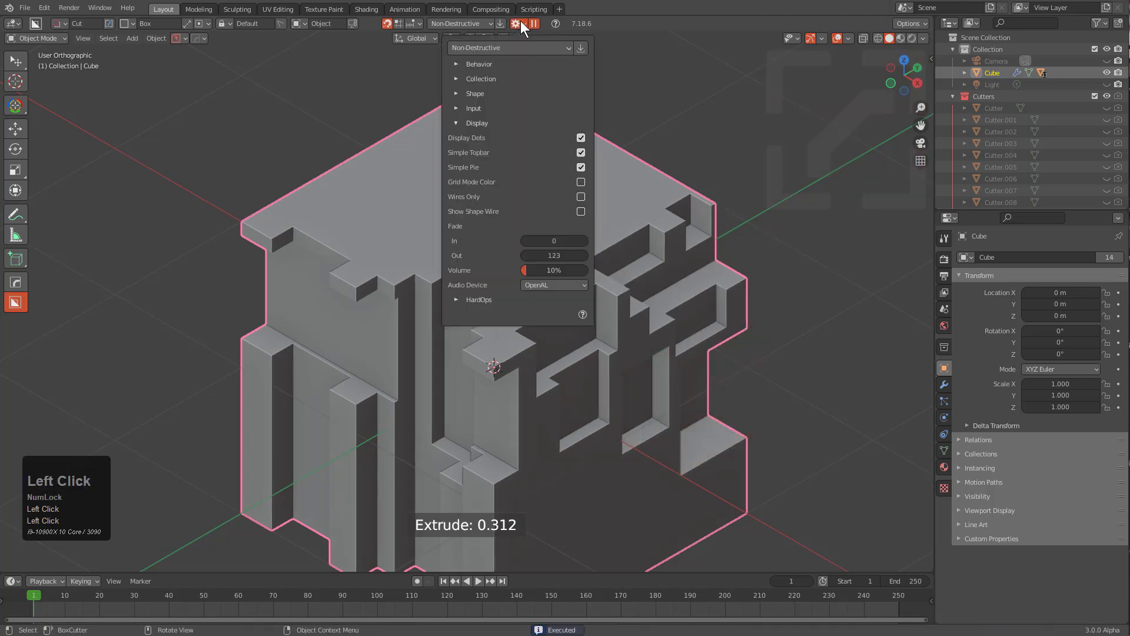
left_click(551, 283)
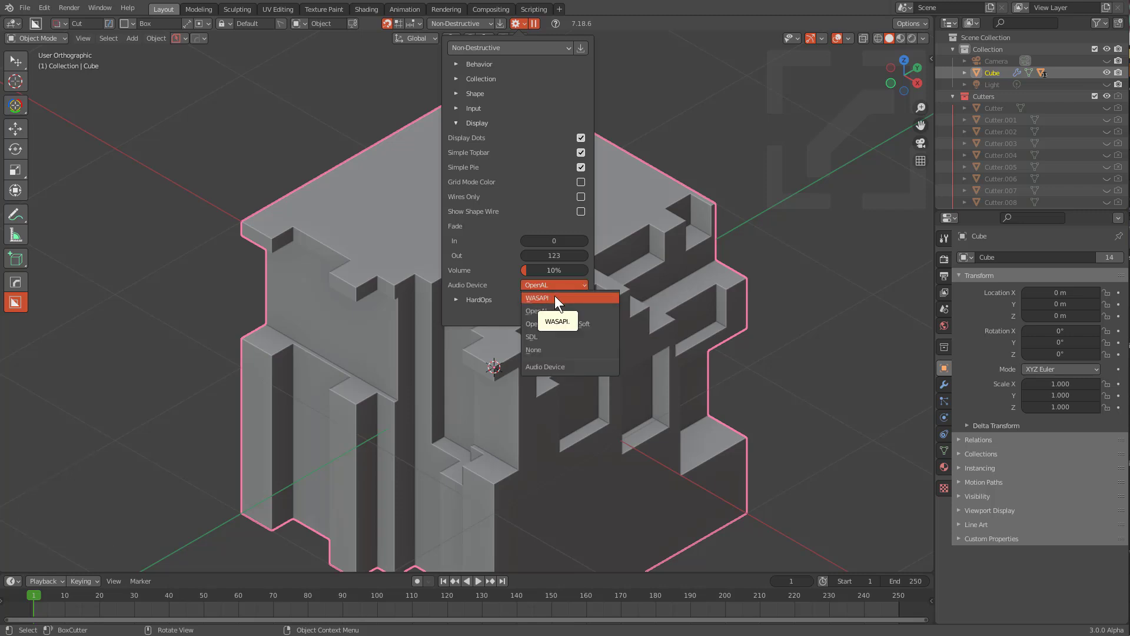
left_click(555, 296)
- Cut small boxes into the top face along its far and near edges, extruding the last one 0.427
left_click_drag(706, 165, 702, 204)
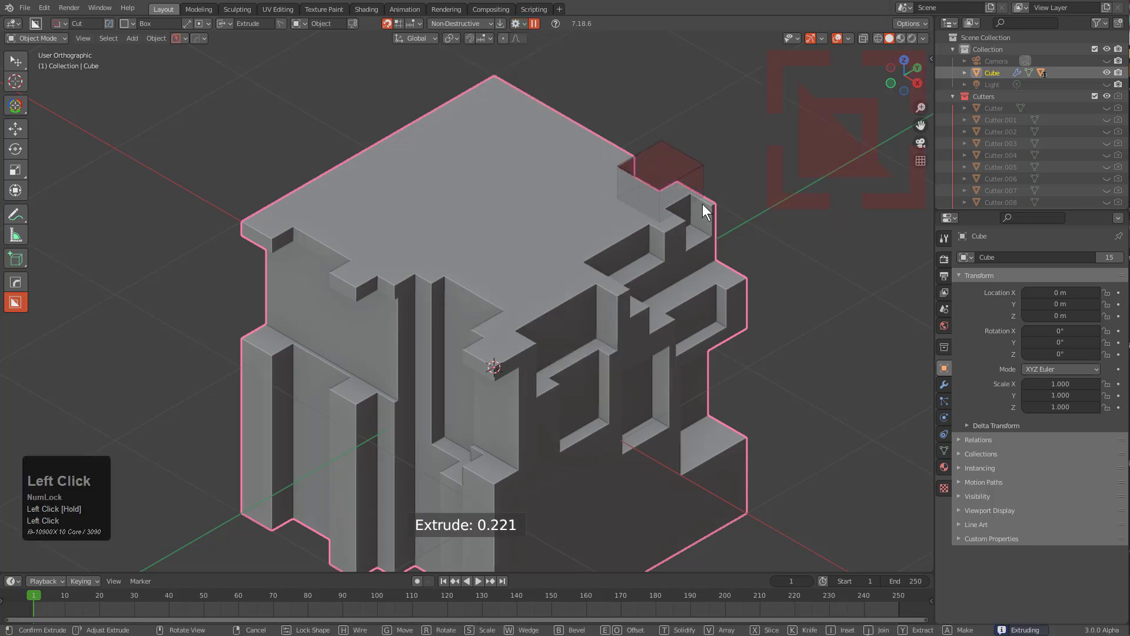
left_click(612, 262)
left_click_drag(484, 281, 459, 306)
left_click(452, 360)
mouse_move(349, 227)
left_mouse_down()
mouse_move(326, 256)
mouse_move(317, 299)
left_mouse_up()
left_click(318, 299)
left_click_drag(312, 226, 289, 313)
left_click(348, 248)
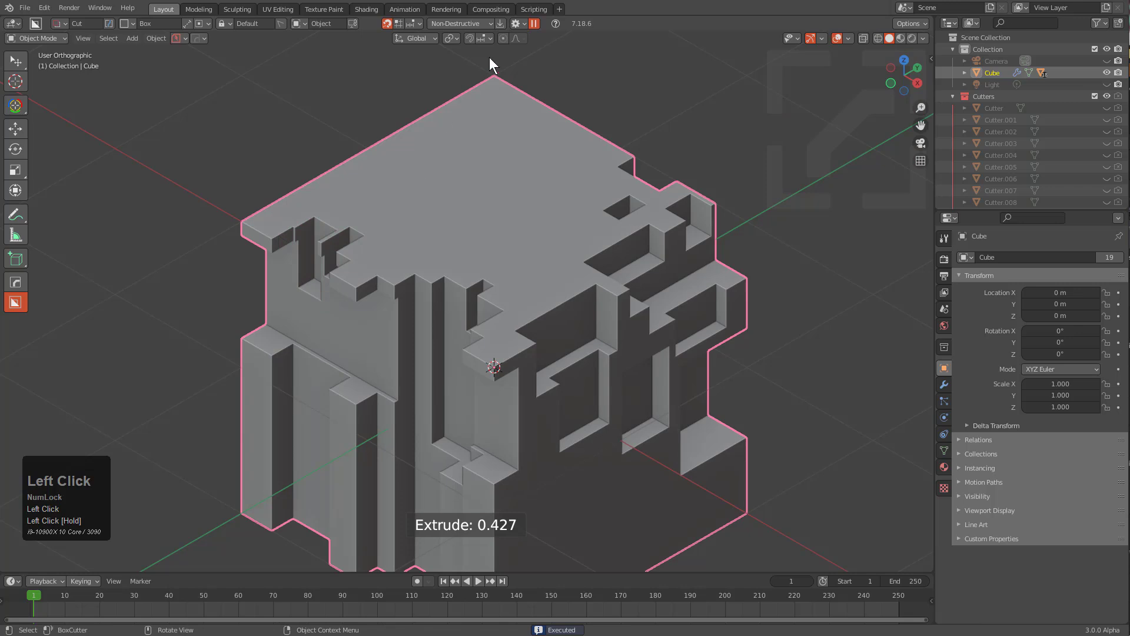
- Set the BoxCutter audio device back to OpenAL
left_click(517, 25)
left_click(534, 285)
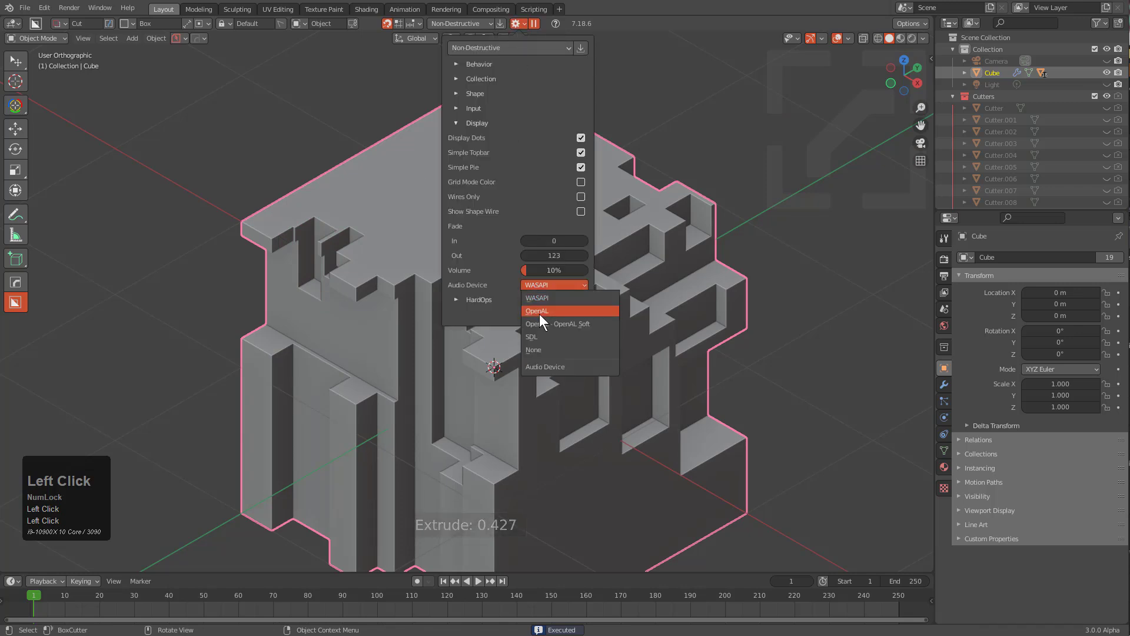
left_click(540, 312)
- Draw two more box cuts on the top face, one at its far edge and one across its middle
mouse_move(531, 103)
left_mouse_down()
mouse_move(627, 149)
mouse_move(638, 134)
left_mouse_up()
left_click(624, 181)
mouse_move(584, 221)
left_mouse_down()
mouse_move(531, 302)
mouse_move(580, 324)
mouse_move(550, 358)
mouse_move(495, 369)
left_mouse_up()
left_click(542, 317)
left_click(523, 351)
left_click(542, 342)
left_click(429, 273)
left_click(495, 562)
left_click(518, 24)
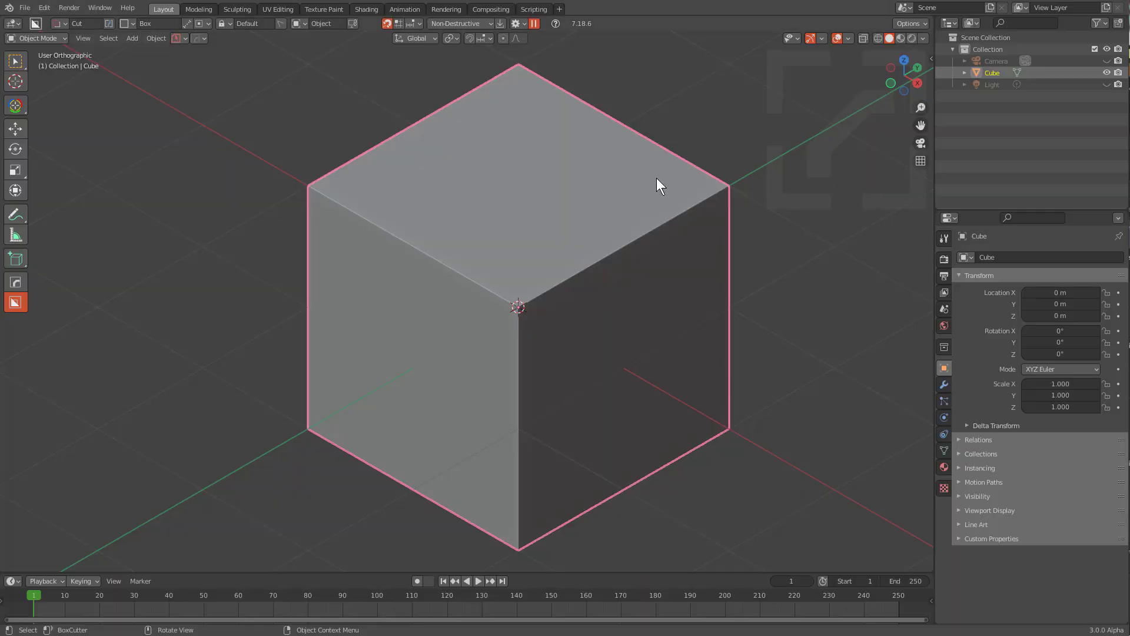
- Activate the Select Box tool in Object Mode, enter Edit Mode on the cube and activate BoxCutter there
left_click(15, 62)
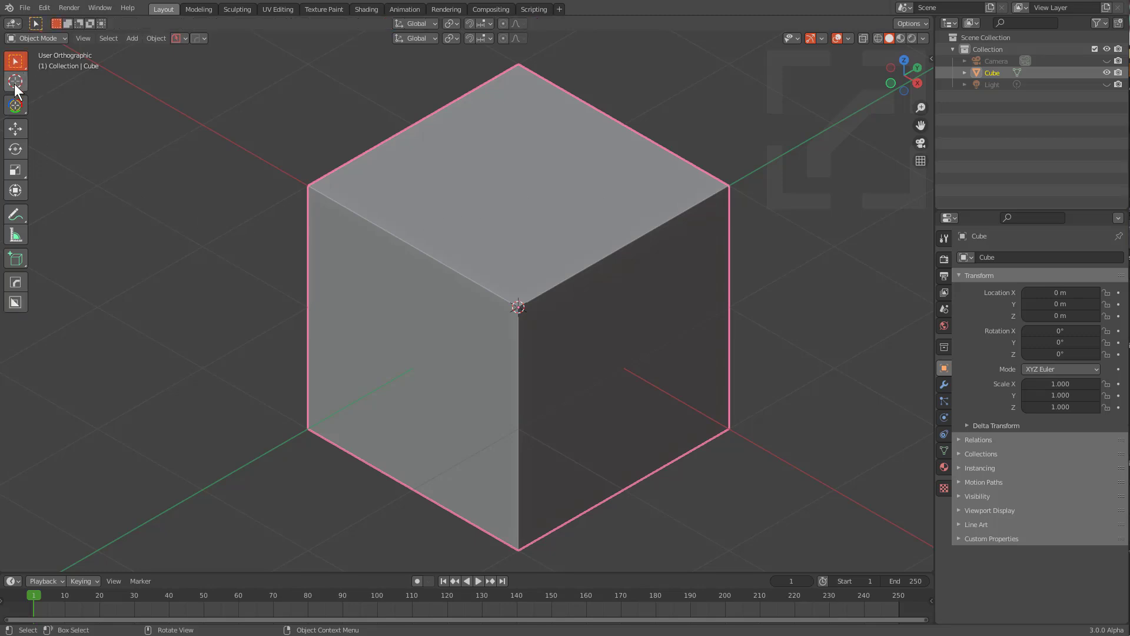
left_click(15, 301)
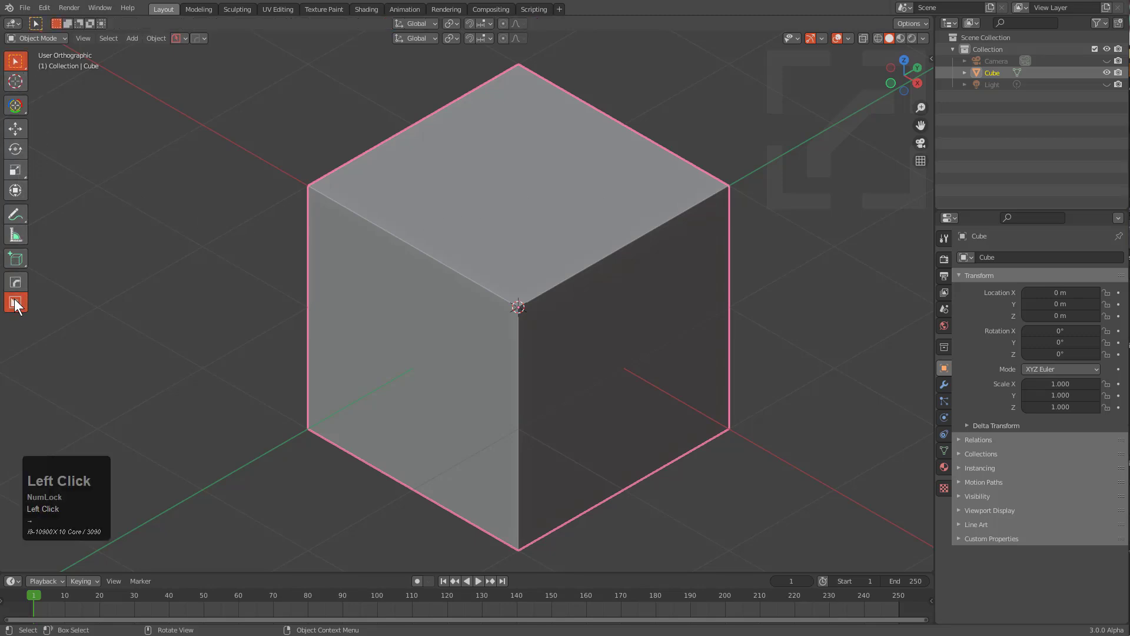
key("w")
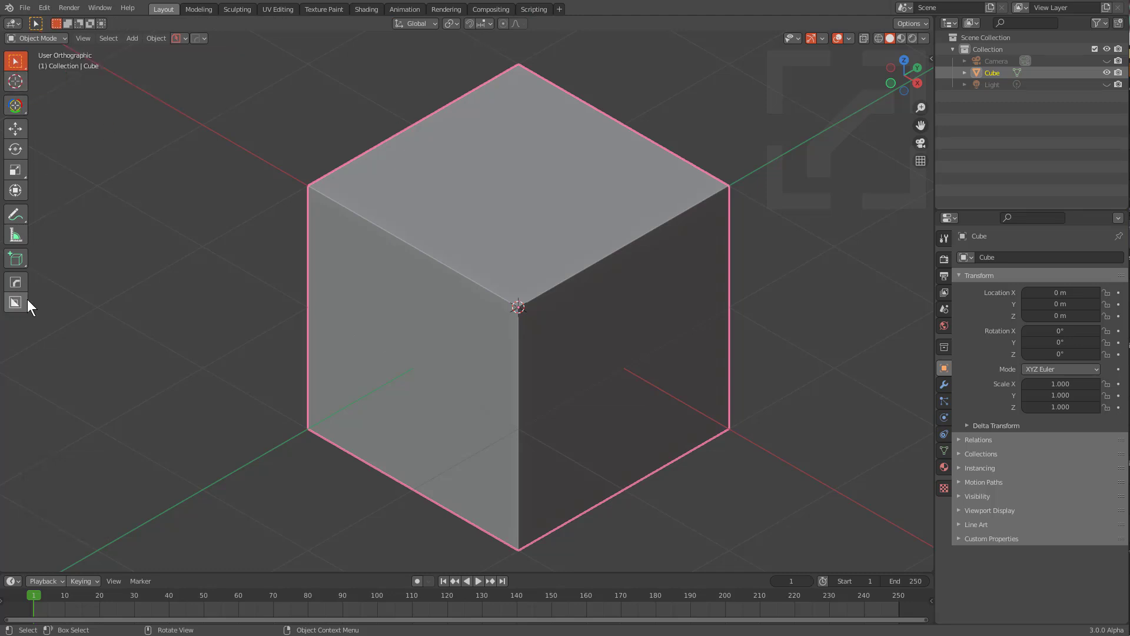
key("Tab")
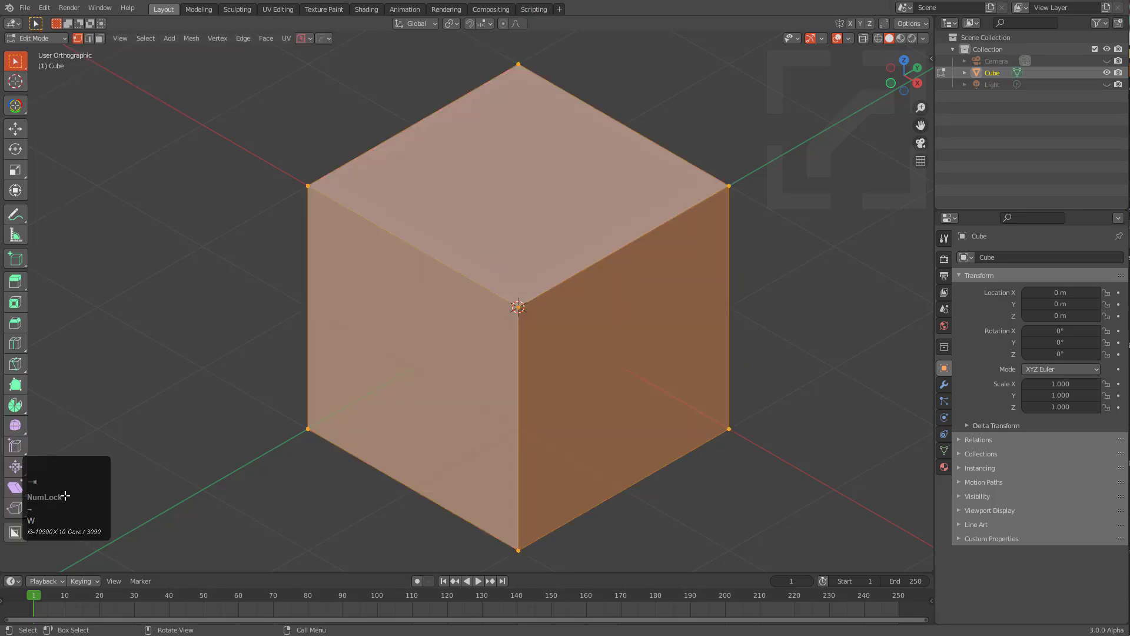
key("w")
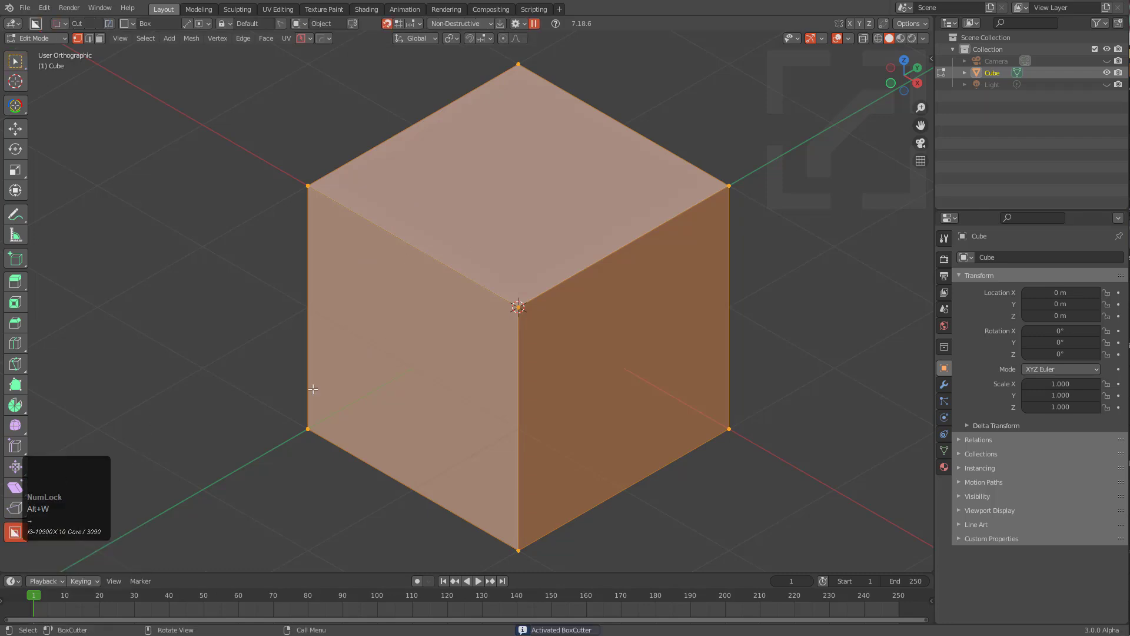
- Switch the cube between Object Mode and Edit Mode to compare the active tool in each, ending in Edit Mode
key("Tab")
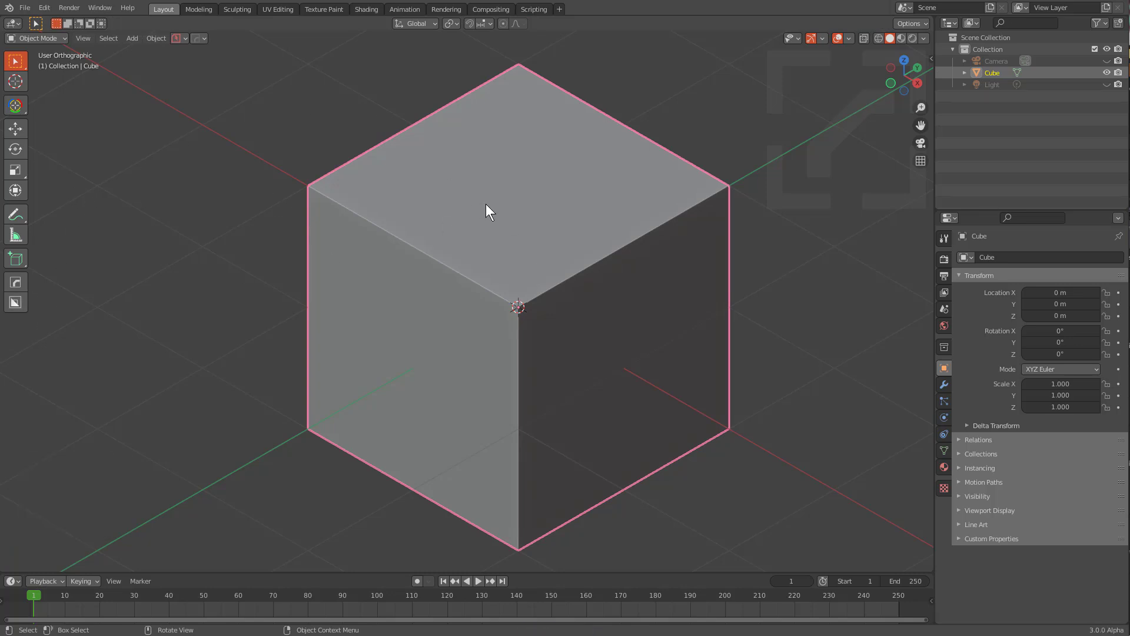
key("Tab")
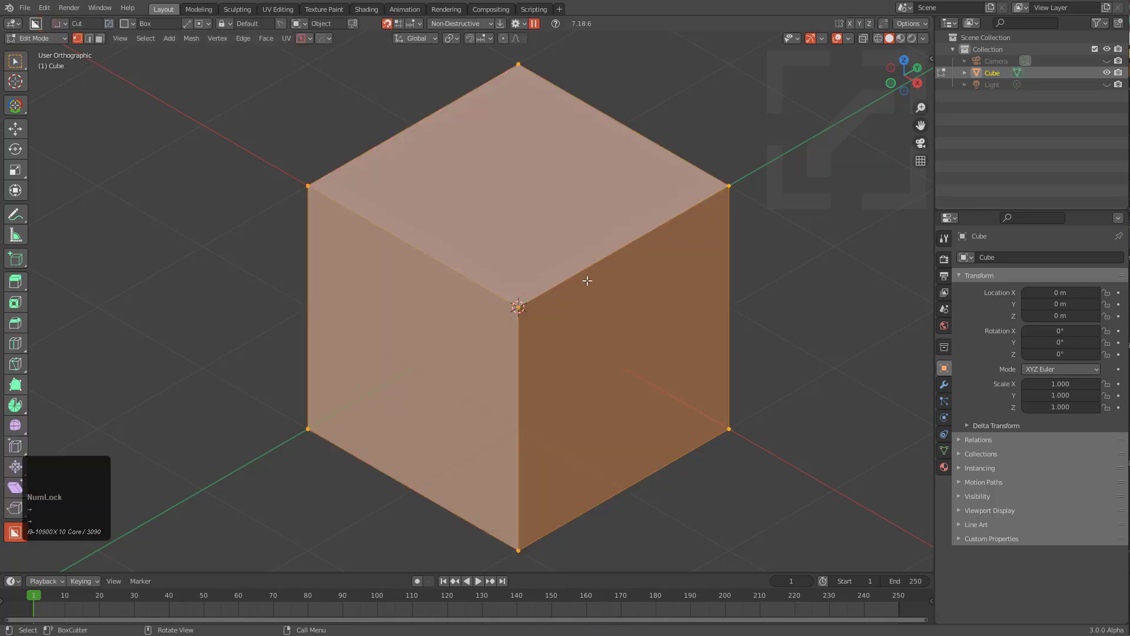
key("Tab")
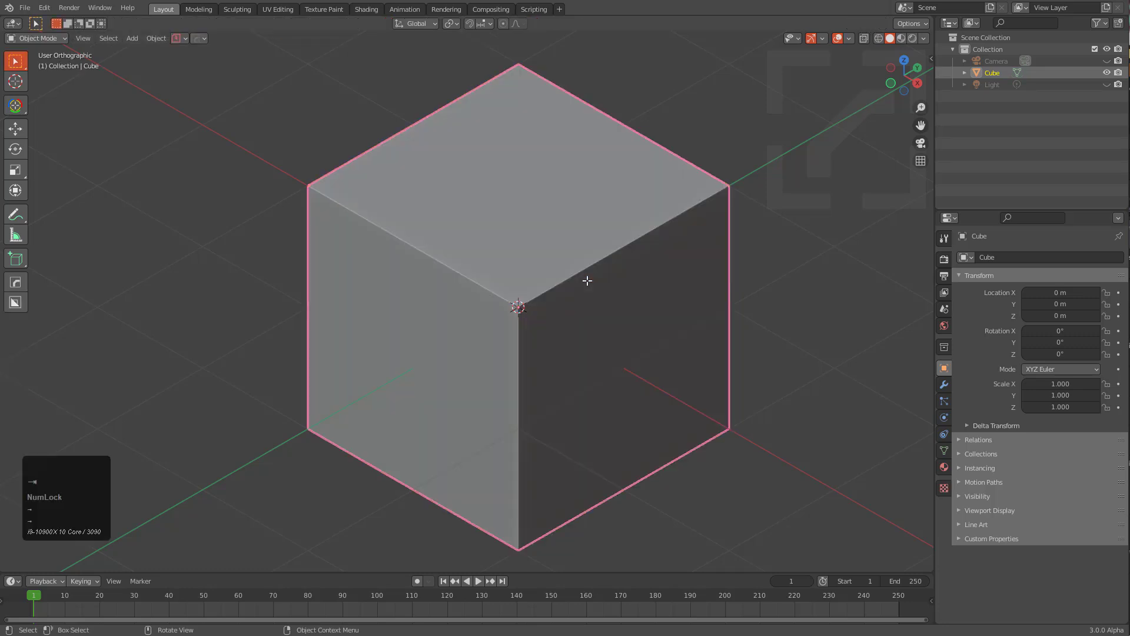
key("Tab")
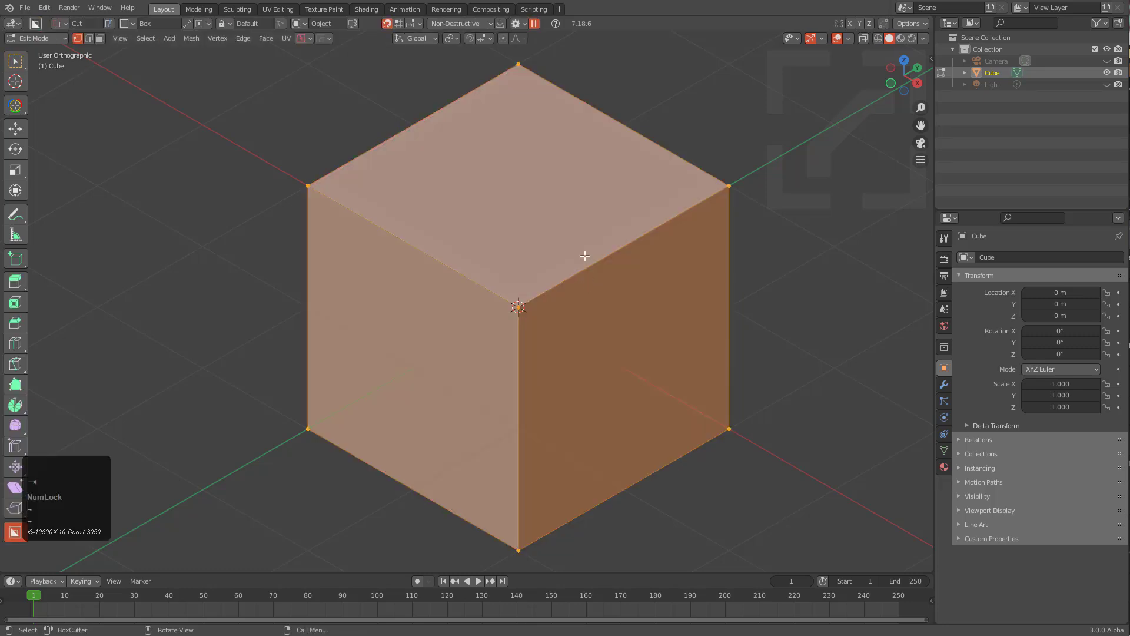
- Set BoxCutter's Edit Mode behavior to Destructive, return to Object Mode and activate BoxCutter
left_click(466, 27)
left_click(457, 44)
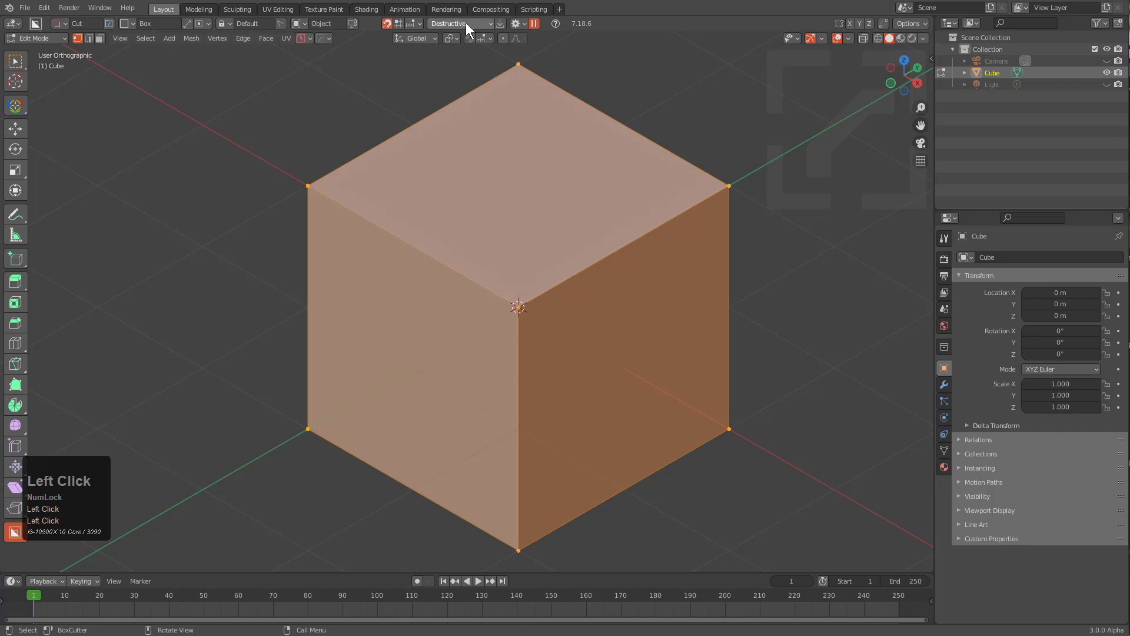
key("Tab")
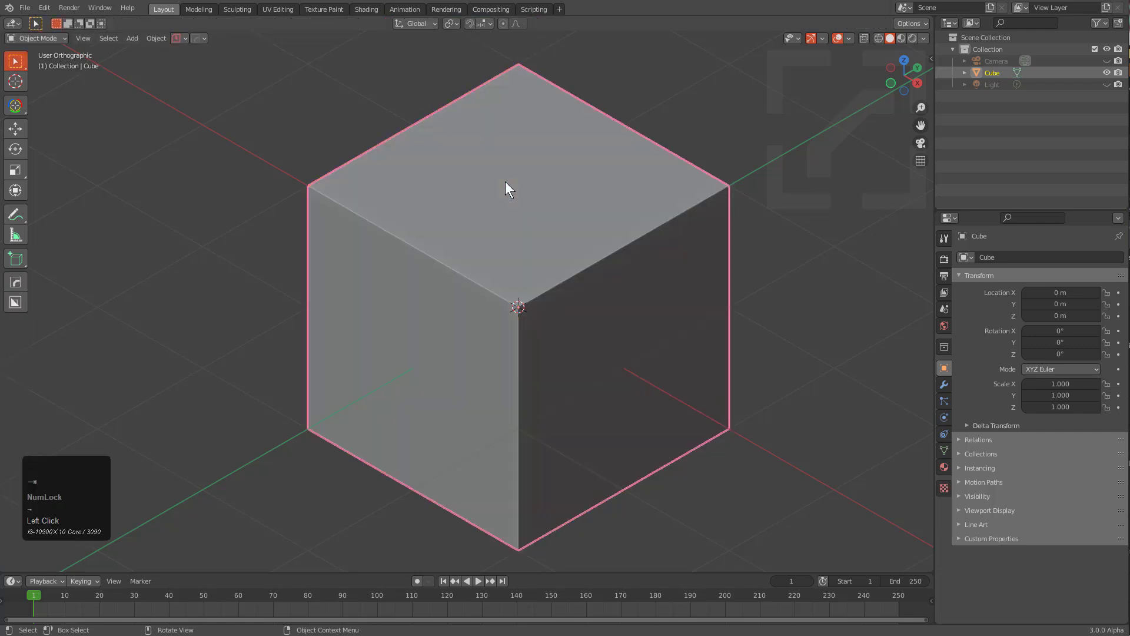
key("alt+w")
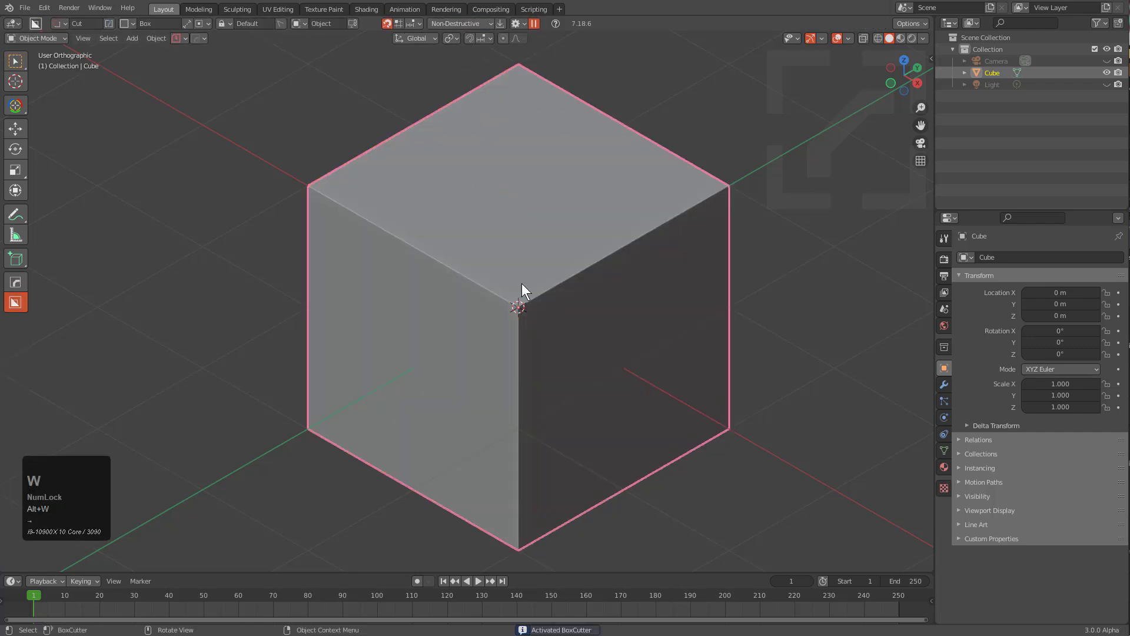
- Cut a box about 0.8 deep into the cube's near corner in Edit Mode and one 1.079 deep near the adjacent corner in Object Mode
key("Tab")
left_click_drag(552, 189, 554, 349)
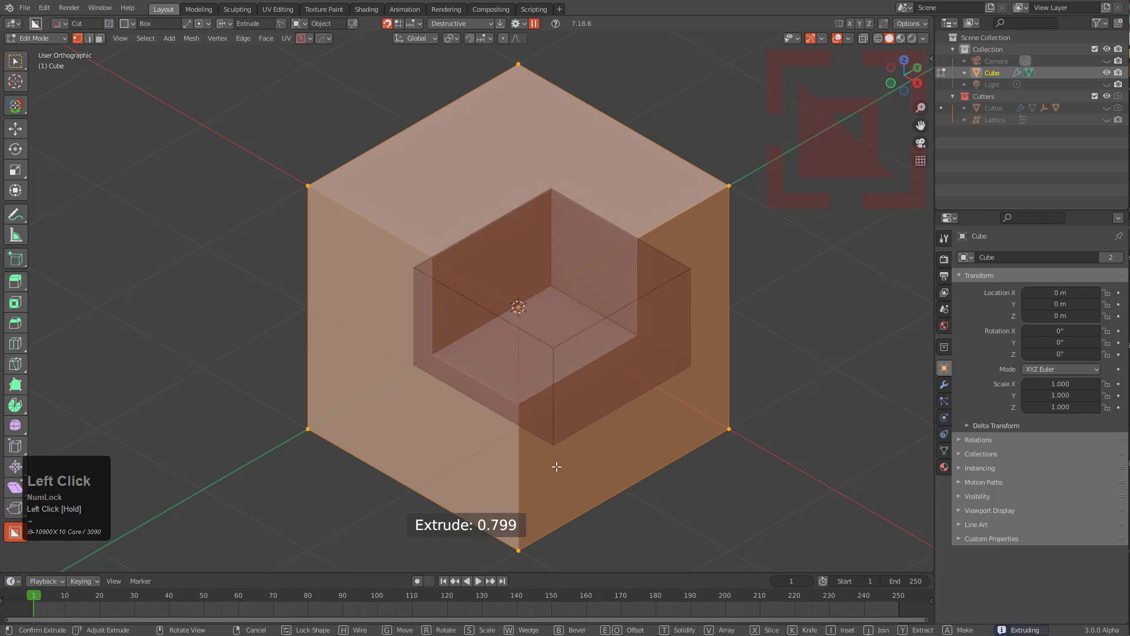
left_click_drag(557, 467, 558, 465)
mouse_move(619, 194)
left_mouse_down()
mouse_move(710, 227)
mouse_move(786, 235)
mouse_move(645, 223)
left_mouse_up()
key("Tab")
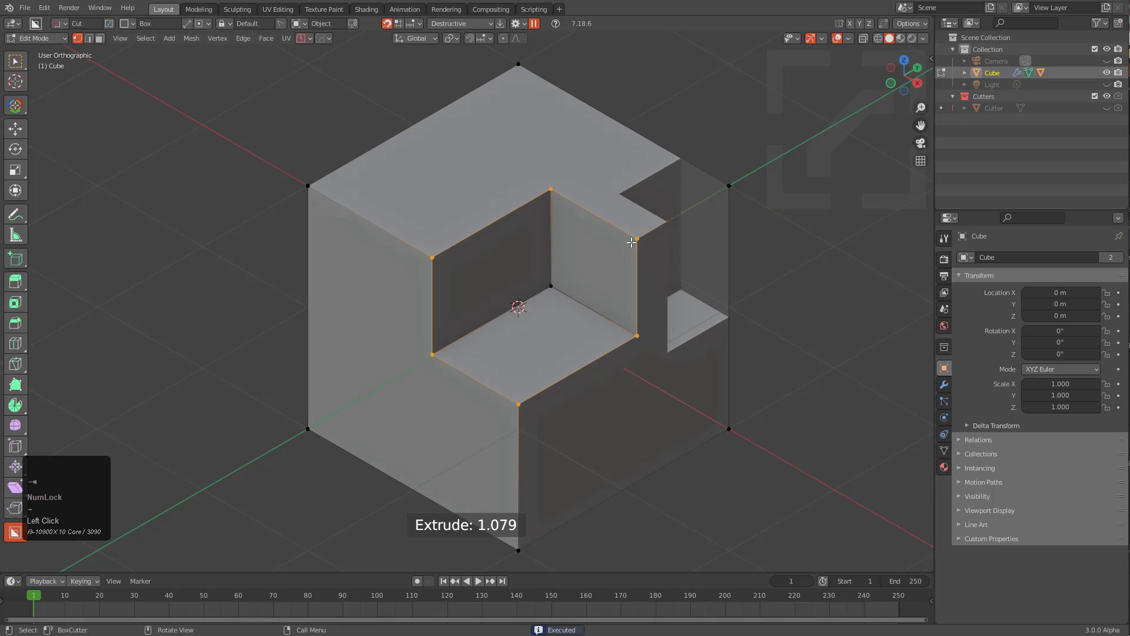
- In Edit Mode, cut a box down behind the near-corner recess and a 1.196 deep slot through the light side face
mouse_move(547, 151)
left_mouse_down()
mouse_move(538, 219)
mouse_move(554, 449)
mouse_move(585, 562)
mouse_move(572, 536)
left_mouse_up()
mouse_move(493, 236)
left_mouse_down()
mouse_move(398, 329)
mouse_move(232, 273)
mouse_move(260, 244)
left_mouse_up()
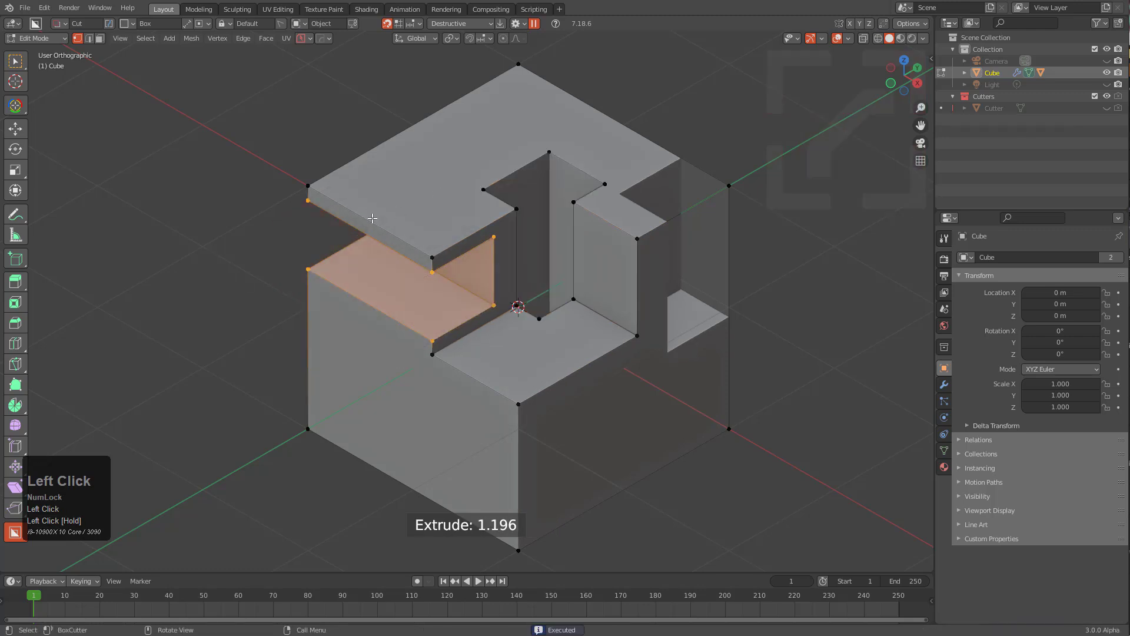
- Add two boxes in Make mode, one starting on the top face and one starting at the near-corner recess
mouse_move(379, 166)
left_mouse_down()
mouse_move(352, 289)
mouse_move(371, 610)
mouse_move(381, 419)
left_mouse_up()
scroll(375, 510, "down", 3)
key("a")
scroll(577, 396, "up", 2)
mouse_move(577, 360)
left_mouse_down()
mouse_move(448, 471)
mouse_move(327, 408)
left_mouse_up()
key("a")
- Add two more boxes in Make mode, extending the mesh outward around the cube's sides and top
left_click_drag(217, 326, 751, 376)
key("a")
left_click(598, 285)
left_click_drag(529, 158, 697, 153)
key("a")
left_click(713, 433)
- Cut a box 0.751 deep into the top face behind the central recess
scroll(562, 208, "up", 2)
left_click_drag(503, 114, 572, 182)
left_click(545, 290)
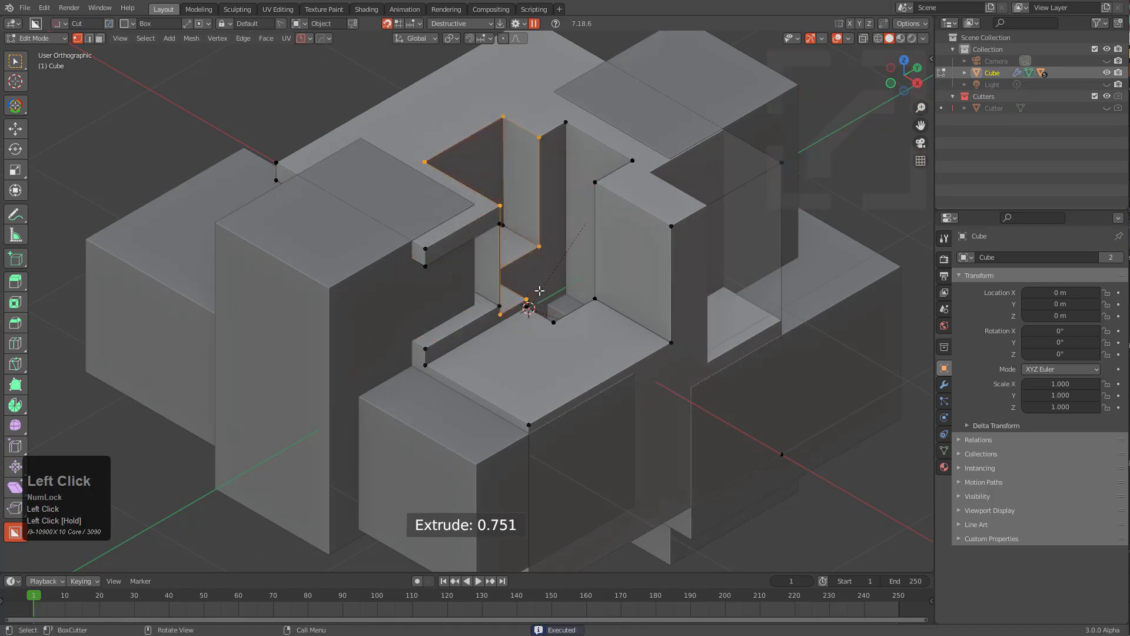
- Add a tall box extending down from the floor of the near-corner recess
middle_click_drag(544, 290, 523, 255)
left_click_drag(578, 402, 591, 440)
scroll(591, 548, "down", 2)
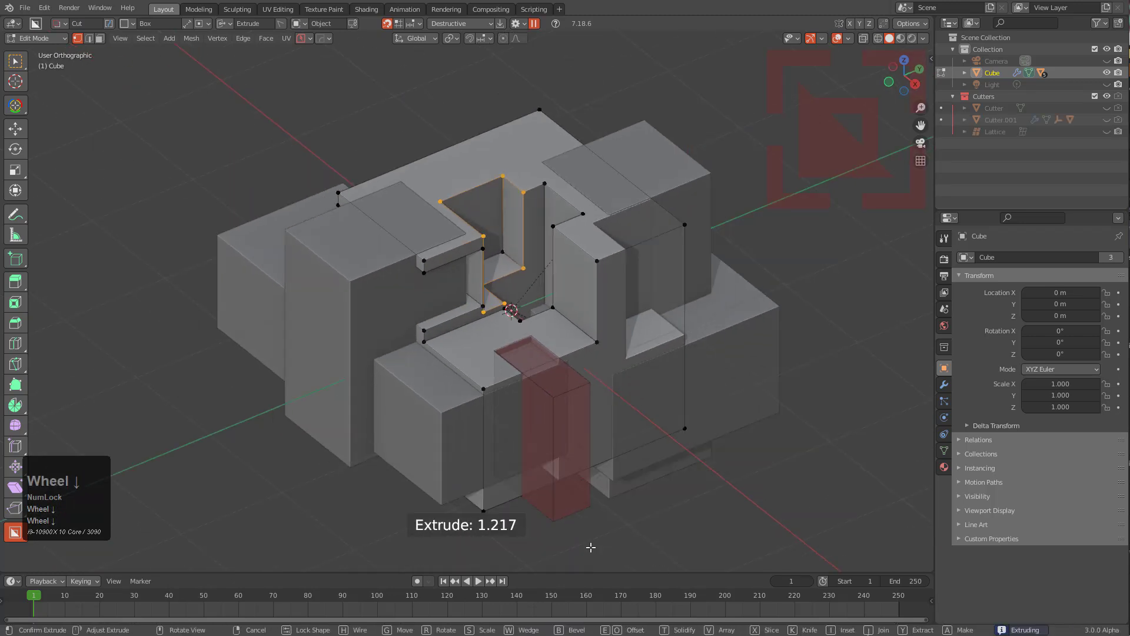
left_click(592, 550)
- Draw a box on the lower part of the dark side and extrude it 1.360 in Make mode
left_click_drag(636, 372, 759, 446)
key("a")
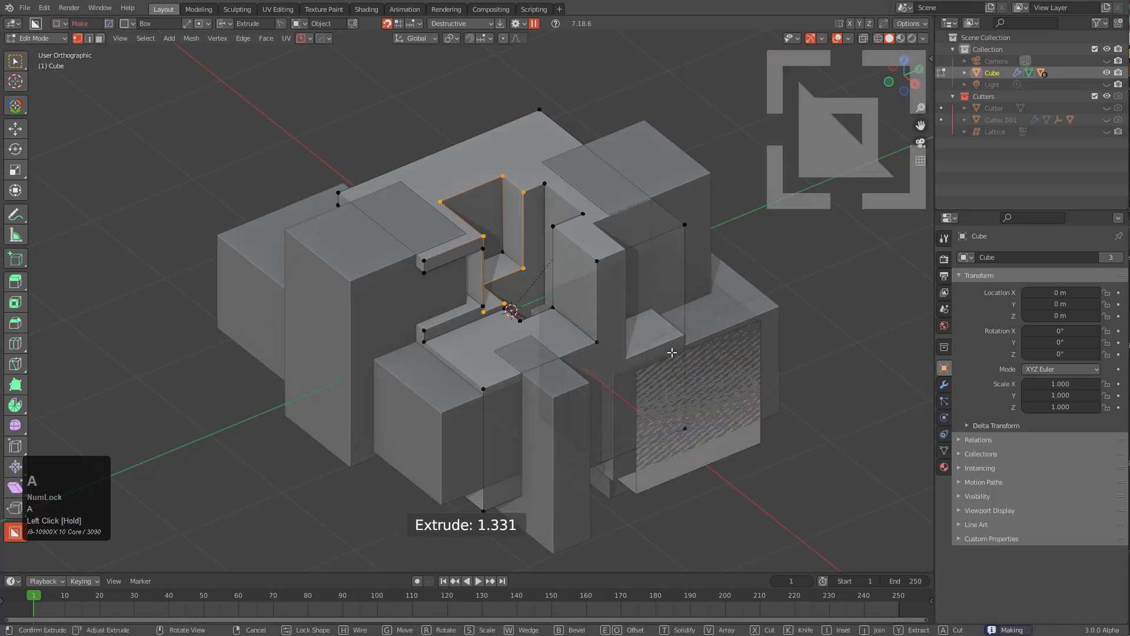
left_click(672, 352)
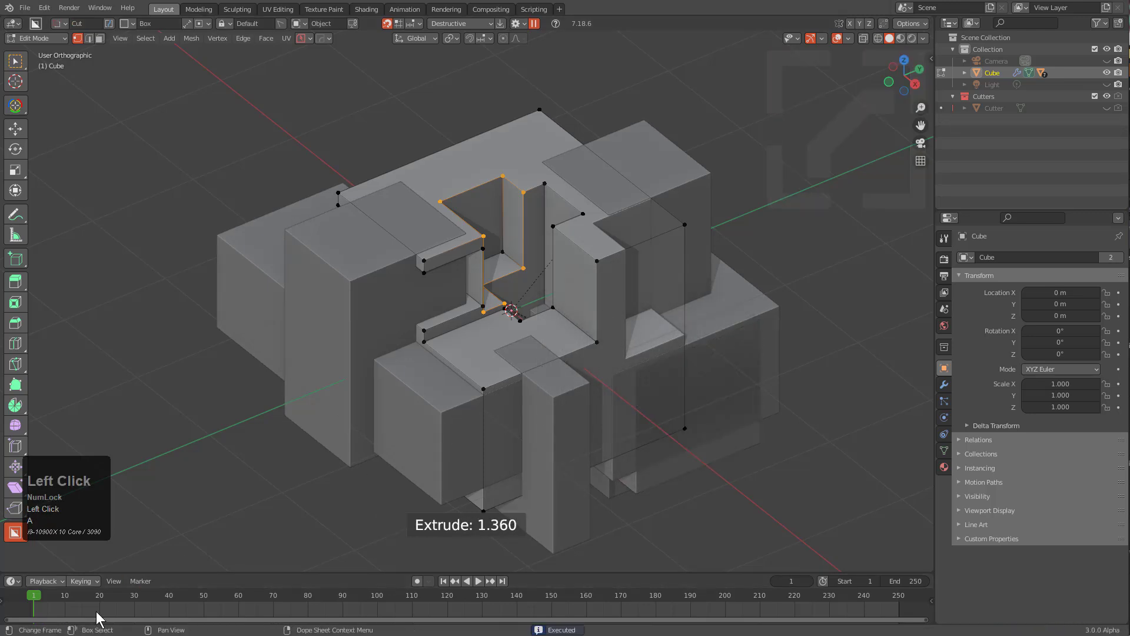
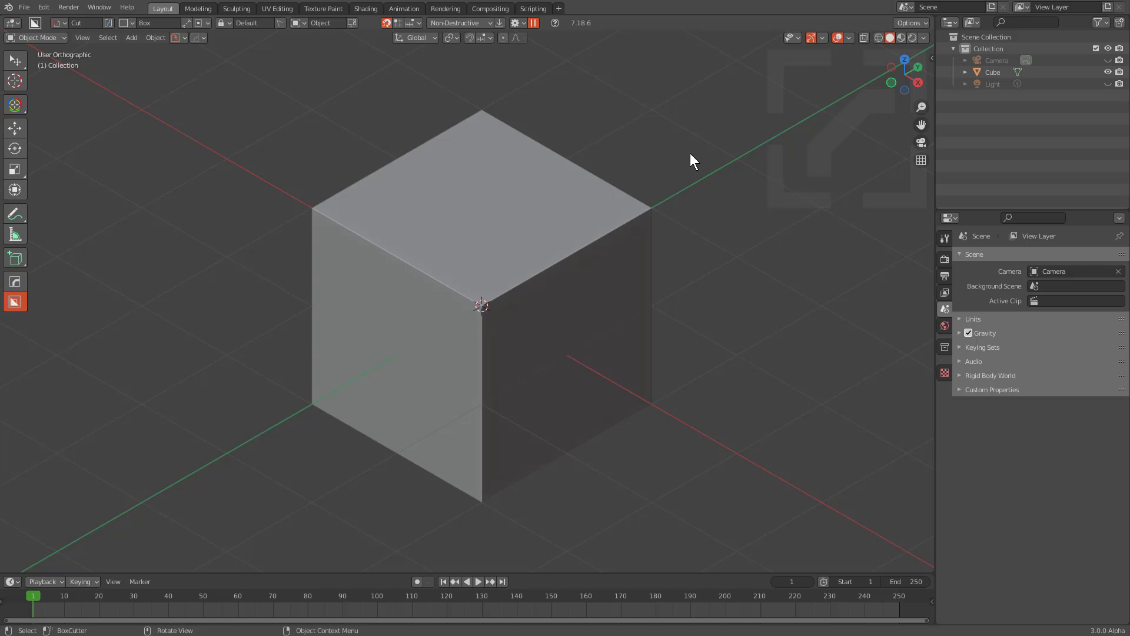
- Delete the cube from the fresh scene
left_click(552, 279)
scroll(565, 256, "down", 1)
key("x")
left_click(565, 257)
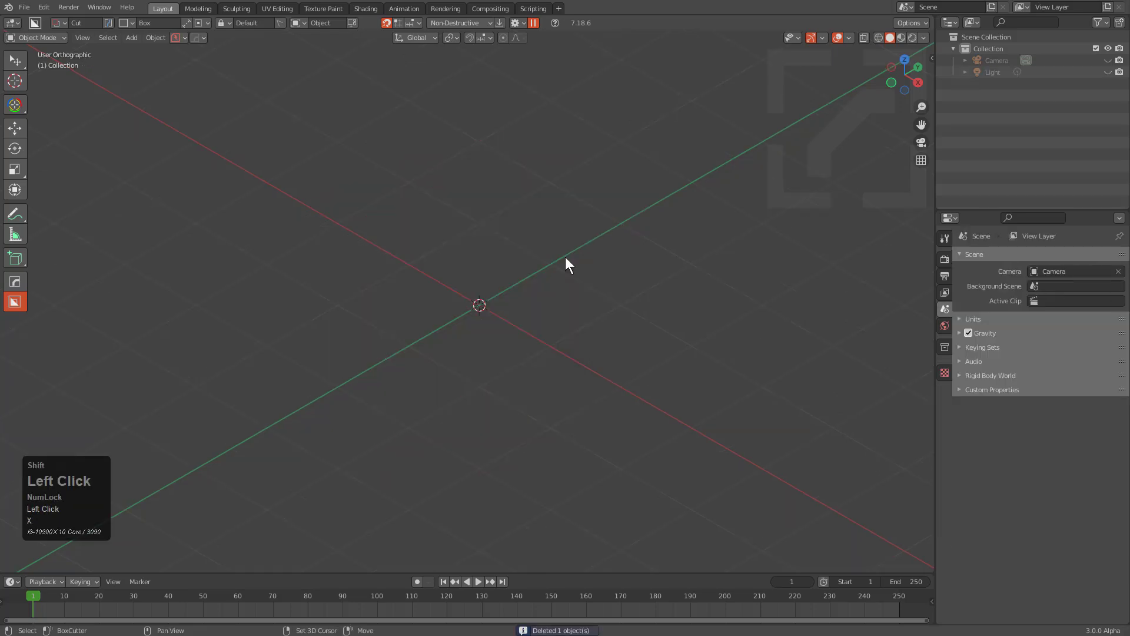
- Add a 32-vertex cylinder with a 1 m radius and 2 m depth at the world origin
key("shift+a")
mouse_move(565, 257)
left_click(614, 333)
scroll(539, 235, "up", 3)
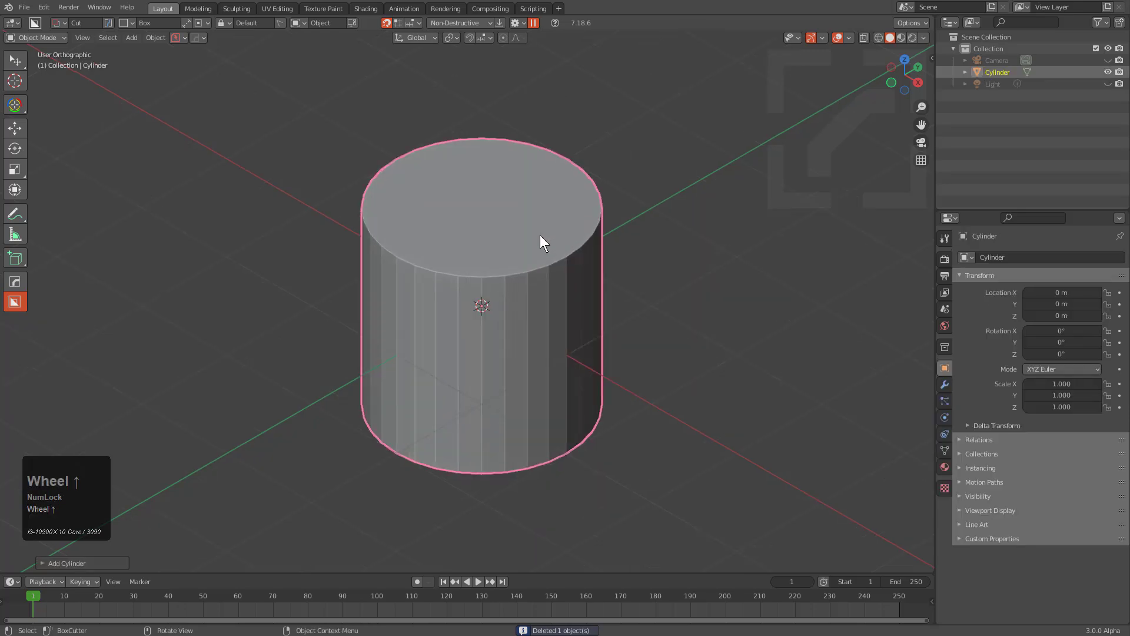
scroll(540, 242, "up", 2)
key("F9")
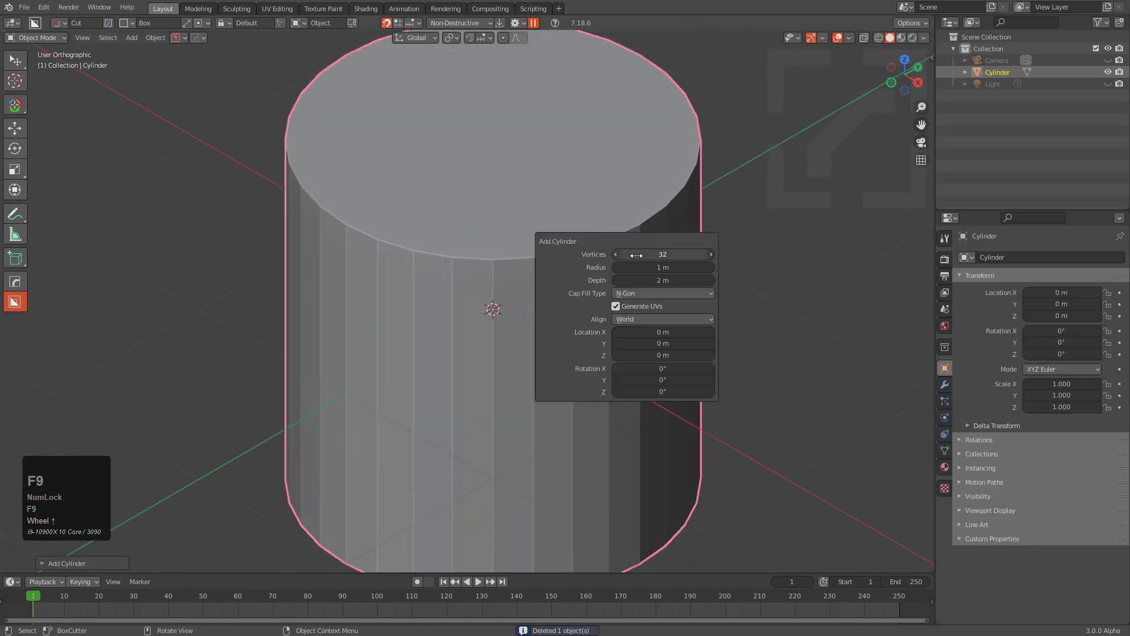
middle_click_drag(585, 228, 603, 293)
scroll(596, 298, "down", 1)
scroll(612, 311, "down", 2)
- Scale the cylinder's mesh by 1.5 along Z in Edit Mode and return to Object Mode
key("Tab")
middle_click_drag(624, 329, 591, 306)
key("s")
key("z")
key("KP_1")
key("KP_Decimal")
key("KP_5")
key("KP_Enter")
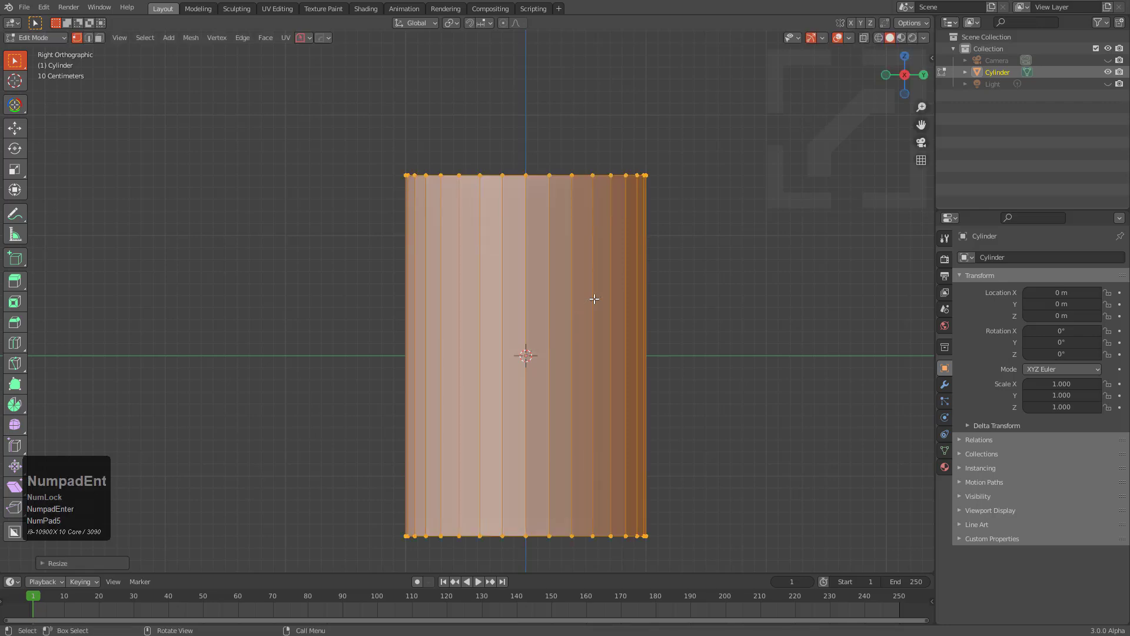
key("Tab")
- Lazorcut a closed Ngon profile along one lower side of the cylinder with its corners beveled about 0.194
middle_click_drag(623, 349, 600, 275, "shift")
key("d")
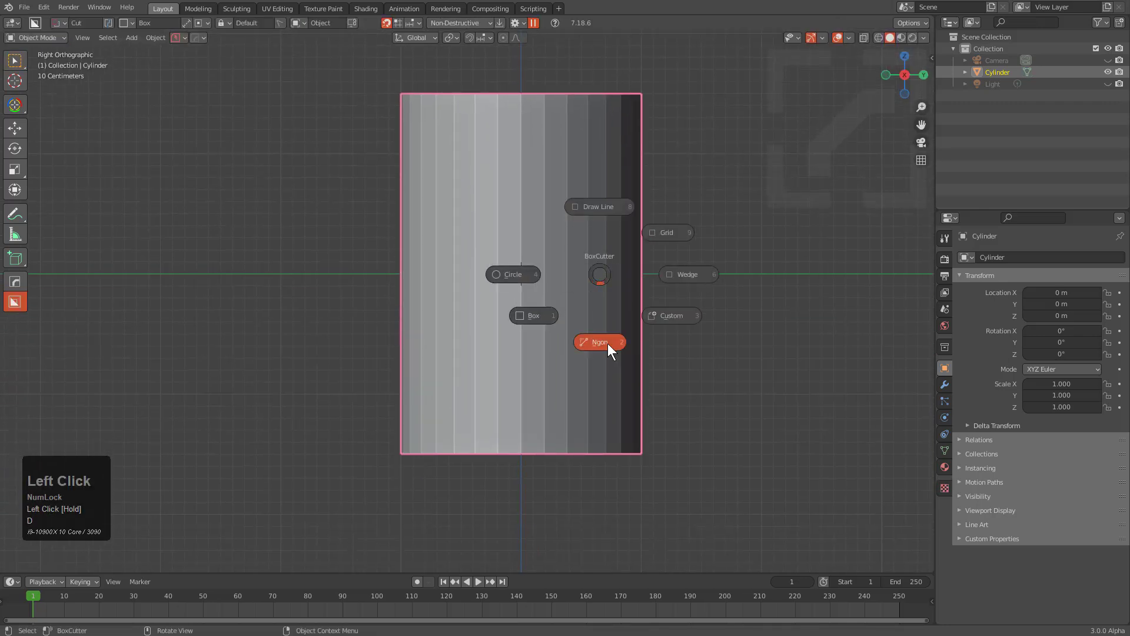
left_click(608, 344)
left_click_drag(369, 200, 445, 243)
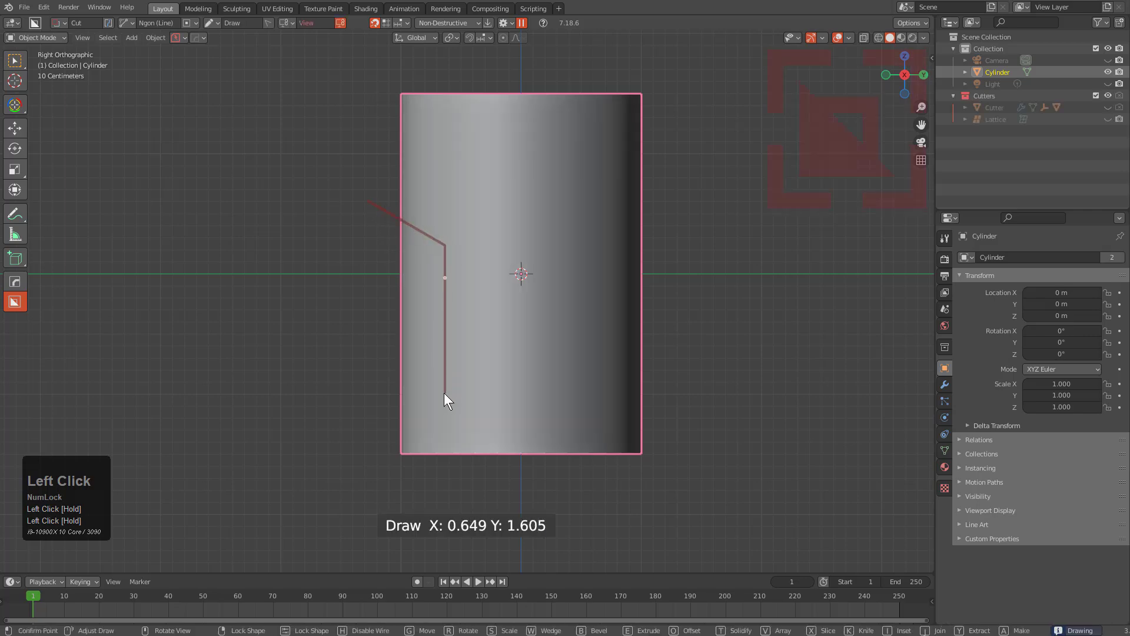
key("c")
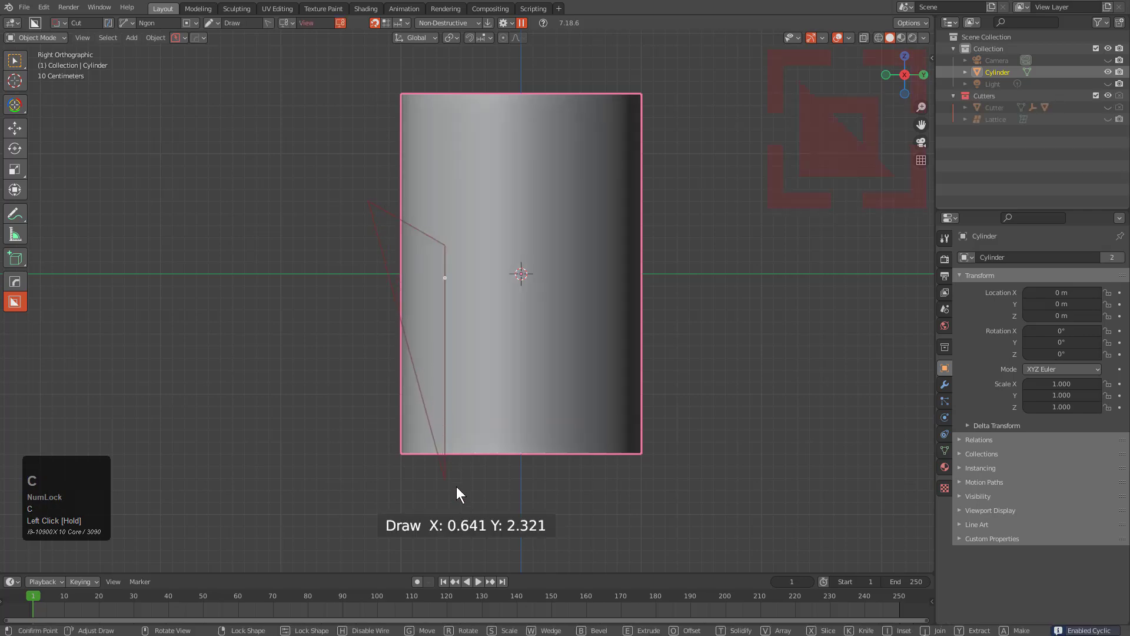
left_click(453, 509)
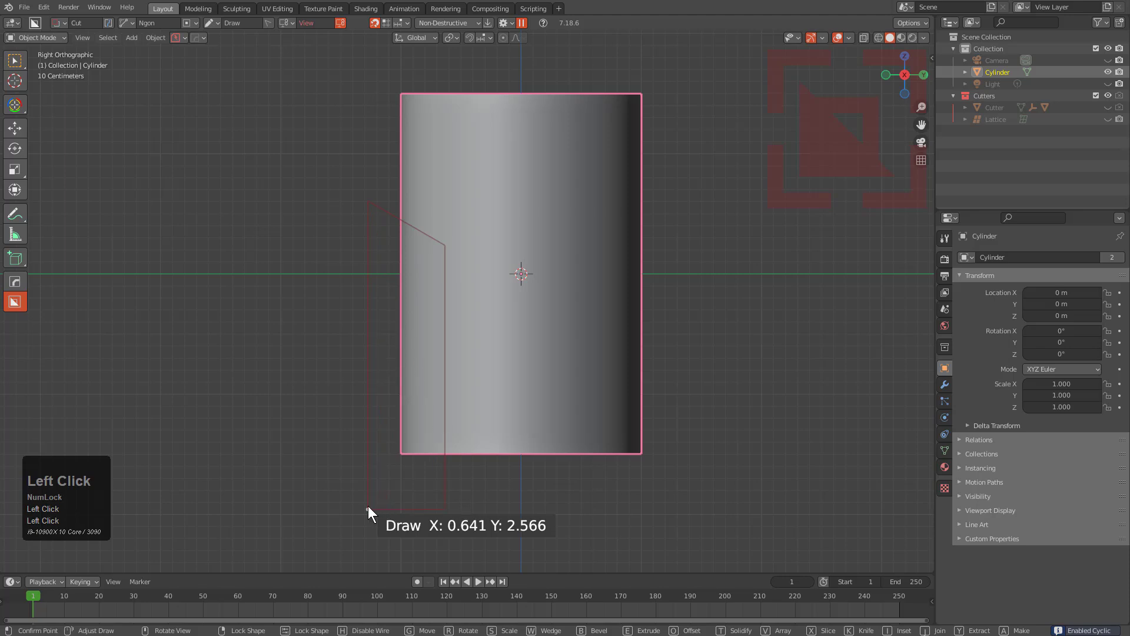
key("b")
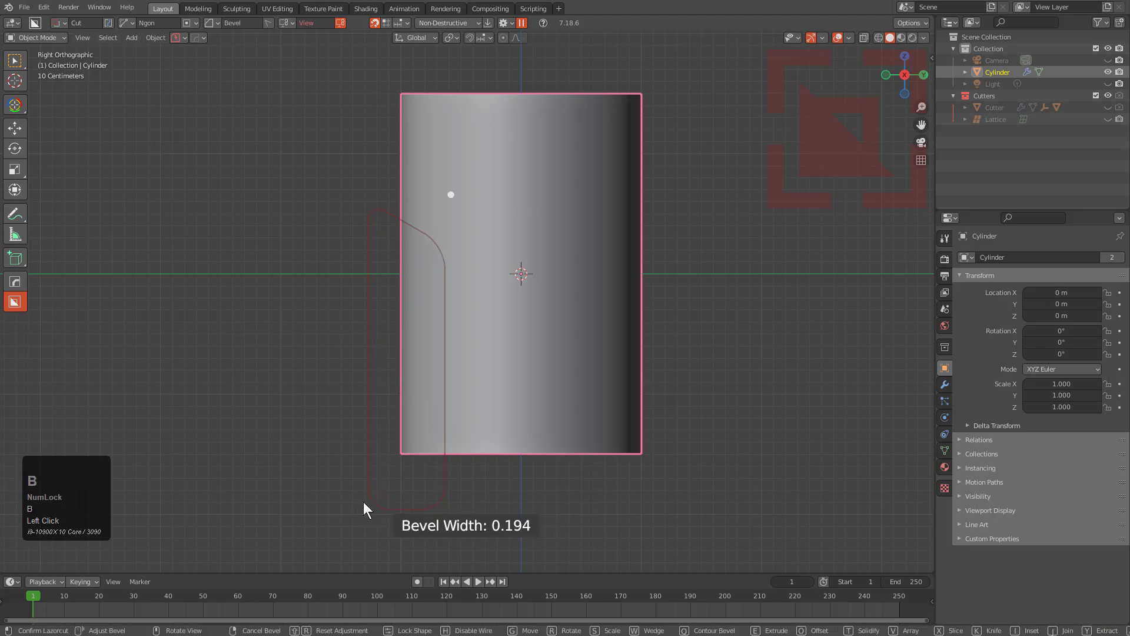
left_click(406, 445)
- Mirror the side cut along Y onto the opposite side of the cylinder
middle_click_drag(453, 281, 484, 267)
key("alt+x")
left_click(419, 270)
scroll(482, 290, "up", 2)
- Add three horizontal edge loops around the cylinder mesh near the shoulders of the side cuts
key("Tab")
key("ctrl+r")
left_click(435, 262)
left_click(448, 210)
key("ctrl+r")
left_click(505, 320)
left_click(524, 244)
key("ctrl+r")
left_click(608, 220)
key("Tab")
- Select the cylinder's top face and bevel its rim into a chamfer
middle_click_drag(608, 227, 471, 164)
scroll(471, 164, "up", 2)
scroll(520, 207, "down", 3)
middle_click_drag(520, 207, 550, 247)
scroll(517, 211, "up", 3)
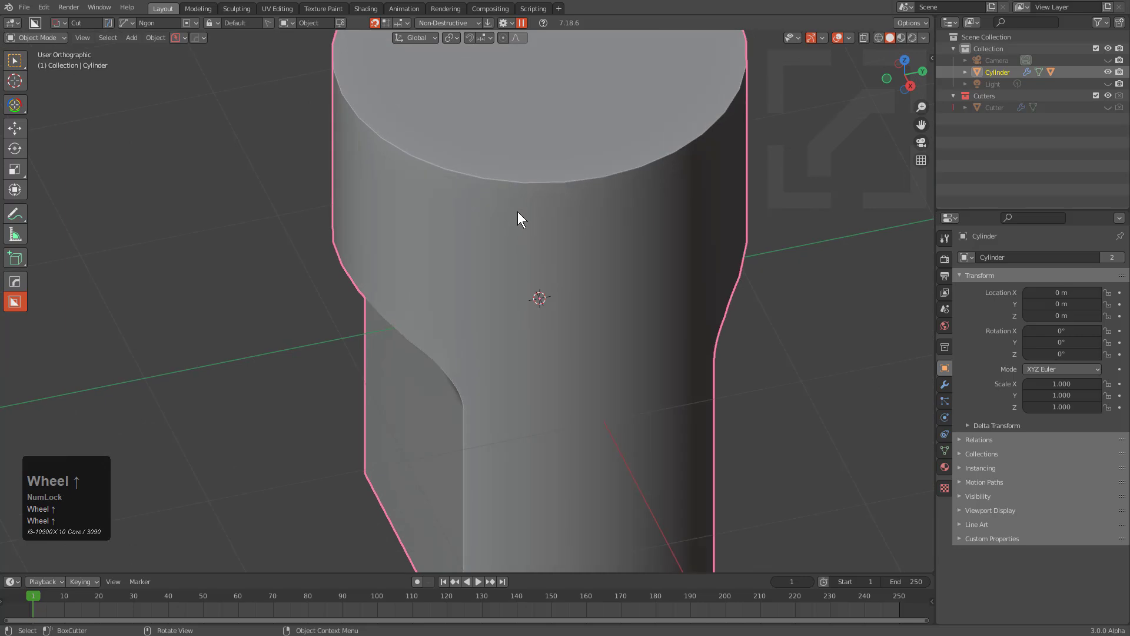
key("Tab")
middle_click_drag(570, 176, 562, 244, "shift")
key("3")
left_click(539, 230)
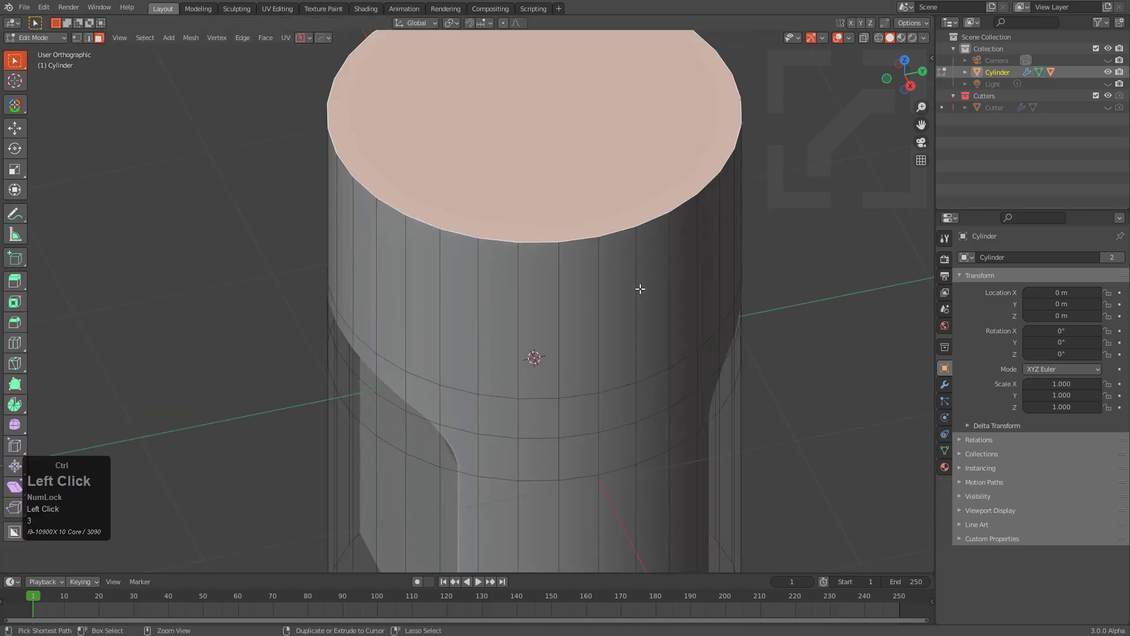
key("ctrl+b")
left_click(697, 314)
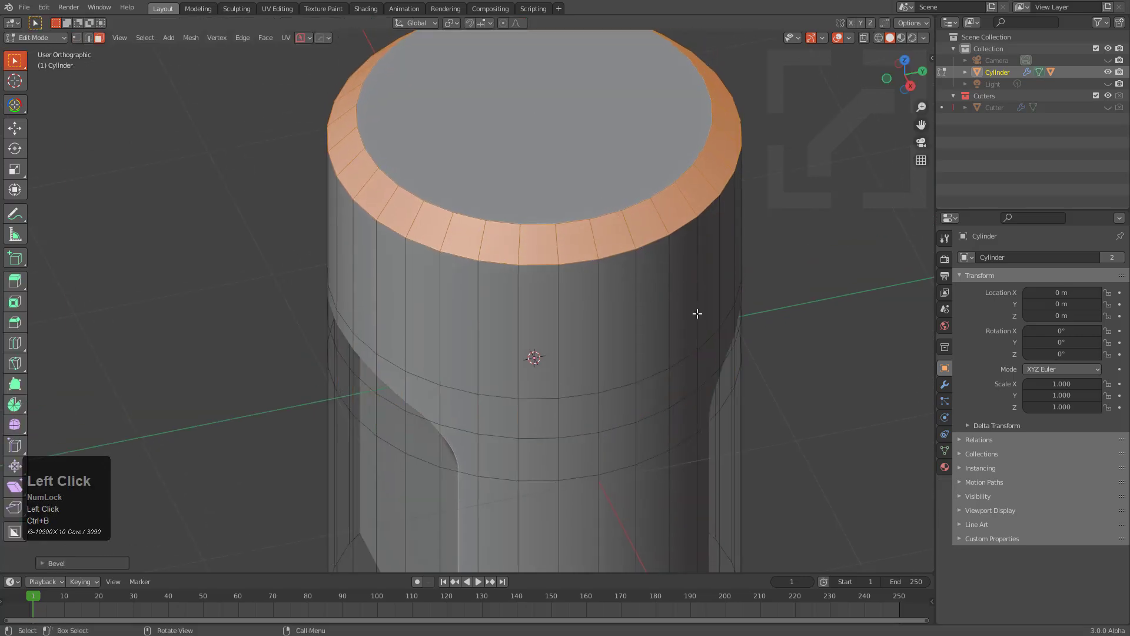
- Mark the boundary edges of the top chamfer as sharp and return to Object Mode
key("shift+grave")
key("q")
left_click(660, 230)
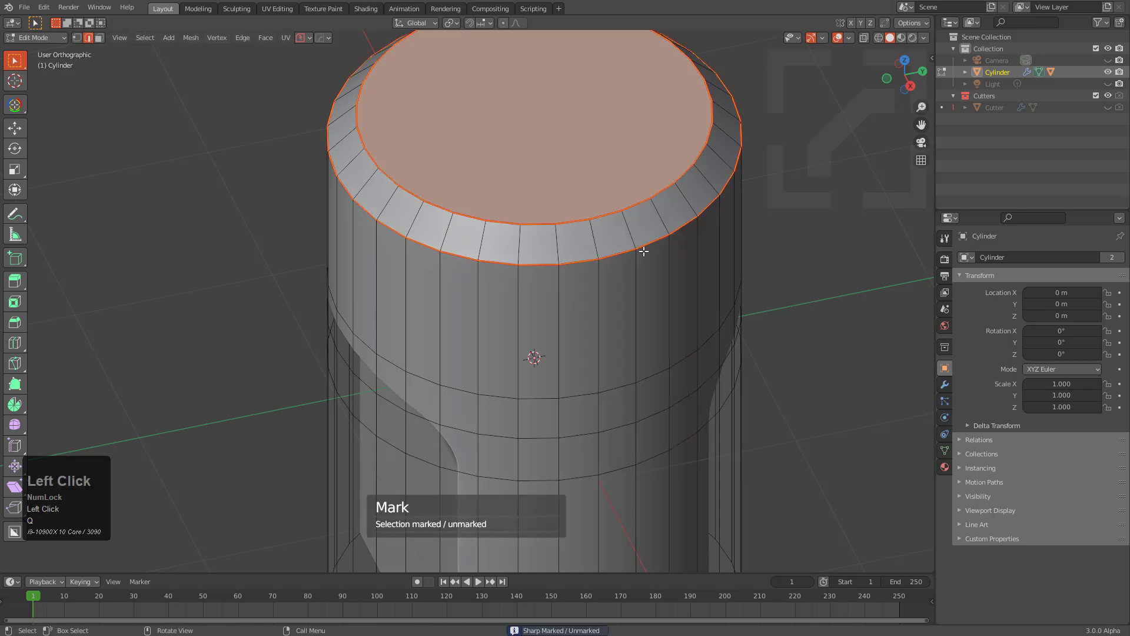
key("Tab")
- Apply HOps Sharpen to the cylinder with 45° sharpness and 60° auto smooth
middle_click_drag(592, 278, 559, 290)
key("q")
left_click(515, 323)
scroll(550, 275, "up", 3)
key("q")
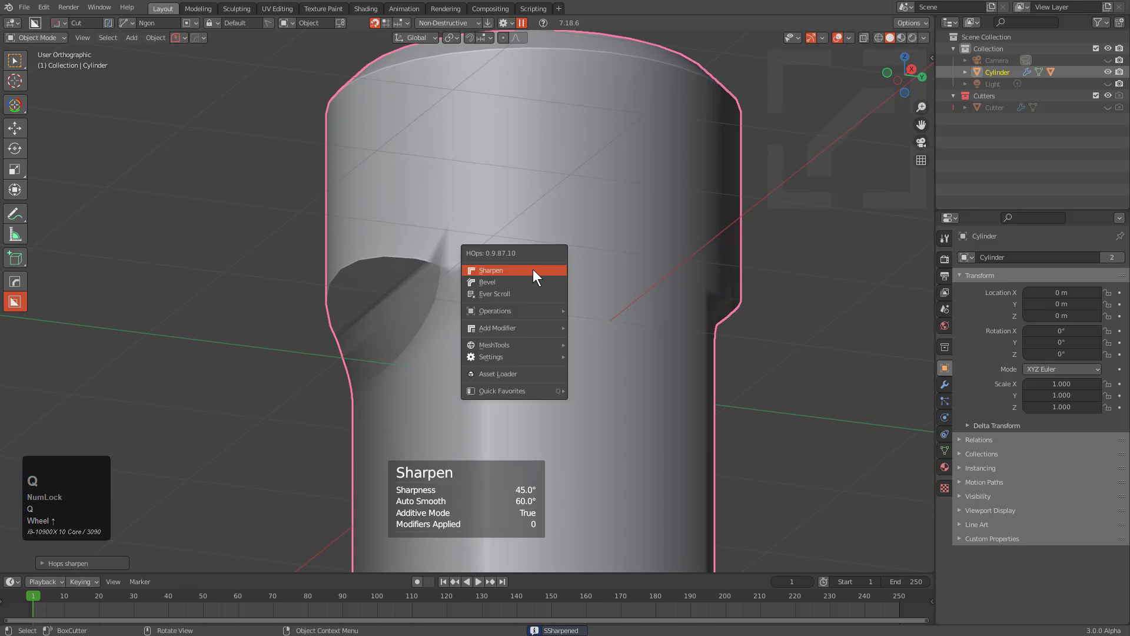
left_click(532, 270)
- Face the flat cut area in front view and set the BoxCutter shape to Box
middle_click_drag(532, 270, 369, 259)
scroll(648, 316, "down", 2)
middle_click_drag(648, 316, 500, 322)
scroll(492, 334, "up", 1, "shift")
middle_click_drag(526, 373, 566, 339, "shift")
middle_click_drag(445, 472, 473, 384, "shift")
key("ctrl")
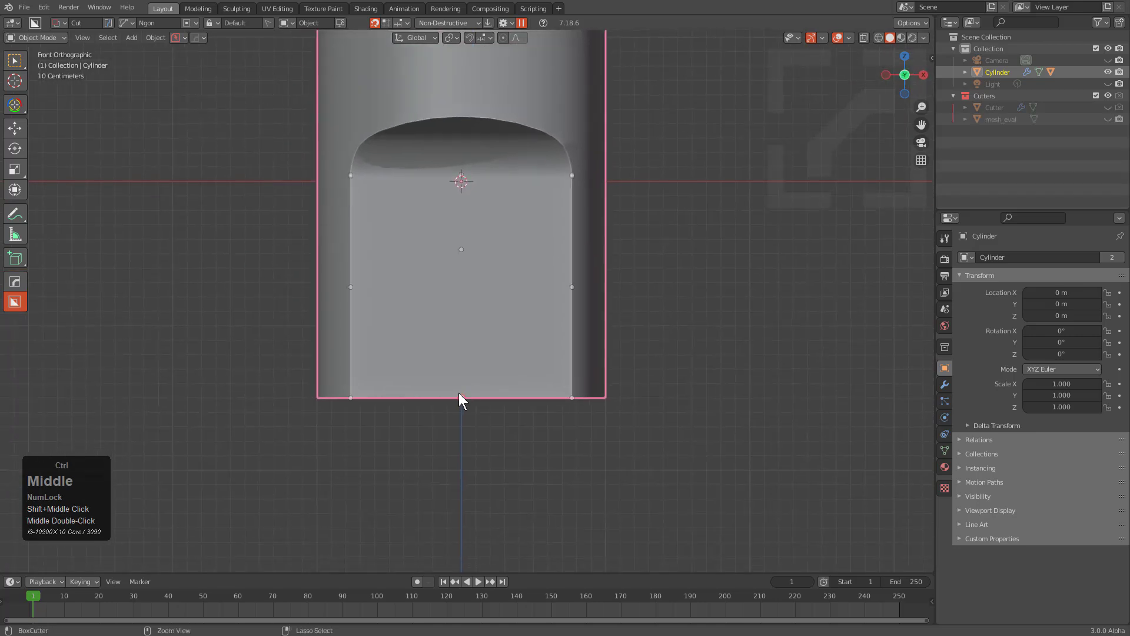
mouse_move(459, 403)
left_mouse_down("ctrl")
mouse_move(505, 419)
mouse_move(545, 400)
left_mouse_up("ctrl")
key("d")
left_click(497, 442)
- Make a flat box about 2.319 by 1.307 on the flat cut face, starting at its bottom edge's midpoint
key("ctrl")
mouse_move(461, 396)
left_mouse_down("ctrl")
mouse_move(524, 454)
mouse_move(538, 521)
mouse_move(560, 537)
mouse_move(556, 564)
left_mouse_up("ctrl")
key("a")
mouse_move(558, 412)
middle_mouse_down()
mouse_move(507, 419)
mouse_move(495, 364)
middle_mouse_up()
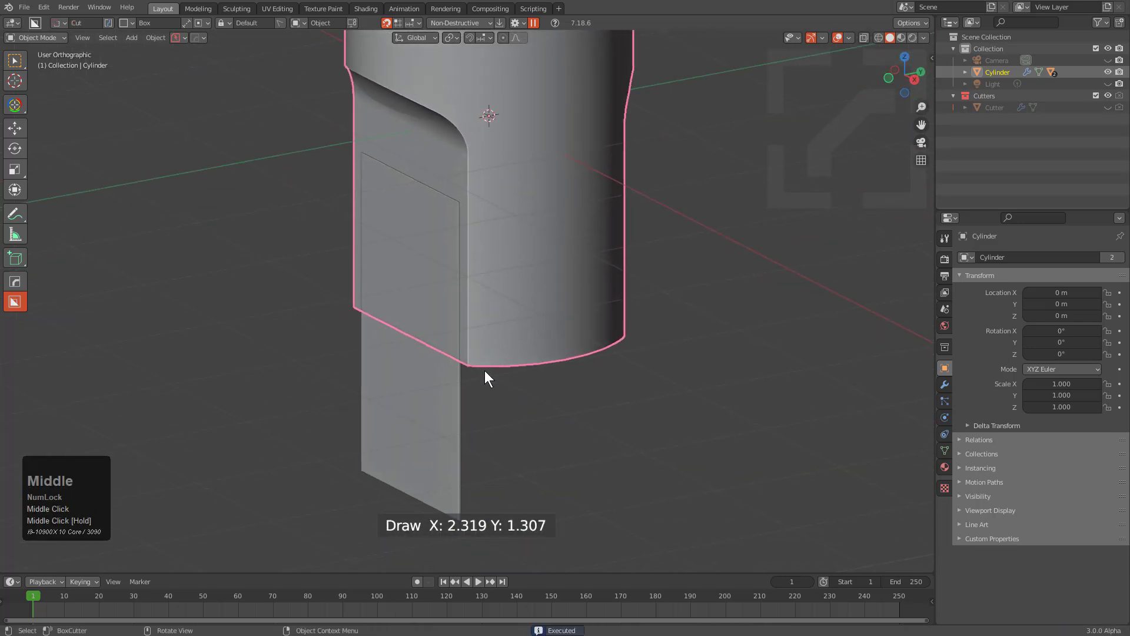
left_click(452, 383)
- Move the flat box's inner face about 1.258 m along Y, snapping it to the corner of the cylinder's opposite flat
scroll(429, 326, "up", 3)
middle_click_drag(428, 326, 457, 323, "shift")
scroll(474, 292, "down", 3)
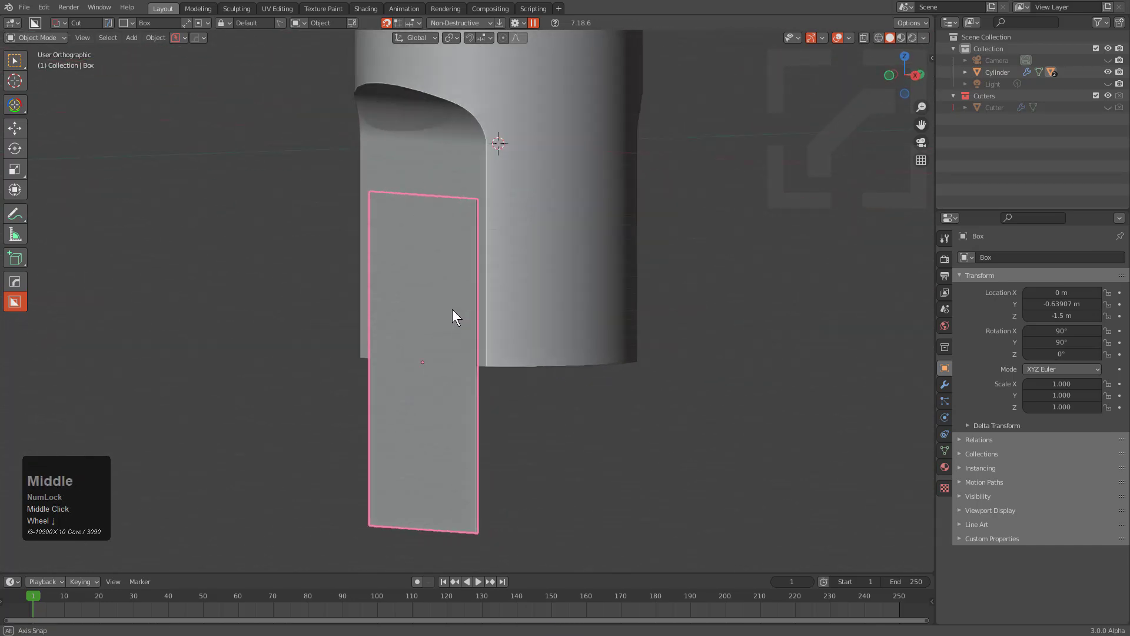
scroll(453, 317, "up", 4)
key("Tab")
key("3")
left_click(398, 357)
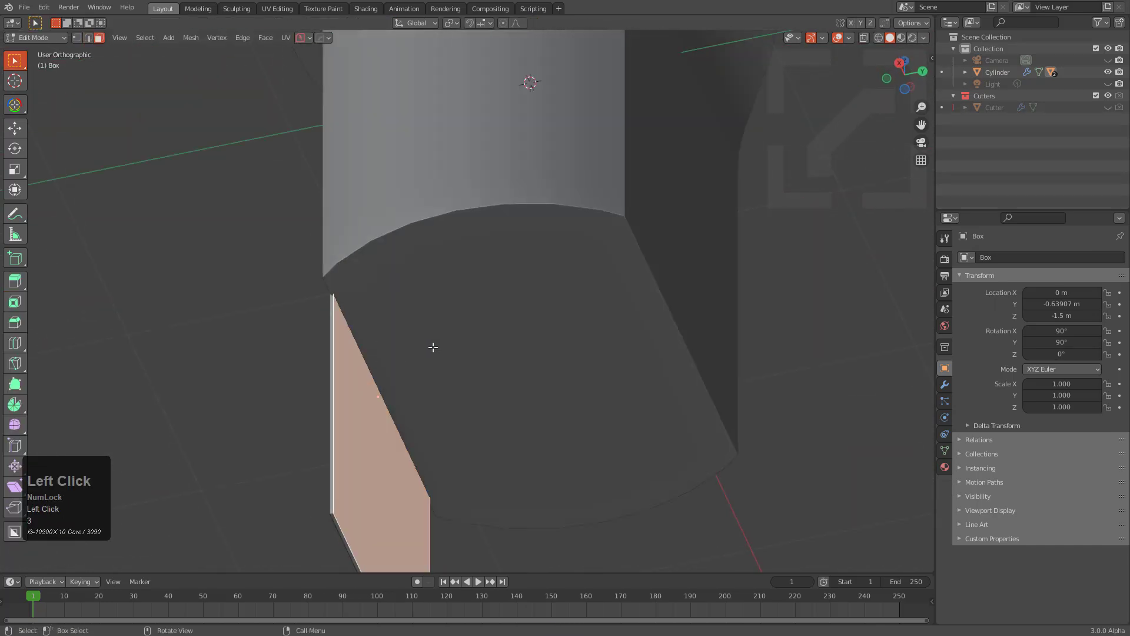
key("ctrl+shift+Tab")
key("g")
key("y")
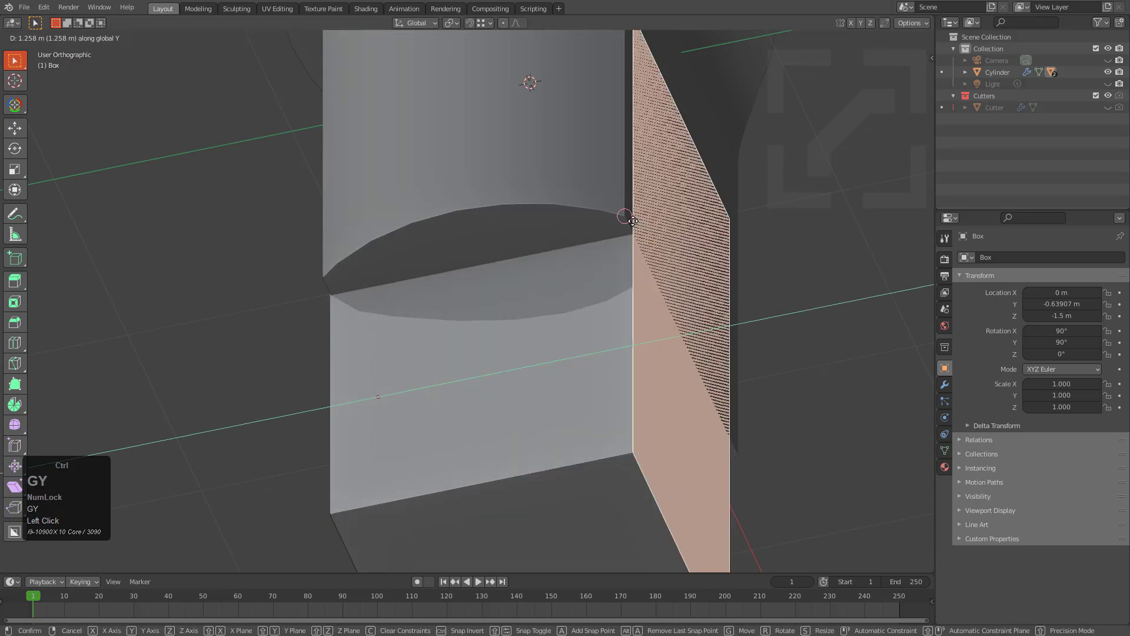
left_click(630, 218, "ctrl")
- Adjust the position of the box's front face along Y
scroll(630, 218, "down", 1)
middle_click_drag(630, 219, 637, 281)
scroll(637, 281, "down", 1)
middle_click_drag(559, 352, 478, 359)
left_click(456, 345)
key("g")
key("x")
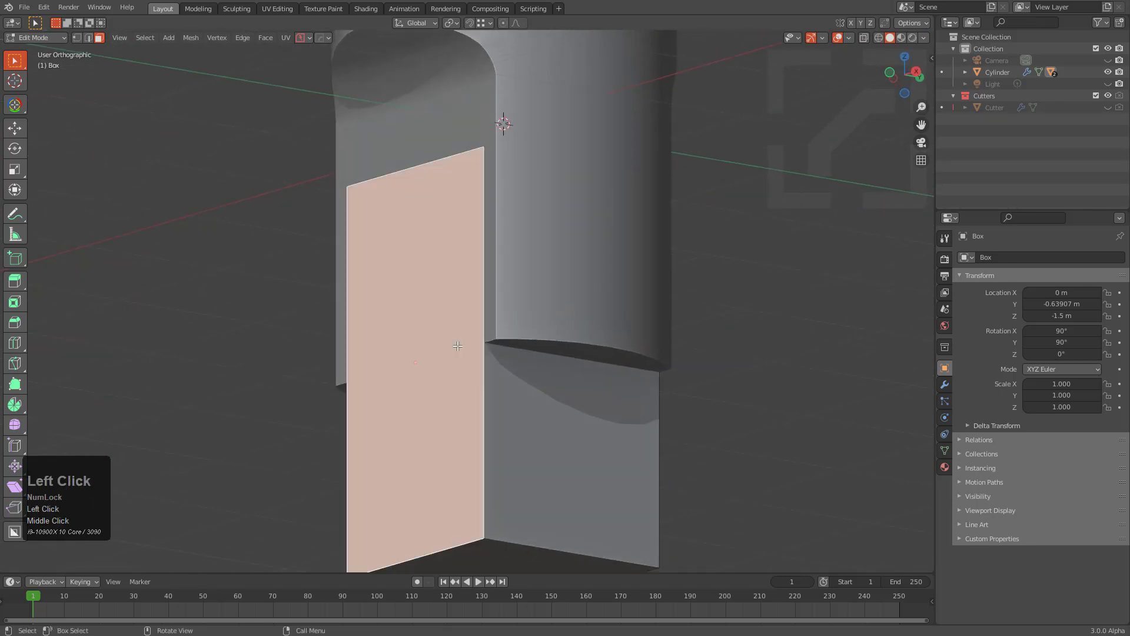
key("y")
left_click(449, 344)
- Raise the whole box along Z to about -1.215 m in Object Mode
key("Tab")
middle_click_drag(592, 321, 463, 328)
key("g")
key("z")
left_click(545, 341)
- Delete every face of the box except the front, bottom and rear ones to leave a U-shaped bracket
key("Tab")
left_click(503, 432, "shift")
middle_click_drag(617, 370, 524, 405)
left_click(601, 343, "shift")
key("ctrl+i")
key("x")
left_click(568, 371)
- Adjust the position of the bracket's rear face along Y
key("g")
key("x")
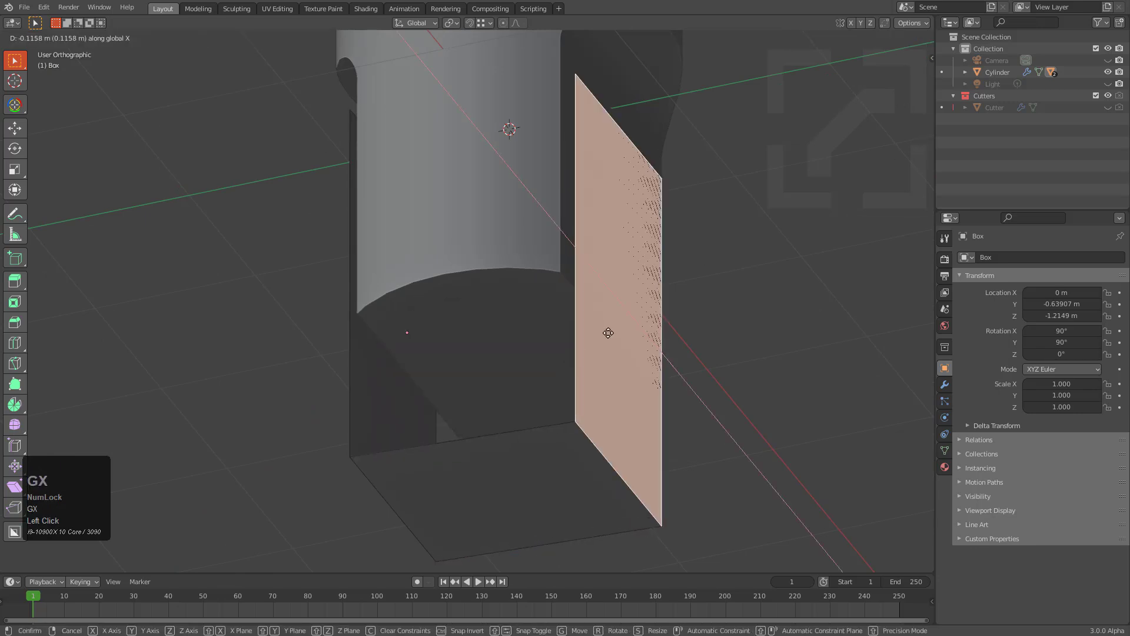
key("y")
left_click(593, 325)
middle_click_drag(593, 326, 567, 332)
- Round the upper corners of both bracket plates with a 9-segment vertex bevel, with Clamp Overlap on
left_click(458, 180)
middle_click_drag(574, 205, 562, 212)
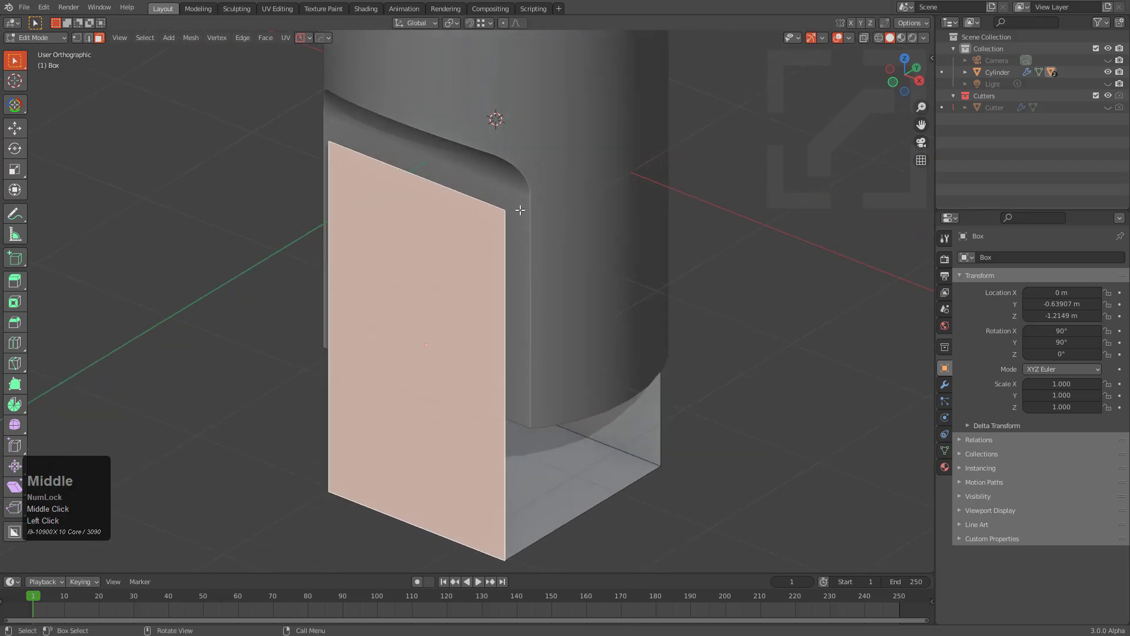
key("2")
left_click(562, 217)
middle_click_drag(736, 223, 602, 290)
left_click(600, 238, "shift")
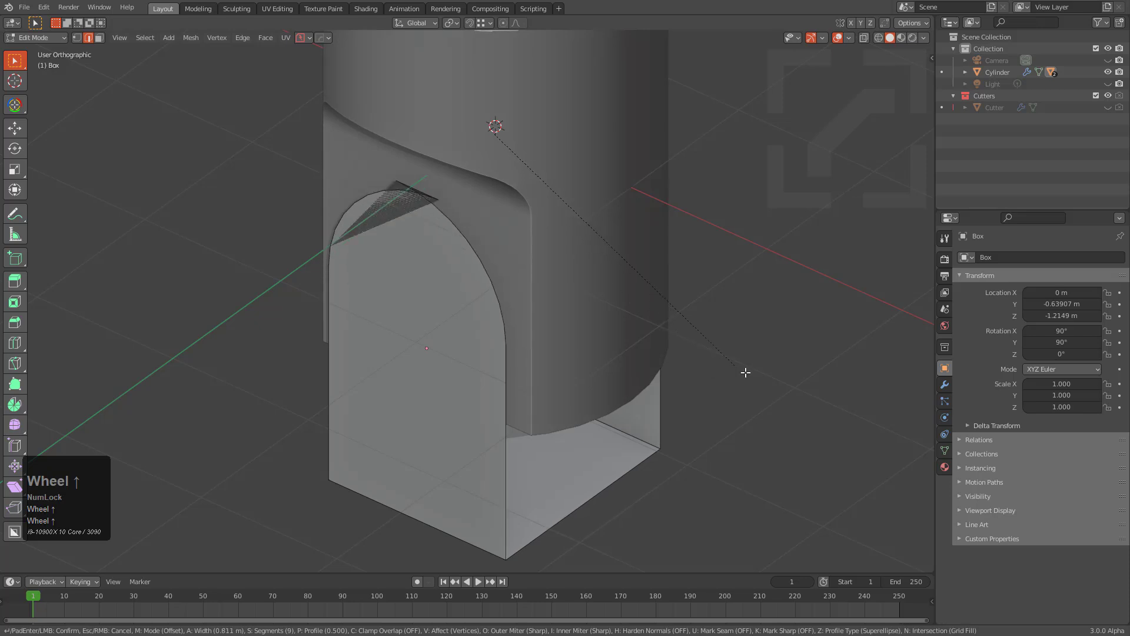
key("c")
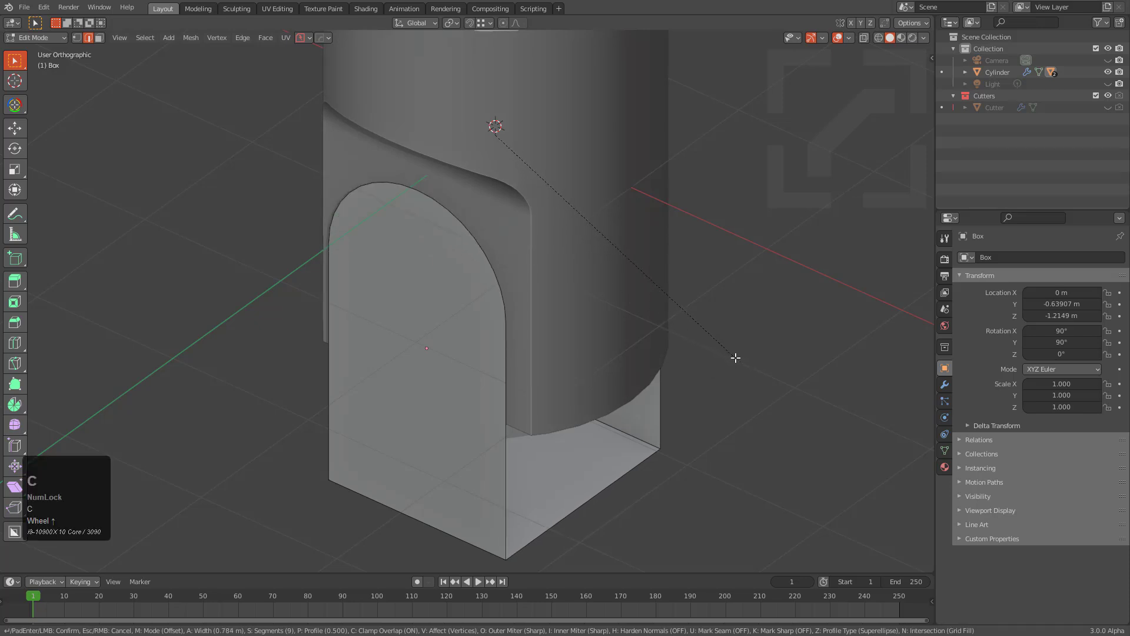
left_click(769, 380)
- Connect the two vertices at the base of the front plate's arch with an edge
scroll(598, 295, "up", 3)
key("1")
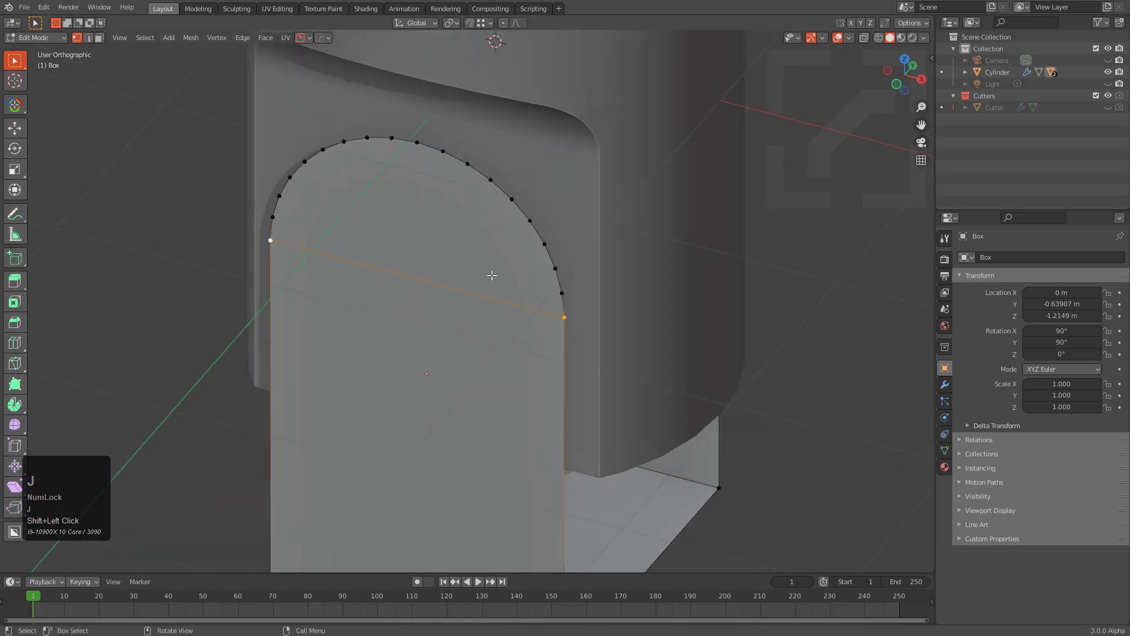
scroll(492, 275, "down", 3)
- Bevel the bracket's front bottom edge into a rounded corner
middle_click_drag(492, 274, 436, 442)
key("2")
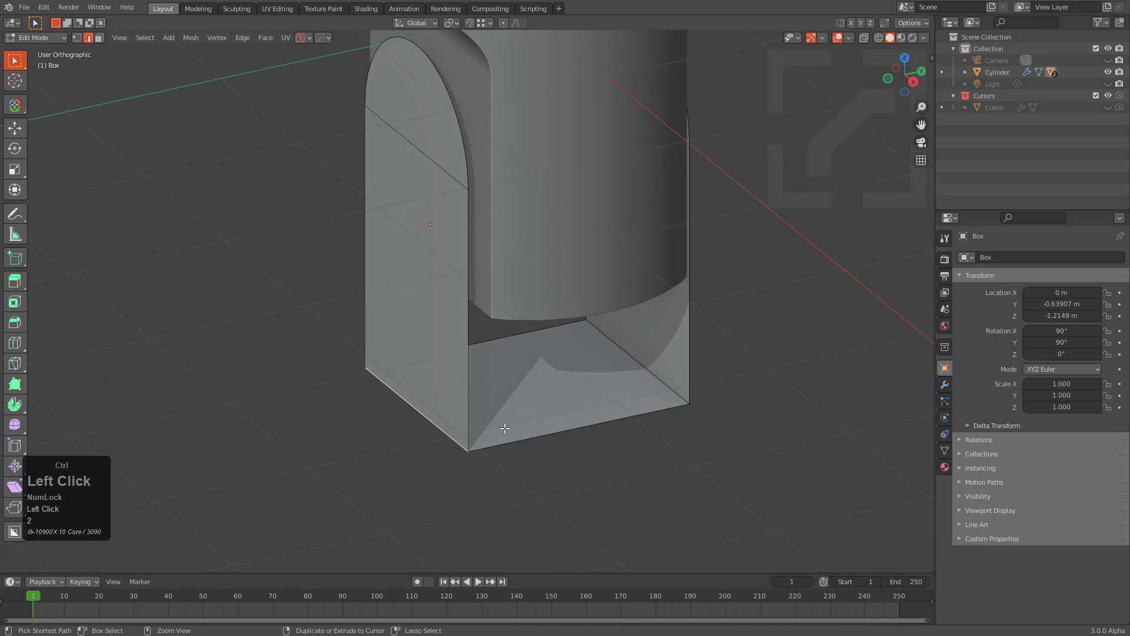
key("ctrl+b")
left_click(575, 431)
middle_click_drag(575, 431, 530, 412)
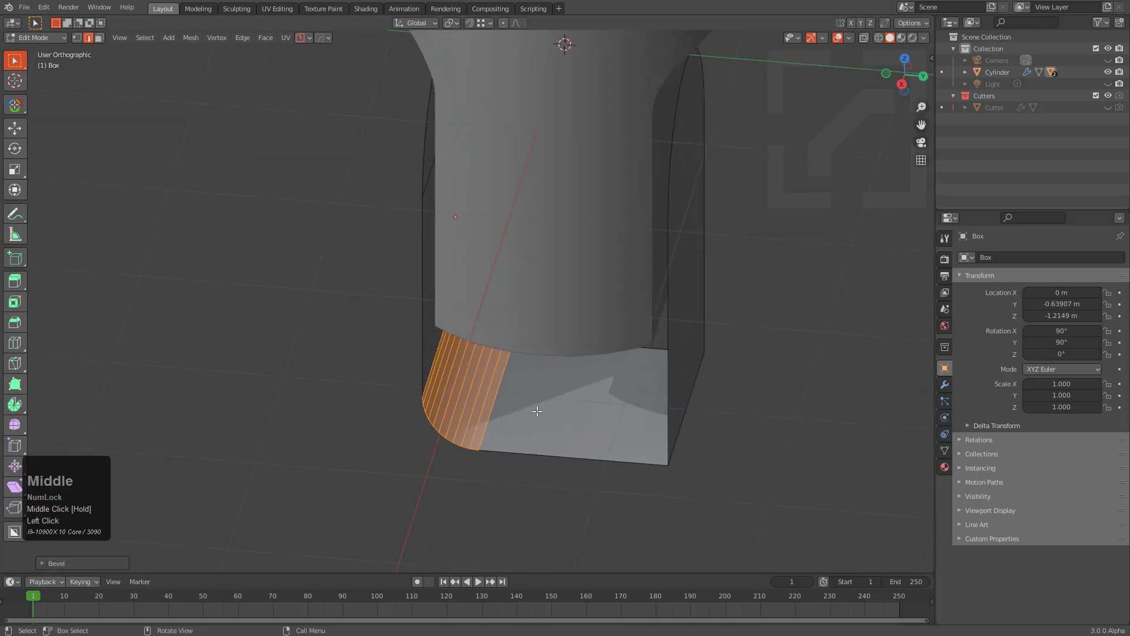
key("alt+x")
right_click(518, 331)
key("Tab")
middle_click_drag(526, 323, 568, 332)
key("Tab")
- Select a matching arch-base vertex on each bracket plate and set the bracket's origin to the selection
key("1")
left_click(621, 286)
middle_click_drag(622, 286, 377, 208)
left_click(348, 161, "shift")
middle_click_drag(445, 146, 430, 214, "shift")
middle_click_drag(430, 214, 379, 206)
middle_click_drag(452, 380, 457, 368)
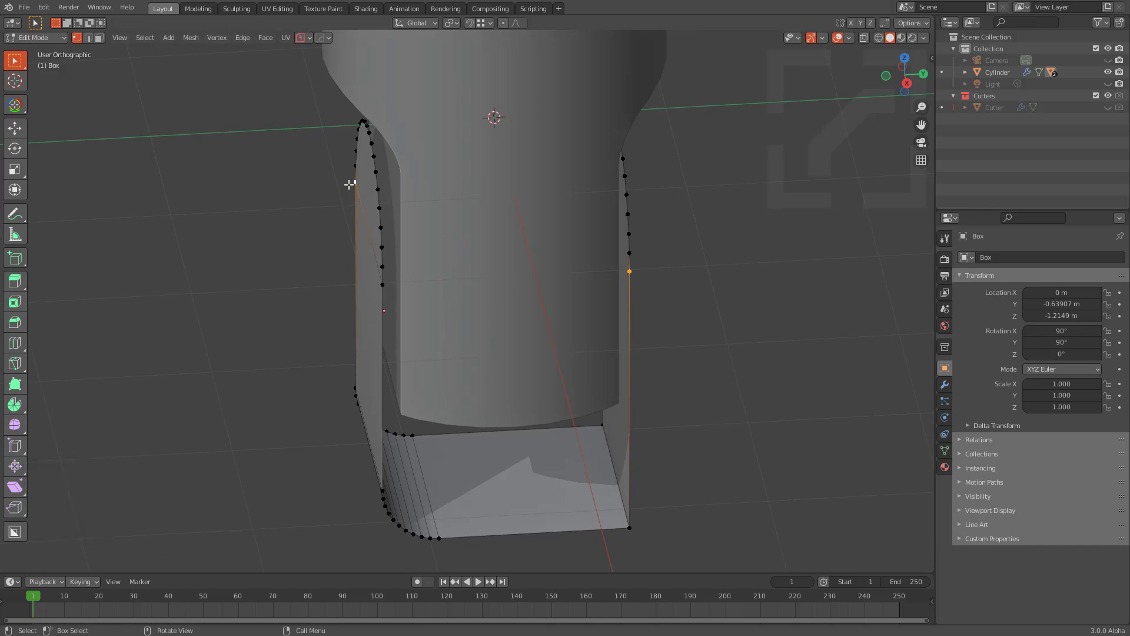
key("shift+s")
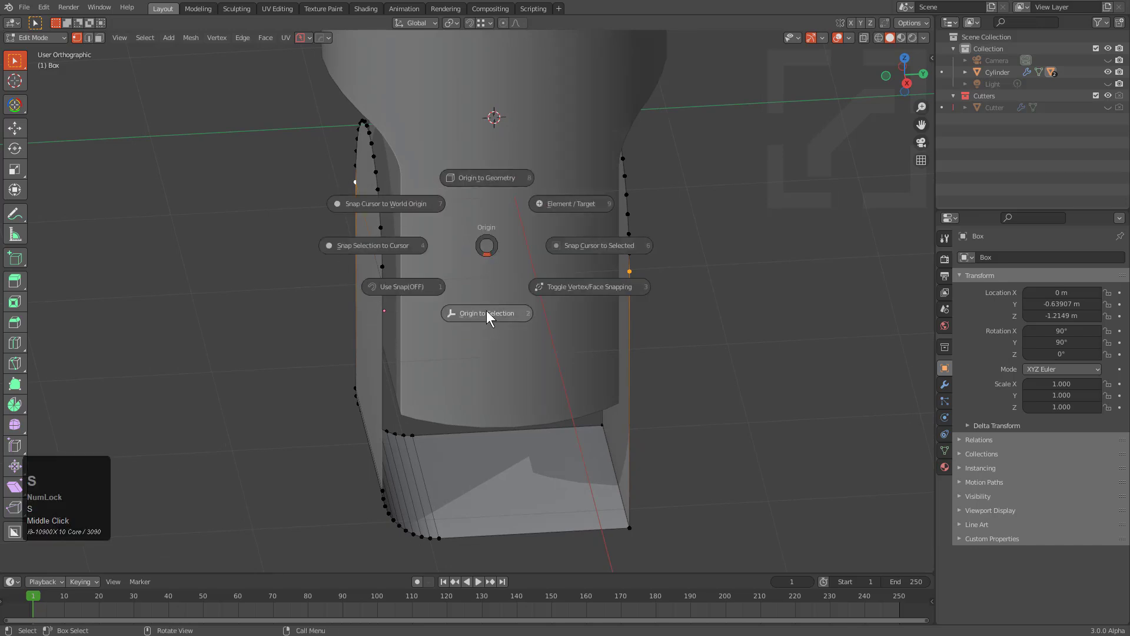
left_click(486, 312)
- Symmetrize the bracket across its origin to carry the rounded bottom corner over to the other plate
middle_click_drag(502, 309, 468, 304)
key("alt+x")
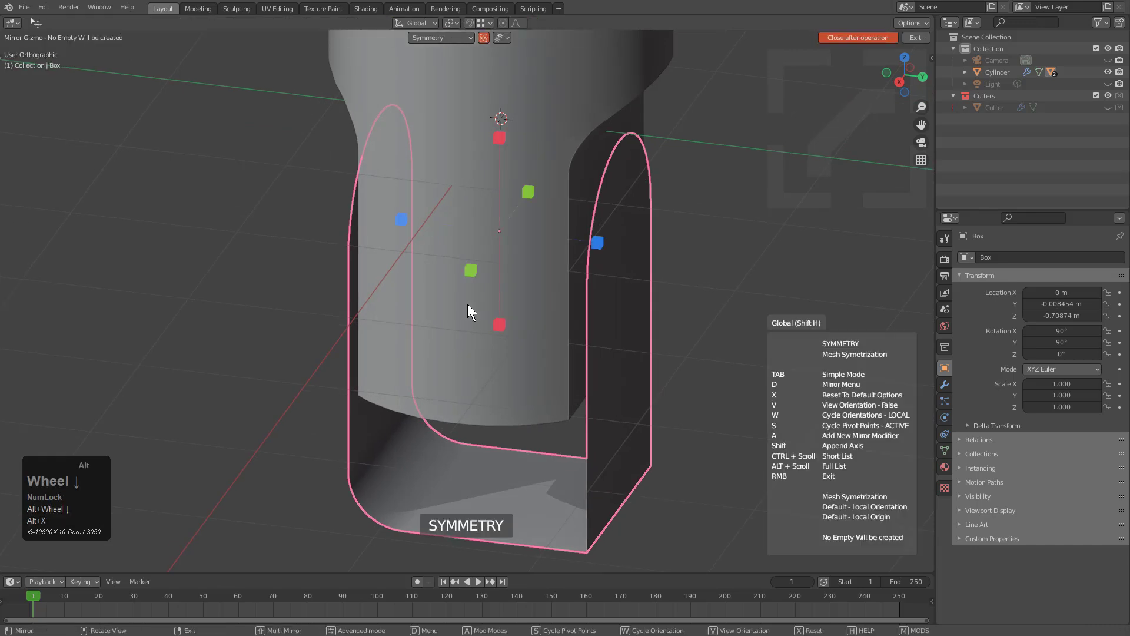
left_click(401, 220)
middle_click_drag(401, 219, 610, 308)
- Add a Solidify modifier to the bracket and thicken its walls outward
key("q")
mouse_move(583, 383)
left_click(669, 388)
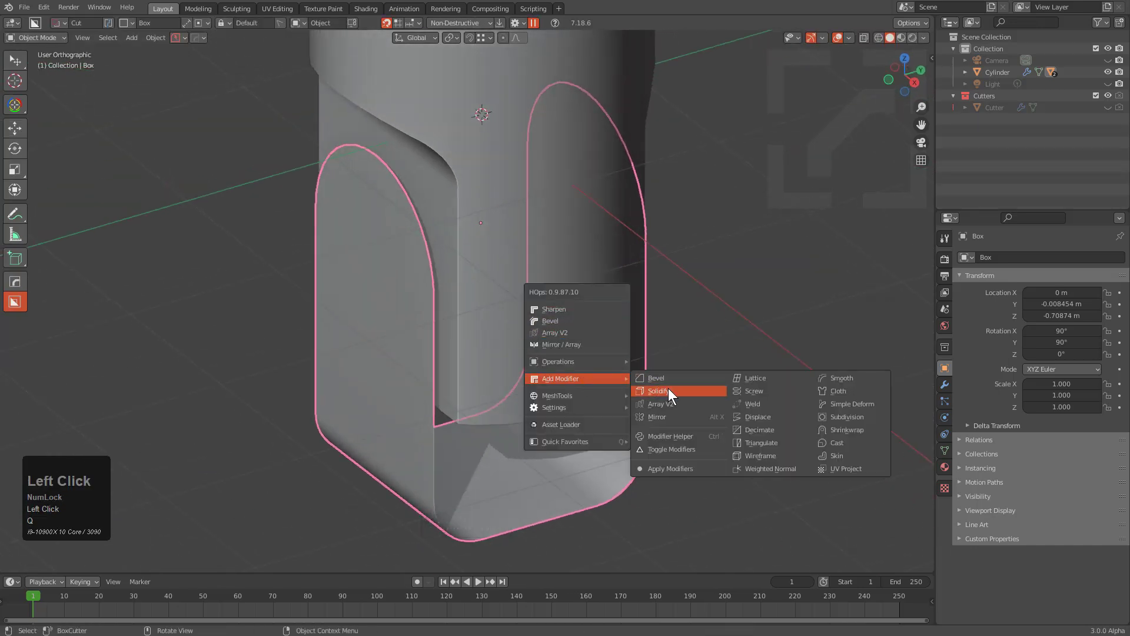
left_click(690, 388)
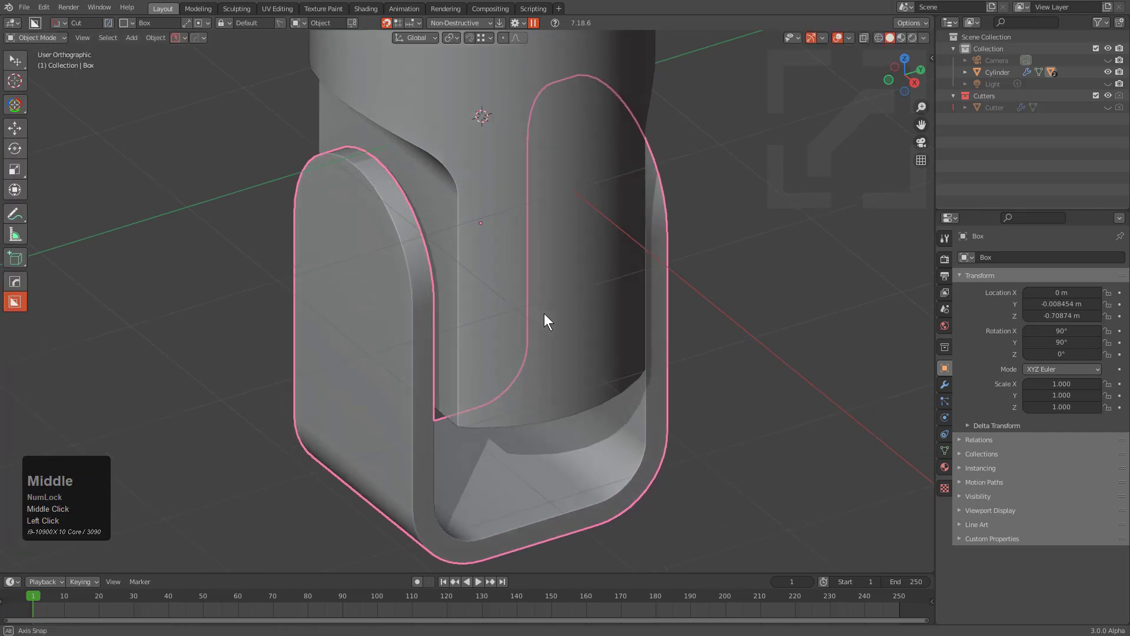
- Dissolve the stray vertex on the arched top of the bracket plate
middle_click_drag(542, 308, 565, 341)
scroll(502, 288, "up", 3)
key("Tab")
middle_click_drag(382, 234, 425, 260, "shift")
scroll(384, 210, "up", 3)
key("g")
right_click(388, 202)
scroll(562, 210, "down", 3)
middle_click_drag(562, 209, 606, 316)
scroll(597, 245, "up", 3)
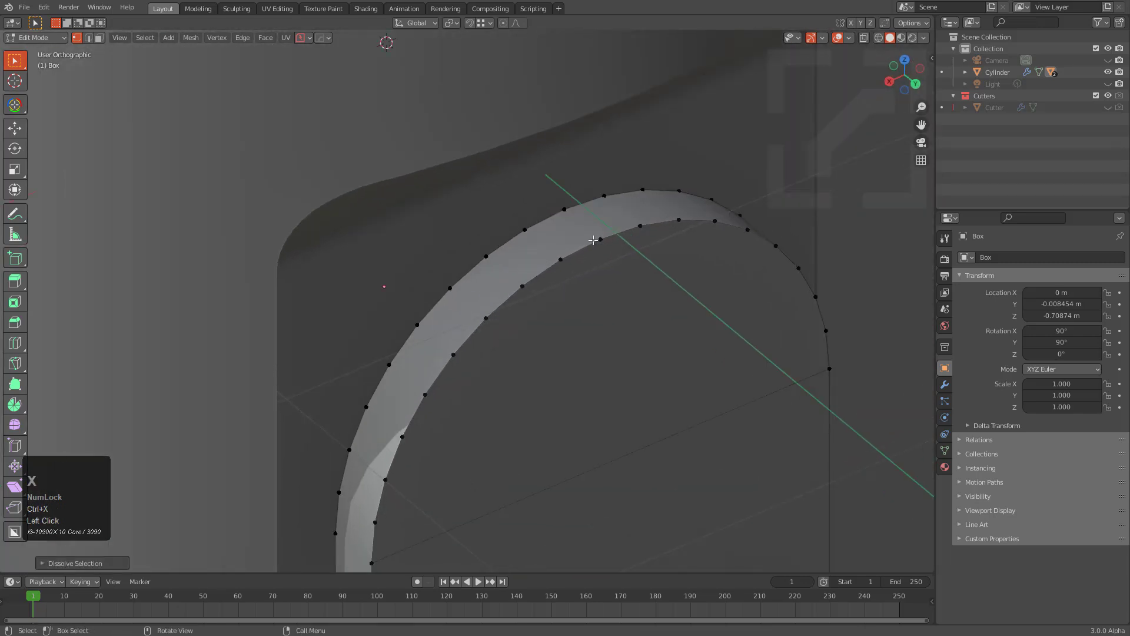
scroll(593, 240, "down", 4)
- Apply the bracket's Solidify thickness as real mesh with Visual Geometry to Mesh
key("Tab")
middle_click_drag(437, 369, 494, 181)
scroll(595, 362, "up", 4)
scroll(435, 130, "up", 1)
scroll(471, 285, "down", 3)
key("Tab")
mouse_move(504, 376)
middle_mouse_down()
mouse_move(463, 361)
mouse_move(479, 294)
mouse_move(506, 361)
middle_mouse_up()
scroll(479, 295, "up", 2)
key("Tab")
key("ctrl+a")
left_click(488, 491)
- Select the outer faces of the bracket's underside from one rounded corner across to the other
key("Tab")
middle_click_drag(488, 493, 457, 396)
key("3")
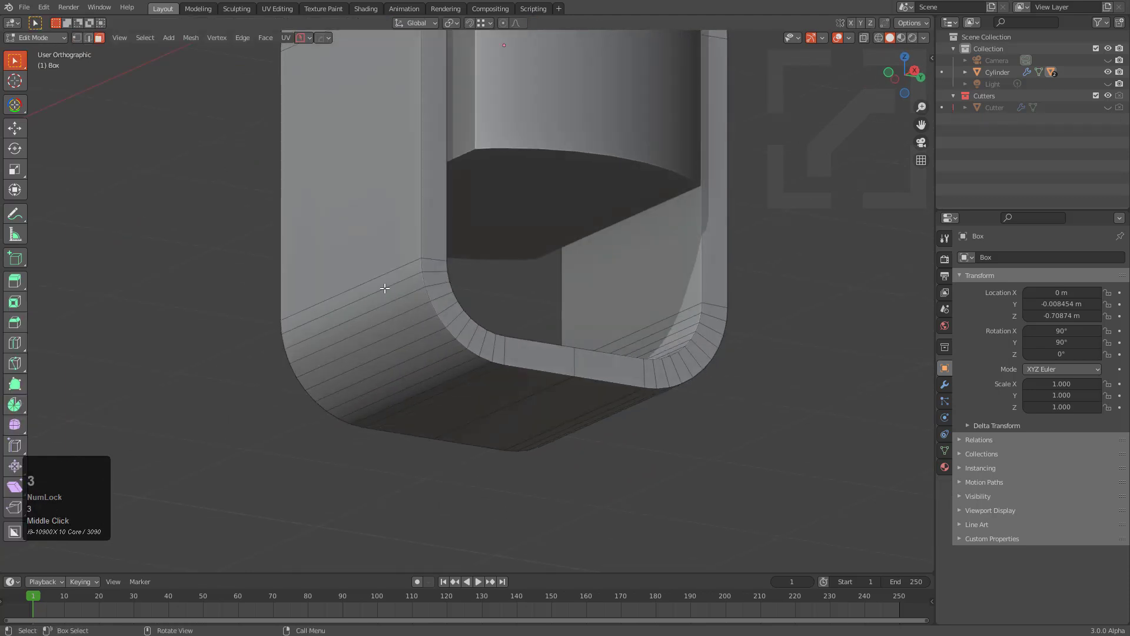
middle_click_drag(424, 310, 509, 308)
left_click(506, 347, "ctrl")
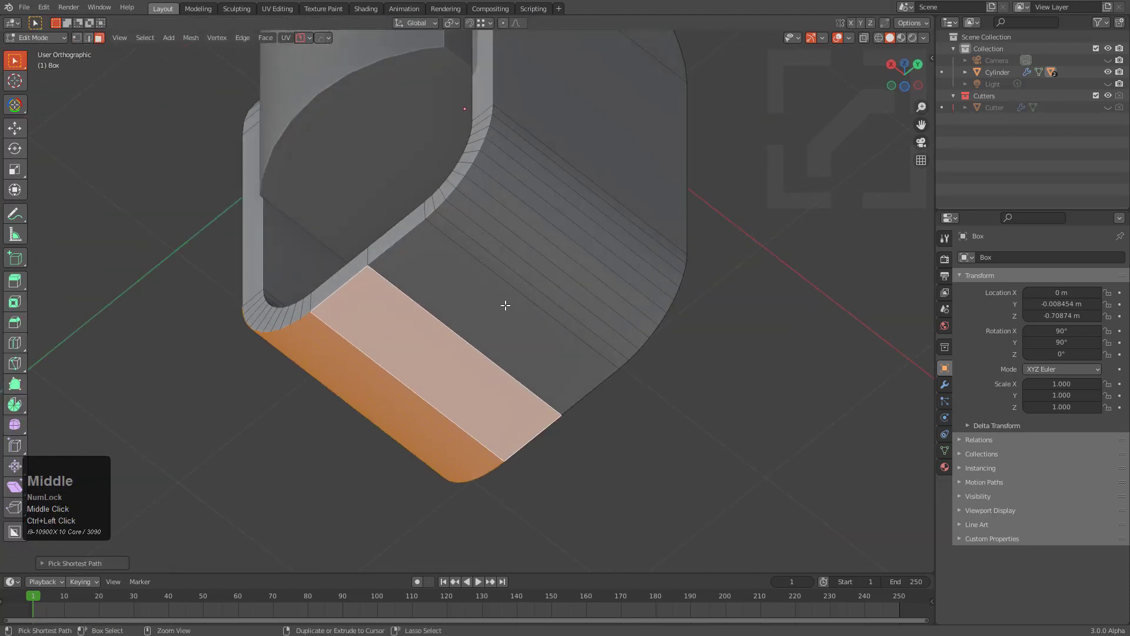
left_click(492, 298, "ctrl")
left_click(559, 158, "ctrl")
- Extrude the selected underside faces downward along Z and flatten them into a level base with a Z scale of 0
middle_click_drag(561, 160, 680, 235)
middle_click_drag(556, 281, 535, 286)
middle_click_drag(565, 382, 530, 387)
key("e")
key("w")
key("z")
left_click(580, 479)
key("s")
key("z")
key("KP_0")
key("KP_Enter")
left_click(585, 456)
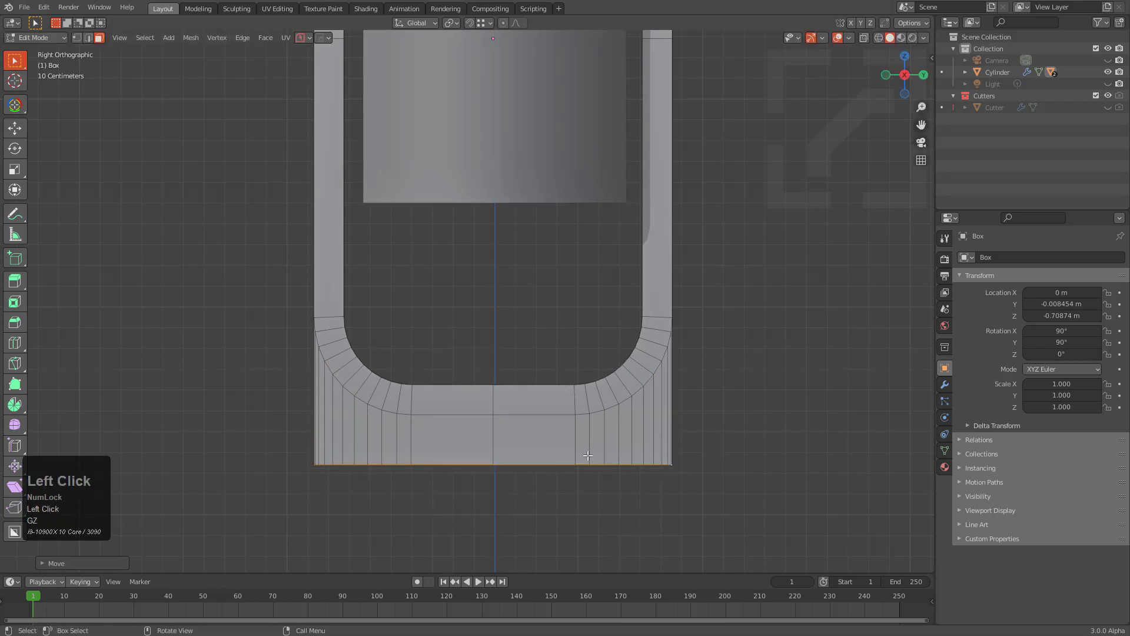
key("Tab")
- Run Clean Mesh on the bracket and symmetrize it across its local Z axis
middle_click_drag(525, 371, 570, 403)
key("q")
mouse_move(556, 384)
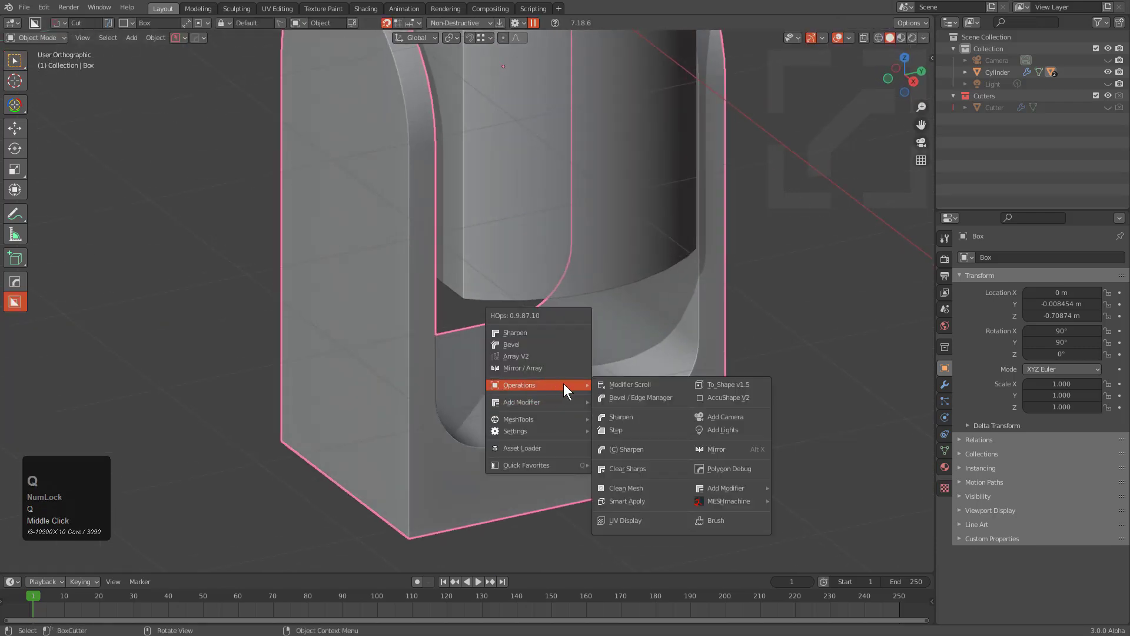
left_click(641, 490)
middle_click_drag(640, 488, 533, 399)
key("alt+x")
scroll(514, 208, "down", 3)
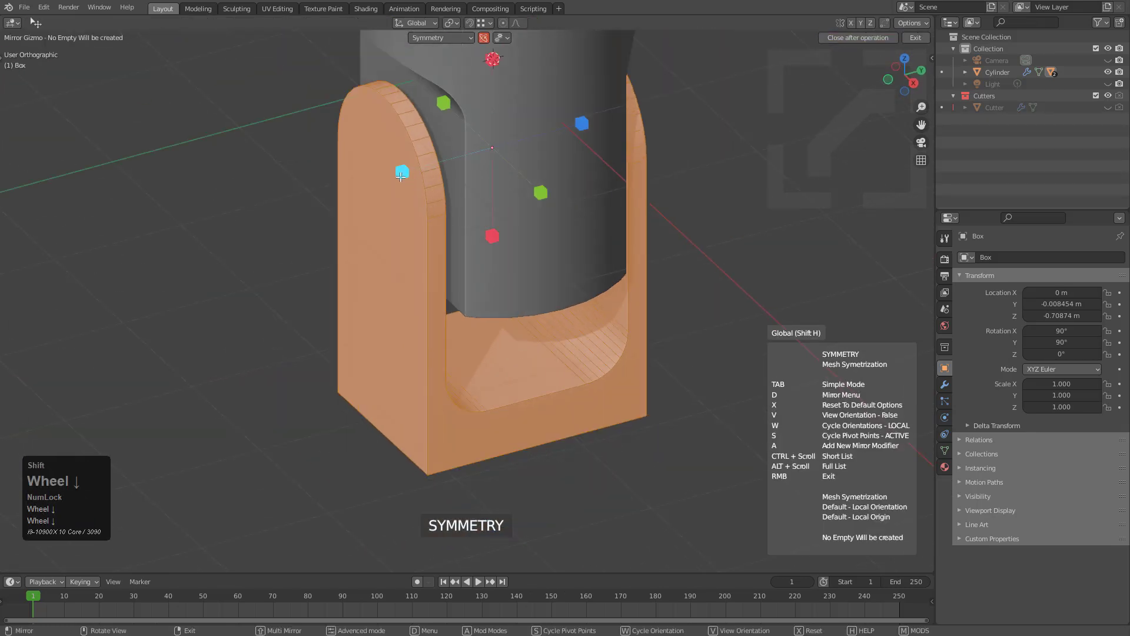
left_click(400, 178)
scroll(517, 194, "down", 2)
middle_click_drag(506, 247, 495, 347)
- Inspect the bracket's squared base and its edge layout from the side and at an angle
key("Tab")
middle_click_drag(503, 417, 495, 396)
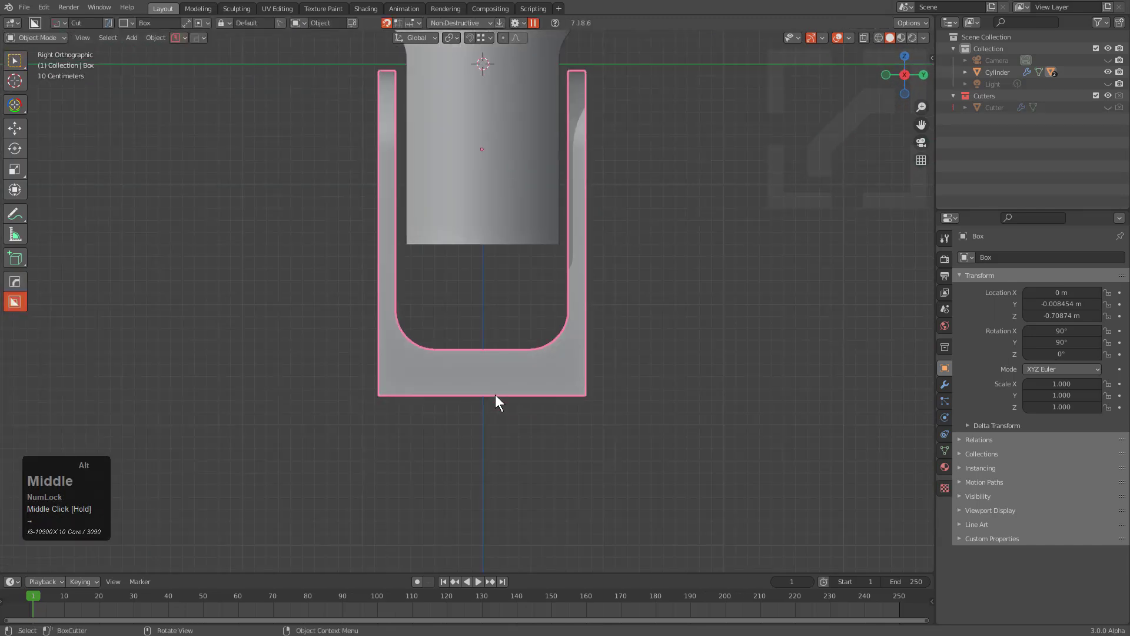
scroll(491, 402, "up", 4)
middle_click_drag(438, 427, 533, 306, "shift")
key("KP_1")
middle_click_drag(483, 317, 437, 323)
scroll(497, 323, "up", 2)
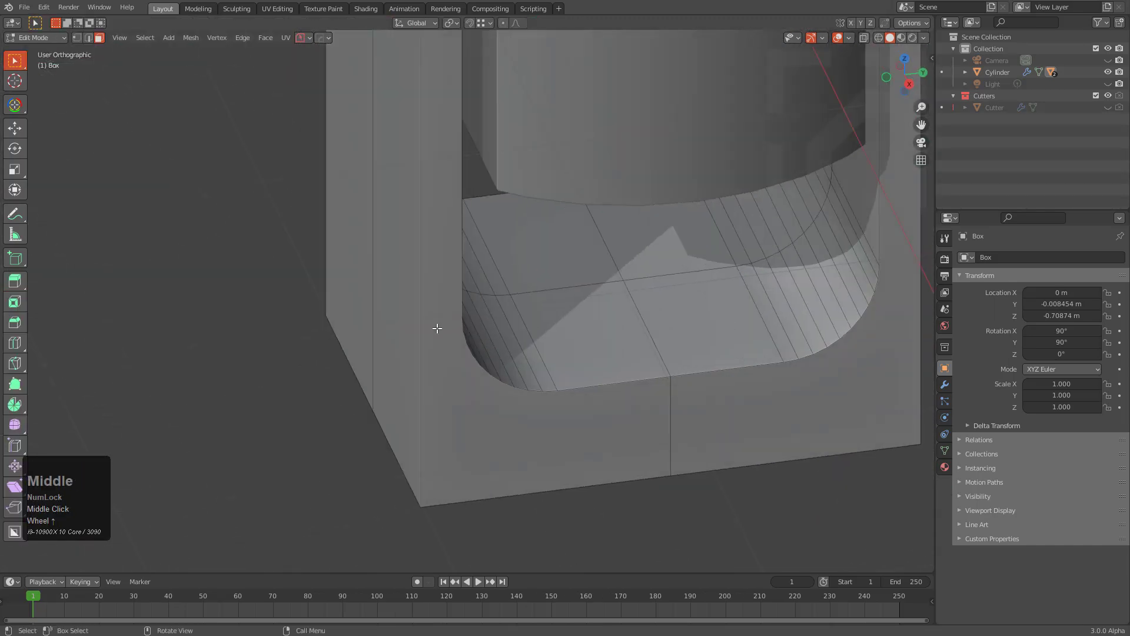
key("Tab")
scroll(681, 404, "down", 3)
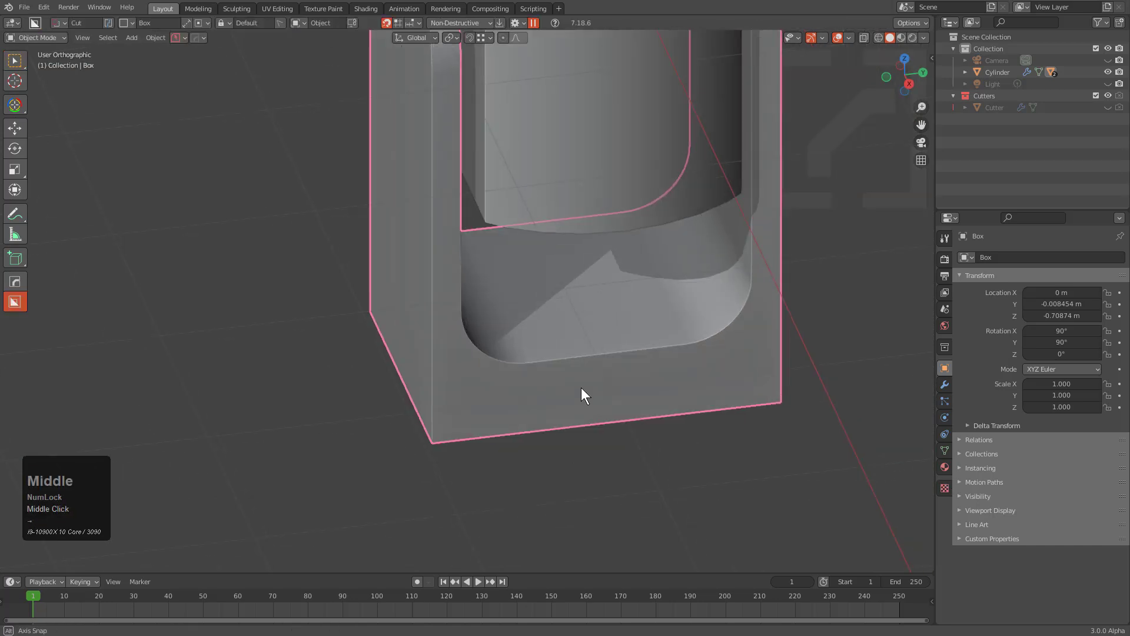
middle_click_drag(595, 399, 563, 368)
scroll(562, 368, "down", 2)
middle_click_drag(585, 277, 586, 331, "shift")
scroll(595, 264, "down", 2, "shift")
scroll(595, 259, "down", 1)
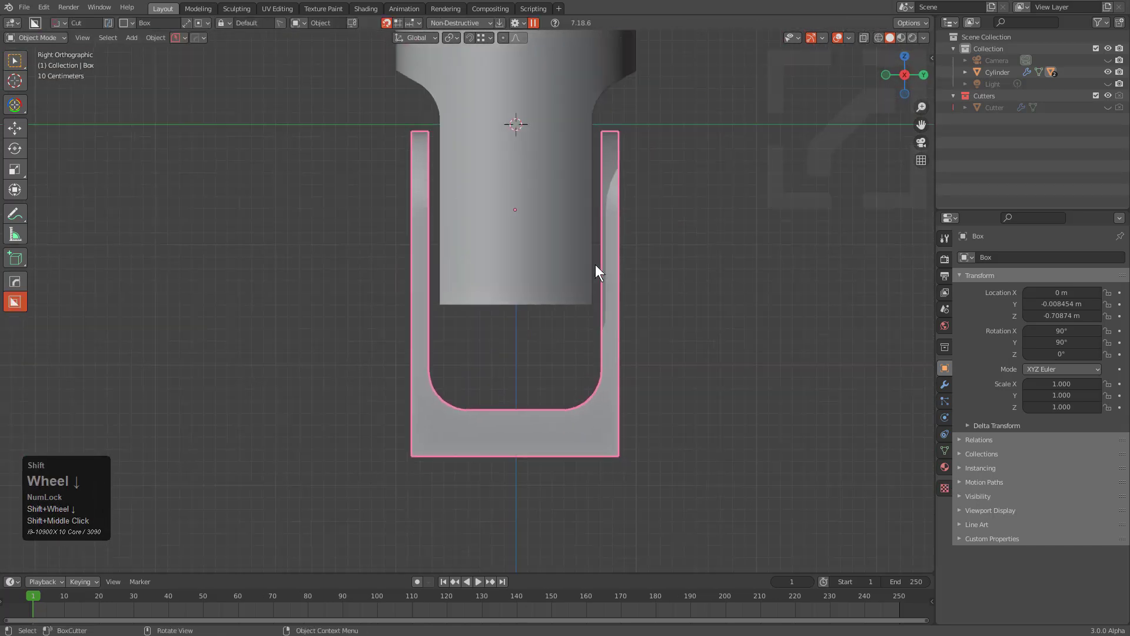
- Generate a 32-segment To_Shape cylinder from the bracket, offset to -Z beneath its base
key("q")
key("o")
key("t")
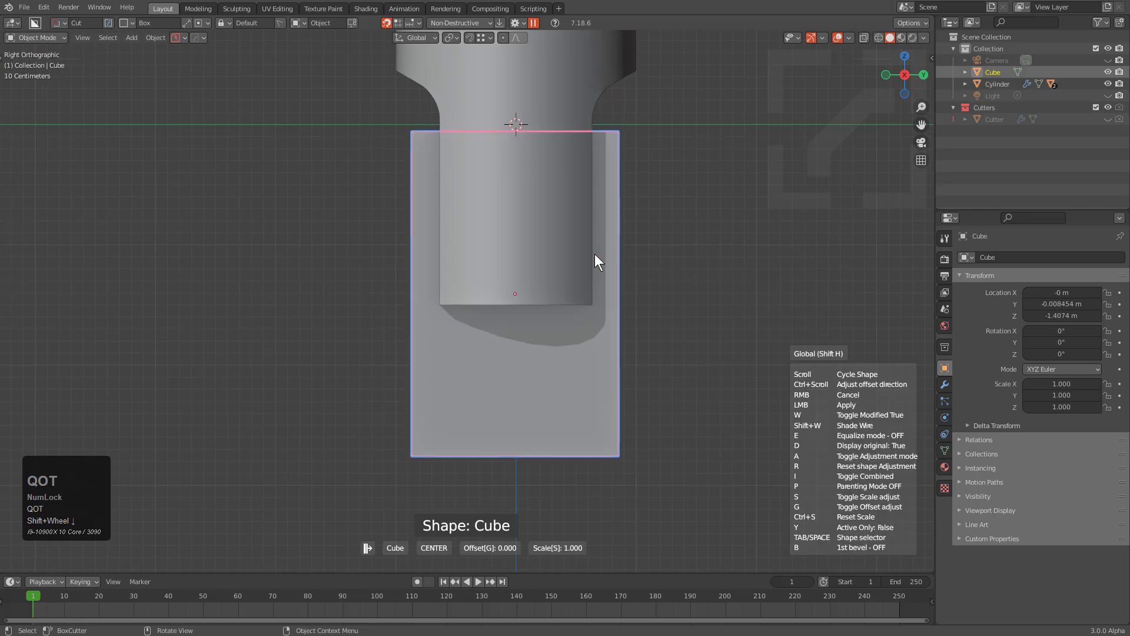
key("space")
left_click(579, 303)
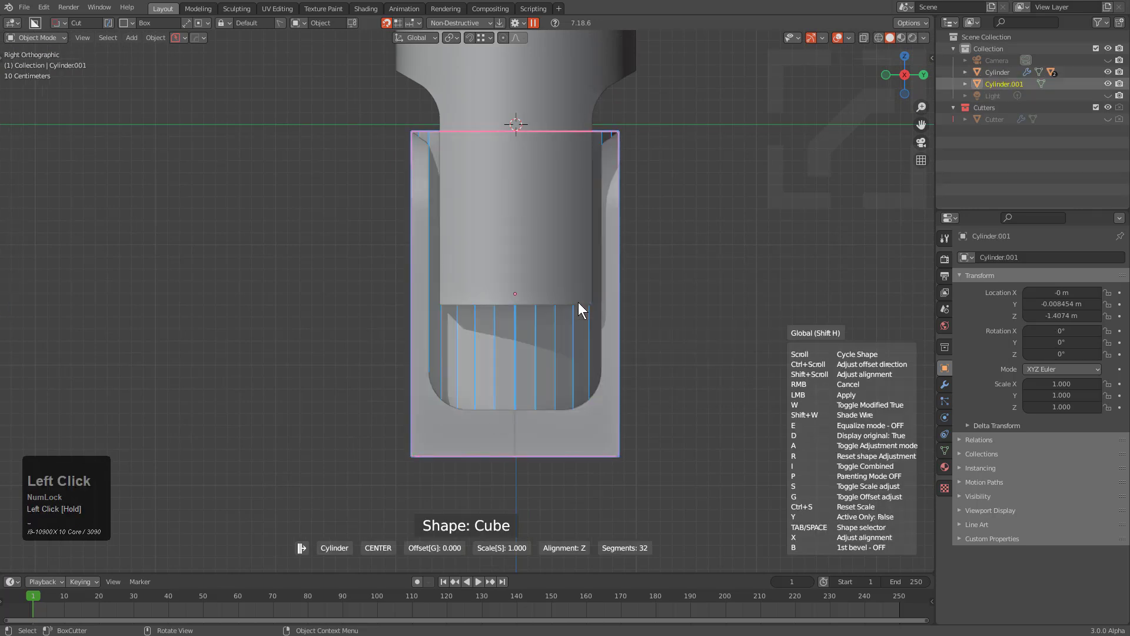
scroll(577, 302, "down", 3, "ctrl")
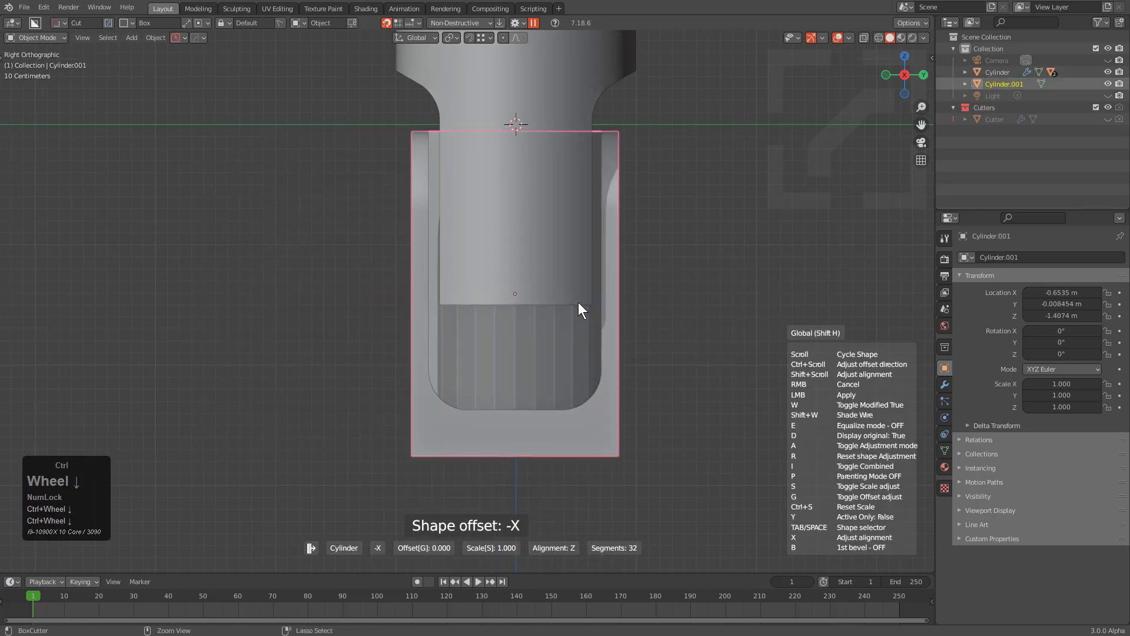
scroll(578, 302, "down", 2, "ctrl")
left_click(578, 302)
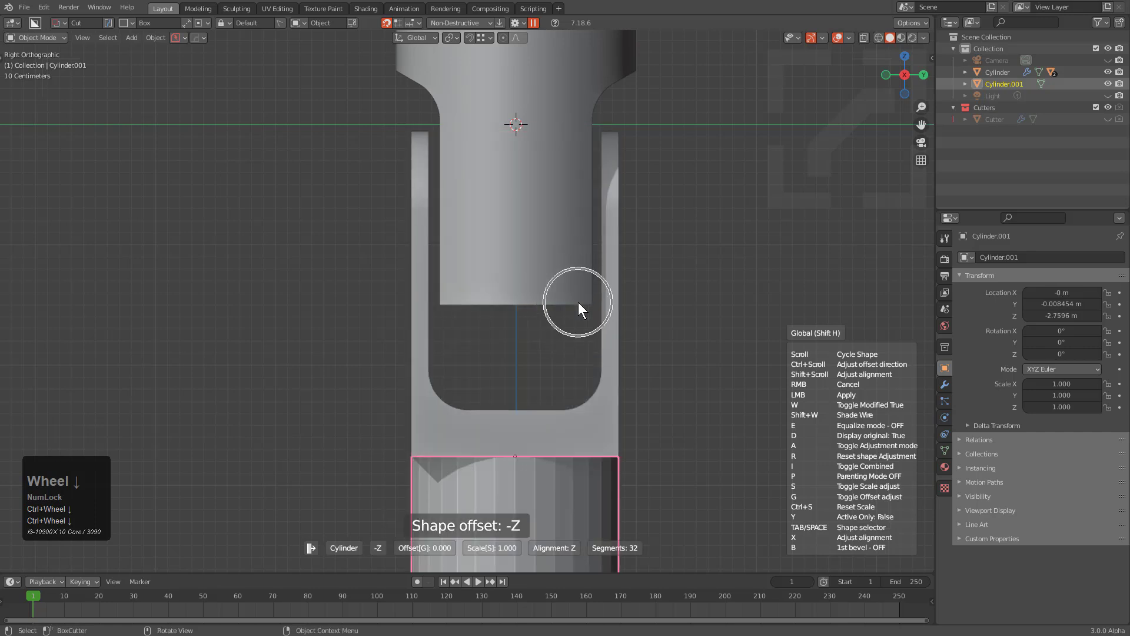
- Scale the cylinder to about 0.203 in Z and 1.630 in X and Y, and sharpen it
scroll(618, 377, "down", 1)
middle_click_drag(721, 495, 712, 407, "shift")
scroll(713, 408, "down", 1, "shift")
key("s")
key("z")
left_click(546, 330)
key("s")
key("shift+z")
left_click(572, 331)
key("q")
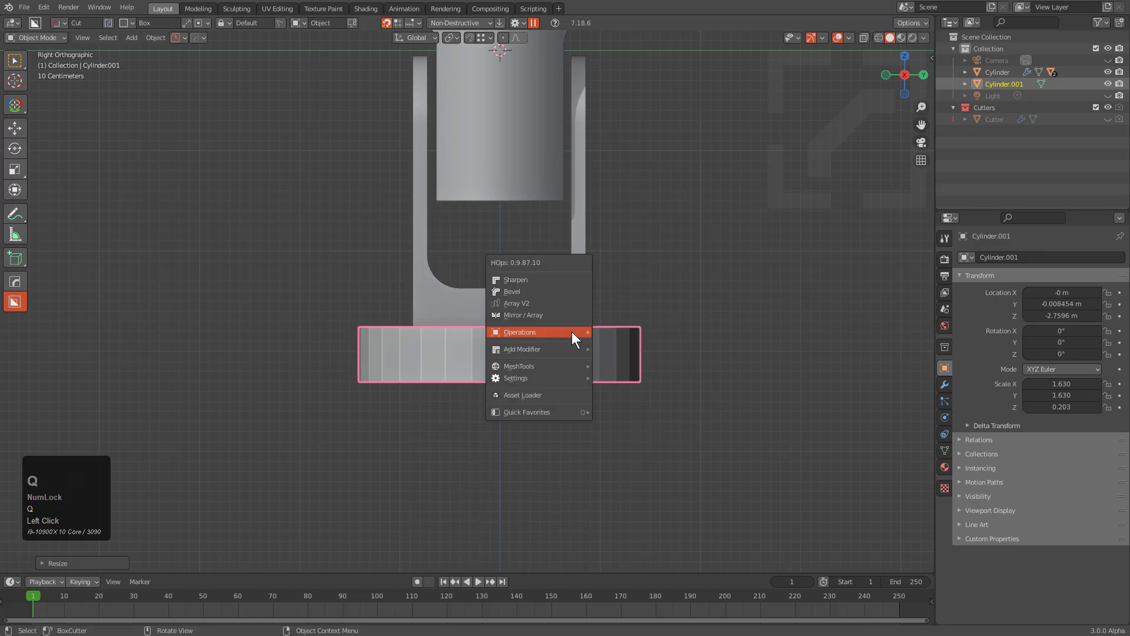
left_click(559, 299)
- Delete the flattened cylinder beneath the bracket
middle_click_drag(534, 308, 538, 332)
scroll(553, 397, "down", 2)
key("x")
left_click(570, 387)
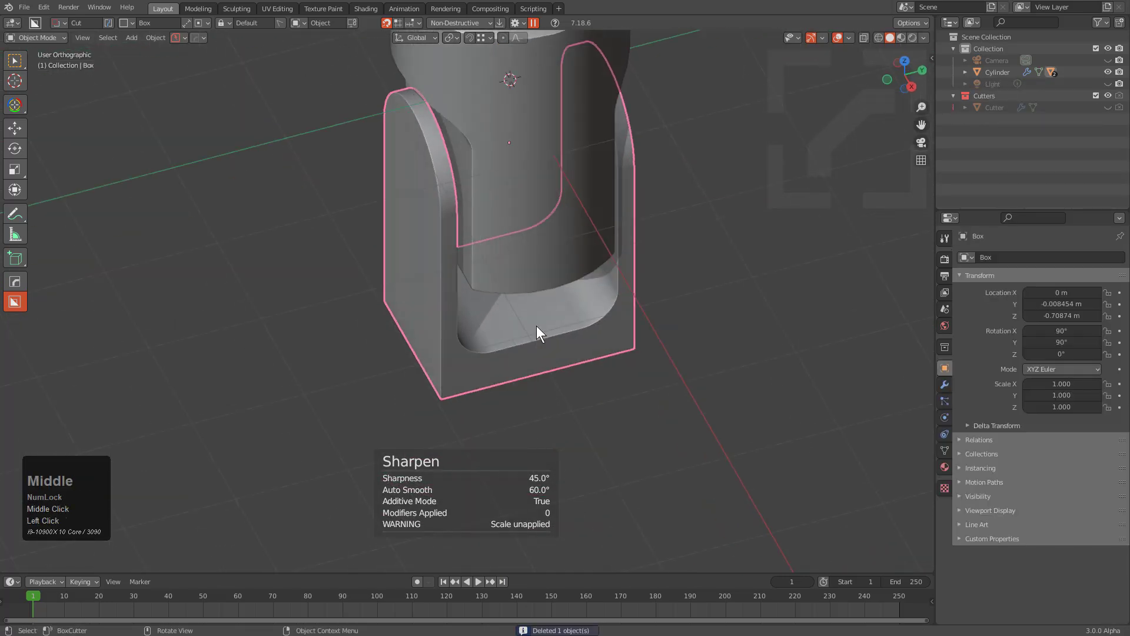
- Create a To_Shape cylinder beneath the bracket with -Z offset and Equalize mode set to ALL
key("q")
key("t")
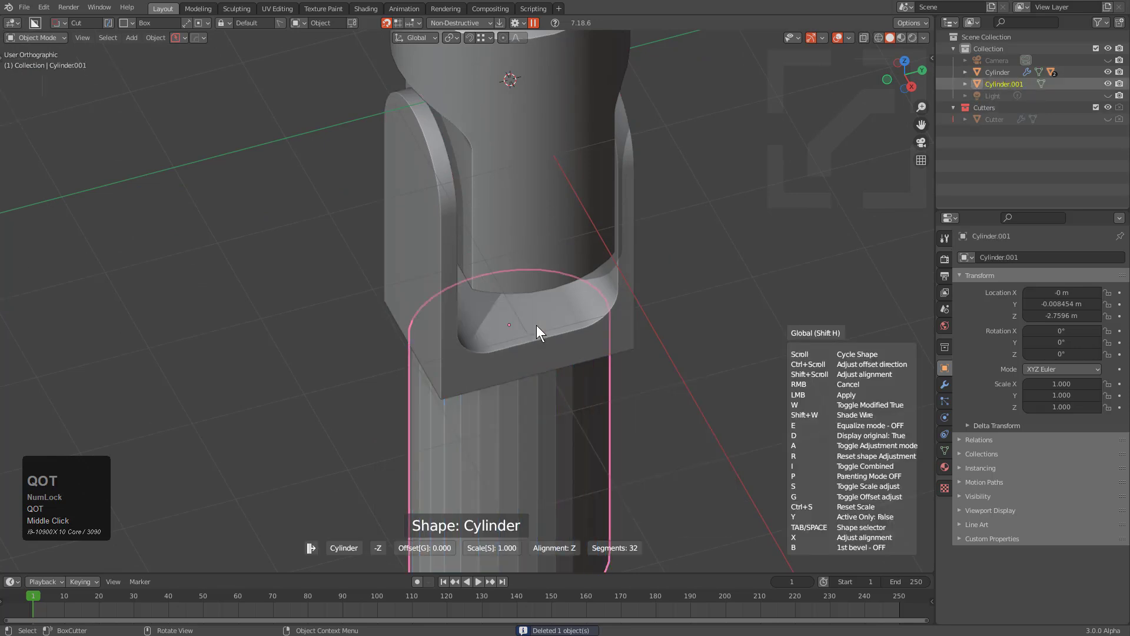
key("e")
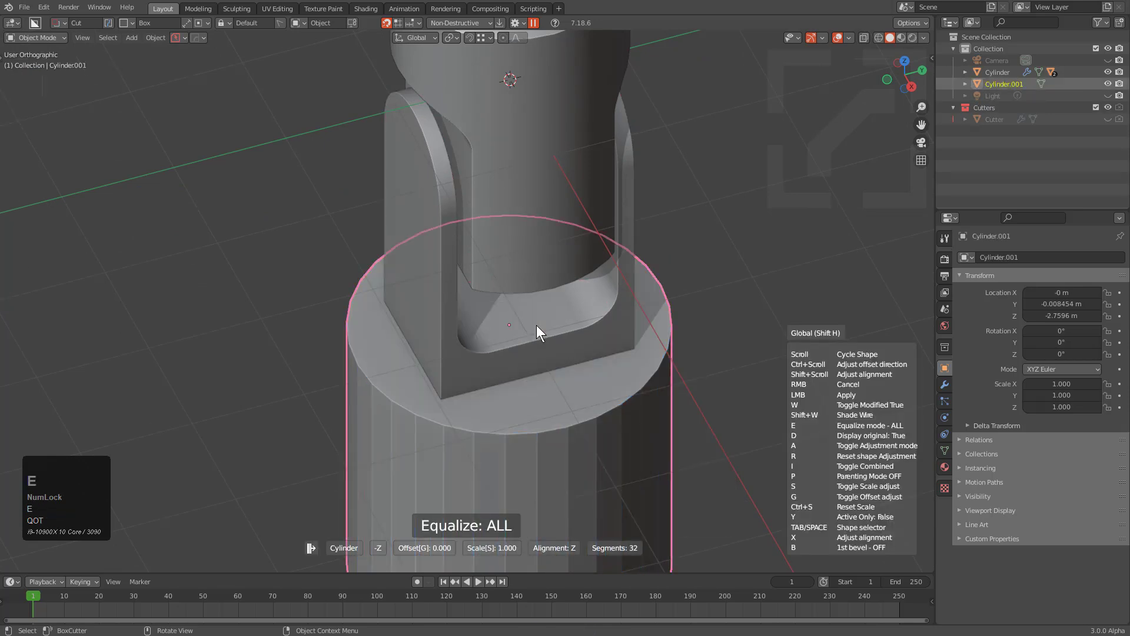
left_click(536, 325)
- Scale the equalized cylinder to about 0.153 in Z and 1.110 in X and Y, and sharpen the resulting disc
scroll(730, 461, "down", 2)
key("s")
key("z")
left_click(585, 401)
key("s")
key("shift+z")
left_click(612, 411)
key("q")
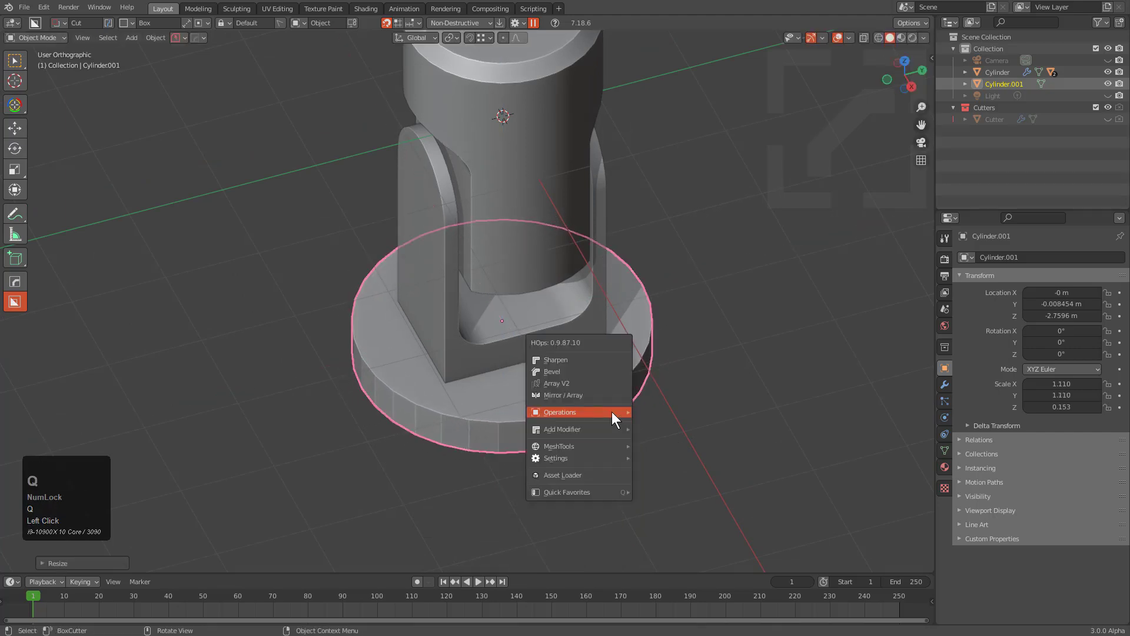
left_click(581, 360)
- Move the disc up along Z to about -2.665 m so it overlaps the bracket's base
middle_click_drag(605, 455, 552, 391, "alt")
scroll(411, 299, "up", 6)
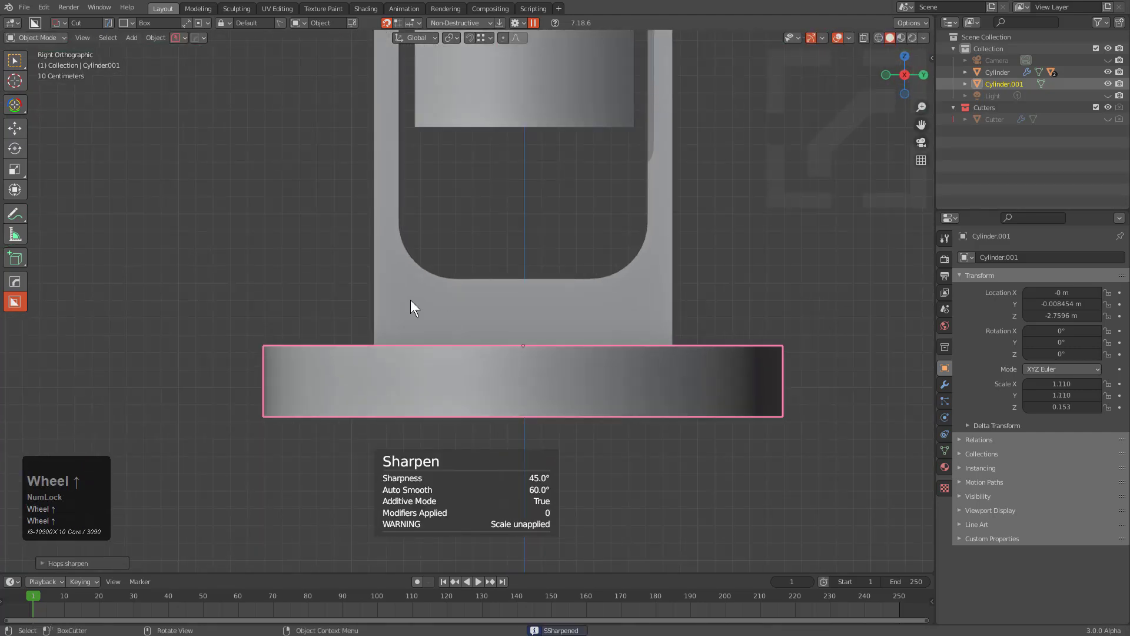
key("g")
key("z")
left_click(525, 303)
middle_click_drag(524, 303, 506, 316)
scroll(506, 316, "down", 2)
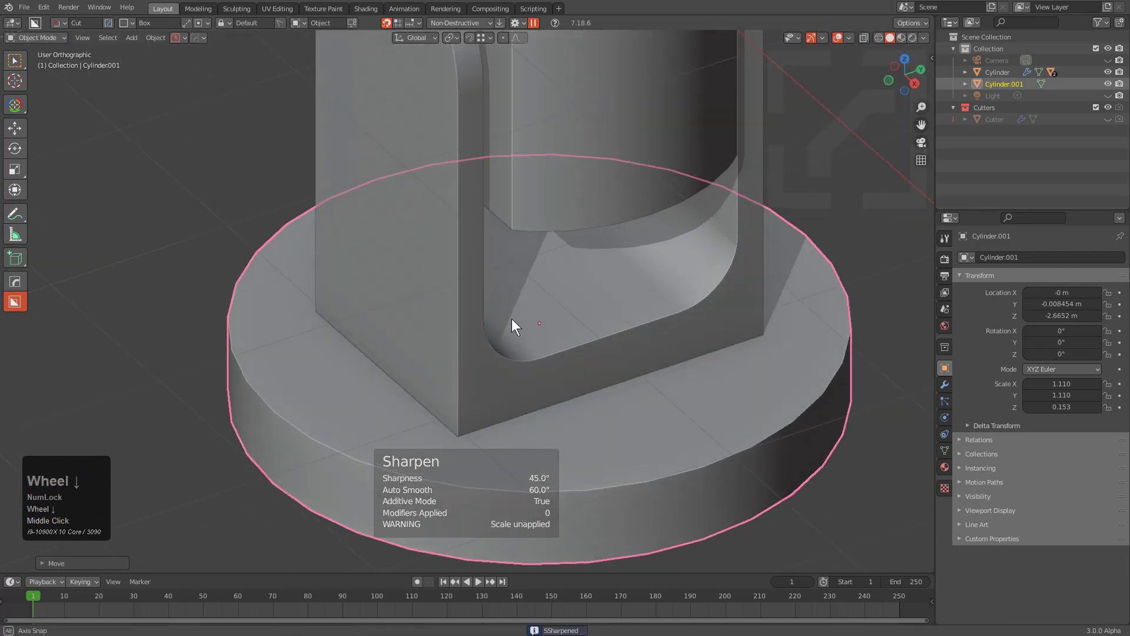
- Union the bracket with the disc and apply the boolean to the disc's mesh
left_click(542, 347)
left_click(748, 390, "shift")
key("q")
mouse_move(716, 435)
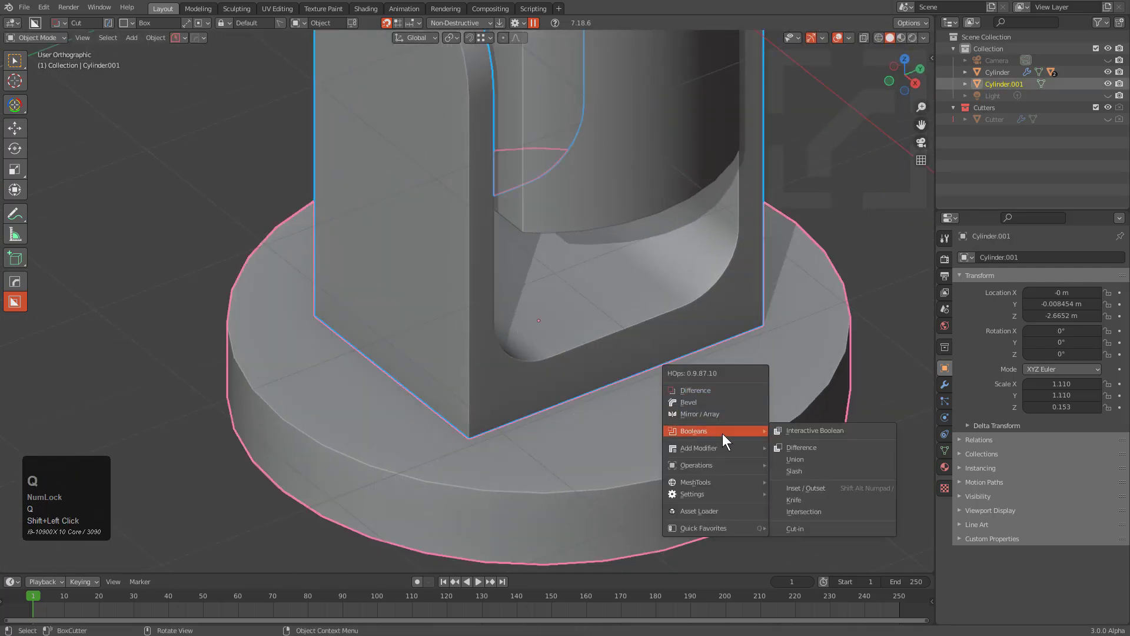
left_click(794, 459)
scroll(659, 396, "down", 1)
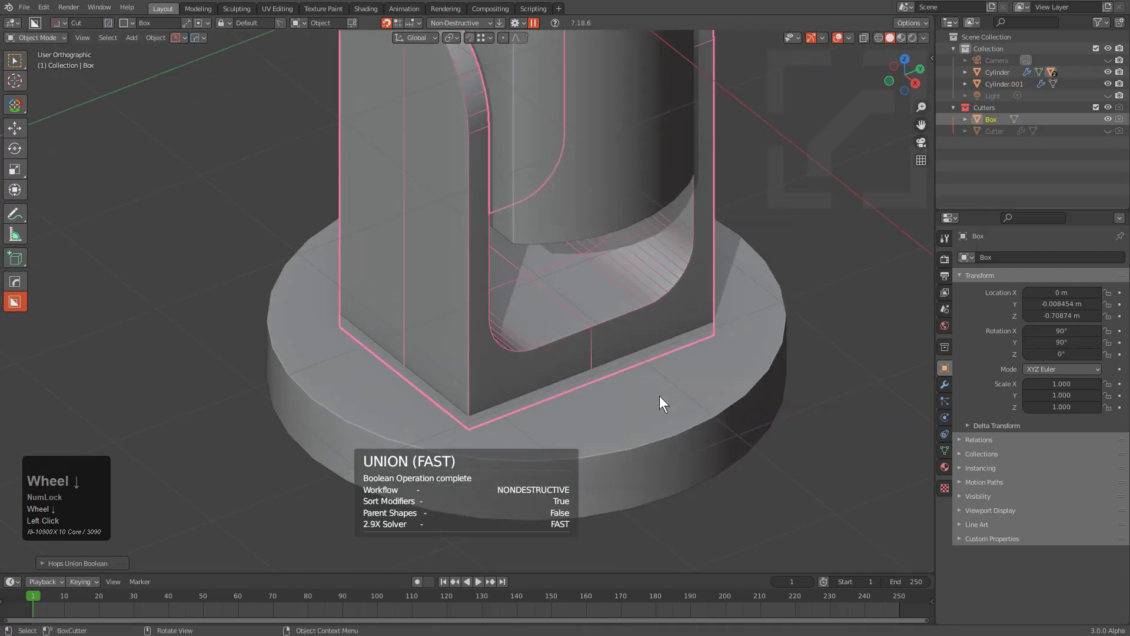
left_click(599, 404)
key("ctrl+a")
left_click(620, 378)
scroll(591, 362, "down", 1)
- Symmetrize the merged disc and bracket mesh across its local Y axis
middle_click_drag(591, 361, 512, 332, "shift")
key("Tab")
key("alt+x")
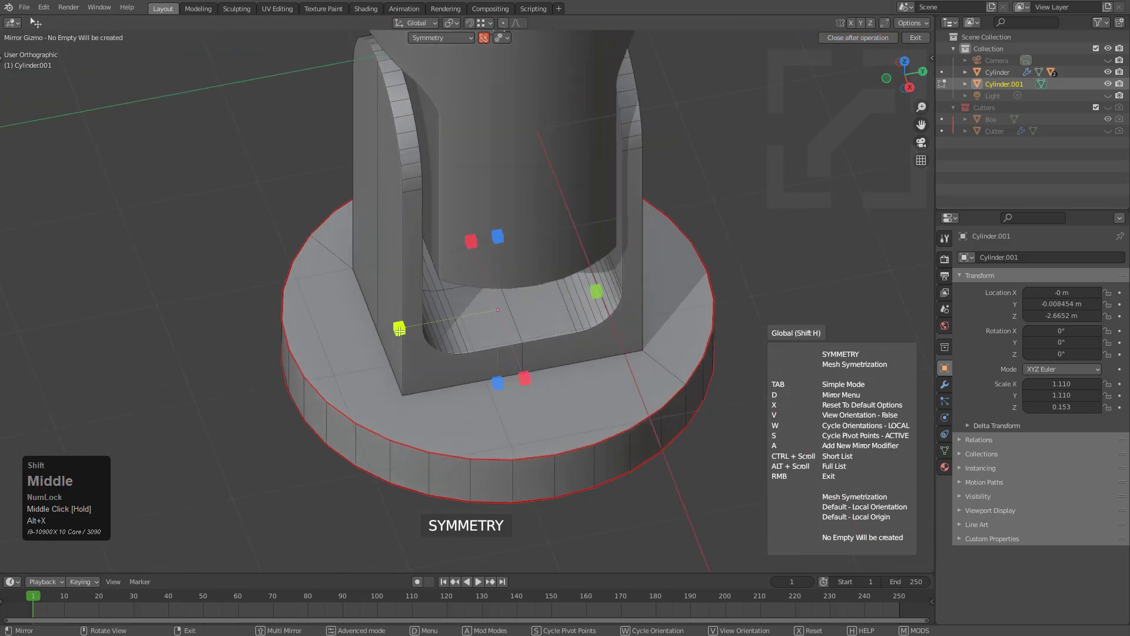
left_click(402, 335)
middle_click_drag(464, 361, 486, 359)
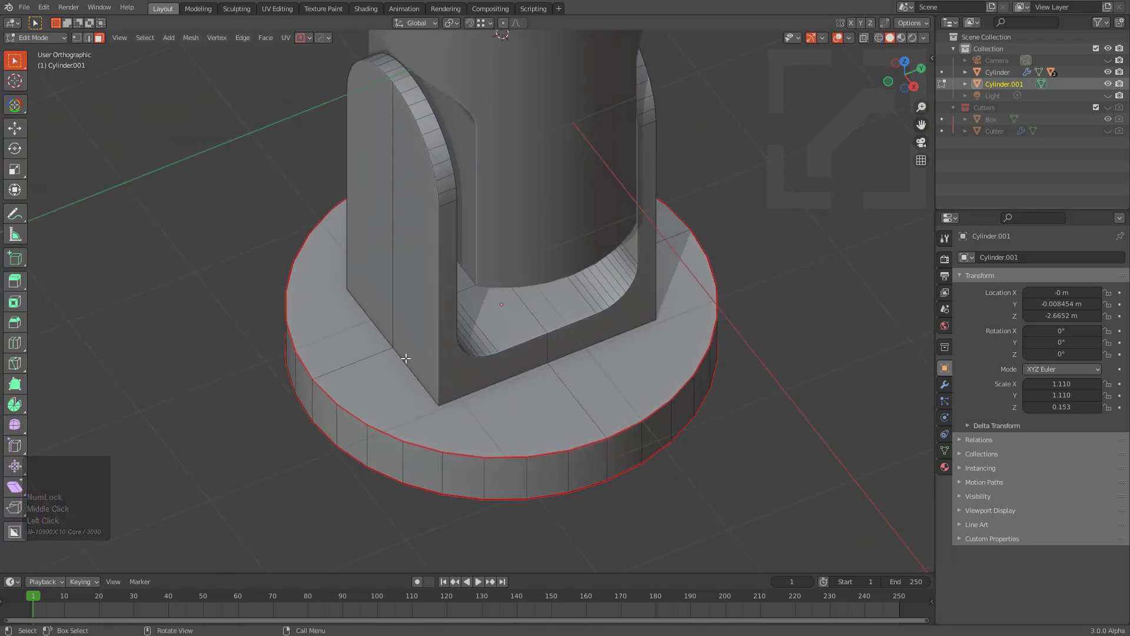
- Knife a rectangular outline into the disc beside the bracket plate's base and symmetrize the mesh across its X axis
middle_click_drag(390, 369, 518, 340)
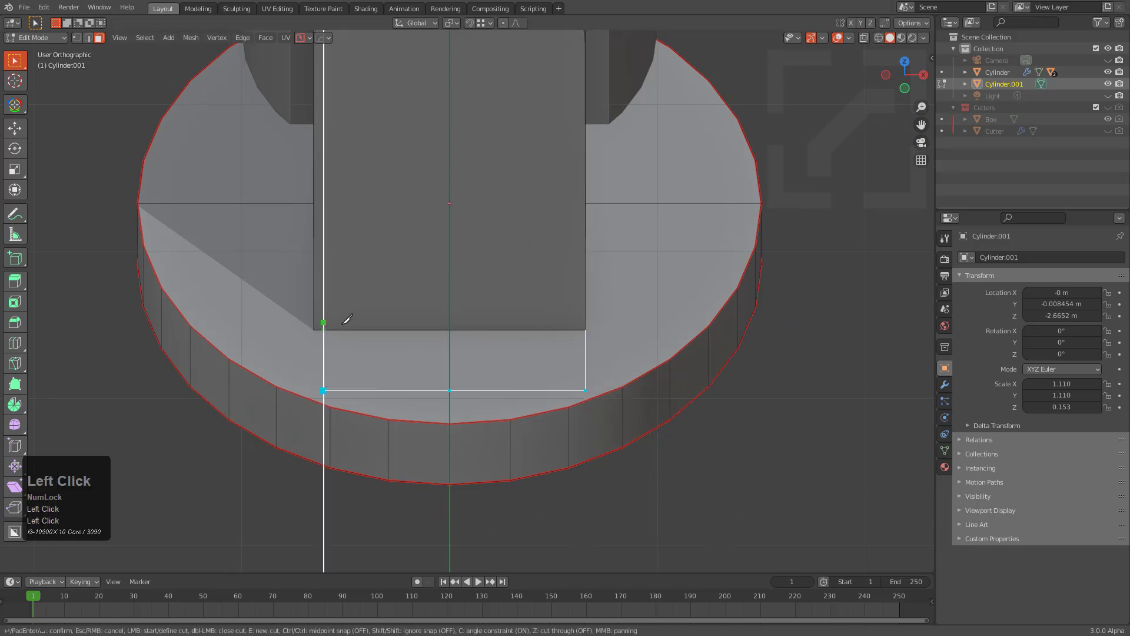
middle_click_drag(519, 326, 611, 307)
key("alt+x")
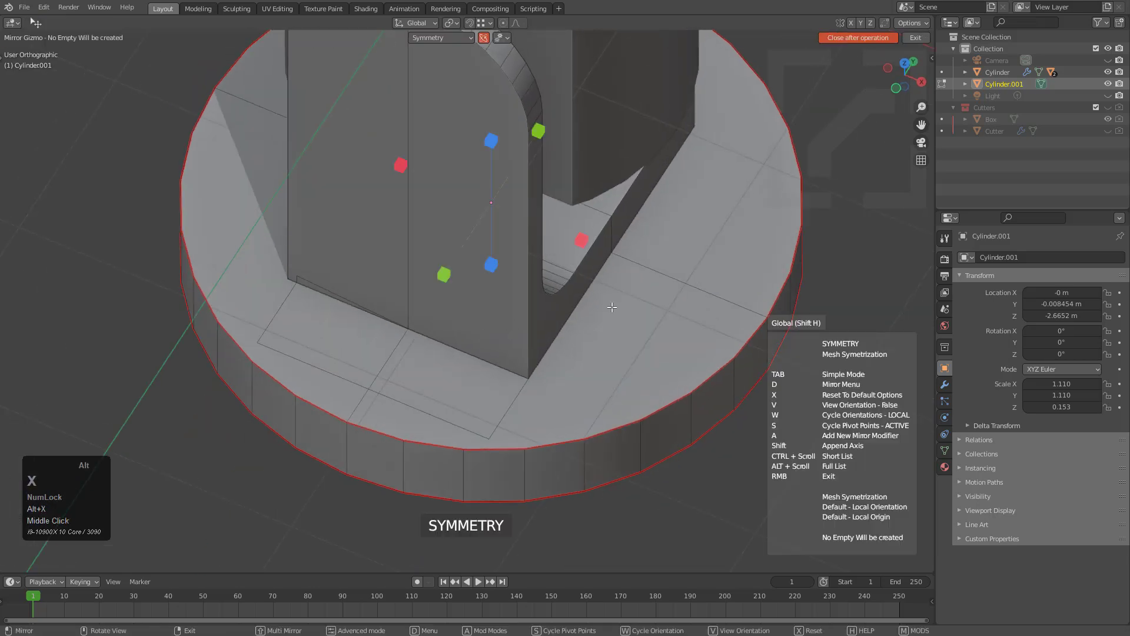
left_click(581, 238)
middle_click_drag(449, 335, 388, 311)
- Select the edges where the bracket plate meets the disc and try to bevel them
left_click(435, 315)
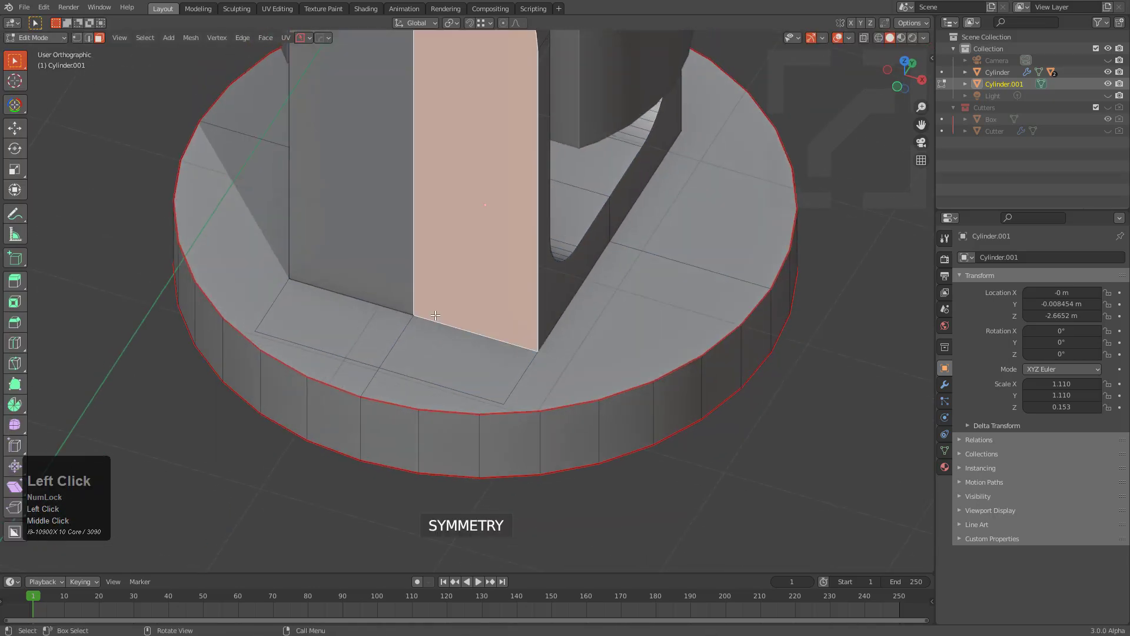
key("2")
left_click(397, 309)
scroll(541, 371, "up", 3)
key("ctrl+b")
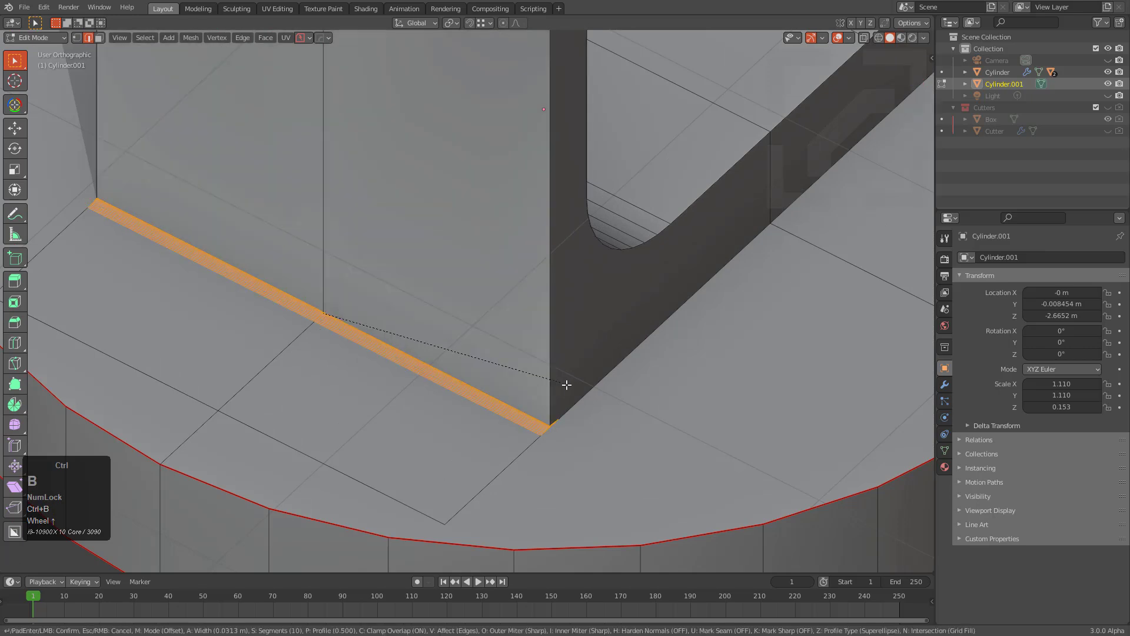
right_click(597, 396)
- Apply Visual Geometry to Mesh on the merged object and try the plate-base bevel again
key("Tab")
key("ctrl+a")
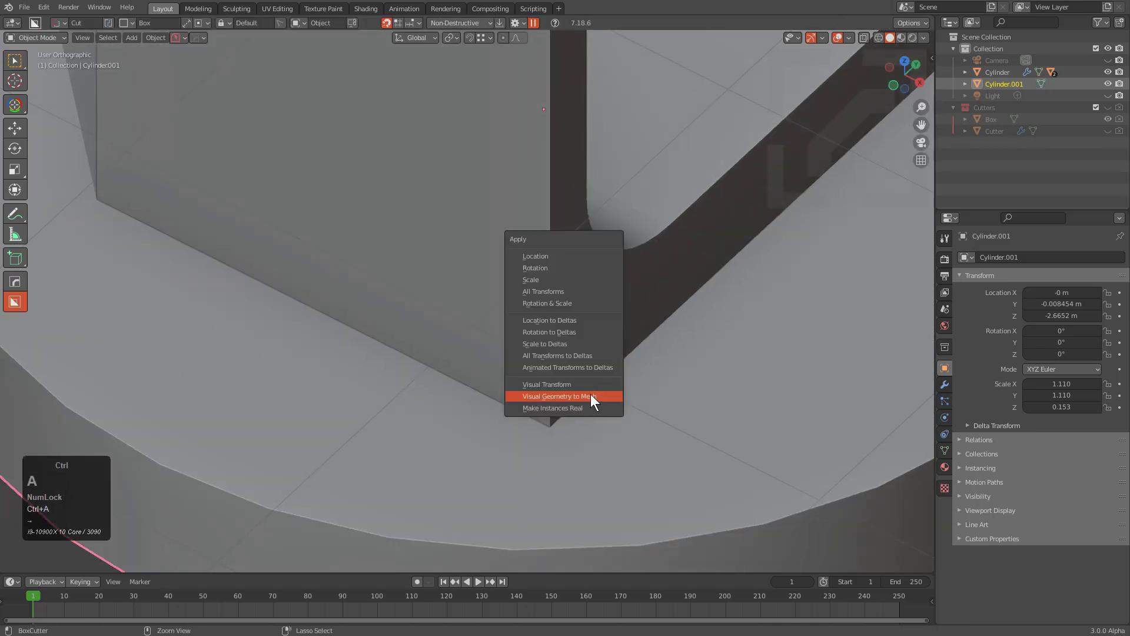
left_click(559, 389)
key("Tab")
key("alt+z")
scroll(597, 369, "down", 1)
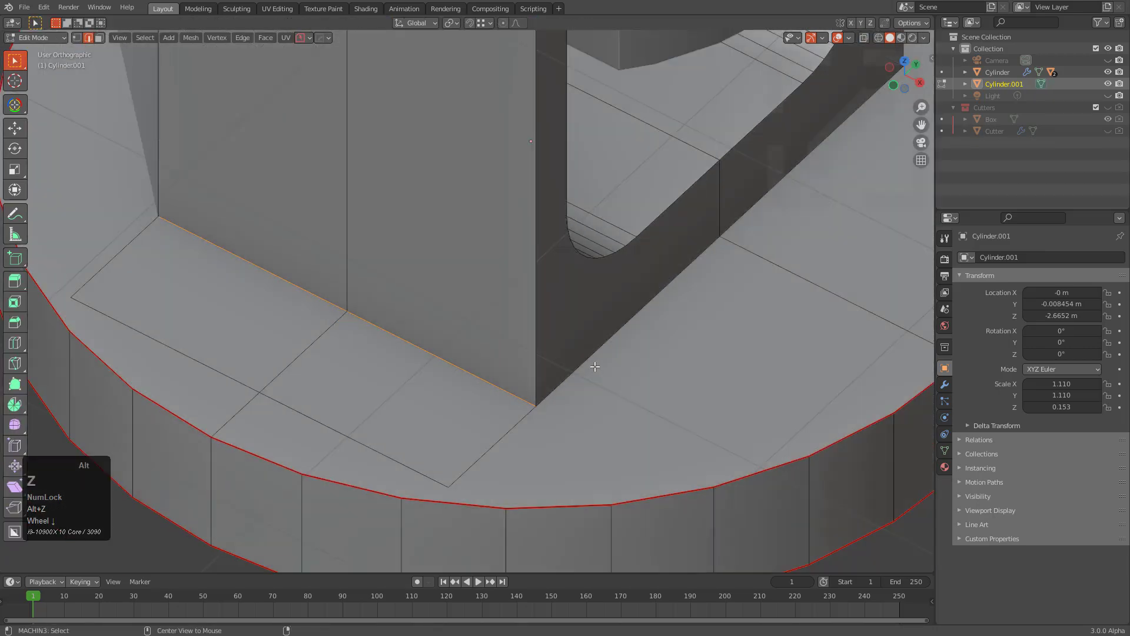
key("ctrl+b")
right_click(627, 378)
- Apply the object's scale and bevel the plate-base edges about 0.39 m wide with 9 segments
key("Tab")
key("ctrl+a")
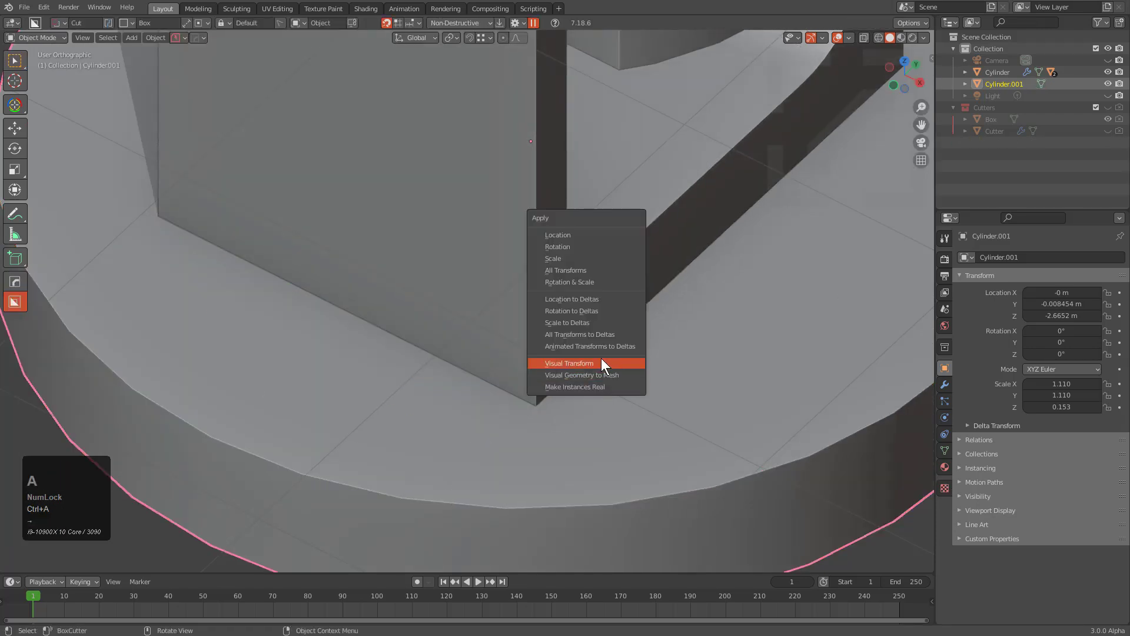
left_click(566, 258)
key("Tab")
scroll(559, 268, "down", 2)
key("ctrl+b")
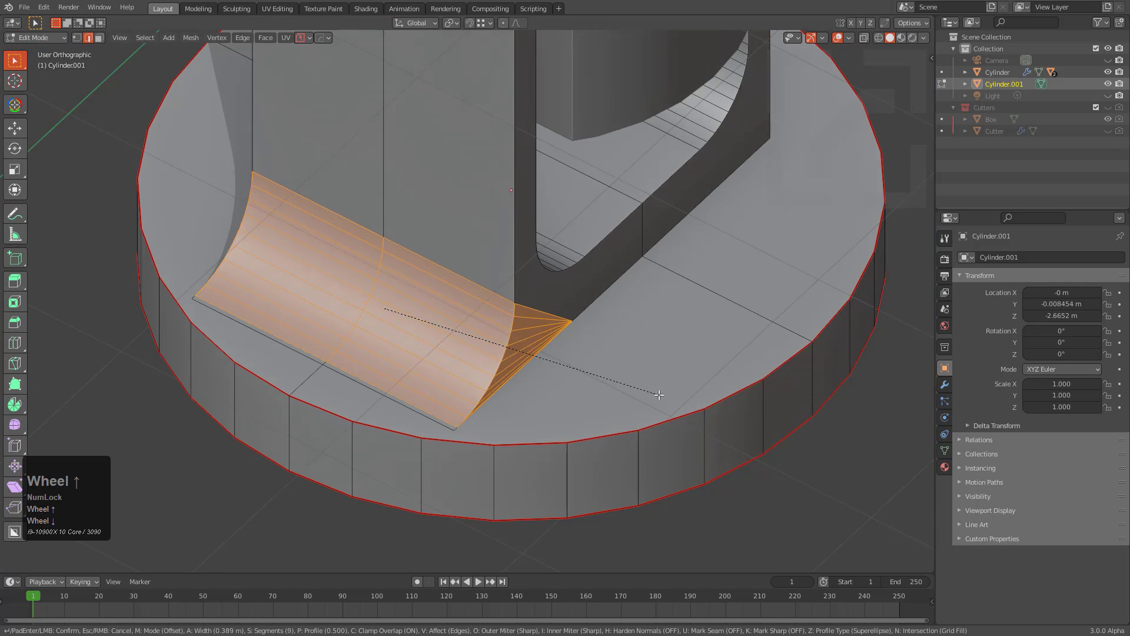
- Dissolve the leftover fan edges beside the end of the bevel and check the remaining border edge
scroll(488, 380, "up", 3)
key("ctrl+x")
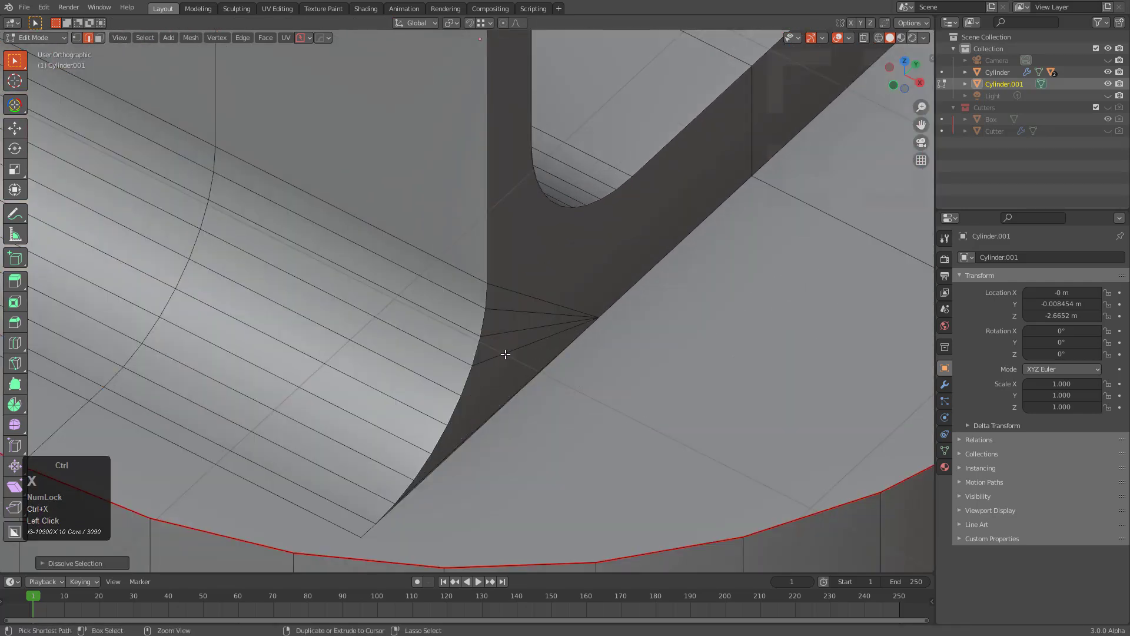
key("ctrl+x")
middle_click_drag(526, 366, 550, 247, "shift")
scroll(515, 292, "up", 3)
left_click(518, 288)
key("g")
right_click(527, 281)
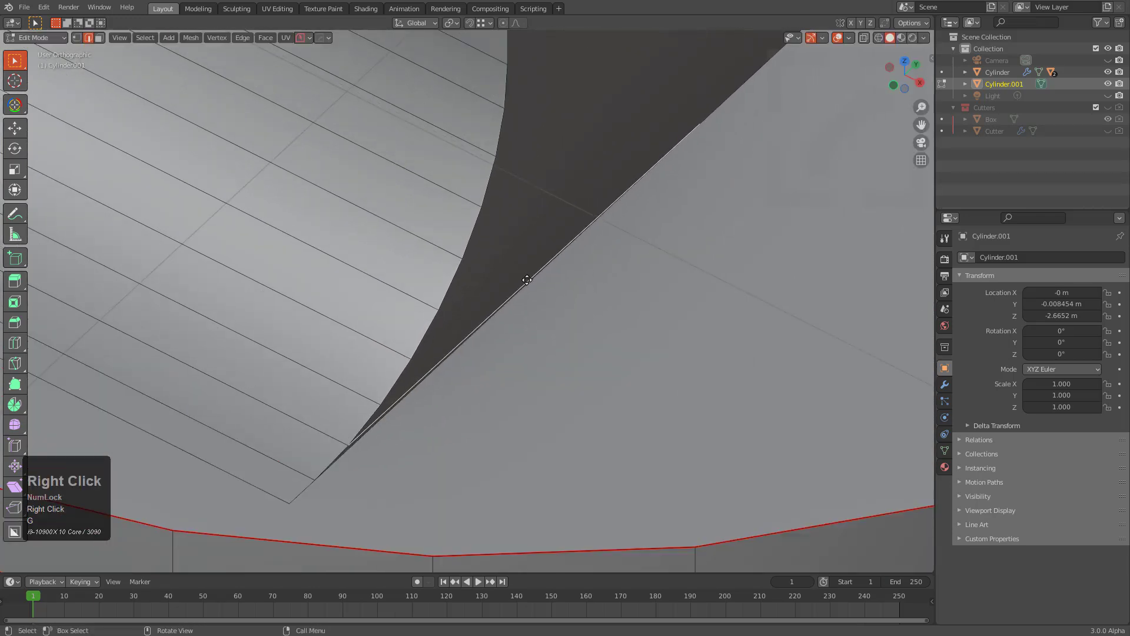
- Merge the two closely spaced vertices at the lower corner where the bevel ends on the disc
scroll(527, 280, "down", 4)
scroll(518, 289, "up", 5)
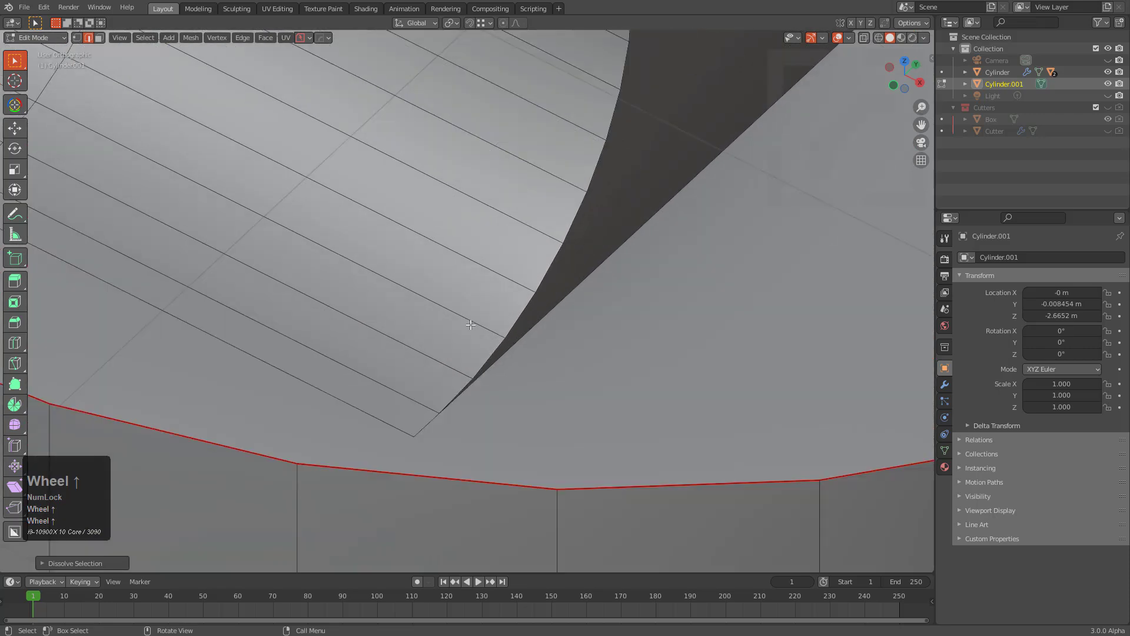
key("1")
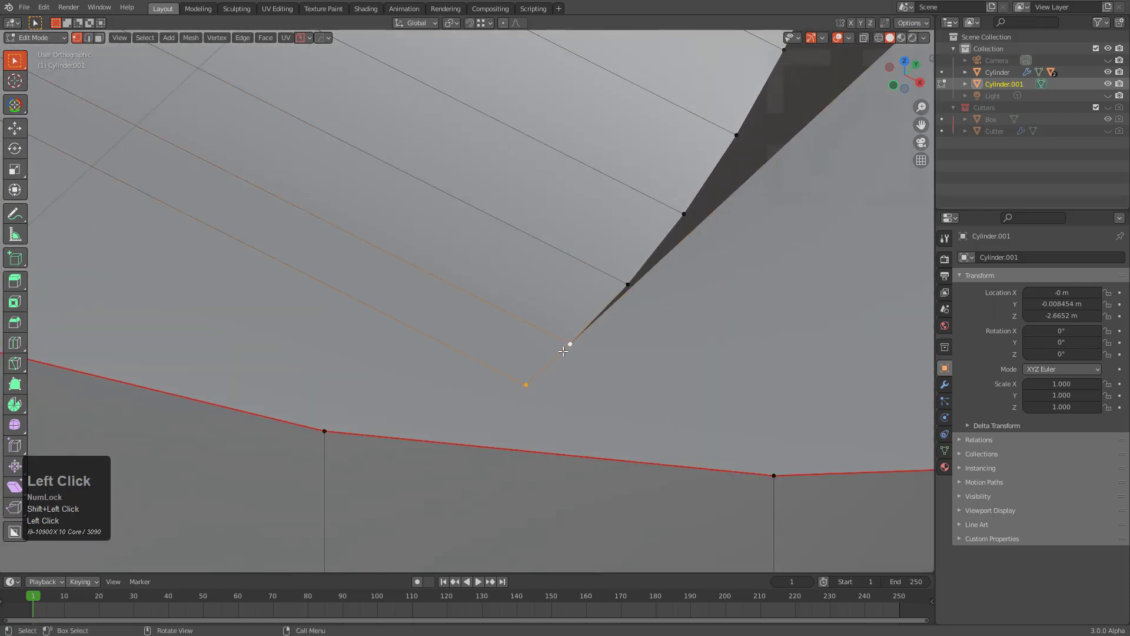
key("m")
left_click(520, 406)
scroll(479, 335, "down", 2)
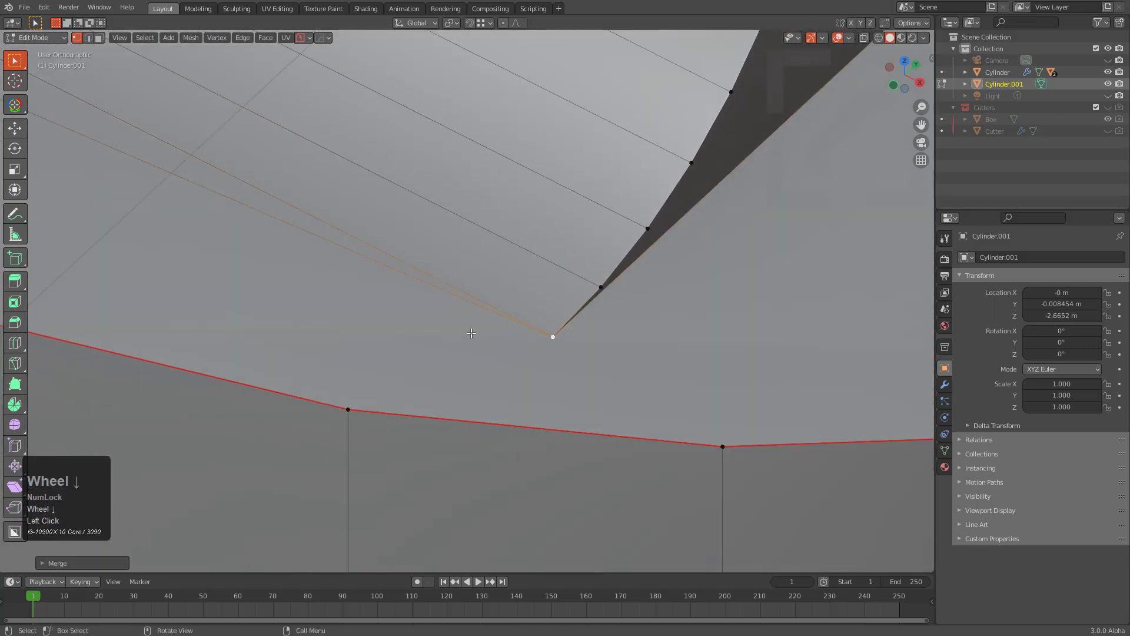
- Merge the matching stray vertex pairs at the remaining bevel corners along the base edge
middle_click_drag(293, 220, 522, 334, "shift")
scroll(250, 192, "down", 1)
middle_click_drag(215, 213, 466, 331, "shift")
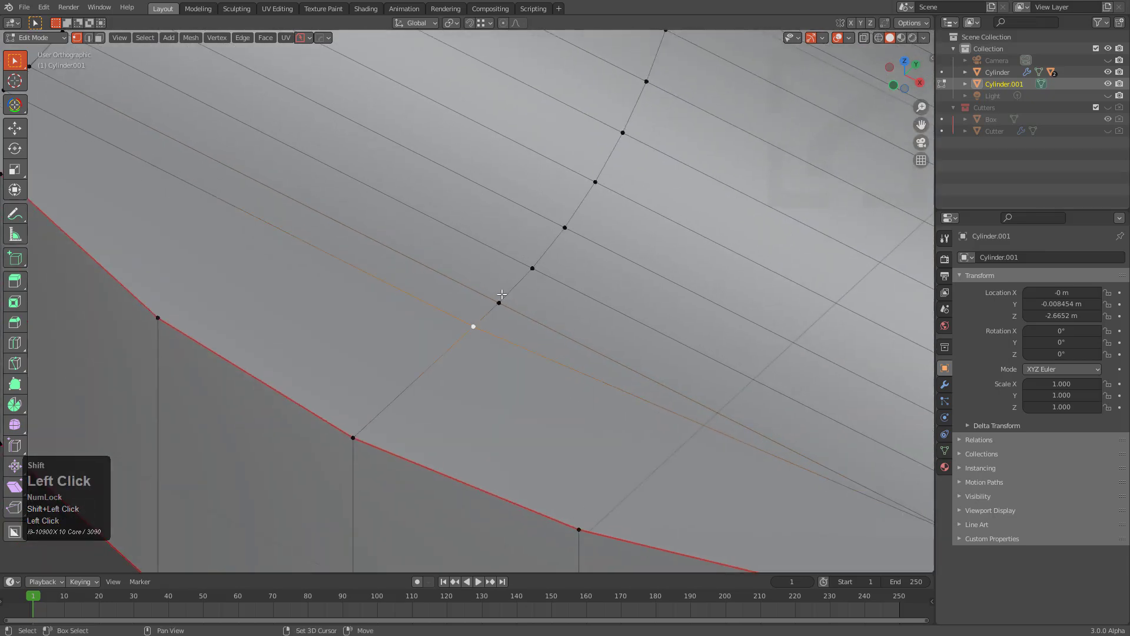
scroll(502, 293, "down", 2)
middle_click_drag(261, 184, 431, 278, "shift")
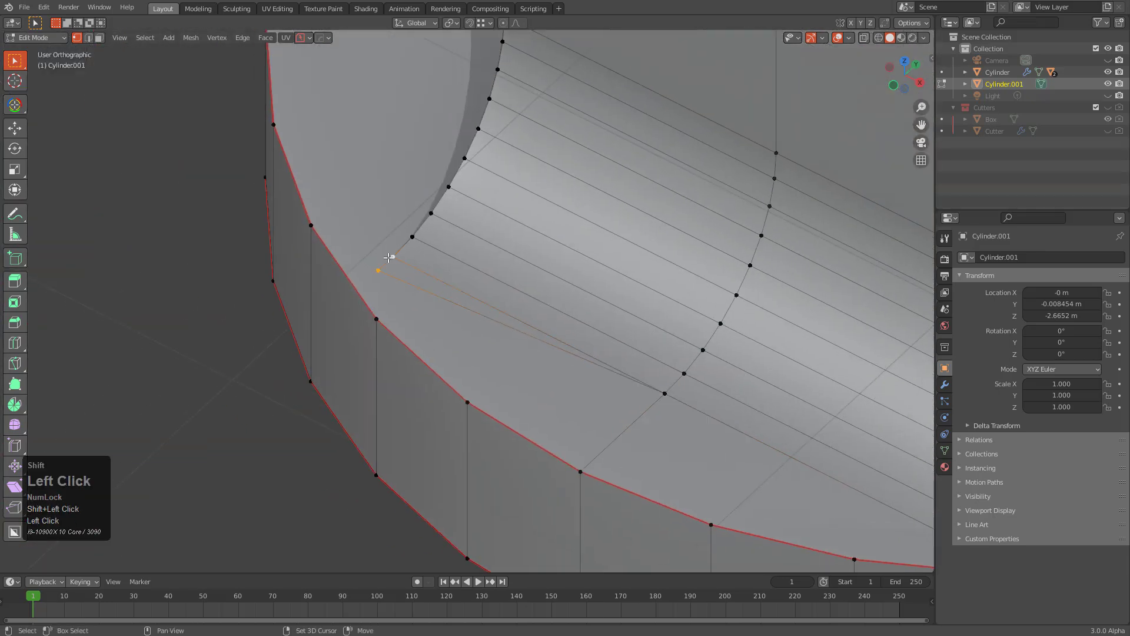
key("shift+r")
scroll(389, 257, "down", 2)
middle_click_drag(545, 300, 350, 207, "shift")
key("Tab")
- Mirror the cleaned-up bracket and base so the curved transition exists on both sides
scroll(690, 274, "down", 3)
scroll(525, 293, "down", 1)
middle_click_drag(692, 273, 507, 294, "shift")
scroll(517, 330, "down", 1)
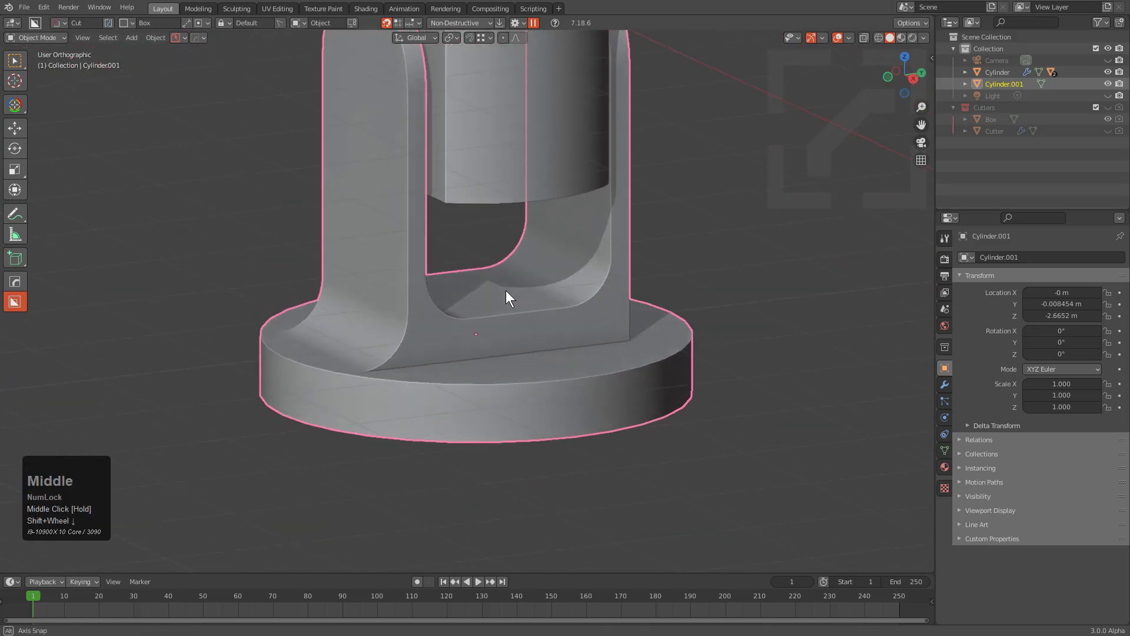
key("alt+x")
left_click(395, 340)
middle_click_drag(503, 348, 327, 369)
scroll(435, 312, "down", 2)
middle_click_drag(440, 309, 579, 393, "shift")
scroll(542, 312, "down", 1)
middle_click_drag(542, 309, 547, 365, "shift")
left_click(503, 322)
key("r")
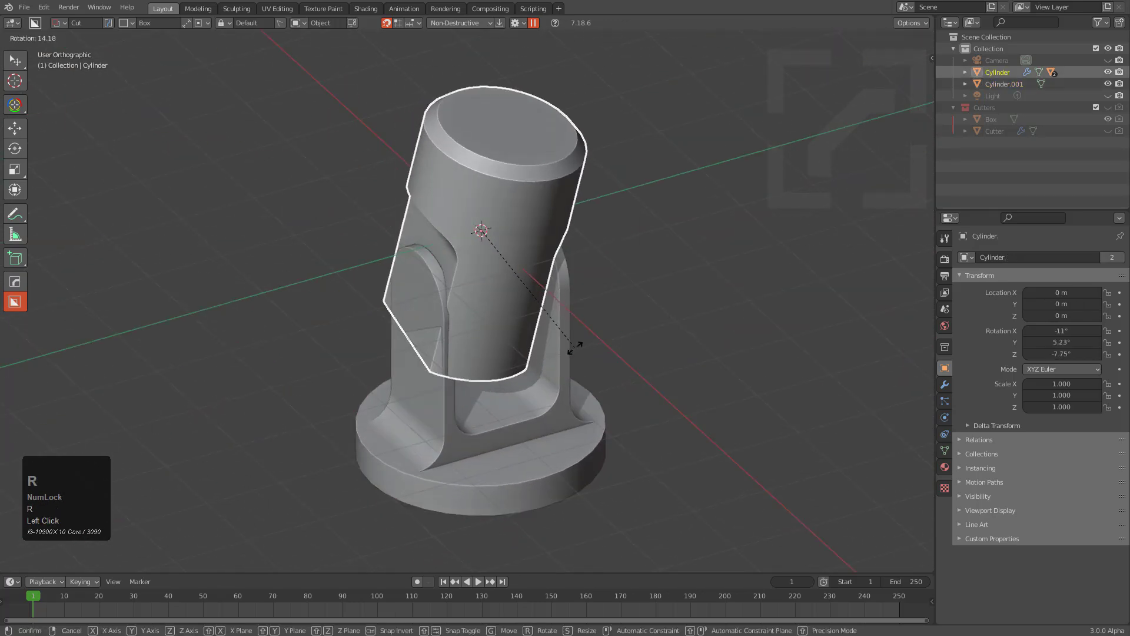
right_click(573, 346)
- Select the bracket and switch the BoxCutter shape to Circle
scroll(489, 330, "up", 2)
left_click(404, 314)
middle_click_drag(404, 315, 436, 348)
key("Tab")
scroll(504, 343, "up", 3)
scroll(462, 351, "down", 1)
key("Tab")
key("d")
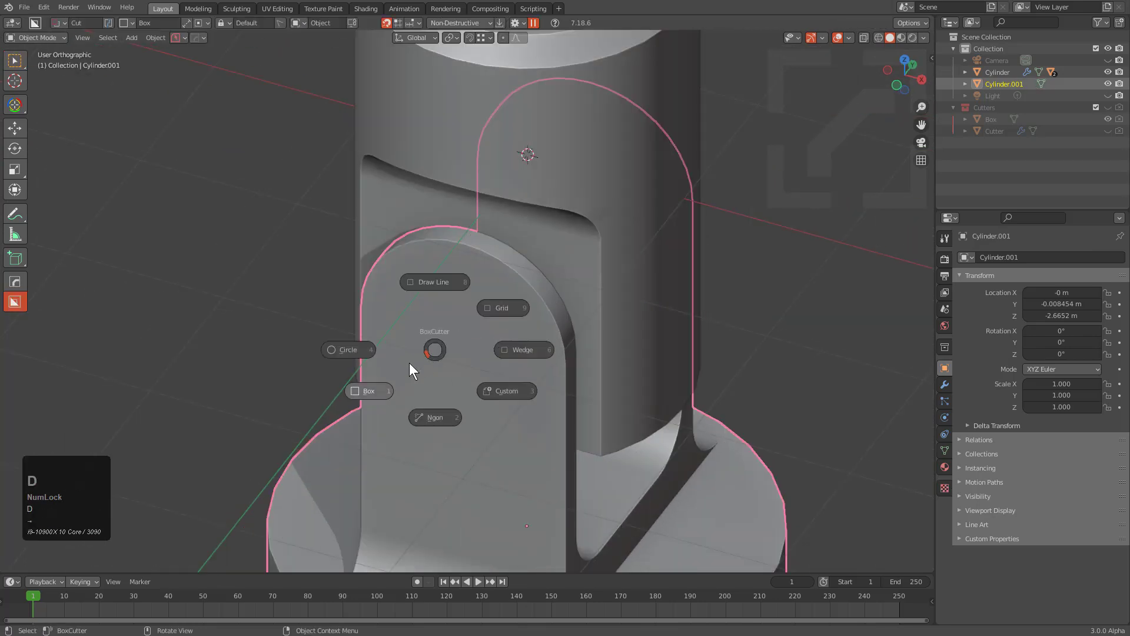
left_click(349, 348)
key("ctrl")
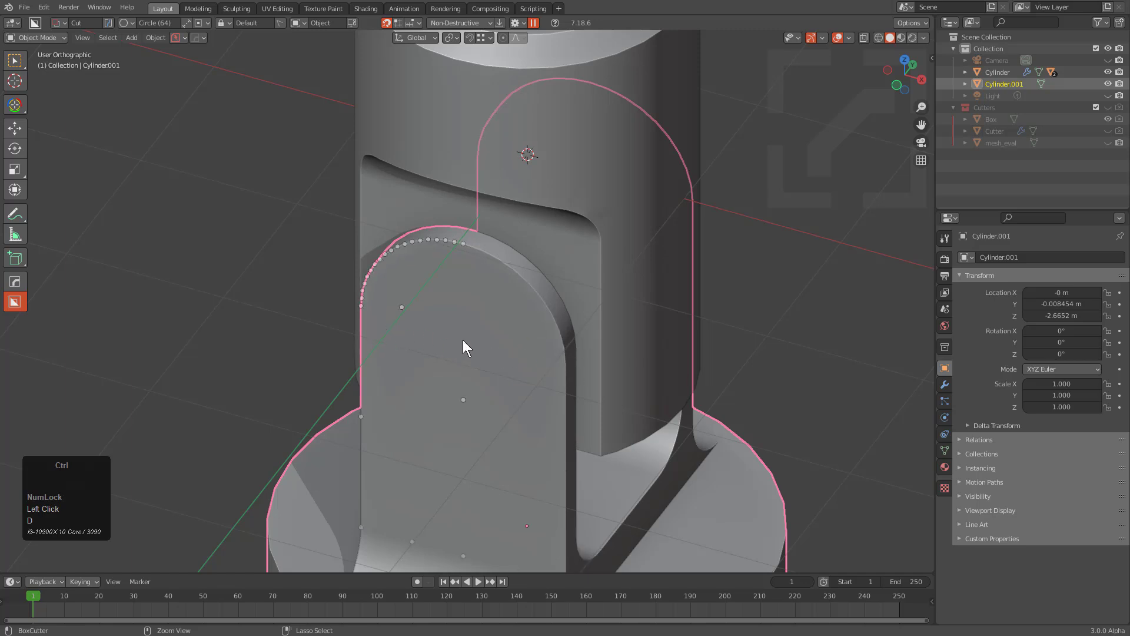
- Connect the vertices straight across the plate at the ends of its rounded top, through the middle vertex
key("Tab")
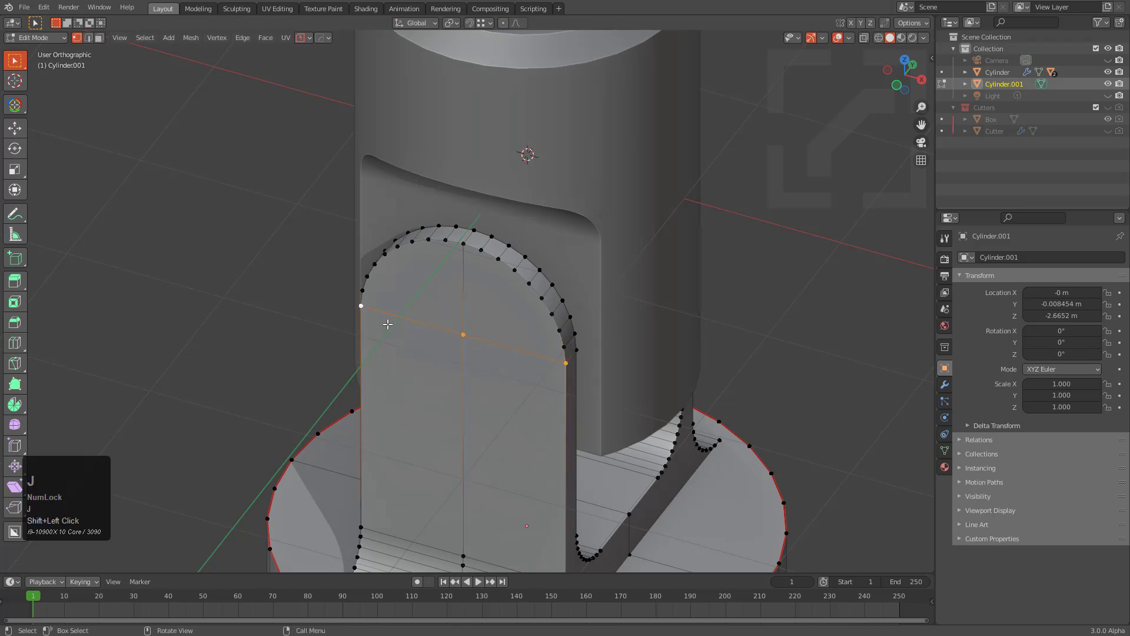
middle_click_drag(487, 353, 469, 371)
scroll(469, 370, "up", 2)
key("Tab")
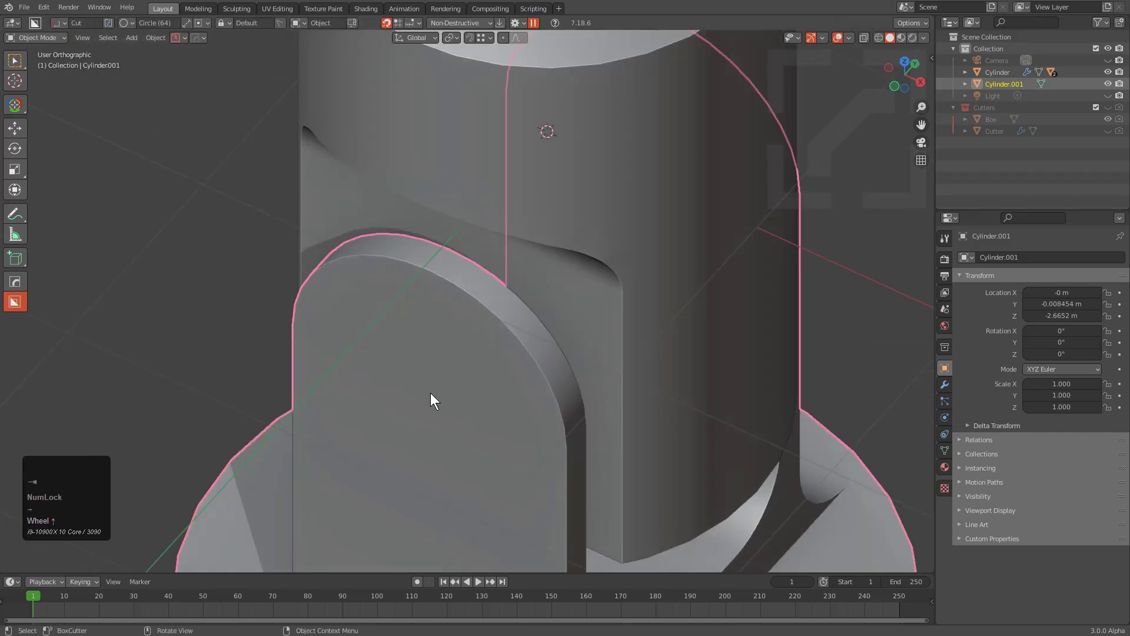
- Cut a circular hole through the bracket plates, centred on the new connecting edge
mouse_move(430, 389)
left_mouse_down("ctrl")
mouse_move(525, 423)
mouse_move(508, 415)
left_mouse_up("ctrl")
scroll(568, 384, "down", 3)
middle_click_drag(568, 383, 389, 337)
scroll(507, 345, "up", 3)
- Reveal the hole's cutter and bevel its end face with a one-segment vertex-group bevel about 0.096 m wide
key("q")
left_click(475, 366)
scroll(474, 368, "down", 2)
scroll(481, 358, "up", 4)
key("Tab")
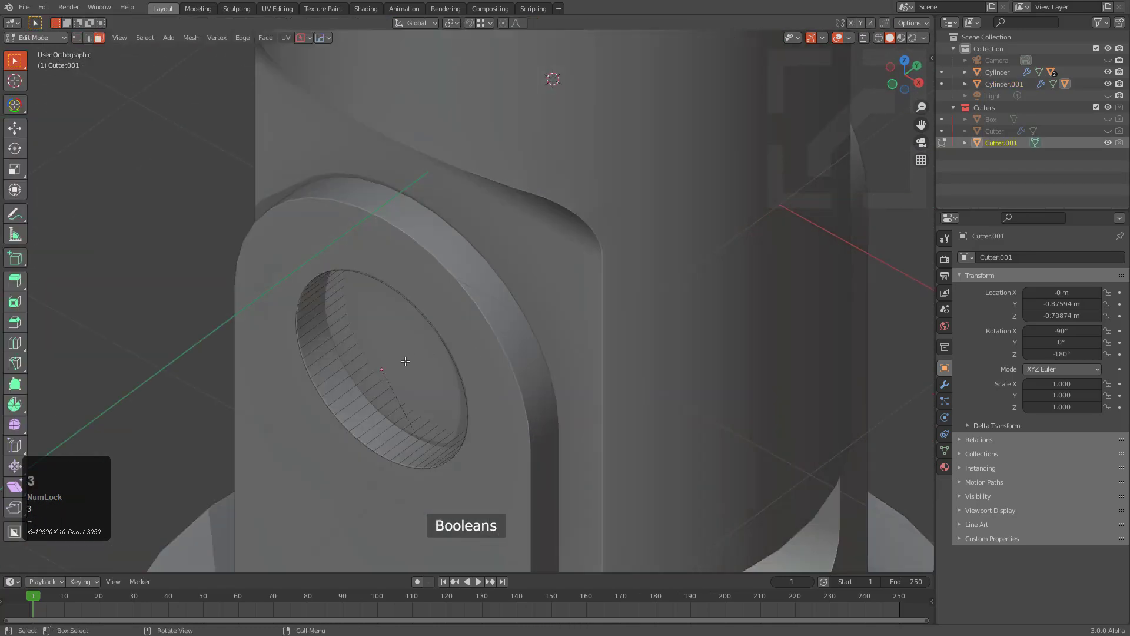
left_click(408, 361)
key("q")
left_click(495, 350)
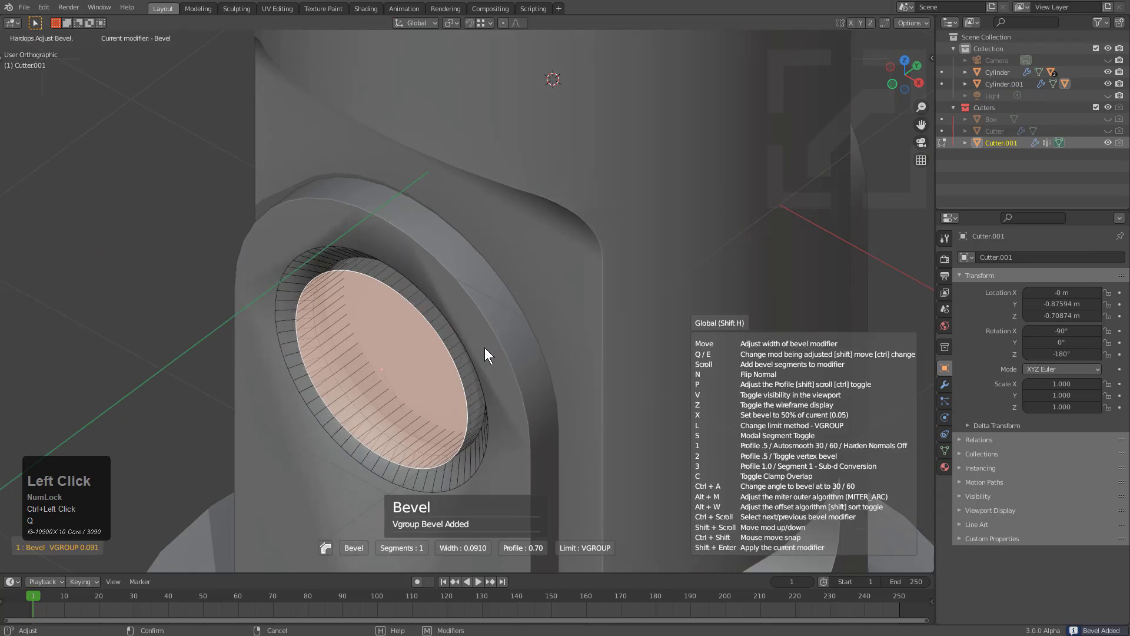
left_click(484, 347)
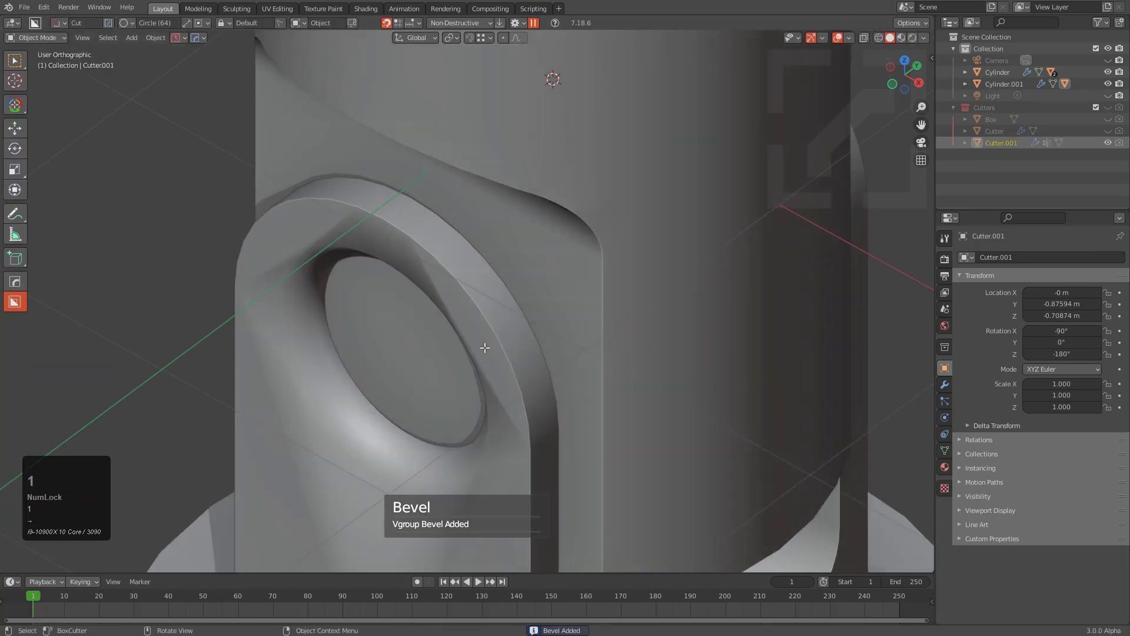
- Sharpen the bracket with 45° sharpness and 35° auto smooth
key("q")
left_click(496, 345, "shift")
left_click(496, 345)
scroll(498, 345, "down", 6)
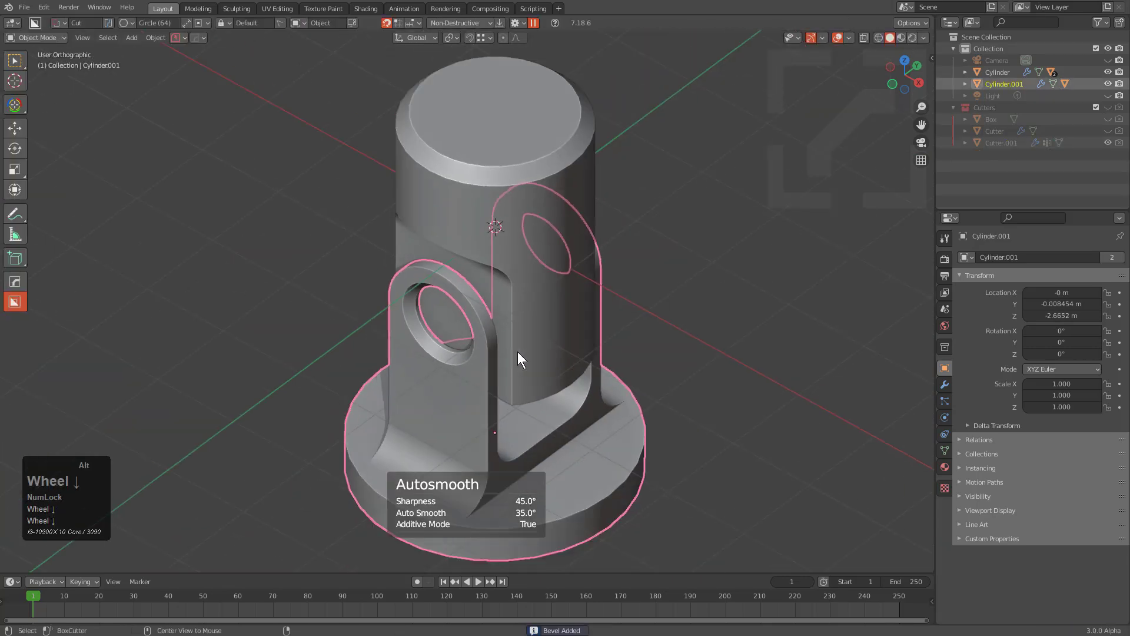
- Mirror the bracket so the chamfered hole is repeated on the opposite plate
key("alt+a")
scroll(529, 369, "down", 1)
middle_click_drag(530, 370, 471, 373)
scroll(465, 307, "up", 2)
left_click(464, 302)
key("alt+x")
key("x")
left_click(385, 479)
- Reveal the hole's cutter again and duplicate it as a solid-shaded object with Shade Solid
middle_click_drag(525, 419, 520, 372)
scroll(465, 347, "up", 5)
left_click(453, 343)
key("q")
left_click(511, 349)
left_click(512, 349)
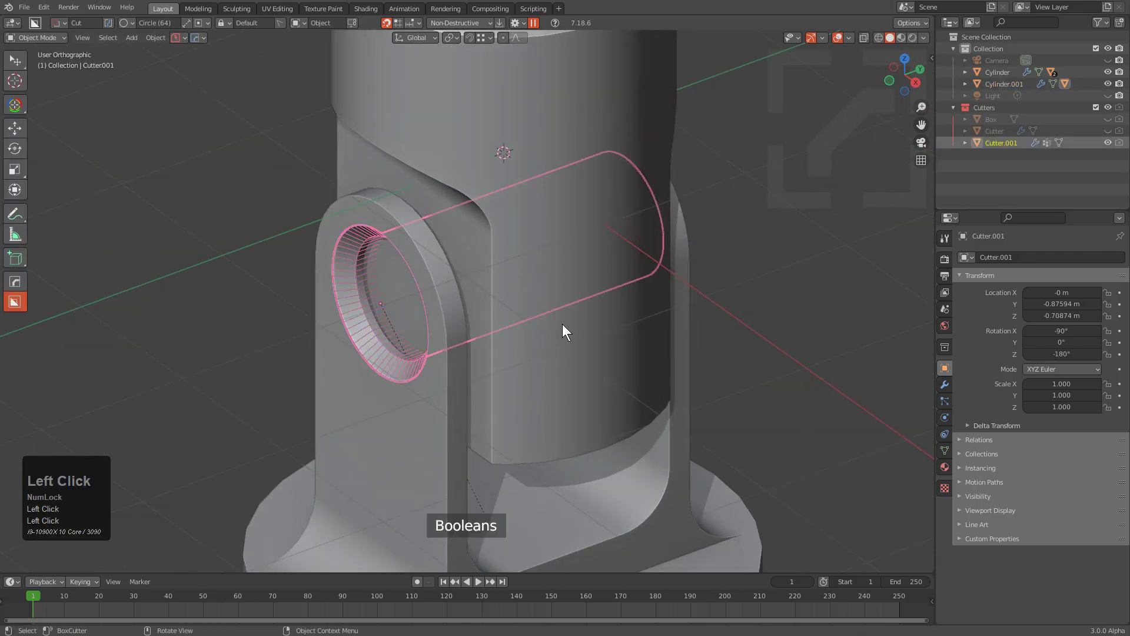
key("q")
mouse_move(550, 394)
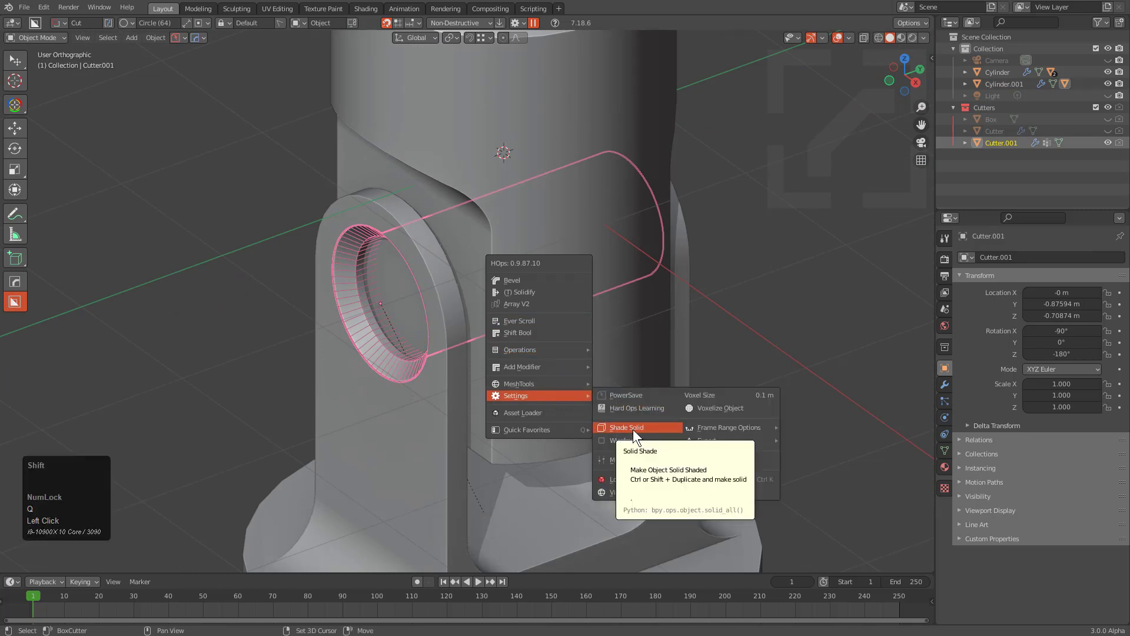
left_click(633, 429, "shift")
- Recalculate the normals of the whole solid pin duplicate
middle_click_drag(490, 350, 517, 346)
key("Tab")
key("a")
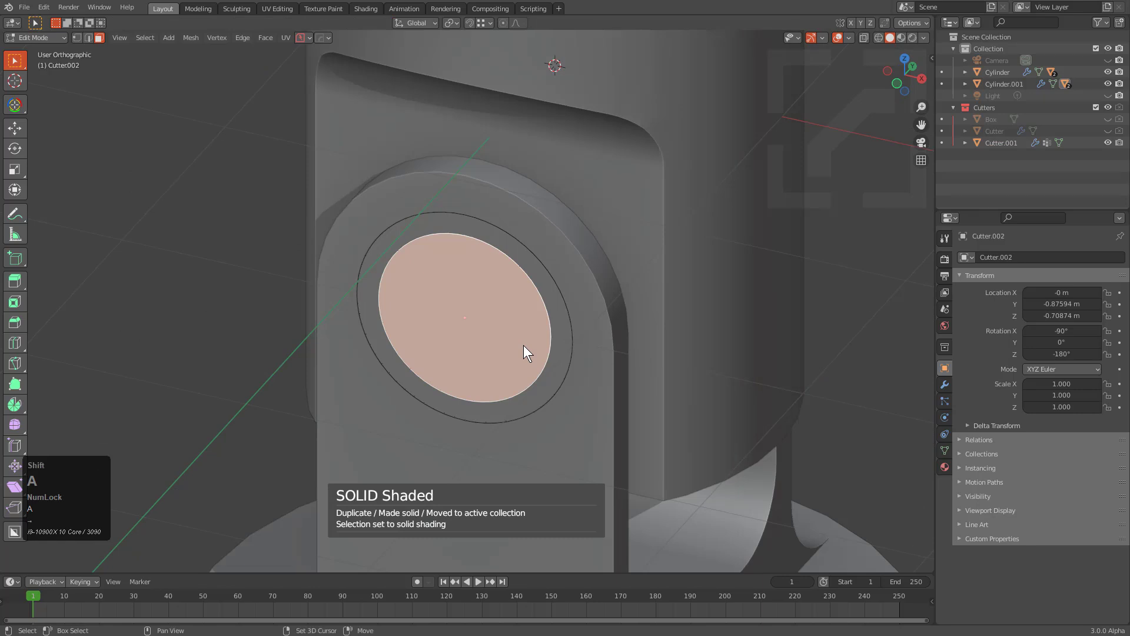
key("shift+n")
key("Tab")
- Add a HardOps bevel to the rim of the solid pin
scroll(573, 347, "up", 3)
key("q")
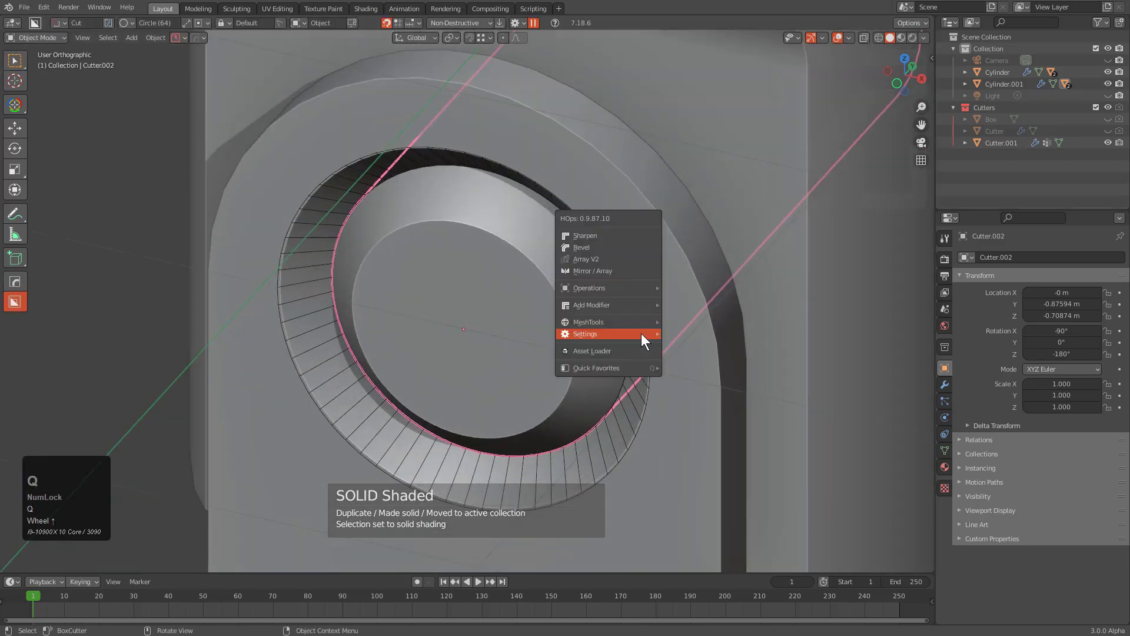
left_click(622, 250)
left_click(625, 252)
scroll(618, 276, "down", 6)
- Mirror the beveled pin about the main assembly so both ends match
left_click(531, 278, "shift")
middle_click_drag(585, 354, 463, 260)
key("alt+x")
left_click(410, 207)
- Add a centred loop cut around the middle of the hole's cutter
key("alt+a")
left_click(381, 259)
left_click(380, 258)
key("Tab")
key("alt+z")
key("ctrl+r")
left_click(464, 265)
right_click(463, 267)
- Remove the new middle loop from all vertex groups
scroll(504, 252, "up", 3)
key("ctrl+g")
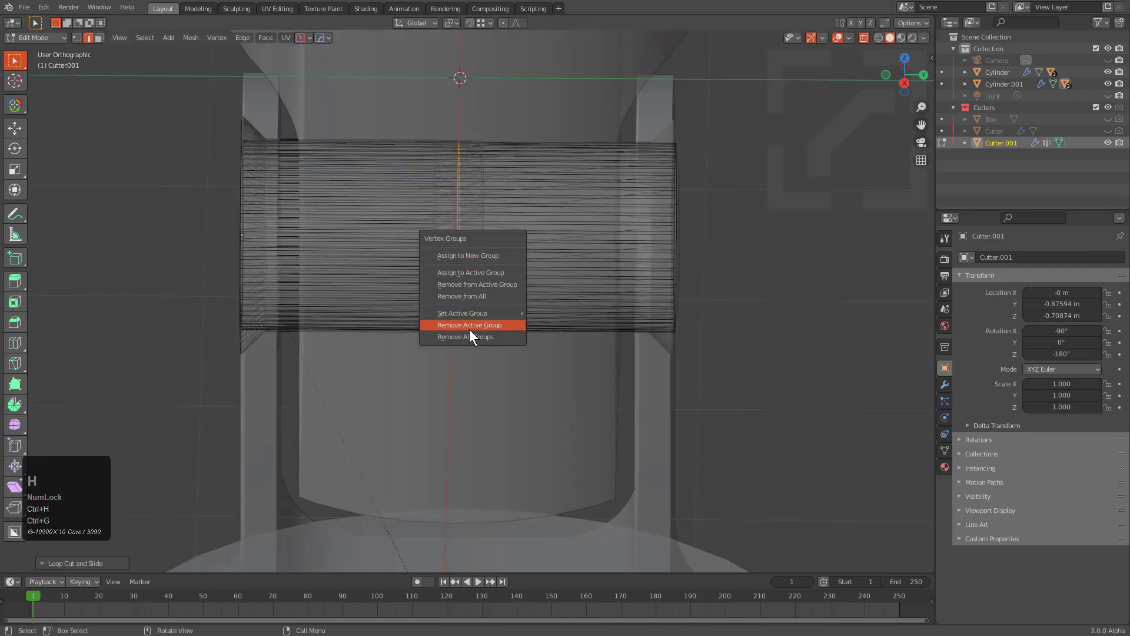
left_click(478, 296)
- Snap the 3D cursor to the cutter's selected middle loop
middle_click_drag(488, 273, 346, 282)
scroll(550, 295, "down", 1)
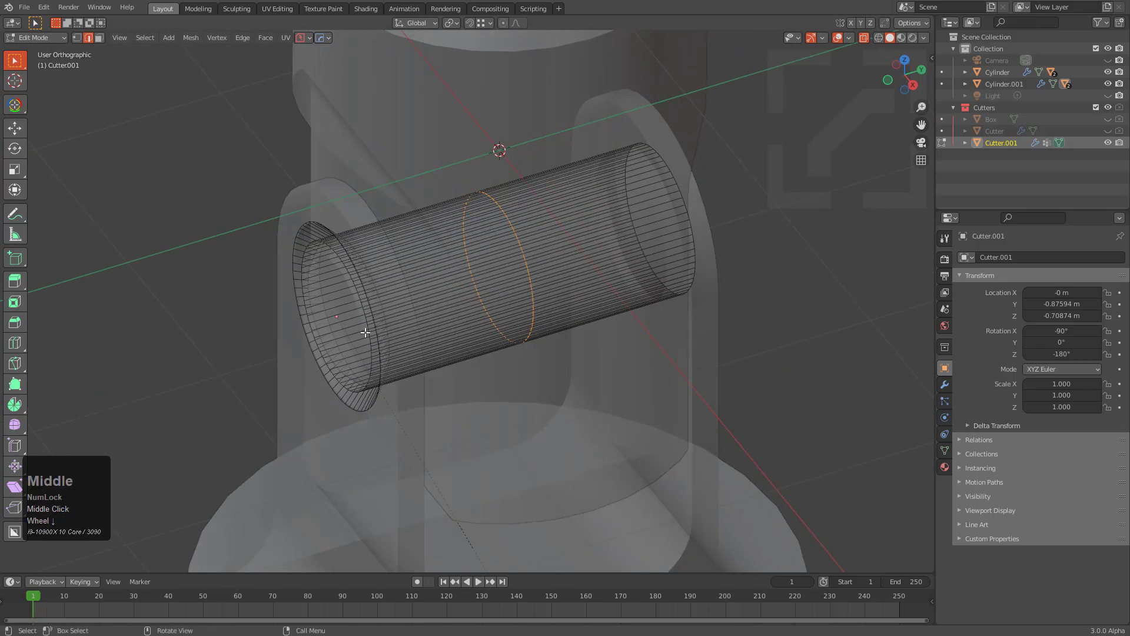
key("shift+s")
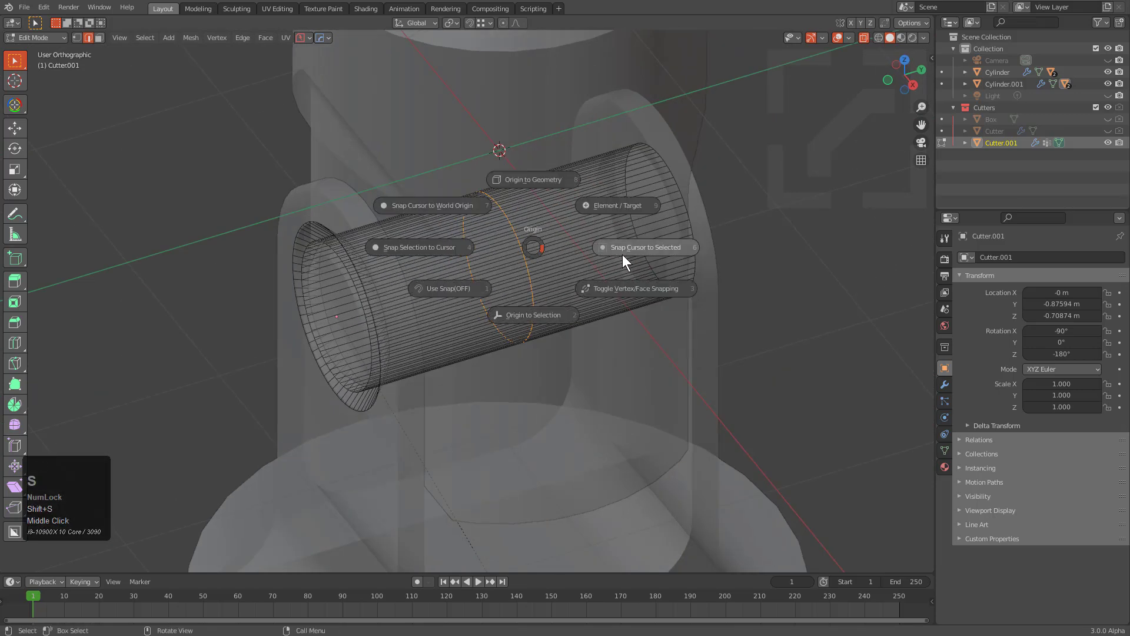
left_click(623, 253)
- Try setting the main cylinder's origin to the 3D cursor
scroll(584, 267, "down", 3)
key("Tab")
key("alt+z")
left_click(524, 364)
key("shift+s")
left_click(568, 409)
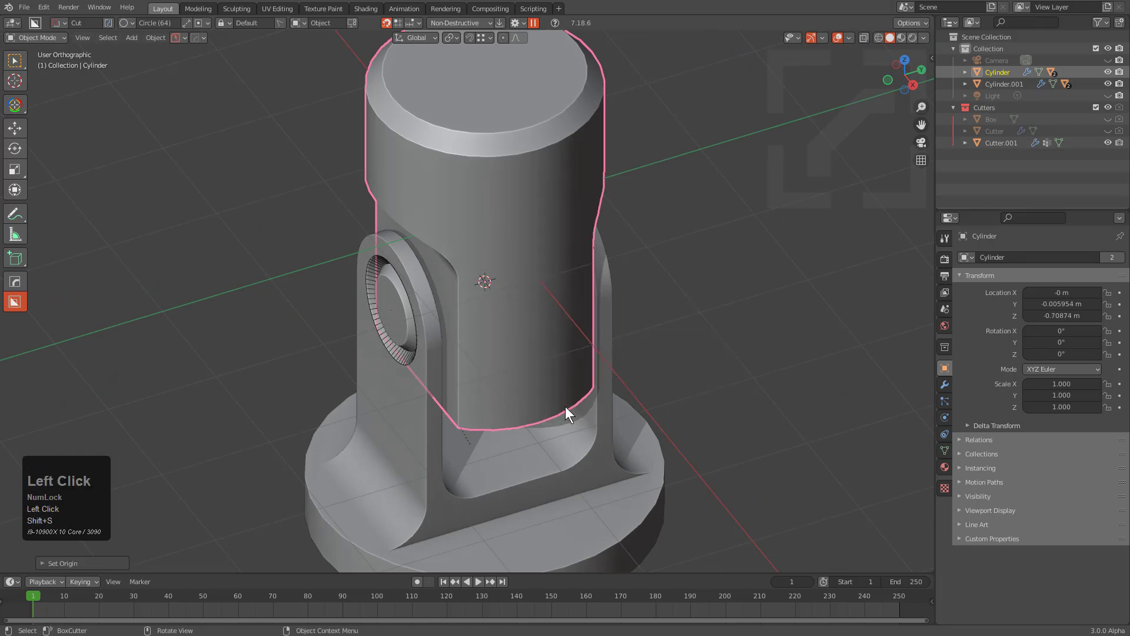
- Examine from the side how the cylinder, pin and 3D cursor line up with the world centre axis
middle_click_drag(532, 381, 491, 314)
scroll(490, 303, "up", 1)
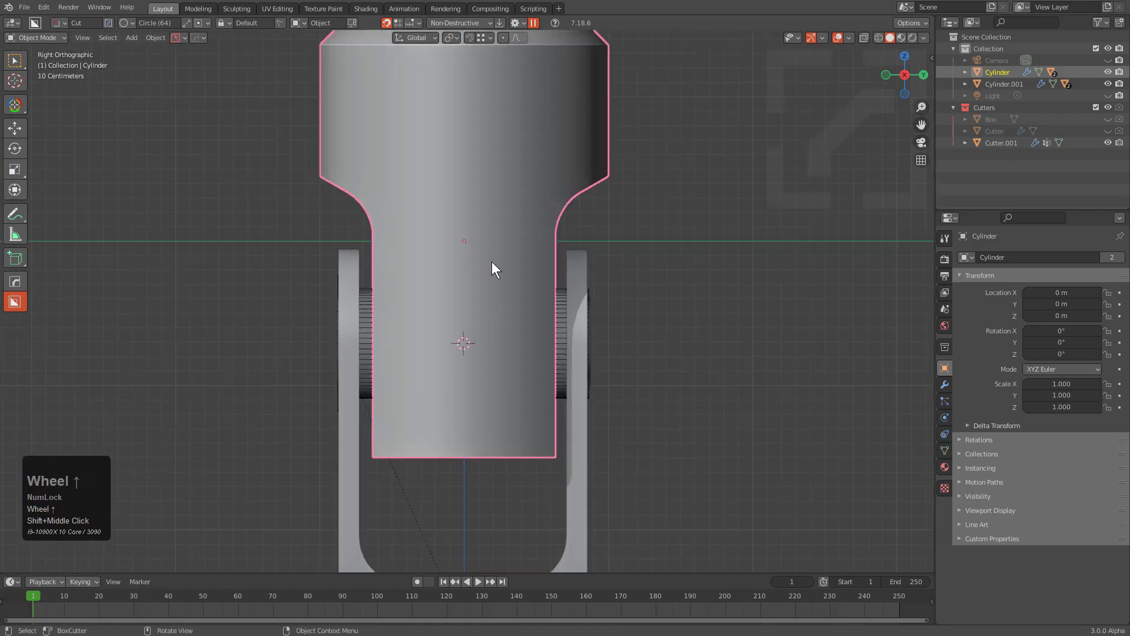
key("Tab")
middle_click_drag(514, 396, 509, 305)
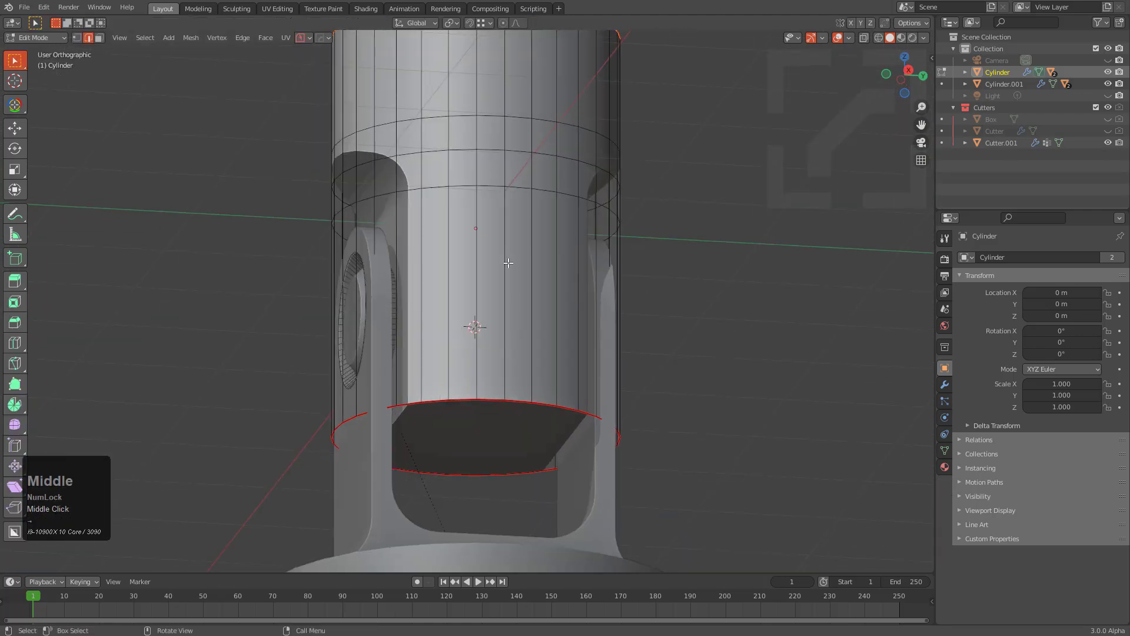
middle_click_drag(462, 261, 476, 289)
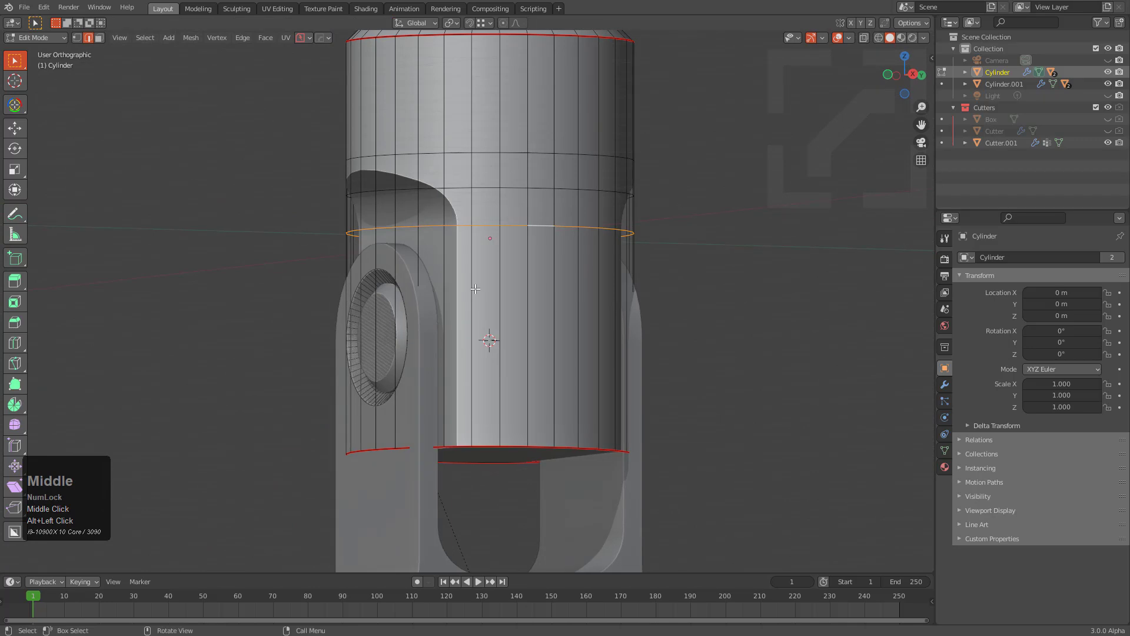
middle_click_drag(521, 318, 512, 332, "alt")
scroll(488, 356, "up", 2)
key("Tab")
key("alt+z")
scroll(498, 355, "up", 3)
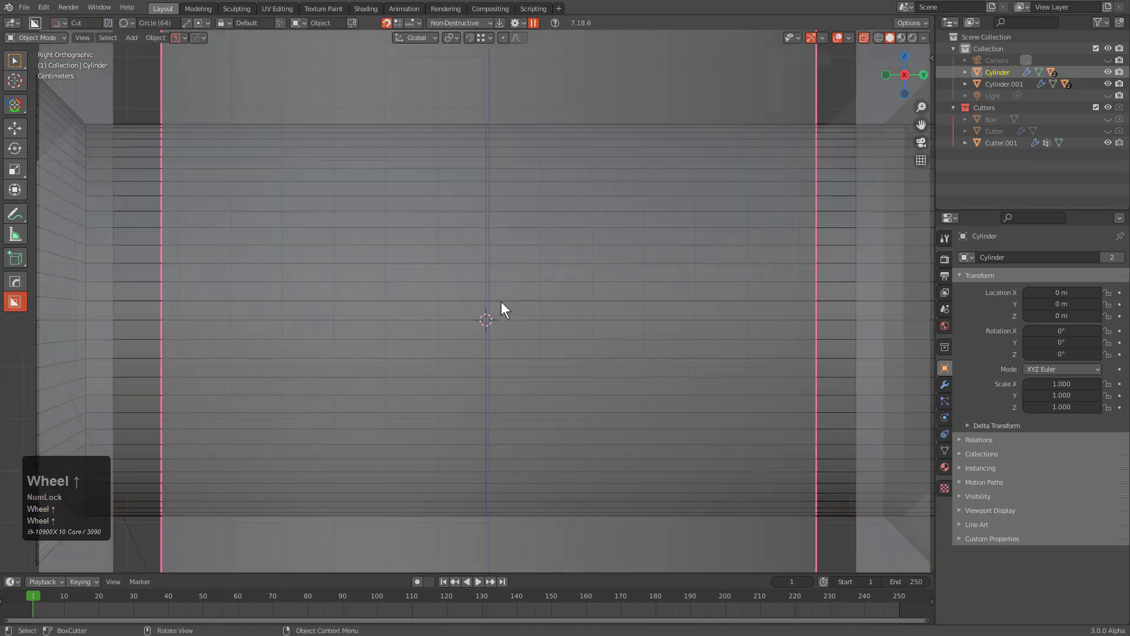
scroll(529, 313, "down", 4)
- Apply Reset Axis on X to the middle edge loop of the hole's cutter
left_click(638, 282)
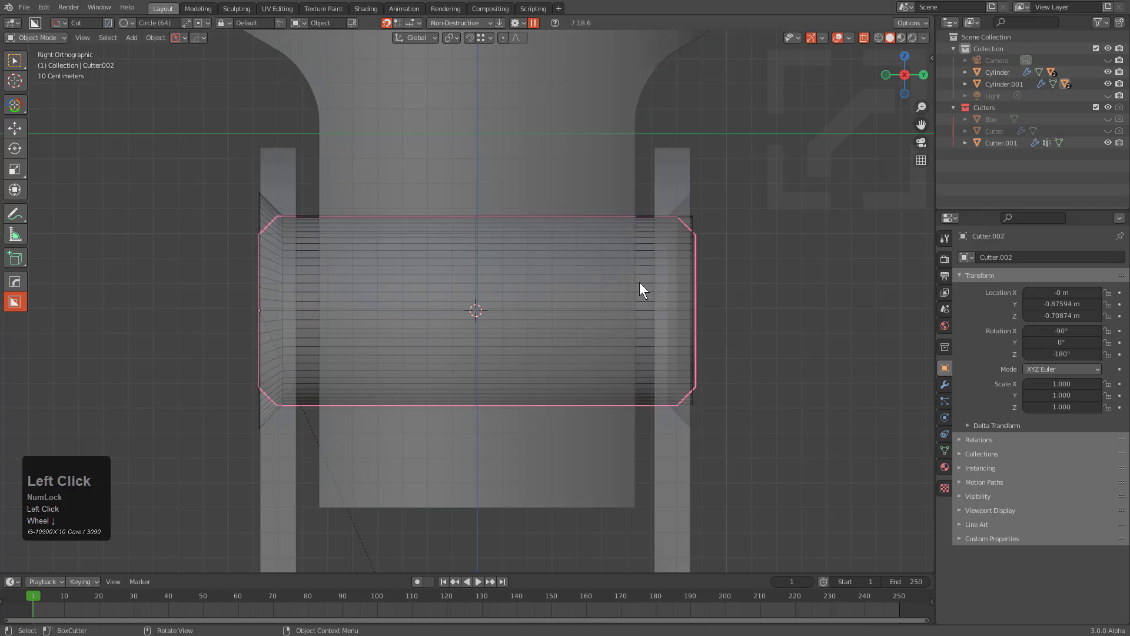
left_click(640, 284)
scroll(658, 280, "up", 6)
scroll(513, 256, "down", 1)
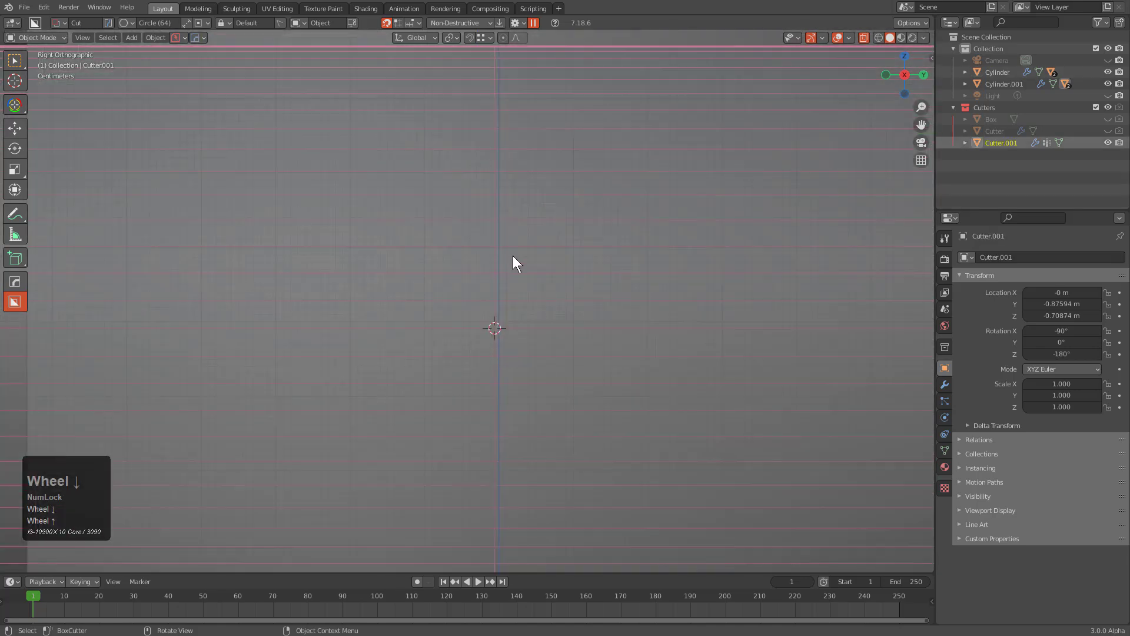
scroll(529, 263, "down", 3)
key("Tab")
scroll(535, 282, "up", 3)
key("q")
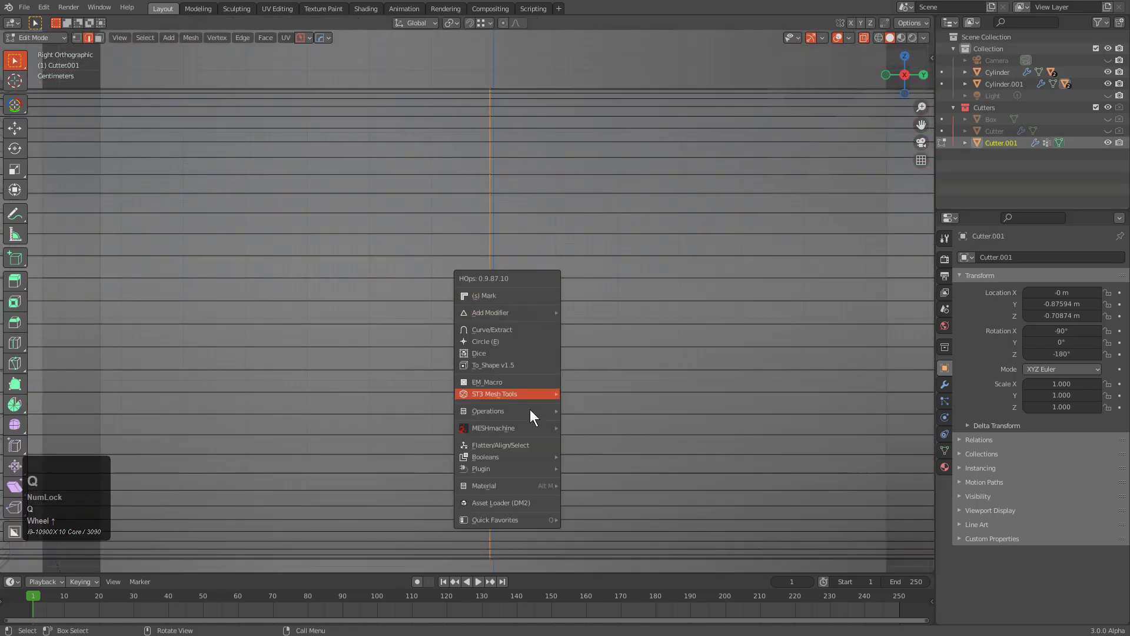
left_click(522, 445)
key("x")
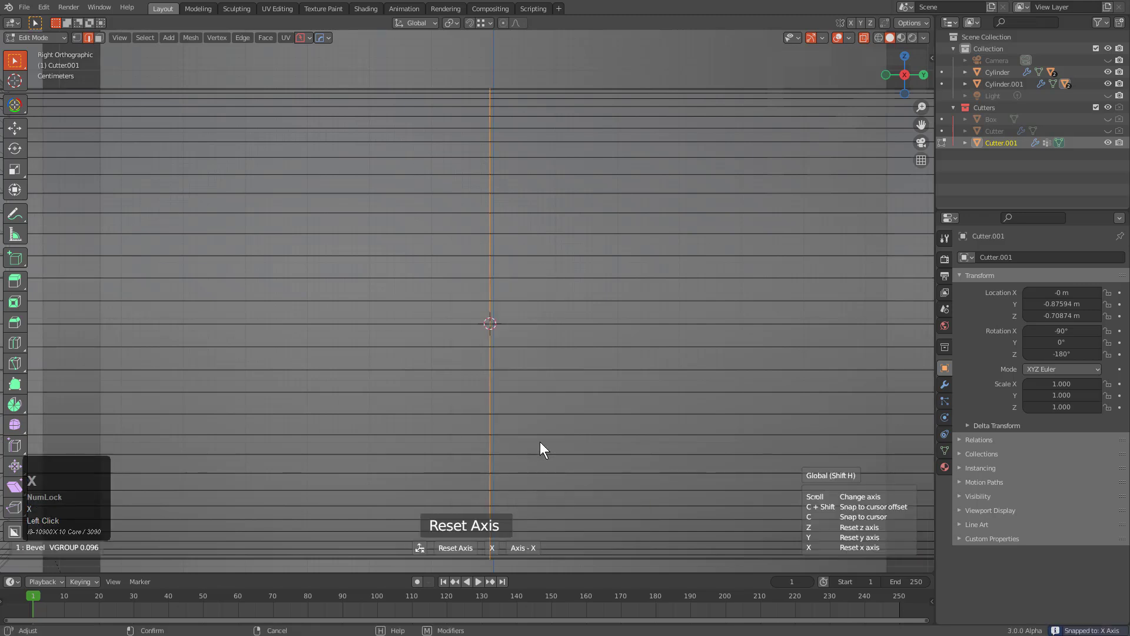
left_click(539, 441)
- Set the cutter's origin to its selected middle loop
middle_click_drag(542, 338, 529, 282, "shift")
key("Tab")
scroll(539, 315, "down", 2)
scroll(535, 302, "up", 3)
scroll(511, 299, "down", 1)
key("Tab")
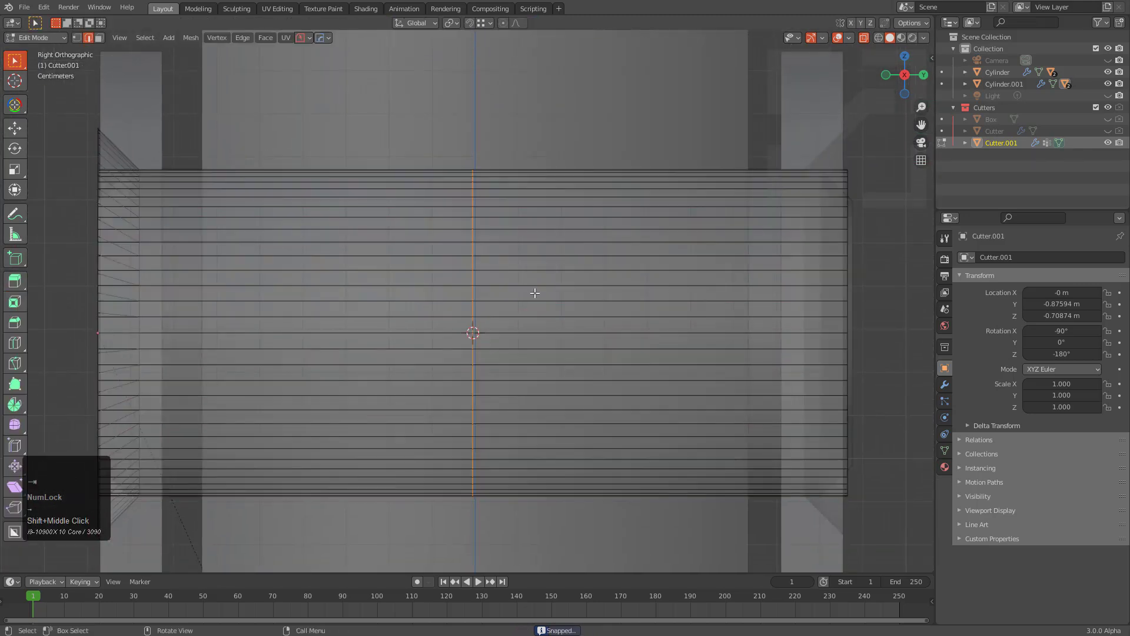
key("shift+s")
left_click(548, 399)
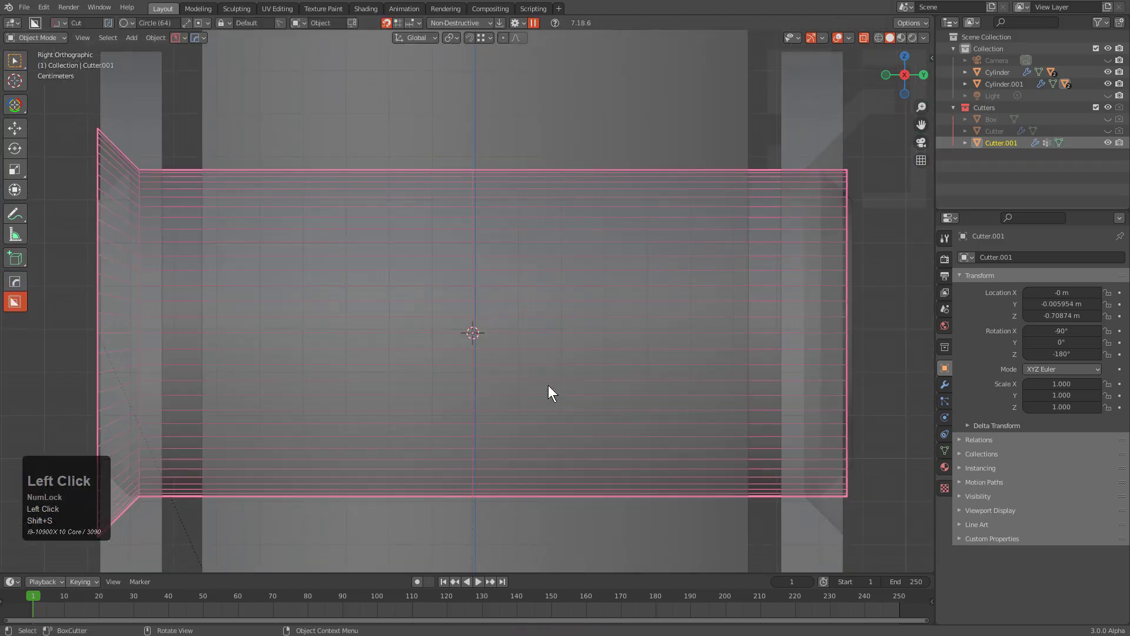
- Reset the cutter object's Y axis with Reset Axis so it sits at Y 0
key("q")
mouse_move(574, 415)
left_click(614, 415)
key("x")
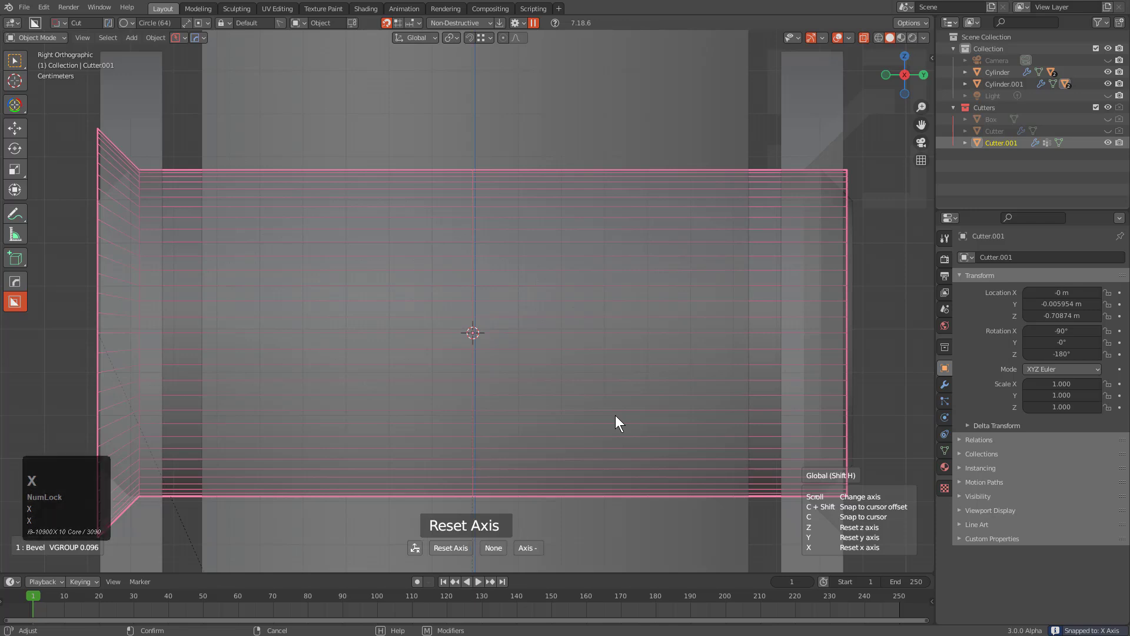
key("y")
left_click(615, 415)
- Select the cutter's end face inside the bracket hole for editing
middle_click_drag(548, 369, 496, 366)
key("Tab")
left_click(406, 365)
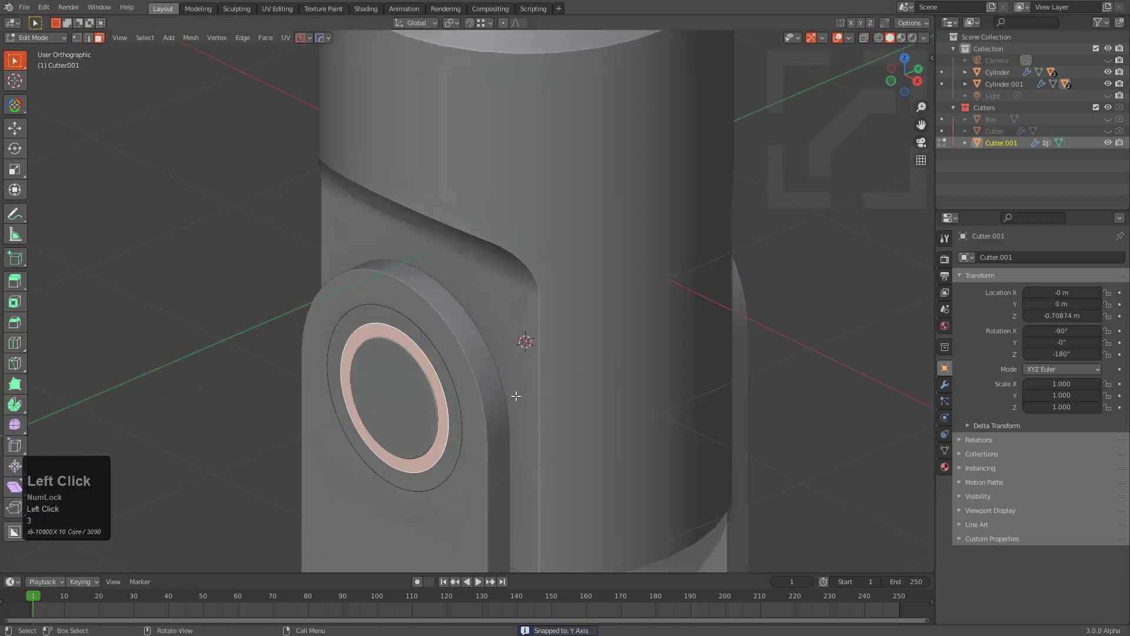
- Move the cutter's selected inner circular face along the Y axis to give the pivot hole a tapered rim
key("g")
key("x")
key("y")
left_click(496, 389)
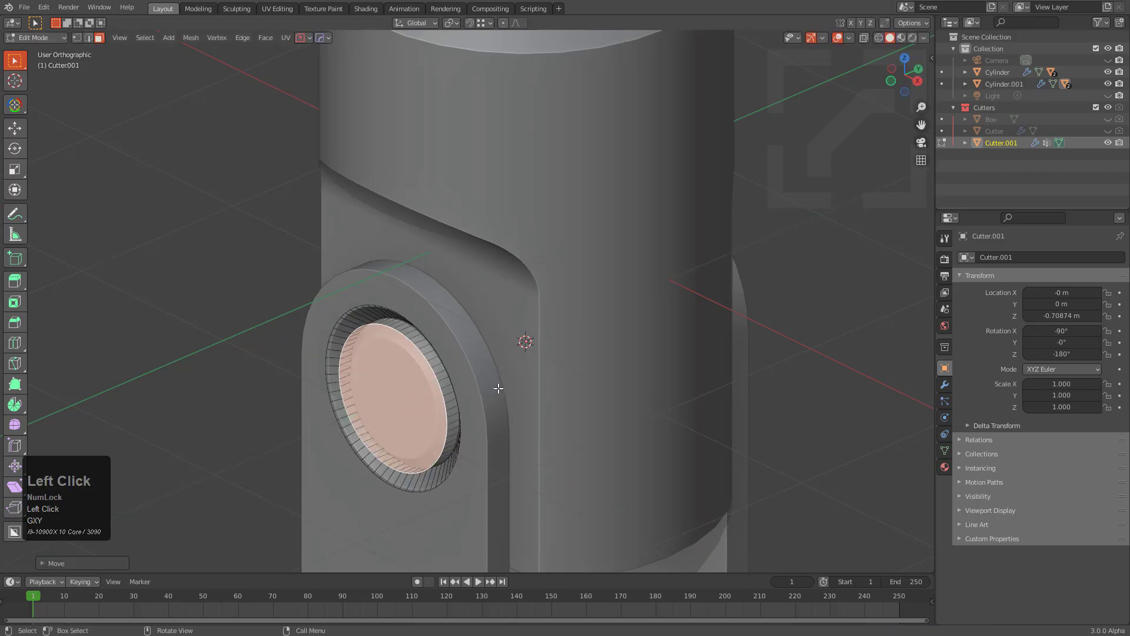
key("Tab")
middle_click_drag(525, 397, 461, 380)
scroll(504, 328, "up", 2)
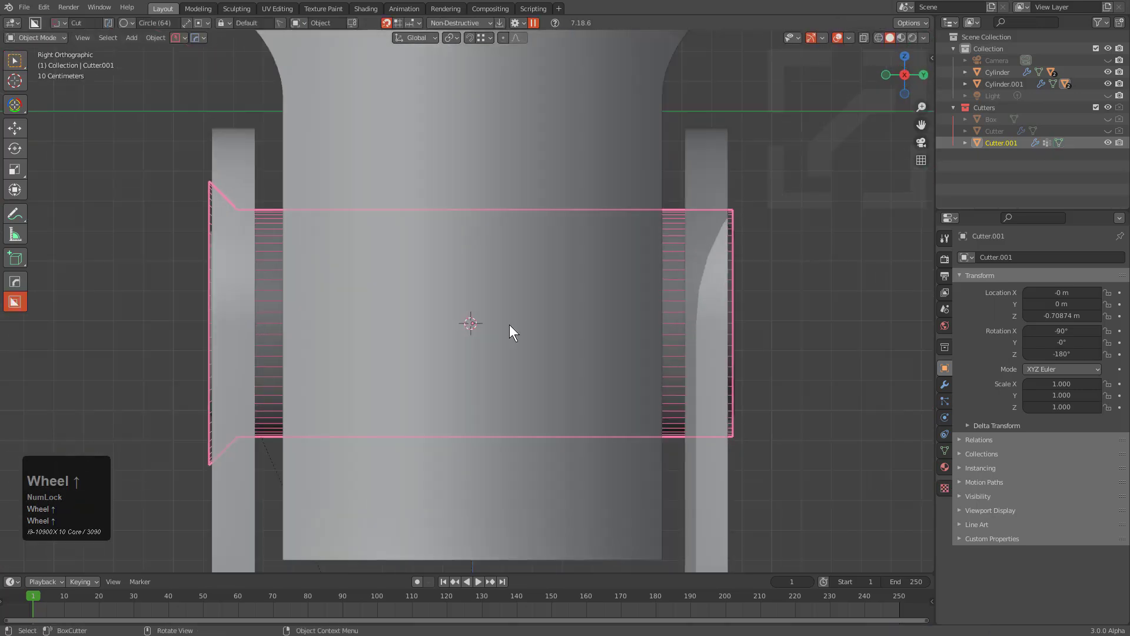
- Hide the cutters and set the upper cylinder's origin to the 3D cursor
scroll(506, 327, "down", 1)
key("1")
key("alt+z")
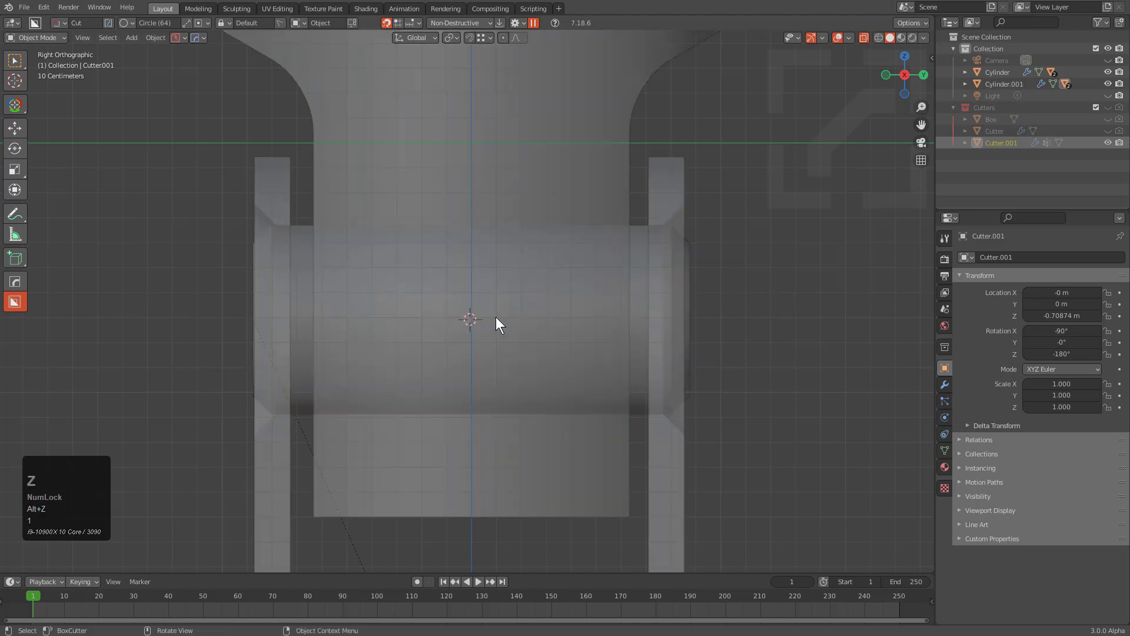
left_click(495, 317)
key("alt+z")
key("shift+s")
scroll(525, 329, "down", 2)
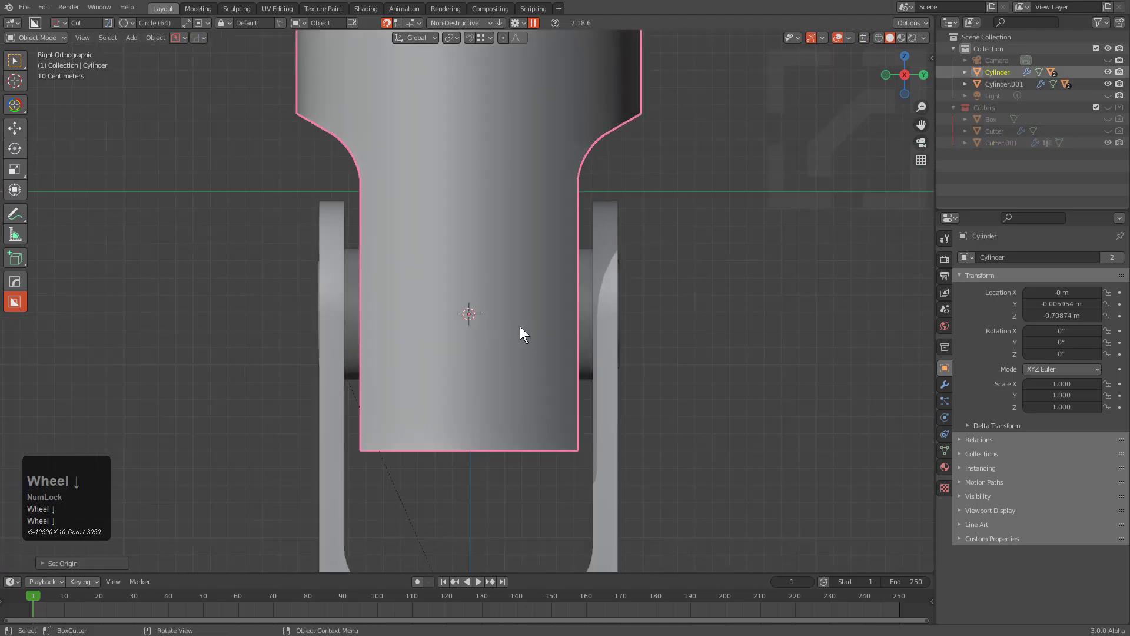
scroll(518, 305, "up", 2)
- Reveal the bracket's pivot cutter as a centre reference and set the upper cylinder's origin at its centre
key("q")
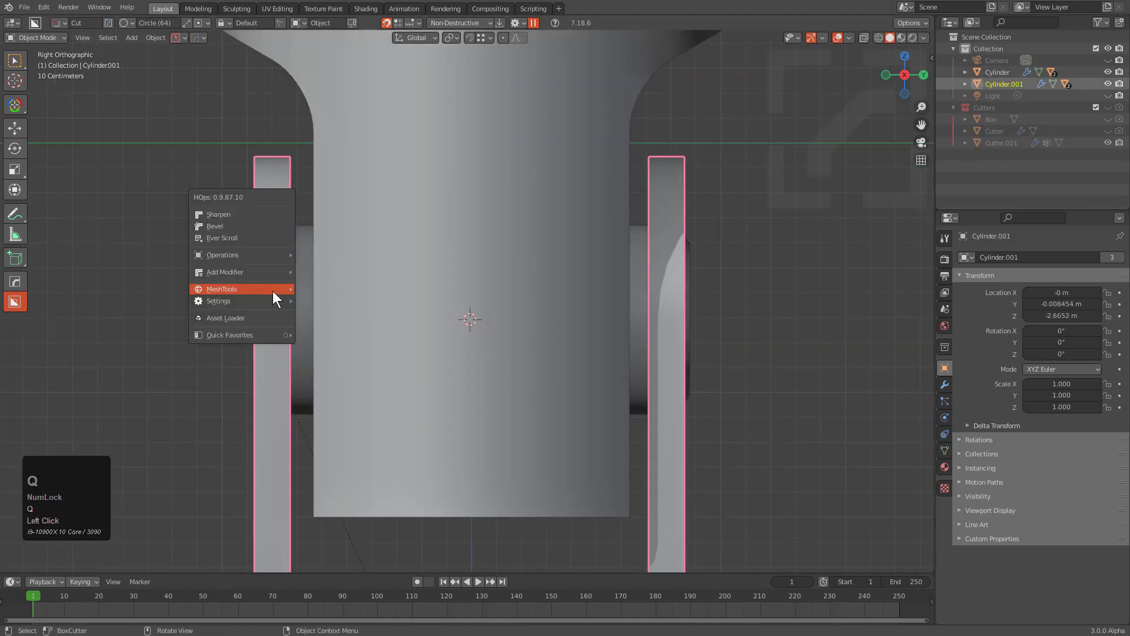
left_click(258, 238)
key("alt+z")
scroll(569, 341, "up", 2)
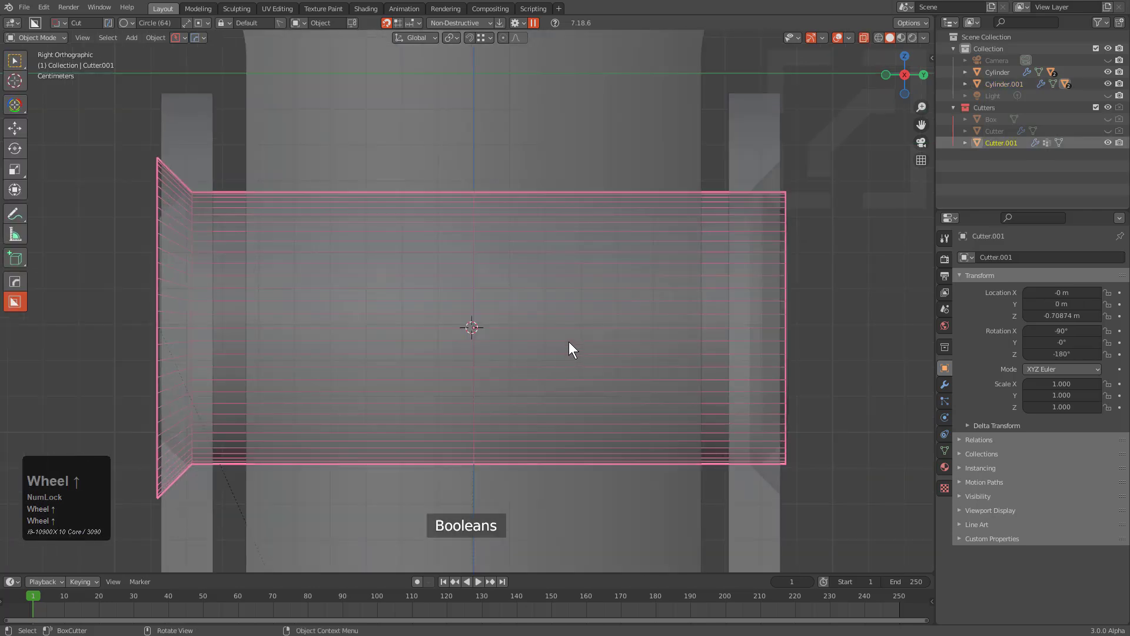
key("z")
left_click(645, 342)
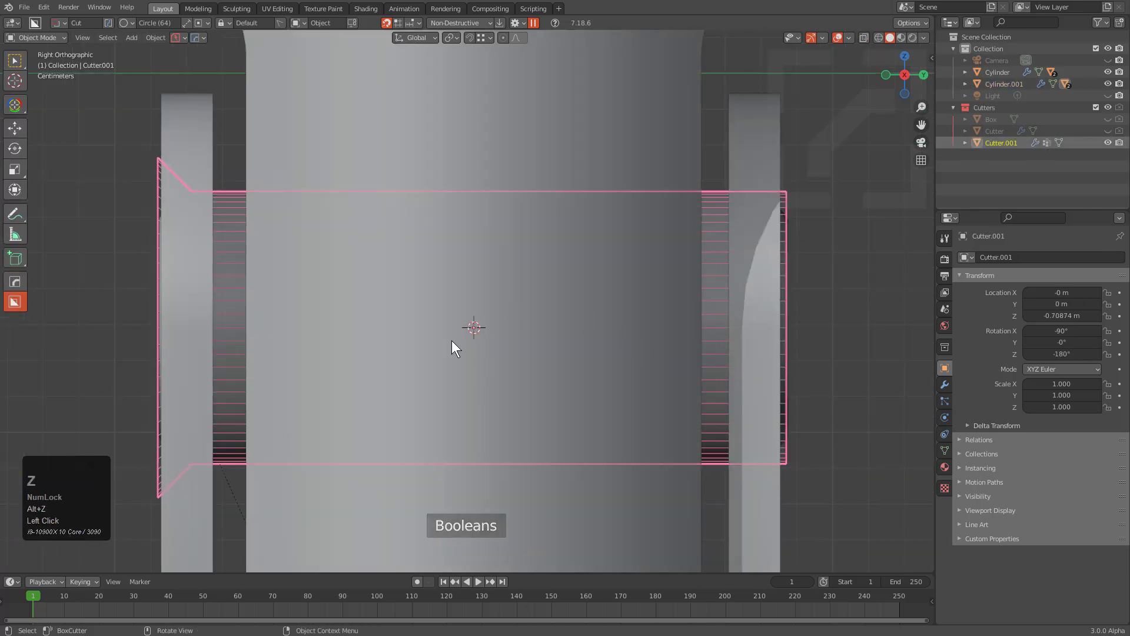
left_click(557, 200)
key("shift+s")
left_click(540, 272)
- Try rotating the upper cylinder about the global Y axis to test its pivot, without keeping the rotation
middle_click_drag(540, 272, 655, 353)
scroll(541, 317, "down", 2)
key("r")
key("x")
key("y")
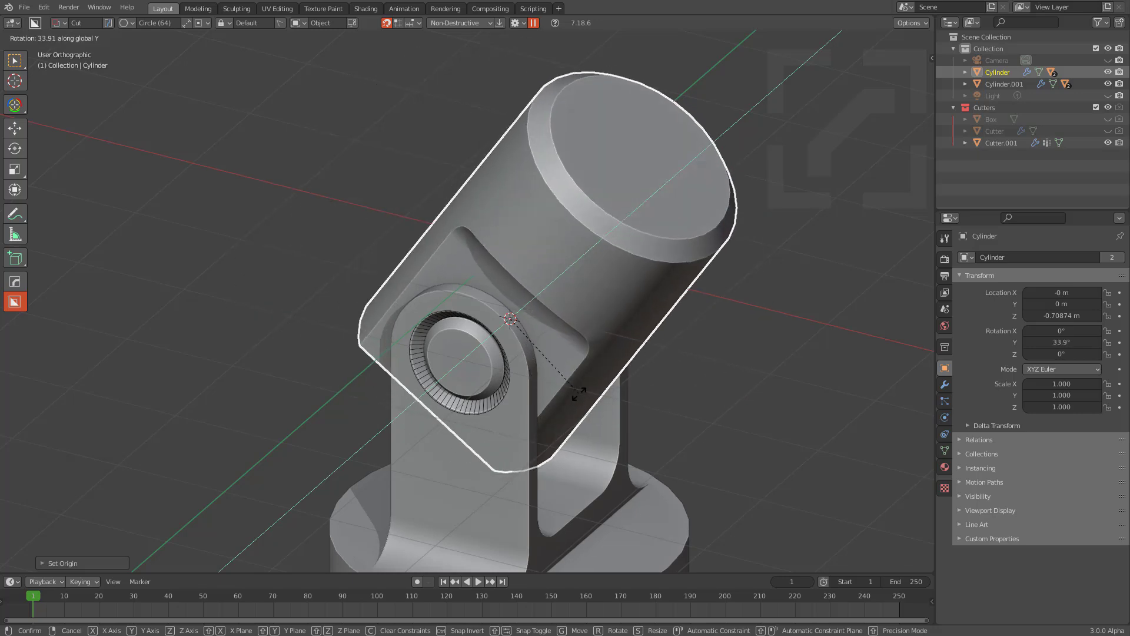
right_click(588, 364)
key("1")
- Select the bracket and its round base and switch the BoxCutter shape to Wedge Box
middle_click_drag(546, 386, 529, 295, "shift")
scroll(535, 301, "down", 1)
key("alt+a")
middle_click_drag(583, 365, 528, 404)
middle_click_drag(529, 404, 493, 404, "shift")
left_click(493, 404)
scroll(493, 404, "up", 2)
key("d")
left_click(481, 379)
middle_click_drag(531, 372, 497, 365)
key("d")
left_click(612, 375)
- Cut a sloped wedge about 0.29 deep out of the base disc in front of the bracket arms, rotating the wedge
left_click(514, 366)
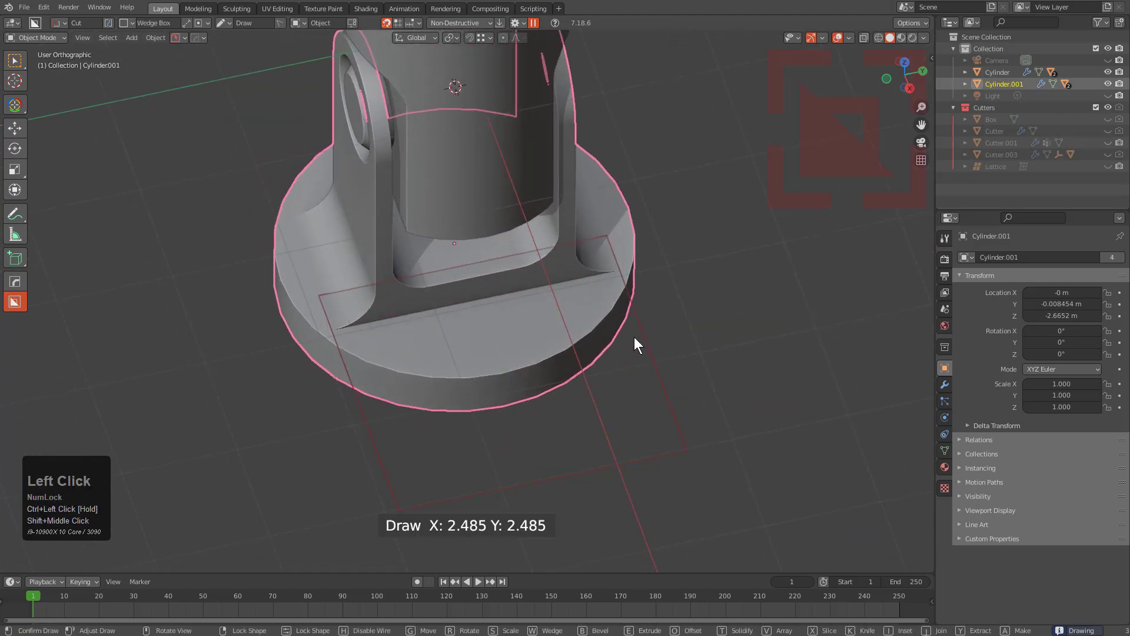
left_click(772, 389)
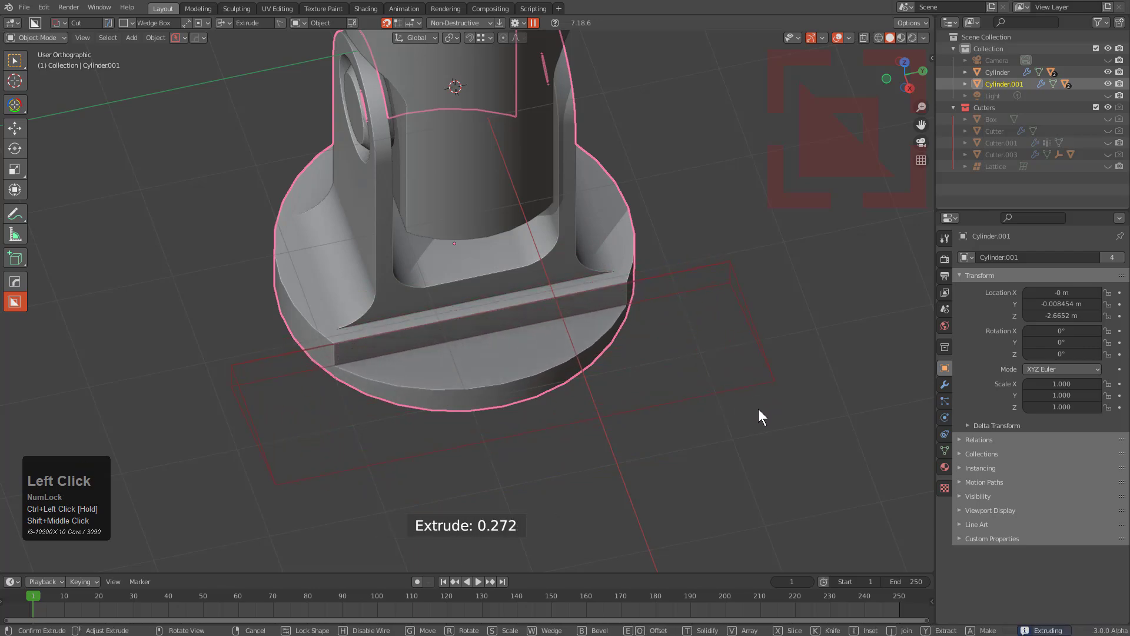
key("r")
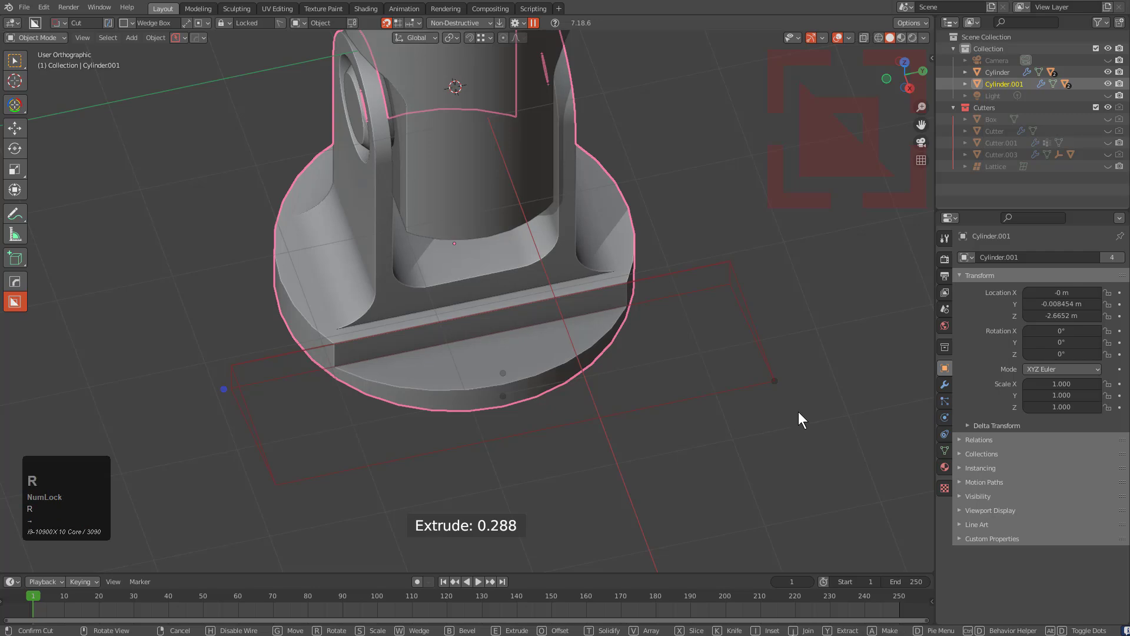
left_click(440, 372)
middle_click_drag(437, 372, 566, 415)
left_click(538, 385)
left_click(534, 419)
- Sharpen the bracket base with a 35° auto smooth angle and mirror it with its wedge cut
key("q")
left_click(587, 305, "shift")
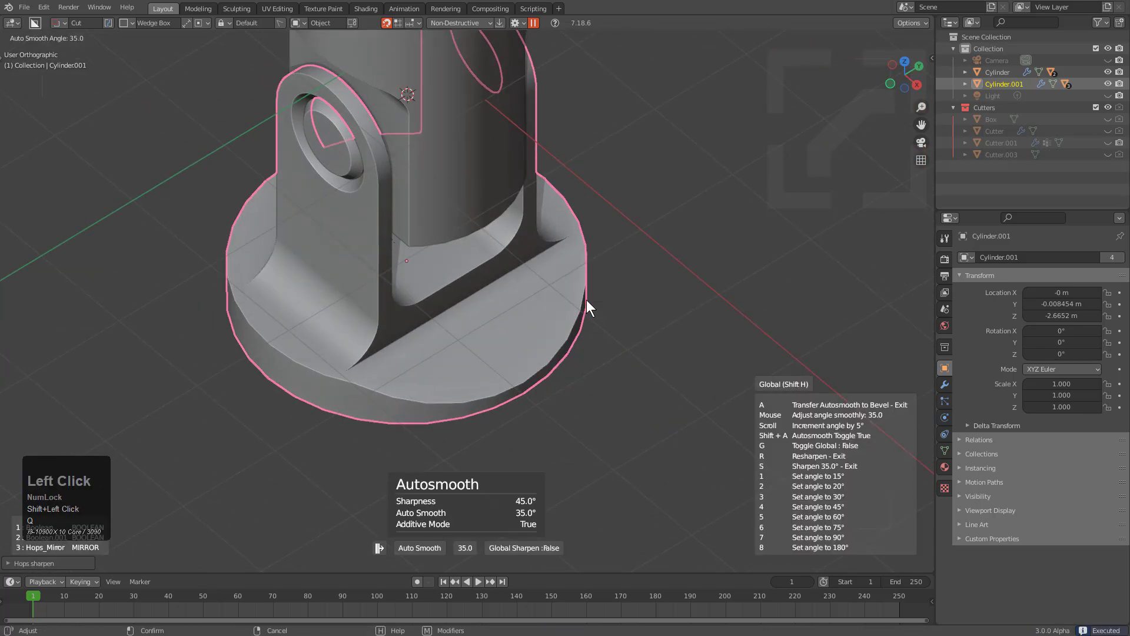
left_click(586, 299)
middle_click_drag(499, 305, 526, 305)
key("alt+x")
left_click(471, 322)
- Round the upper cylinder's bottom face edge with a bevel about 0.292 m wide and 5 segments
left_click(453, 277)
scroll(452, 274, "up", 4)
scroll(451, 177, "down", 1)
scroll(524, 309, "up", 3)
key("Tab")
middle_click_drag(496, 360, 506, 316, "shift")
key("3")
left_click(474, 371)
scroll(475, 371, "up", 2)
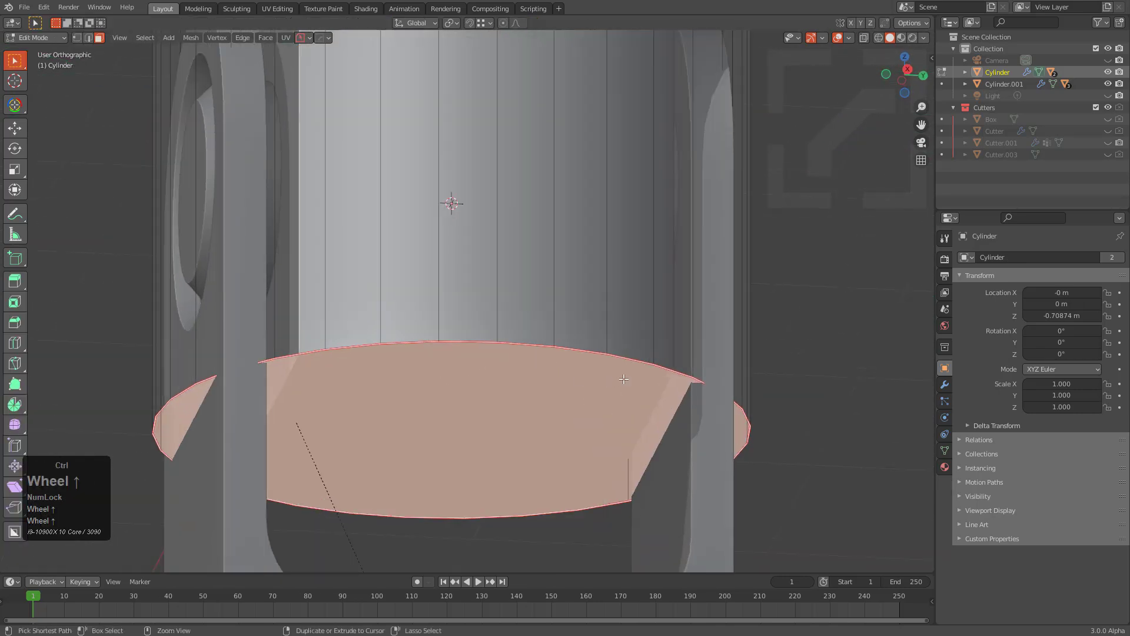
key("ctrl+b")
scroll(715, 384, "up", 1)
scroll(715, 384, "down", 3)
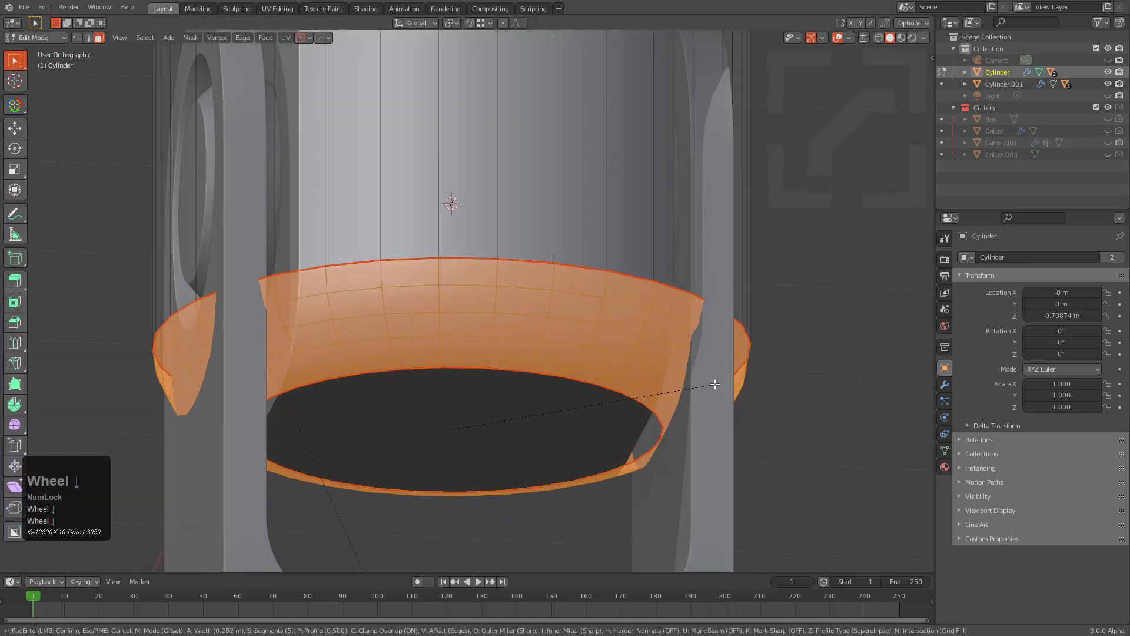
left_click(715, 384)
key("Tab")
- Examine the rounded lower end of the cylinder between the bracket arms
scroll(565, 329, "down", 2)
middle_click_drag(540, 311, 538, 348)
scroll(538, 348, "down", 1)
scroll(503, 346, "down", 2)
mouse_move(511, 277)
middle_mouse_down("shift")
mouse_move(503, 346)
mouse_move(491, 343)
mouse_move(524, 329)
mouse_move(507, 316)
mouse_move(518, 312)
mouse_move(532, 335)
mouse_move(534, 318)
mouse_move(513, 294)
mouse_move(523, 279)
middle_mouse_up("shift")
key("alt+a")
scroll(475, 310, "up", 3)
scroll(508, 317, "down", 1)
- Add a Subdivision modifier at level 2 to the upper cylinder, placed first in the modifier stack
left_click(535, 317)
key("Tab")
key("Tab")
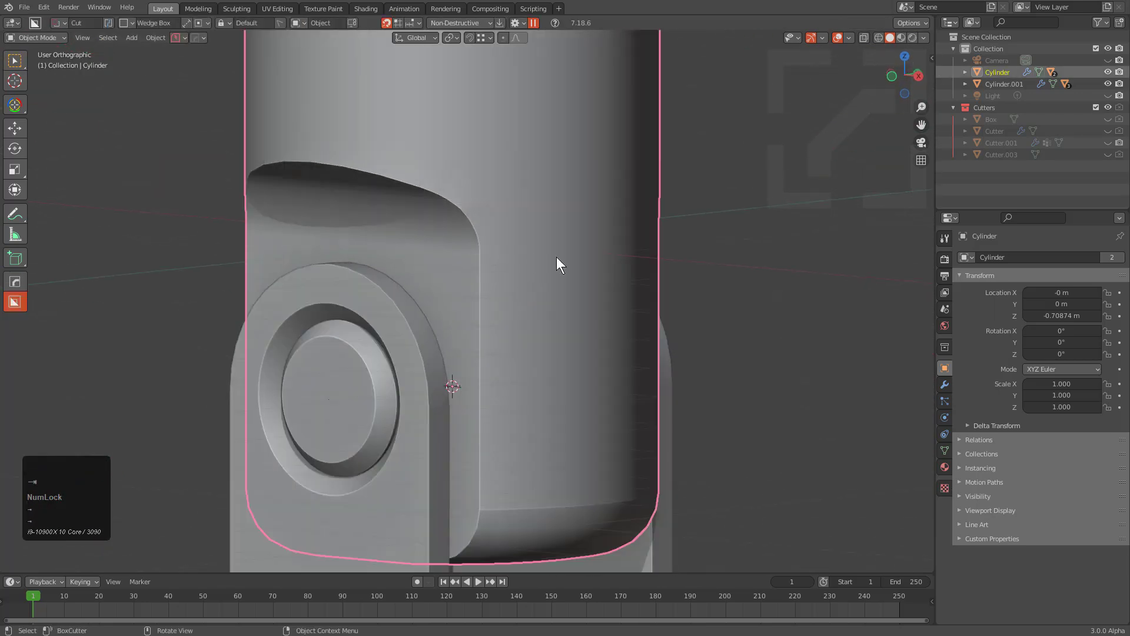
left_click(942, 387)
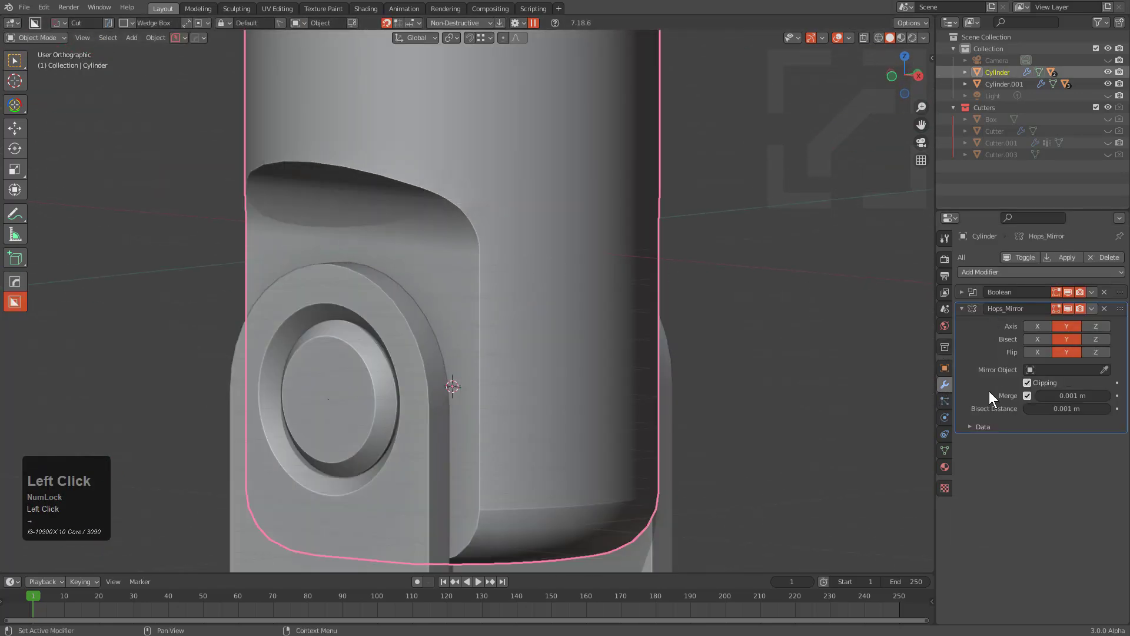
middle_click_drag(547, 285, 562, 260)
key("q")
mouse_move(564, 308)
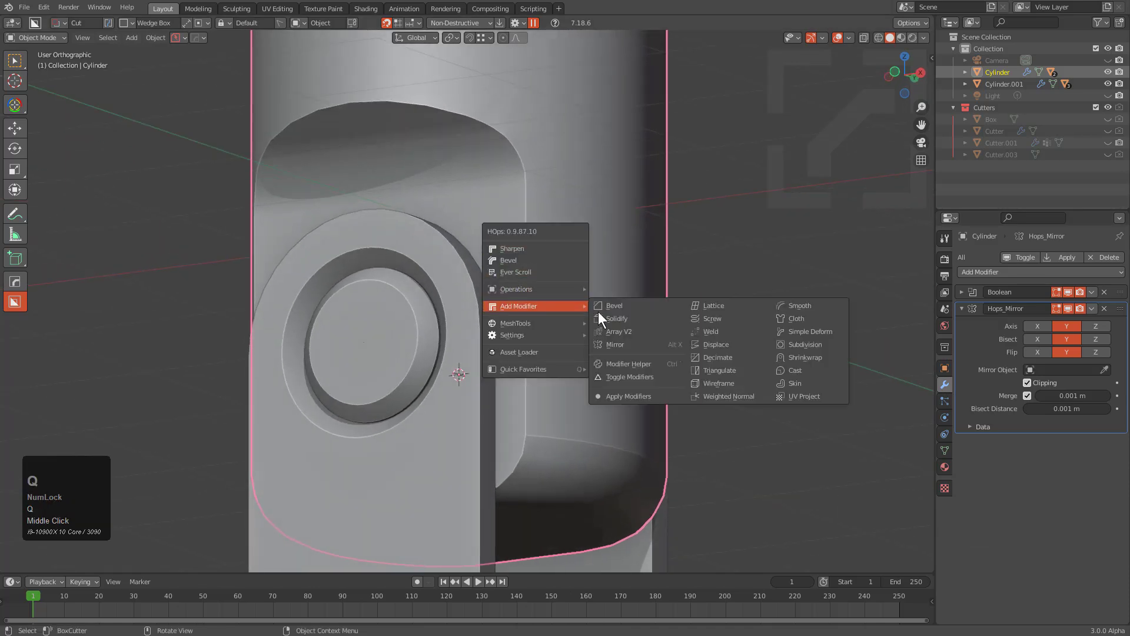
left_click(812, 344)
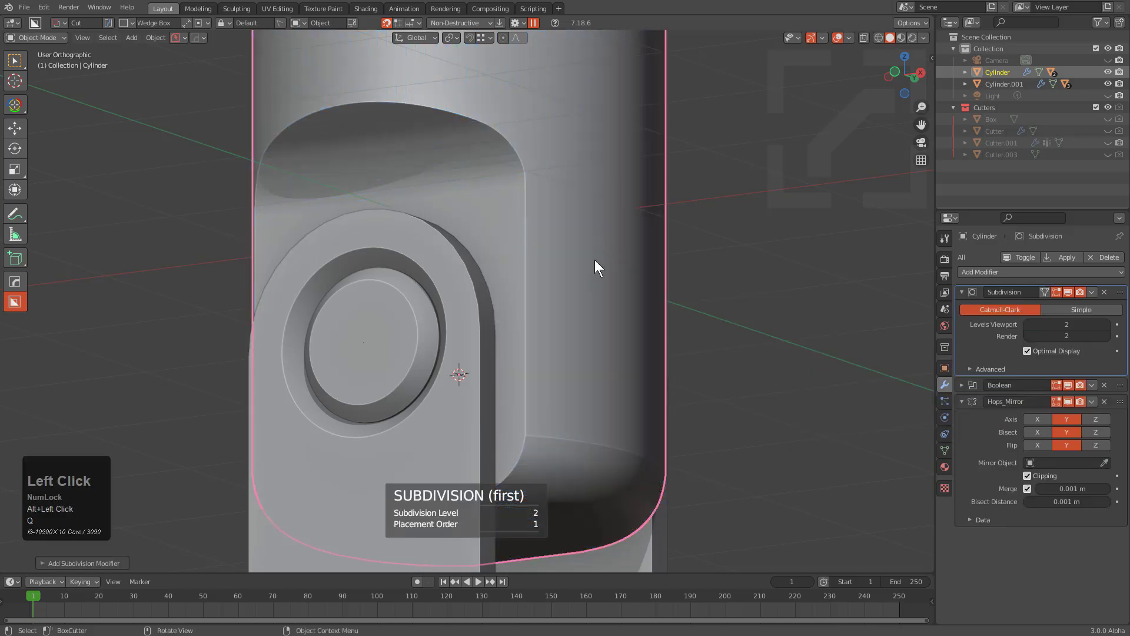
- Add a Weld modifier to the upper cylinder with a merge distance of 0.0051 m
middle_click_drag(535, 227, 424, 169)
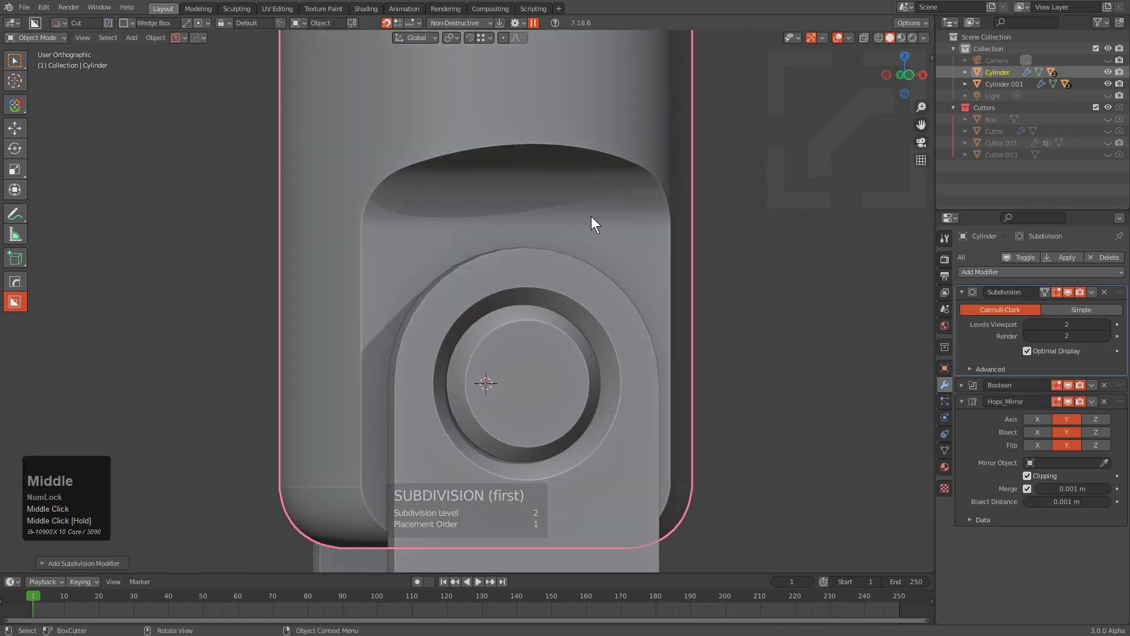
middle_click_drag(611, 215, 424, 177)
scroll(456, 322, "down", 2)
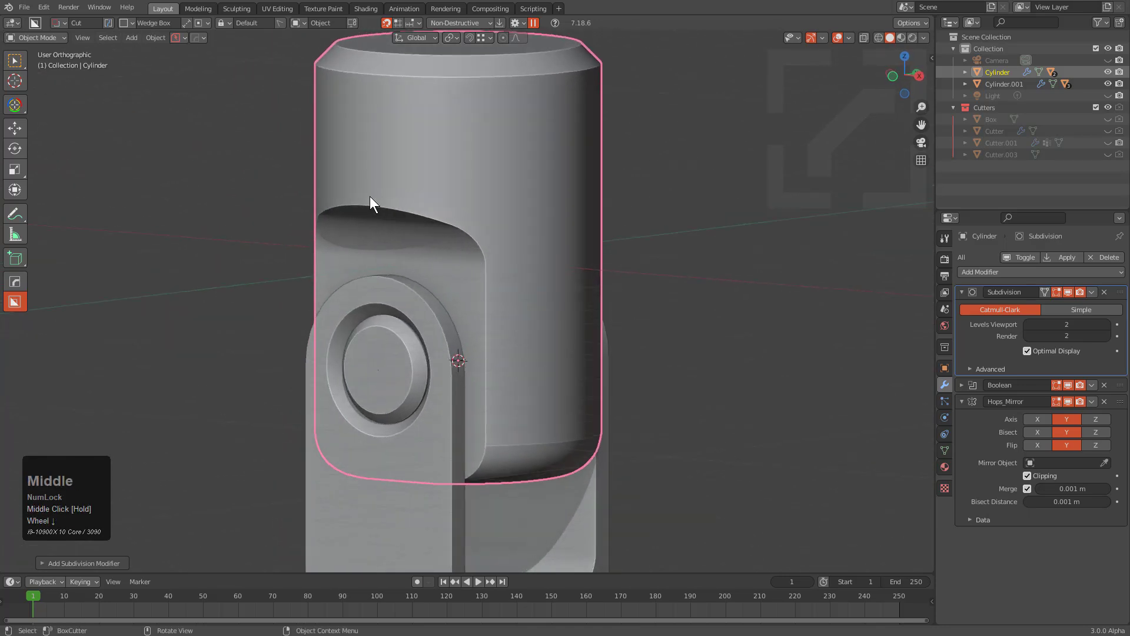
scroll(482, 349, "up", 4)
key("q")
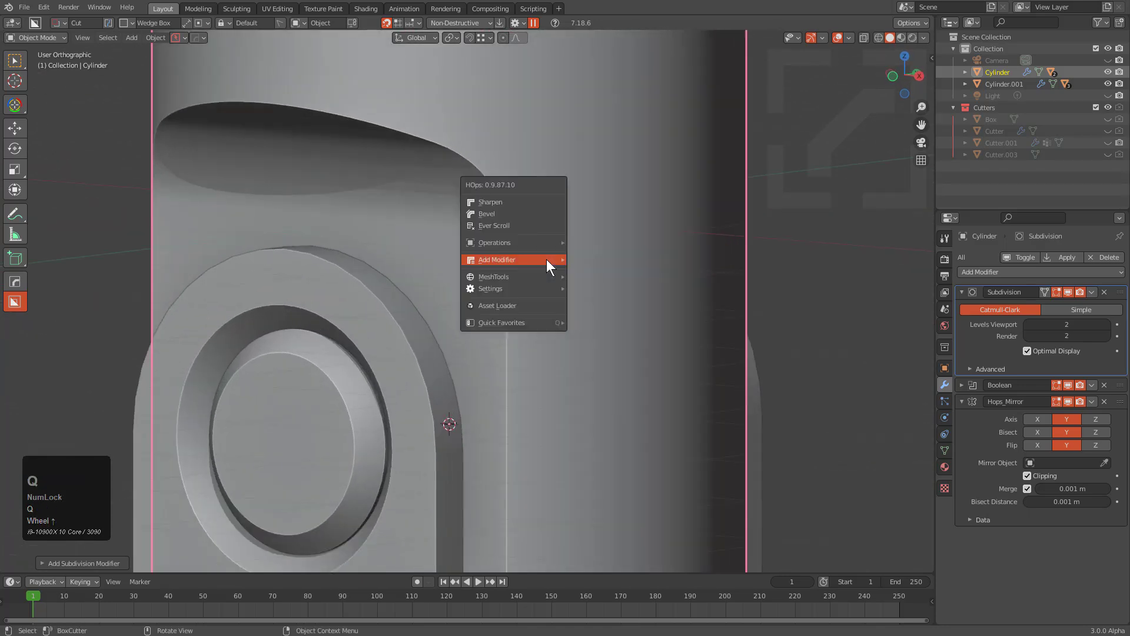
mouse_move(529, 260)
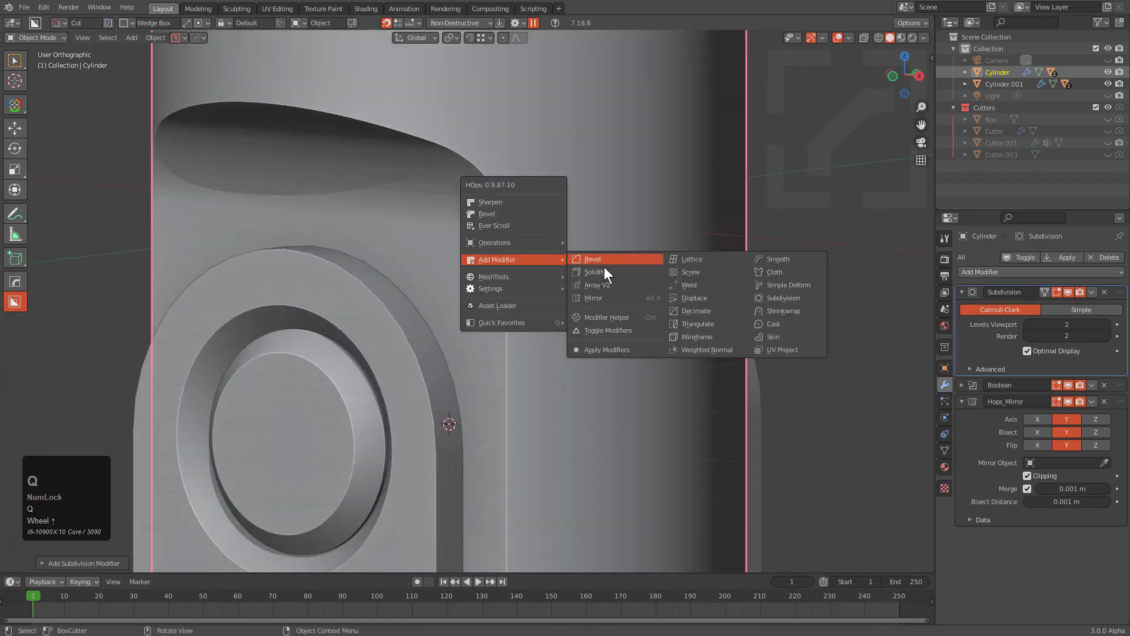
left_click(708, 288)
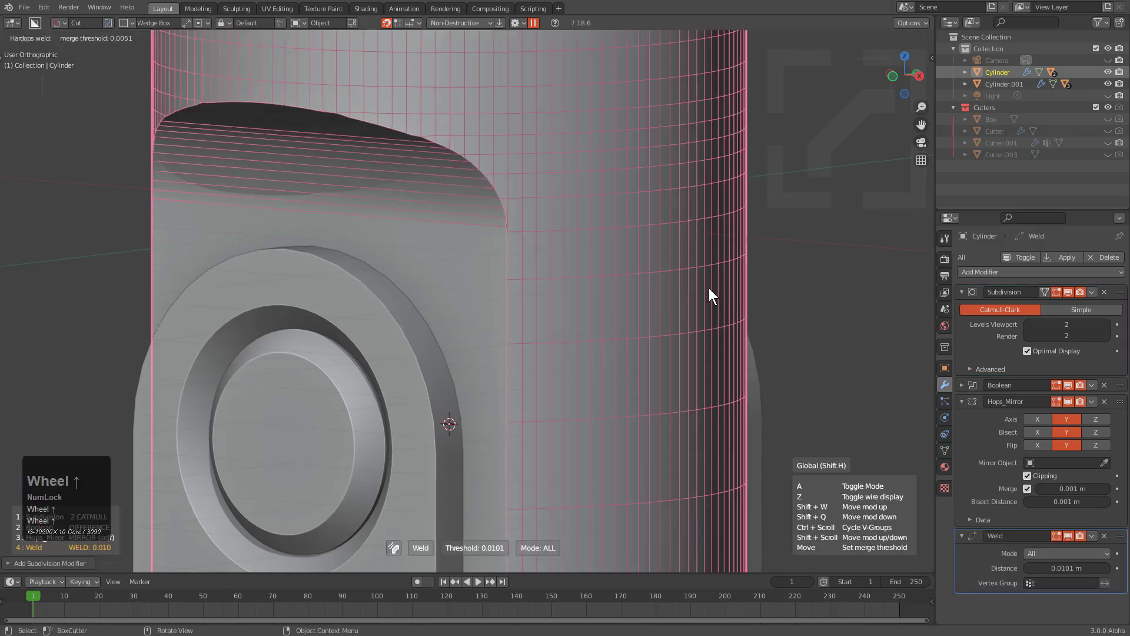
left_click(709, 288)
- Add a 3-segment, 30° Bevel modifier to the upper cylinder with a 0.0118 m width, profile 0.50 and 60° autosmooth
scroll(588, 264, "down", 2)
middle_click_drag(542, 269, 499, 279)
scroll(602, 220, "down", 2)
scroll(515, 264, "up", 2)
scroll(499, 279, "up", 2)
key("q")
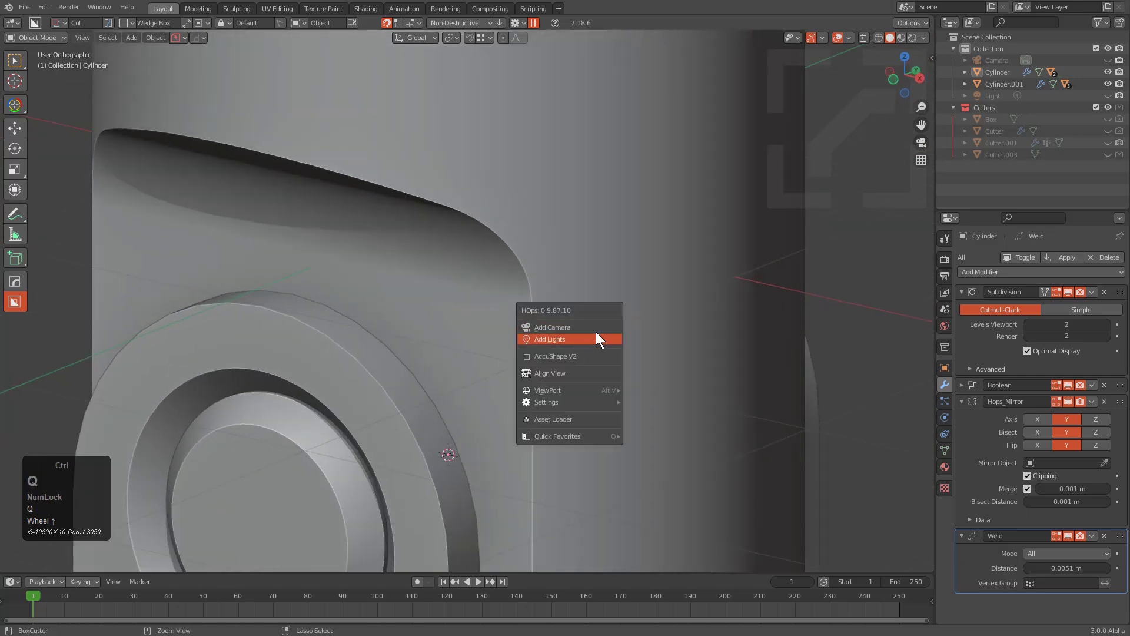
left_click(634, 270)
key("q")
left_click(618, 224)
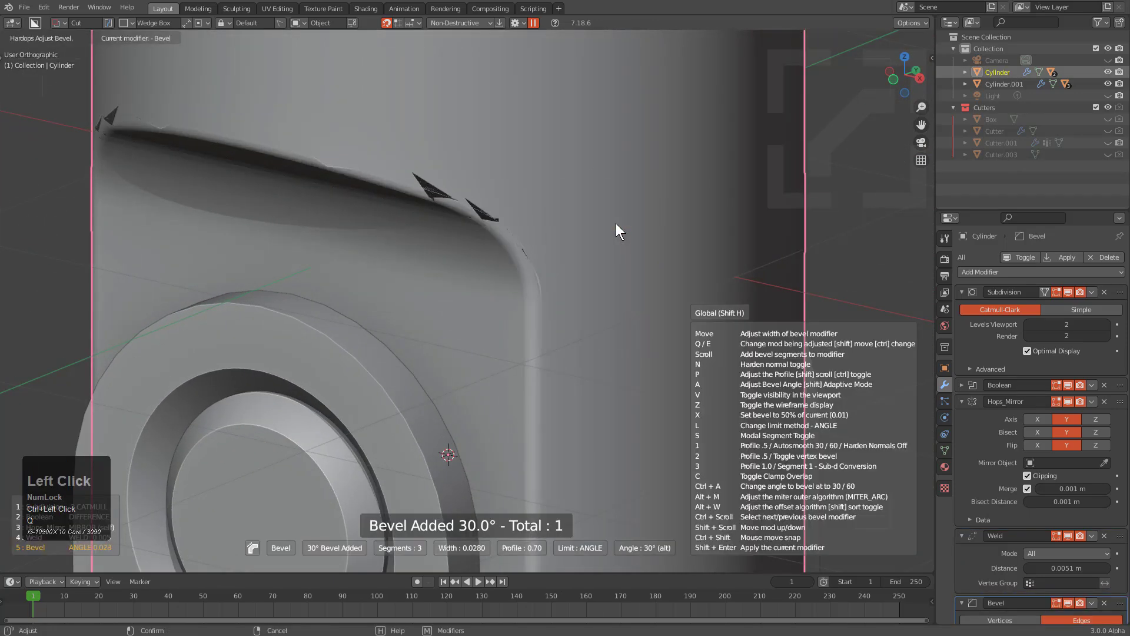
key("1")
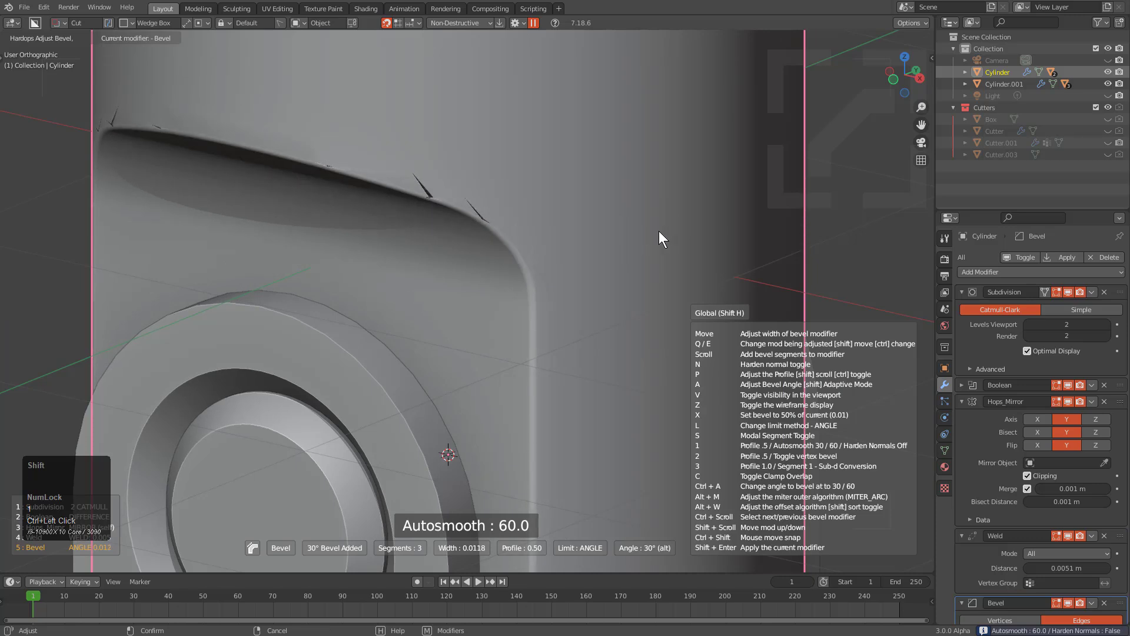
left_click(658, 235)
- Increase the Weld modifier's distance to 0.012 m and check the bevelled cutout edge up close
scroll(1030, 440, "down", 3)
left_click_drag(1066, 521, 1067, 521, "shift")
scroll(620, 306, "down", 3)
middle_click_drag(619, 306, 542, 243)
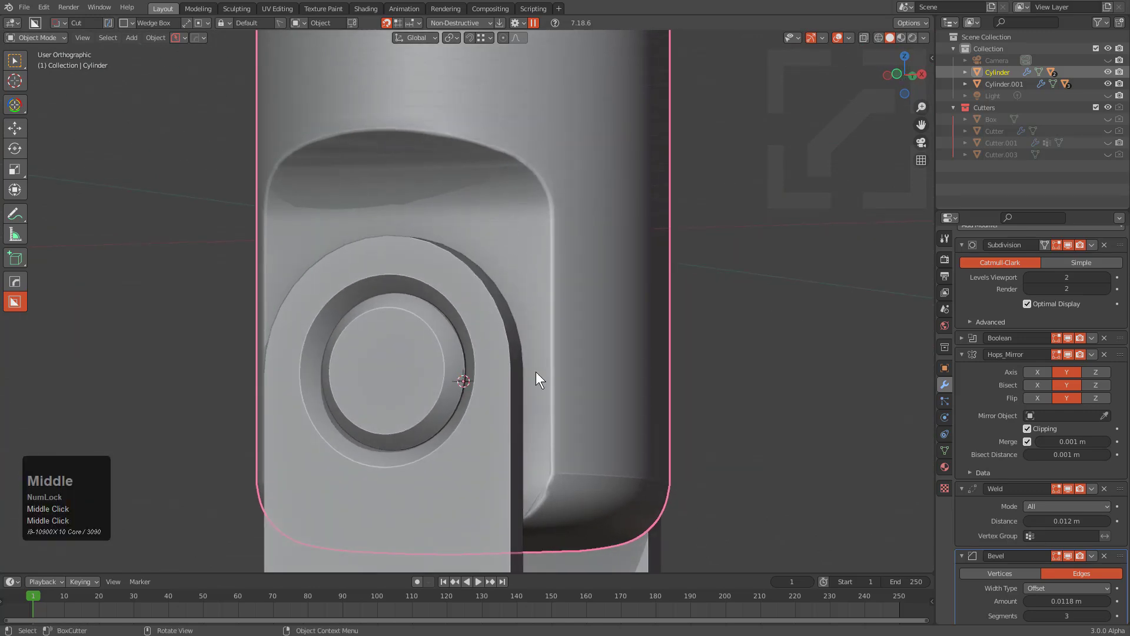
scroll(539, 360, "up", 3)
middle_click_drag(589, 393, 583, 316)
scroll(584, 315, "up", 6)
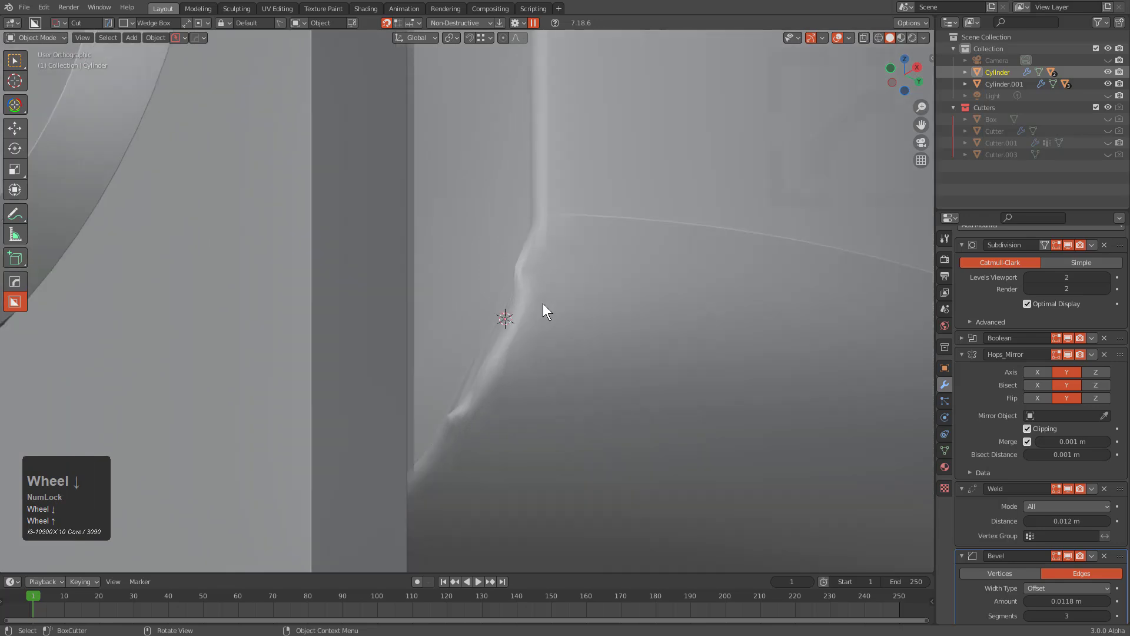
scroll(518, 249, "down", 9)
- Reveal the cylinder's side recess cutter and scale it wider along the X axis
middle_click_drag(518, 250, 535, 306)
key("q")
left_click(495, 271)
key("s")
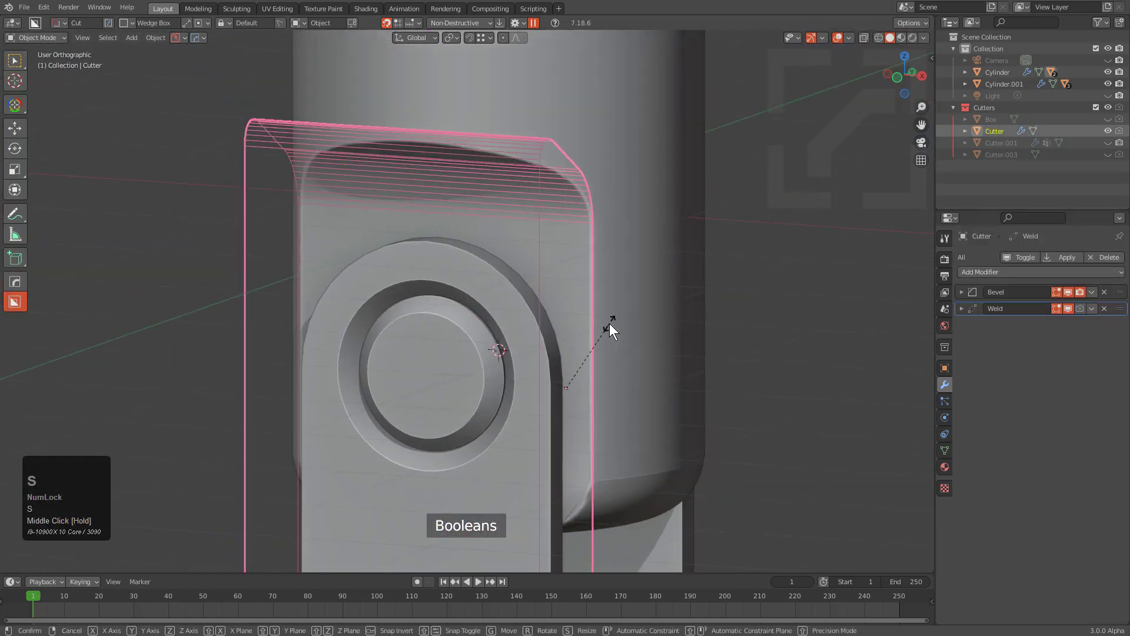
key("x")
key("y")
key("y")
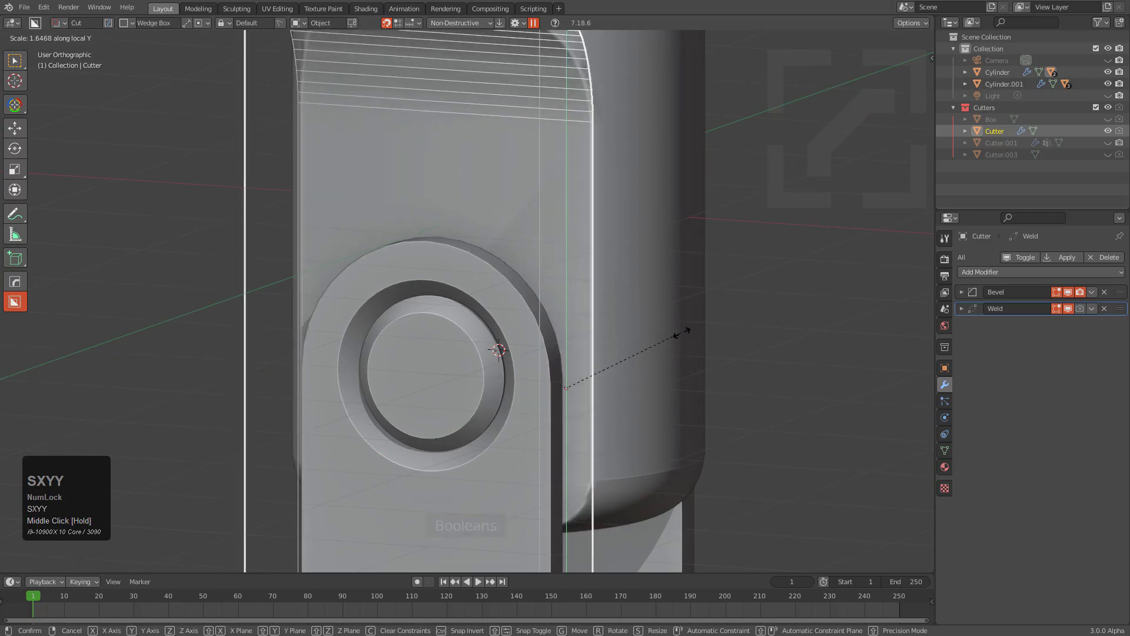
key("x")
left_click(690, 335)
- Set the recess cutter's origin to its geometry and move the cutter along the X axis past the recess edge
key("shift+s")
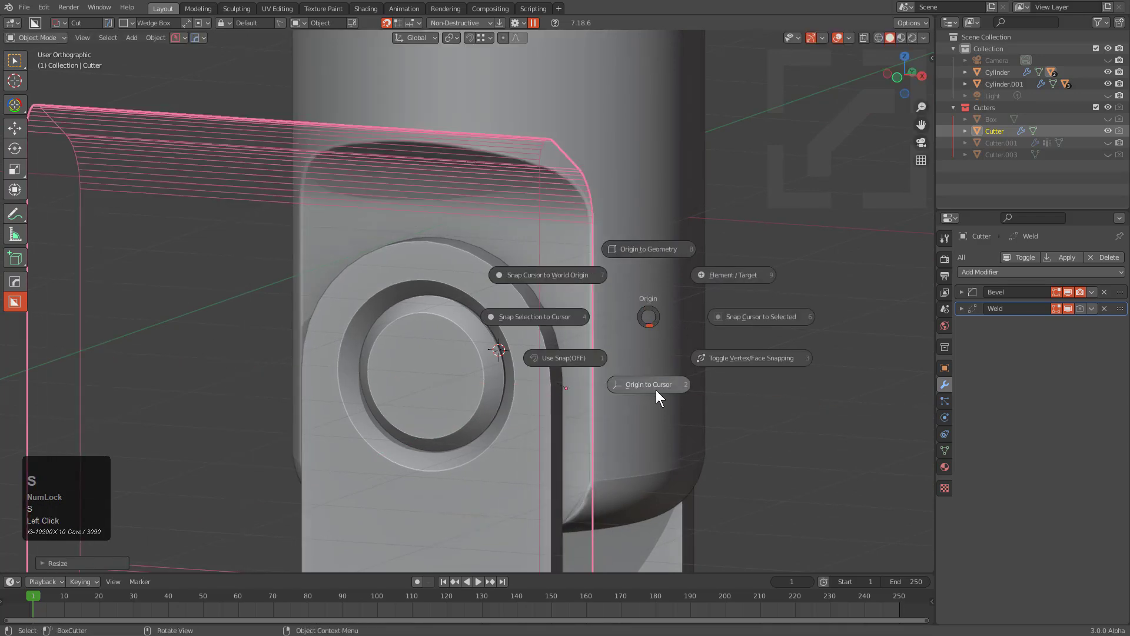
left_click(662, 251)
key("g")
key("y")
key("x")
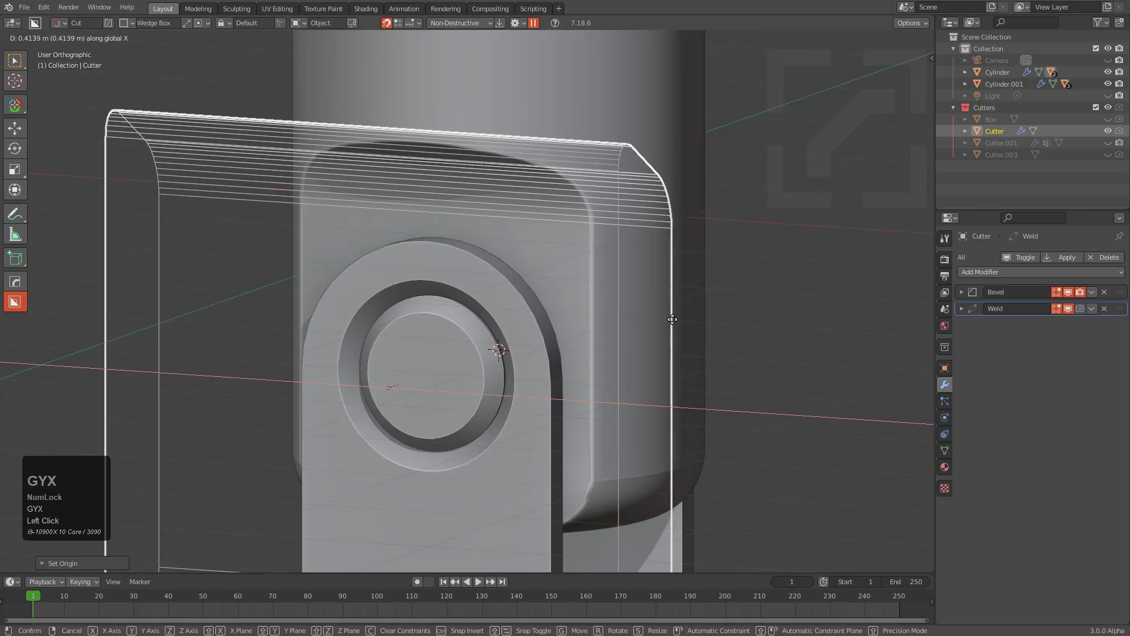
left_click(626, 312)
- Scale the recess cutter wider along the X axis so it reaches closer to both sides of the cylinder
key("s")
key("x")
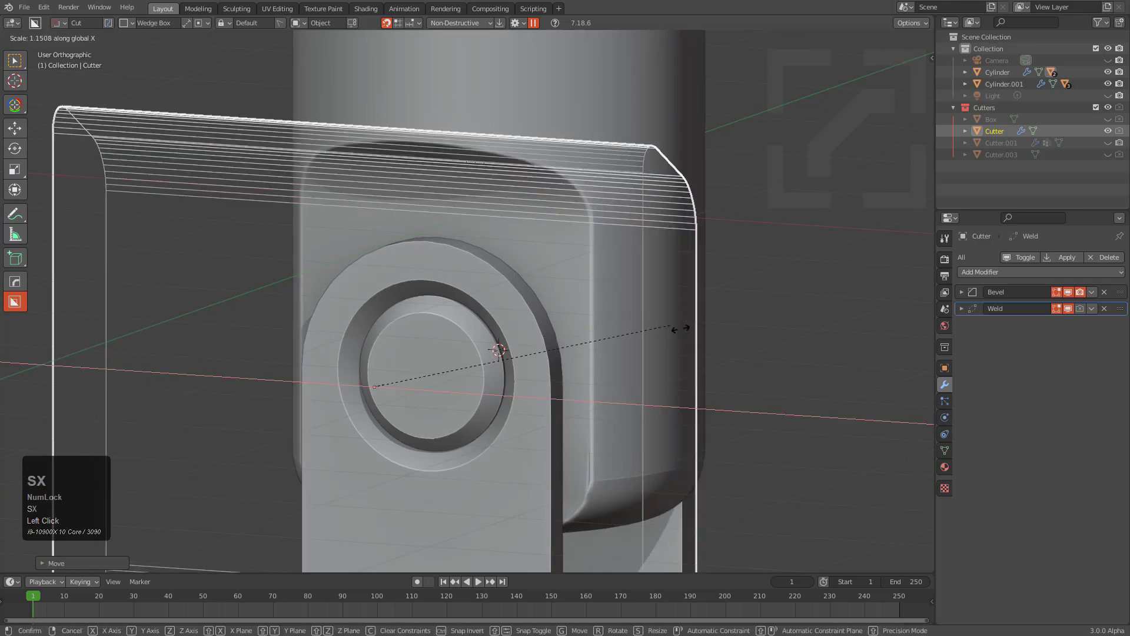
left_click(658, 327)
- Add five evenly spaced loop cuts across the width of the recess cutter
key("Tab")
key("ctrl+r")
scroll(511, 164, "up", 5)
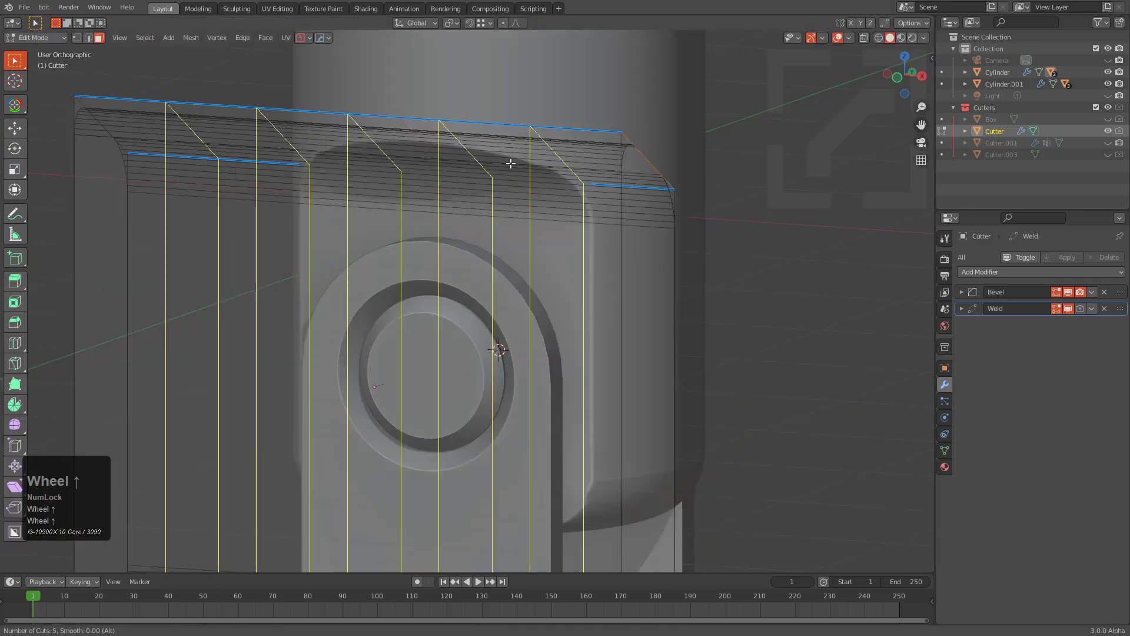
left_click(510, 163)
right_click(512, 165)
key("Tab")
- Move the recess cutter about -0.15 m along the X axis to center it over the cylinder's side recess
middle_click_drag(551, 218, 584, 208)
key("g")
key("x")
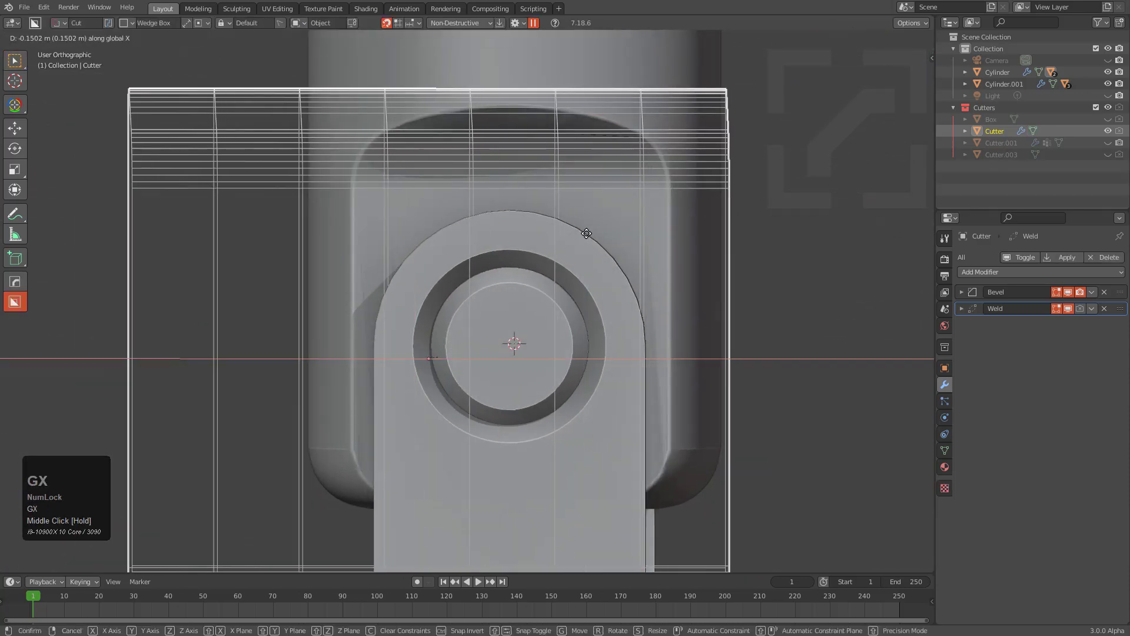
left_click(632, 266)
- Move the recess cutter about 0.057 m along the Y axis and hide it
middle_click_drag(632, 266, 562, 304)
key("g")
key("x")
key("y")
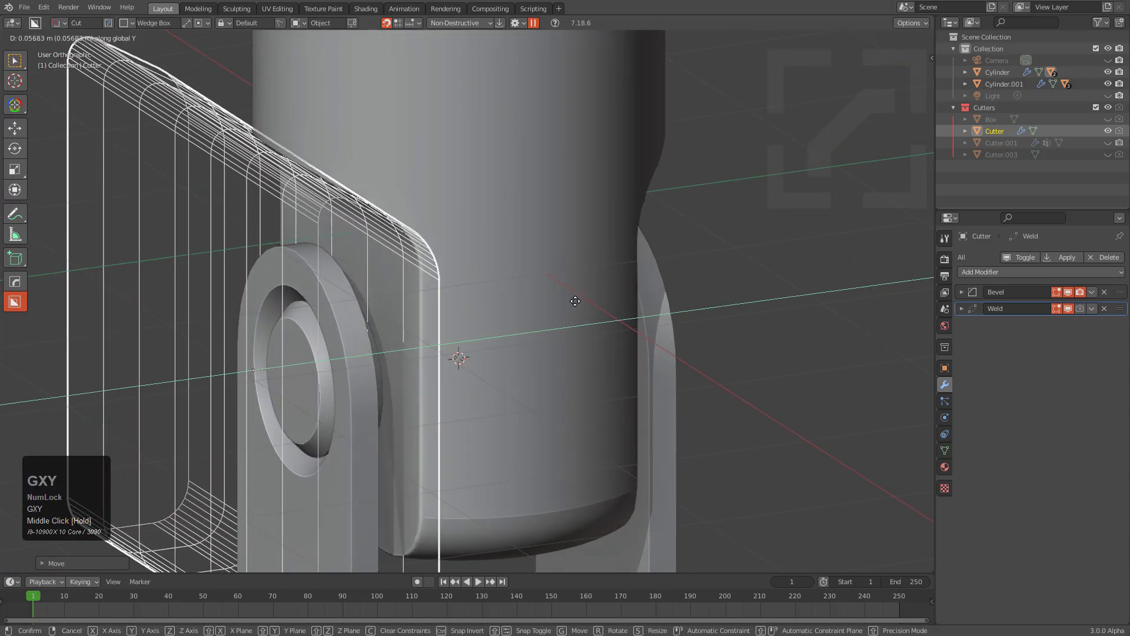
left_click(564, 298)
key("h")
- Select the cylinder and run the HOps Bevel operation on it to adjust its edge bevel
middle_click_drag(507, 341, 513, 194, "shift")
middle_click_drag(513, 195, 599, 172)
scroll(742, 223, "up", 3)
scroll(697, 151, "down", 3)
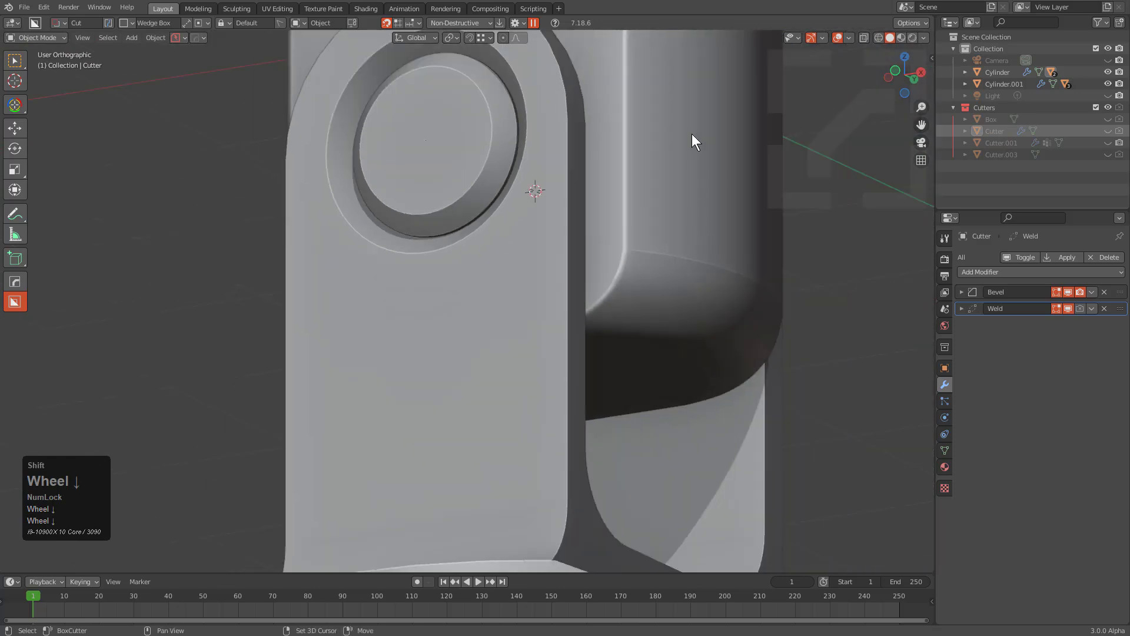
scroll(634, 324, "up", 3)
left_click(634, 181)
scroll(650, 319, "up", 4)
key("q")
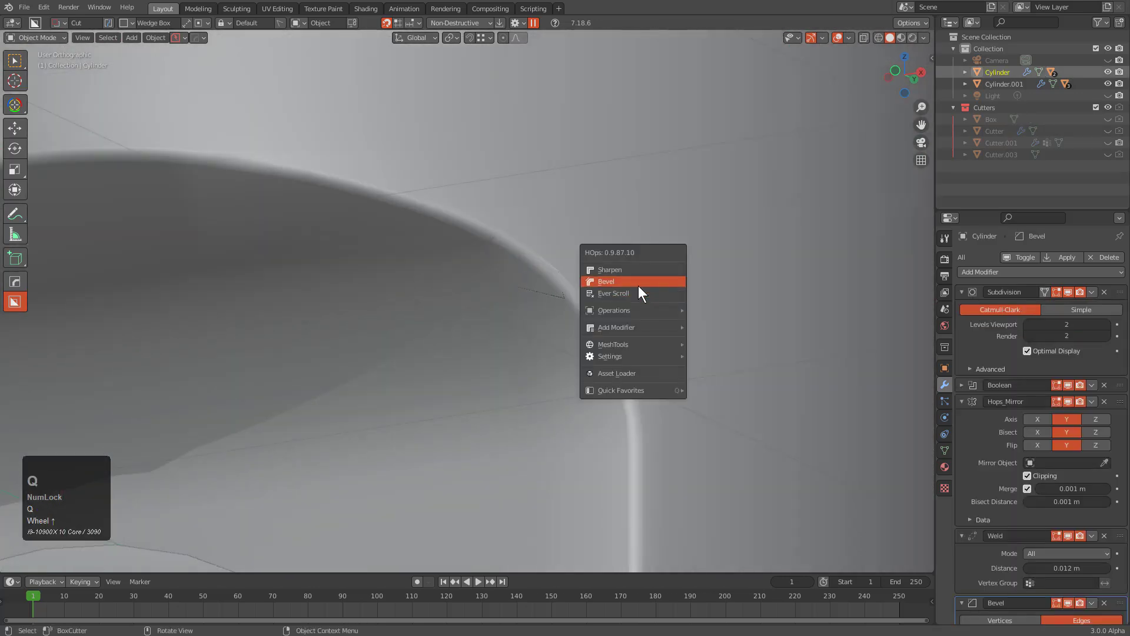
left_click(638, 283)
left_click(644, 286)
scroll(626, 289, "down", 7)
key("alt+a")
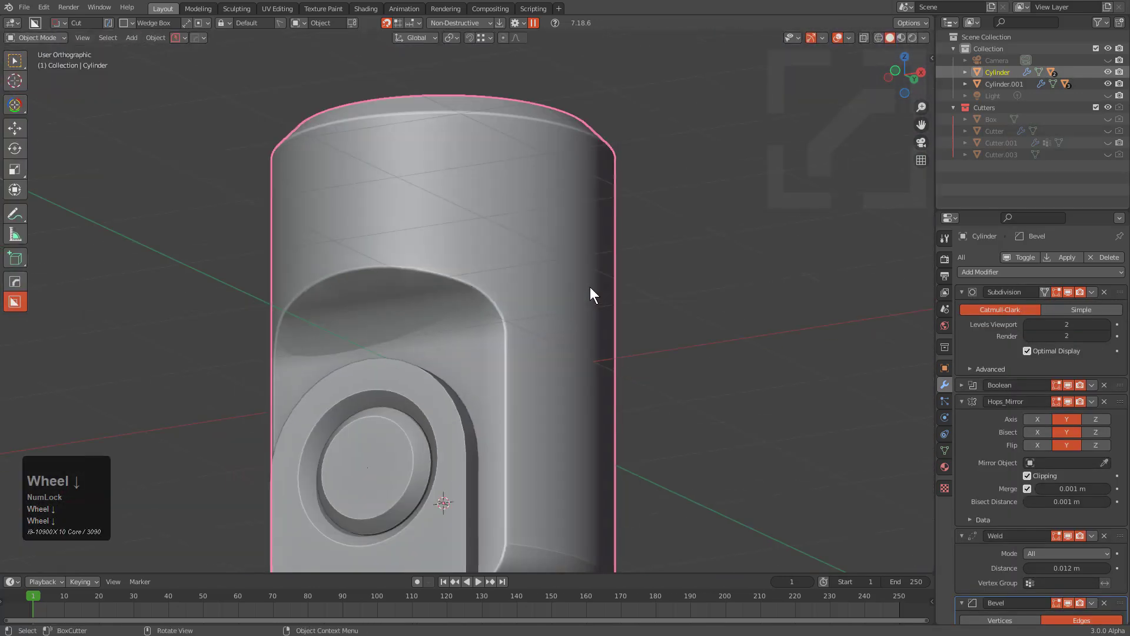
- Reselect the cylinder and set the boolean cutter shape to Circle, with the cylinder's top face in view
middle_click_drag(582, 285, 513, 325)
middle_click_drag(579, 357, 454, 284, "shift")
key("KP_3")
left_click(505, 291)
scroll(505, 243, "down", 2)
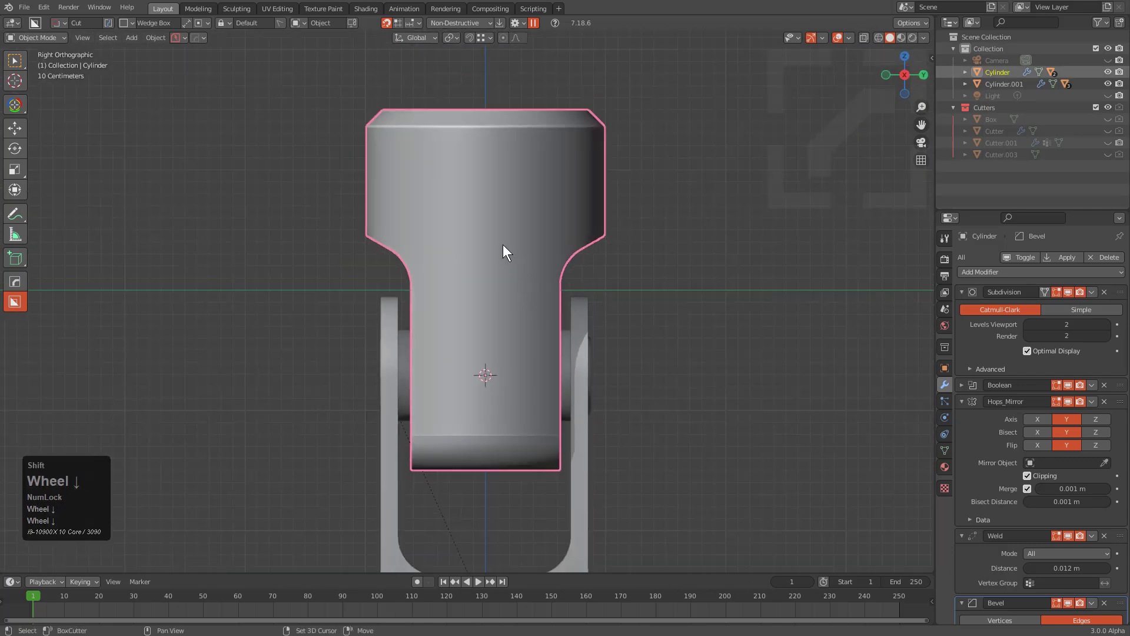
middle_click_drag(505, 243, 492, 309)
scroll(528, 199, "up", 4)
middle_click_drag(528, 199, 503, 238)
key("d")
left_click(434, 268)
middle_click_drag(455, 269, 477, 271)
middle_click_drag(476, 271, 494, 255, "shift")
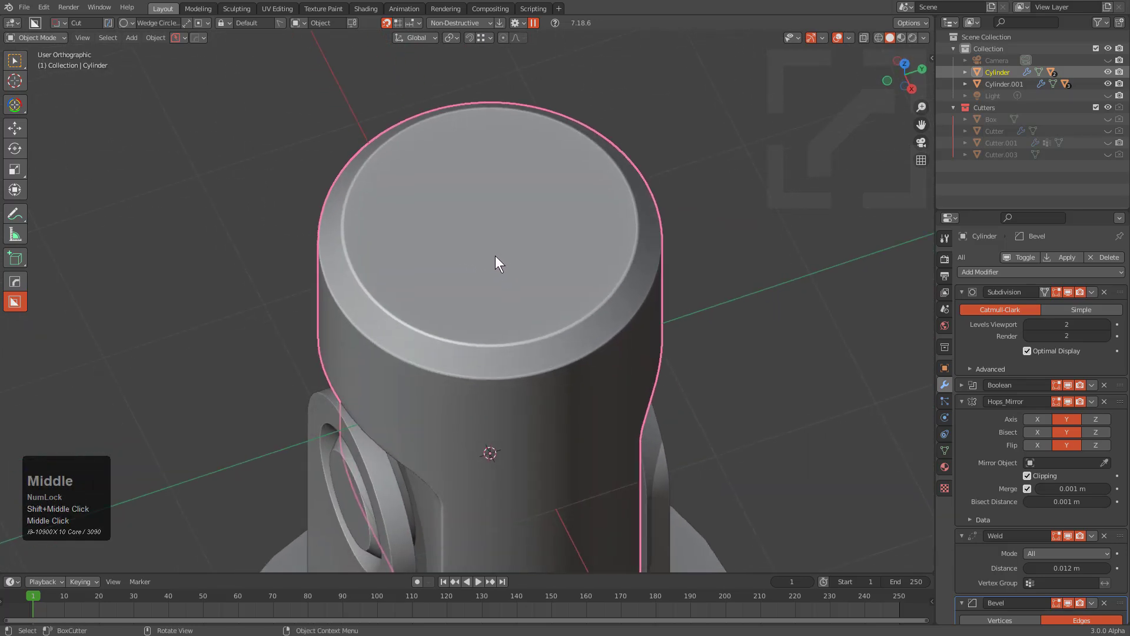
left_click_drag(492, 223, 627, 245, "ctrl")
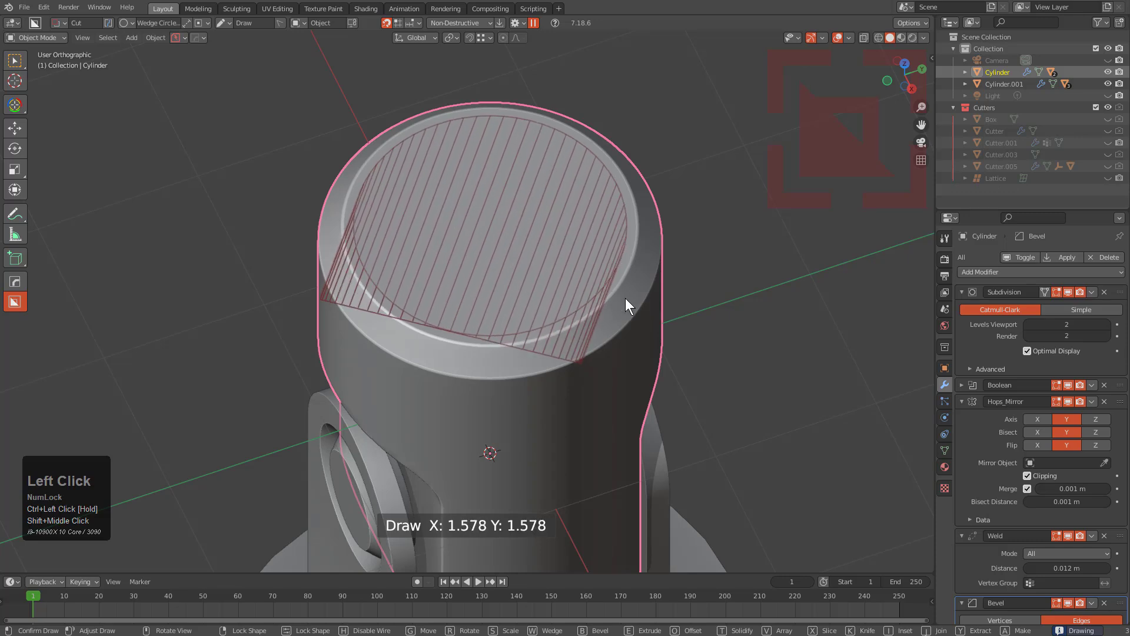
left_click_drag(625, 299, 624, 302, "ctrl")
left_click_drag(623, 414, 623, 416, "ctrl")
right_click(590, 322)
- Turn off the Wedge option and slice a centered circular disc out of the cylinder's top face, extruded about 0.434 deep
key("d")
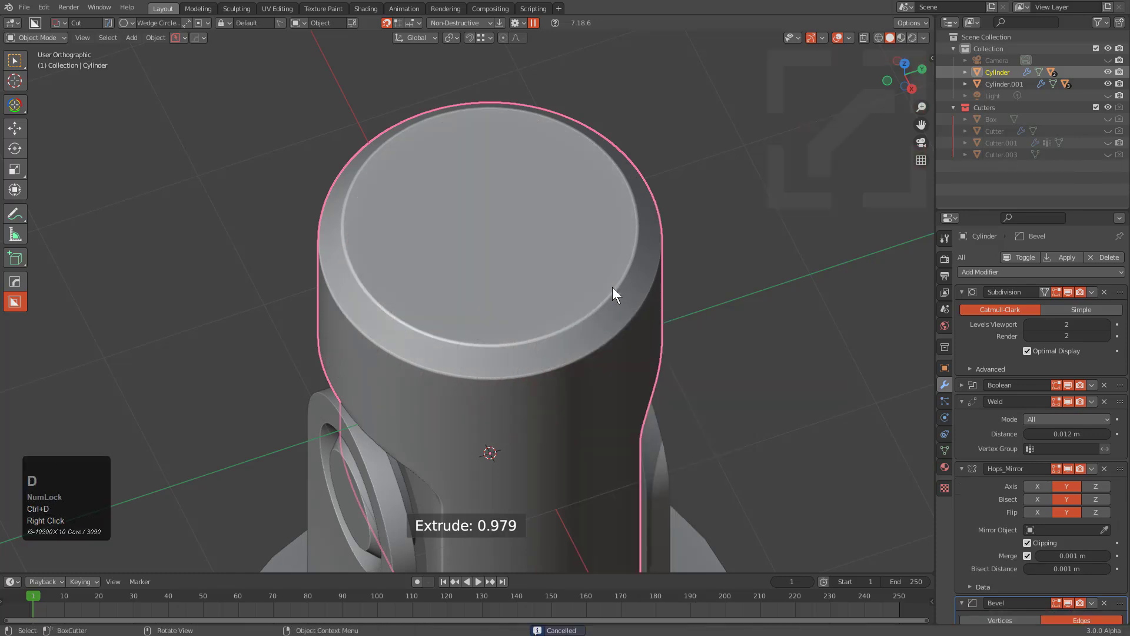
key("d")
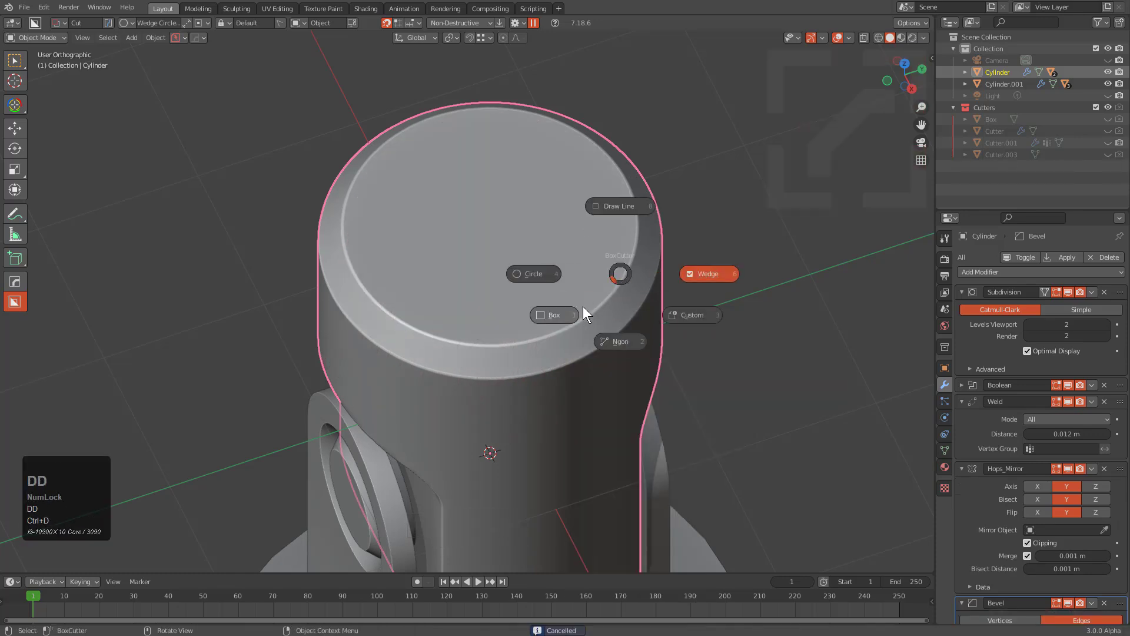
left_click(549, 287)
key("d")
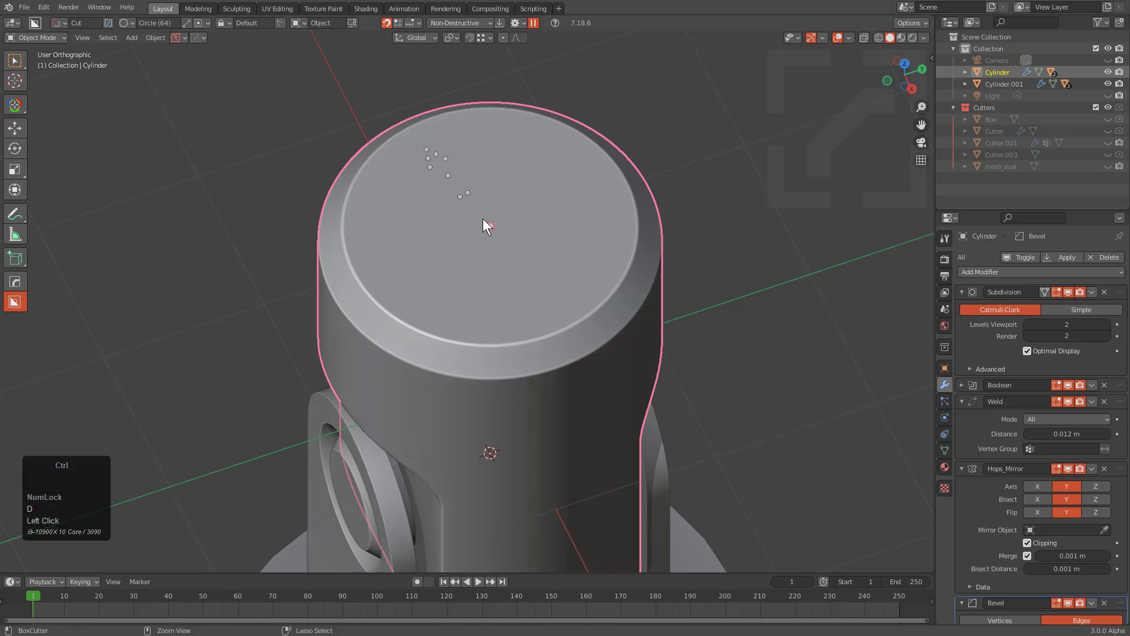
mouse_move(493, 227)
left_mouse_down()
mouse_move(637, 249)
mouse_move(624, 291)
left_mouse_up()
key("x")
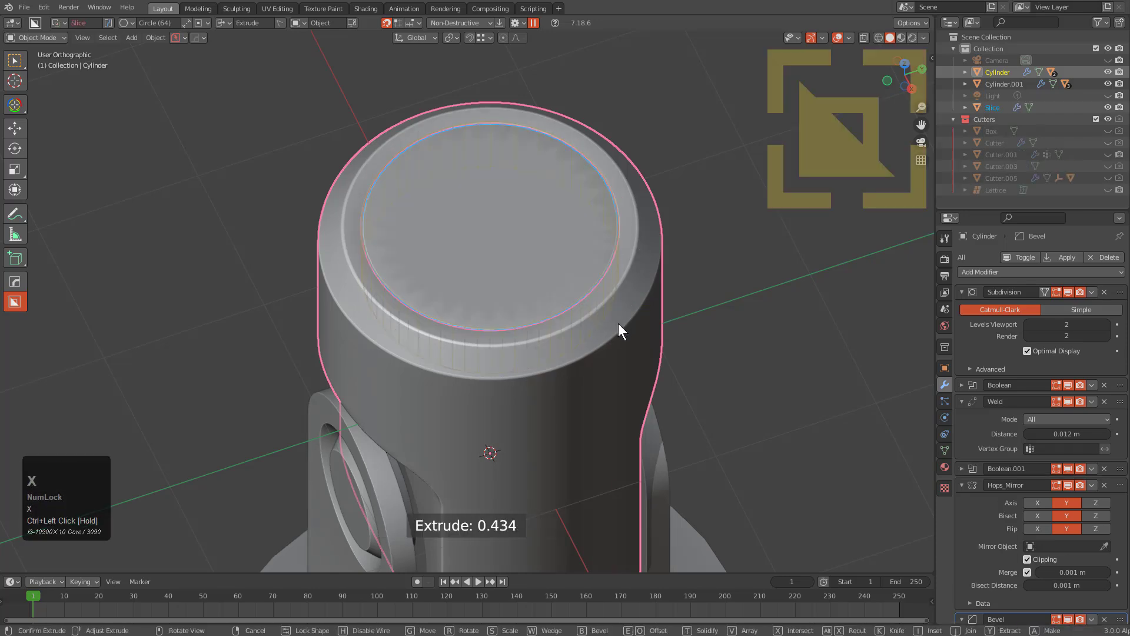
left_click(618, 323)
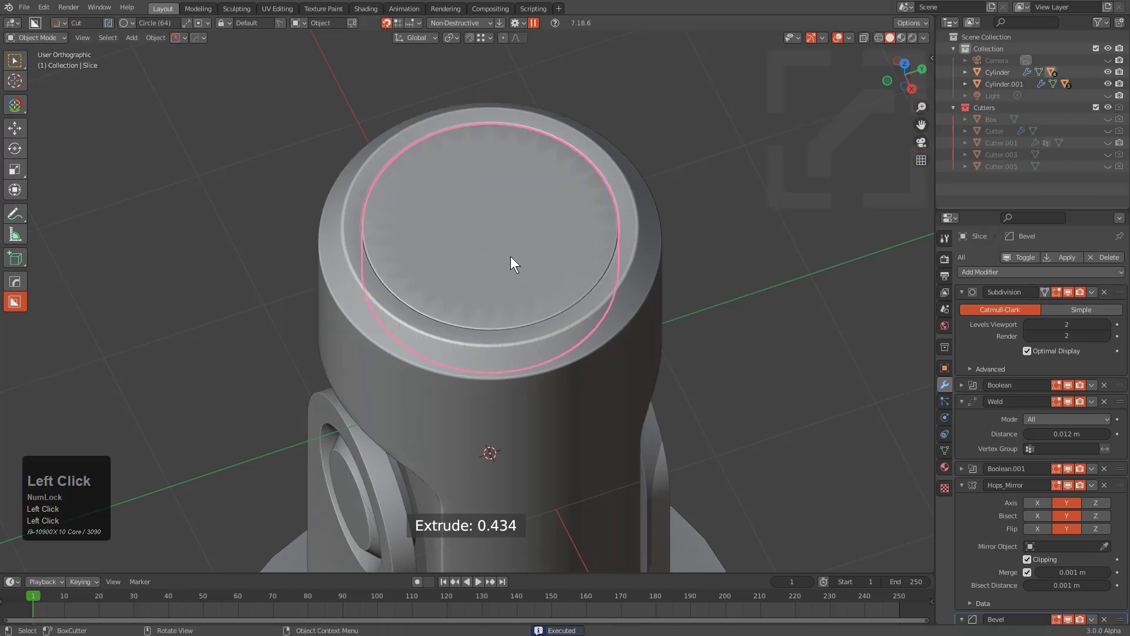
- Toggle the sharp marking on the edges of the sliced disc's top face in Edit Mode
key("Tab")
left_click(524, 247)
key("q")
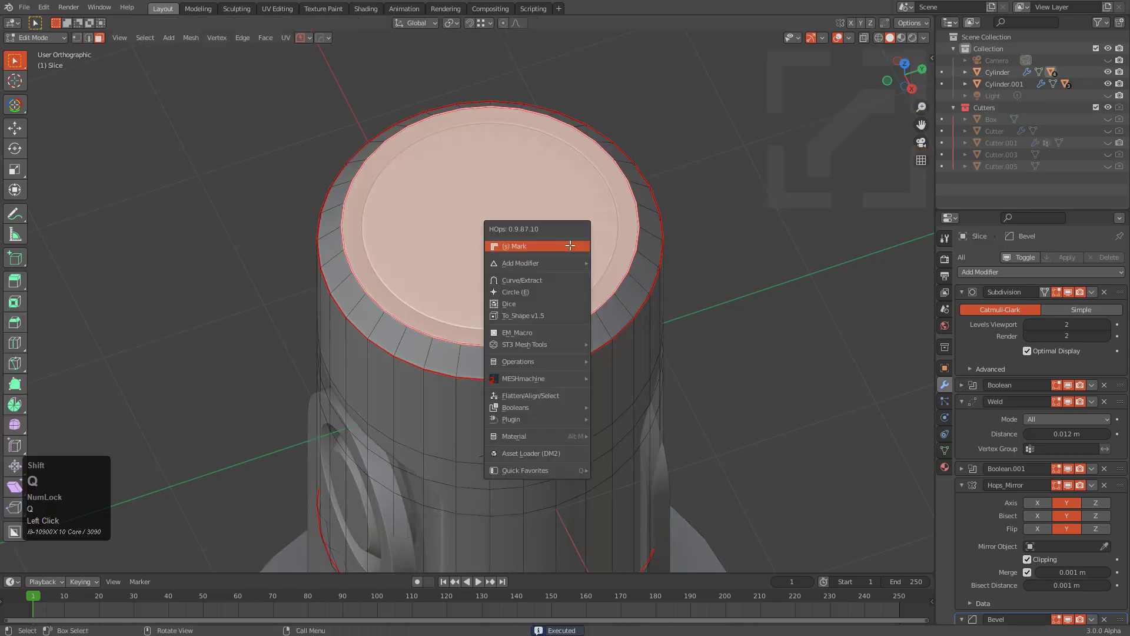
left_click(570, 245)
key("Tab")
key("Tab")
key("q")
left_click(562, 286)
key("Tab")
- Run the HOps Sharpen operation on the sliced top disc
scroll(563, 284, "up", 2)
scroll(563, 283, "up", 2)
key("q")
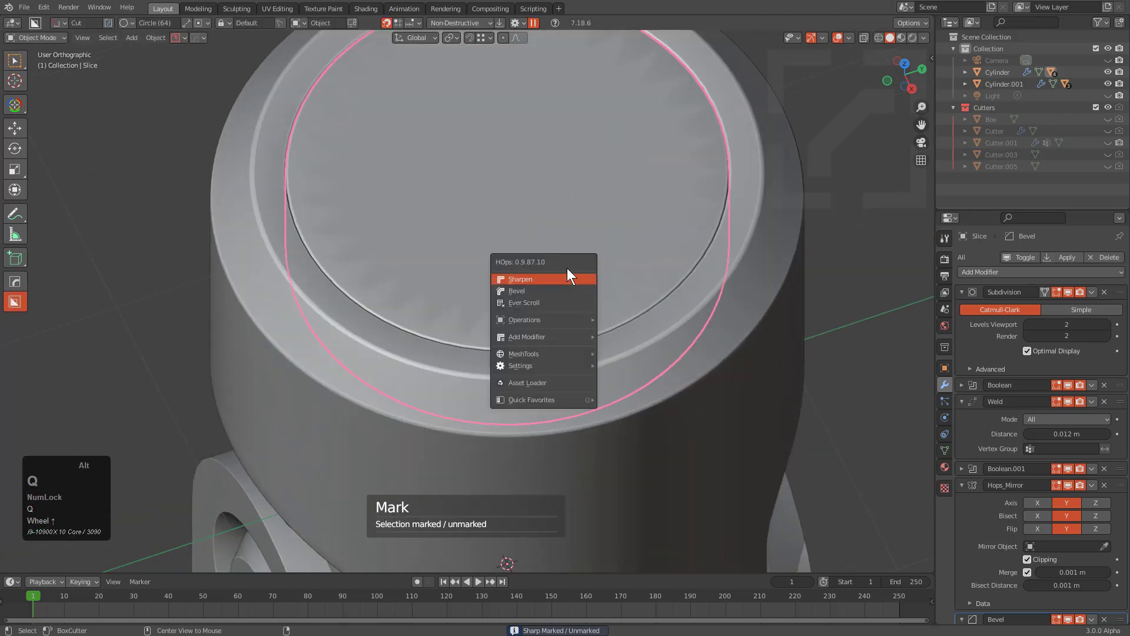
left_click(561, 280)
- Cut a smaller centered circular recess about 0.188 deep into the top disc and taper its walls inward
middle_click_drag(561, 281, 517, 260)
left_click(516, 261)
mouse_move(493, 238)
left_mouse_down("ctrl")
mouse_move(517, 239)
mouse_move(607, 309)
mouse_move(570, 355)
mouse_move(565, 404)
left_mouse_up("ctrl")
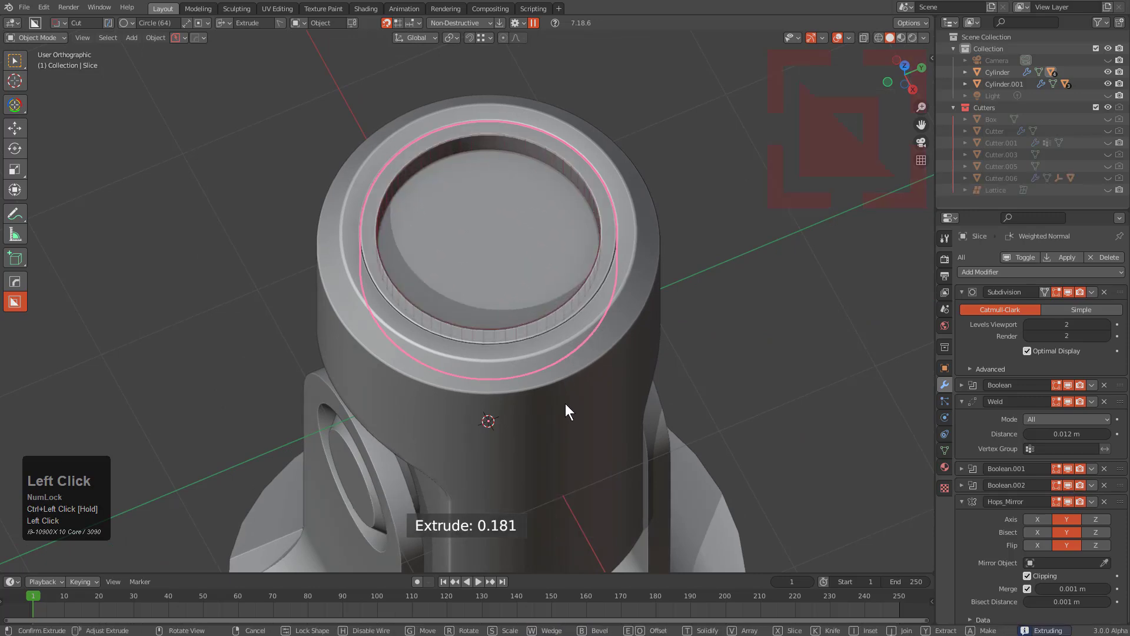
key("shift+t")
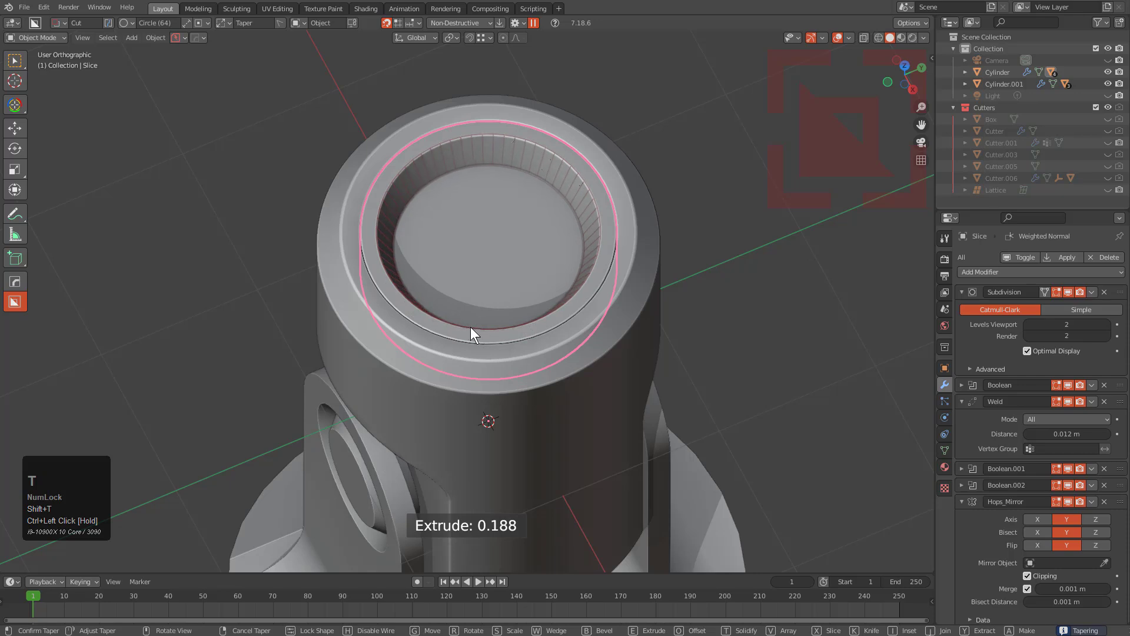
left_click(448, 305)
- Cut a small circular hole about 0.256 deep into the center of the recess floor, keeping its cutter live
scroll(506, 216, "up", 1)
mouse_move(489, 238)
left_mouse_down("ctrl")
mouse_move(531, 259)
mouse_move(521, 351)
left_mouse_up("ctrl")
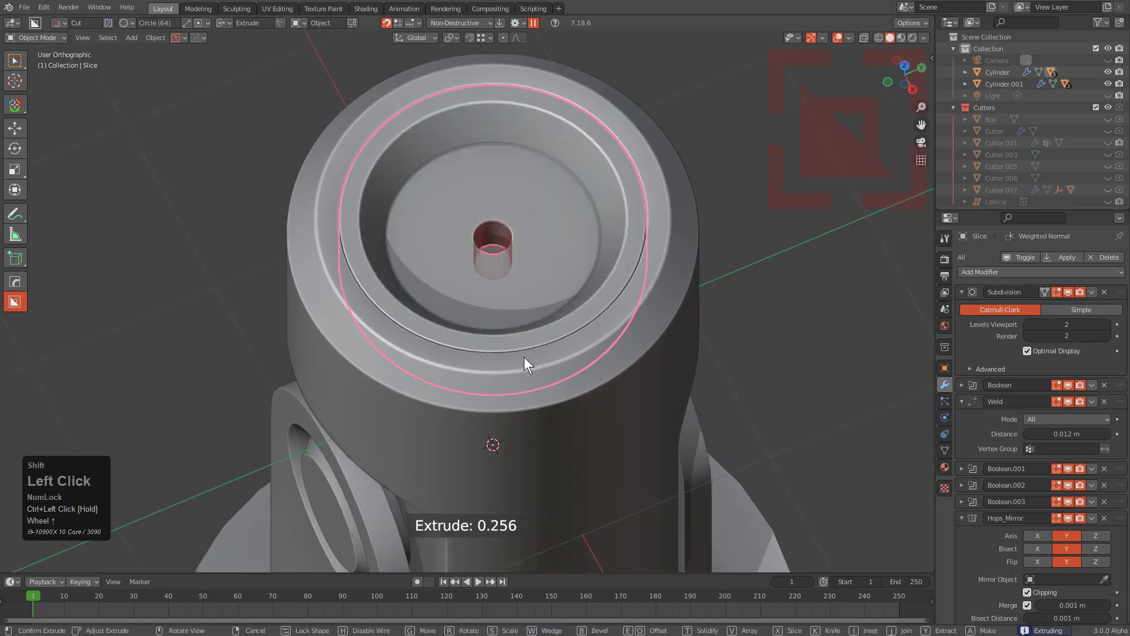
left_click(523, 357, "shift")
- Select the hole cutter's top face and bevel its edges so the center hole's rim flares outward
scroll(537, 277, "up", 5)
key("3")
left_click(517, 268)
key("q")
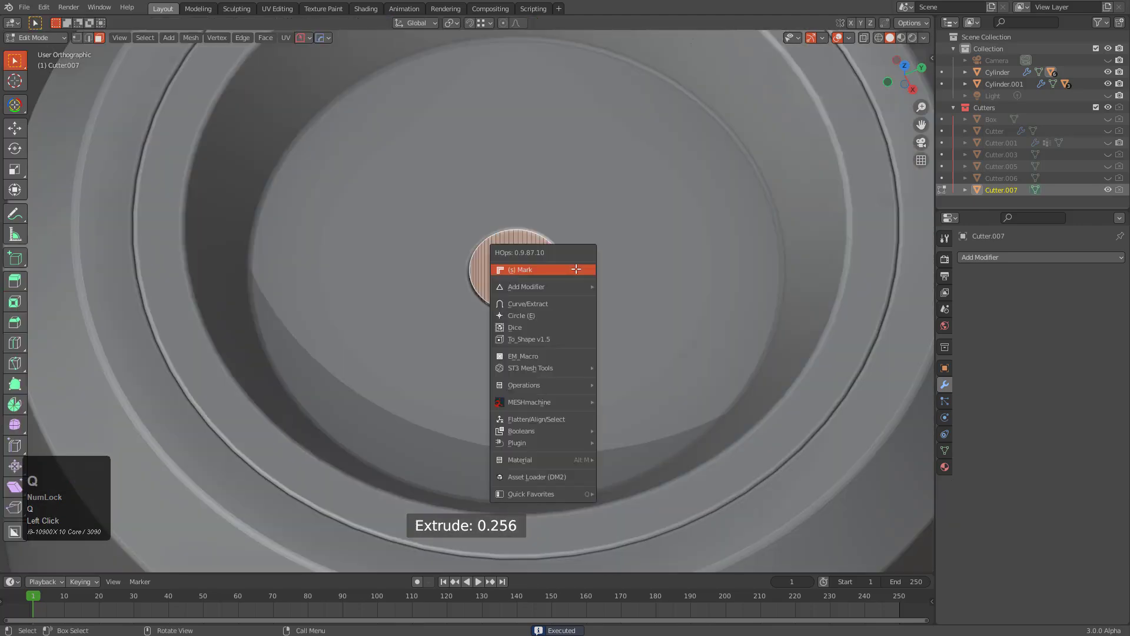
left_click(575, 268, "ctrl")
left_click(564, 267)
key("1")
- Select the cylinder, view it squarely from the right, and set the boolean cutter shape to Box
scroll(560, 269, "down", 5)
scroll(550, 274, "down", 3)
middle_click_drag(550, 273, 500, 227)
scroll(497, 267, "up", 2)
mouse_move(497, 266)
middle_mouse_down("alt")
mouse_move(461, 194)
mouse_move(488, 266)
middle_mouse_up("alt")
left_click(482, 190)
scroll(486, 194, "up", 3)
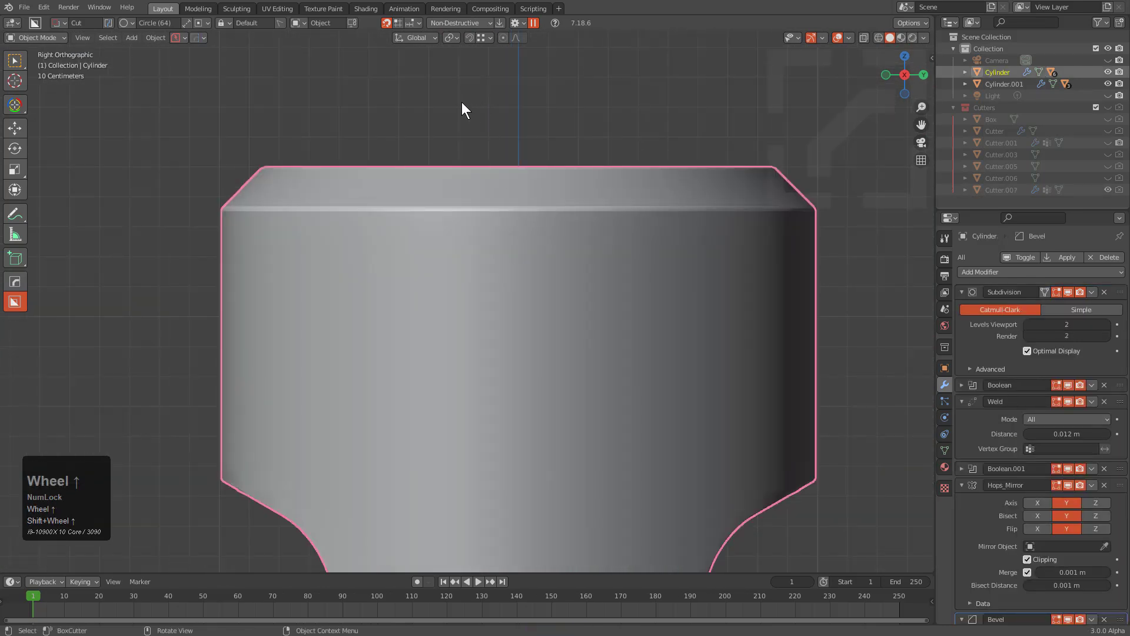
left_click_drag(460, 104, 590, 258)
key("d")
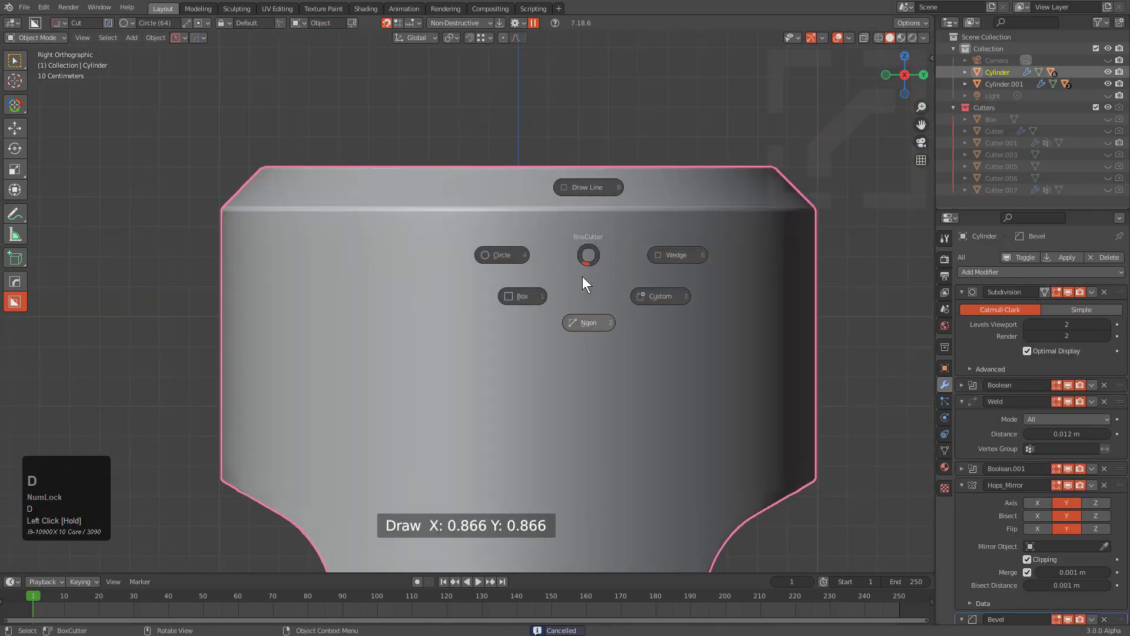
left_click(539, 290)
- Slice a centered tab about 0.407 by 0.531 from the cylinder's upper rim, with its corners beveled about 0.055
left_click_drag(458, 108, 579, 266)
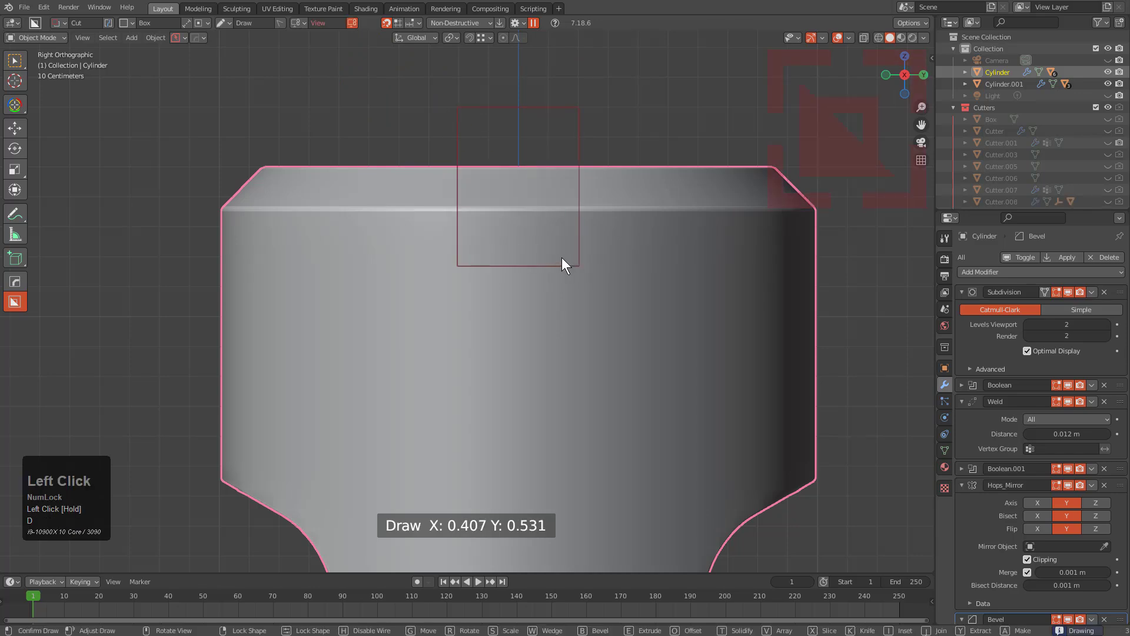
key("b")
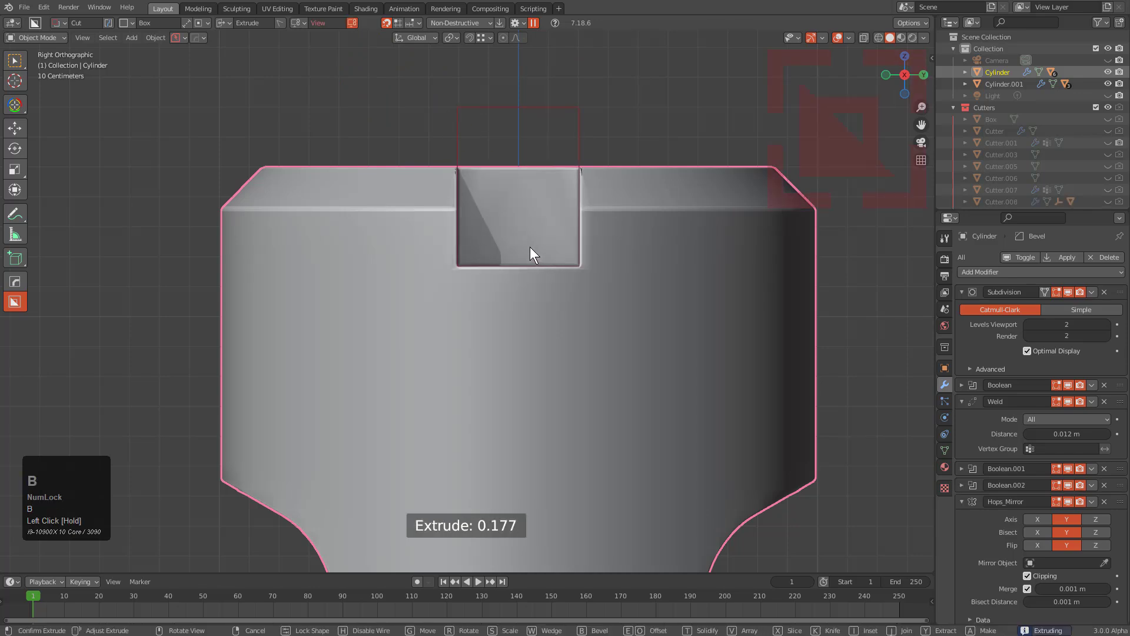
key("x")
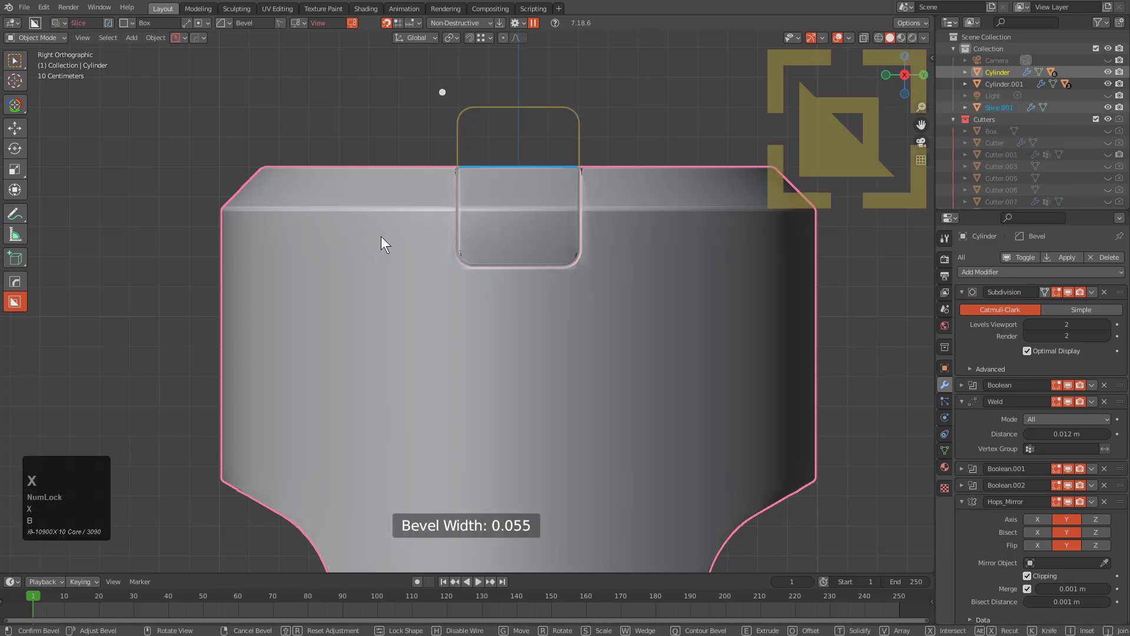
left_click(506, 250)
key("alt+a")
- Select the sliced tab on the upper rim and reveal its boolean cutter
middle_click_drag(522, 247, 541, 273)
left_click(504, 253)
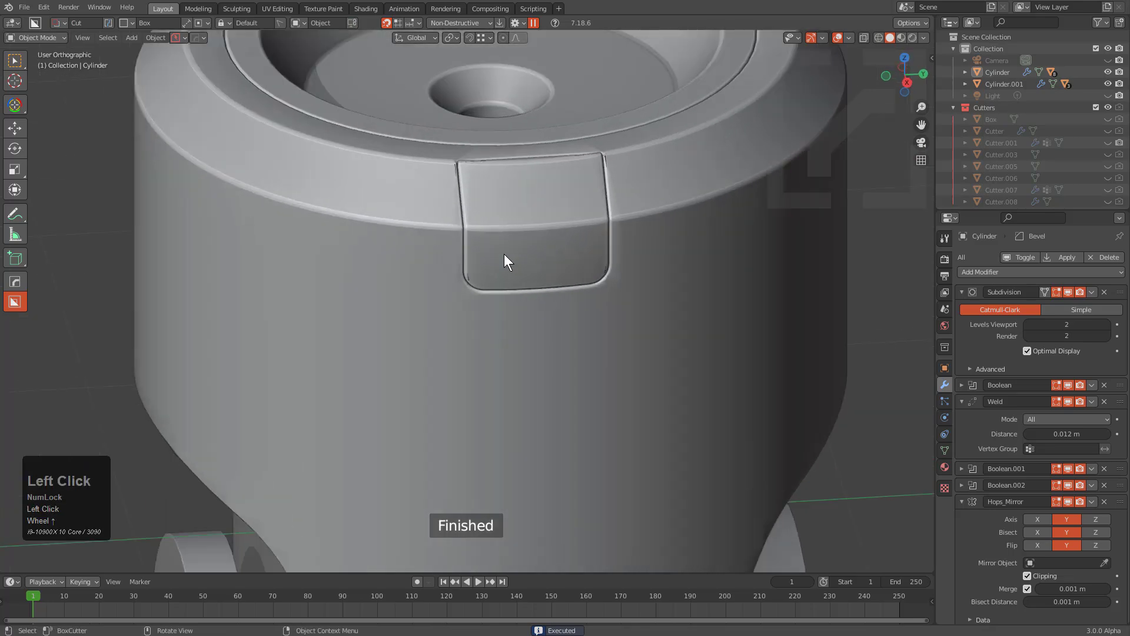
scroll(531, 187, "up", 6)
scroll(475, 270, "down", 4)
key("q")
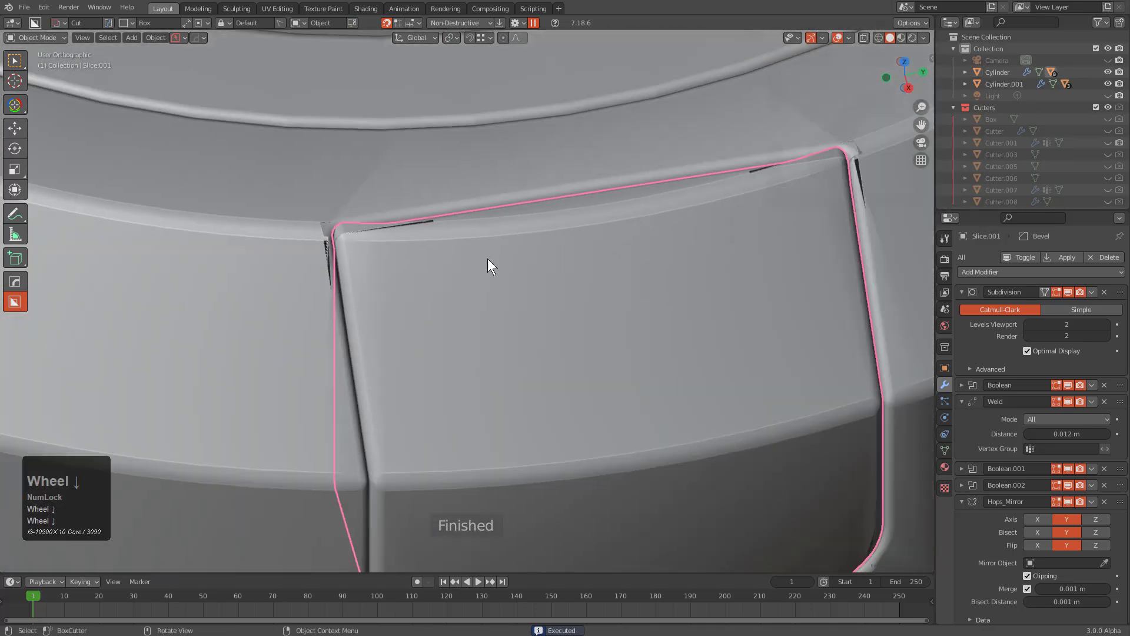
left_click(542, 280)
- Scale the tab cutter up along the X axis so it reaches deeper into the rim
scroll(545, 281, "down", 2)
middle_click_drag(545, 282, 658, 361)
key("s")
key("x")
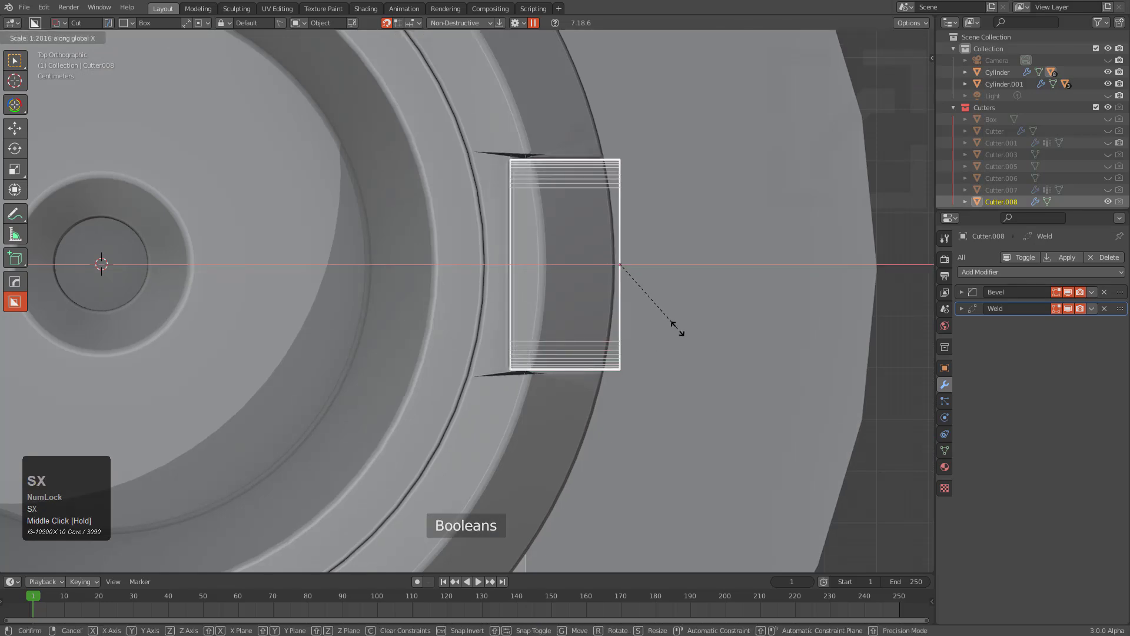
left_click(648, 312)
middle_click_drag(624, 313, 542, 252)
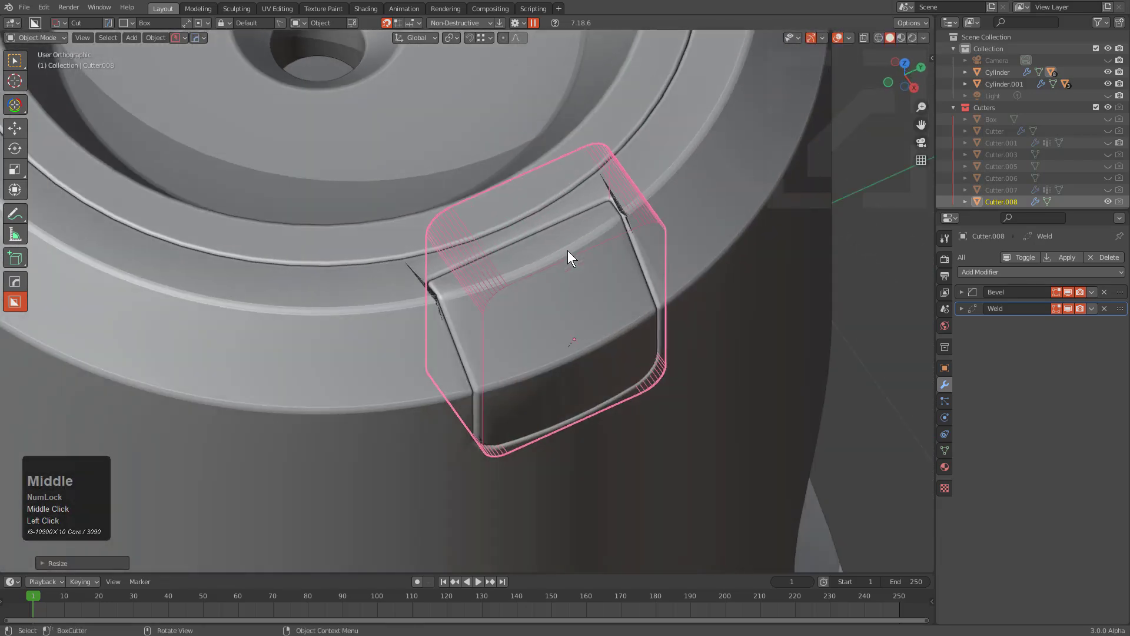
- Reveal the tab cutter again from the cylinder and scale it up slightly on all axes
scroll(613, 250, "up", 5)
left_click(738, 172)
middle_click_drag(738, 172, 679, 241, "shift")
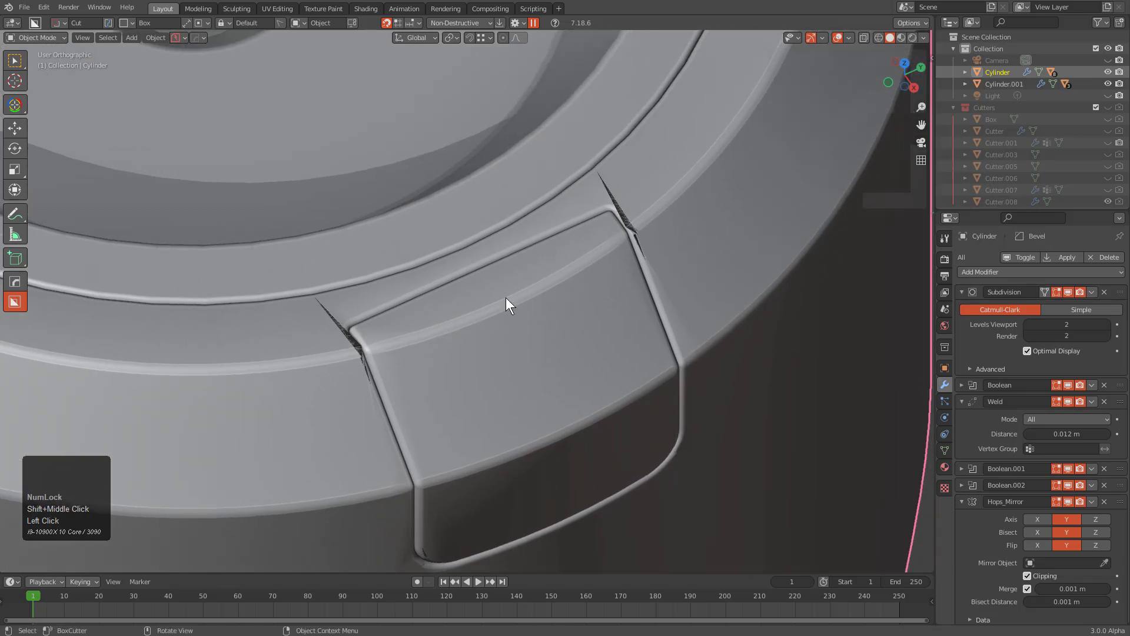
key("q")
left_click(553, 298)
left_click(557, 295)
middle_click_drag(556, 296, 605, 322)
key("s")
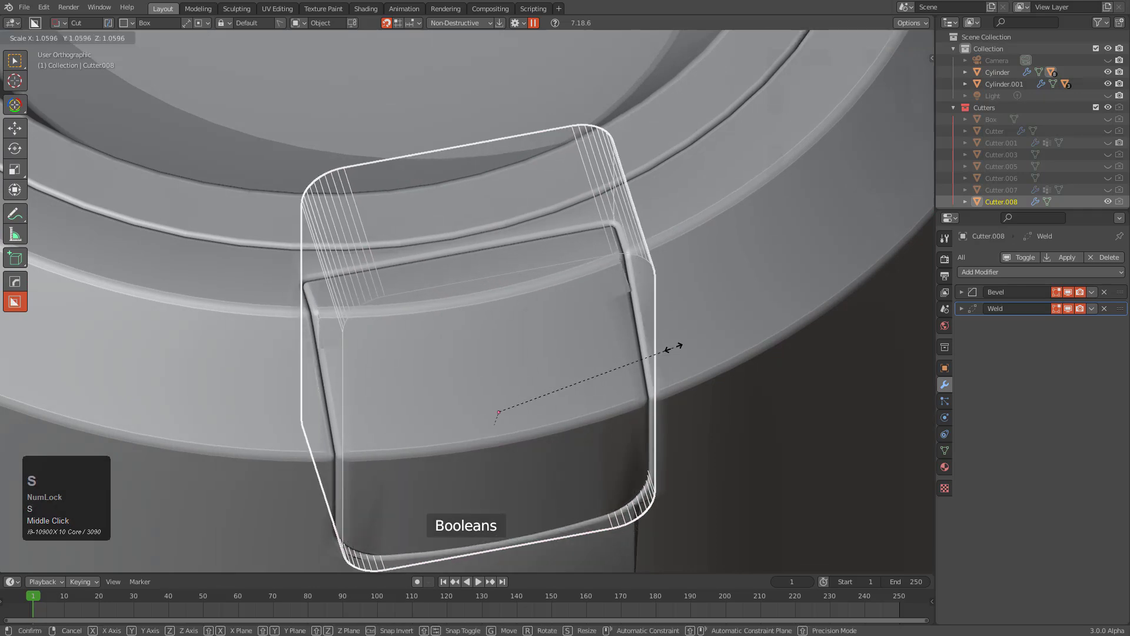
left_click(674, 348)
- Shift the tab cutter slightly along the X axis and hide it
key("g")
key("y")
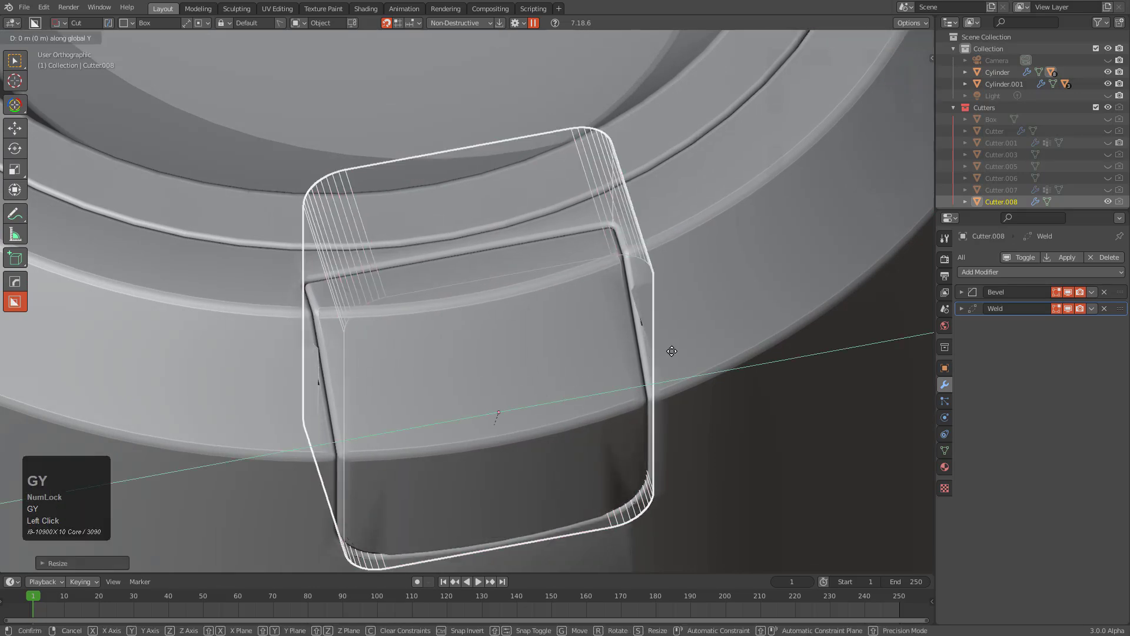
key("x")
left_click(672, 350)
key("h")
- Slice the cylinder's upper cap from its body with a box about 2.722 by 0.883, ending below the tab
scroll(663, 351, "down", 2)
mouse_move(663, 352)
middle_mouse_down()
mouse_move(556, 359)
mouse_move(545, 340)
middle_mouse_up()
left_click(545, 348)
scroll(545, 348, "down", 2)
mouse_move(211, 224)
left_mouse_down()
mouse_move(790, 372)
mouse_move(825, 405)
left_mouse_up()
key("x")
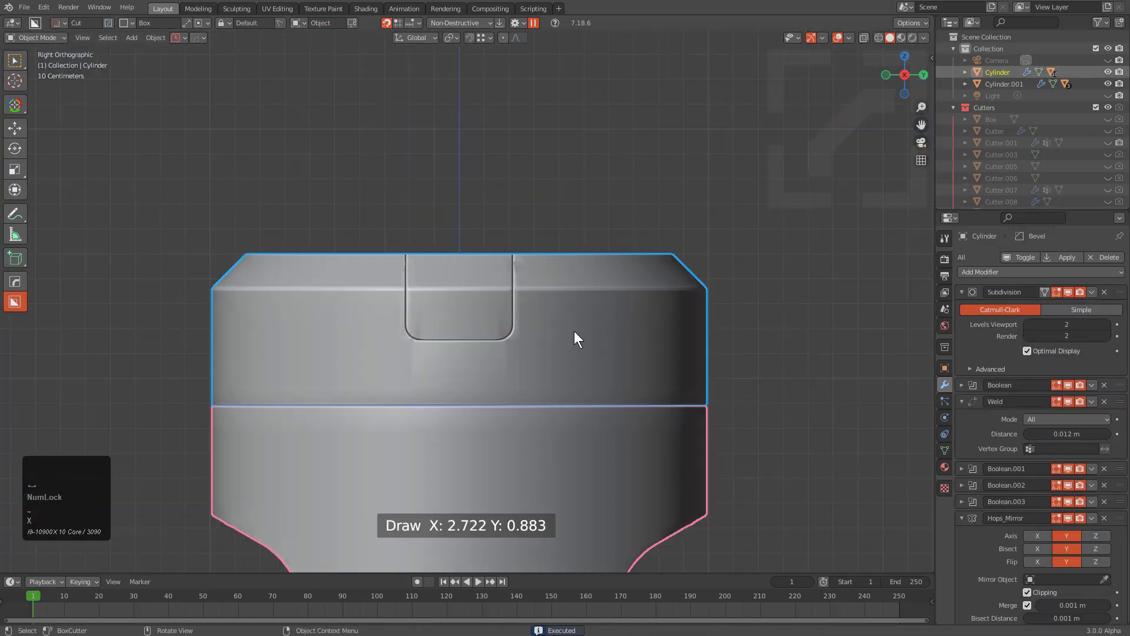
- Select the sliced upper cap and run HOps Sharpen to add a Weighted Normal modifier with Keep Sharp
middle_click_drag(598, 346, 582, 359)
scroll(585, 353, "up", 2)
left_click(590, 345)
key("q")
left_click(622, 327)
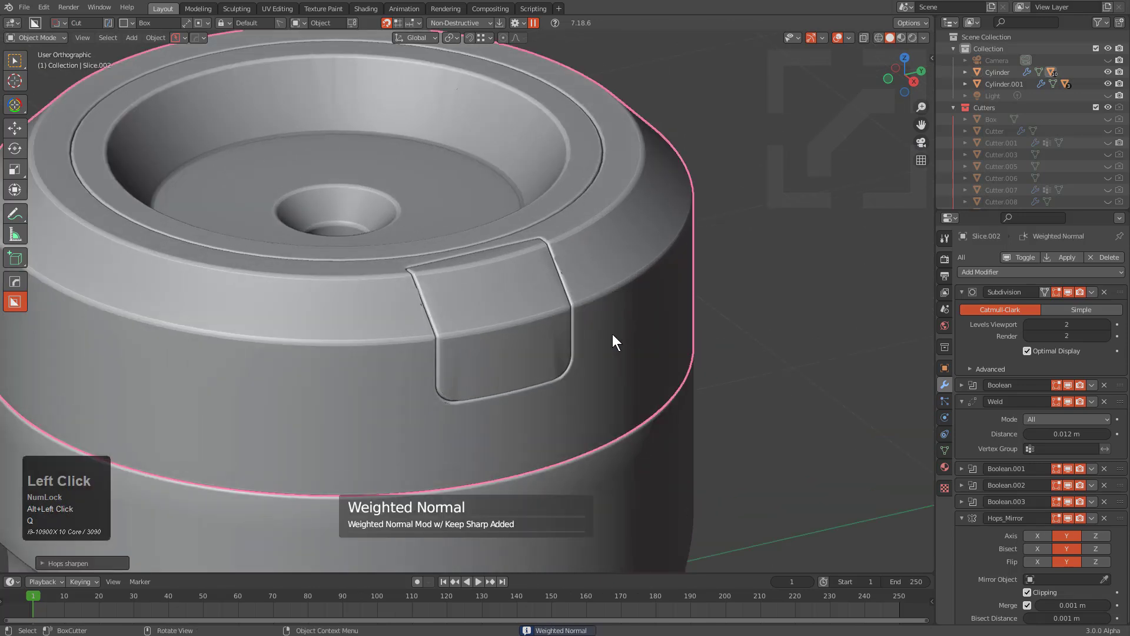
- Select the sliced rim tab and sharpen it with a Weighted Normal modifier
scroll(592, 274, "up", 3)
left_click(591, 254)
key("q")
left_click(586, 250)
scroll(587, 259, "down", 2)
- Examine the mesh at the rim tab's upper corner with the viewport wireframe shown
middle_click_drag(588, 283, 534, 280)
key("alt+v")
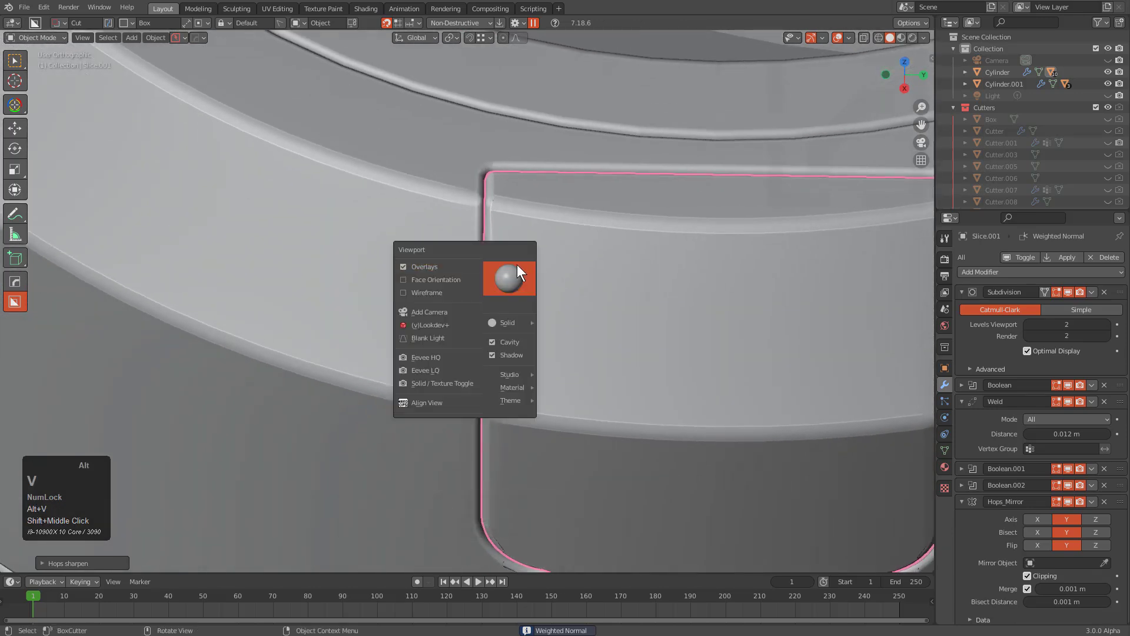
left_click(446, 292)
key("alt+v")
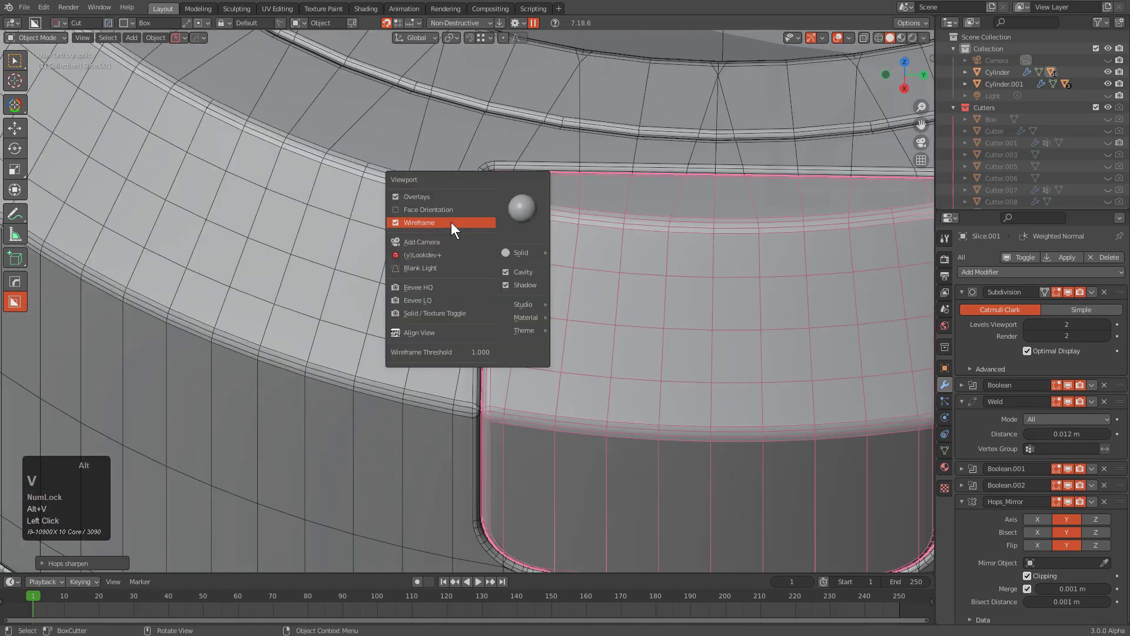
left_click(443, 228)
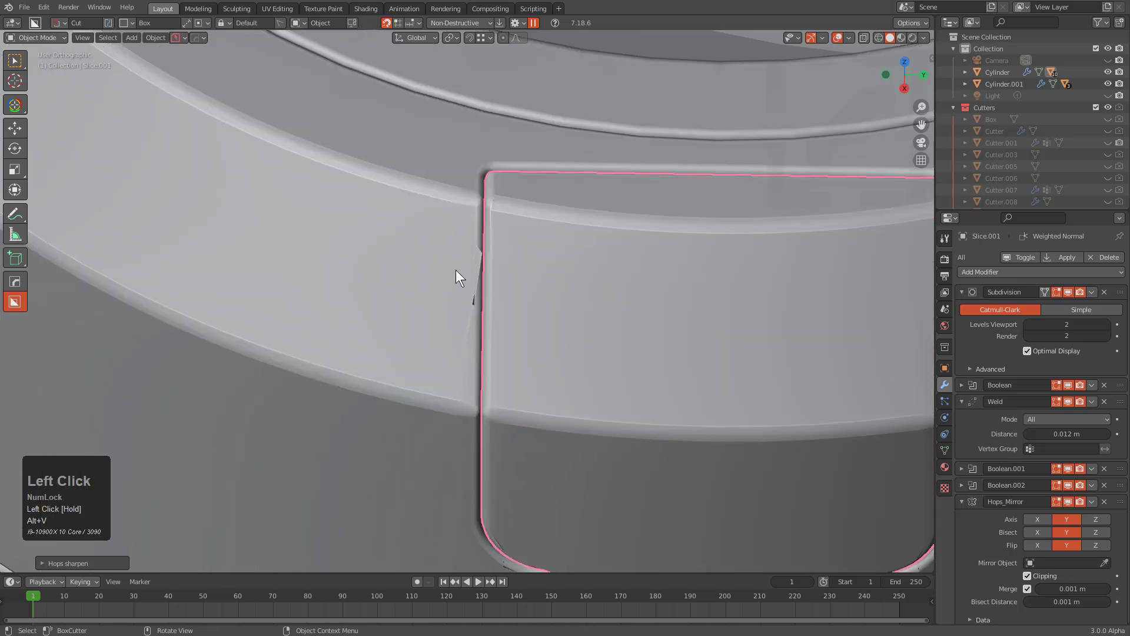
- Add a planar Decimate modifier to the rim tab and place it above the Bevel modifier in the stack
key("q")
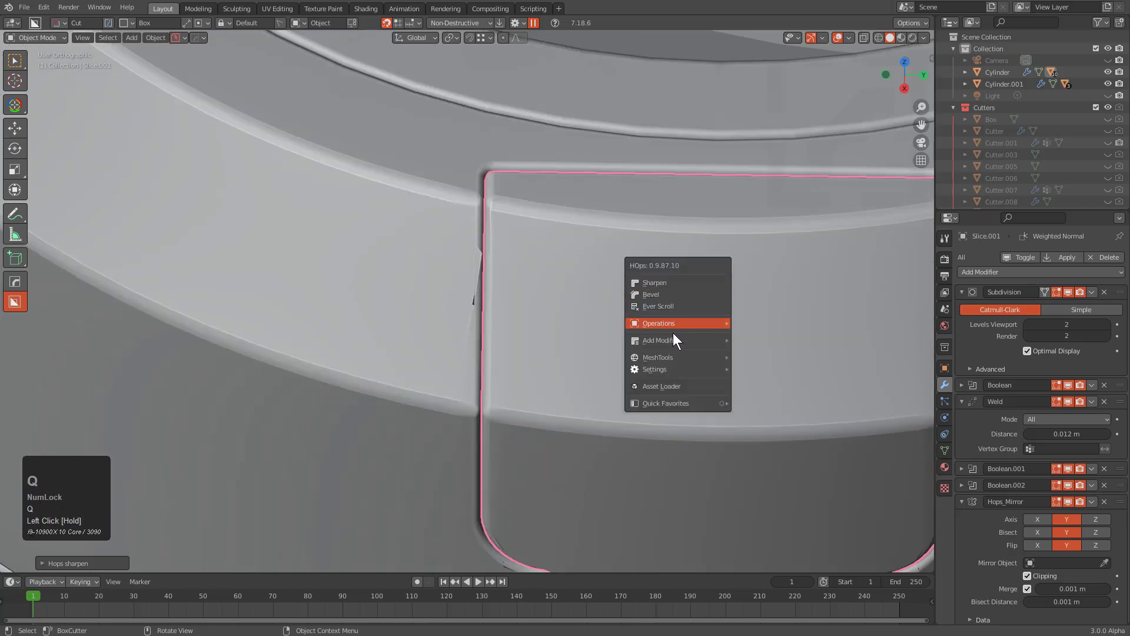
mouse_move(656, 339)
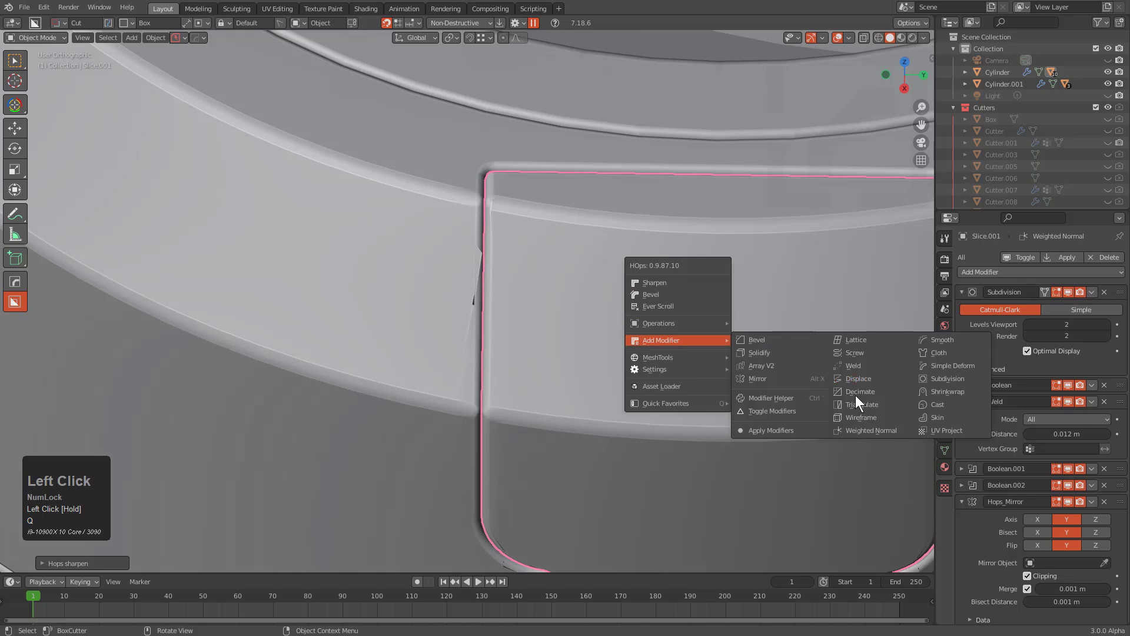
left_click(855, 395)
scroll(1026, 464, "down", 2)
scroll(1028, 466, "down", 14)
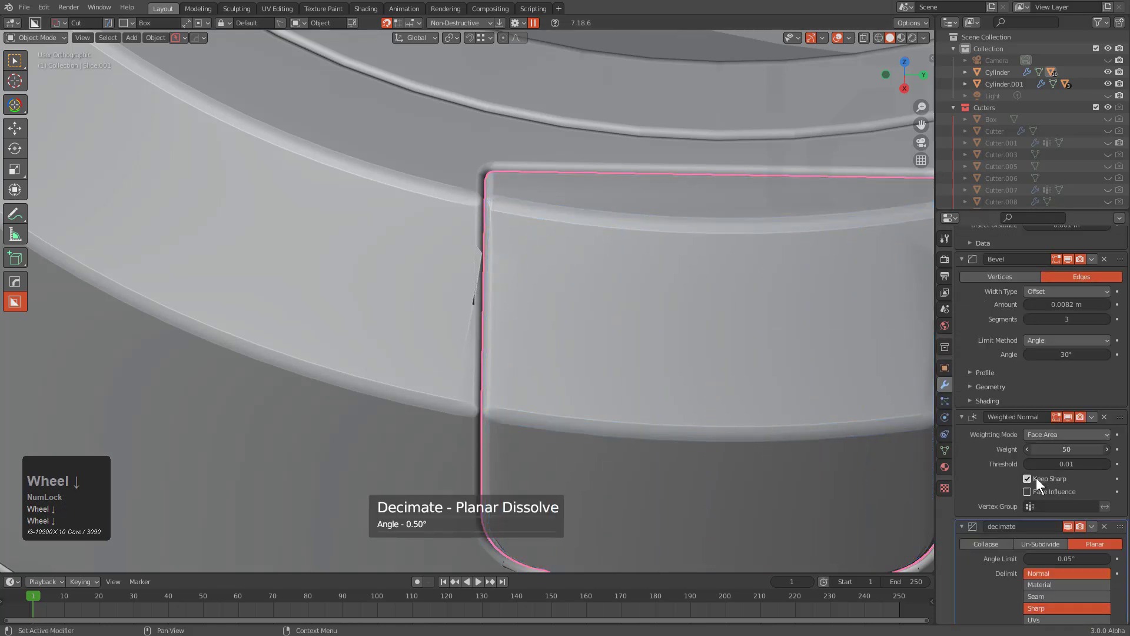
left_click_drag(1127, 474, 1083, 284)
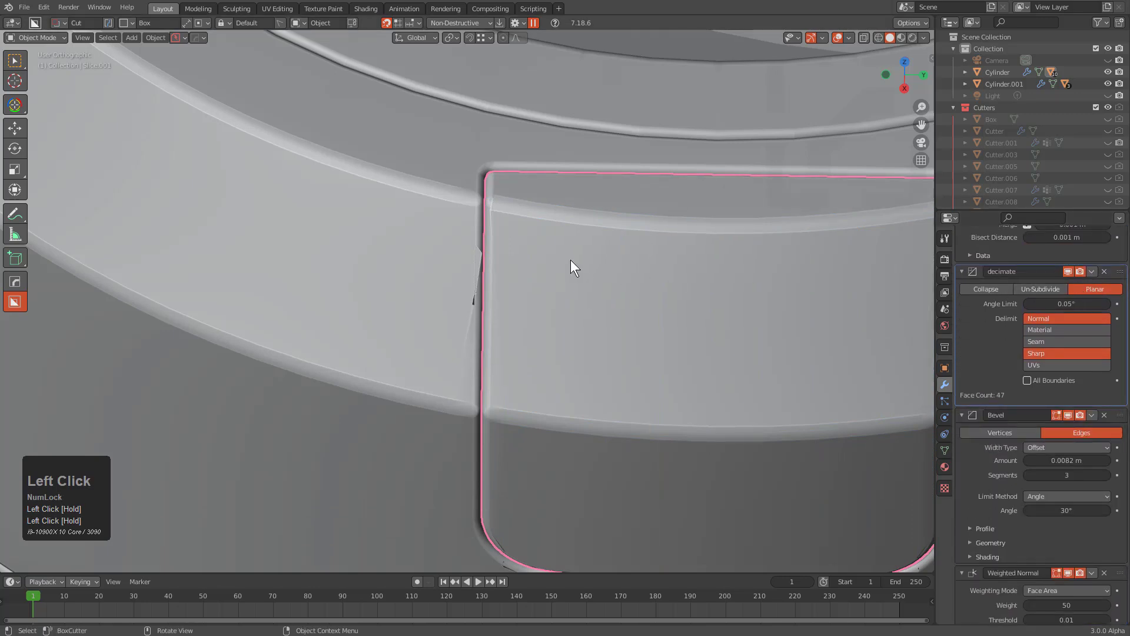
middle_click_drag(571, 260, 598, 297)
key("alt+a")
scroll(550, 296, "up", 2)
scroll(550, 295, "up", 1)
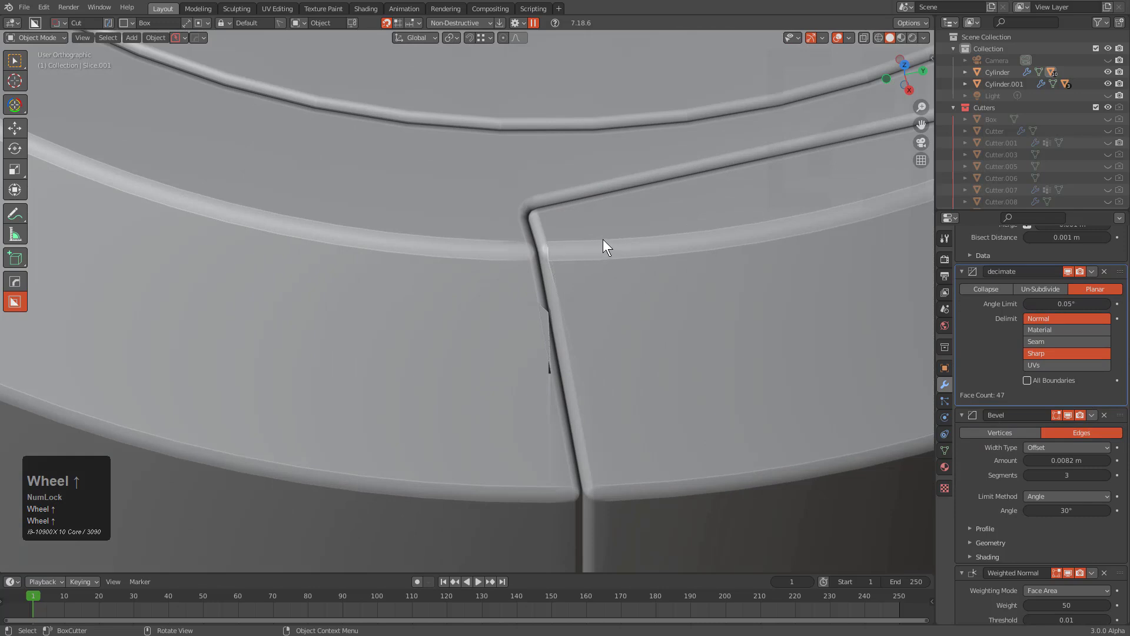
- Add a planar Decimate modifier to the sliced upper cap and place it above its Bevel modifier
left_click(513, 333)
scroll(987, 461, "down", 1)
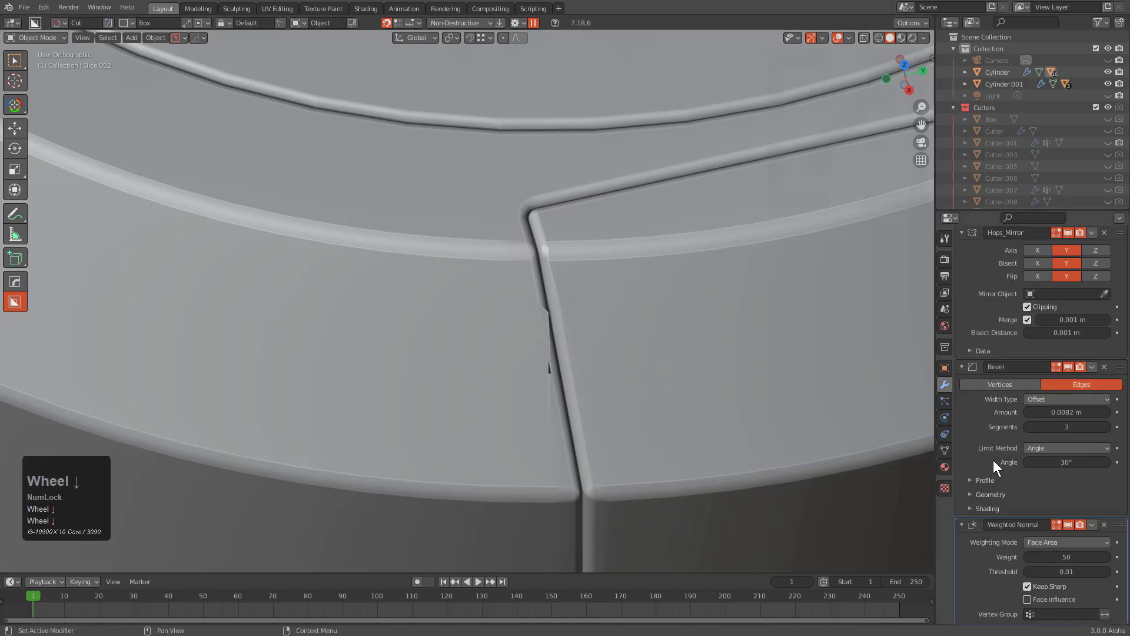
key("q")
mouse_move(746, 347)
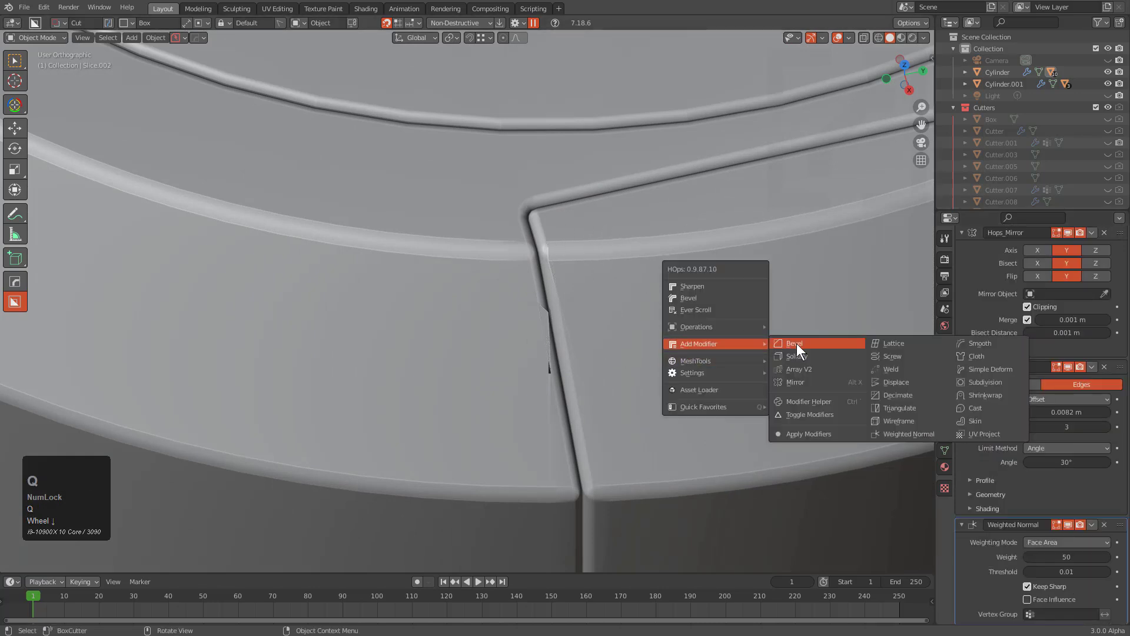
left_click(888, 394)
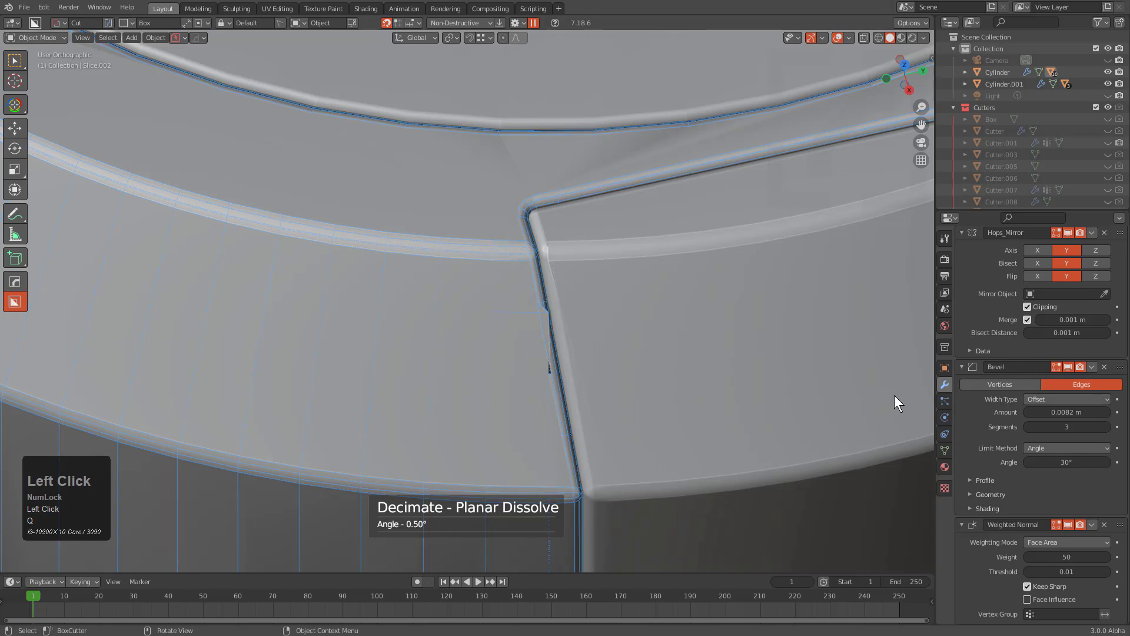
scroll(1069, 527, "down", 3)
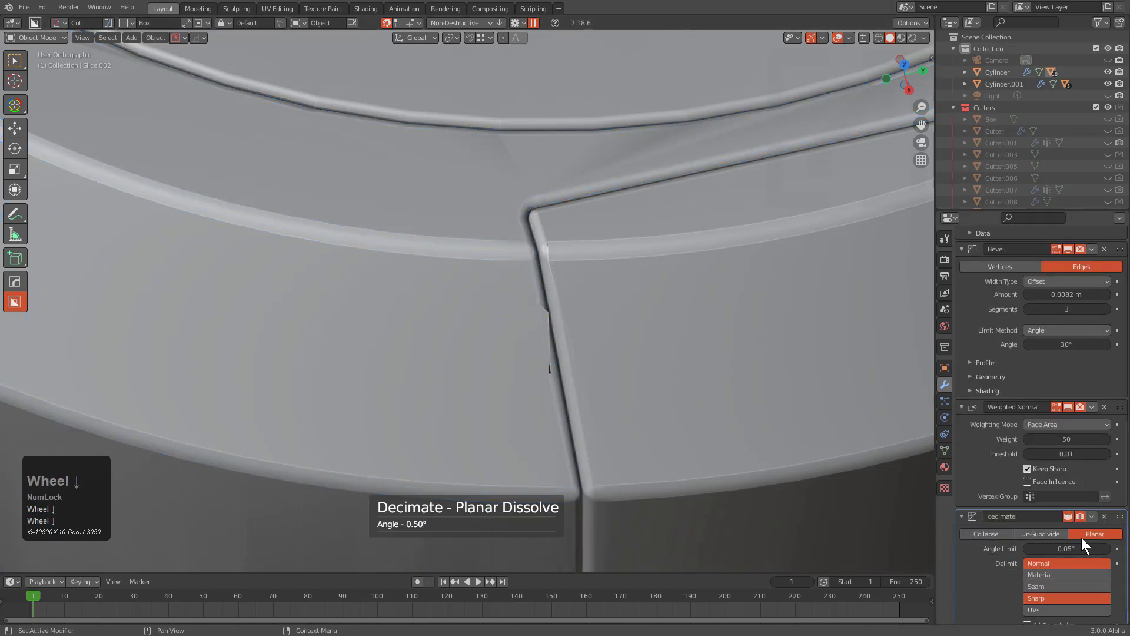
left_click_drag(1118, 534, 1101, 233)
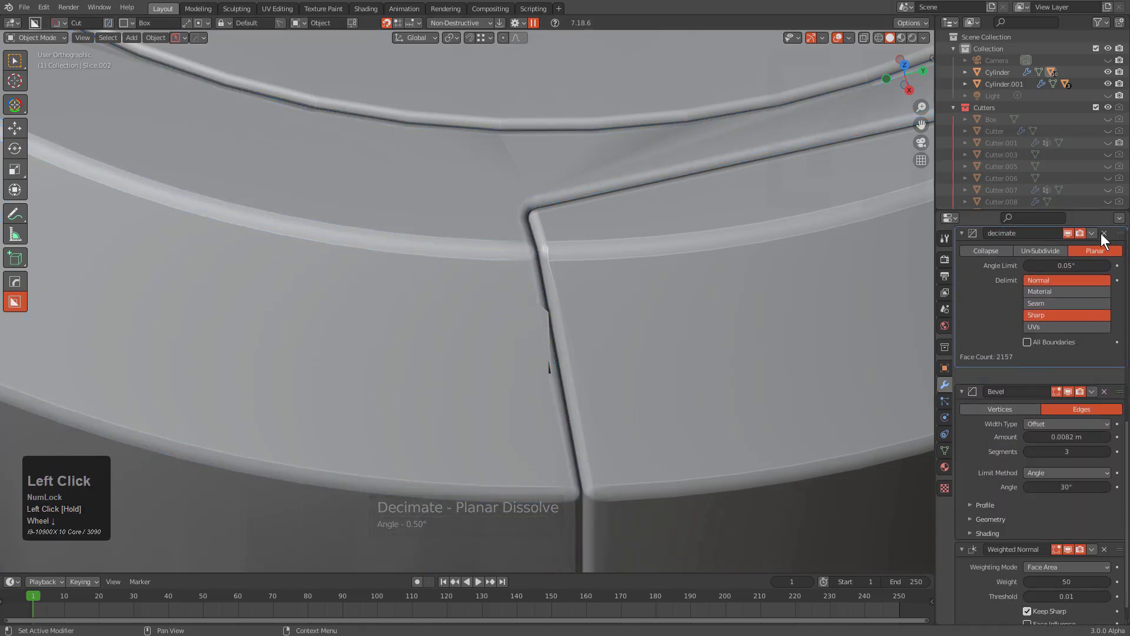
- Examine the wireframe and shading along the seam between the rim tab and the upper cap
middle_click_drag(677, 312, 451, 267)
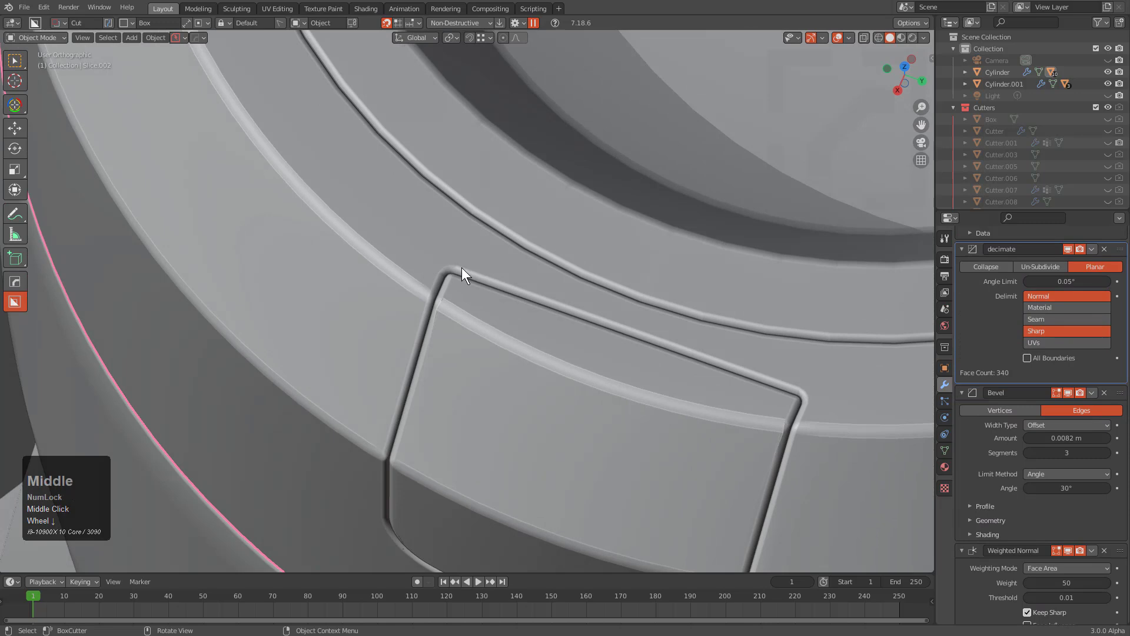
key("alt+v")
left_click(391, 366)
key("alt+v")
left_click(561, 301)
key("alt+a")
middle_click_drag(492, 338, 542, 317)
left_click(543, 323)
scroll(552, 322, "down", 2)
scroll(600, 329, "up", 2)
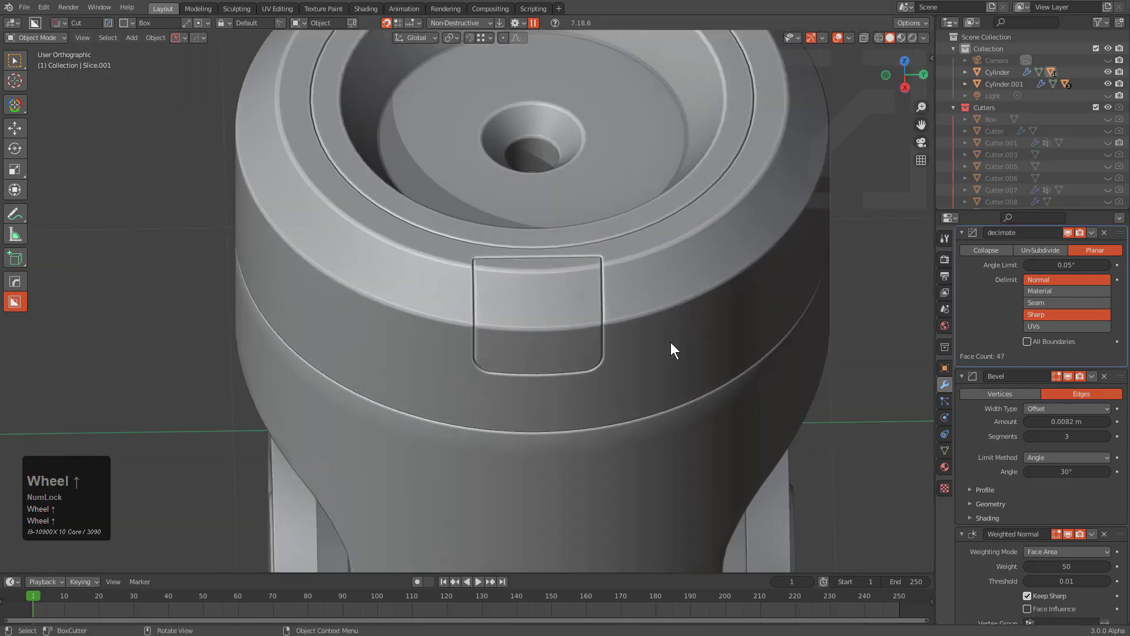
left_click(653, 336)
key("r")
key("z")
right_click(730, 272)
left_click(524, 298)
key("g")
right_click(571, 310)
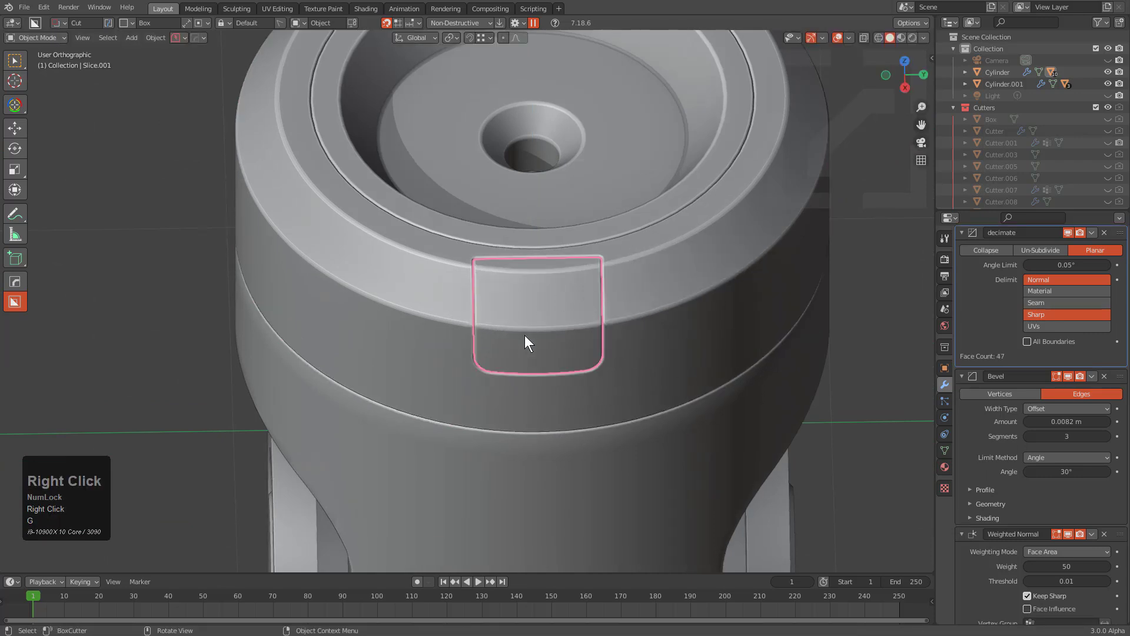
- Select the main cylinder body and run HOps Sharpen to add a Weighted Normal modifier with Keep Sharp
scroll(485, 419, "down", 2)
left_click(503, 416)
key("q")
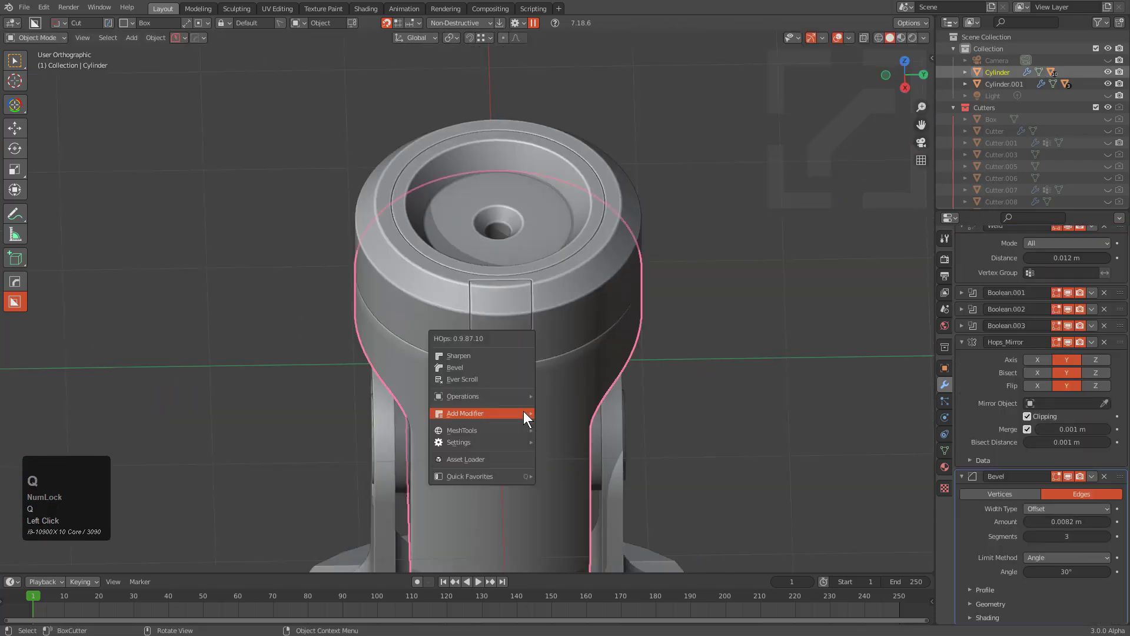
left_click(492, 355)
key("alt+a")
middle_click_drag(492, 382, 601, 388)
scroll(545, 399, "up", 5)
- Parent the rim tab to the sliced upper cap
left_click(535, 279)
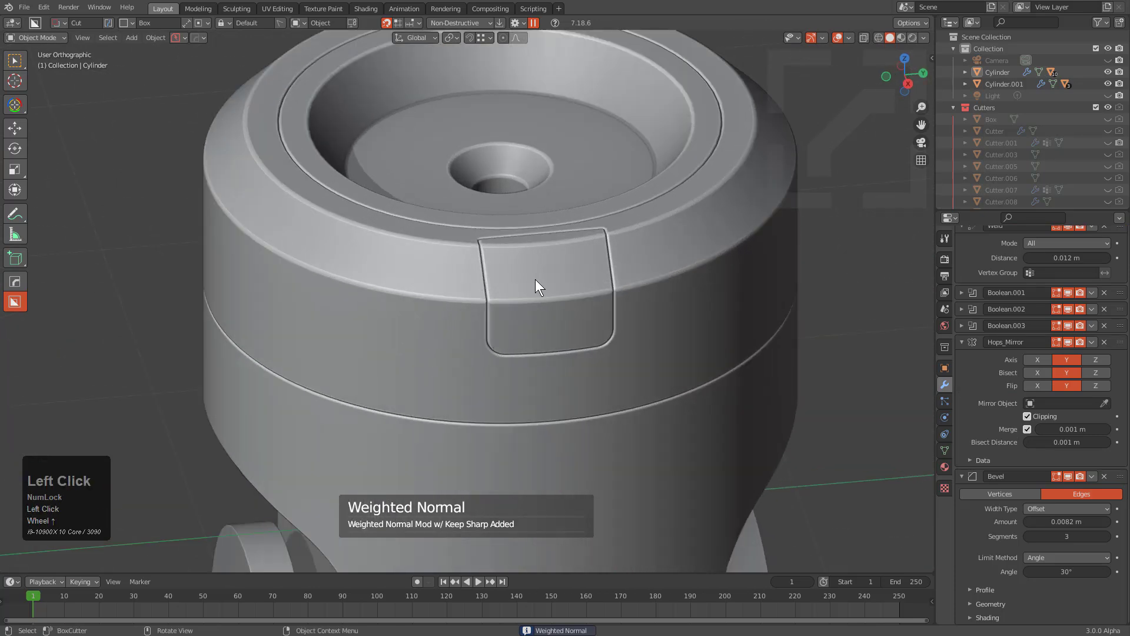
key("ctrl+p")
left_click(682, 286)
key("alt+a")
left_click(671, 291)
scroll(762, 298, "down", 2)
key("r")
key("z")
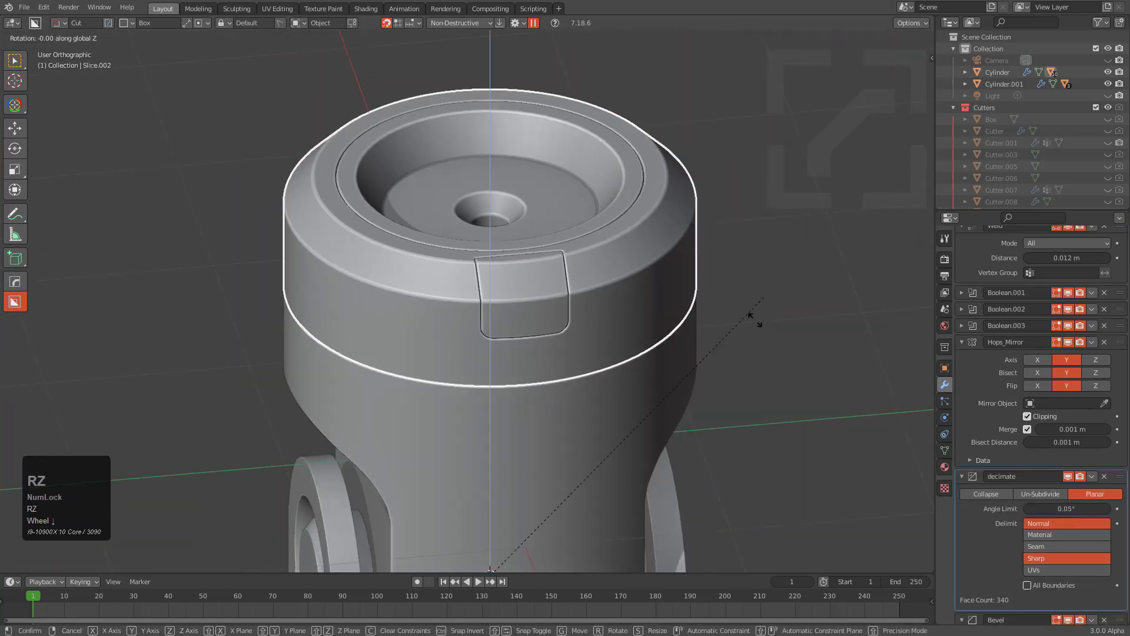
key("Escape")
- Select the rim tab and the upper cap together and run HOps Uniquify Cutters on both
scroll(580, 297, "up", 4)
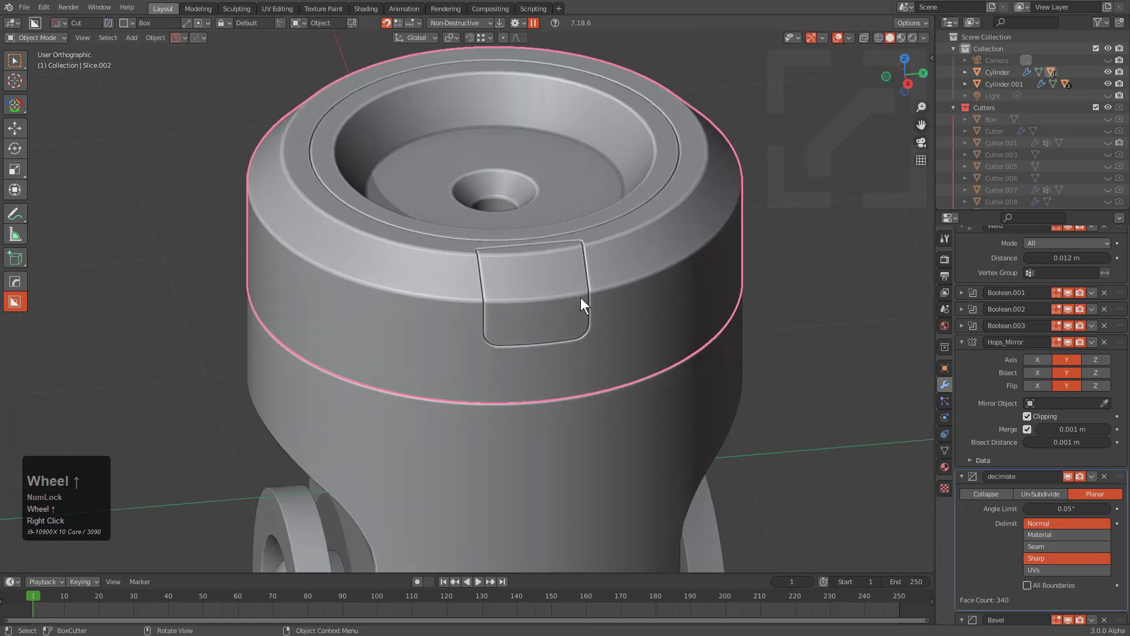
left_click(569, 288)
left_click(677, 291, "shift")
key("q")
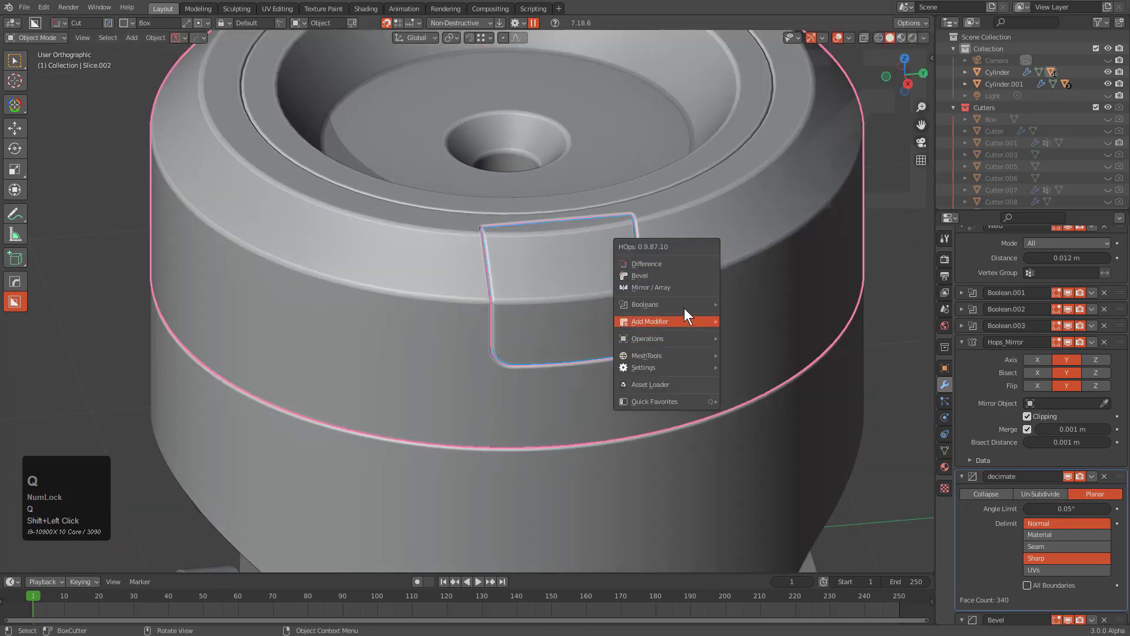
mouse_move(684, 335)
left_click(759, 502)
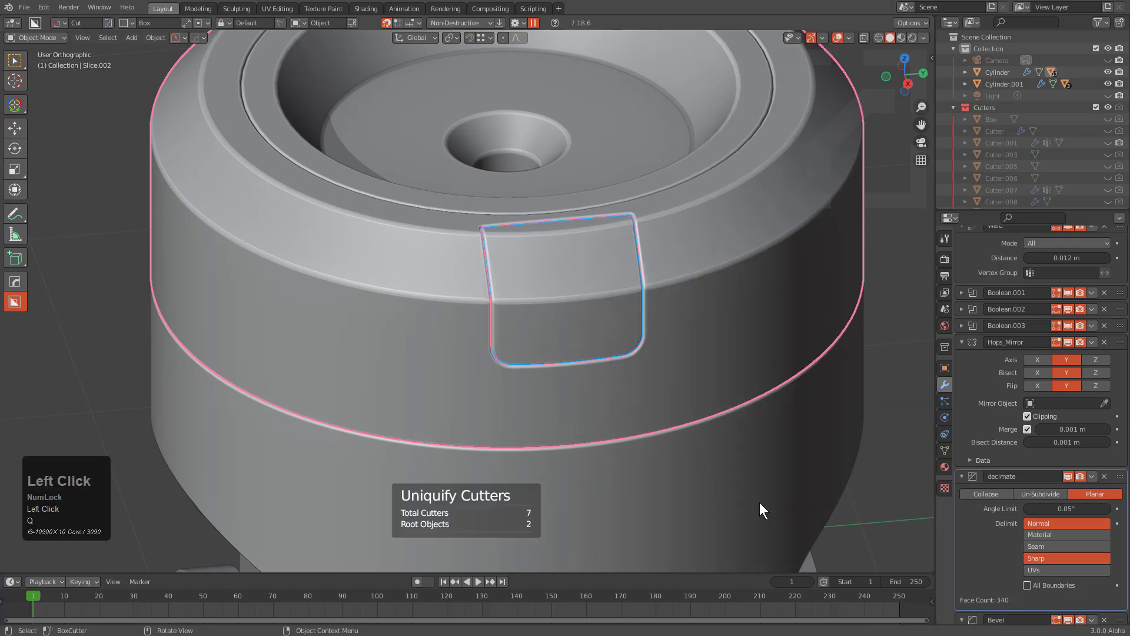
- Rotate the upper cap with its tab around the global Z axis to a diagonal position
scroll(663, 331, "down", 3)
key("r")
right_click(659, 263)
middle_click_drag(659, 263, 645, 303)
key("r")
key("z")
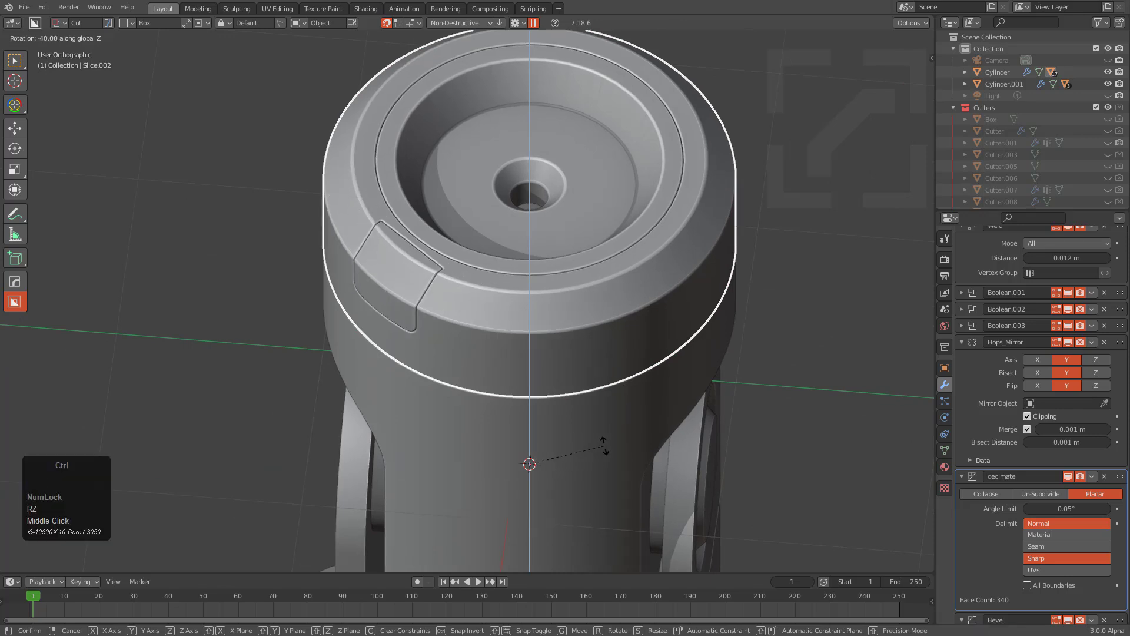
left_click(599, 456)
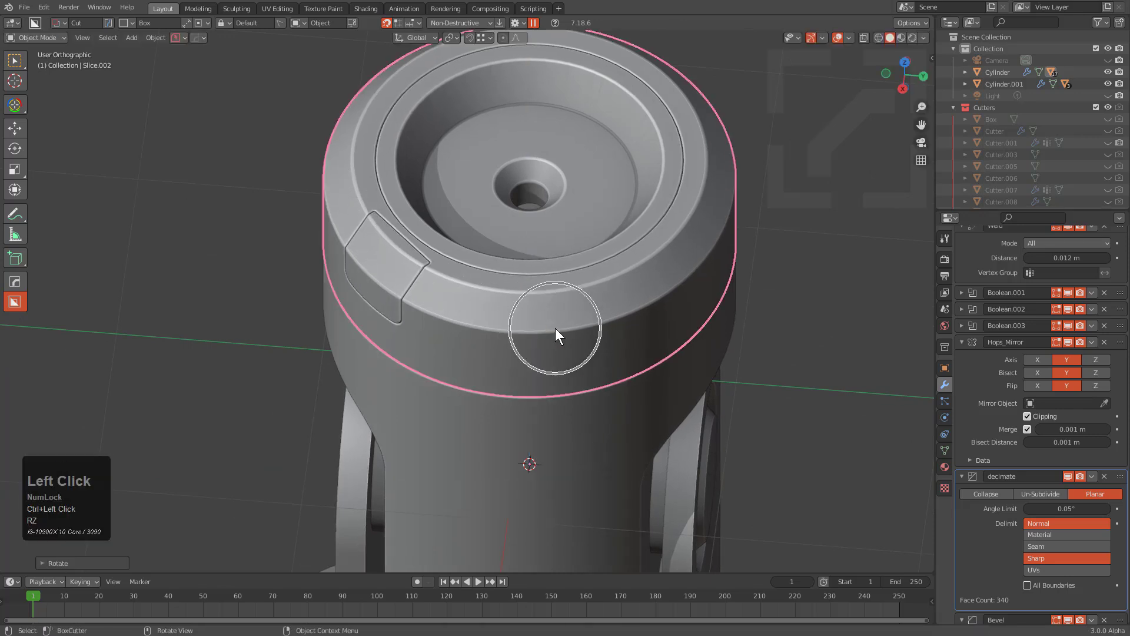
- Apply the rotation of the upper cap and of the rim tab
key("ctrl+a")
left_click(505, 315)
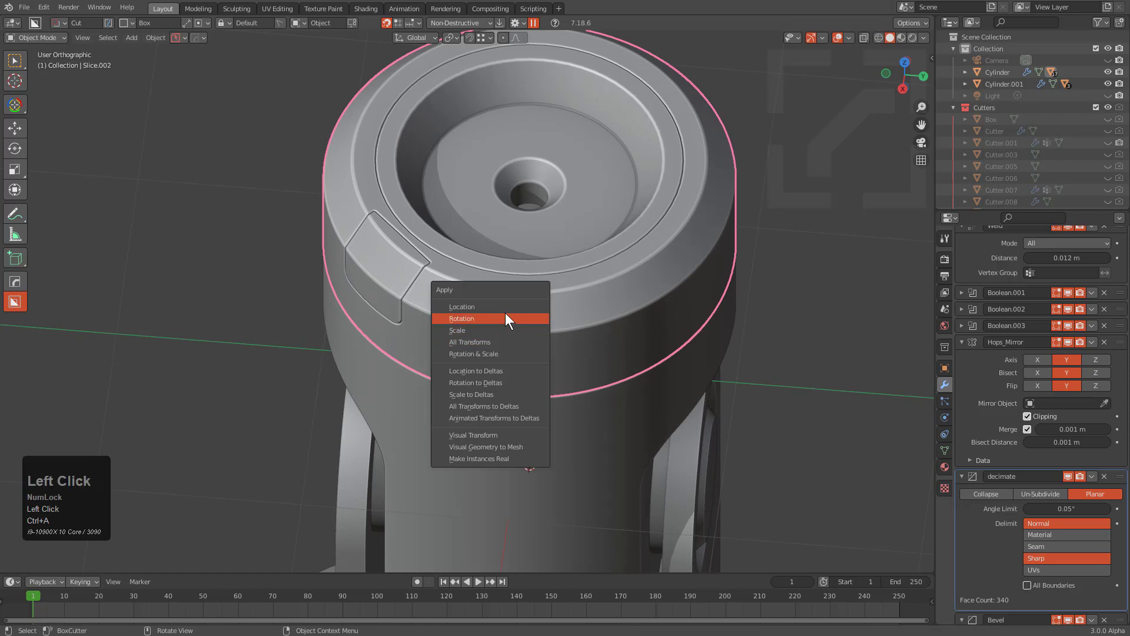
middle_click_drag(505, 313, 526, 313)
left_click(399, 271)
key("ctrl+a")
left_click(459, 284)
key("alt+a")
- Mirror the upper cap across the X axis with HOps Mirror, in addition to its Y mirror
left_click(500, 312)
middle_click_drag(507, 316, 518, 308)
key("alt+x")
scroll(535, 318, "down", 3)
mouse_move(507, 391)
middle_mouse_down()
mouse_move(529, 406)
mouse_move(507, 400)
middle_mouse_up()
left_click(504, 376)
scroll(471, 332, "up", 3)
- Mirror the rim tab across the X axis by extending its existing Hops_Mirror modifier
left_click(434, 323)
key("alt+x")
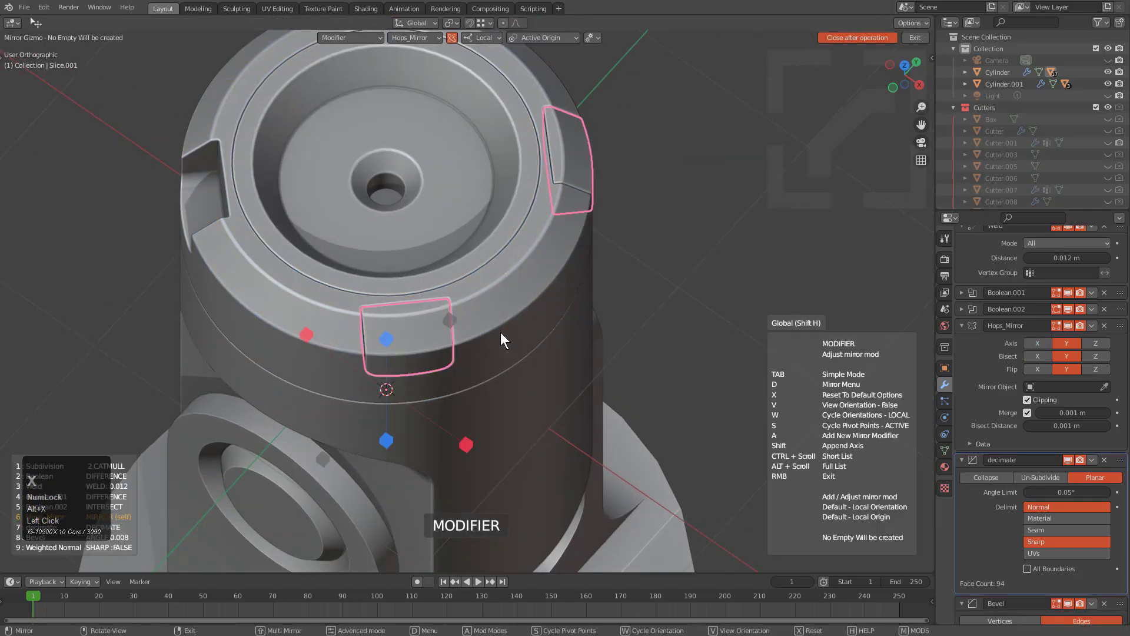
left_click(464, 444)
middle_click_drag(497, 412, 461, 330)
- Cut a shallow rectangular recess into the tab's sloped face with a BoxCutter box, leaving raised side walls
scroll(465, 306, "up", 3)
left_click(456, 327)
scroll(463, 320, "up", 3)
key("d")
left_click(413, 326)
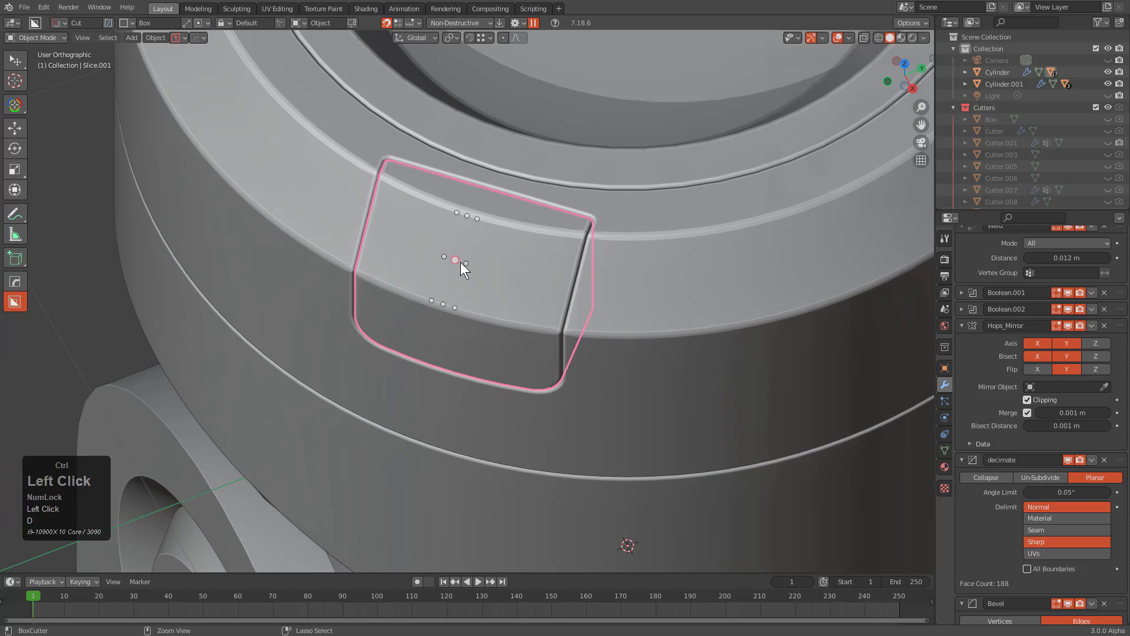
mouse_move(458, 260)
left_mouse_down("ctrl")
mouse_move(467, 308)
mouse_move(509, 383)
mouse_move(474, 362)
mouse_move(517, 432)
mouse_move(505, 432)
left_mouse_up("ctrl")
key("Tab")
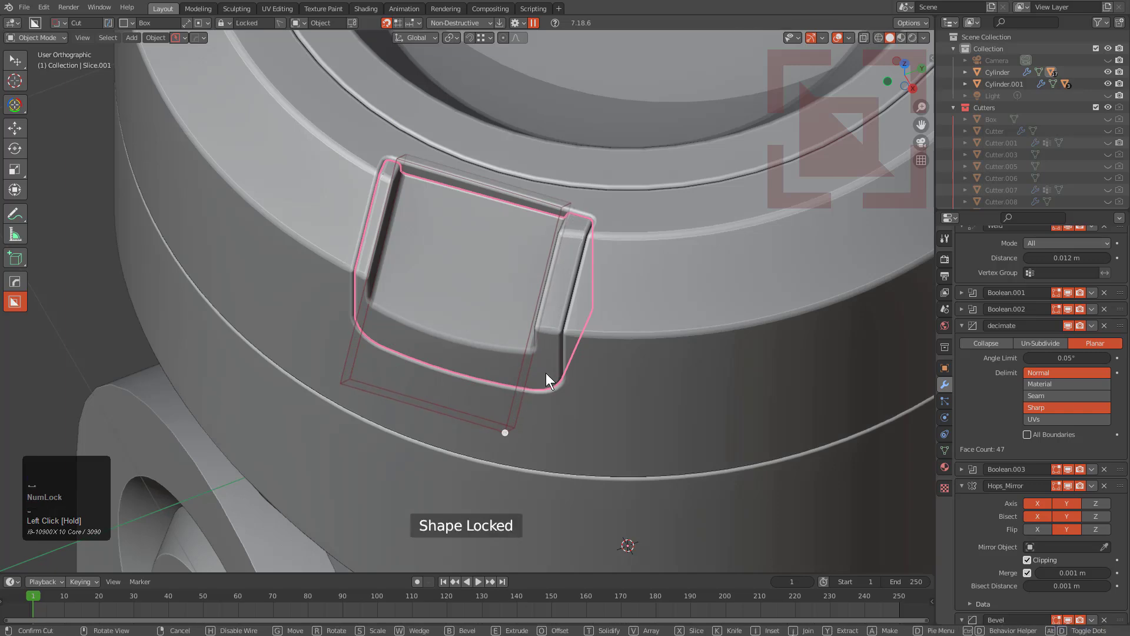
key("space")
- Draw a small box cut across the tab's lower edge and enable Wedge on the cutter shape
scroll(563, 318, "down", 6)
scroll(538, 356, "down", 1)
middle_click_drag(535, 311, 512, 312)
scroll(534, 280, "up", 5)
left_click(497, 249)
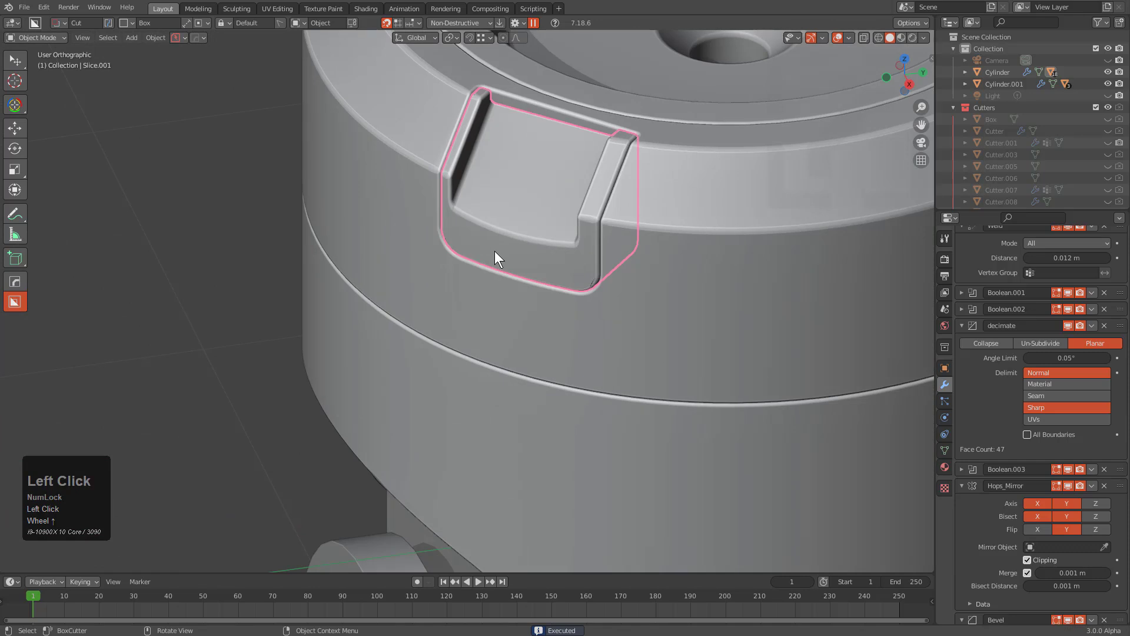
scroll(457, 308, "up", 3)
mouse_move(411, 257)
left_mouse_down()
mouse_move(518, 357)
mouse_move(553, 369)
left_mouse_up()
key("w")
left_click_drag(588, 322, 588, 322)
key("w")
key("w")
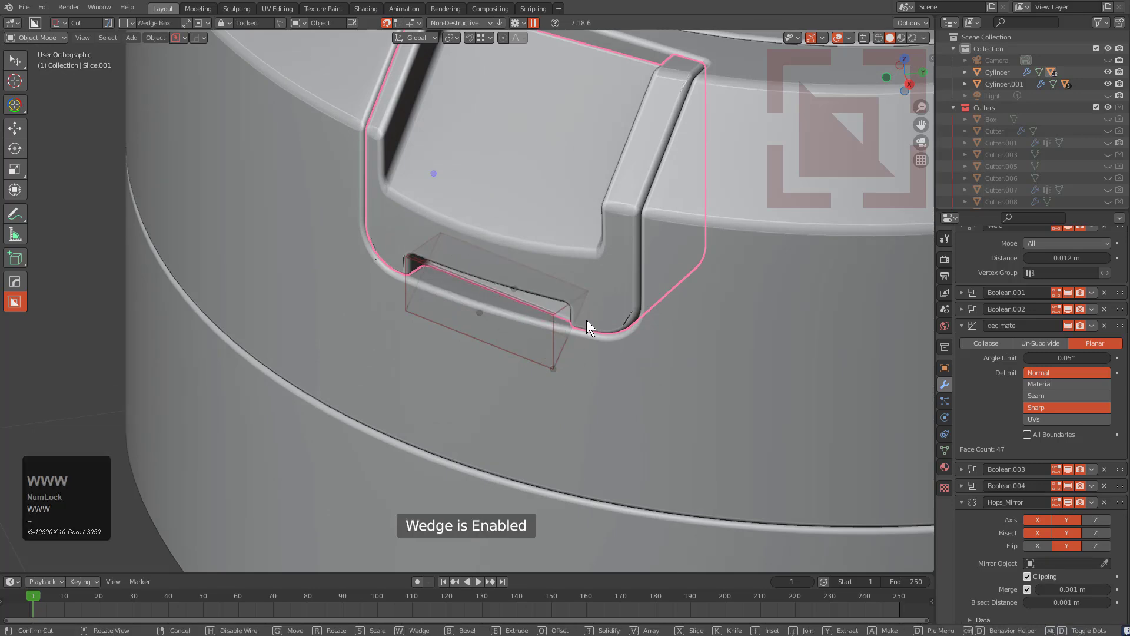
- Rotate the wedge shape at the tab's lower edge and finish the cut with its cutter kept selected
middle_click_drag(586, 320, 680, 237)
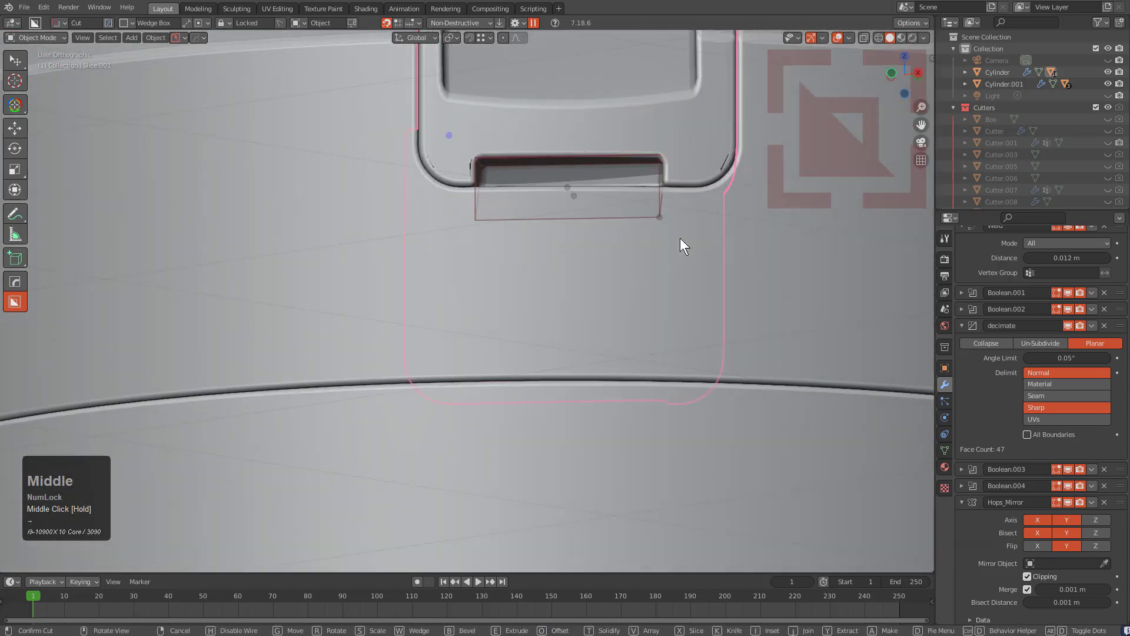
key("r")
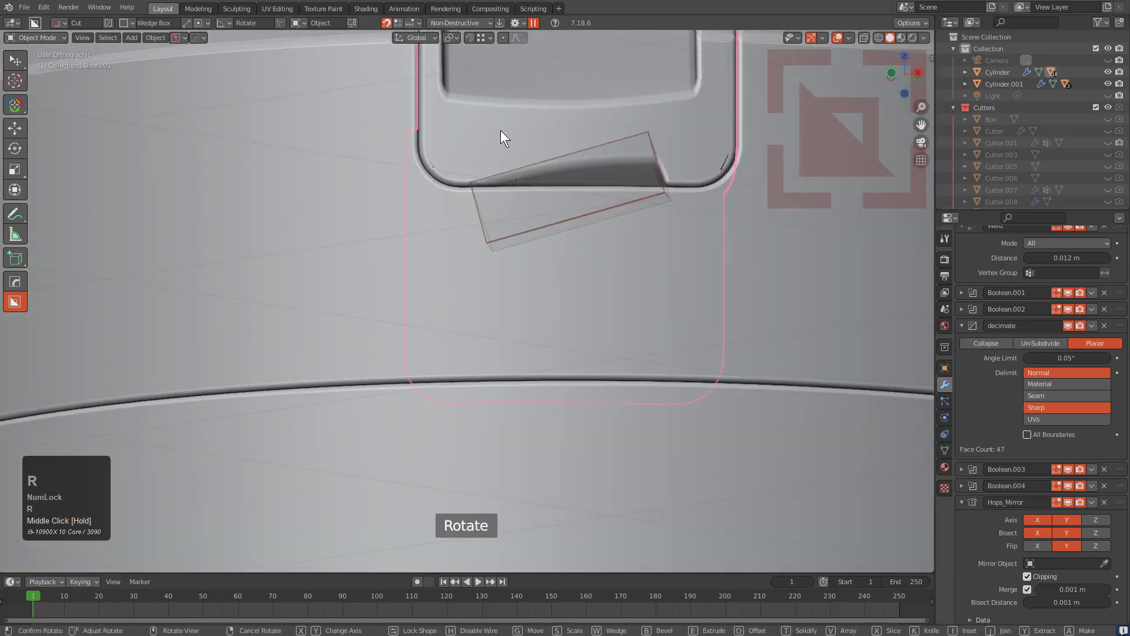
left_click(500, 139)
middle_click_drag(562, 203, 585, 298)
left_click(600, 220, "shift")
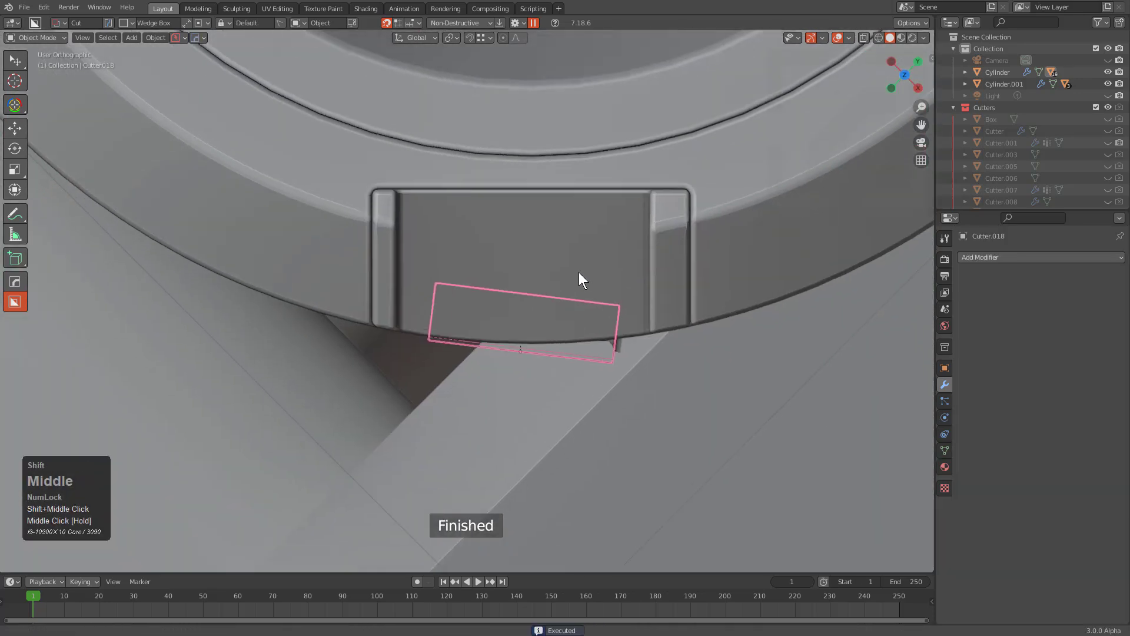
- Rotate and move the wedge cutter so it sits level and centred across the tab's lower edge
scroll(585, 298, "up", 4)
key("r")
left_click(708, 384)
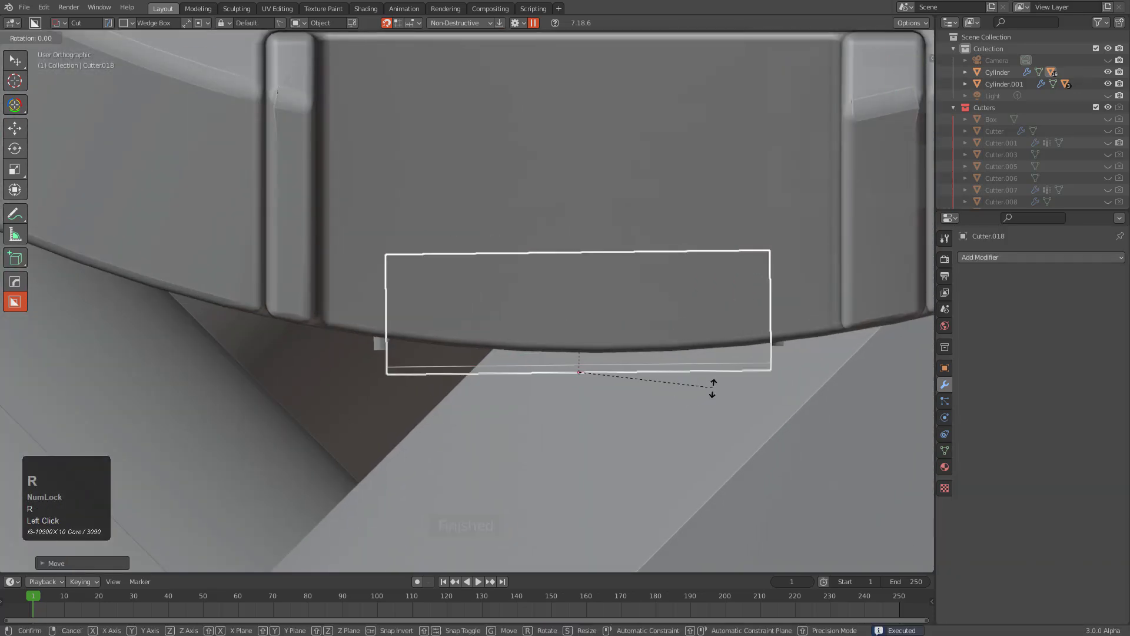
left_click(722, 386)
middle_click_drag(722, 386, 627, 308, "shift")
key("r")
left_click(651, 304)
key("g")
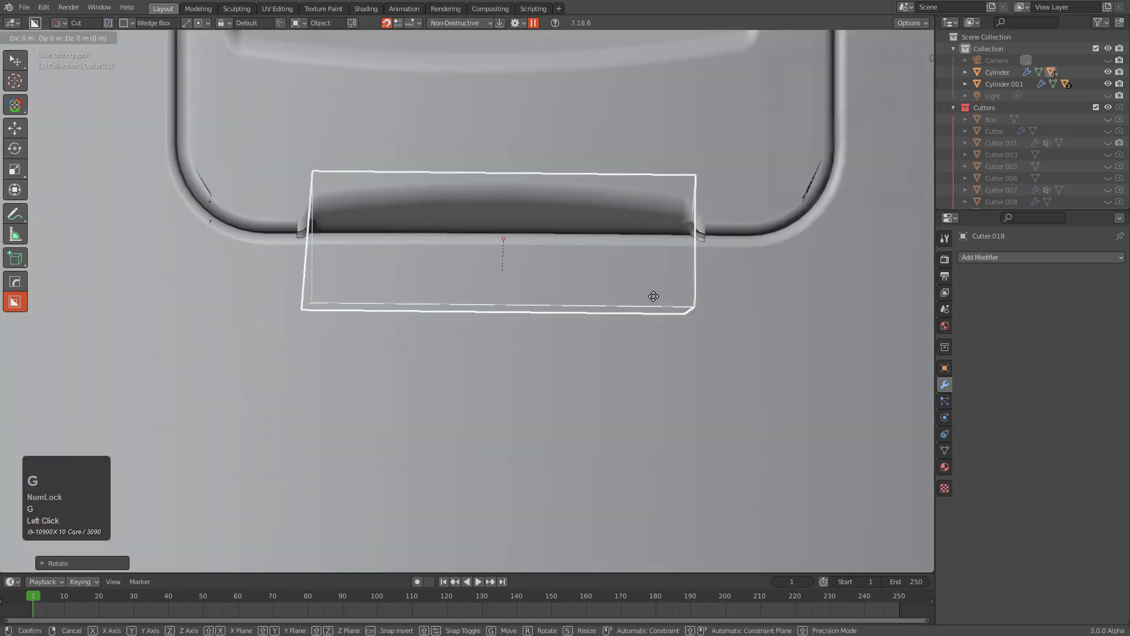
left_click(651, 272)
- Fine-tune the wedge cutter's rotation against the tab's lower edge and hide the cutter
scroll(680, 243, "down", 1)
middle_click_drag(679, 242, 669, 255)
key("r")
left_click(674, 248)
key("r")
left_click(677, 248)
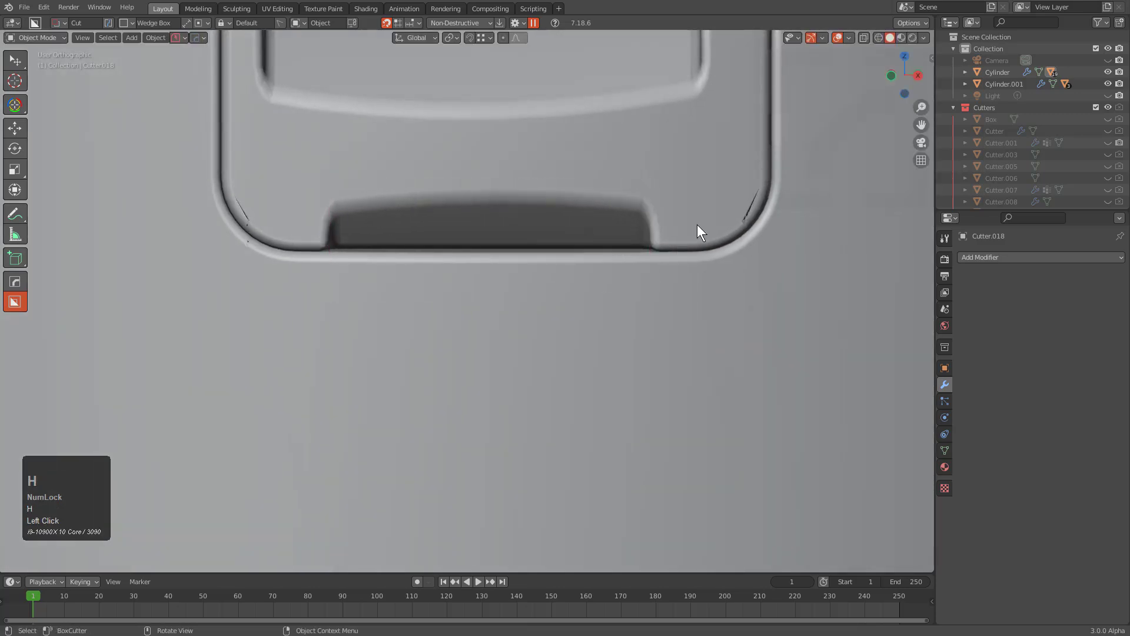
- Move the tab's Weld modifier below Boolean.002 in the stack and set its distance to 0.0139 m
key("q")
left_click(708, 191)
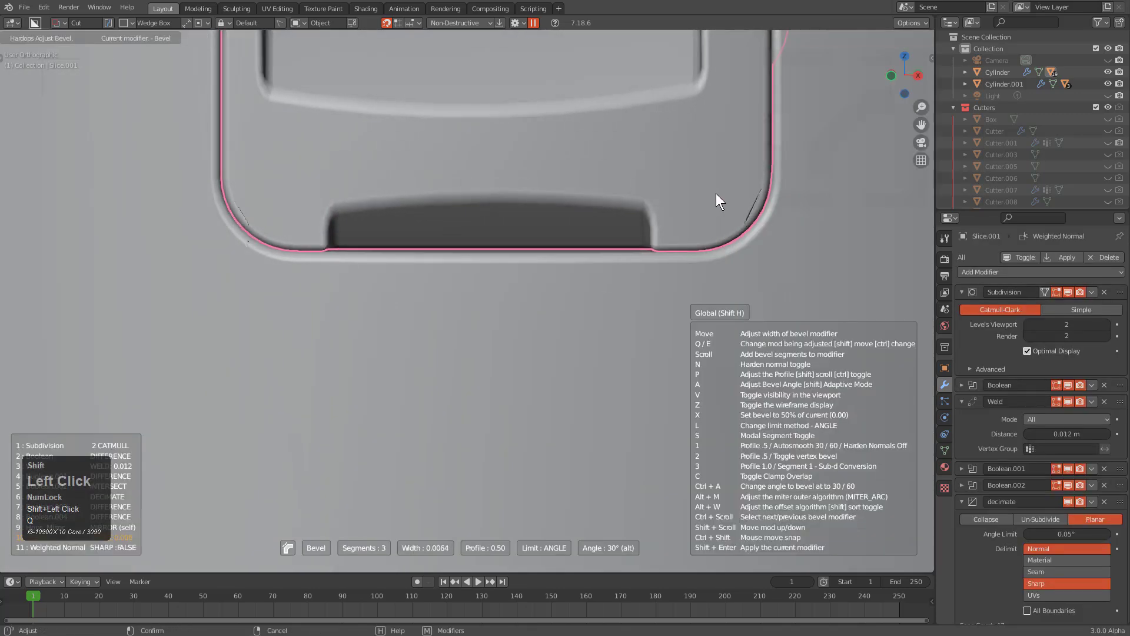
left_click(719, 193)
middle_click_drag(723, 192, 651, 210, "shift")
scroll(1030, 503, "down", 7)
scroll(1030, 400, "up", 3)
left_click_drag(1120, 308, 1125, 396)
middle_click_drag(557, 275, 606, 289, "shift")
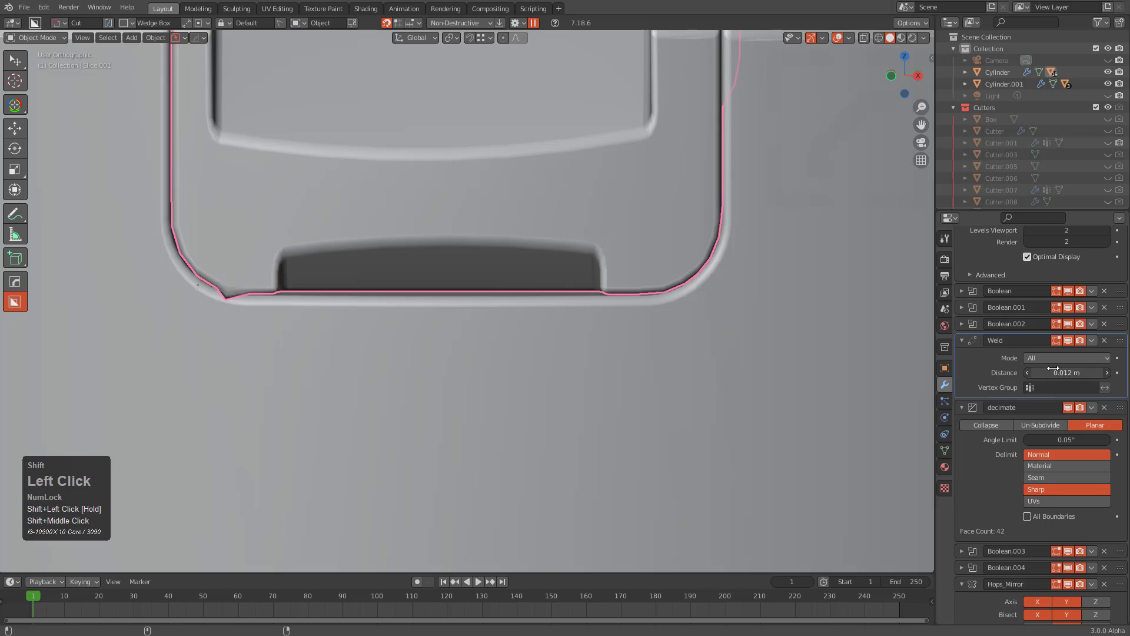
scroll(604, 232, "down", 5)
middle_click_drag(586, 225, 486, 279)
scroll(435, 278, "down", 2)
scroll(600, 306, "down", 1)
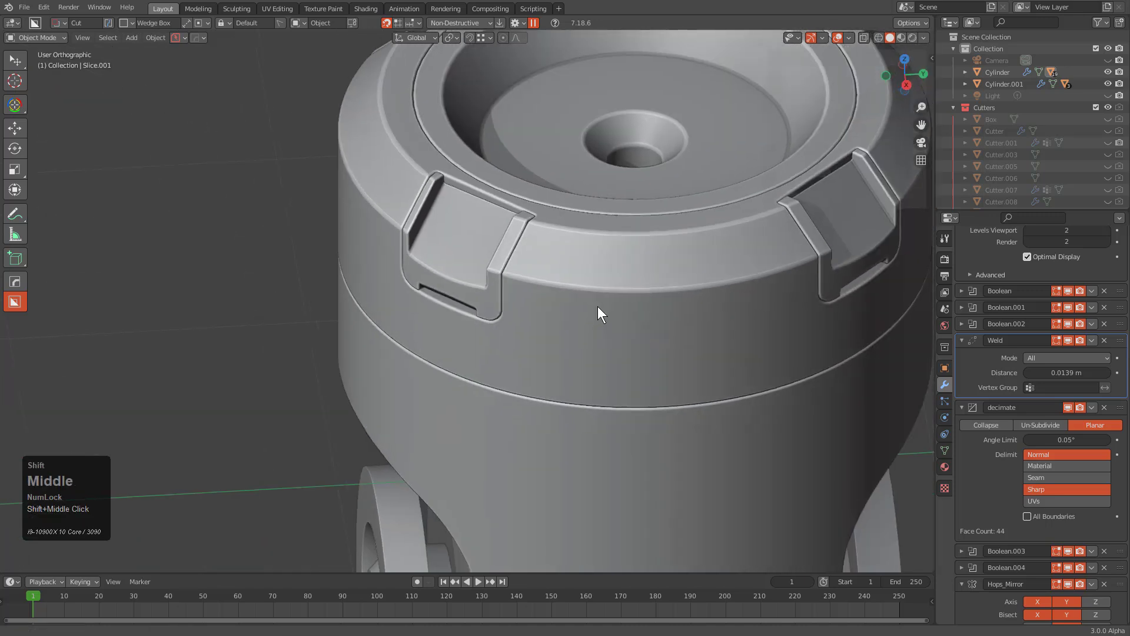
- Cut a narrow box slot about 0.056 deep along the inner upper edge of the tab's recess
middle_click_drag(608, 310, 484, 298, "shift")
middle_click_drag(512, 260, 542, 260)
scroll(471, 295, "up", 2)
middle_click_drag(462, 303, 360, 232)
scroll(391, 295, "up", 1)
left_click_drag(375, 254, 479, 350)
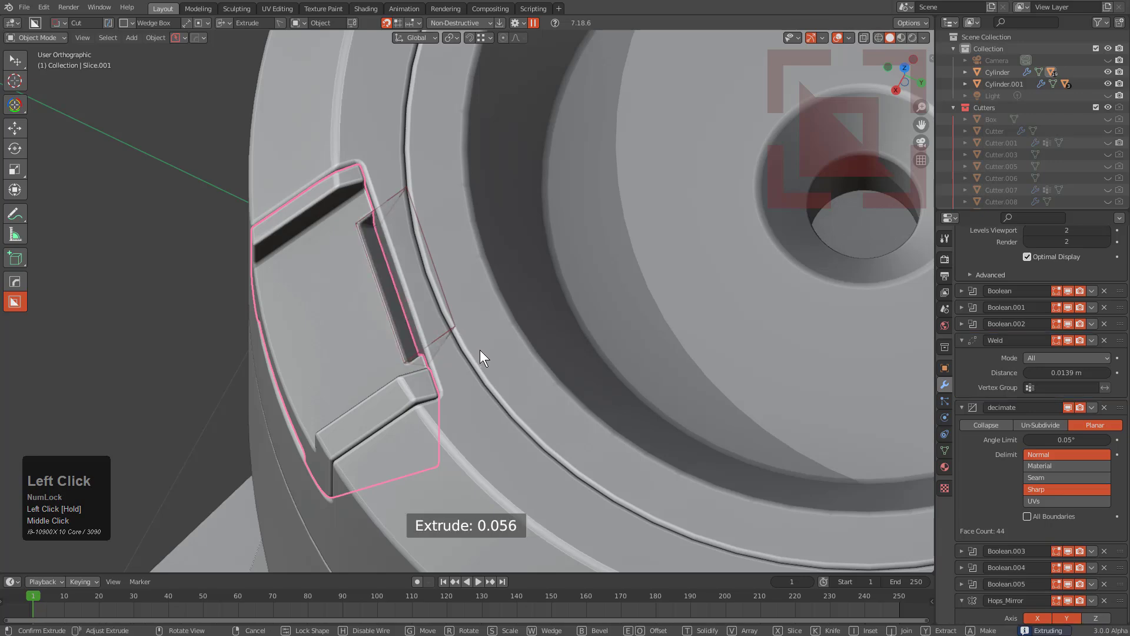
middle_click_drag(479, 350, 549, 331)
scroll(559, 343, "down", 2)
scroll(539, 366, "down", 3)
scroll(549, 331, "down", 1)
- Select the sliced cap in a right orthographic view and set the BoxCutter shape to Box
middle_click_drag(549, 330, 525, 308, "shift")
scroll(521, 311, "down", 1, "alt")
left_click(469, 290)
key("d")
left_click(439, 352)
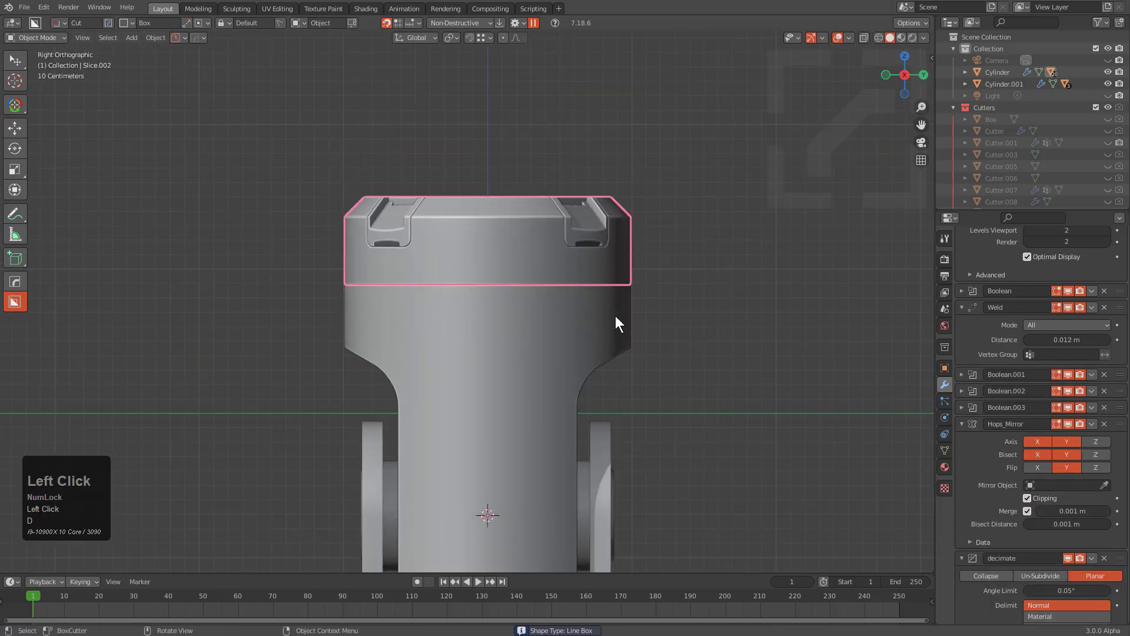
left_click_drag(711, 318, 495, 281)
left_click_drag(312, 273, 310, 275)
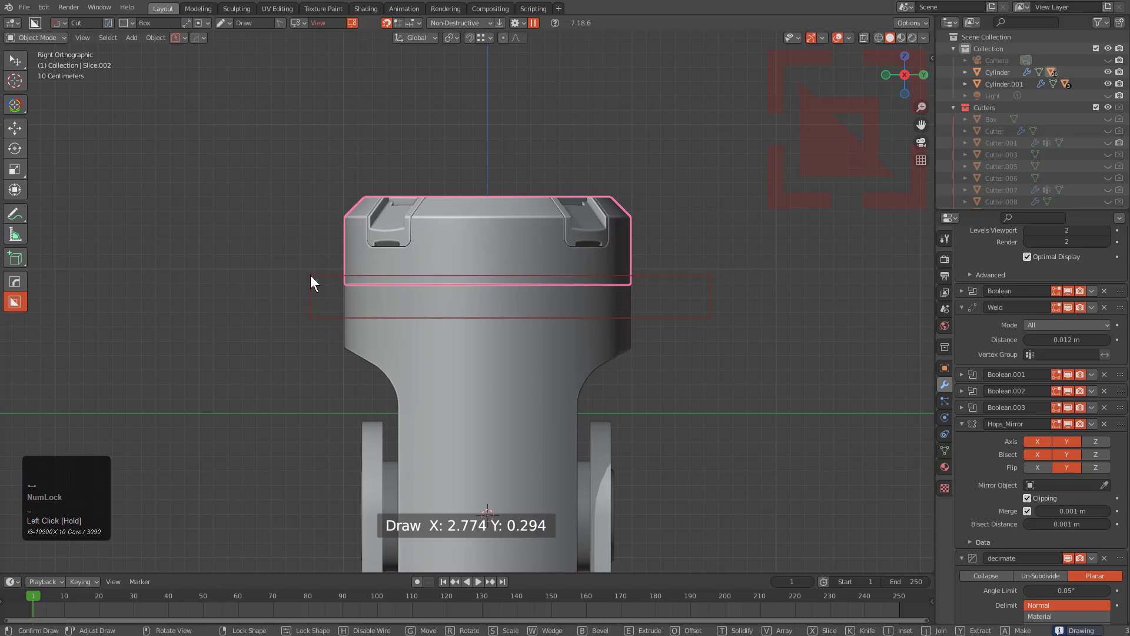
key("ctrl+z")
- Slice a thin ring off the cap's lower edge with a full-width box about 2.81 by 0.46
mouse_move(682, 349)
left_mouse_down()
mouse_move(380, 280)
mouse_move(301, 277)
mouse_move(297, 257)
left_mouse_up()
key("x")
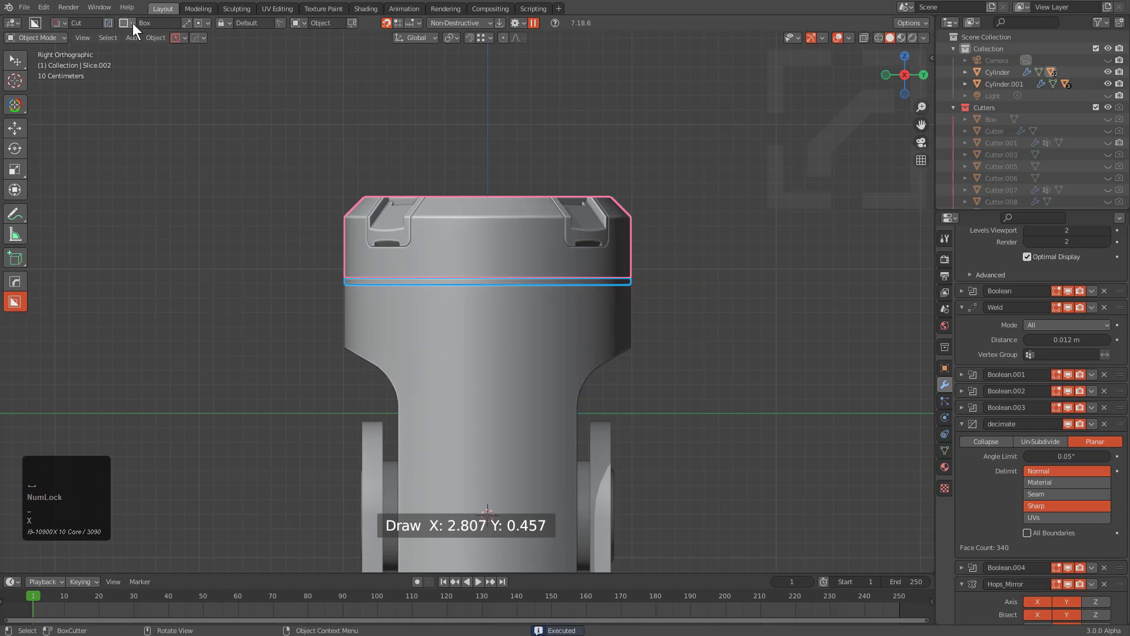
key("alt+a")
scroll(447, 264, "up", 3)
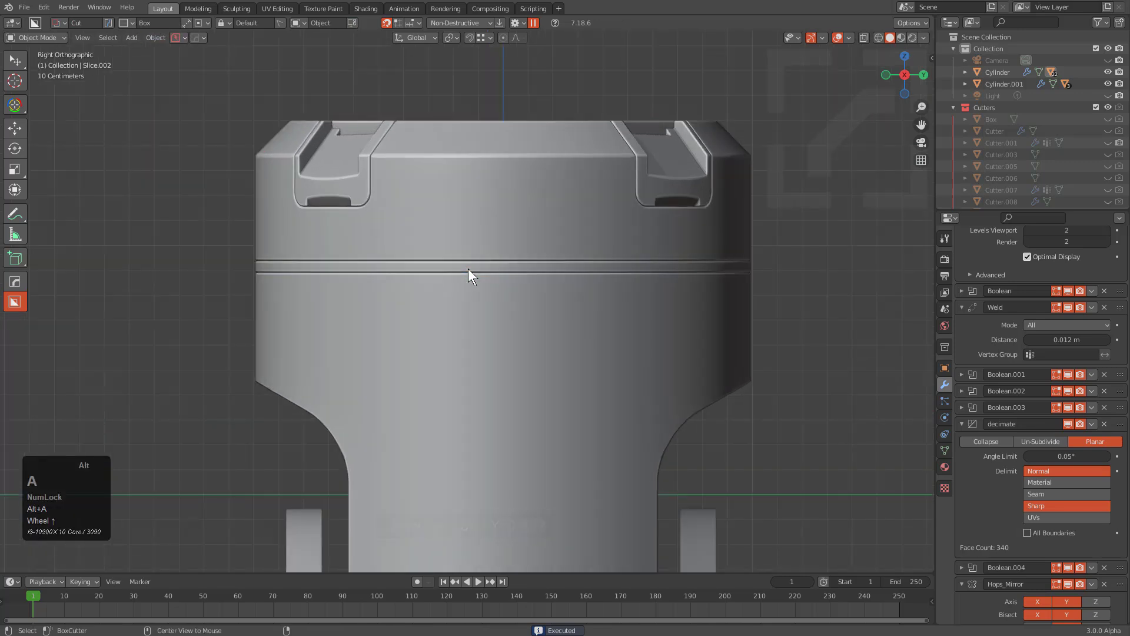
scroll(537, 349, "up", 4, "alt")
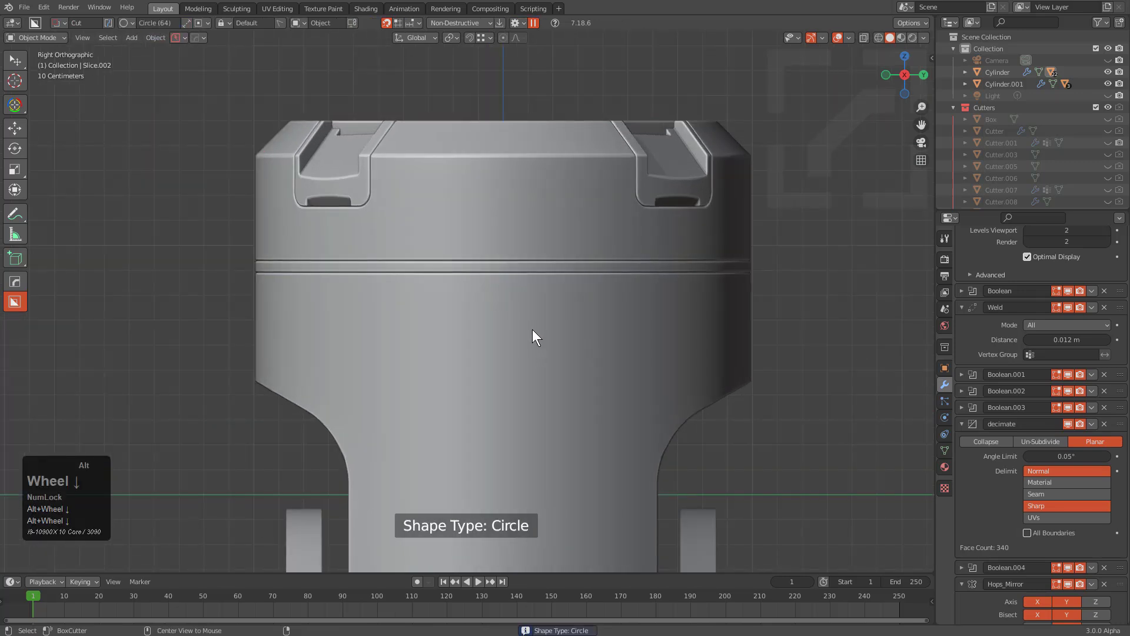
scroll(532, 329, "up", 3, "alt")
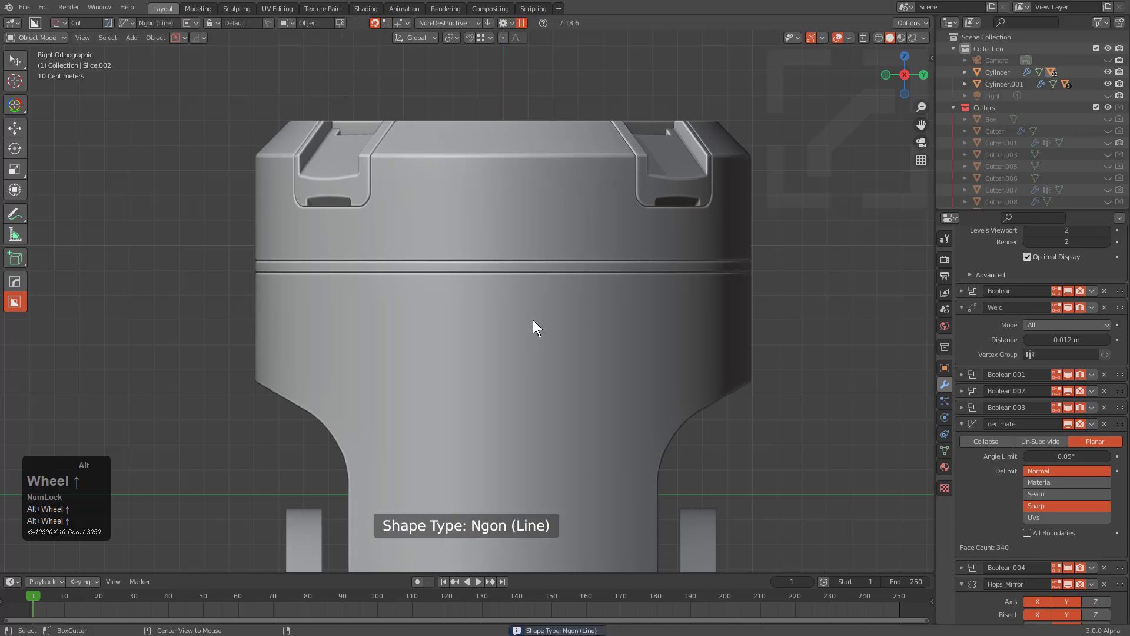
scroll(532, 321, "up", 4, "alt")
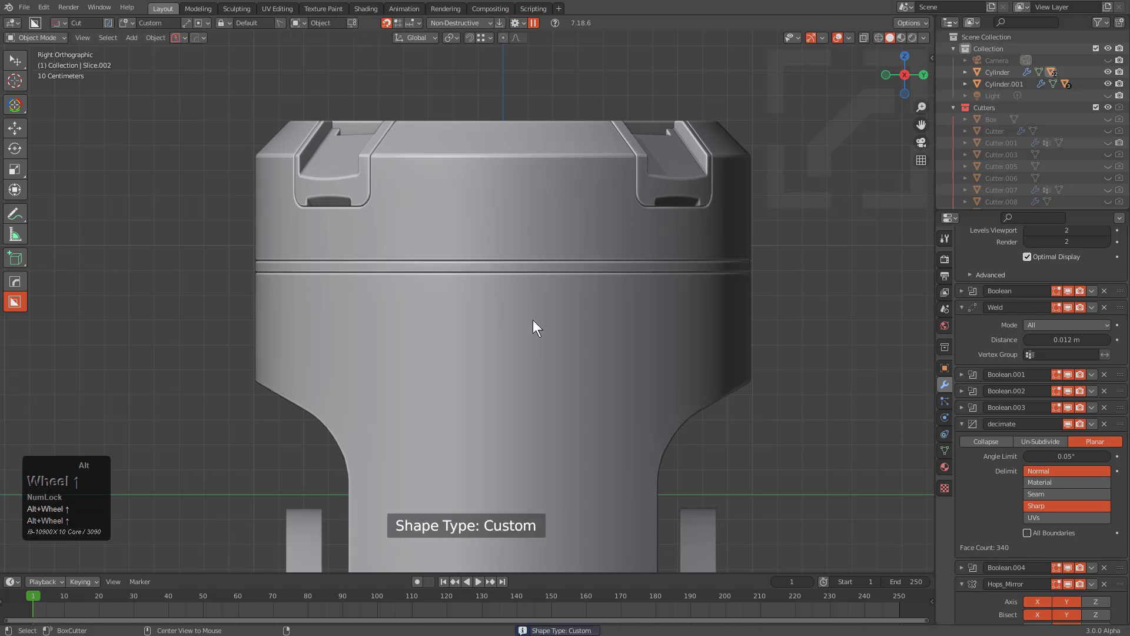
scroll(535, 327, "up", 1, "alt")
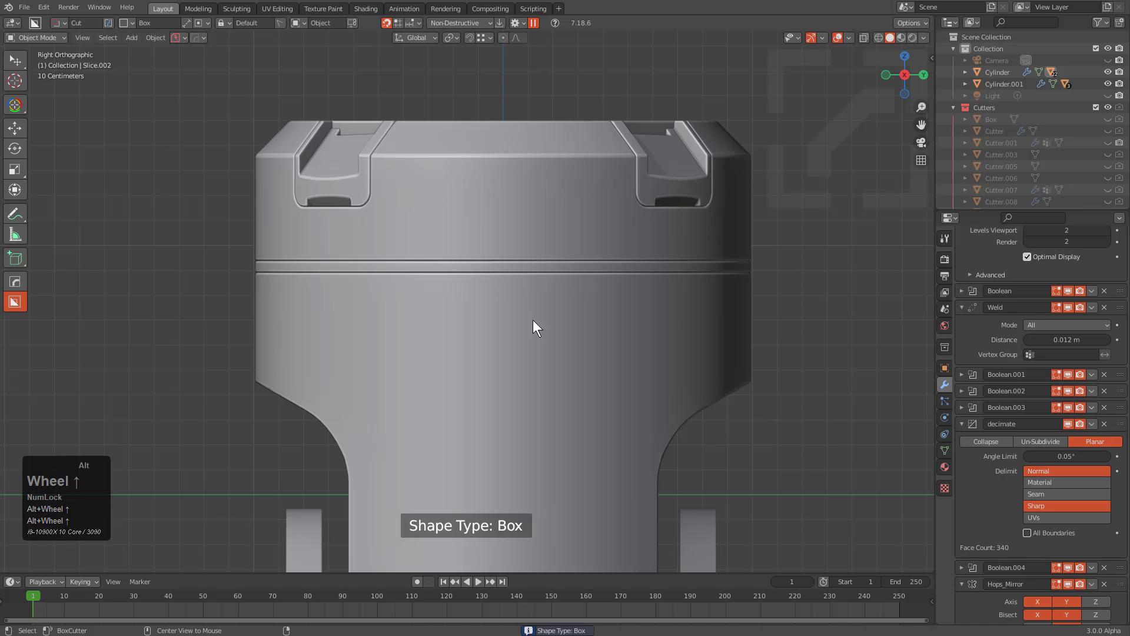
- Slice the lower end off the main cylinder body with a box drawn across its full width
scroll(532, 320, "down", 1)
middle_click_drag(527, 342, 500, 188, "shift")
scroll(497, 189, "down", 3)
left_click(465, 252)
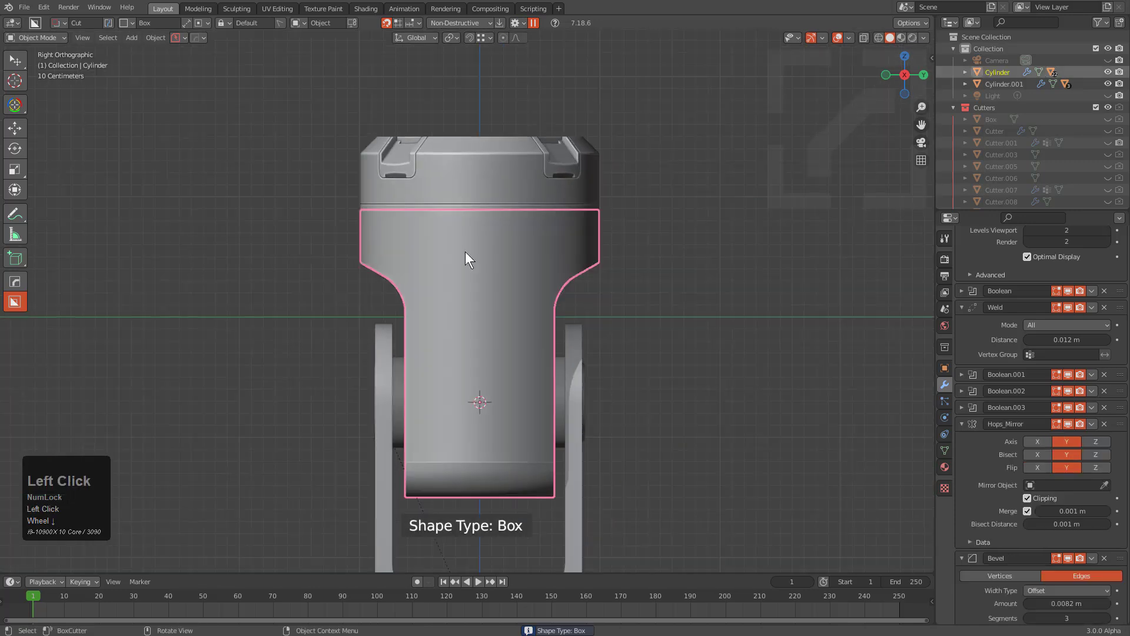
middle_click_drag(501, 375, 507, 282, "shift")
scroll(507, 282, "up", 2)
left_click_drag(671, 498, 323, 386)
key("x")
key("alt+a")
- Slice a thin band off the main body's new lower edge with a full-width box about 2.04 by 0.22
left_click(520, 369)
left_click_drag(654, 406, 318, 379)
key("x")
key("alt+a")
- Slice a tall panel with bevelled corners out of the main cylinder's lower face and select the panel
left_click(484, 326)
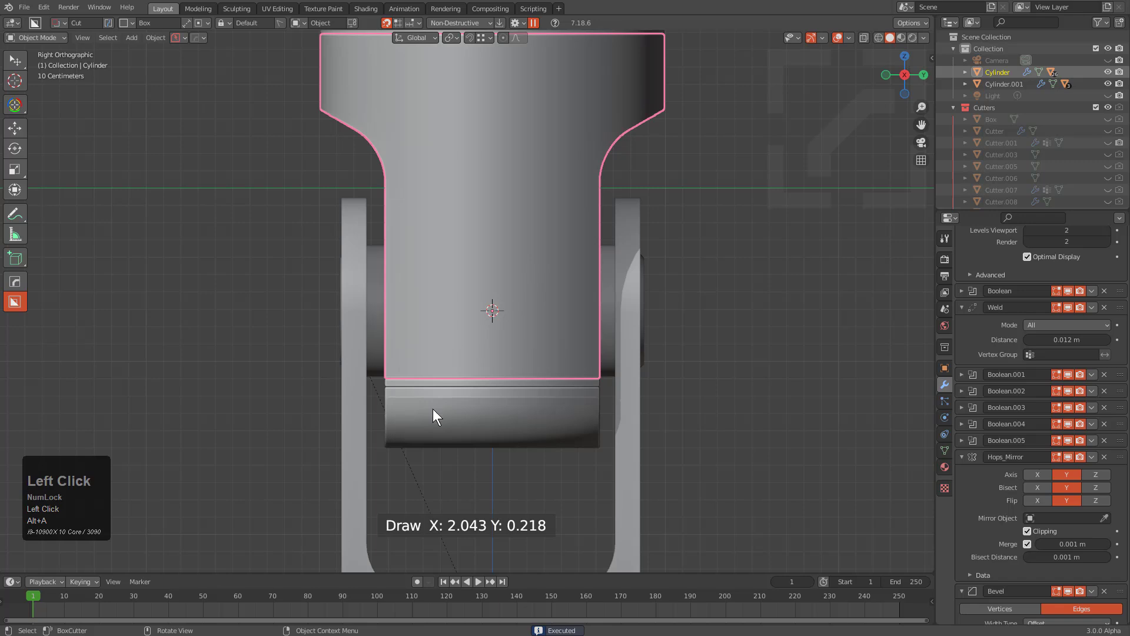
left_click_drag(418, 487, 555, 226)
key("b")
key("x")
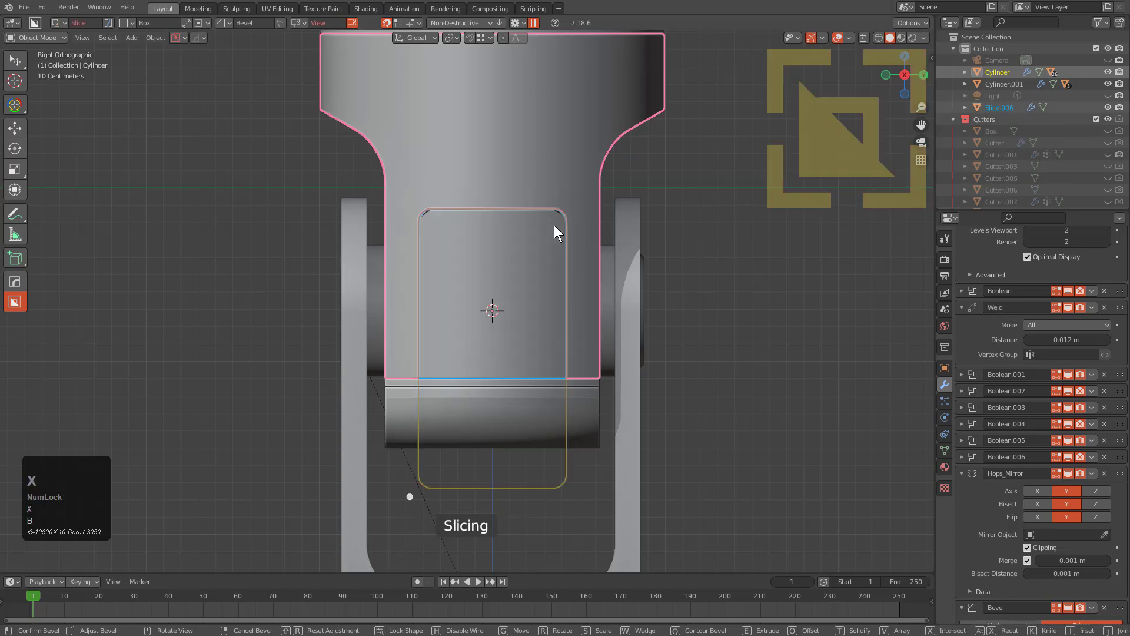
key("s")
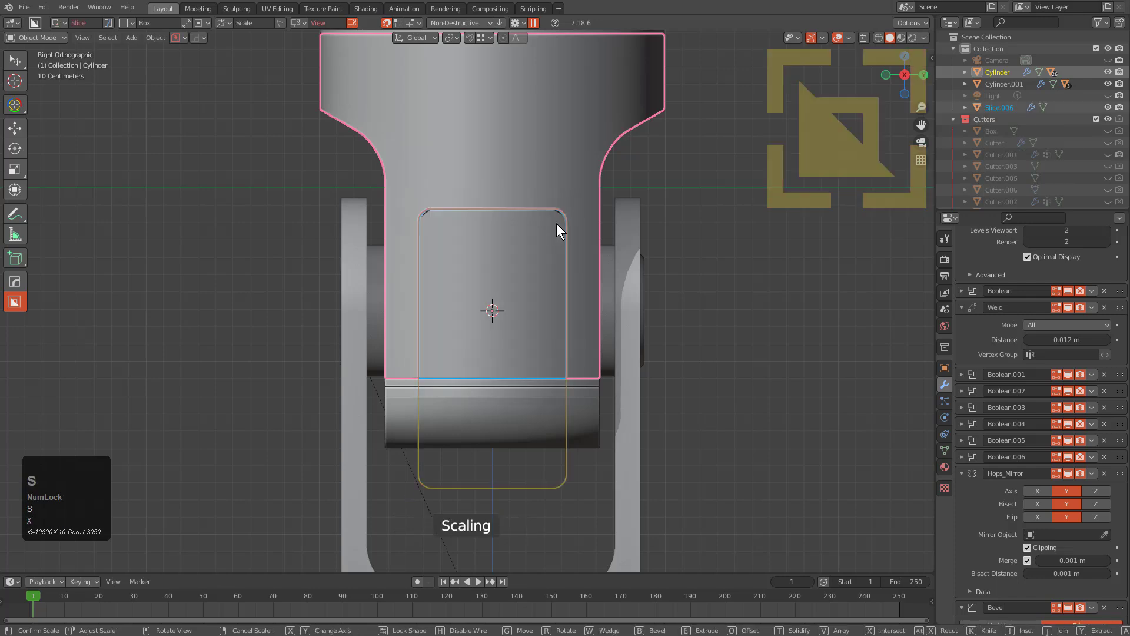
left_click(556, 230)
middle_click_drag(558, 235, 634, 309)
scroll(612, 326, "up", 3)
key("space")
key("alt+a")
left_click(603, 309)
- Mirror the main cylinder body across the X axis by extending its existing Hops_Mirror modifier
scroll(487, 350, "down", 5)
middle_click_drag(487, 351, 489, 301)
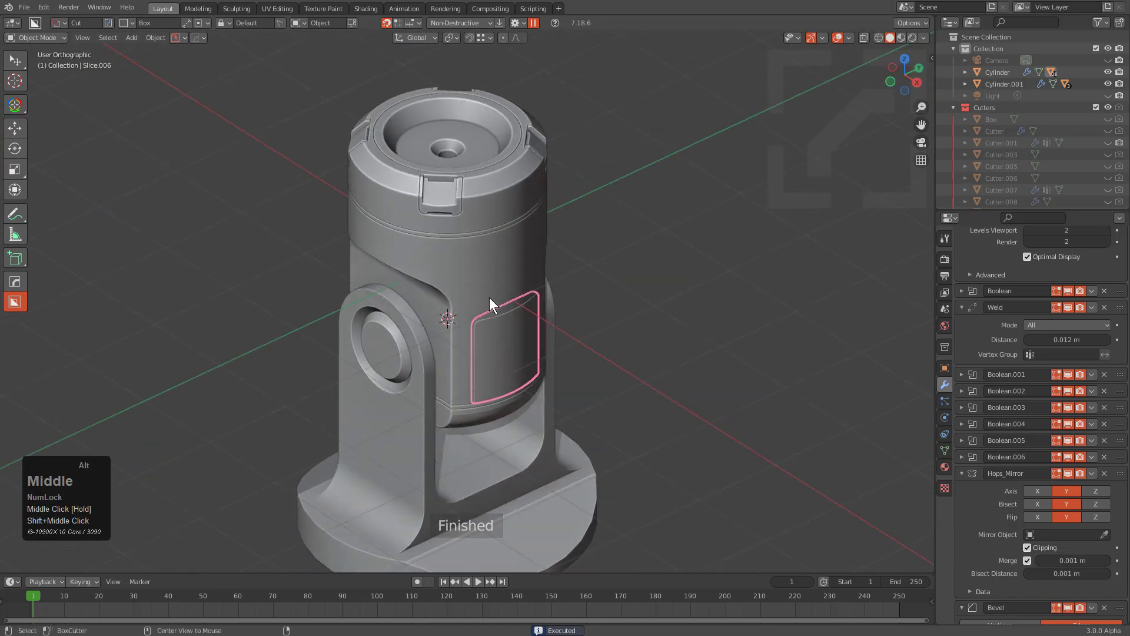
left_click(477, 273)
key("alt+x")
left_click(517, 359)
mouse_move(517, 359)
middle_mouse_down()
mouse_move(577, 335)
mouse_move(522, 353)
middle_mouse_up()
- Mirror the sliced rounded panel across the X axis through its Hops_Mirror modifier and deselect everything
left_click(500, 346)
key("alt+x")
left_click(517, 353)
middle_click_drag(506, 355, 482, 277)
left_click(514, 318)
left_click(496, 356)
key("alt+x")
left_click(525, 380)
key("alt+x")
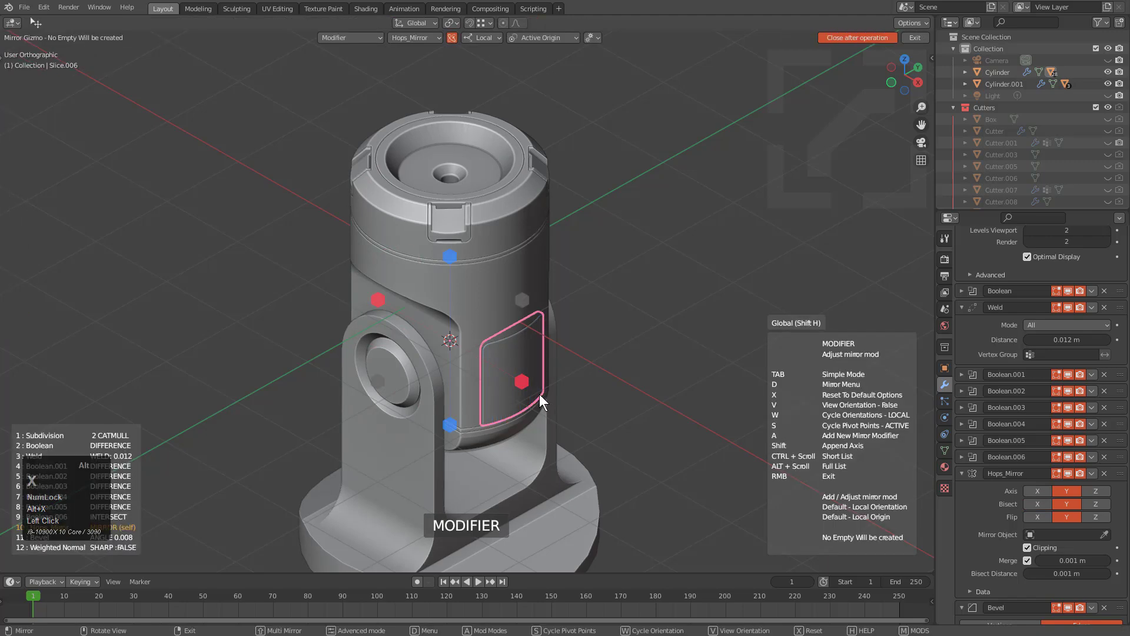
left_click(518, 379)
mouse_move(425, 354)
middle_mouse_down()
mouse_move(372, 330)
mouse_move(438, 327)
mouse_move(505, 367)
mouse_move(443, 359)
middle_mouse_up()
key("alt+a")
- Cut a small box notch about 0.5 by 0.1 into the main cylinder along the panel's upper edge
middle_click_drag(515, 379, 447, 326)
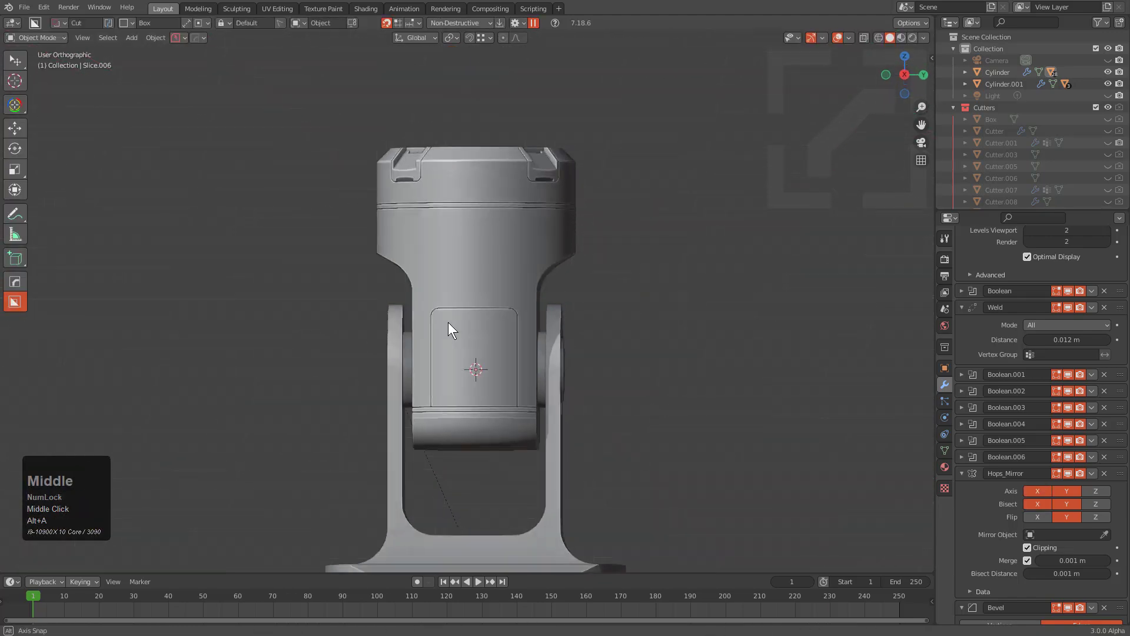
scroll(450, 324, "up", 3)
left_click(500, 307)
scroll(475, 332, "up", 3)
scroll(475, 332, "up", 2)
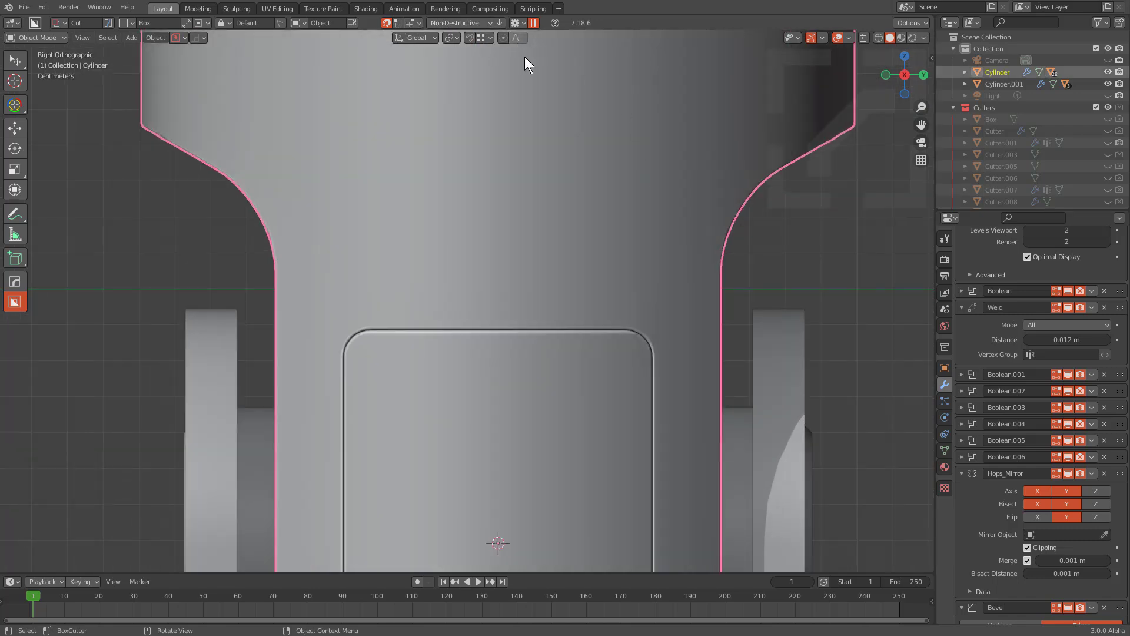
key("Num_Lock")
left_click(521, 21)
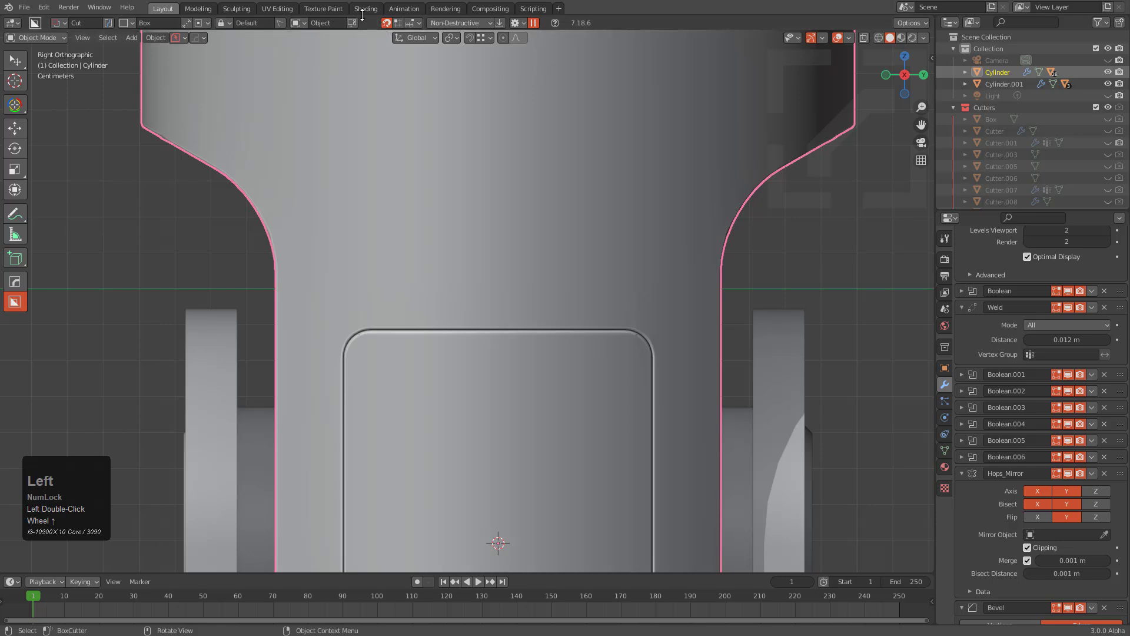
left_click_drag(410, 316, 590, 353)
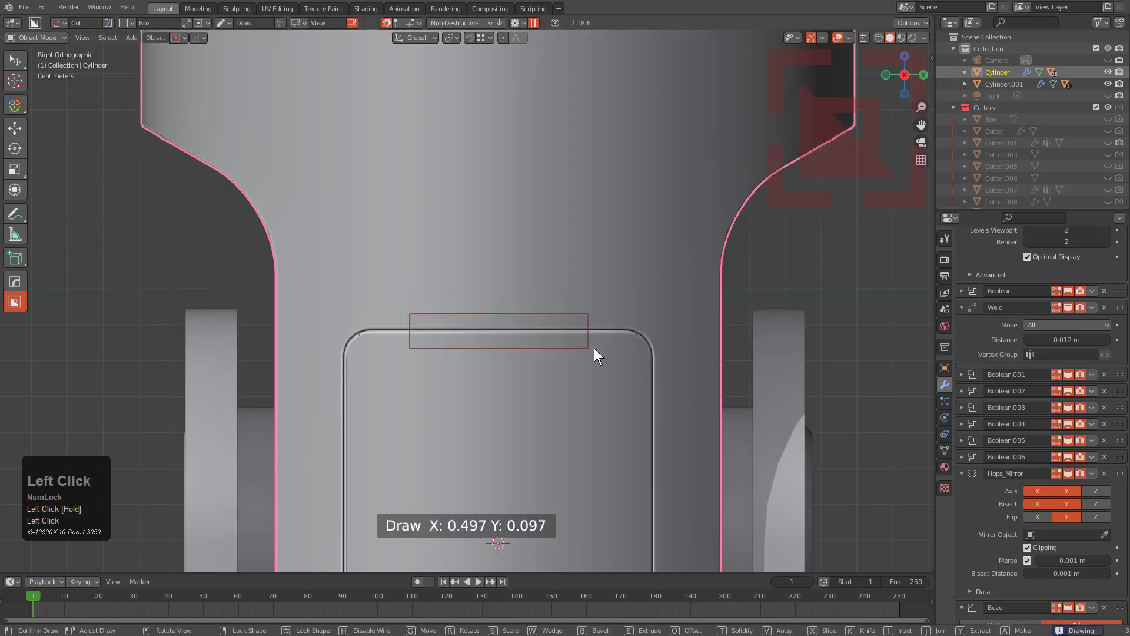
left_click(509, 334)
- Cut a shallow box notch about 0.112 deep into the body's upper rim and shift its position
scroll(492, 263, "down", 2)
scroll(459, 282, "up", 2)
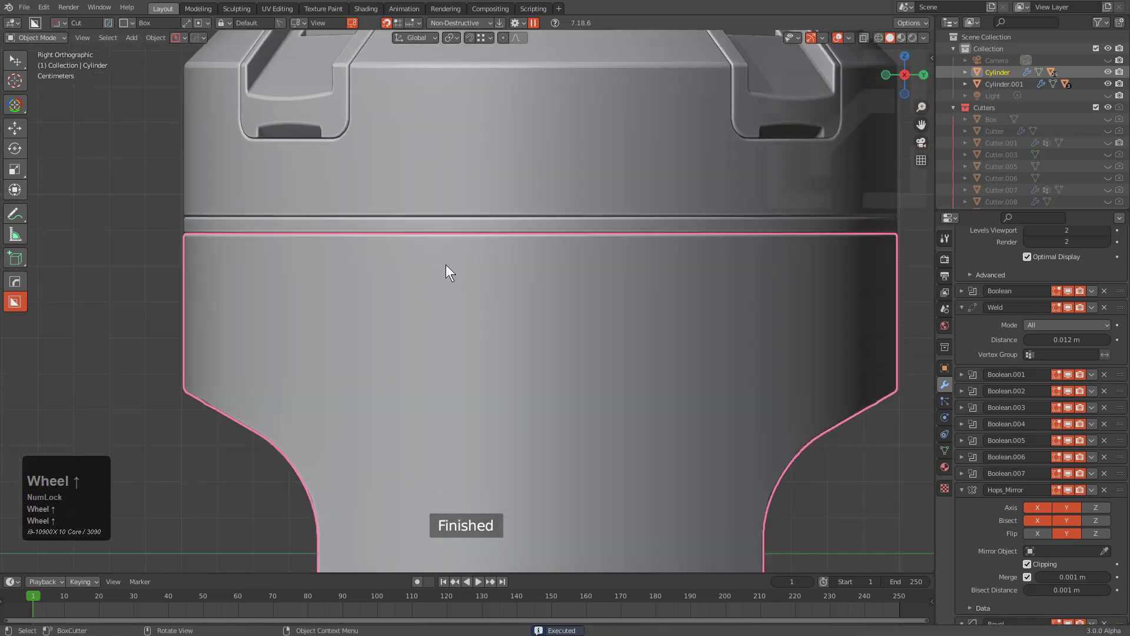
left_click_drag(444, 210, 605, 248)
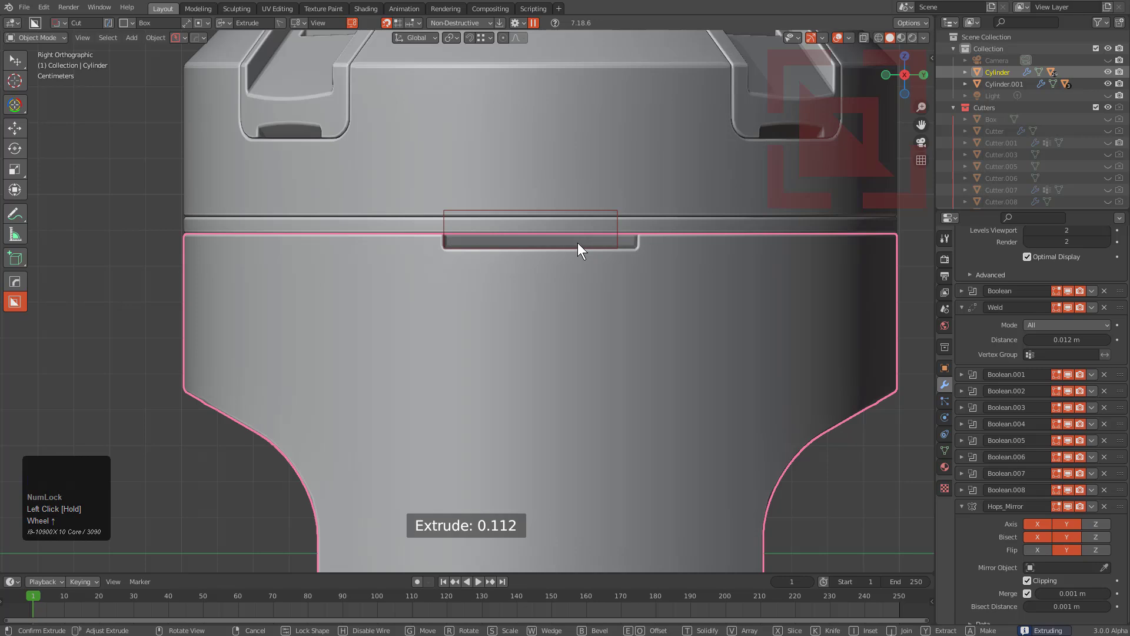
key("g")
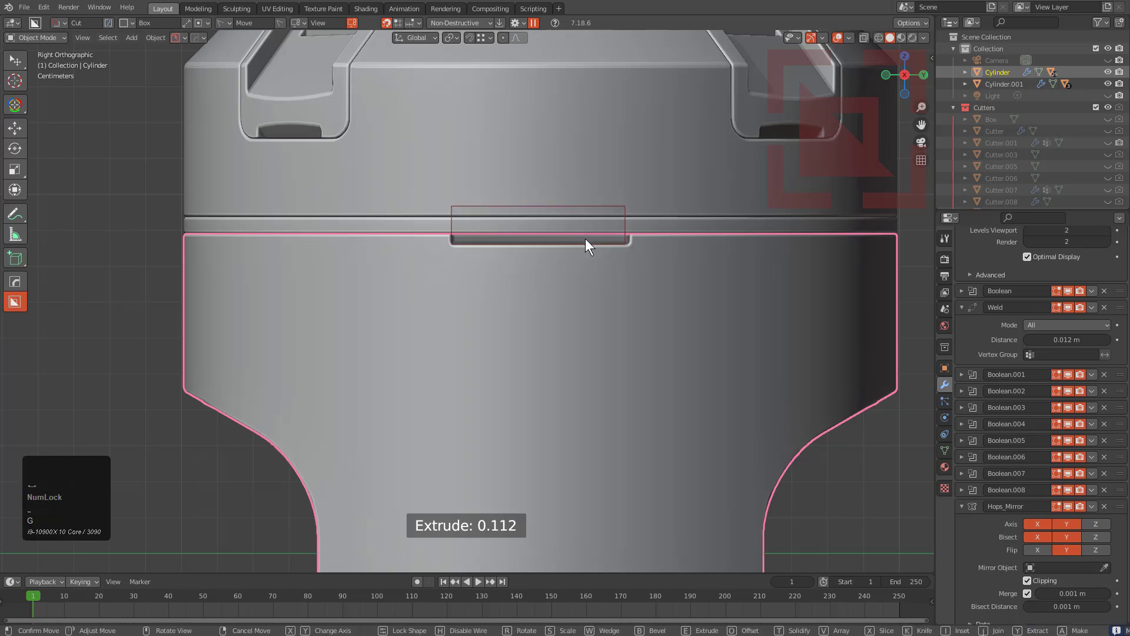
left_click(585, 238)
- Try rotating the main cylinder assembly within its bracket about the global X and Y axes
scroll(559, 260, "down", 5)
middle_click_drag(532, 369, 474, 274)
scroll(583, 309, "up", 1)
left_click(479, 271)
key("r")
key("x")
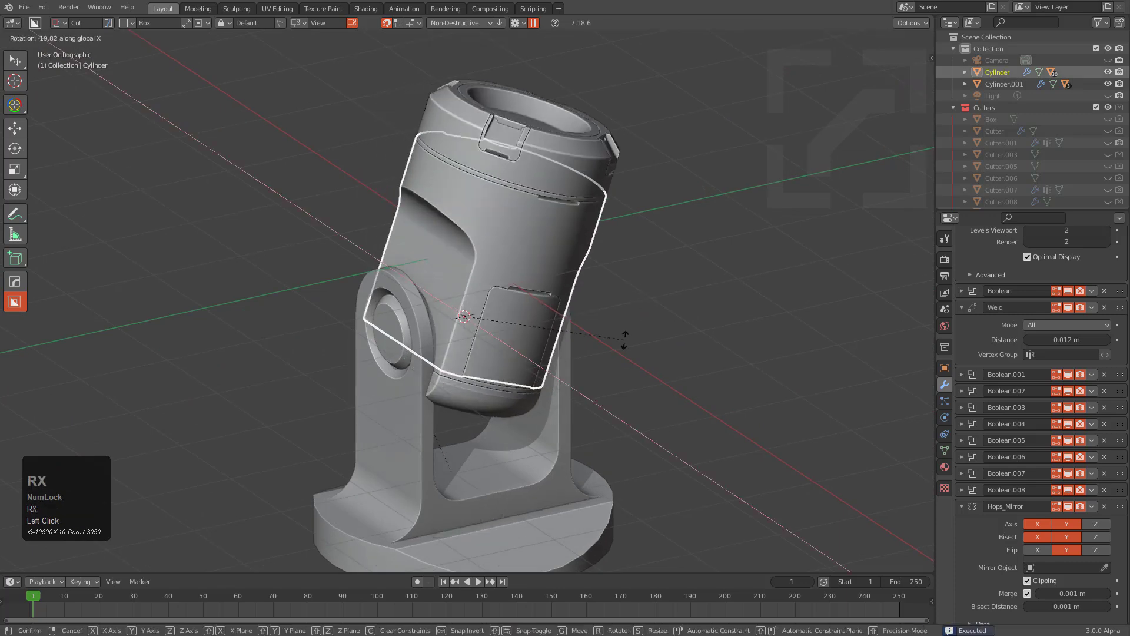
key("y")
right_click(566, 359)
- Select the bracket base and examine the mesh of its round rim in Edit Mode
middle_click_drag(567, 359, 503, 412)
scroll(412, 369, "up", 2, "shift")
scroll(411, 370, "up", 1)
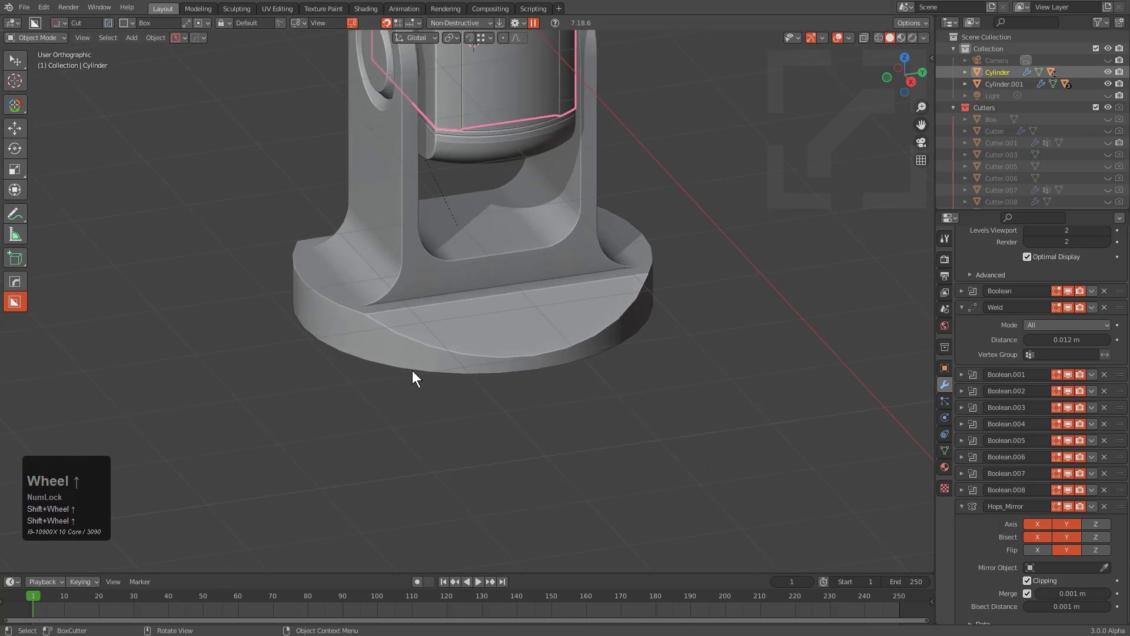
scroll(388, 371, "up", 3)
left_click(361, 368)
scroll(296, 380, "up", 2)
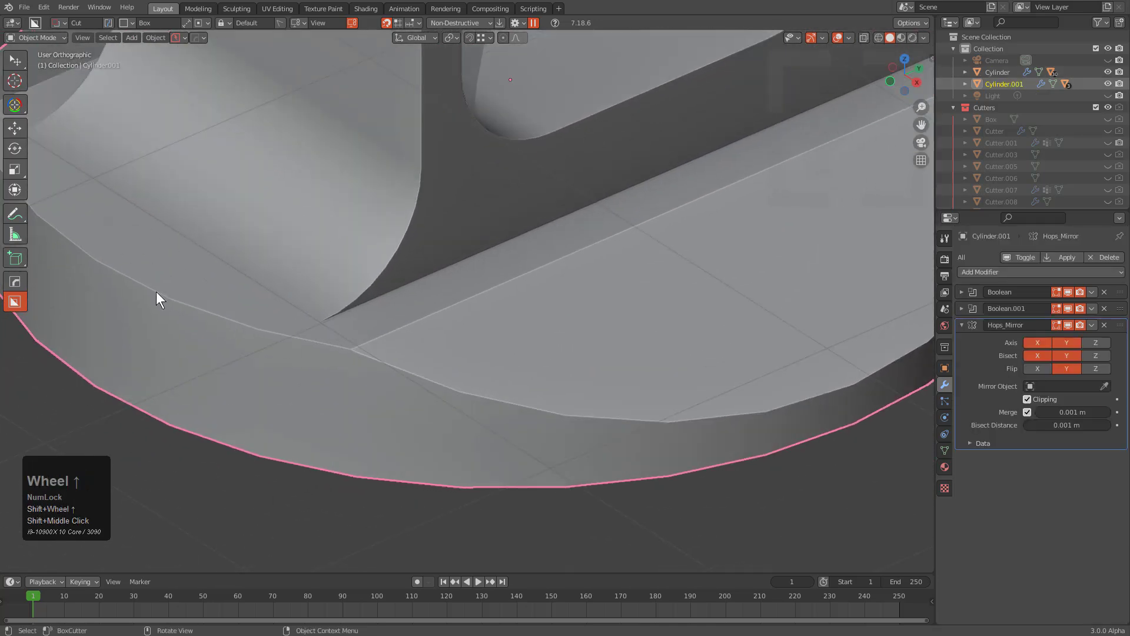
scroll(623, 285, "down", 5)
scroll(540, 277, "up", 4)
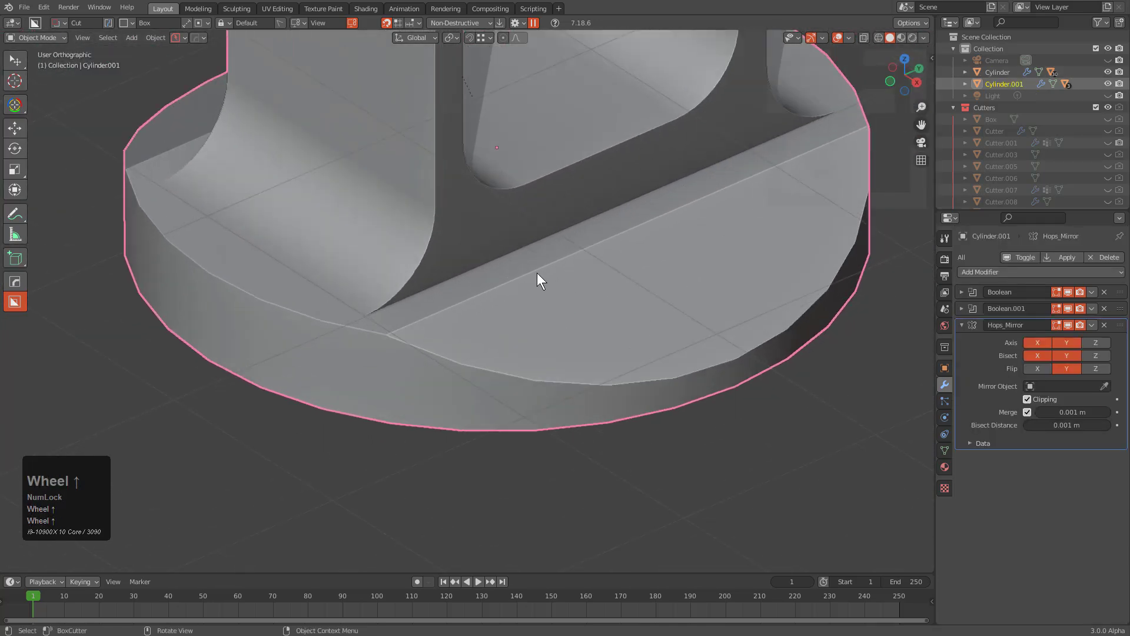
key("Tab")
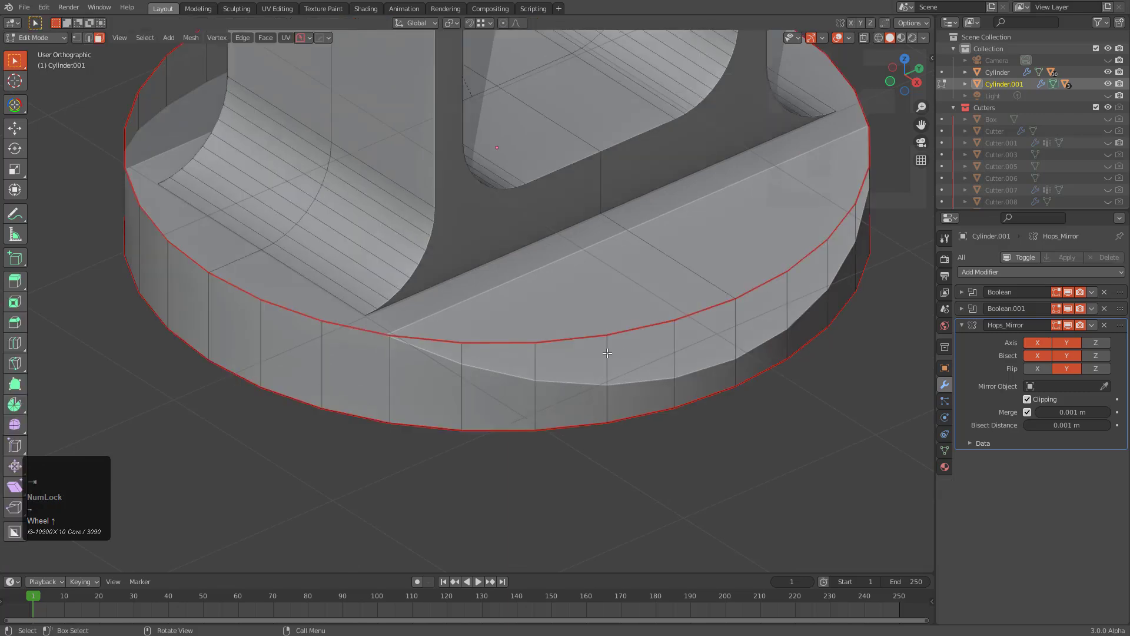
key("Tab")
scroll(584, 308, "down", 1)
key("Tab")
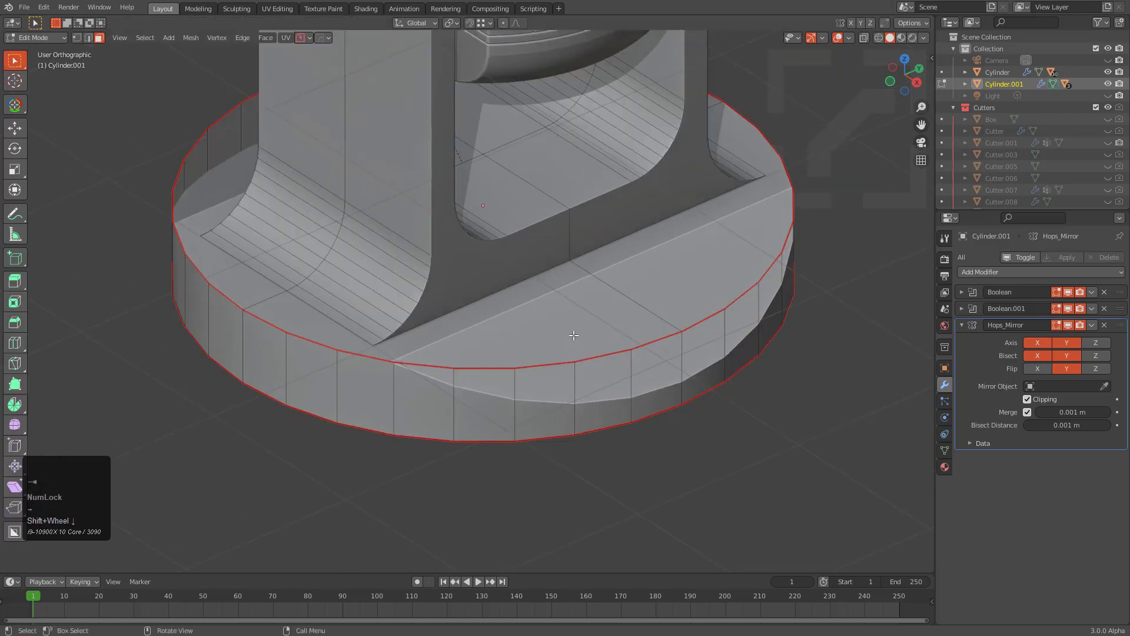
left_click(525, 329)
- Sharpen the bracket in Object Mode and try a level 1 subdivision on it
key("Tab")
key("q")
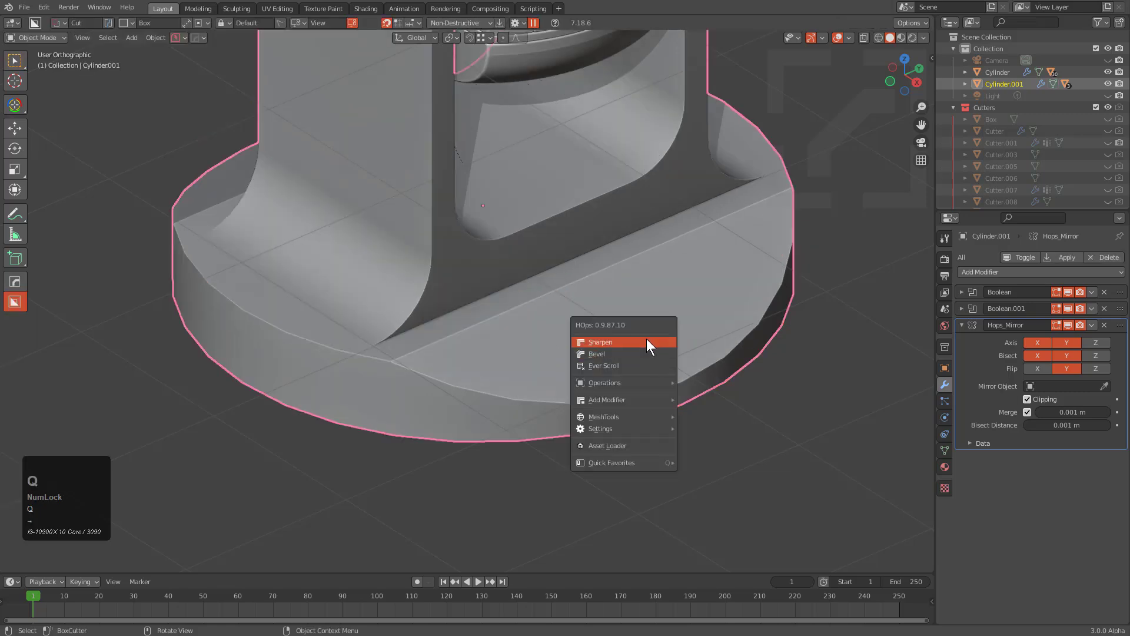
left_click(646, 342)
key("ctrl+1")
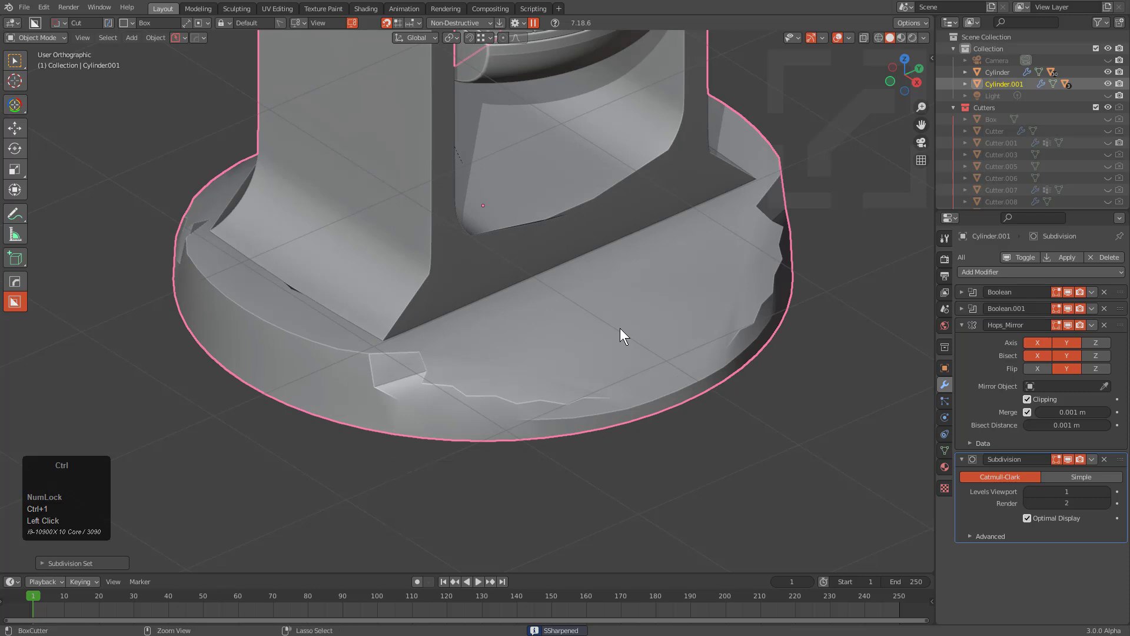
key("ctrl+z")
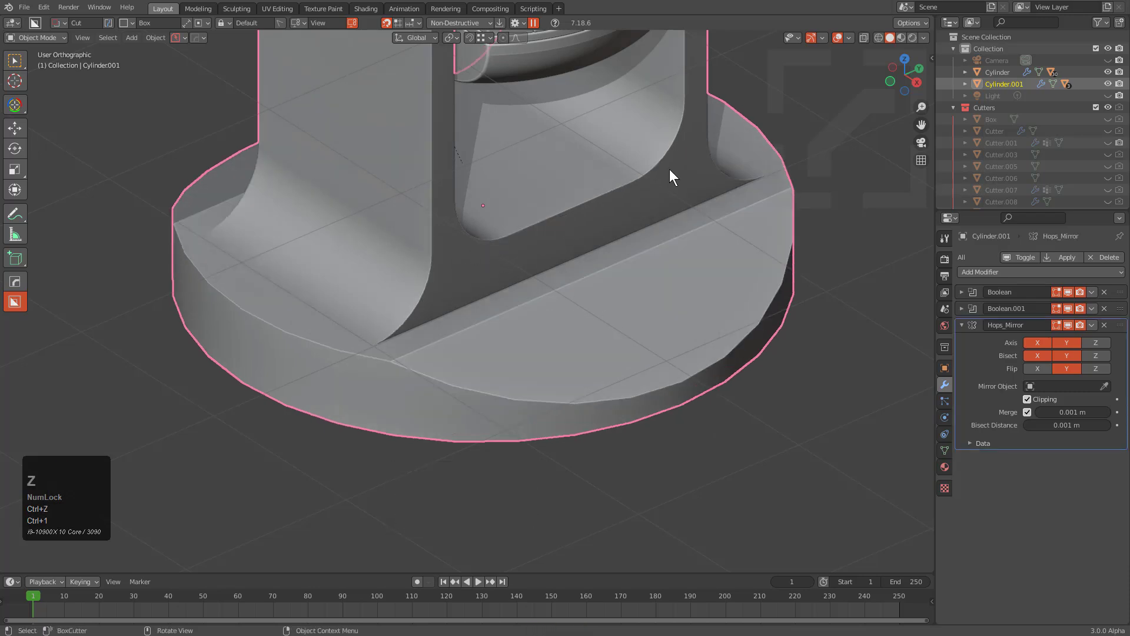
- Add a Triangulate modifier with minimum vertices 5 to the bracket and try a level 1 subdivision over it
key("q")
mouse_move(659, 341)
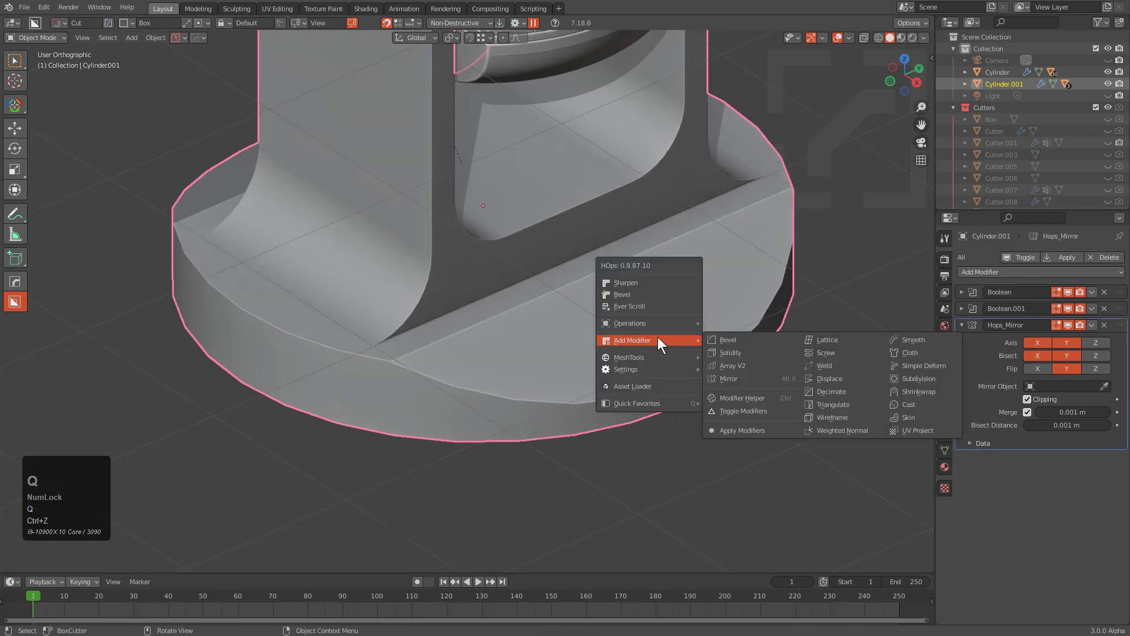
left_click(838, 402)
key("ctrl+1")
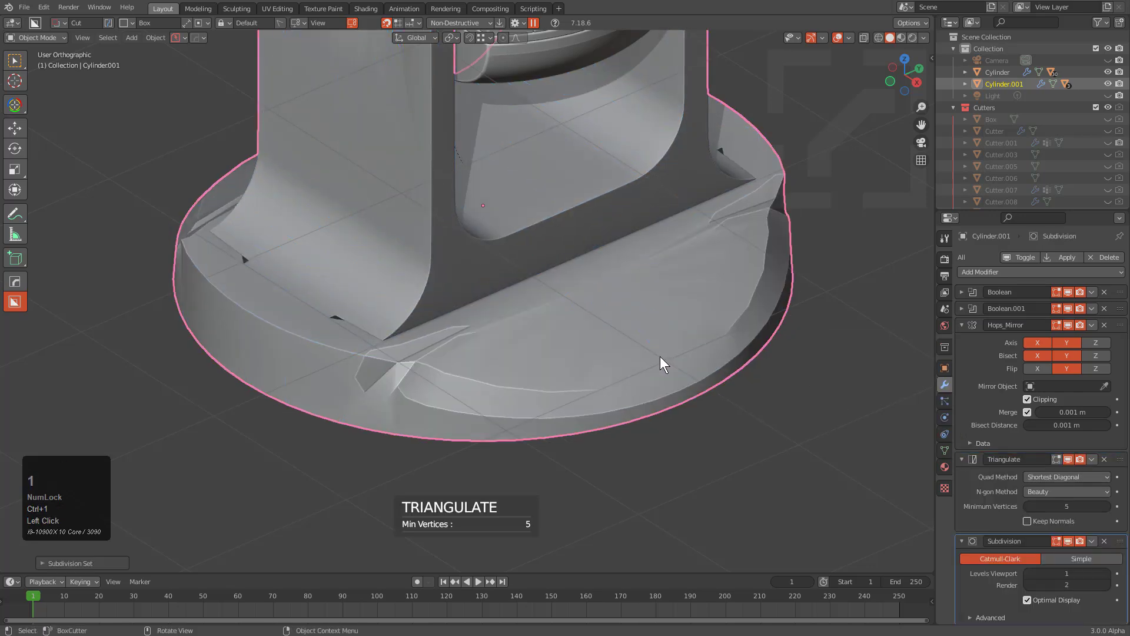
scroll(613, 328, "down", 3)
middle_click_drag(614, 328, 562, 378)
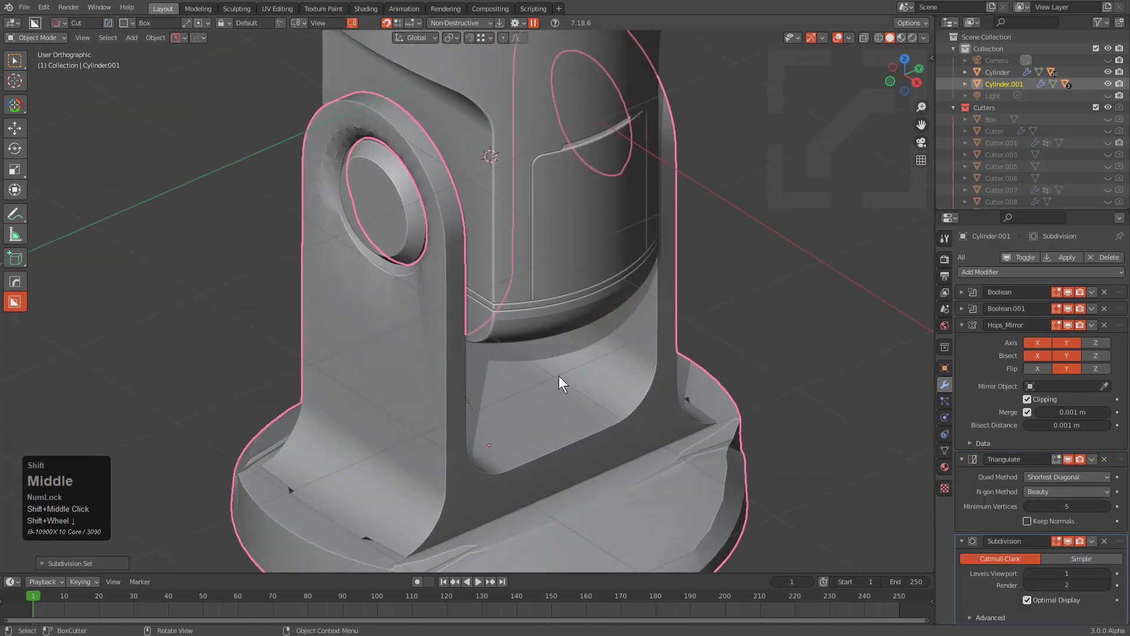
key("ctrl+z")
- Make a clone of the bracket with its modifiers applied and move it along Y clear of the original
scroll(471, 298, "down", 1)
middle_click_drag(475, 315, 495, 197, "shift")
middle_click_drag(556, 240, 535, 310, "shift")
scroll(551, 292, "down", 2)
key("q")
mouse_move(535, 309)
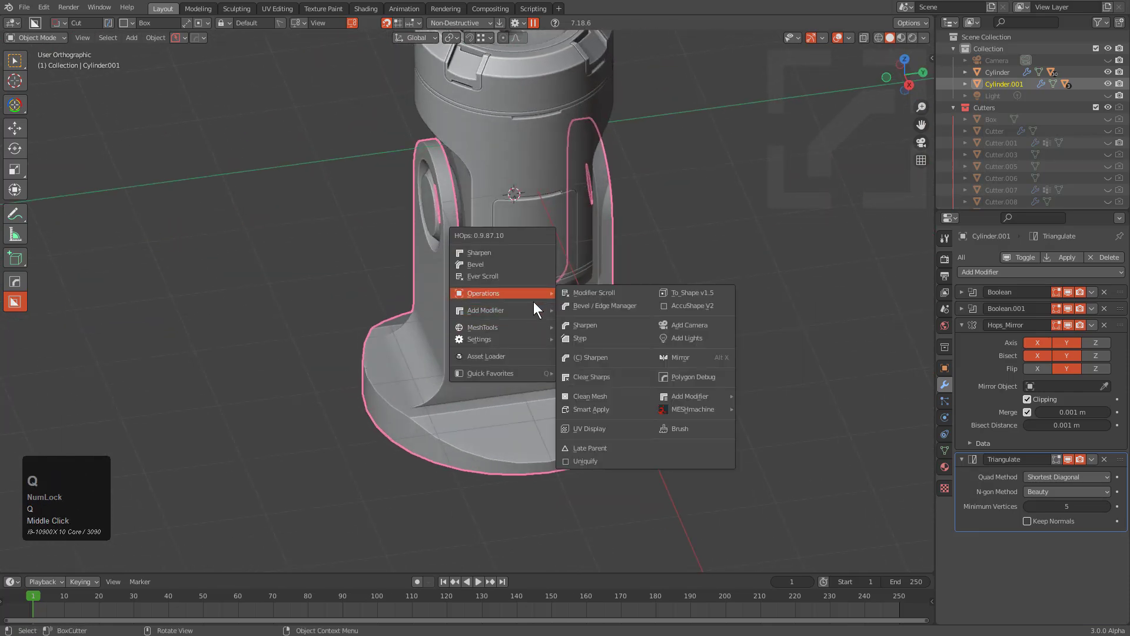
mouse_move(515, 329)
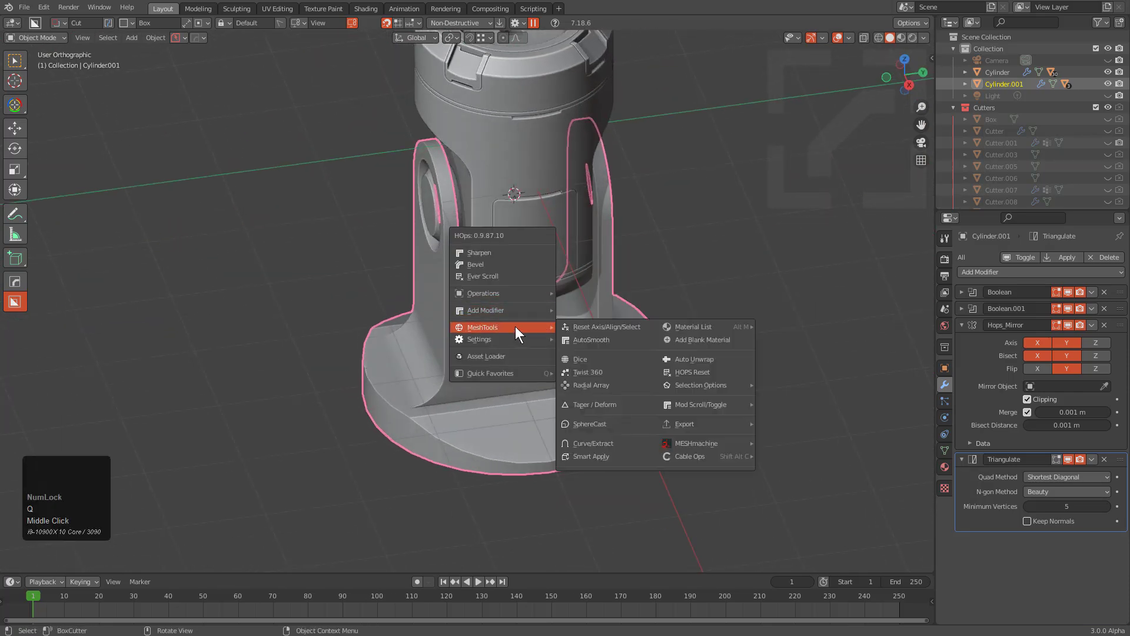
left_click(621, 455, "shift")
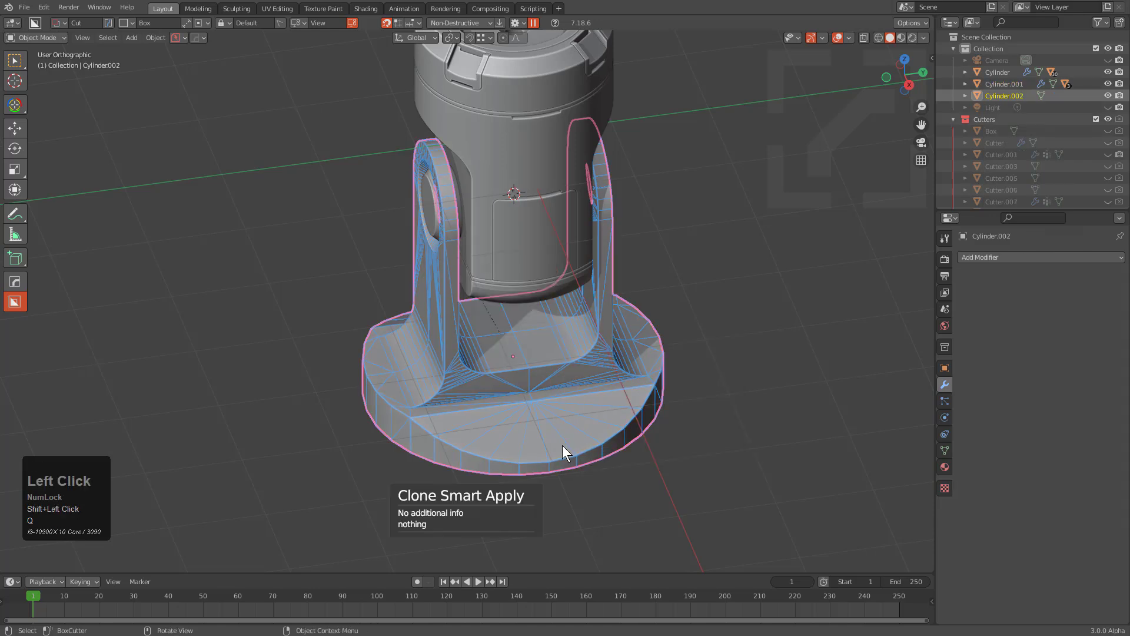
key("g")
key("y")
left_click(255, 407)
- Sharpen the cloned bracket with sharpness 45° and auto smooth 20°
middle_click_drag(262, 401, 578, 309, "shift")
middle_click_drag(529, 340, 619, 328)
scroll(565, 321, "up", 2)
key("Tab")
key("Tab")
key("q")
left_click(587, 238)
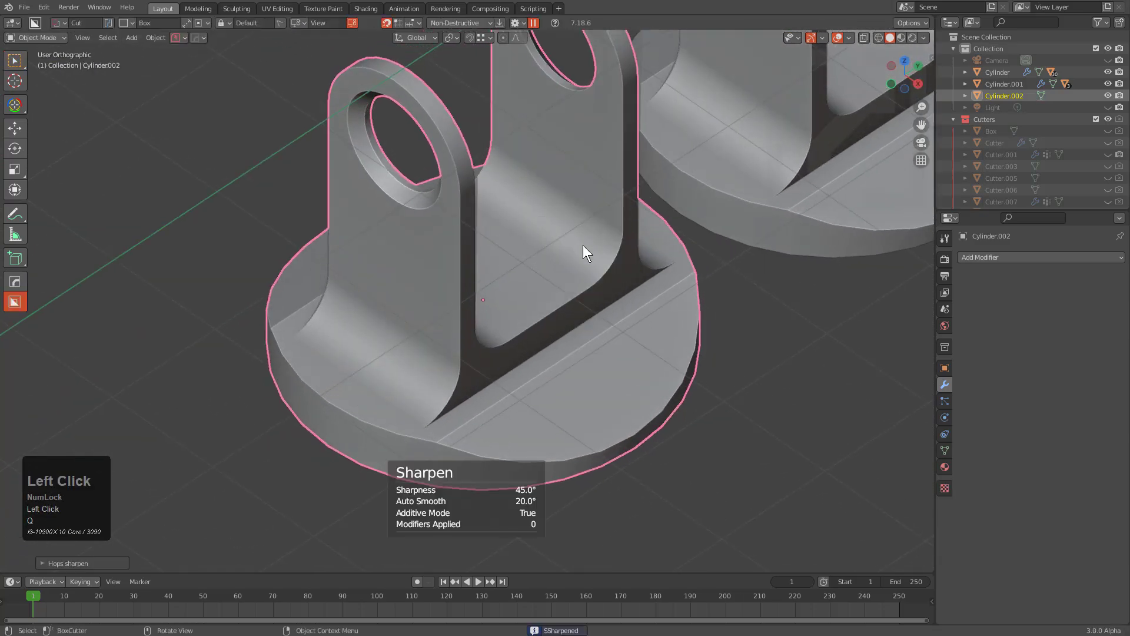
- Mark the crease edges across the clone's round base beside the arms as sharp and sharpen the mesh again
key("Tab")
key("2")
left_click(607, 341)
scroll(607, 341, "up", 4)
middle_click_drag(606, 341, 689, 273)
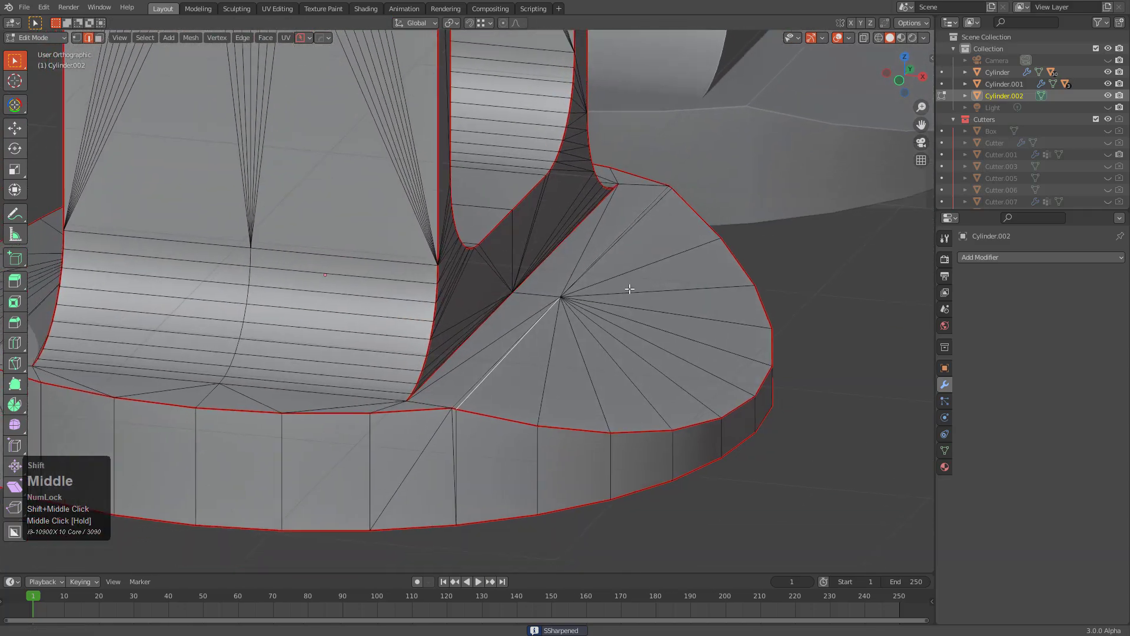
scroll(683, 290, "up", 4)
key("q")
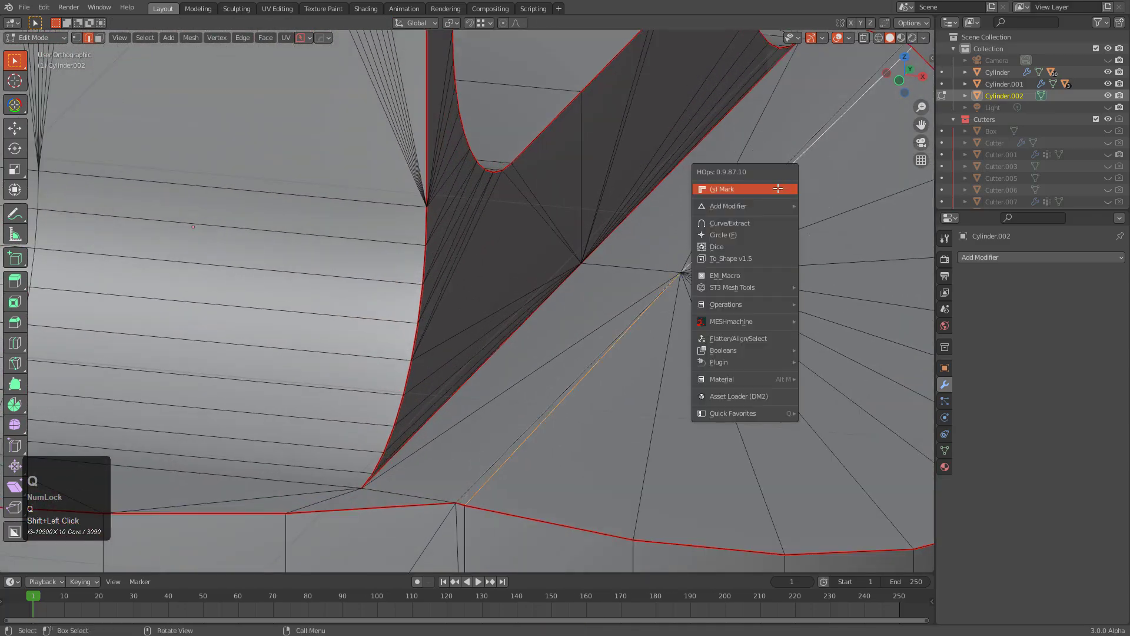
left_click(777, 189)
key("Tab")
scroll(765, 194, "down", 3)
middle_click_drag(691, 259, 660, 282)
key("q")
left_click(661, 284)
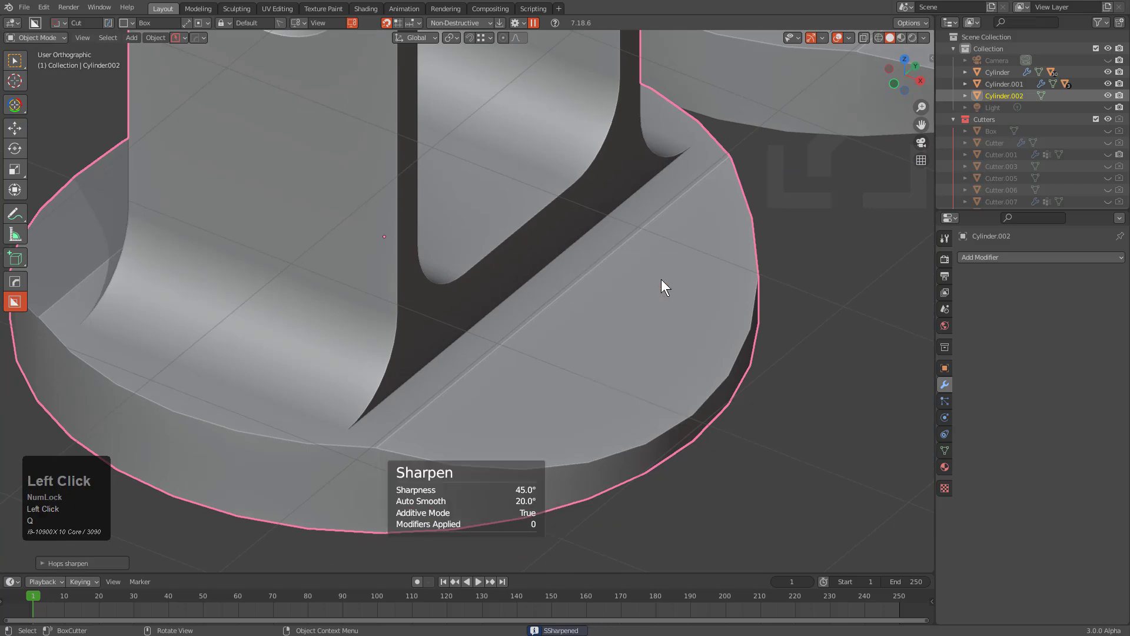
- Mirror the cloned bracket across its X axis with bisect
scroll(636, 276, "down", 3)
key("alt+x")
left_click(503, 298)
key("Tab")
middle_click_drag(520, 312, 530, 290)
- Add a level 1 Subdivision modifier to the cloned bracket and sharpen it
key("Tab")
key("ctrl+1")
scroll(539, 287, "up", 2)
key("q")
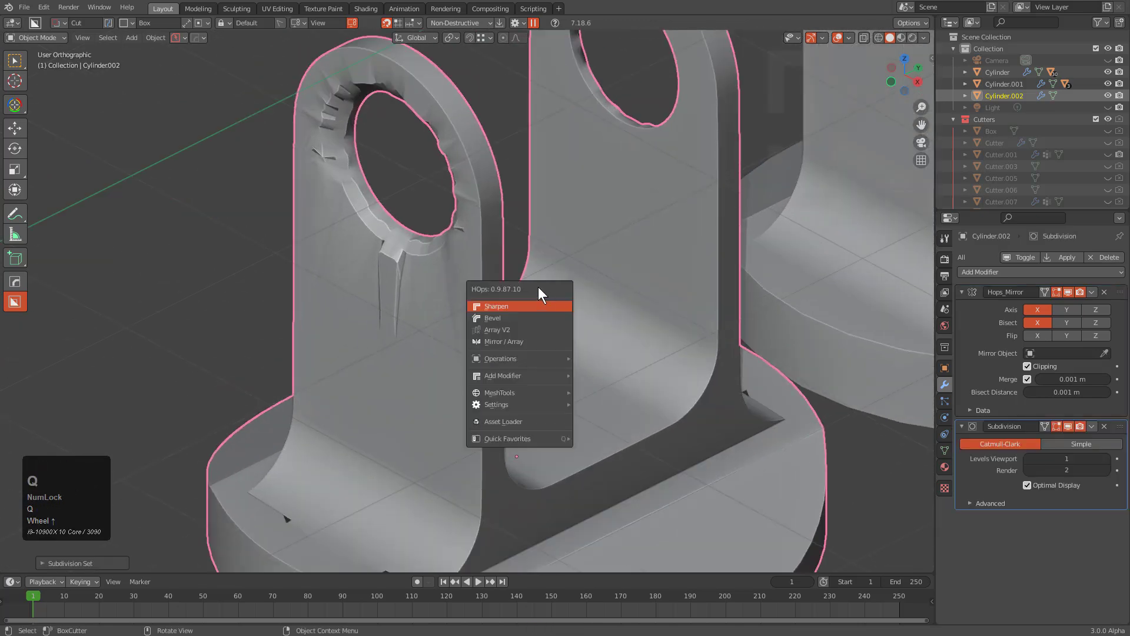
left_click(514, 306)
- Select the face loop around the arm's pin hole and mark its edges as sharp
key("Tab")
scroll(439, 282, "up", 2)
key("3")
left_click(350, 265, "alt")
key("shift+2")
key("q")
left_click(454, 270)
key("q")
left_click(454, 270)
key("Tab")
scroll(454, 269, "down", 2)
middle_click_drag(454, 269, 570, 274)
scroll(647, 354, "down", 3)
- Mirror the cloned bracket across its Y axis as well, with bisect and flip on Y
key("alt+x")
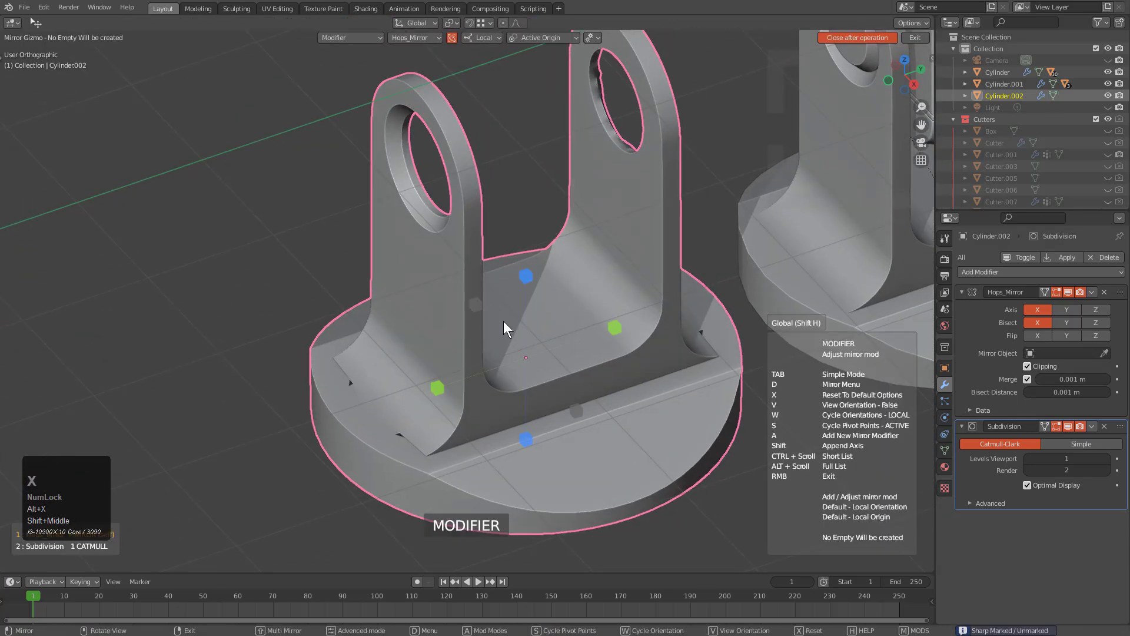
left_click(447, 376)
scroll(470, 353, "up", 4)
- Mark the two edges where the arm's outer curve meets the base as sharp
key("Tab")
middle_click_drag(551, 298, 501, 368, "shift")
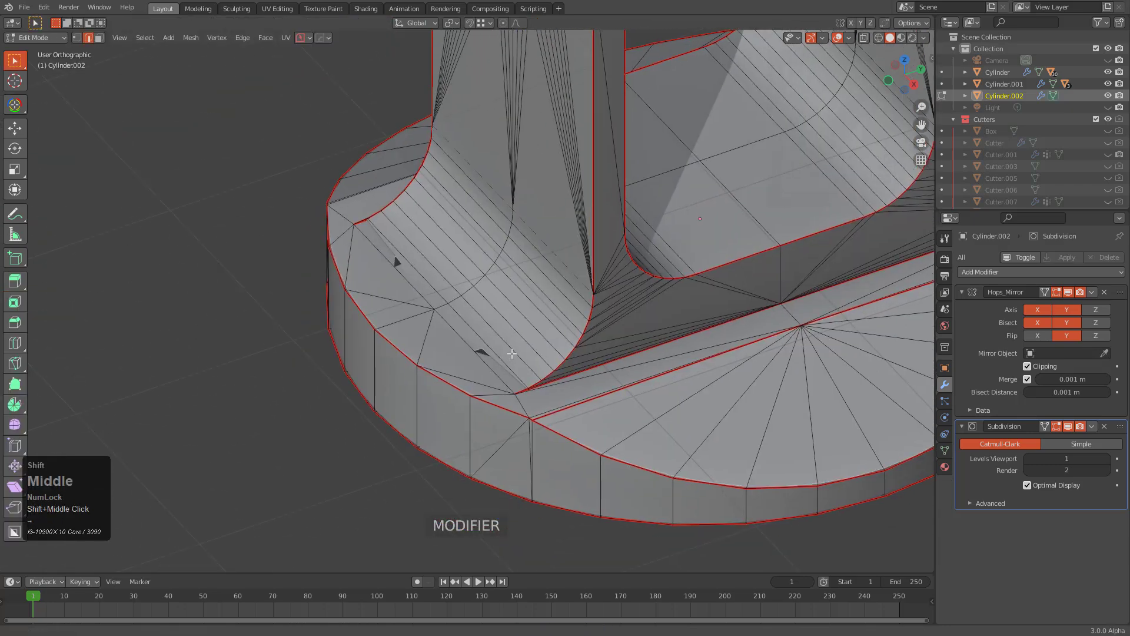
scroll(501, 367, "up", 3)
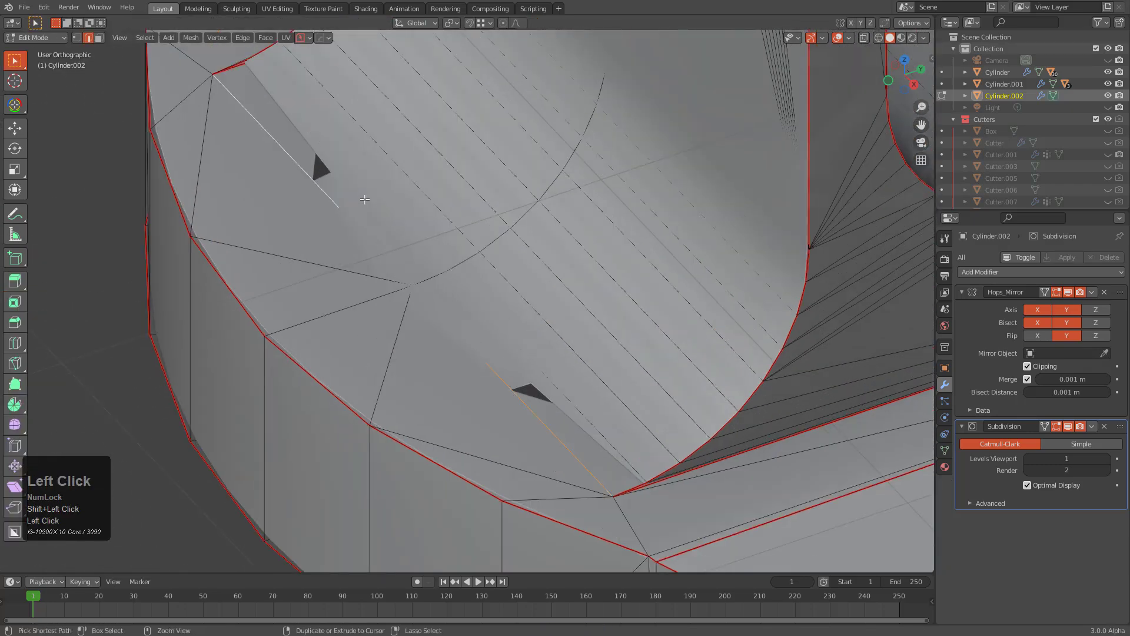
scroll(316, 221, "down", 3)
key("Tab")
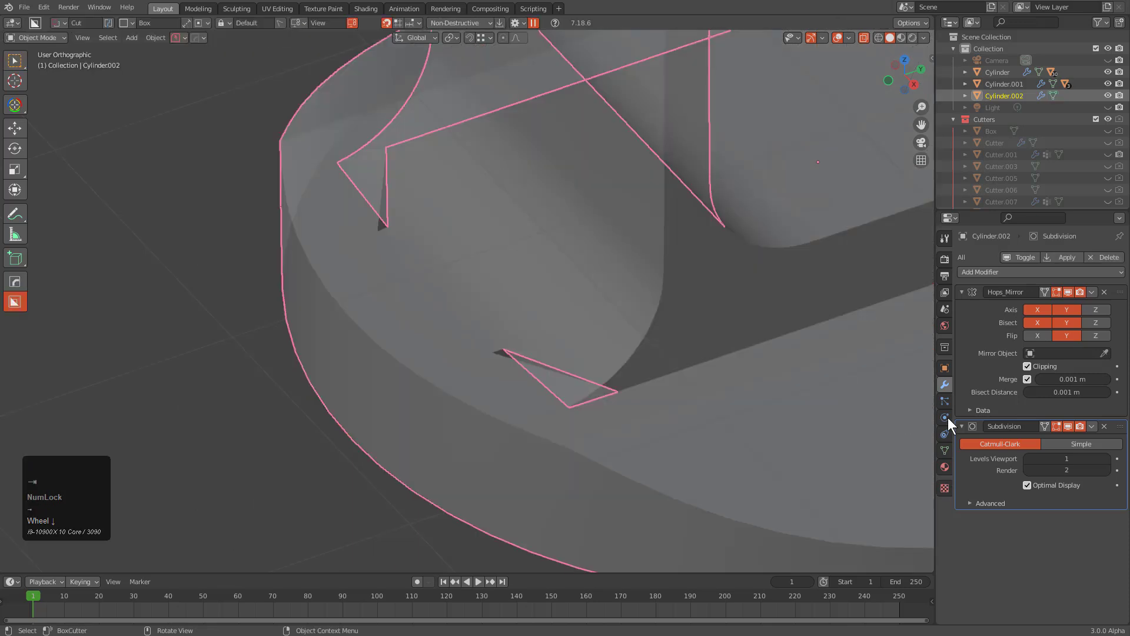
scroll(518, 327, "up", 3)
key("Tab")
key("alt+z")
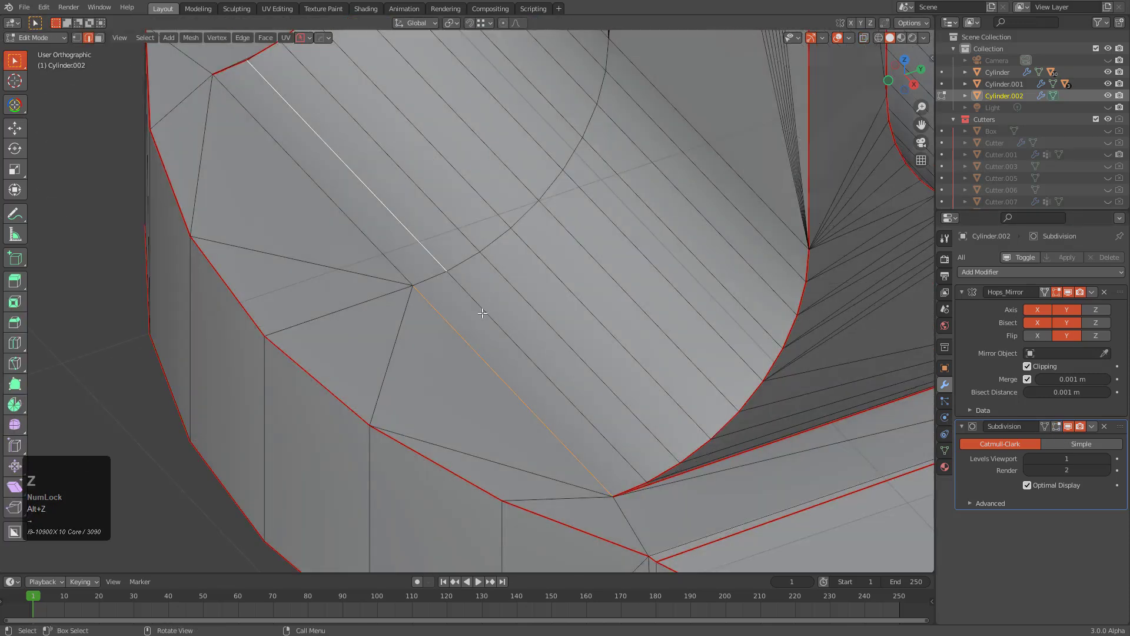
key("q")
left_click(374, 223)
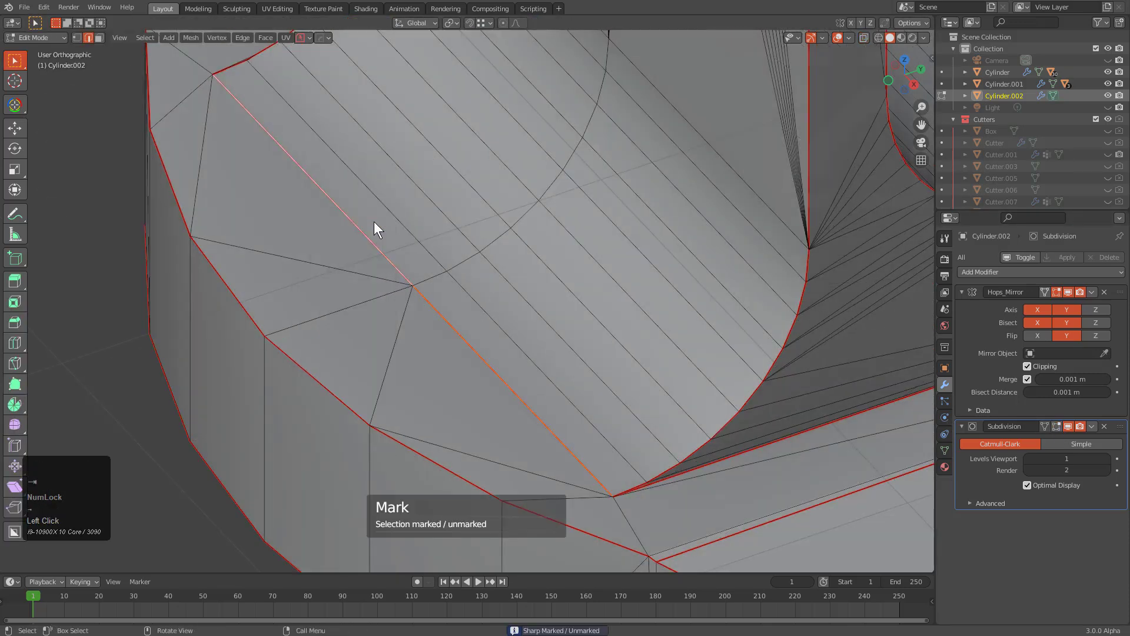
key("Tab")
scroll(587, 352, "down", 4)
middle_click_drag(587, 352, 565, 352)
scroll(564, 352, "down", 3)
middle_click_drag(448, 347, 492, 301)
- Merge the two nearly coincident vertices on the base rim at the end of the sharp crease
key("Tab")
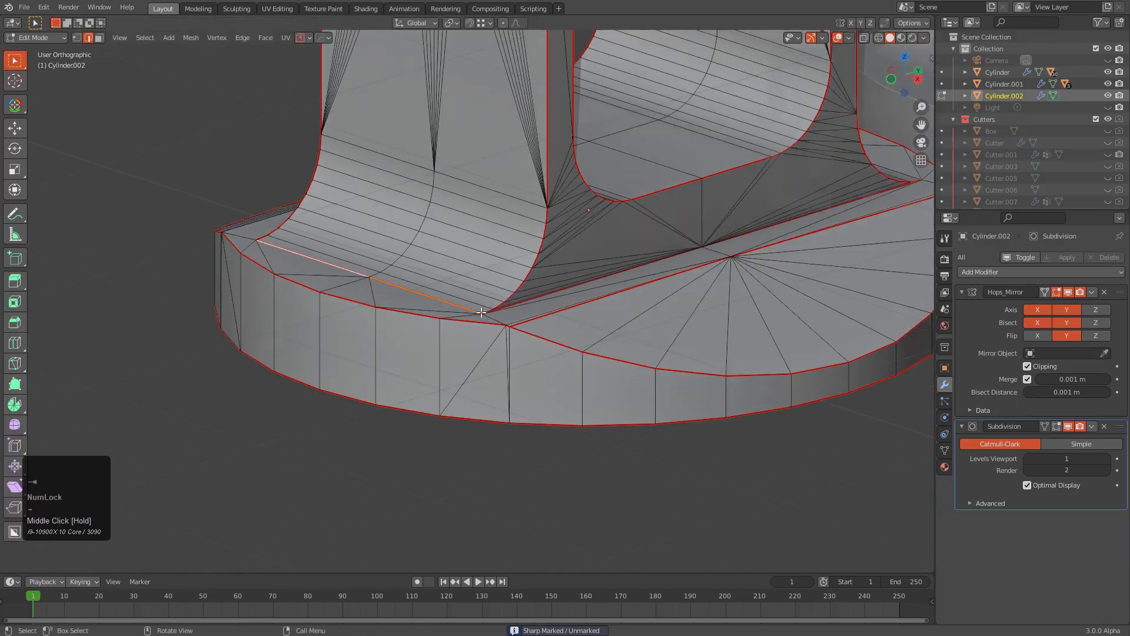
scroll(529, 353, "up", 3)
scroll(532, 368, "up", 3)
middle_click_drag(532, 368, 513, 435)
key("1")
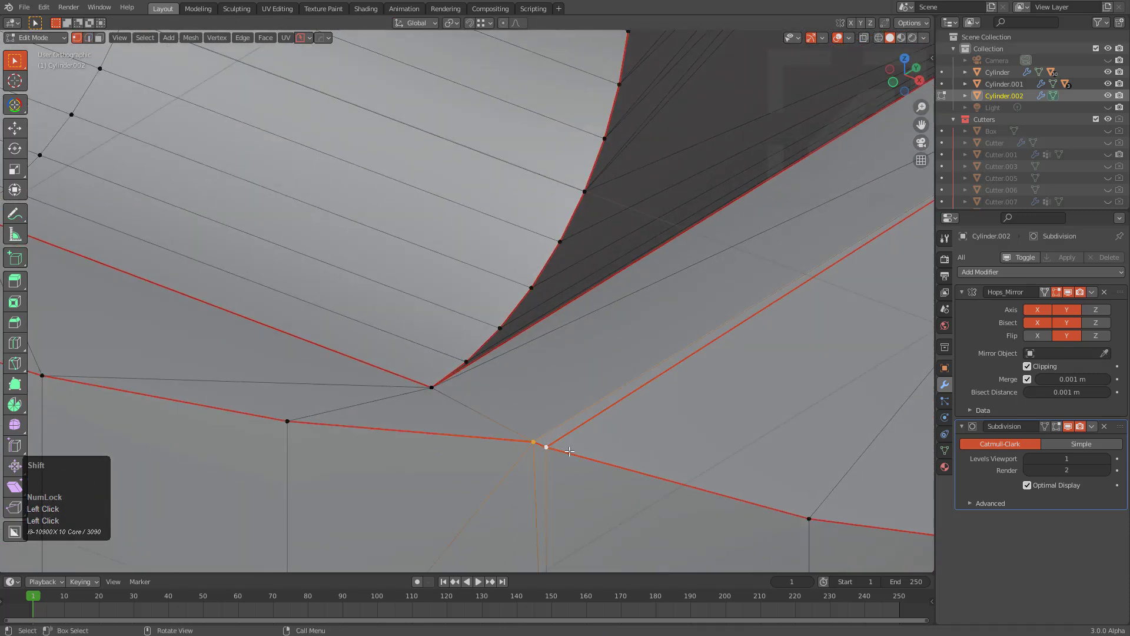
scroll(557, 448, "down", 1)
key("m")
left_click(507, 419)
- Dissolve the surplus triangulation edges around the base rim near the foot of the arm
scroll(507, 419, "down", 4)
key("2")
left_click(454, 401)
key("ctrl+x")
middle_click_drag(455, 401, 576, 389)
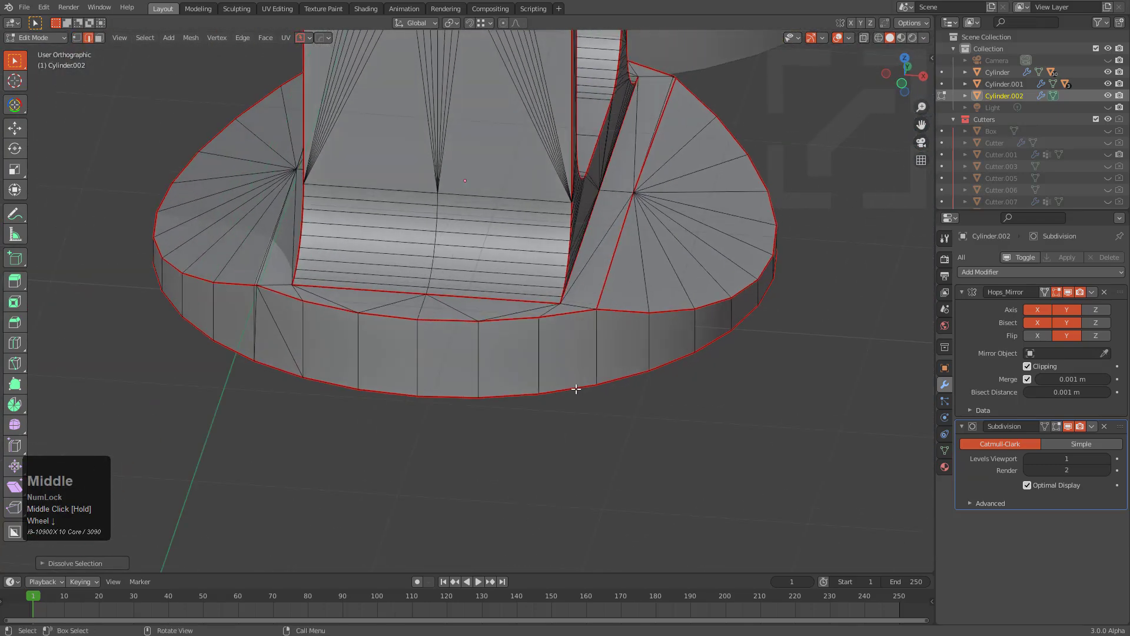
scroll(536, 303, "up", 2)
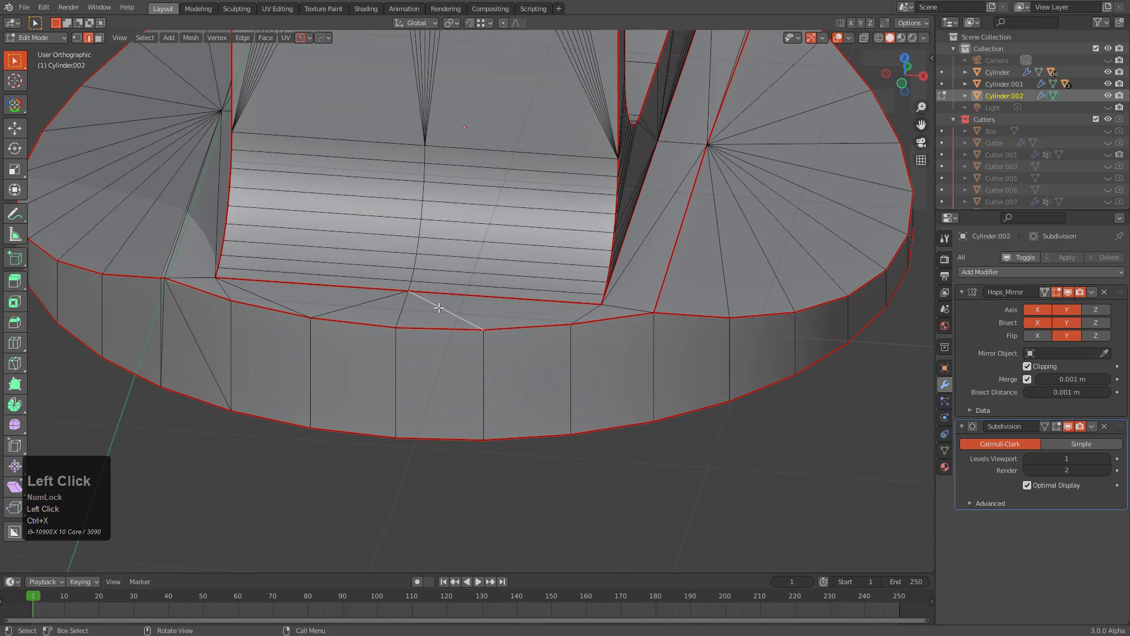
scroll(266, 303, "down", 3)
middle_click_drag(266, 302, 413, 323)
key("alt+x")
right_click(515, 255)
key("Tab")
- Toggle the wireframe display on and off to inspect the subdivided clone's mesh
scroll(524, 259, "down", 2)
scroll(491, 319, "down", 2)
middle_click_drag(490, 319, 581, 289)
key("alt+v")
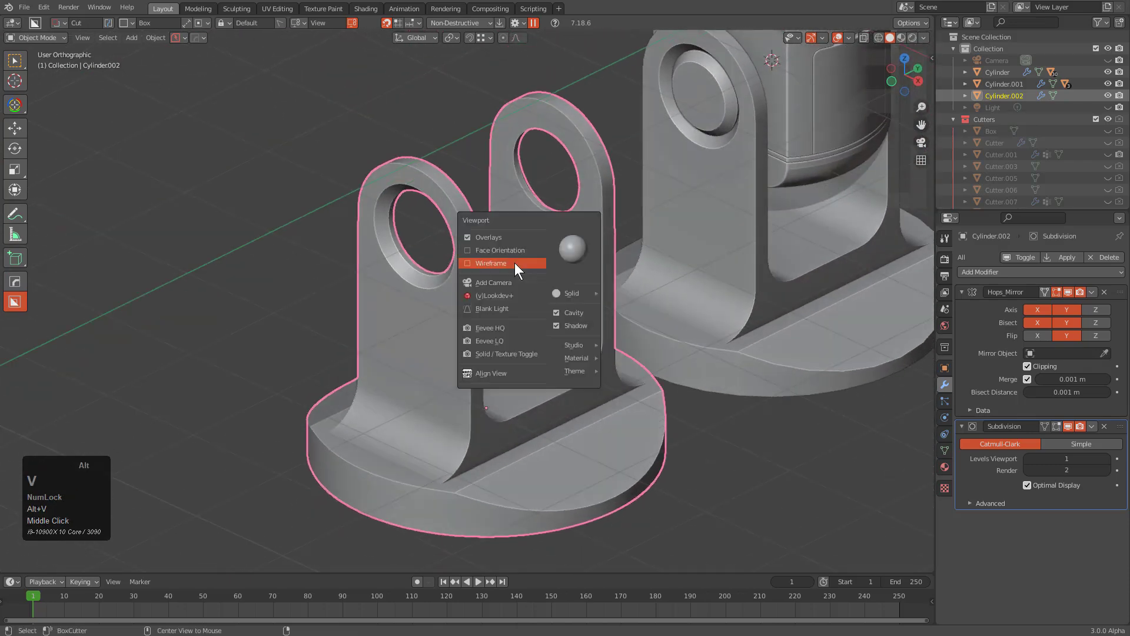
mouse_move(481, 262)
left_mouse_down()
mouse_move(488, 253)
mouse_move(493, 263)
left_mouse_up()
key("alt+v")
left_click(495, 290)
middle_click_drag(641, 310, 333, 404, "shift")
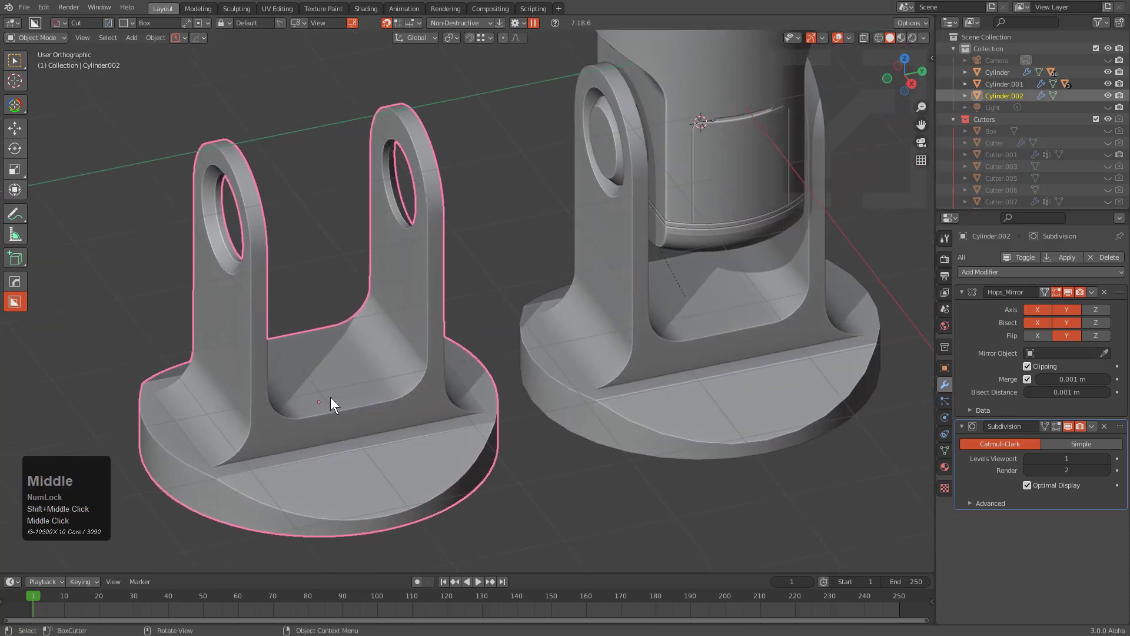
- Snap the 3D cursor to the original bracket and hide that bracket
left_click(677, 404)
key("shift+s")
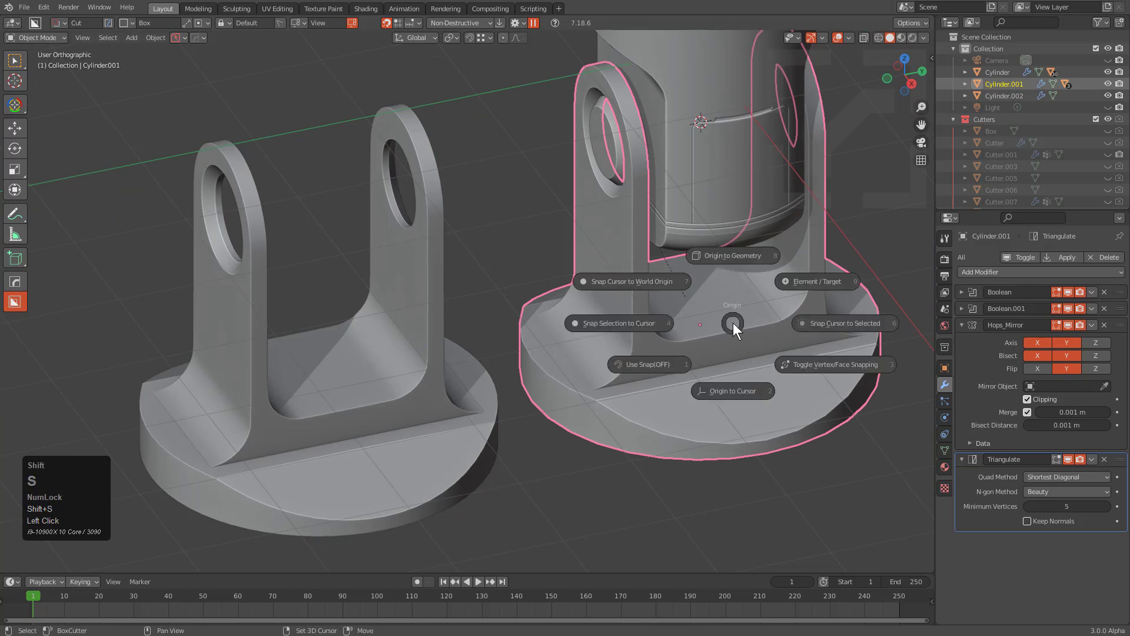
left_click(832, 327)
key("h")
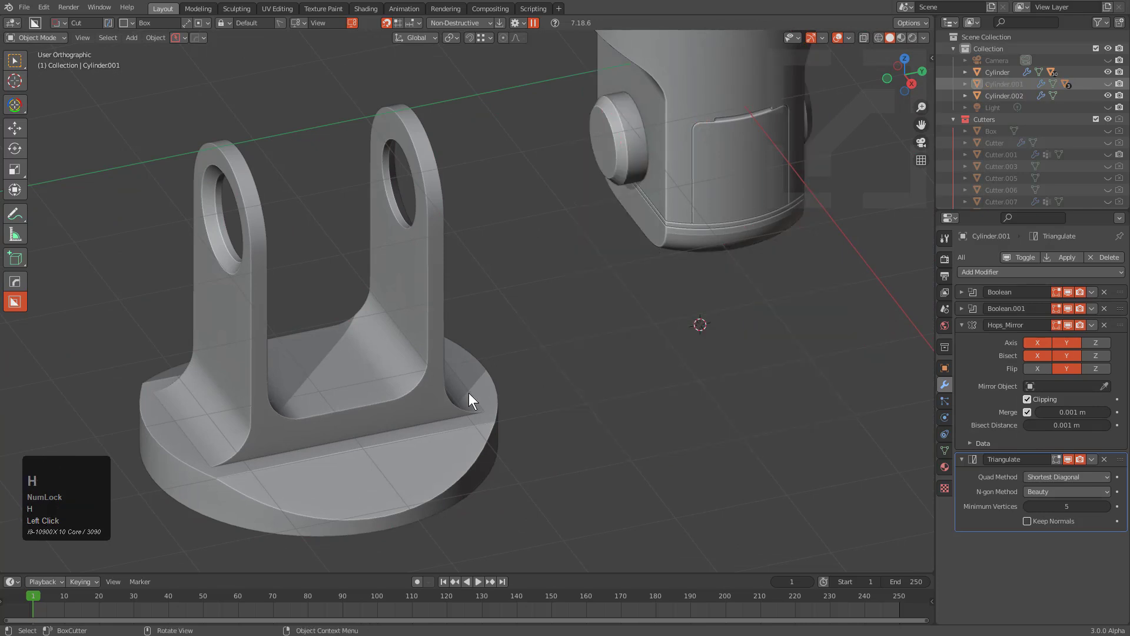
- Snap the cleaned bracket clone to the 3D cursor beneath the main cylinder
left_click(452, 397)
key("shift+s")
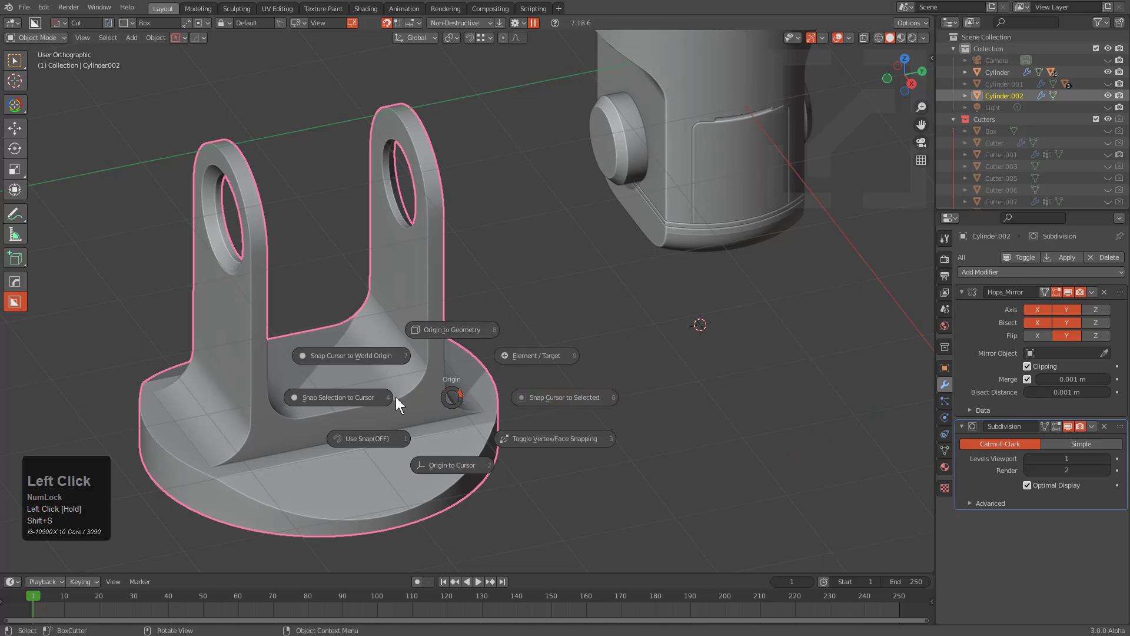
left_click(369, 396)
middle_click_drag(594, 315, 351, 446)
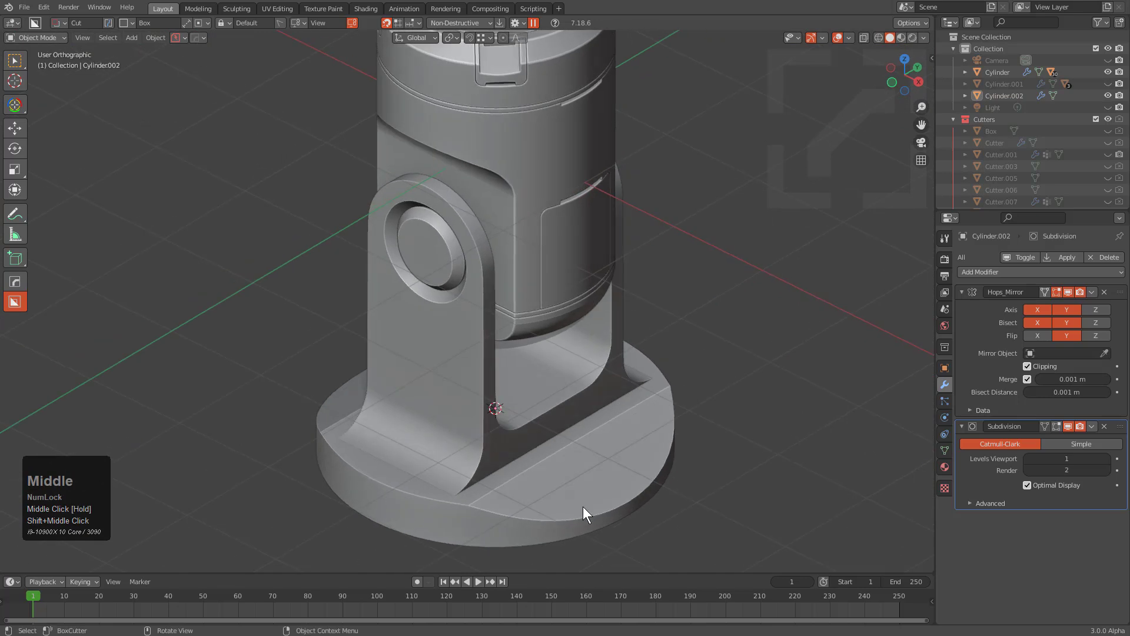
- Add a 3-segment bevel about 0.013 m wide to the new bracket, with profile 0.50 and autosmooth 60°
scroll(603, 371, "up", 8)
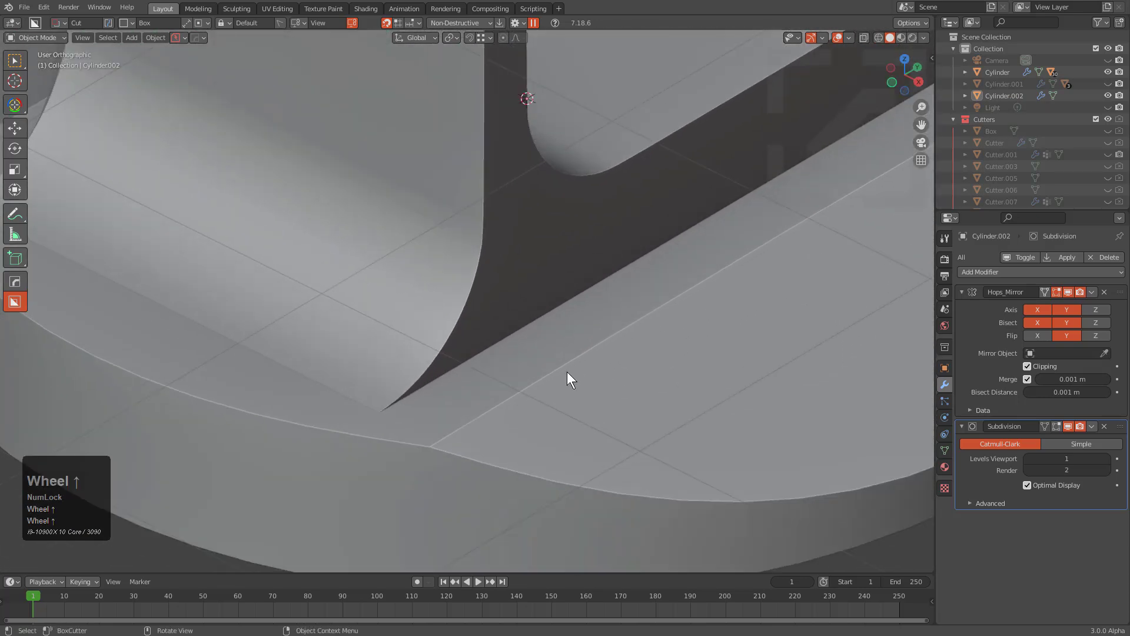
left_click(717, 359)
key("q")
left_click(688, 365)
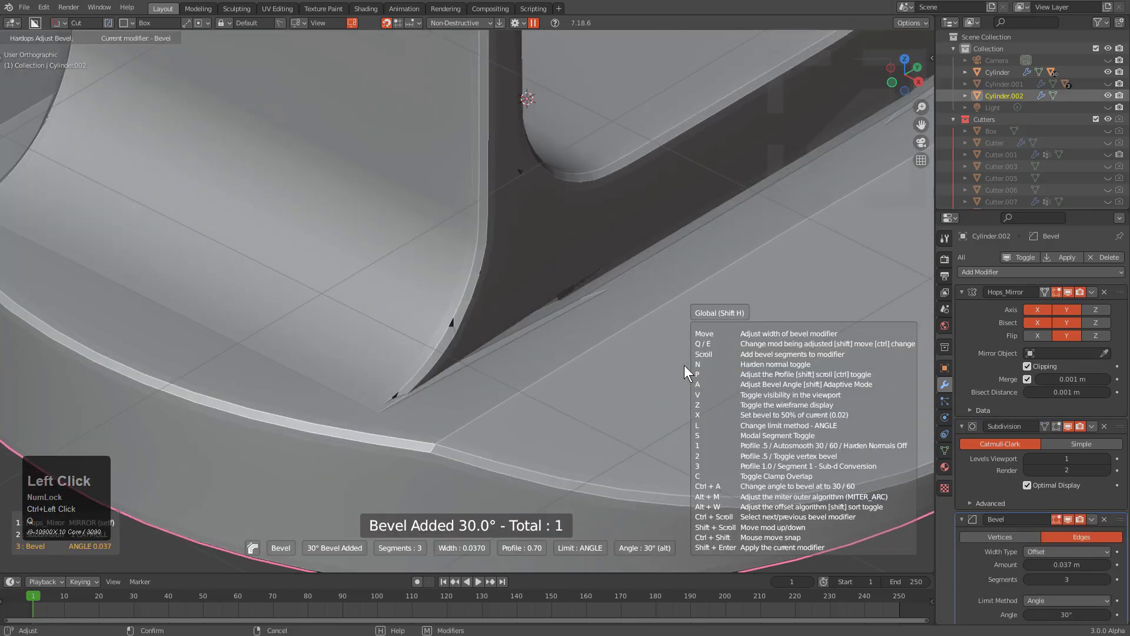
key("1")
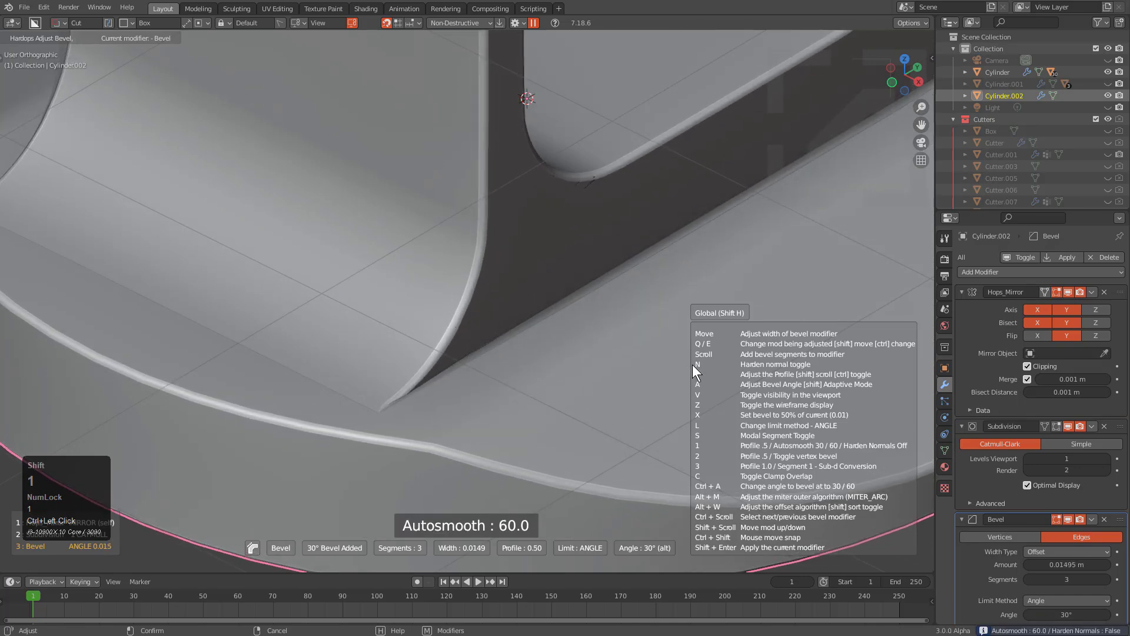
left_click(695, 365)
scroll(666, 330, "down", 2)
middle_click_drag(666, 330, 661, 285, "shift")
scroll(549, 350, "down", 2)
- Set the bracket bevel's angle limit to 21°
scroll(597, 337, "up", 3)
scroll(660, 285, "up", 2)
key("q")
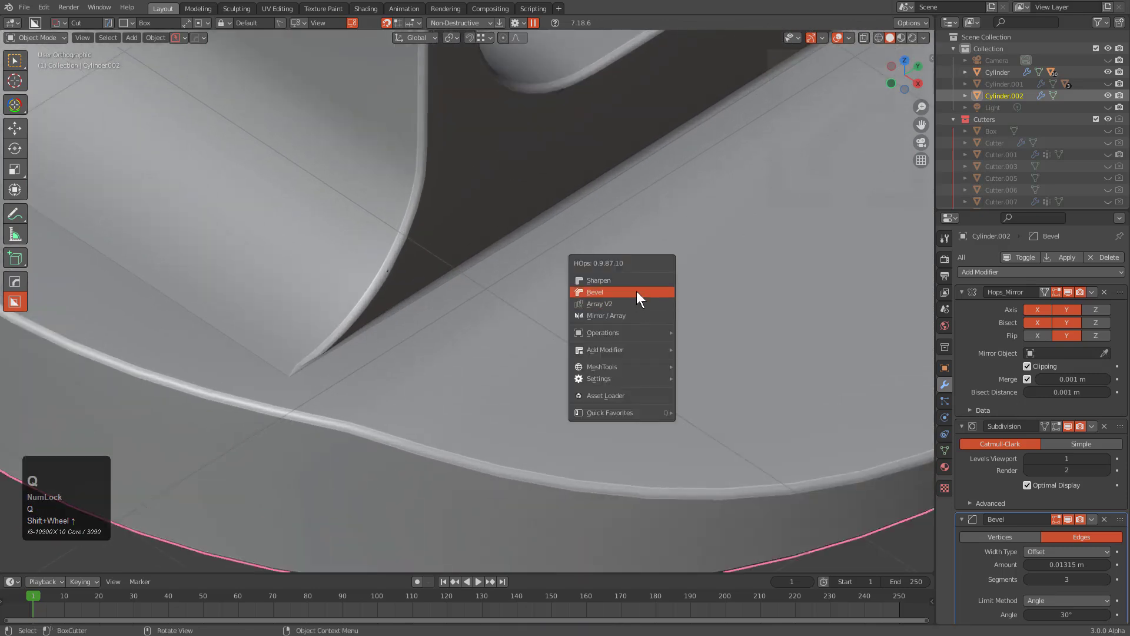
left_click(637, 291, "alt")
left_click(637, 291)
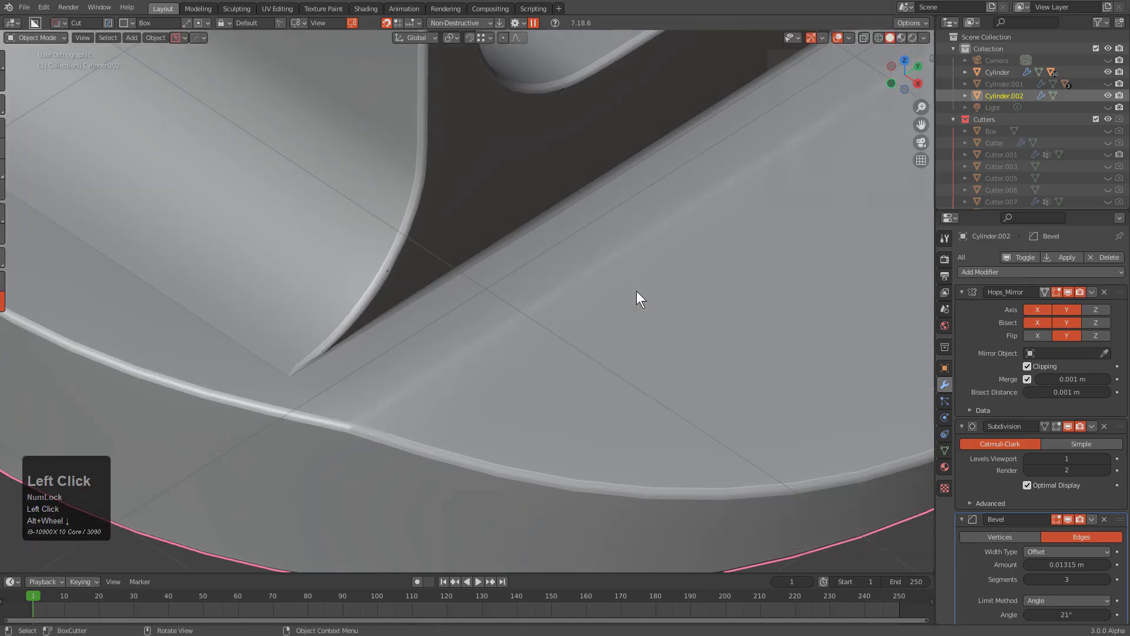
- Add a Planar Decimate modifier to the new bracket to clean up the shading artefacts along its bevelled opening
scroll(432, 382, "down", 4)
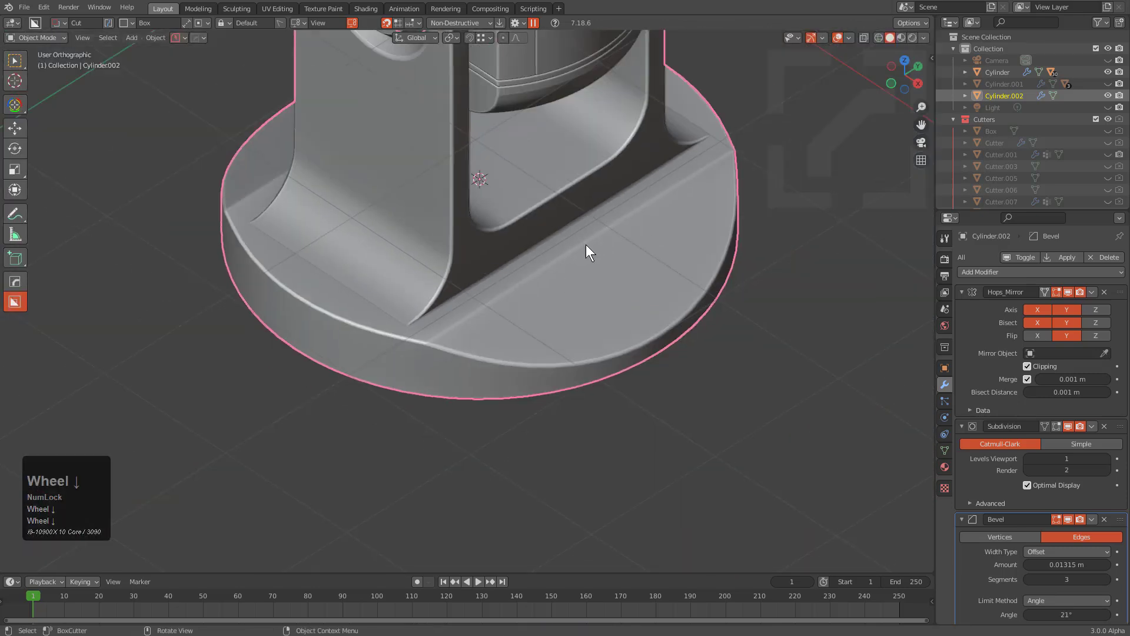
middle_click_drag(566, 279, 582, 311, "shift")
middle_click_drag(521, 285, 511, 323)
scroll(626, 306, "up", 2)
scroll(510, 323, "up", 4)
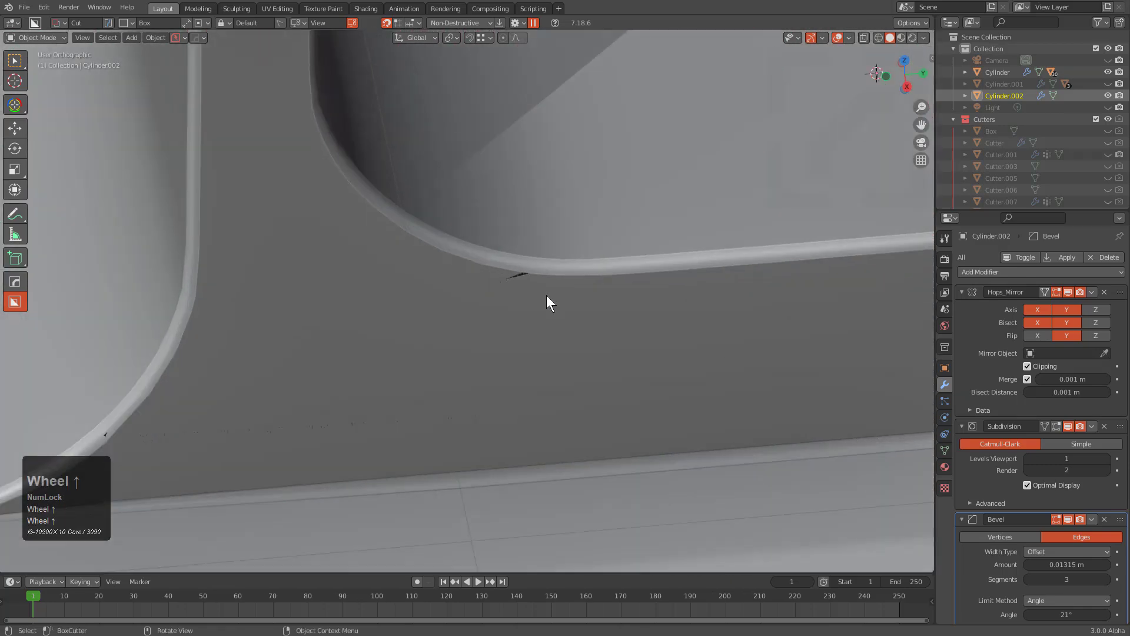
key("q")
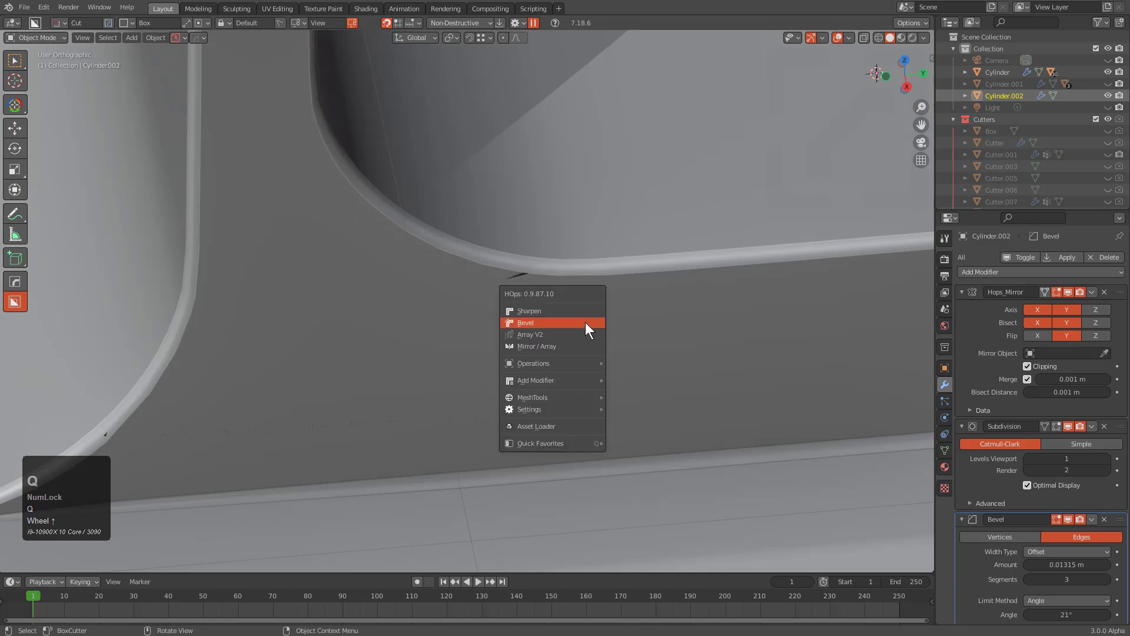
left_click(549, 380)
left_click(736, 432)
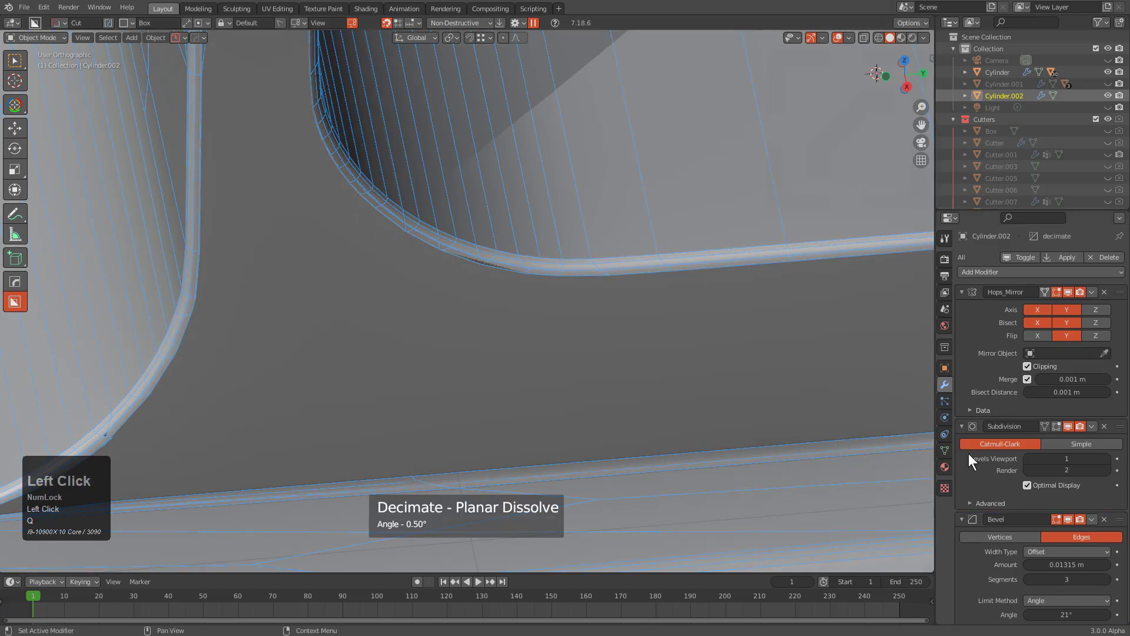
- Move the bracket's Decimate modifier above the Bevel in the modifier stack
scroll(1061, 548, "down", 5)
left_click_drag(1118, 491, 1090, 312)
scroll(712, 353, "down", 5)
middle_click_drag(643, 294, 621, 391)
scroll(629, 318, "down", 2)
middle_click_drag(579, 359, 609, 347)
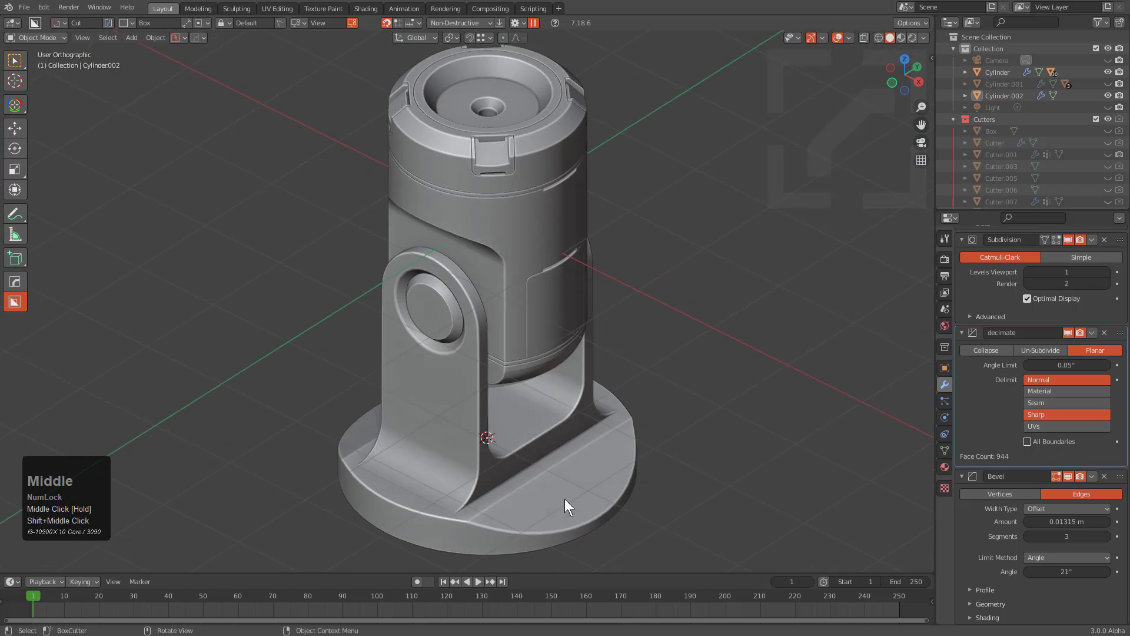
- Dissolve the centre vertex on the underside of the bracket's base in Edit Mode
left_click(581, 512)
key("Tab")
middle_click_drag(580, 512, 588, 342)
scroll(597, 340, "up", 2)
scroll(597, 341, "up", 1)
key("1")
left_click(529, 401)
key("ctrl+x")
middle_click_drag(592, 384, 586, 382)
- Extract the base's underside face as a separate plate with To_Plate, thickness about 0.12 and offset -1
key("3")
left_click(685, 345)
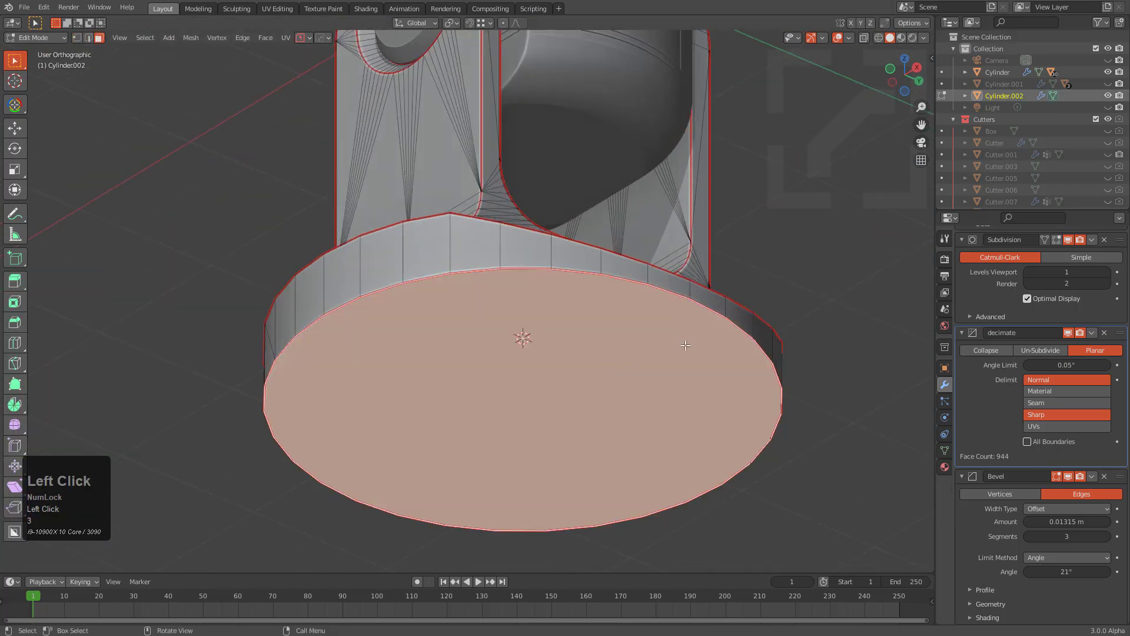
key("shift+q")
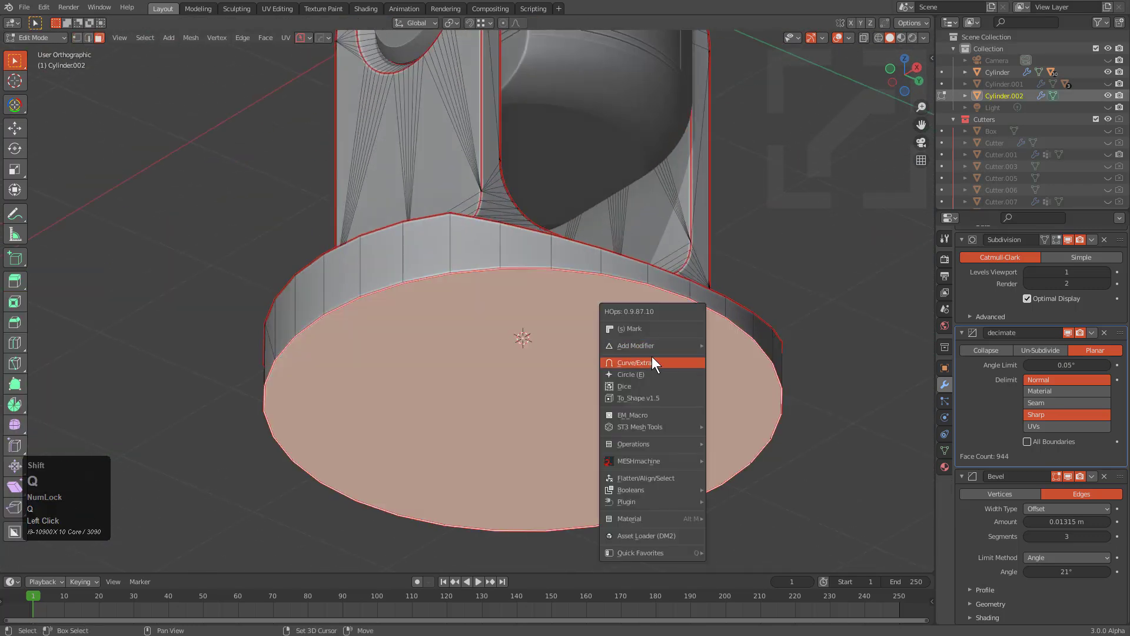
left_click(651, 362)
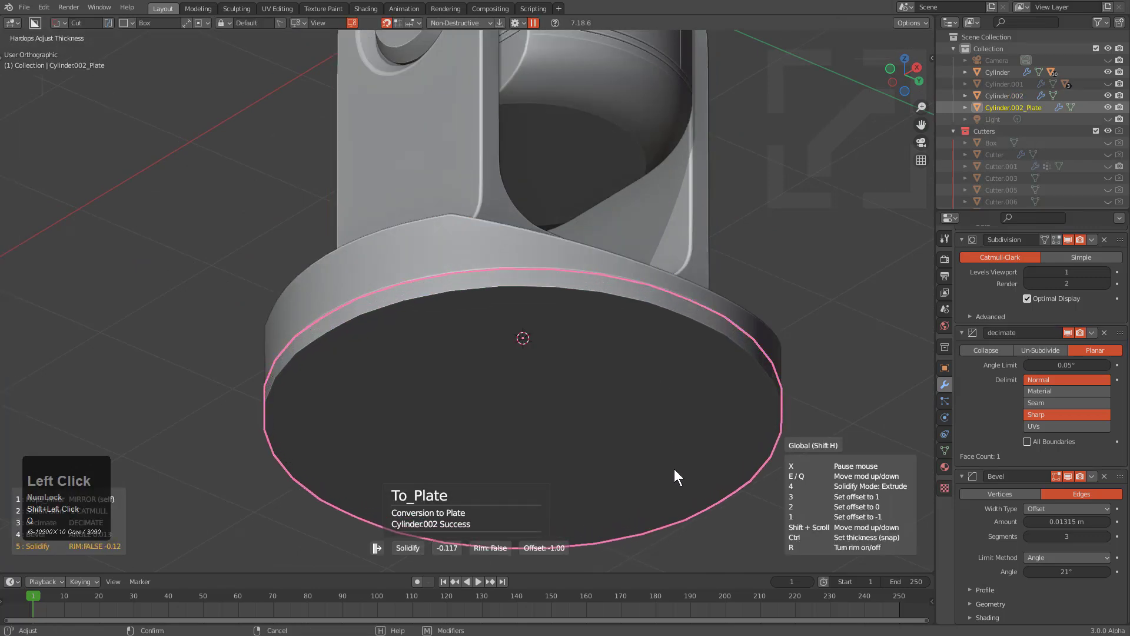
left_click(673, 491)
middle_click_drag(674, 486, 641, 338)
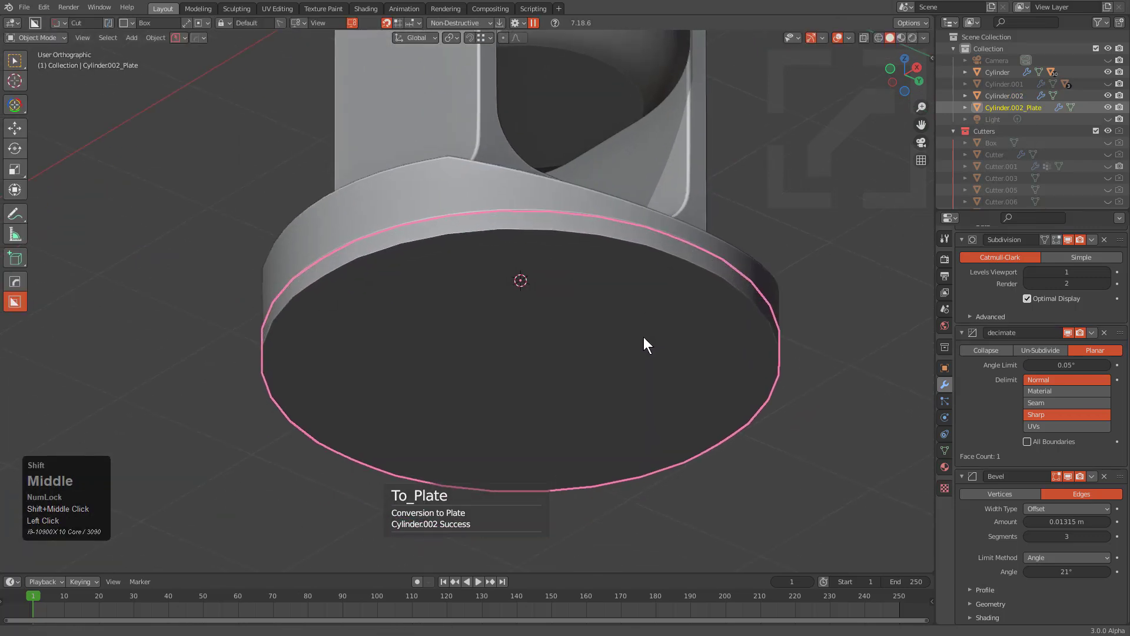
- Bevel the new plate beneath the bracket's base with the HOps Bevel operation
scroll(639, 358, "up", 3)
left_click(584, 393)
key("q")
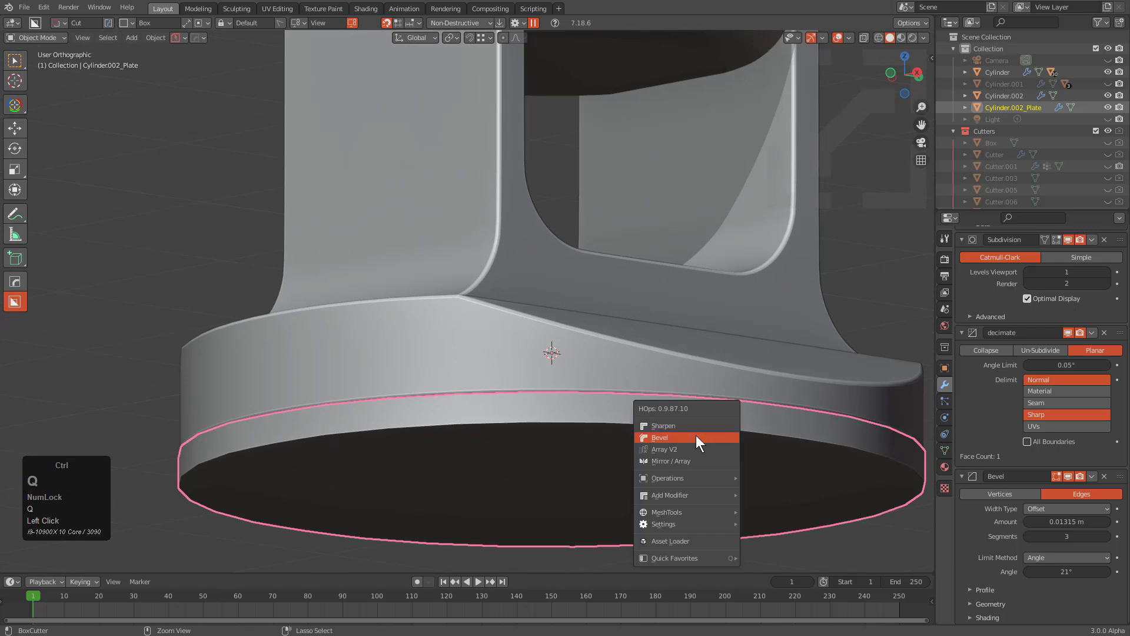
left_click(695, 436)
key("1")
key("1")
left_click(718, 433)
- Save the project with PowerSave under the name lazor_assembly
scroll(658, 381, "down", 3)
middle_click_drag(657, 382, 548, 383)
scroll(506, 365, "down", 1)
middle_click_drag(471, 353, 580, 339)
scroll(552, 356, "down", 2)
middle_click_drag(568, 338, 518, 336)
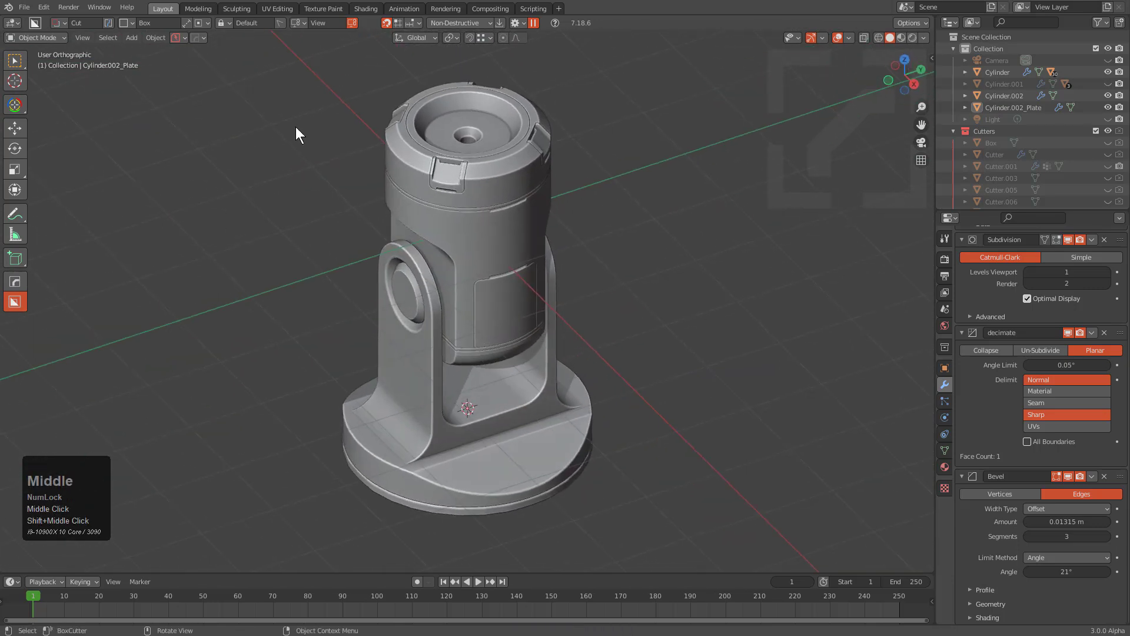
left_click(184, 37)
left_click(171, 93)
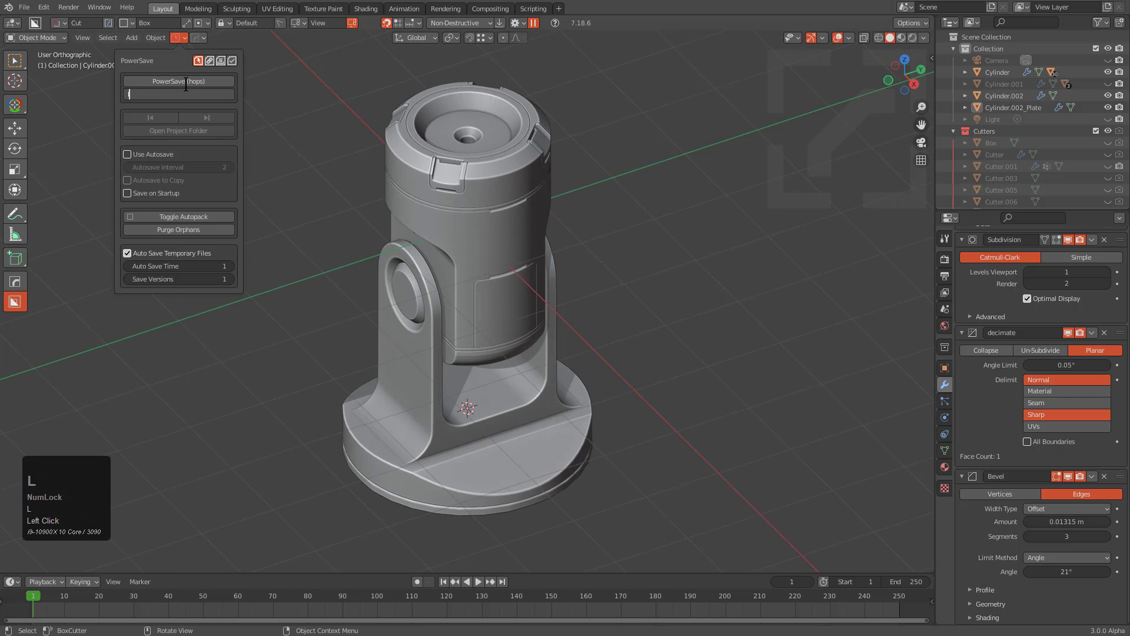
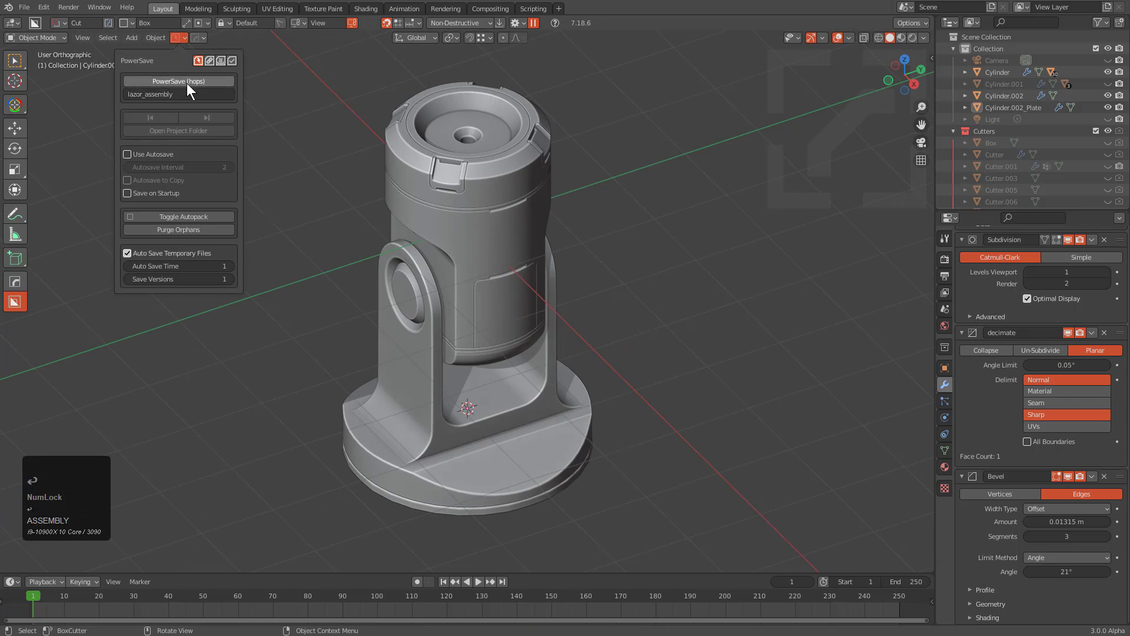
left_click(189, 85)
- Add a blank material to all visible objects of the assembly at once
middle_click_drag(473, 257, 569, 303)
scroll(545, 307, "down", 2)
scroll(568, 303, "up", 2)
key("a")
key("alt+m")
left_click(543, 292)
key("alt+a")
- Give the bracket its own new blank material
middle_click_drag(546, 298, 446, 372)
left_click(446, 372)
key("alt+m")
left_click(609, 339)
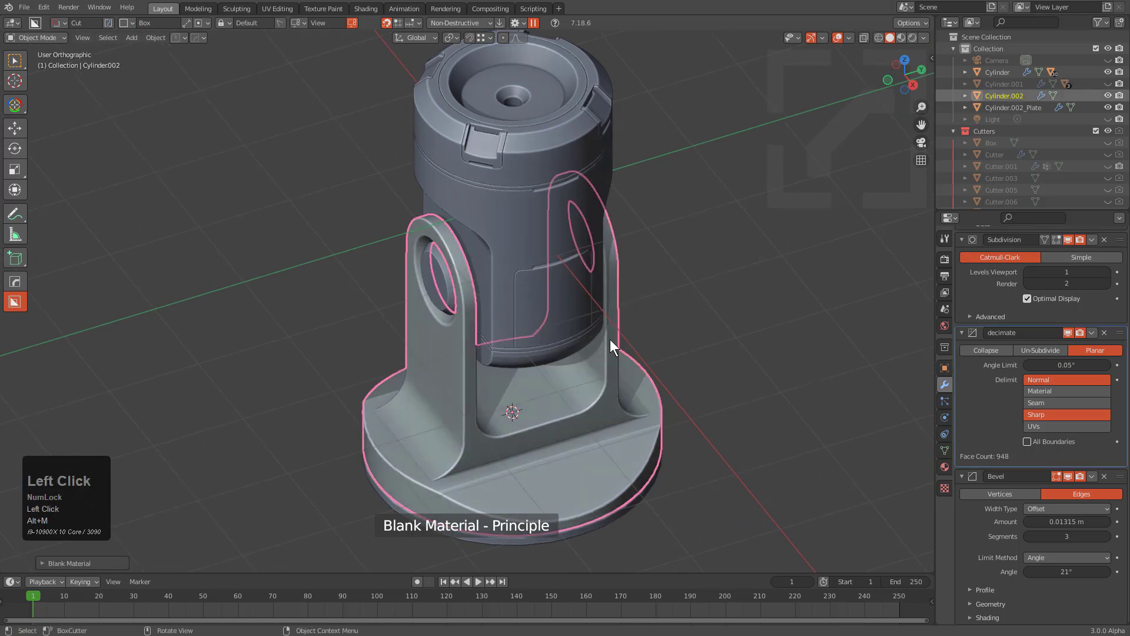
key("alt+a")
- Try a blank material on the cylinder's upper cap ring, and replace it with the bracket's Material.002
middle_click_drag(567, 301, 542, 131)
left_click(542, 132)
key("alt+m")
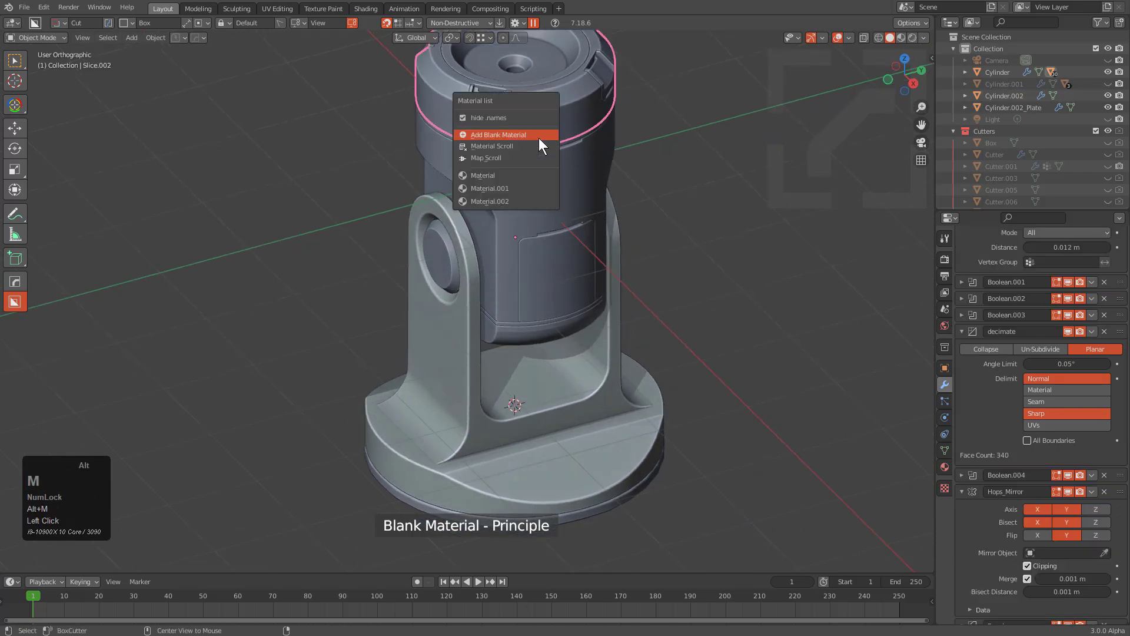
left_click(538, 138)
key("alt+m")
left_click(509, 215)
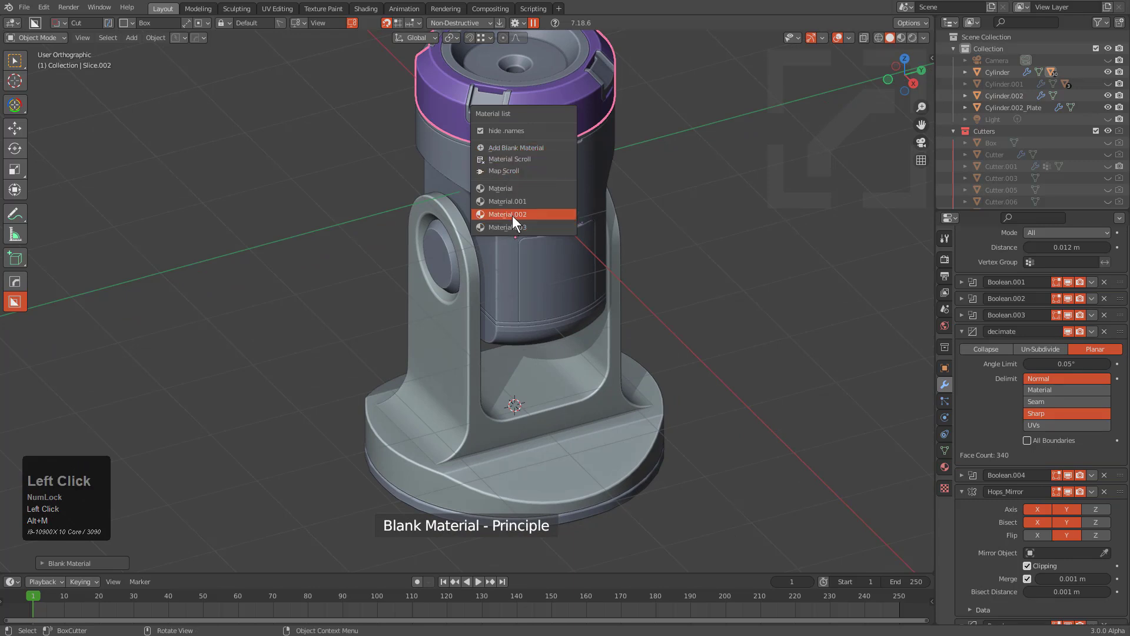
key("alt+a")
- Add a new blank material to the recessed dish on top of the cylinder
middle_click_drag(457, 264, 528, 312, "shift")
scroll(518, 265, "up", 2)
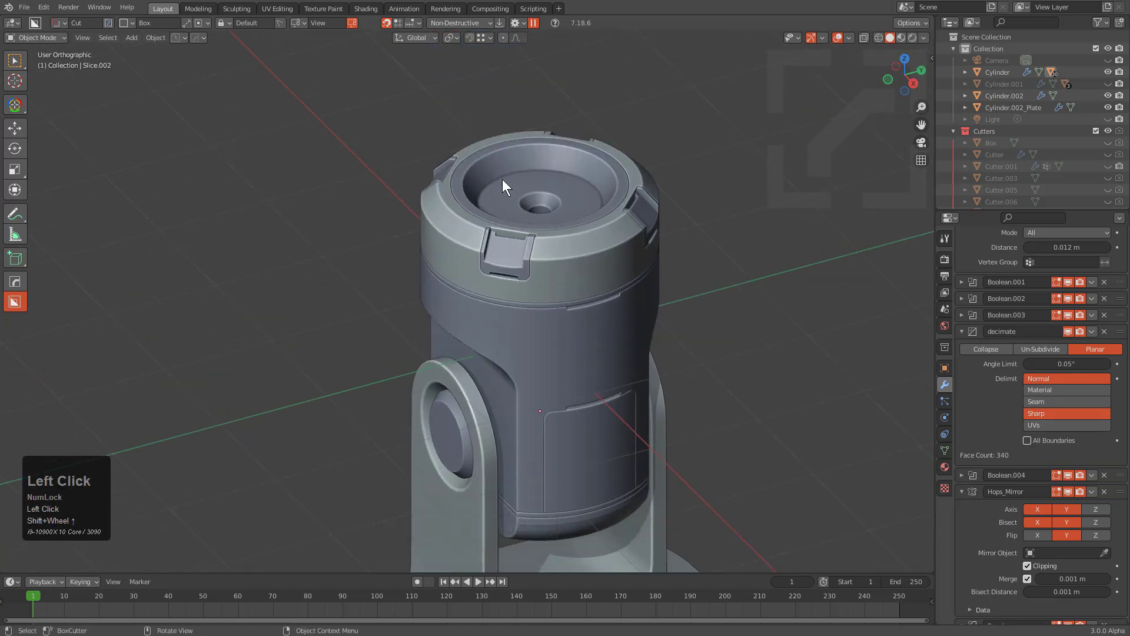
left_click(502, 179)
key("alt+m")
left_click(489, 111)
key("alt+a")
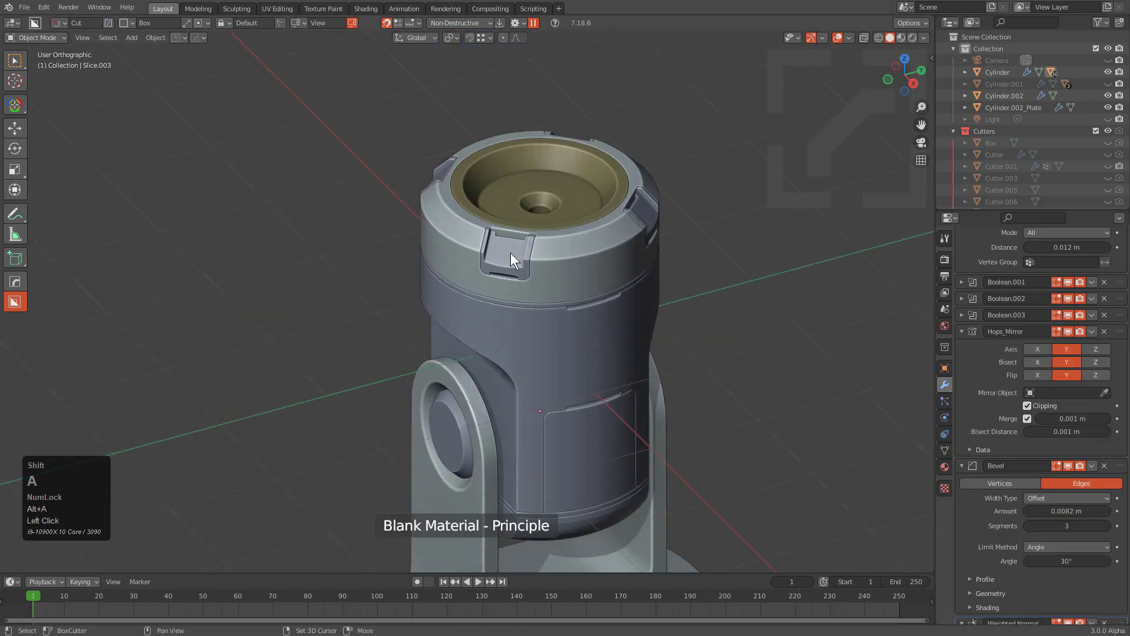
- Add a new blank material to the latch inserts around the cap ring
left_click(510, 252)
key("alt+m")
left_click(521, 253)
key("alt+a")
- Assign Material.004 to the round pivot pin in the bracket arm
middle_click_drag(566, 289, 636, 382)
left_click(603, 371)
key("alt+m")
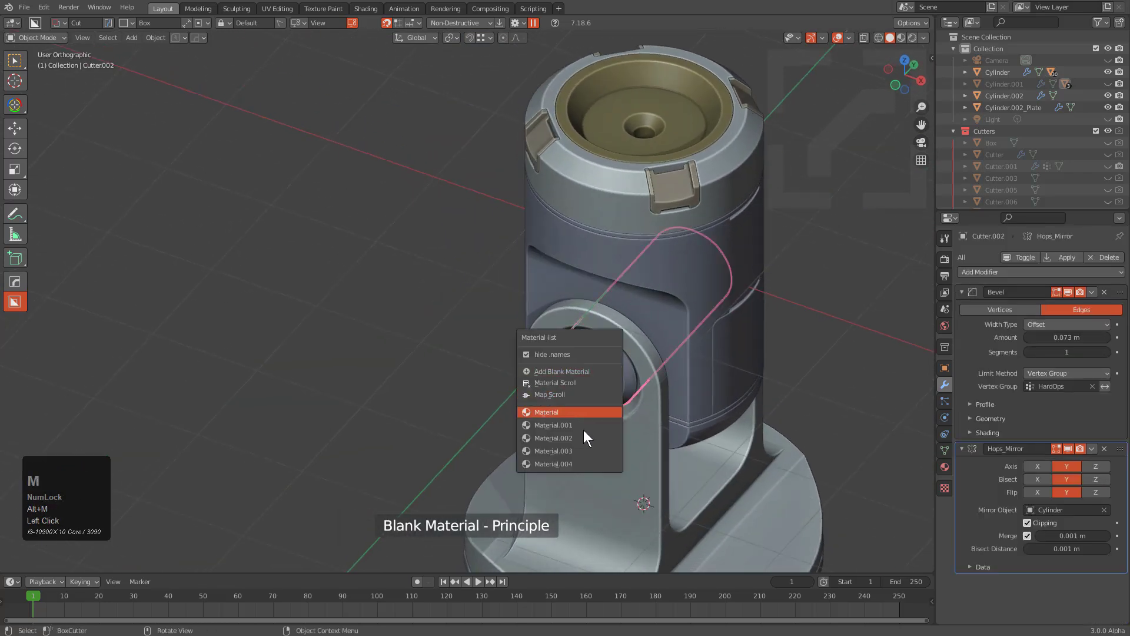
left_click(574, 462)
scroll(700, 369, "down", 2)
middle_click_drag(693, 421, 625, 331, "shift")
key("alt+a")
- Link the pivot pin's material to the plate under the base
left_click(542, 451)
left_click(542, 458)
left_click(507, 247, "shift")
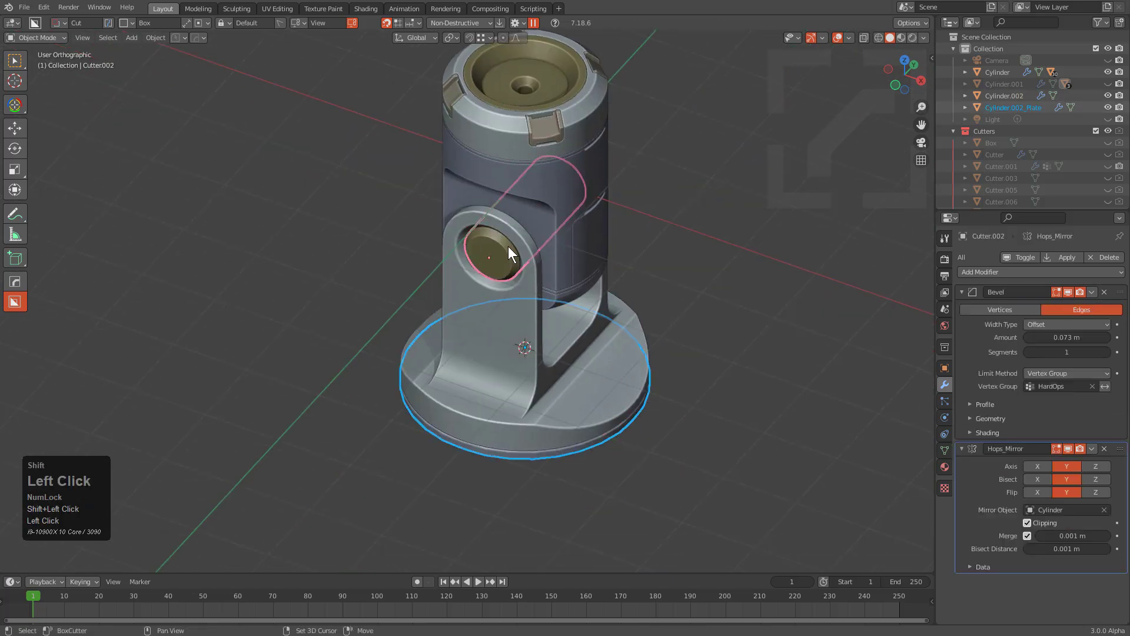
key("ctrl+l")
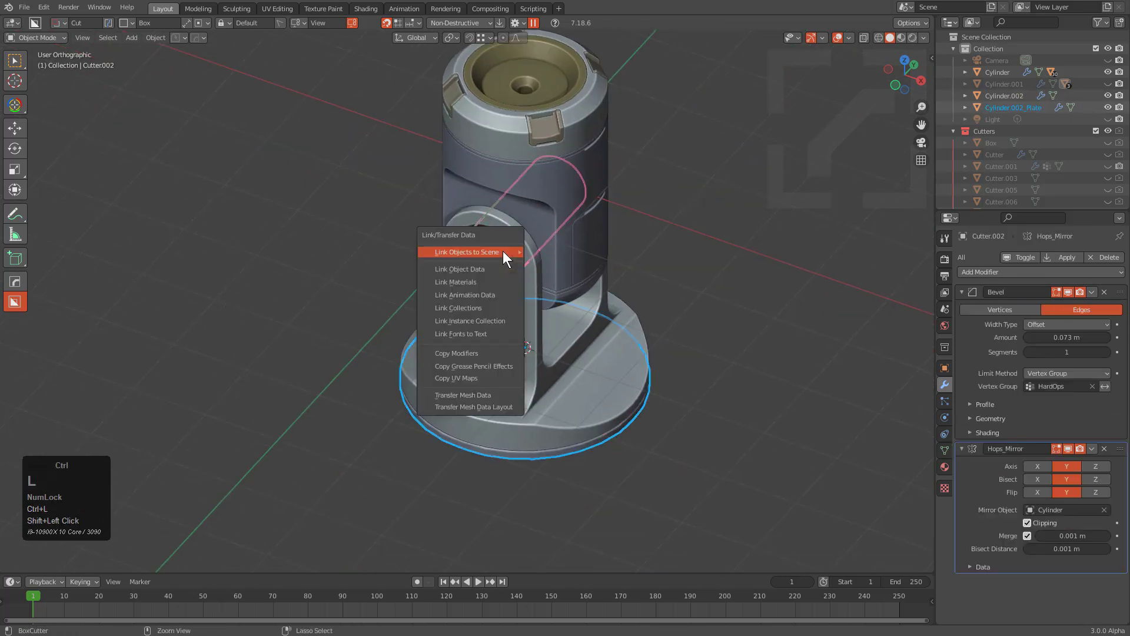
left_click(492, 284)
key("alt+a")
- Assign Material.003 to the bottom end piece of the main cylinder
middle_click_drag(587, 333, 514, 229)
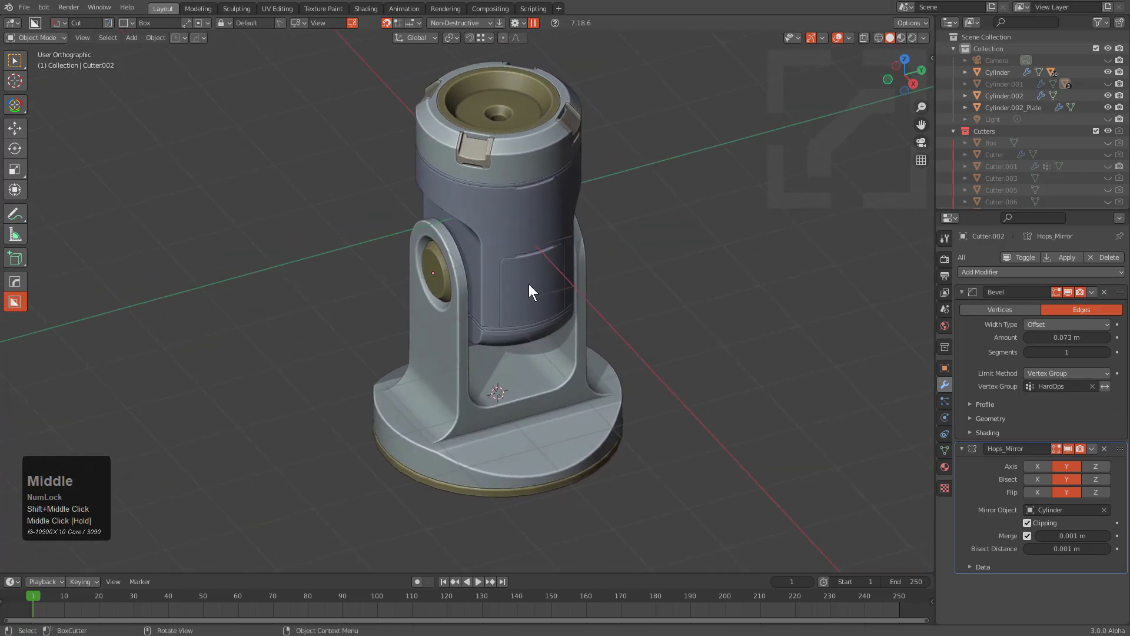
left_click(513, 329)
left_click(511, 335)
key("alt+m")
key("m")
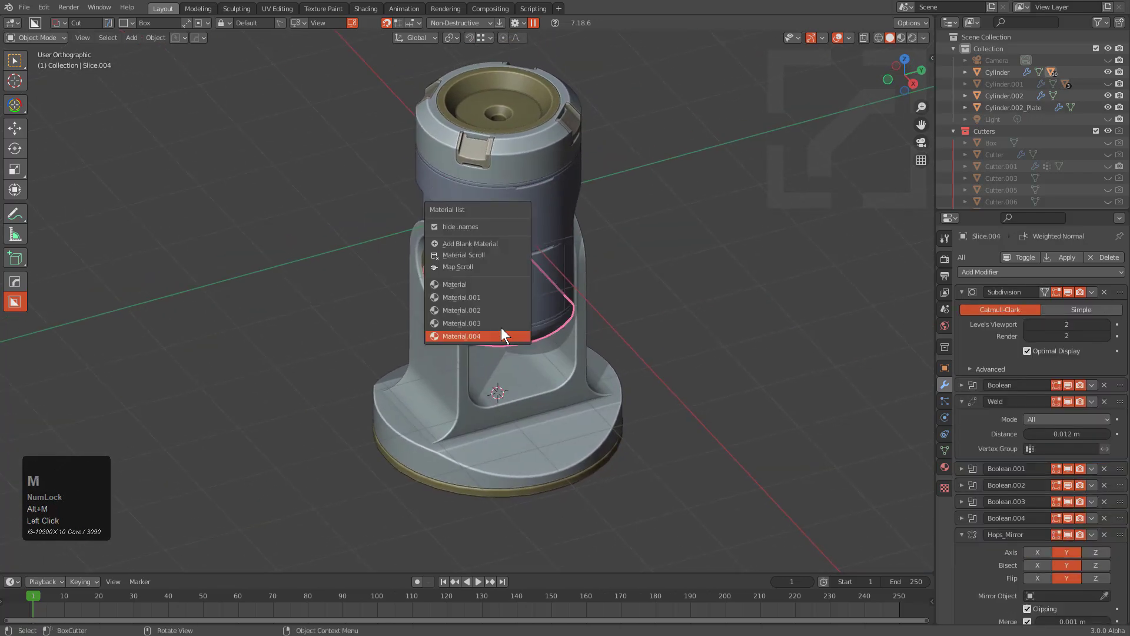
left_click(475, 325)
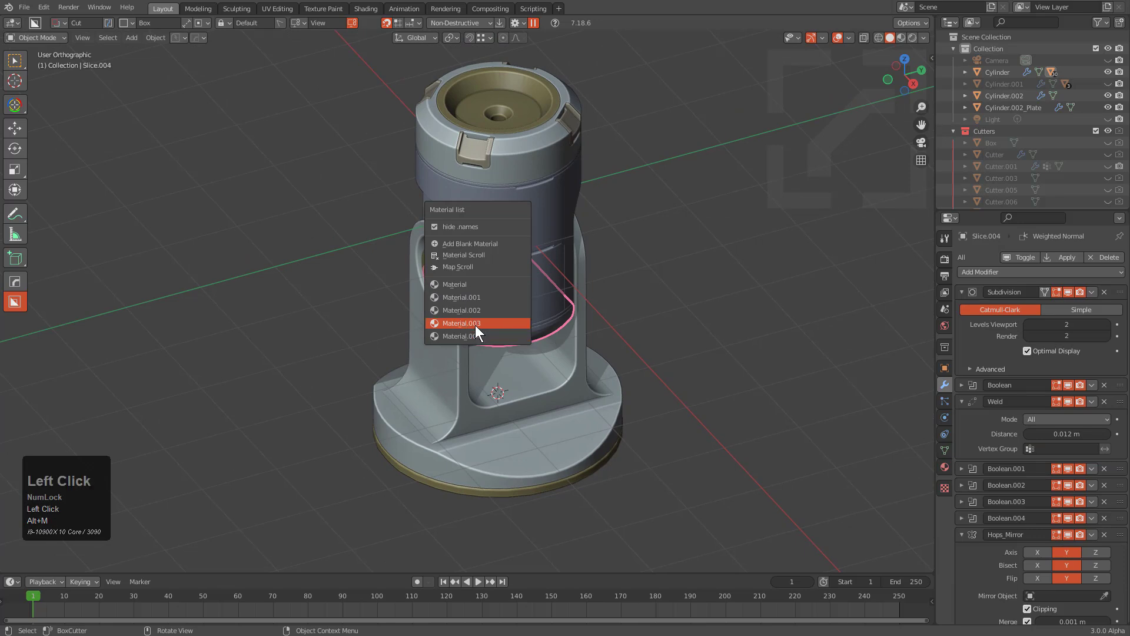
key("alt+a")
- Add a new blank material to the rectangular panel on the cylinder's side
scroll(533, 334, "up", 3)
left_click(529, 361)
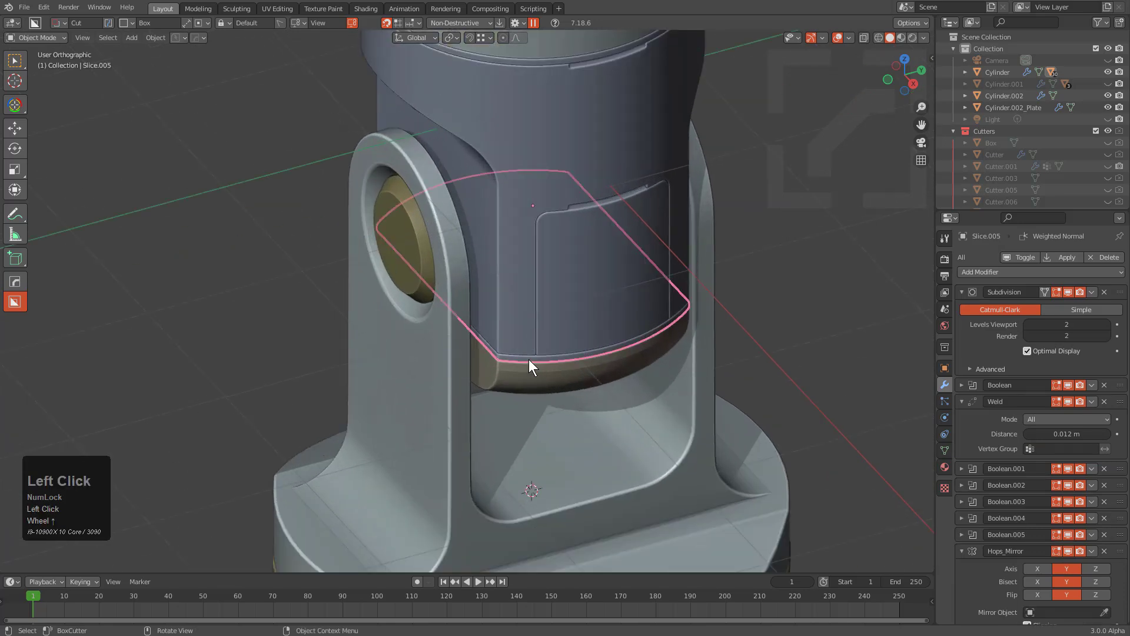
scroll(552, 285, "down", 3)
middle_click_drag(552, 285, 511, 286)
scroll(553, 326, "up", 2)
key("m")
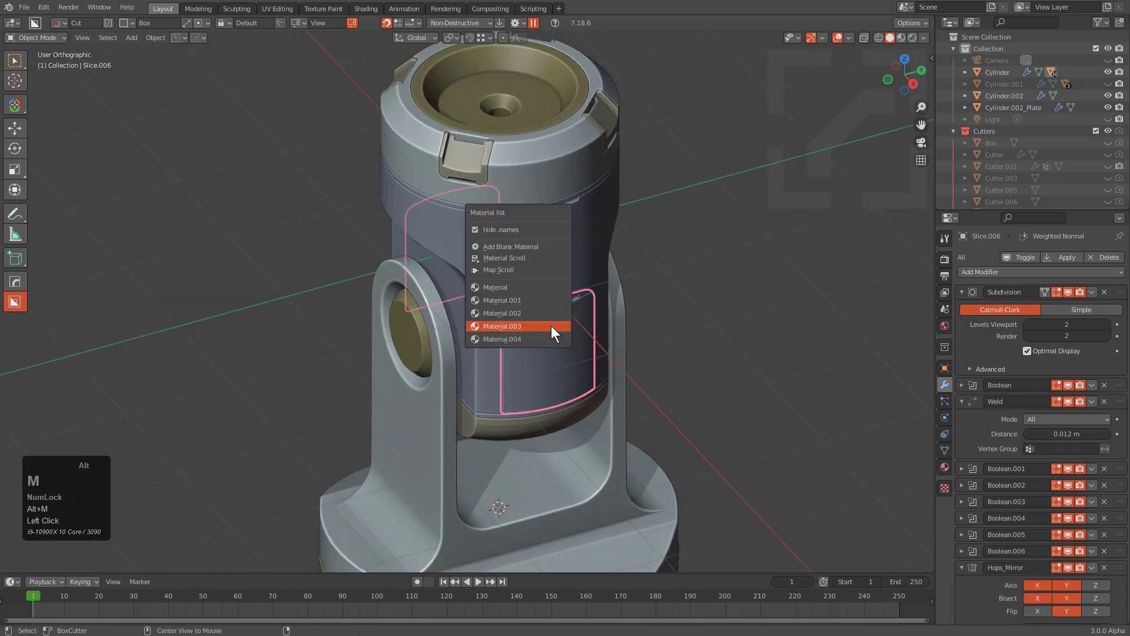
left_click(541, 259)
key("alt+a")
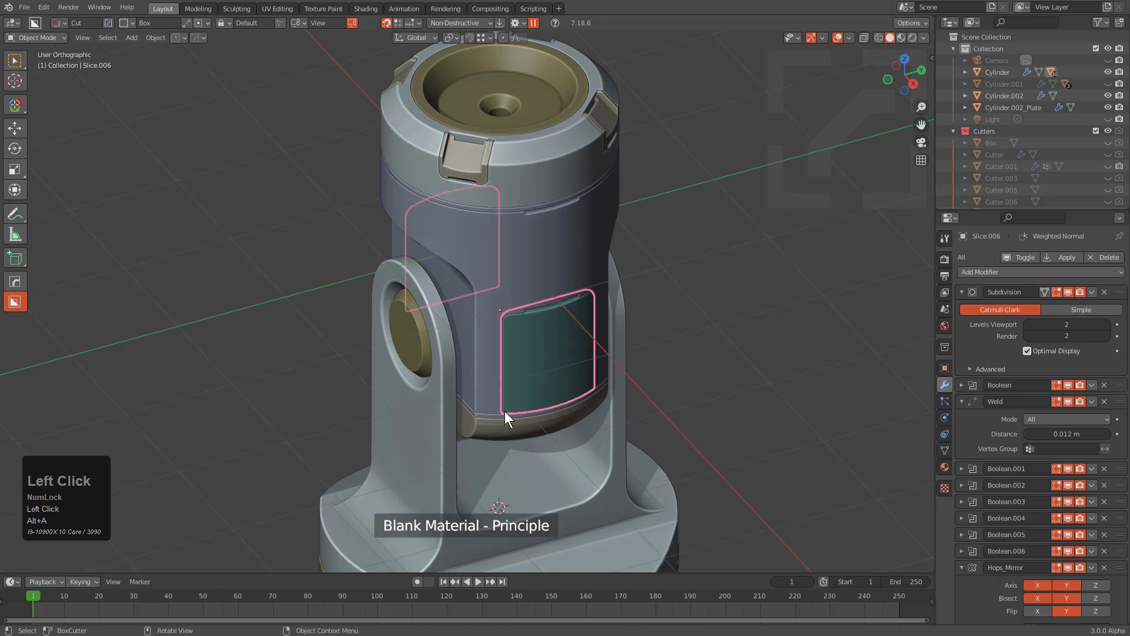
- Add a new blank material to the thin seam ring above the cylinder's bottom end piece
left_click(503, 415)
left_click(508, 415)
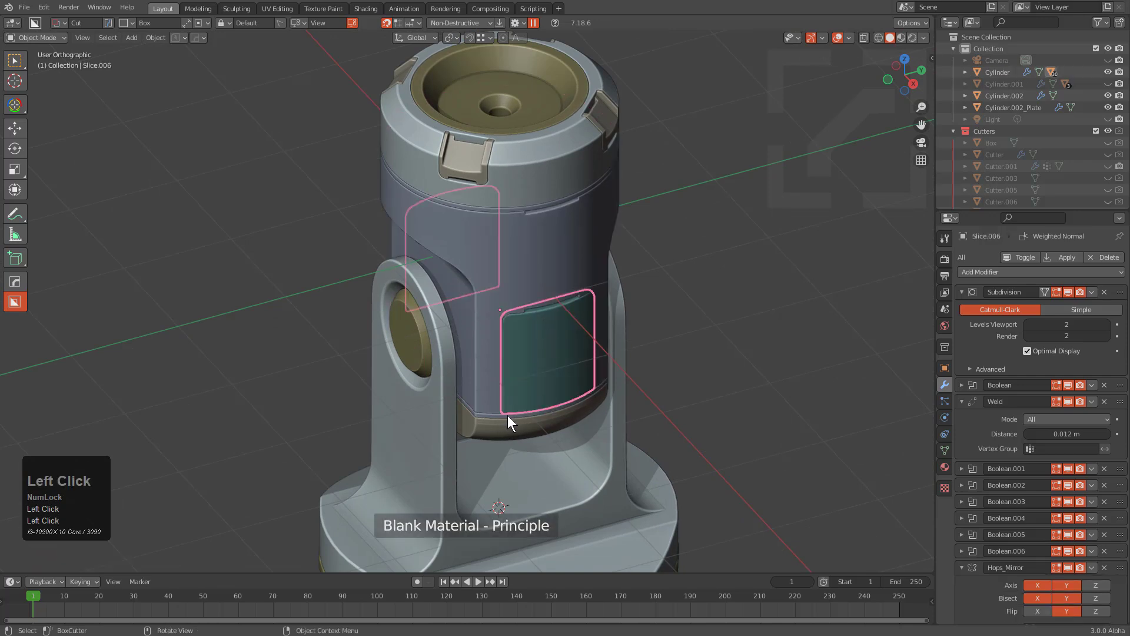
left_click(507, 415)
left_click(507, 415)
key("m")
left_click(507, 414)
- Assign the lower seam ring's orange material to the thin seam ring below the cap
scroll(534, 400, "down", 1)
mouse_move(548, 389)
middle_mouse_down()
mouse_move(457, 366)
mouse_move(563, 375)
middle_mouse_up()
scroll(559, 329, "up", 2)
middle_click_drag(552, 290, 528, 330, "shift")
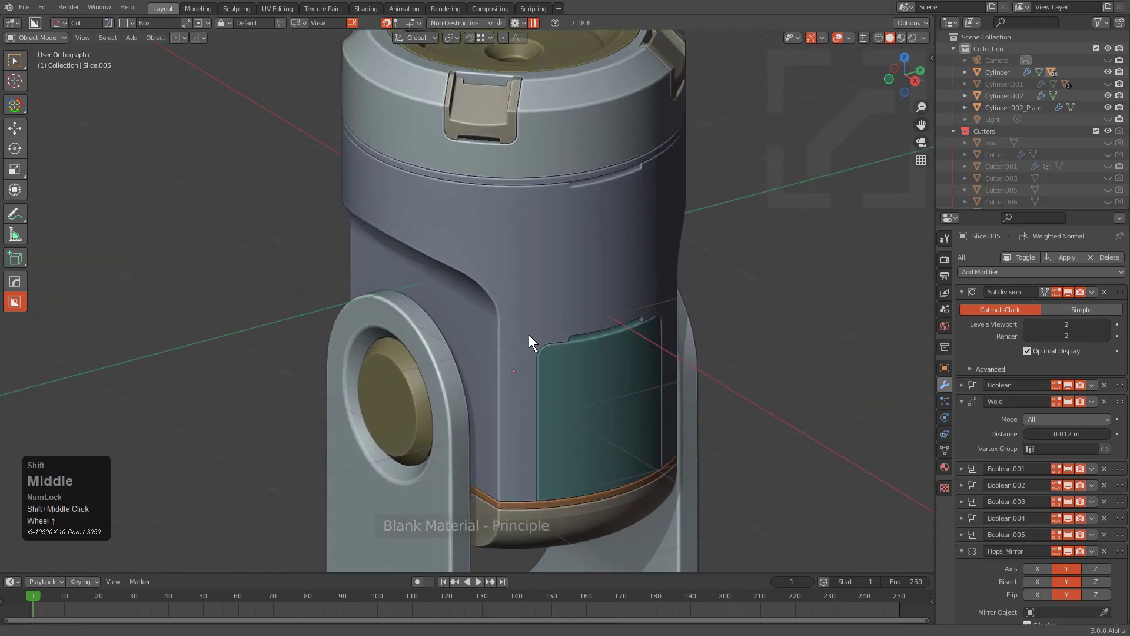
scroll(535, 160, "up", 2)
left_click(557, 185)
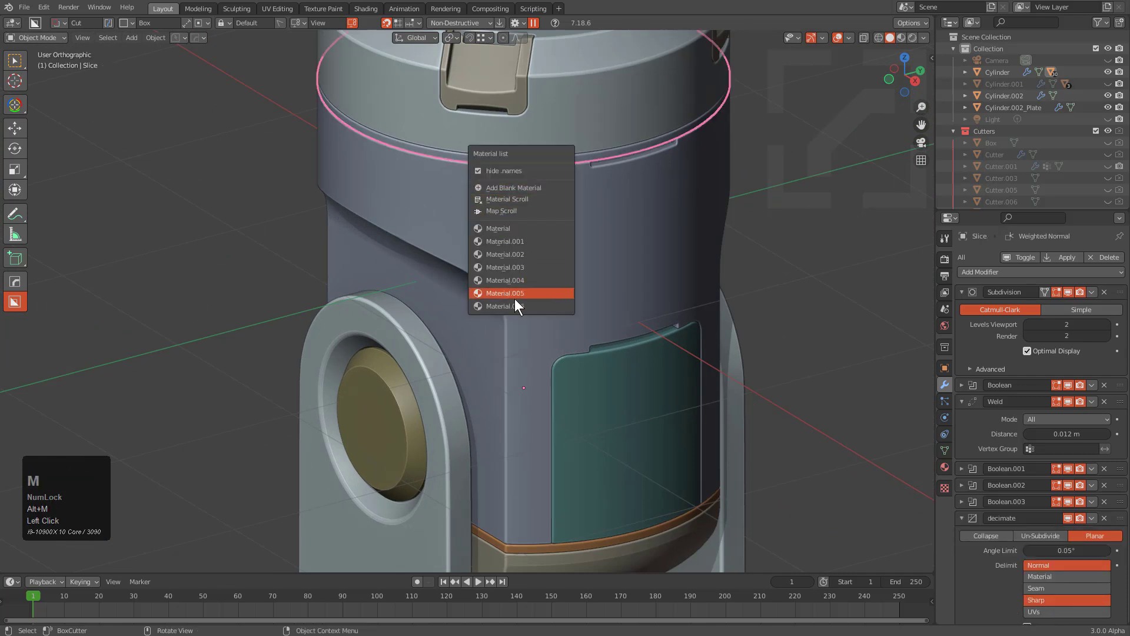
left_click(515, 303)
- Examine the coloured assembly overall and the inner edges of the top dish up close
scroll(588, 341, "down", 4)
middle_click_drag(605, 357, 598, 397, "shift")
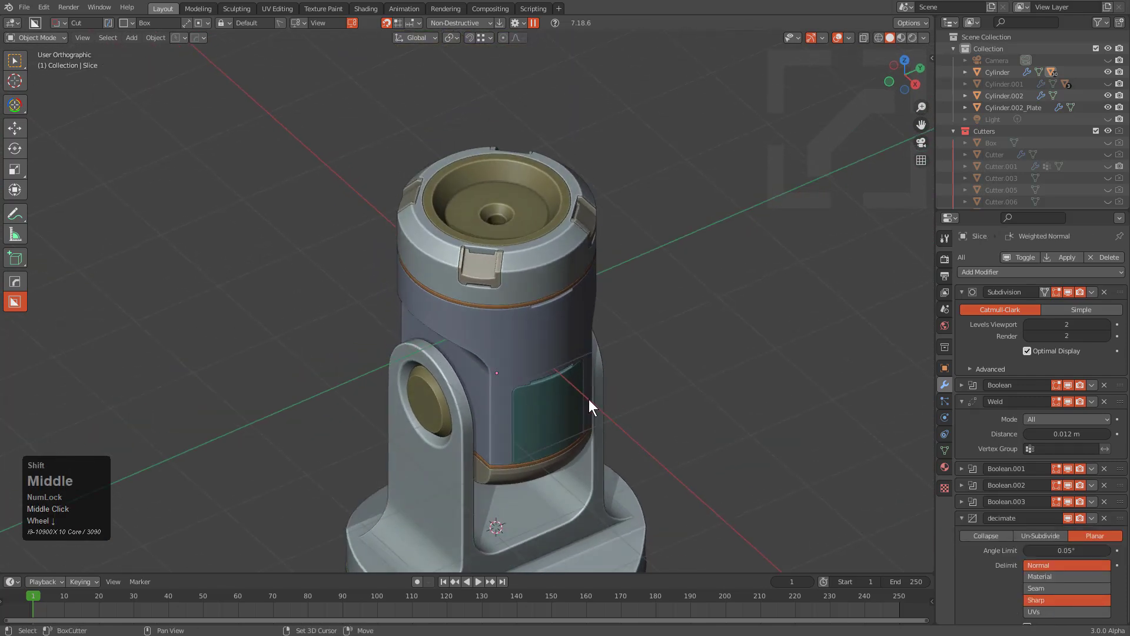
scroll(543, 295, "up", 2)
middle_click_drag(542, 295, 563, 343)
scroll(555, 338, "down", 2)
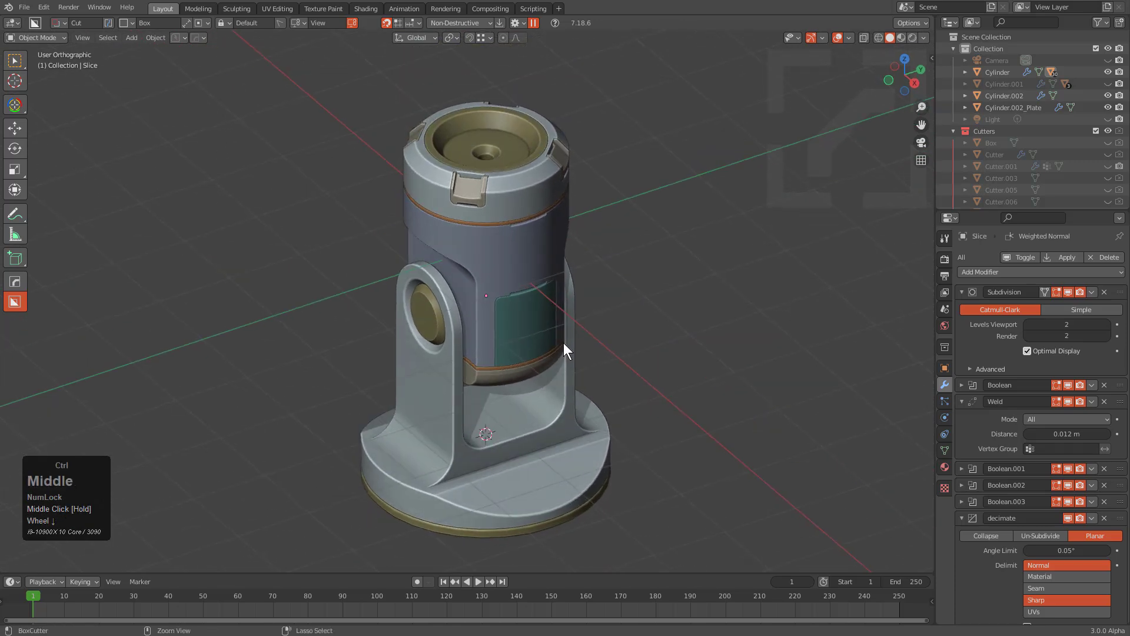
middle_click_drag(505, 150, 503, 353, "shift")
scroll(504, 347, "up", 5)
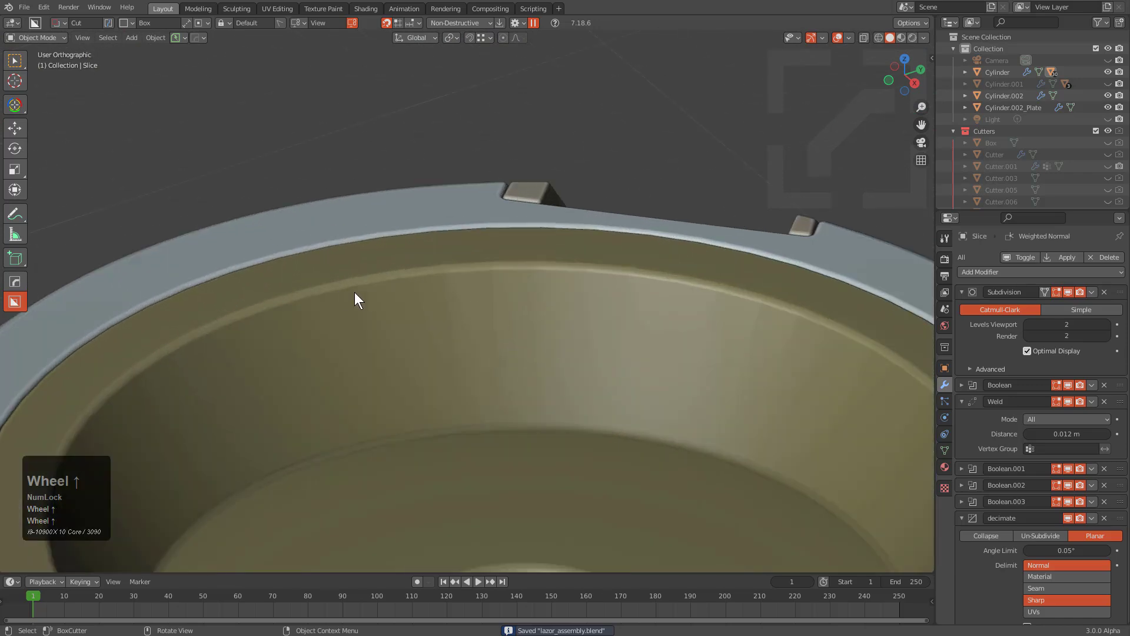
scroll(699, 366, "down", 2)
middle_click_drag(698, 366, 591, 235)
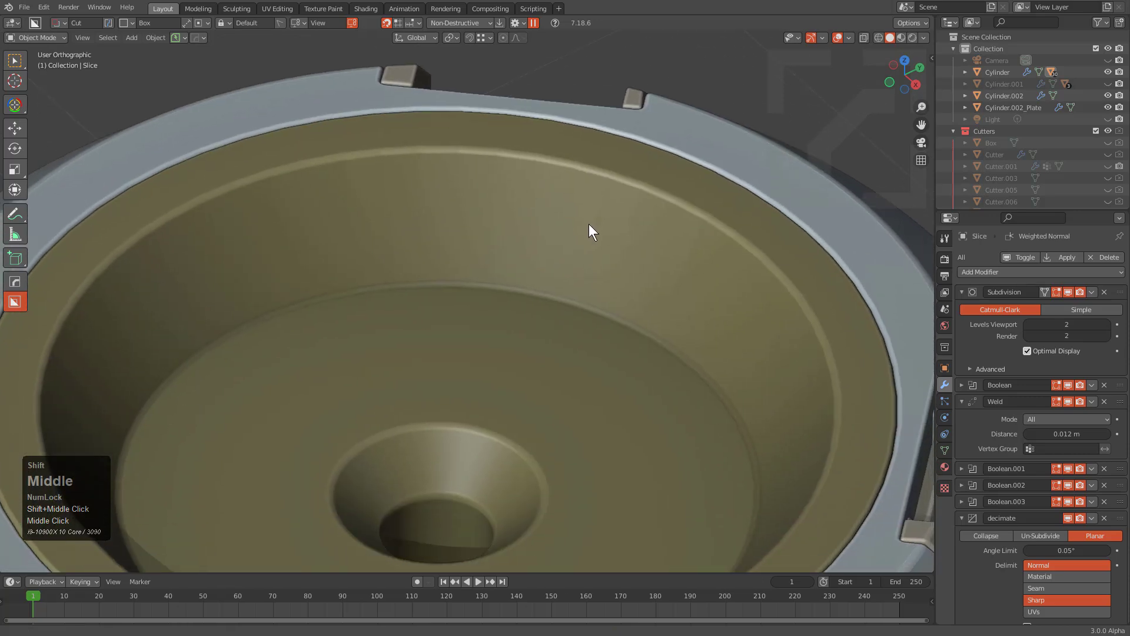
- Reveal and select Cutter.006, the boolean cutter that shapes the top dish
left_click(618, 256)
key("q")
left_click(577, 272)
scroll(577, 274, "down", 2)
- Add multiple loop cuts to Cutter.006 in Edit Mode without sliding them
key("Tab")
key("ctrl+r")
scroll(575, 233, "up", 4)
left_click(575, 233)
right_click(609, 234)
key("Tab")
middle_click_drag(609, 235, 532, 182)
scroll(767, 252, "down", 3)
middle_click_drag(767, 252, 623, 200)
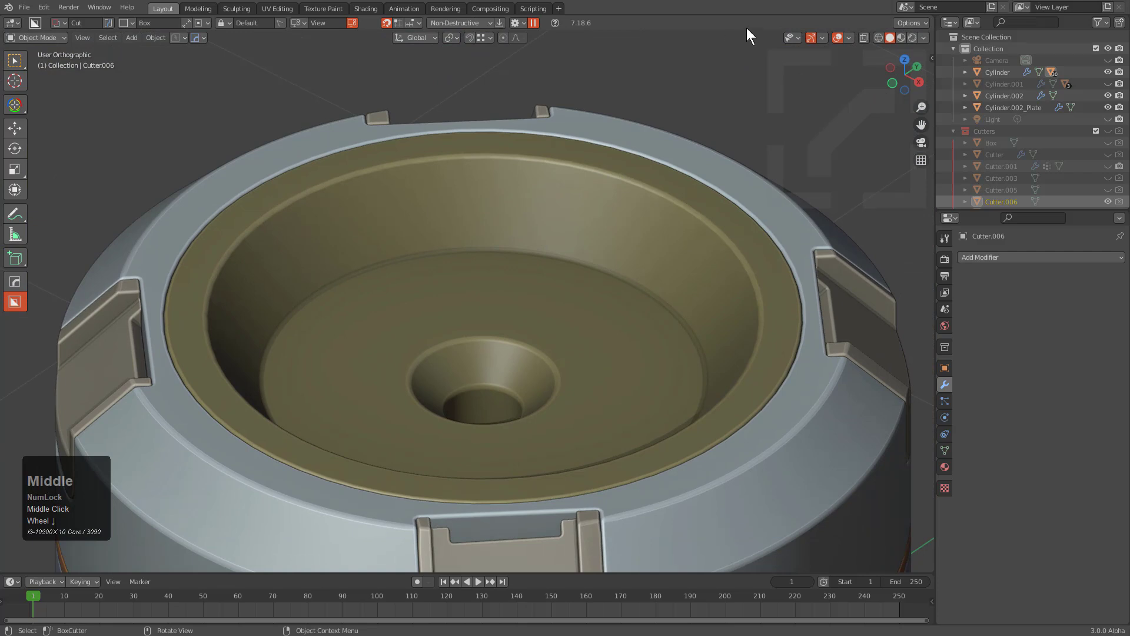
- Switch the viewport to Material Preview shading with the whole assembly in view
scroll(652, 337, "down", 5)
mouse_move(652, 337)
middle_mouse_down()
mouse_move(637, 245)
mouse_move(589, 396)
mouse_move(574, 399)
mouse_move(591, 313)
mouse_move(591, 332)
mouse_move(601, 290)
mouse_move(621, 270)
mouse_move(609, 280)
middle_mouse_up()
scroll(574, 399, "down", 3)
scroll(600, 290, "up", 2)
left_click(901, 38)
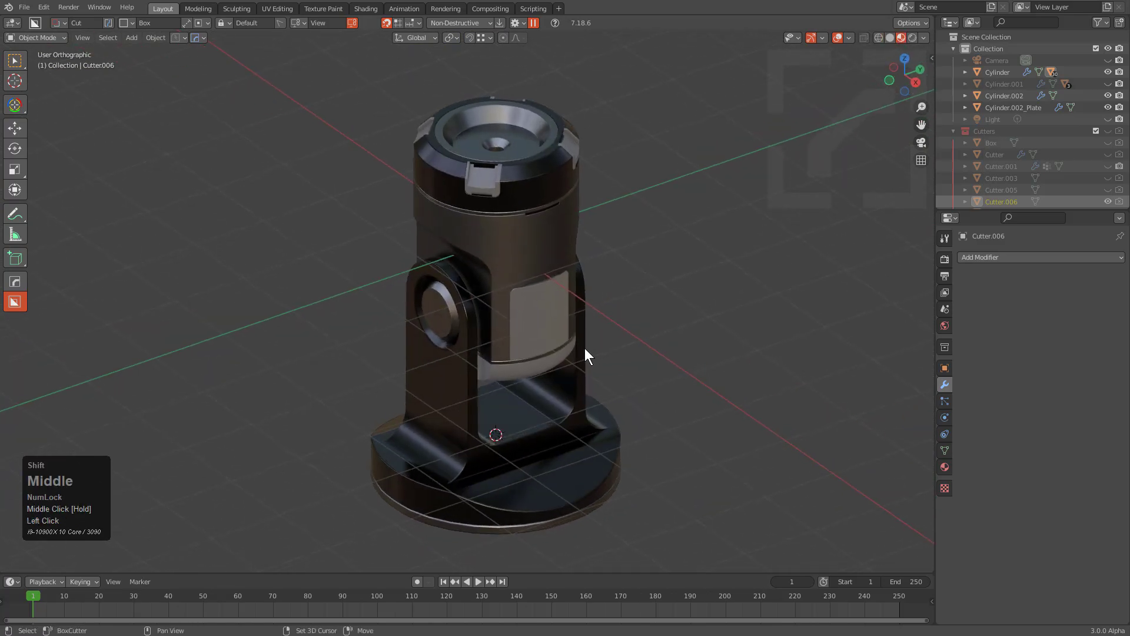
- Try a satin metal look for the bracket's Material.002 by cycling blank materials with Material Scroll
scroll(429, 441, "up", 2)
left_click(439, 426)
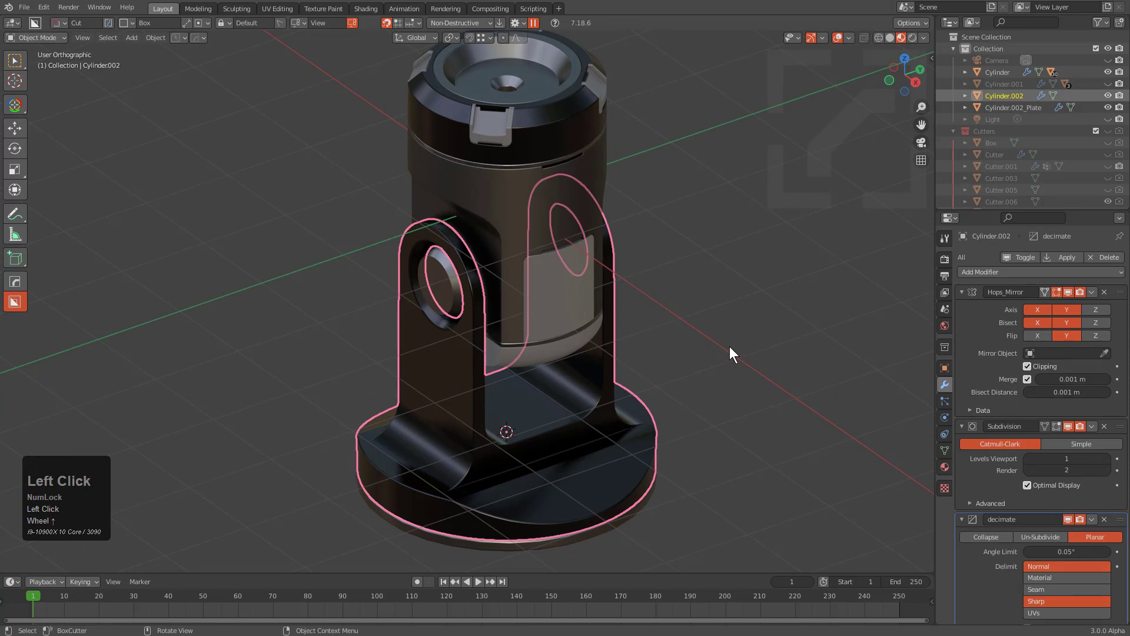
key("m")
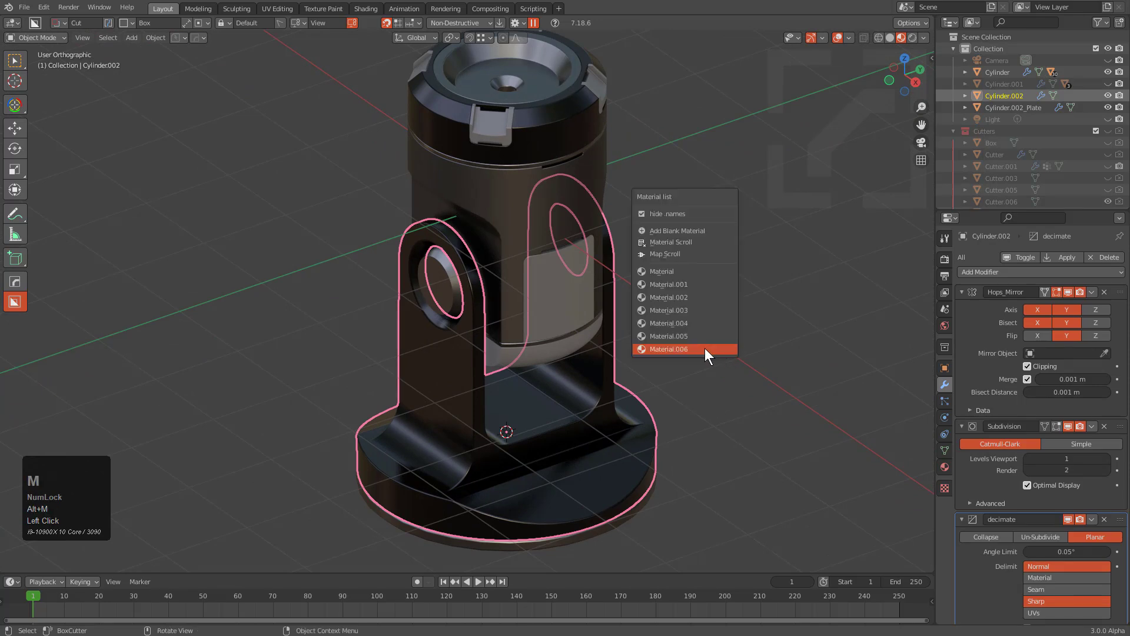
left_click(682, 248, "shift")
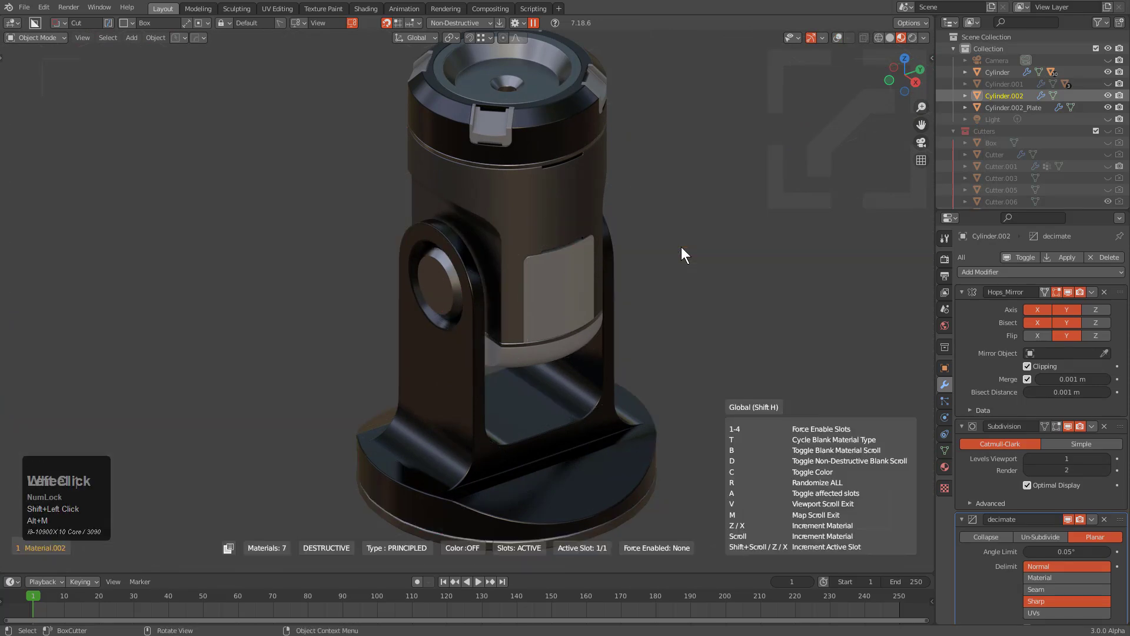
scroll(682, 249, "up", 3)
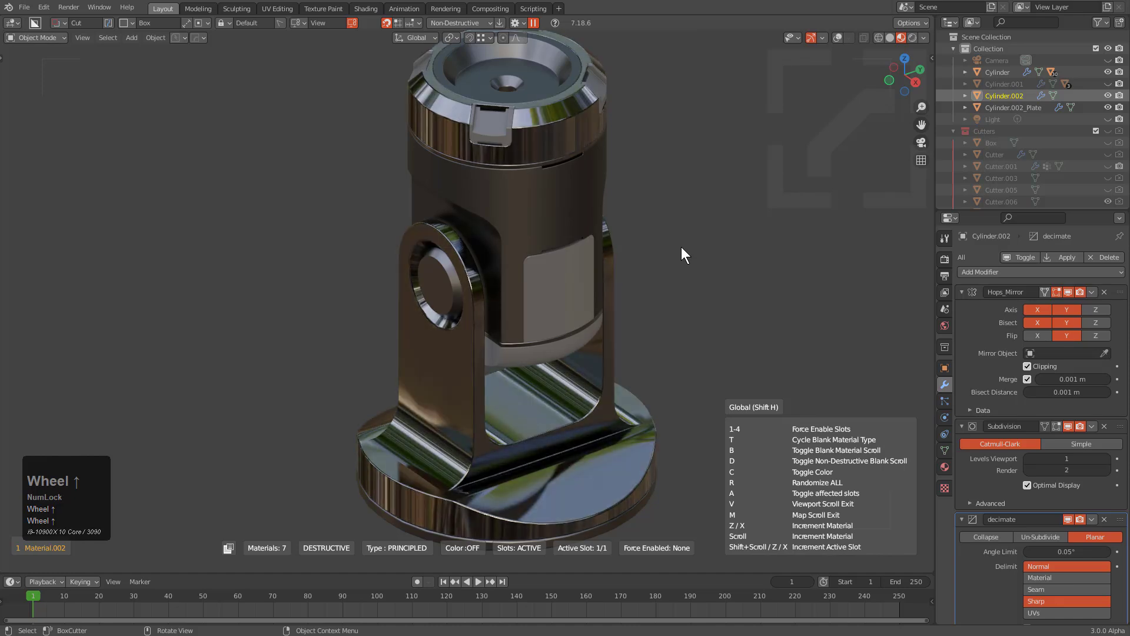
scroll(680, 246, "down", 1)
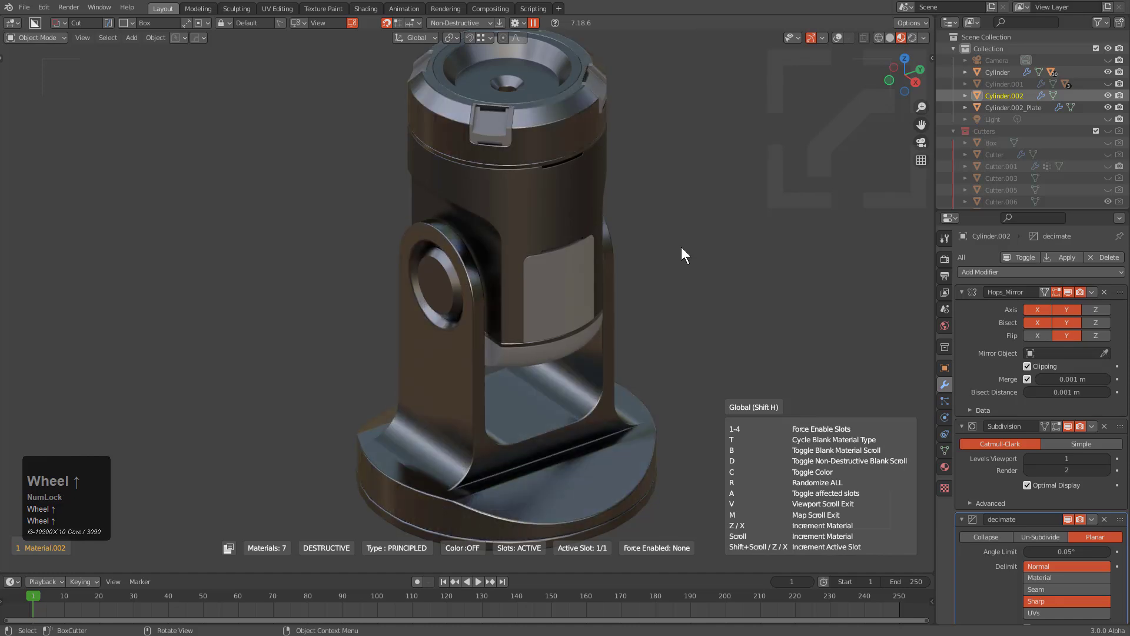
left_click(680, 246)
key("alt+a")
- Cycle the bracket's material again with Material Scroll to a darker, glossier metal
left_click(598, 372)
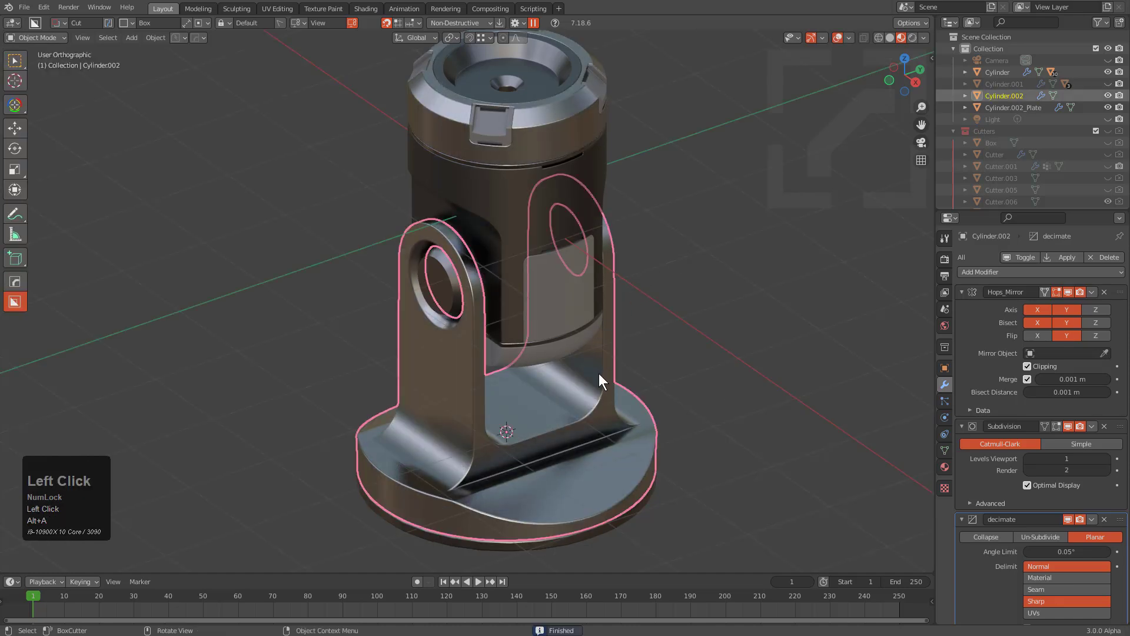
key("alt+m")
left_click(594, 374)
scroll(595, 375, "up", 2)
left_click(595, 374)
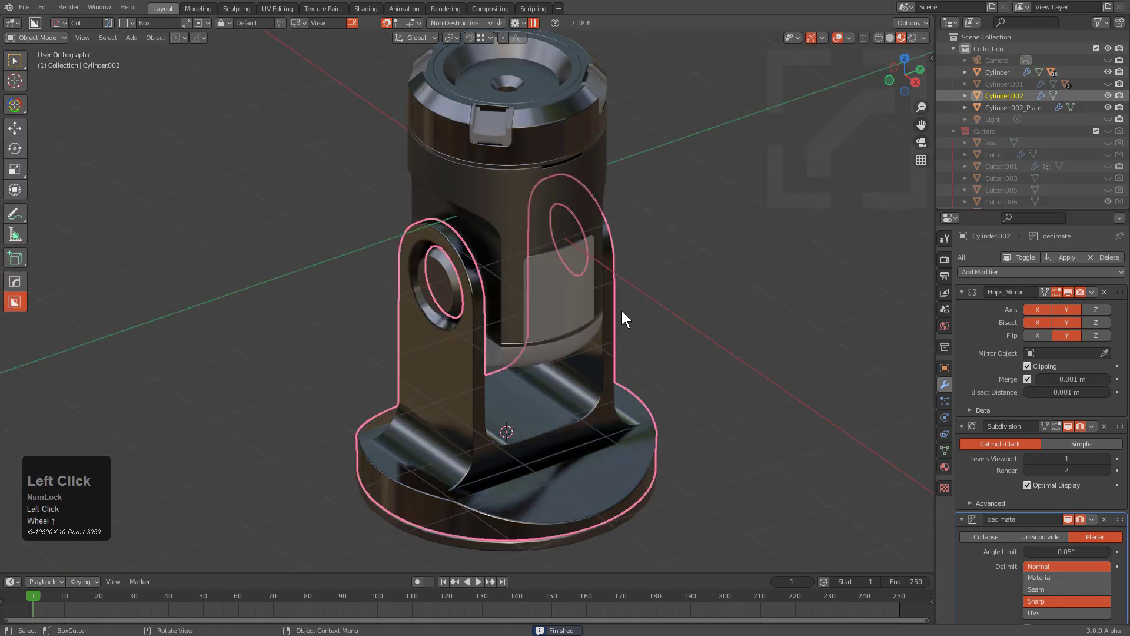
key("alt+a")
- Scroll Material.005 on the cylinder's rectangular side panel to a dark glossy metal
left_click(571, 273)
key("alt+m")
left_click(563, 280)
scroll(562, 280, "up", 1)
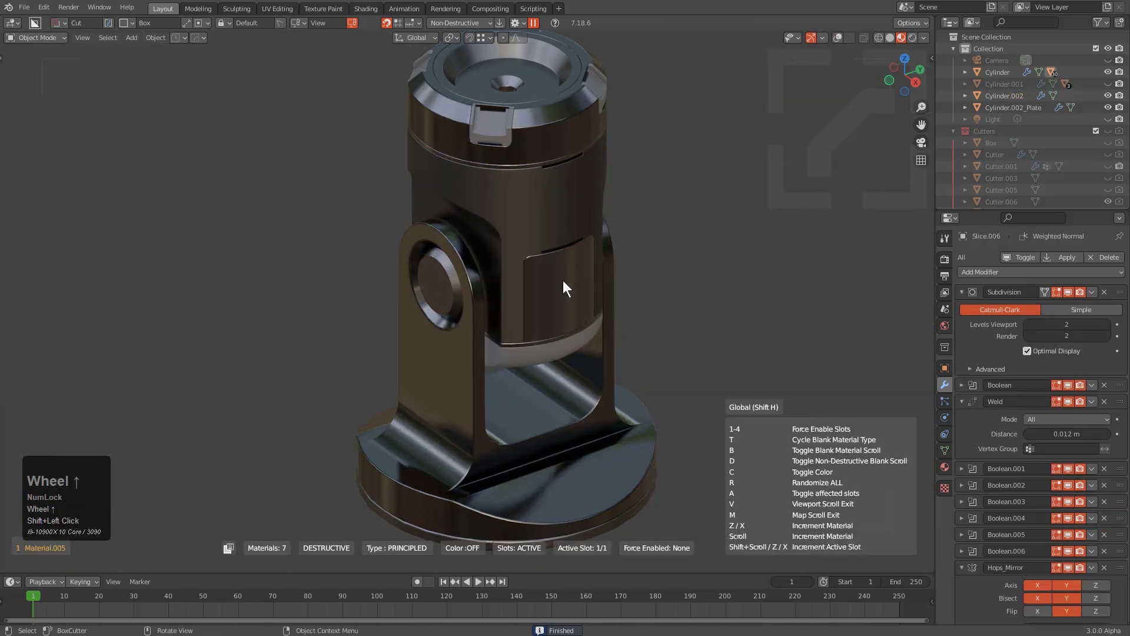
- Scroll Material.003 on the cylinder's lower end piece to a dark glossy metal
left_click(574, 342)
key("alt+m")
left_click(564, 341)
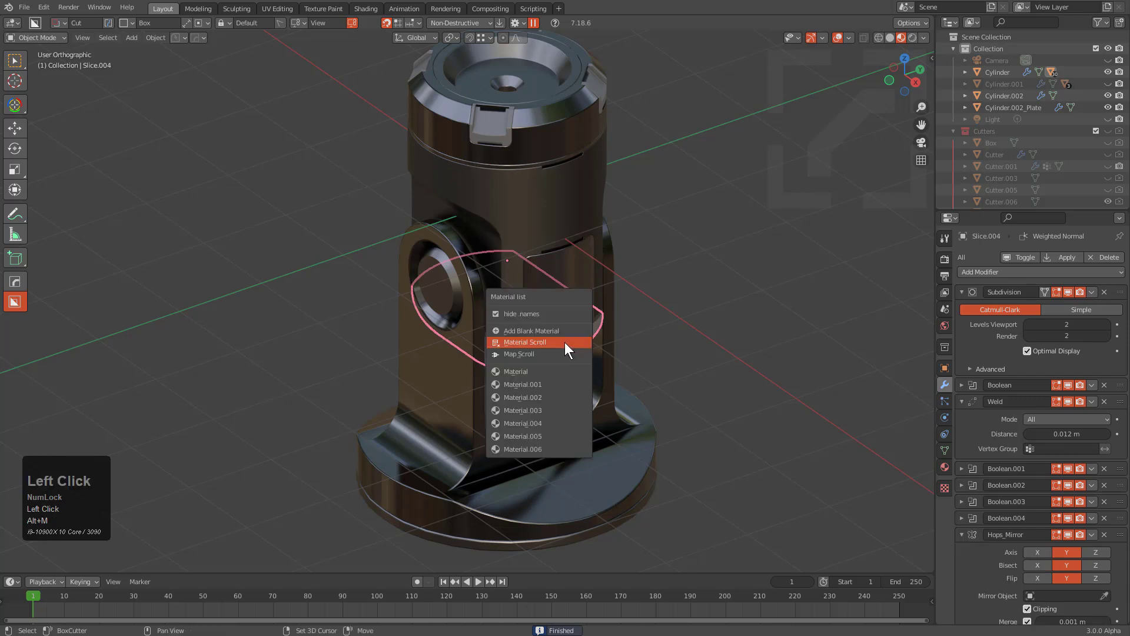
scroll(565, 341, "up", 2)
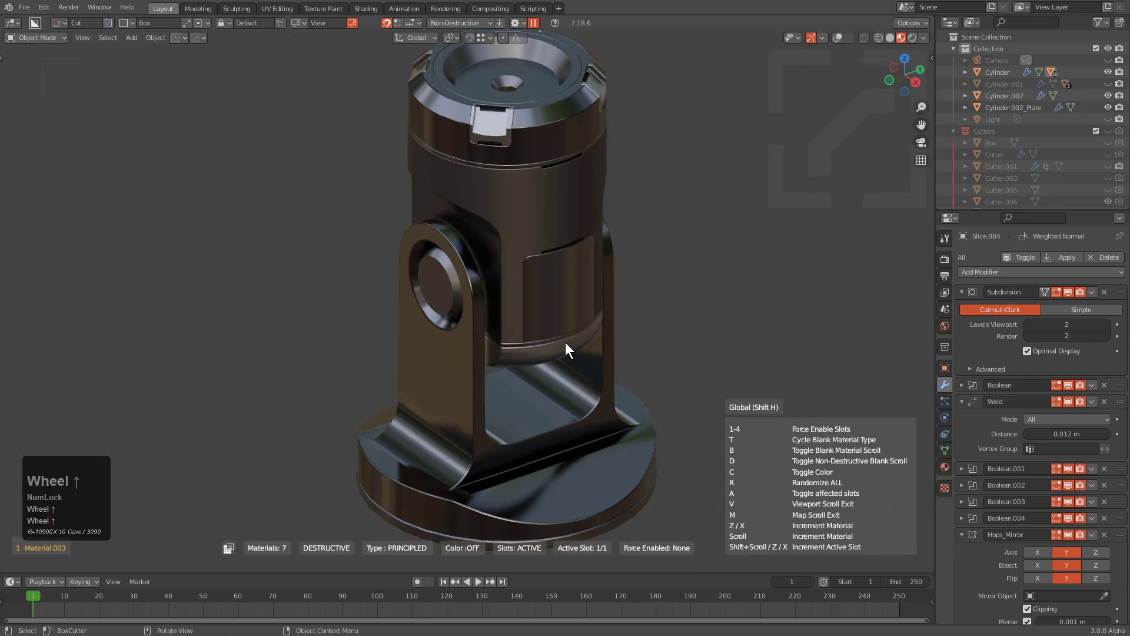
left_click(565, 347)
- Add a three-segment bevel with 0.037 width and a 30° angle limit to the side pivot pin, Cutter.002
scroll(565, 347, "down", 2)
middle_click_drag(565, 347, 631, 375)
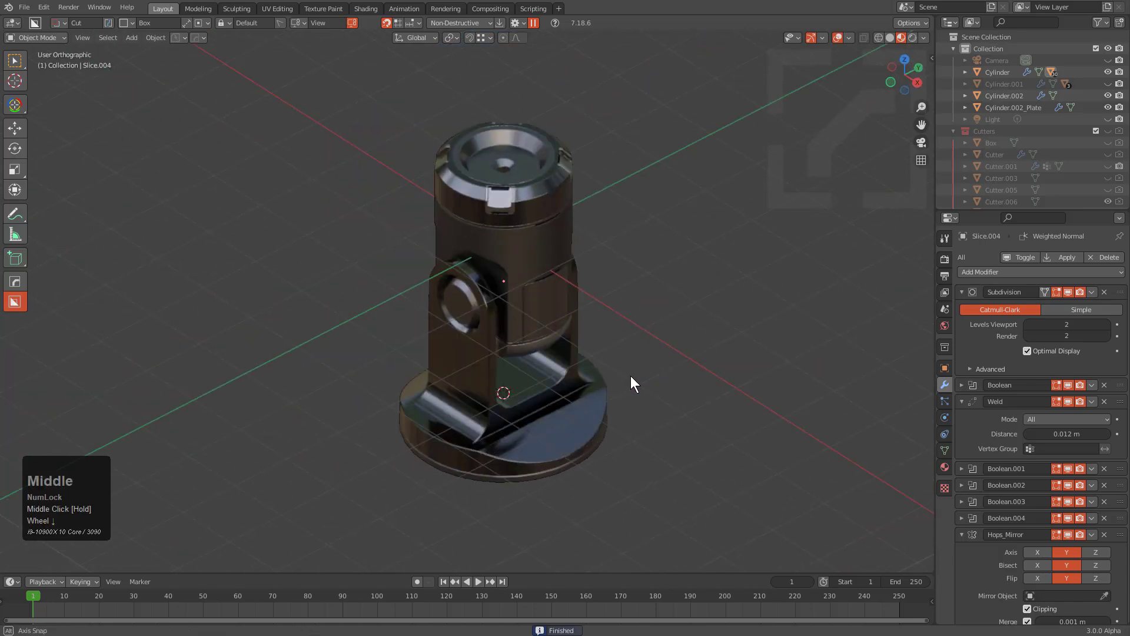
scroll(455, 350, "up", 5)
left_click(455, 320)
scroll(455, 319, "up", 8)
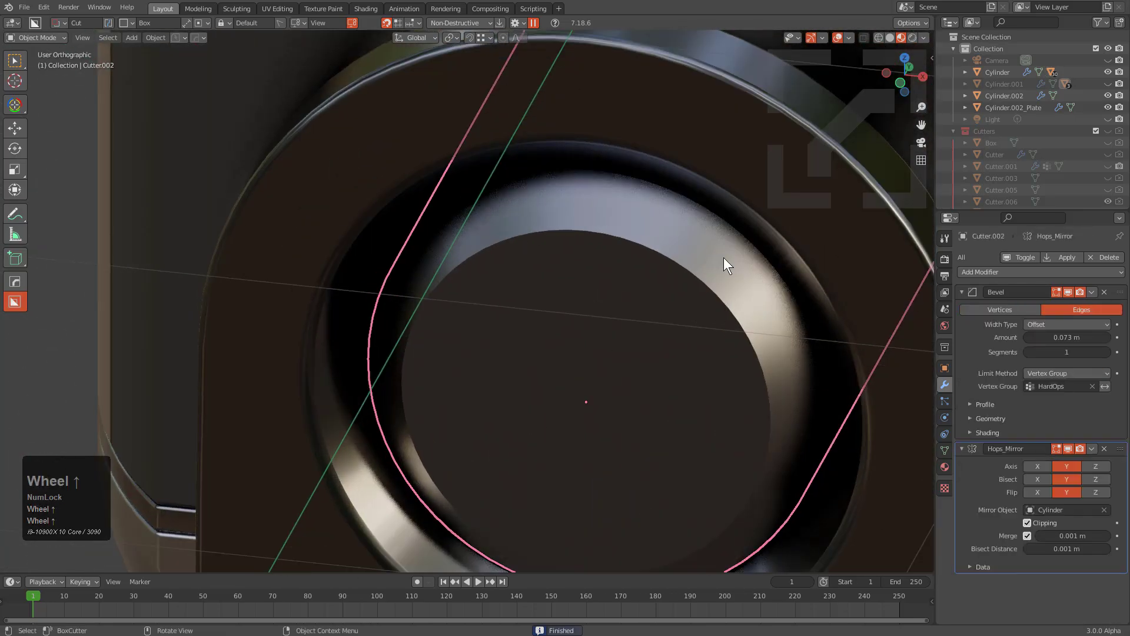
key("q")
left_click(635, 306)
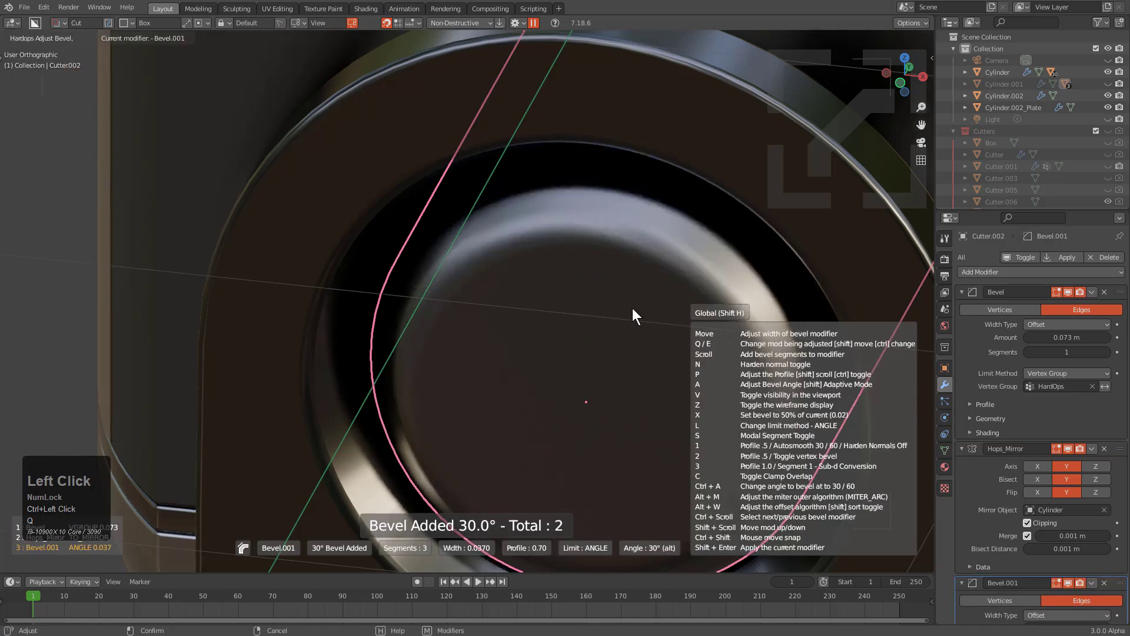
left_click(633, 308)
- Add a cube at a free spot beside the assembly and resize it
scroll(632, 309, "down", 6)
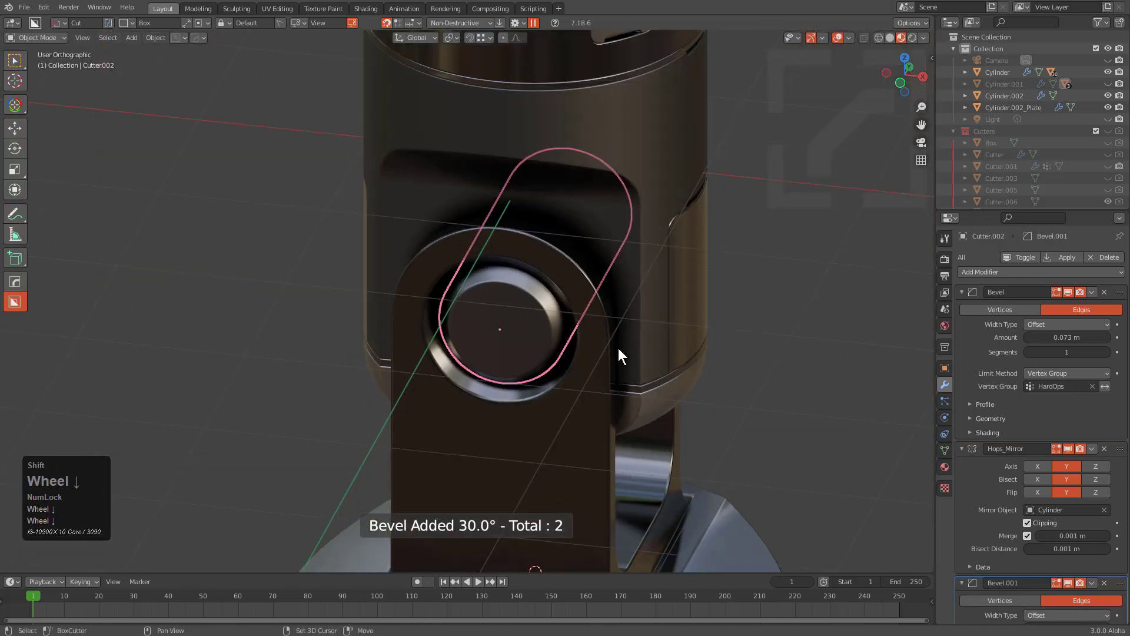
middle_click_drag(608, 348, 538, 287)
scroll(560, 309, "down", 3)
scroll(560, 311, "down", 2, "shift")
key("shift+a")
mouse_move(681, 255)
left_click(736, 285)
key("s")
left_click(747, 368)
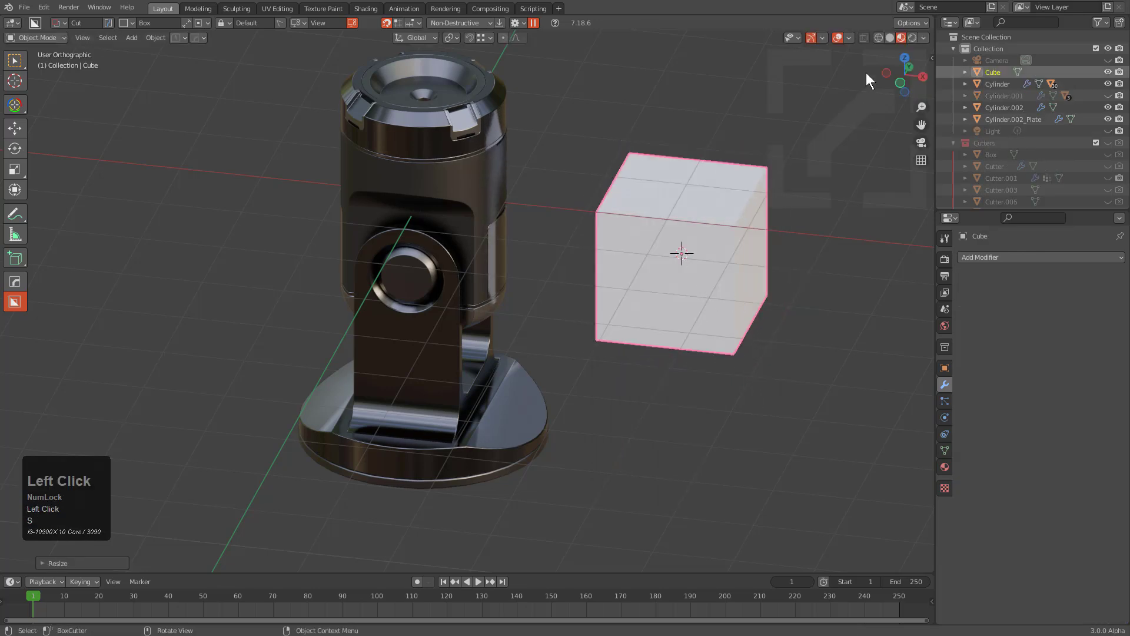
- Switch to Solid shading, frame the cube, and set BoxCutter to a 64-sided circle with Object alignment
left_click(890, 38)
key("KP_Decimal")
key("d")
left_click(510, 322)
middle_click_drag(411, 385, 489, 331, "shift")
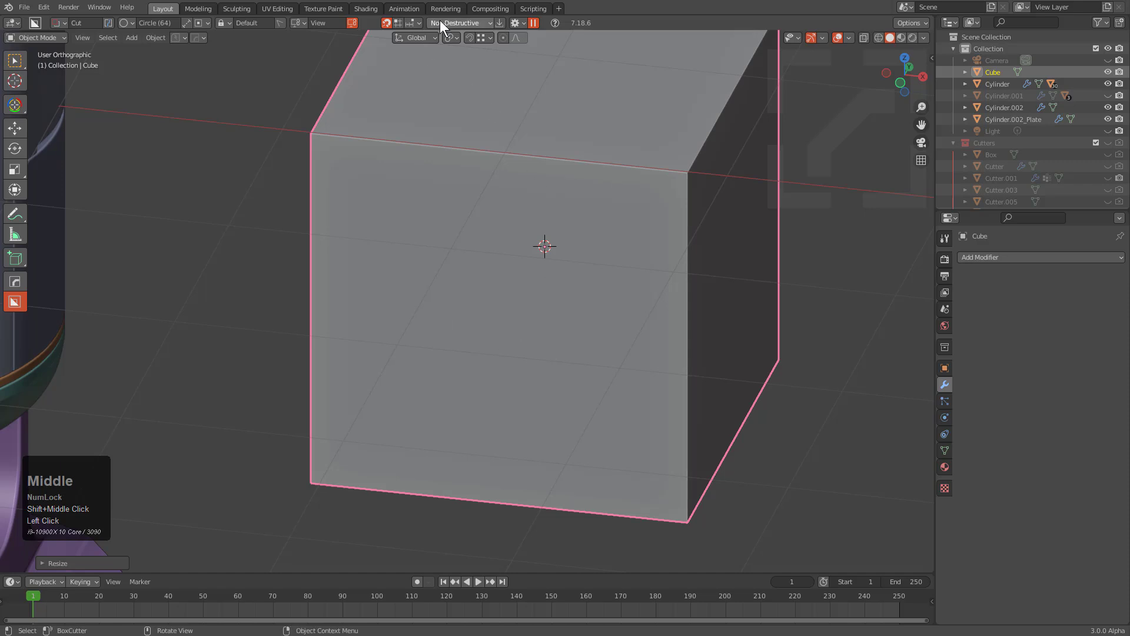
middle_click_drag(427, 112, 437, 118)
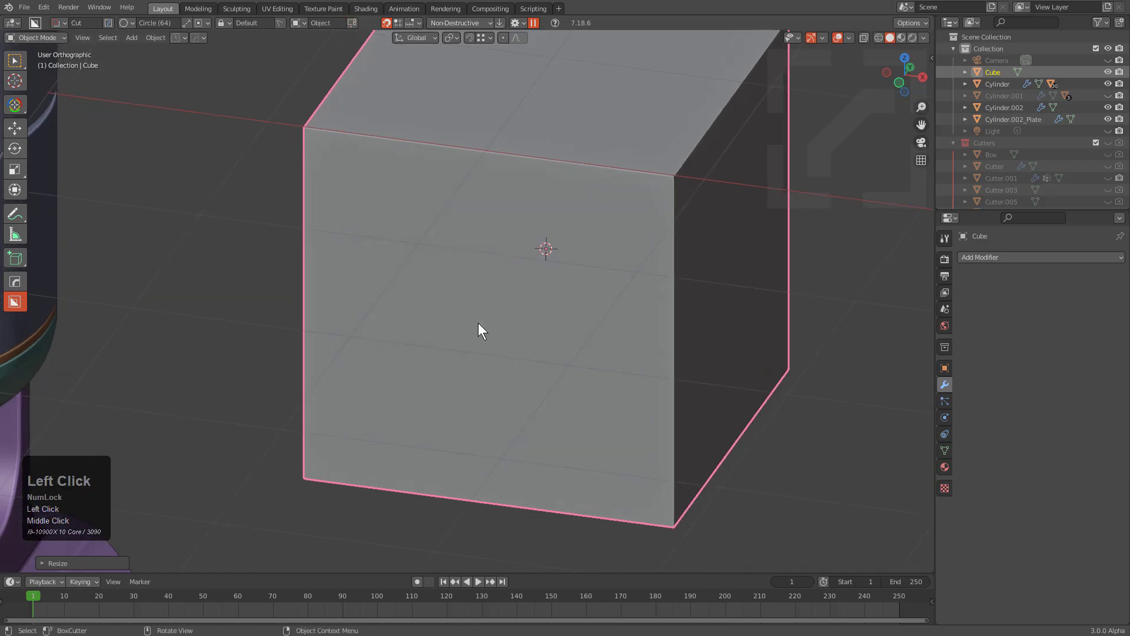
- Cut a large tapered circular recess into the cube's front face and a thin solidified ring groove inside it
mouse_move(496, 325)
left_mouse_down("ctrl")
mouse_move(625, 344)
mouse_move(634, 301)
left_mouse_up("ctrl")
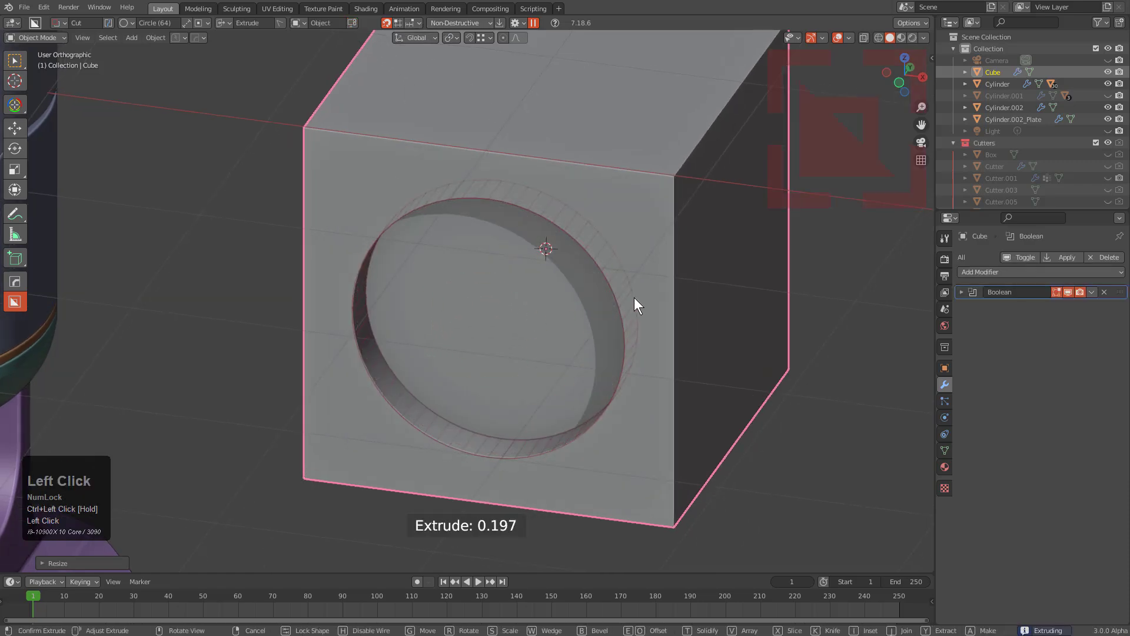
left_click(495, 315)
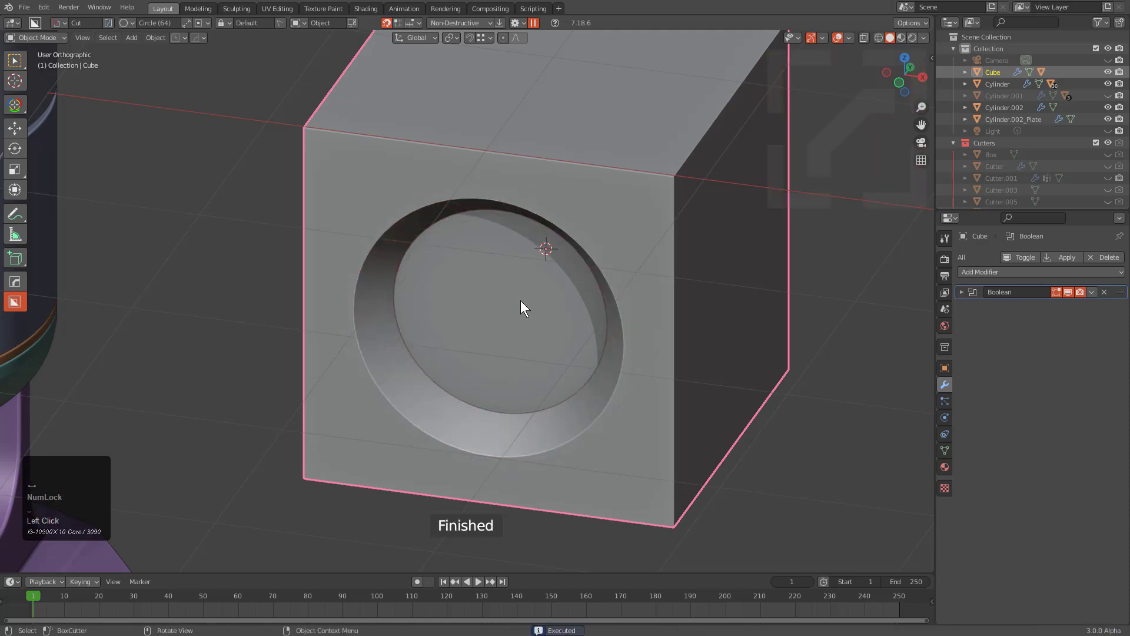
mouse_move(501, 310)
left_mouse_down("ctrl")
mouse_move(613, 344)
mouse_move(631, 309)
left_mouse_up("ctrl")
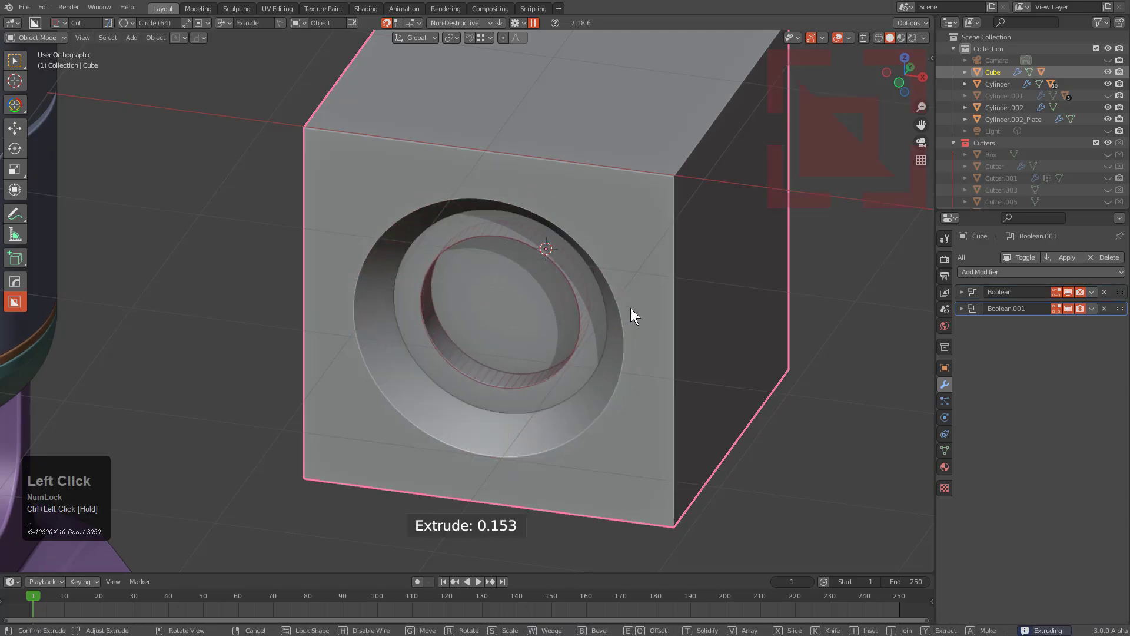
key("t")
left_click(620, 306)
- Cut a bevelled, bowl-shaped recess inside the ring groove and a small round hole about 0.174 deep at its centre
key("ctrl")
mouse_move(500, 312)
left_mouse_down("ctrl")
mouse_move(575, 327)
mouse_move(575, 310)
left_mouse_up("ctrl")
key("b")
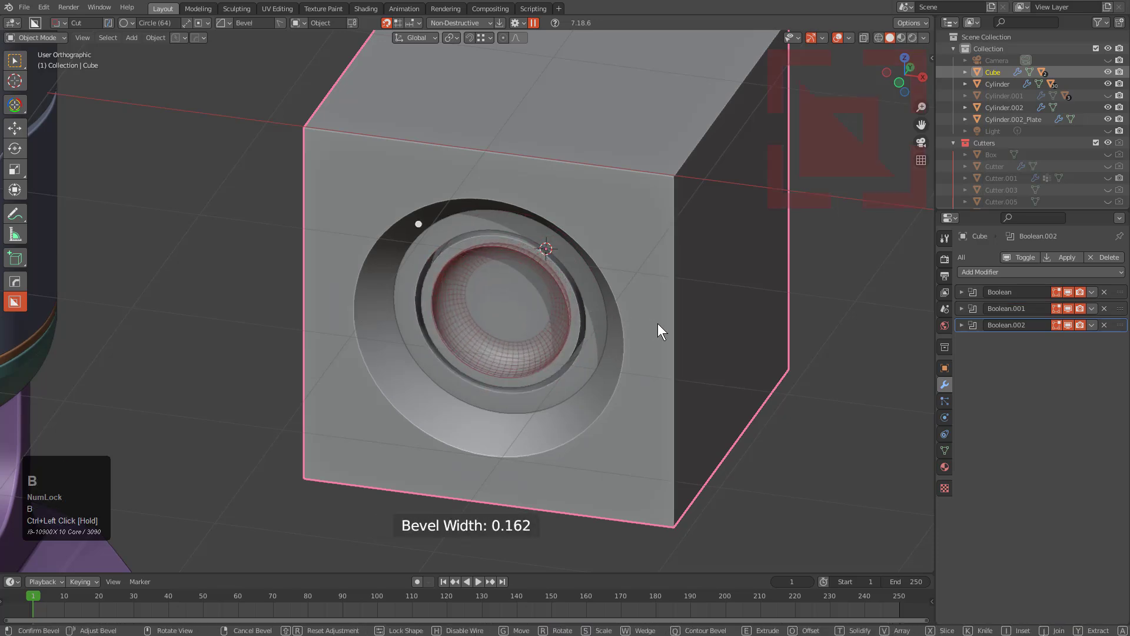
left_click(533, 327)
left_click_drag(510, 298, 548, 302, "ctrl")
left_click(566, 270, "shift")
- Bevel the front rim of the small centre hole's cutter in Edit Mode with a one-segment vertex group bevel of 0.0685 m
middle_click_drag(504, 309, 671, 308, "shift")
scroll(671, 308, "up", 3, "shift")
key("Tab")
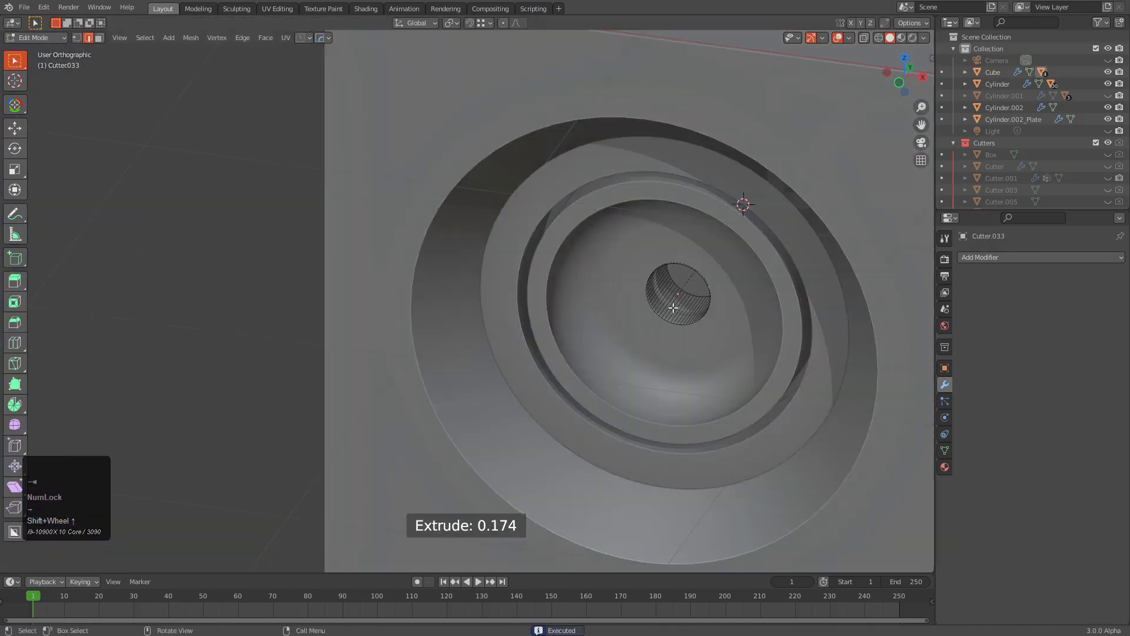
left_click(688, 294)
key("q")
left_click(687, 295, "ctrl")
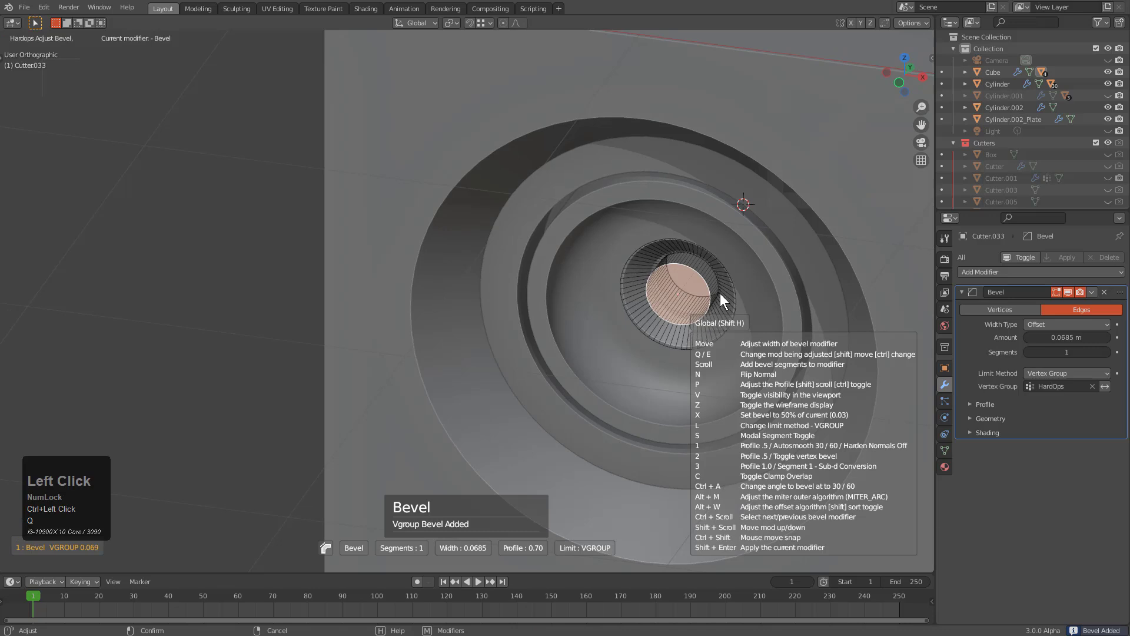
left_click(721, 293)
key("Tab")
scroll(720, 293, "down", 3)
middle_click_drag(701, 299, 590, 284)
scroll(589, 284, "down", 2)
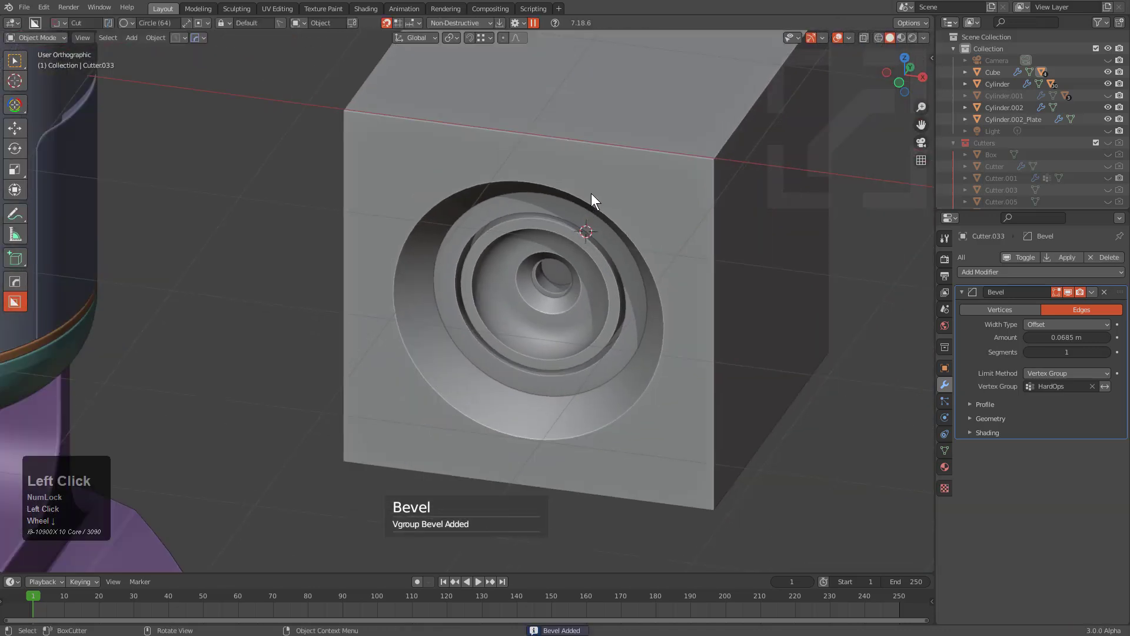
- Extract the circular details from the cube's front face as a custom BoxCutter shape using a box drawn around them
left_click(436, 172)
key("d")
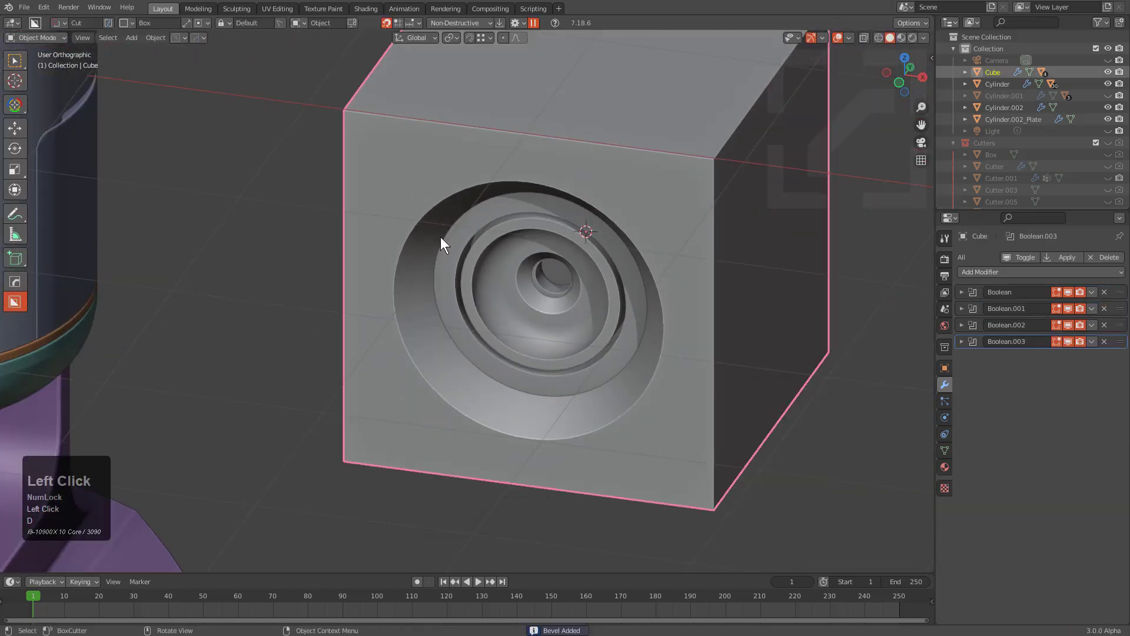
mouse_move(383, 152)
left_mouse_down()
mouse_move(692, 437)
mouse_move(694, 473)
mouse_move(719, 441)
left_mouse_up()
key("y")
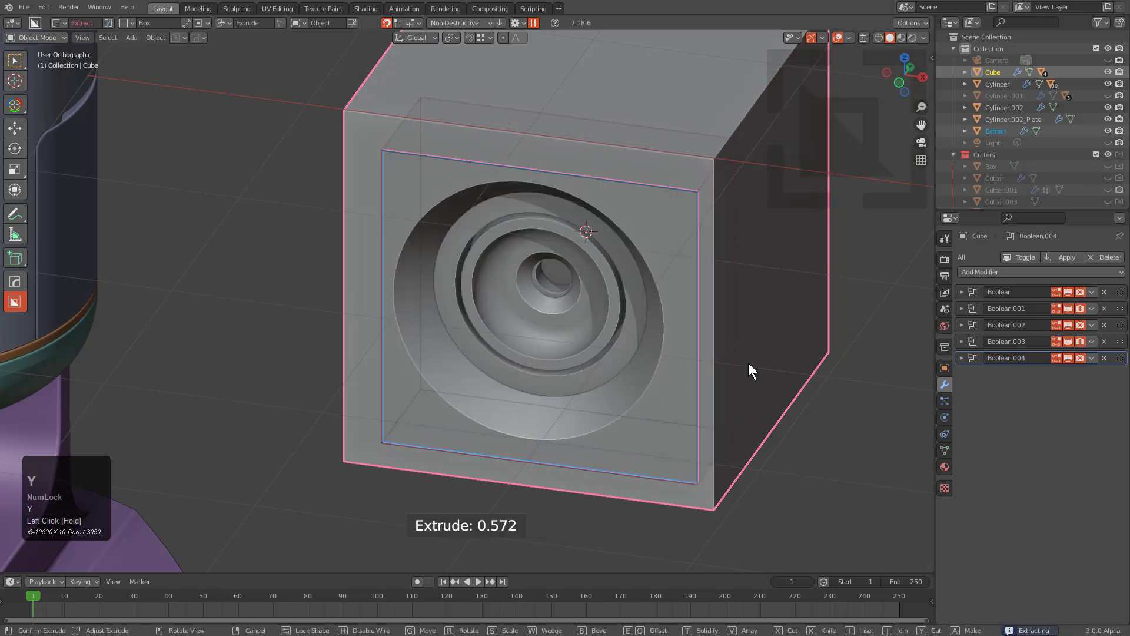
left_click(748, 363)
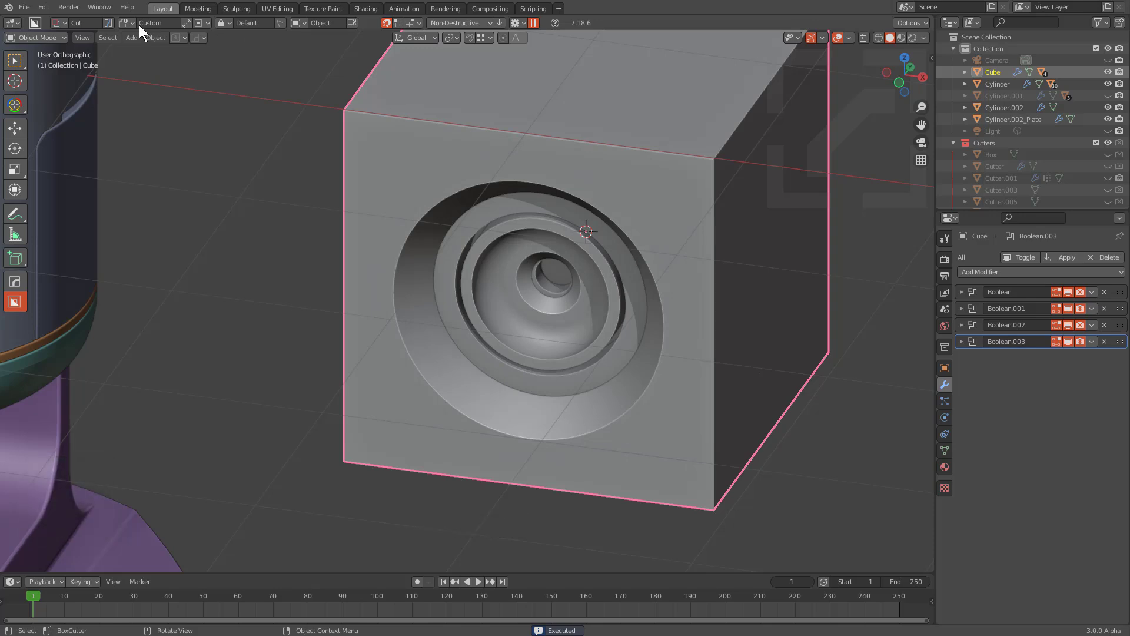
- Delete the cube used to build the custom cutter shape
key("x")
left_click(633, 281)
scroll(630, 281, "down", 1)
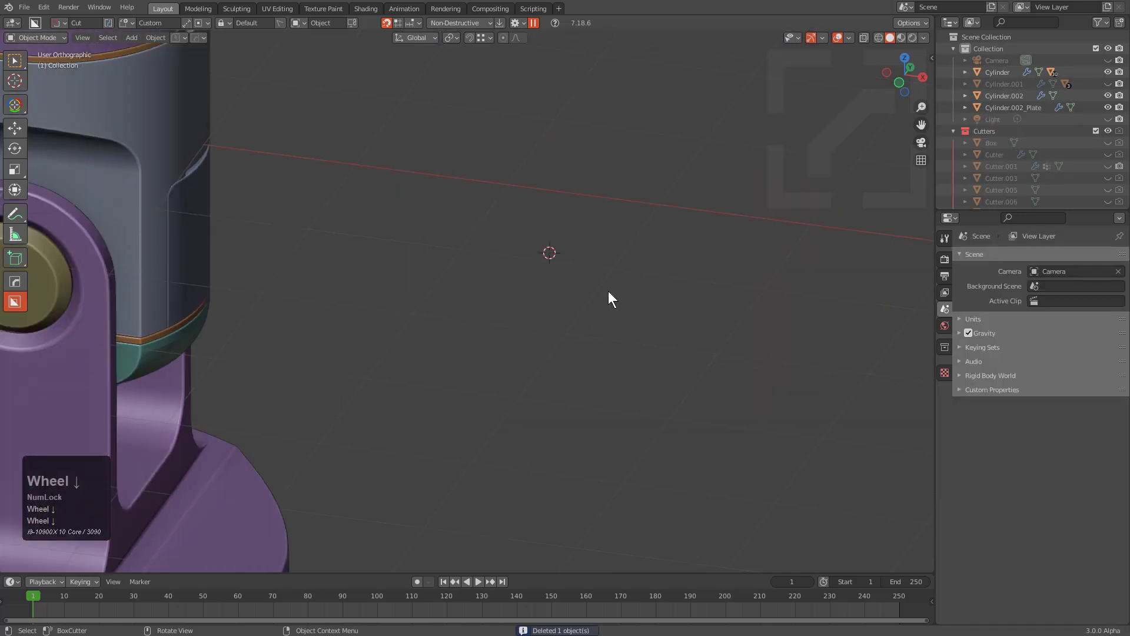
- Cut the extracted custom shape into the outer face of the pivot pin, locking the shape to adjust its placement
middle_click_drag(631, 282, 761, 256, "shift")
scroll(395, 277, "up", 3)
left_click(381, 196)
key("KP_Decimal")
scroll(487, 322, "up", 3)
middle_click_drag(487, 322, 621, 188, "shift")
scroll(500, 294, "up", 2)
mouse_move(489, 276)
left_mouse_down()
mouse_move(614, 341)
mouse_move(666, 443)
mouse_move(718, 483)
mouse_move(703, 451)
left_mouse_up()
key("Tab")
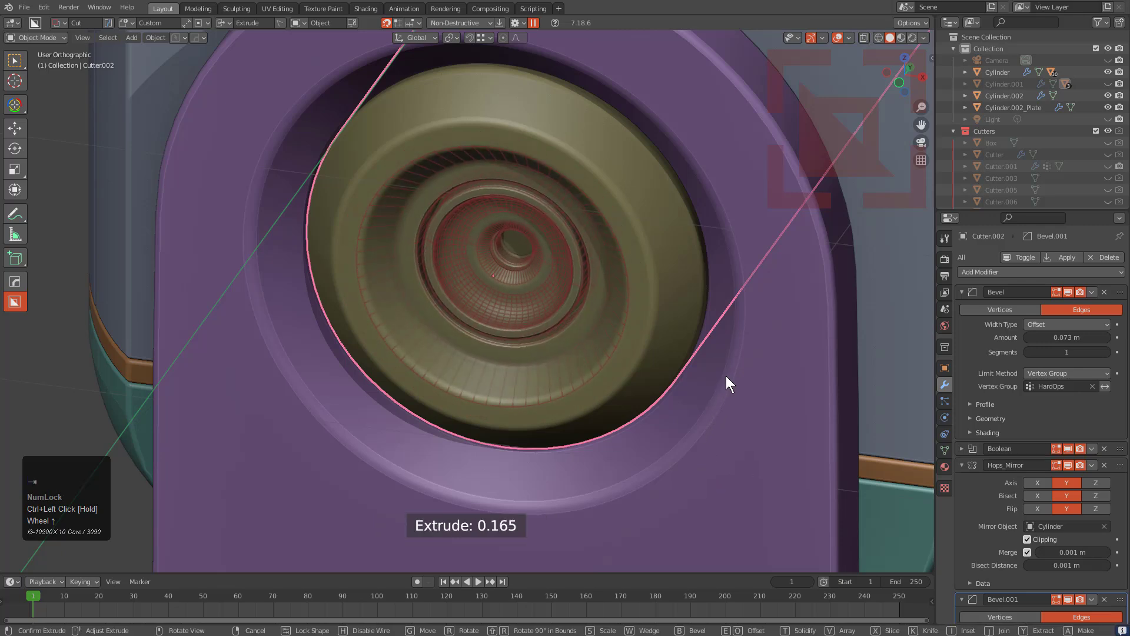
middle_click_drag(594, 274, 461, 268)
left_click_drag(461, 268, 501, 263)
key("Tab")
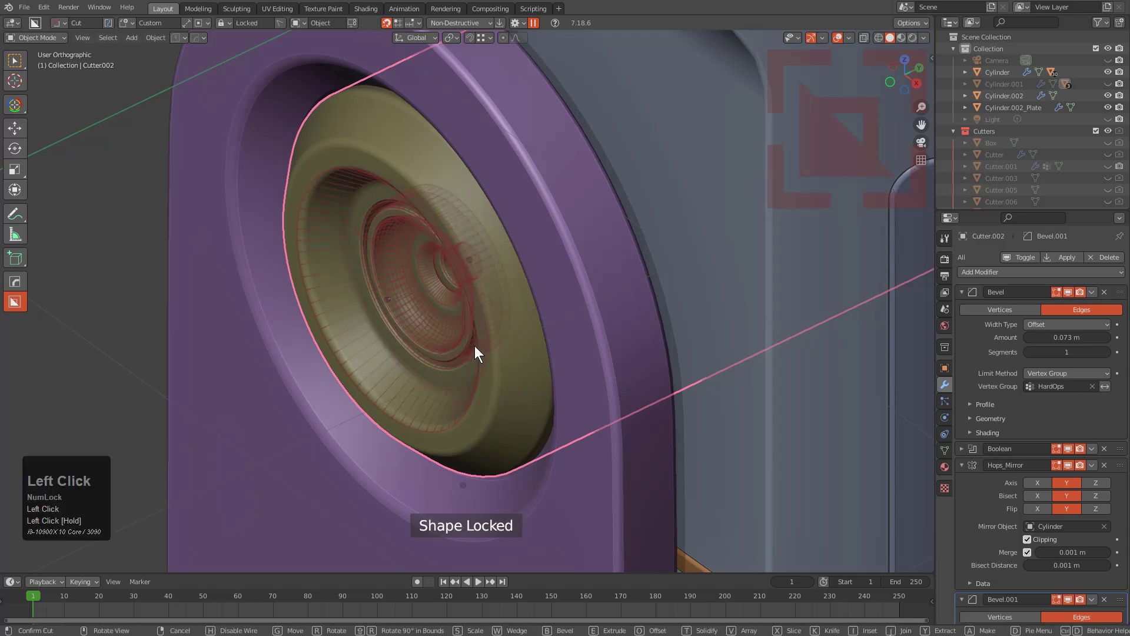
- Deselect everything and view the whole assembly with its pin detail in Material Preview shading
scroll(475, 347, "down", 3)
mouse_move(577, 341)
middle_mouse_down()
mouse_move(679, 317)
mouse_move(595, 279)
mouse_move(576, 322)
middle_mouse_up()
key("alt+a")
scroll(595, 279, "down", 2)
middle_click_drag(576, 323, 612, 317)
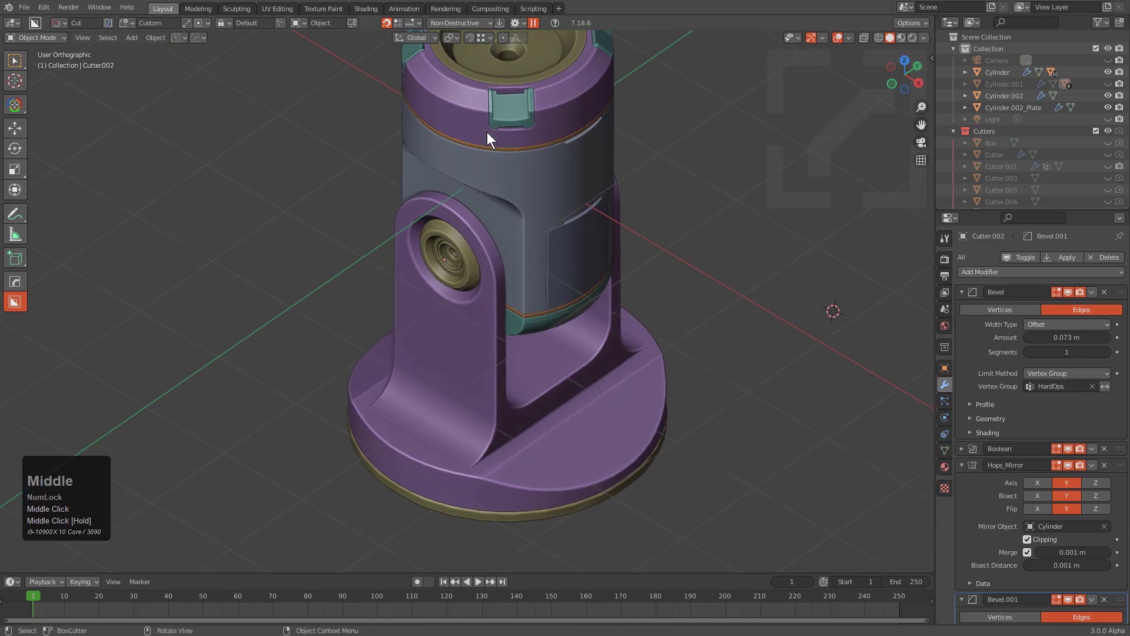
middle_click_drag(575, 441, 565, 404)
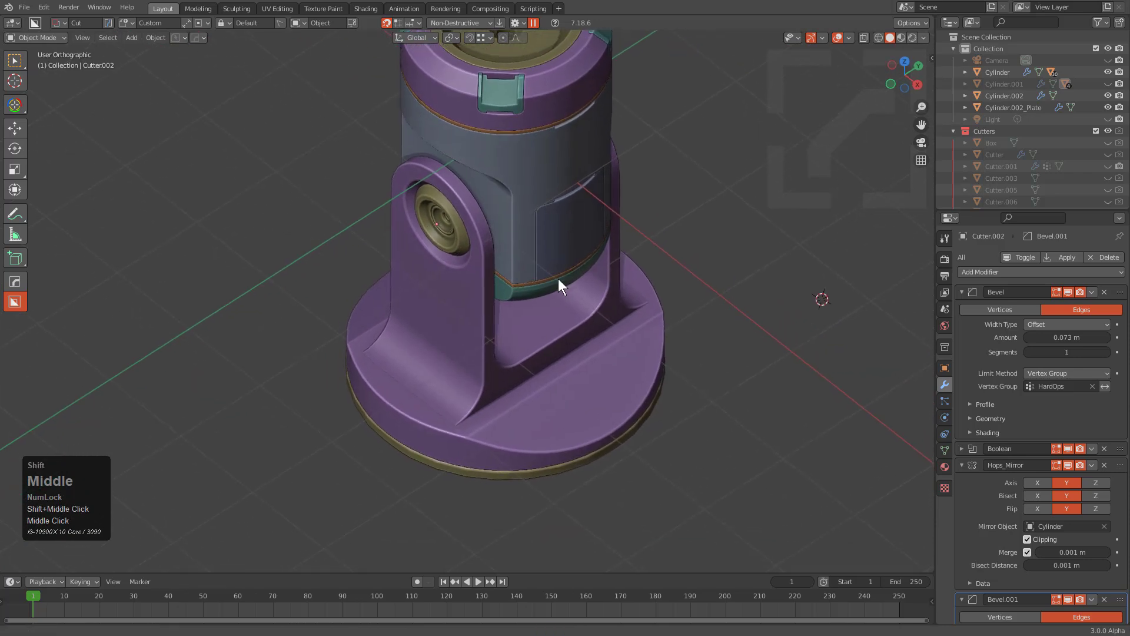
middle_click_drag(559, 246, 535, 354, "shift")
left_click(900, 37)
mouse_move(630, 309)
middle_mouse_down()
mouse_move(584, 309)
mouse_move(601, 280)
mouse_move(571, 280)
middle_mouse_up()
key("alt+a")
scroll(599, 280, "down", 2, "shift")
middle_click_drag(550, 210, 568, 267, "shift")
- Add a cylinder mesh at the world origin and scale it narrower on X and Y without changing its height
key("shift+c")
key("shift+a")
mouse_move(581, 265)
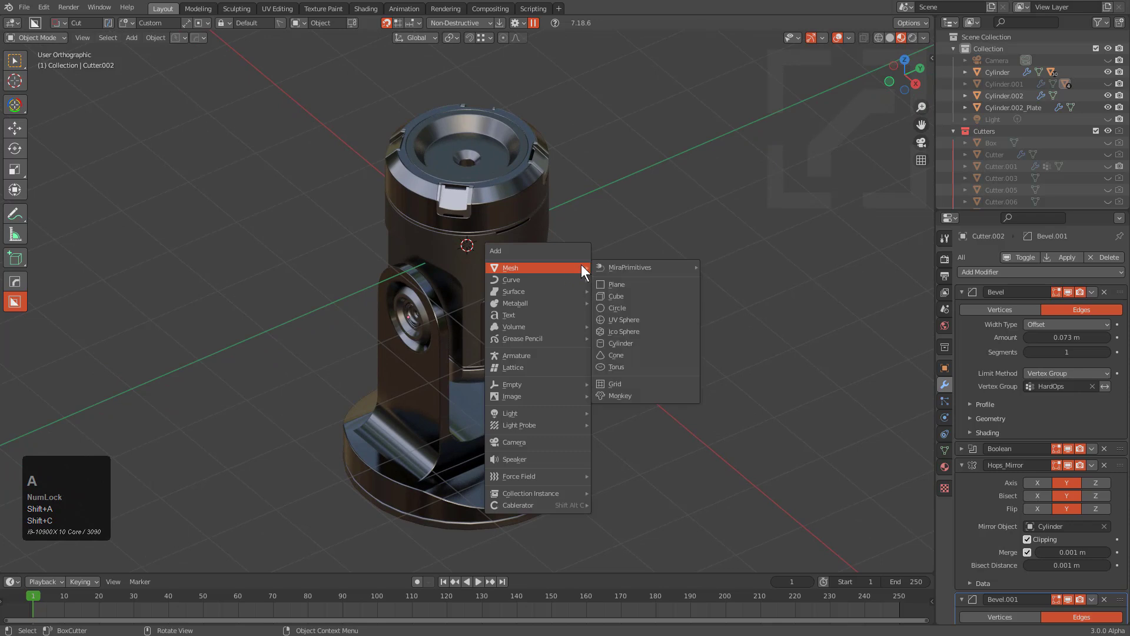
left_click(620, 343)
scroll(588, 326, "down", 2)
key("s")
key("shift+z")
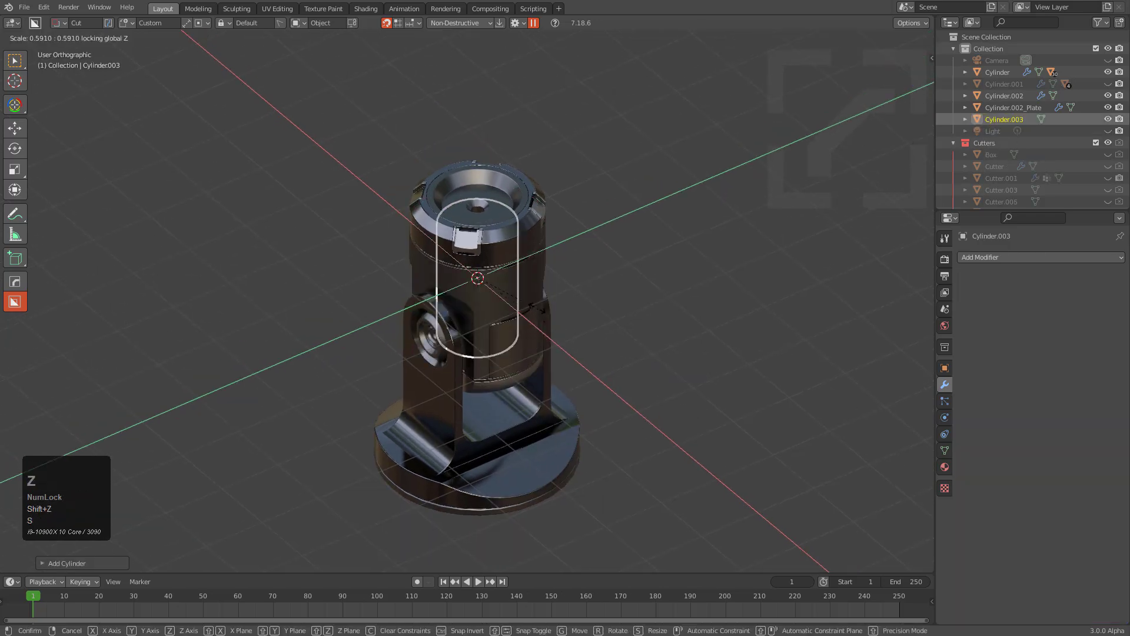
left_click(541, 347)
- Raise the new cylinder along Z, thin it on X and Y into a narrow rod, and stretch it vertically
key("g")
key("z")
left_click(546, 244)
key("s")
key("shift+z")
left_click(493, 176)
key("s")
key("z")
left_click(535, 246)
- Repeatedly lengthen the rod along Z and reposition it vertically to form a tall beam rising from the assembly's top opening
scroll(535, 259, "down", 3)
key("g")
key("z")
left_click(535, 251)
key("s")
key("z")
left_click(537, 254)
key("g")
key("z")
left_click(558, 279)
middle_click_drag(537, 256, 552, 375, "shift")
key("g")
key("z")
left_click(550, 318)
key("s")
key("z")
left_click(559, 327)
- Sharpen the beam with the HardOps Sharpen operation and fine-tune its height so its base sits inside the top recess
key("q")
left_click(575, 226)
middle_click_drag(574, 226, 468, 246)
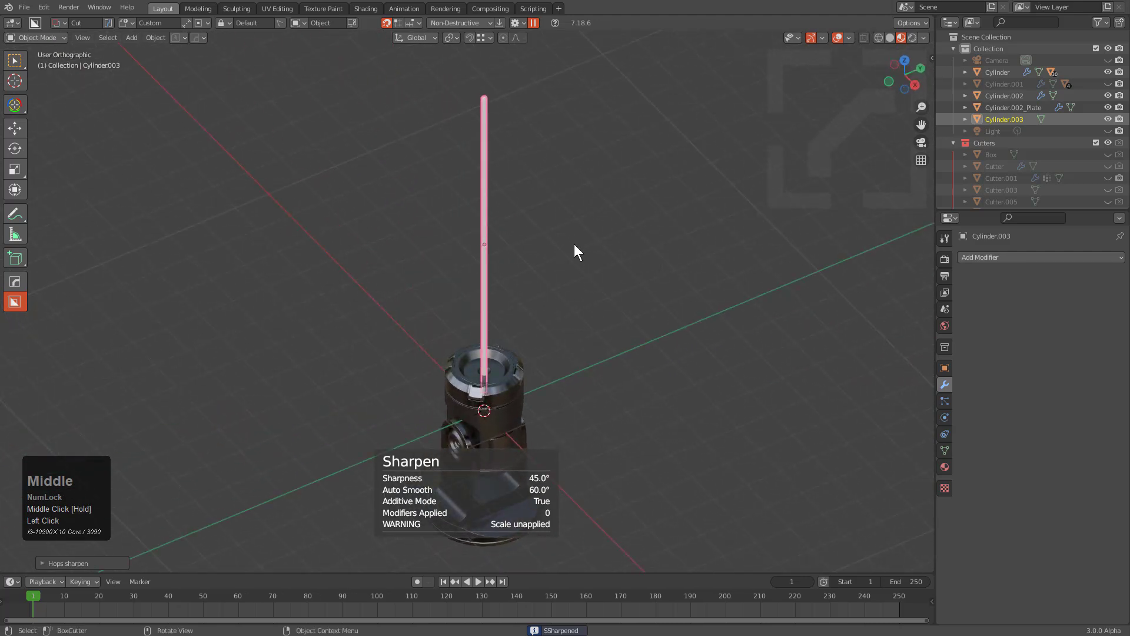
key("g")
key("z")
left_click(553, 318)
key("g")
key("z")
left_click(561, 312)
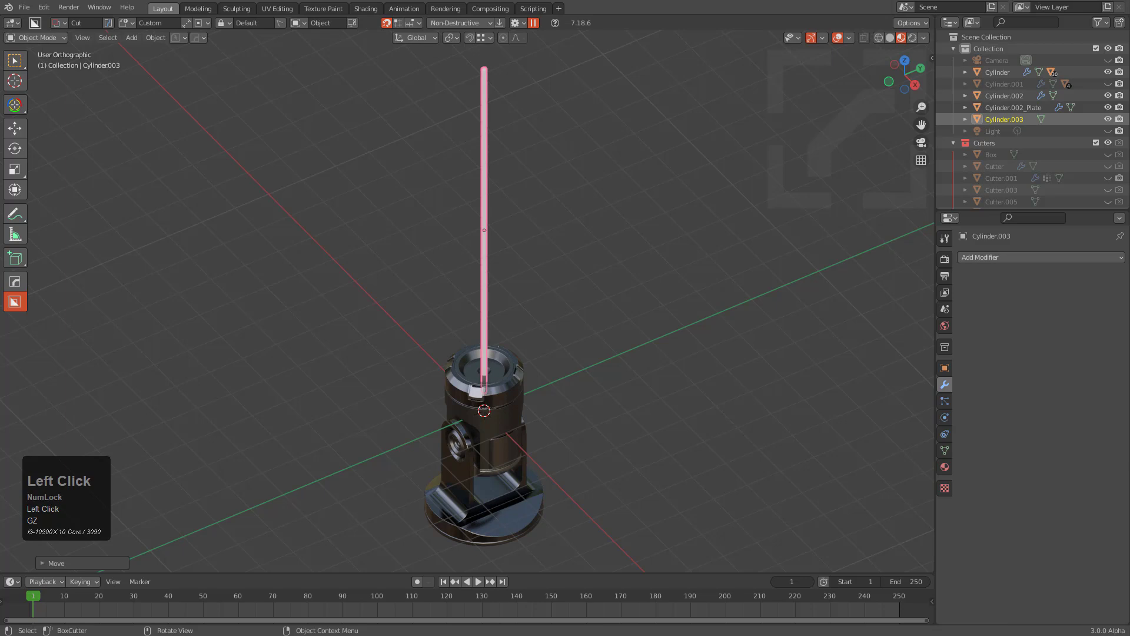
- Select all of the beam's geometry in Edit Mode and unwrap it with Project from View in the right orthographic view
key("Tab")
key("a")
middle_click_drag(526, 179, 587, 279, "alt")
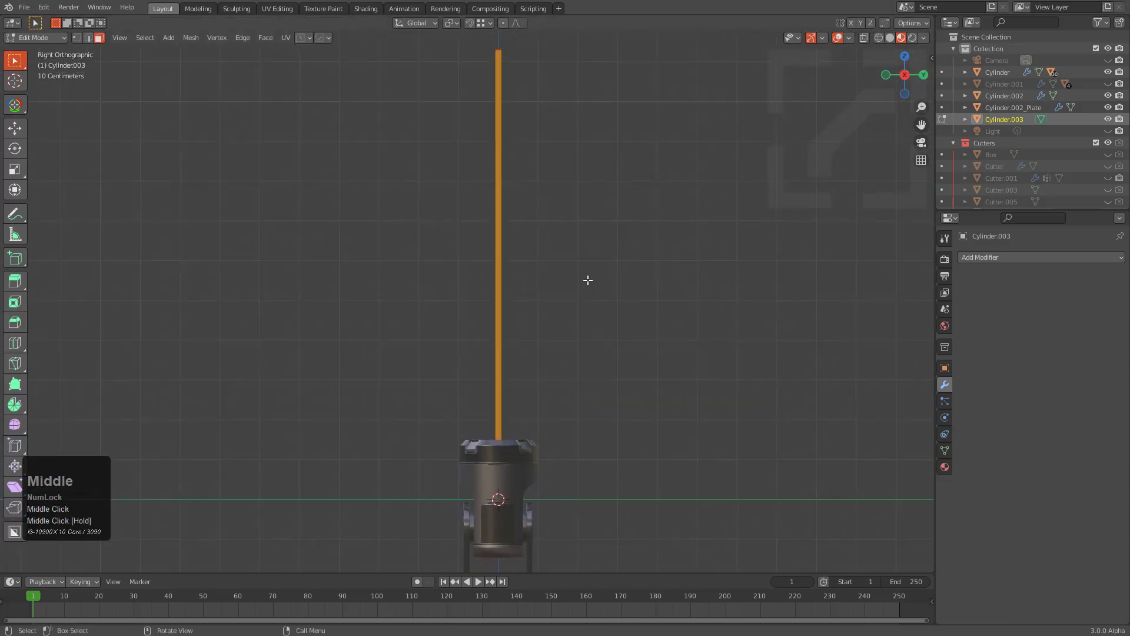
key("u")
left_click(587, 280)
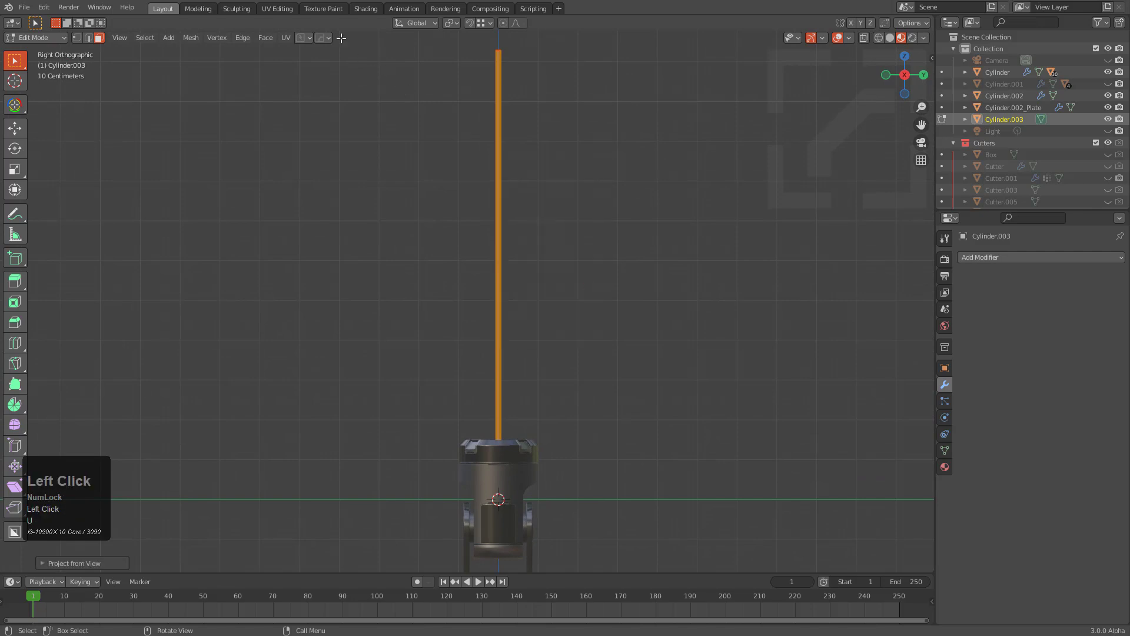
- Rotate the beam's UVs by 90 degrees and scale them to span the full width of the UV square
left_click(287, 8)
scroll(249, 345, "up", 2)
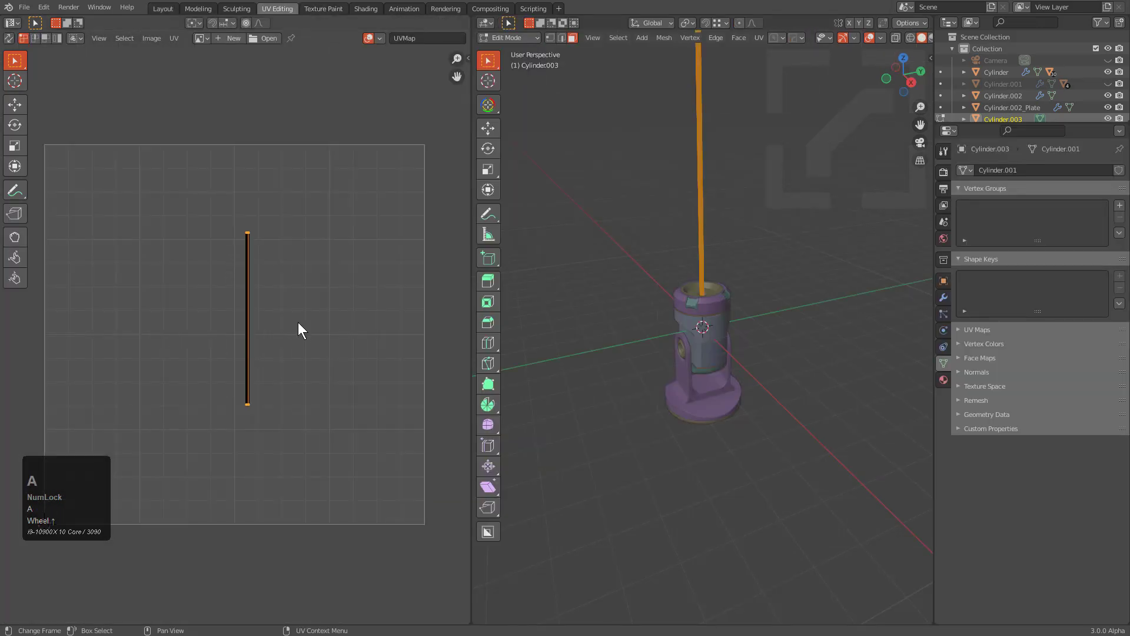
type("r90")
key("Return")
key("s")
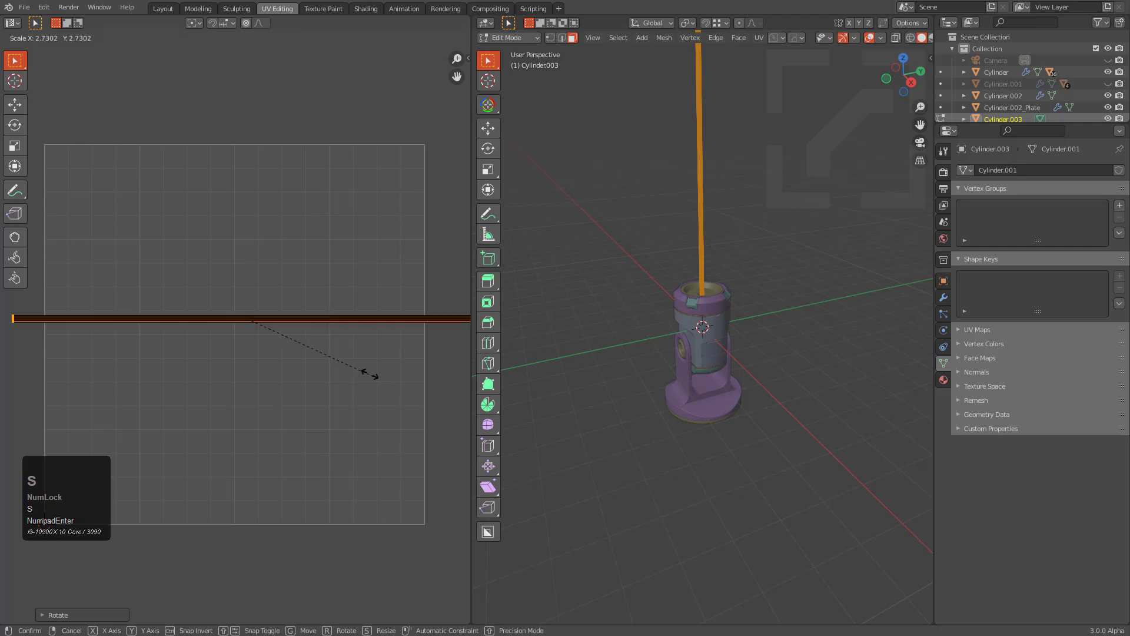
left_click(335, 361)
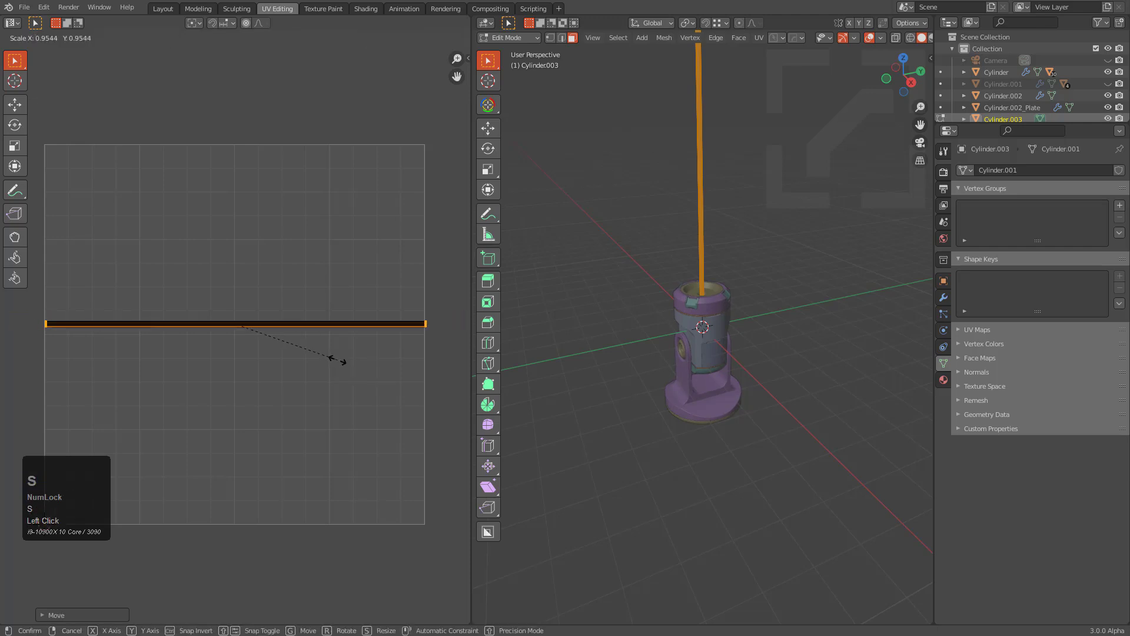
left_click(337, 359)
key("Tab")
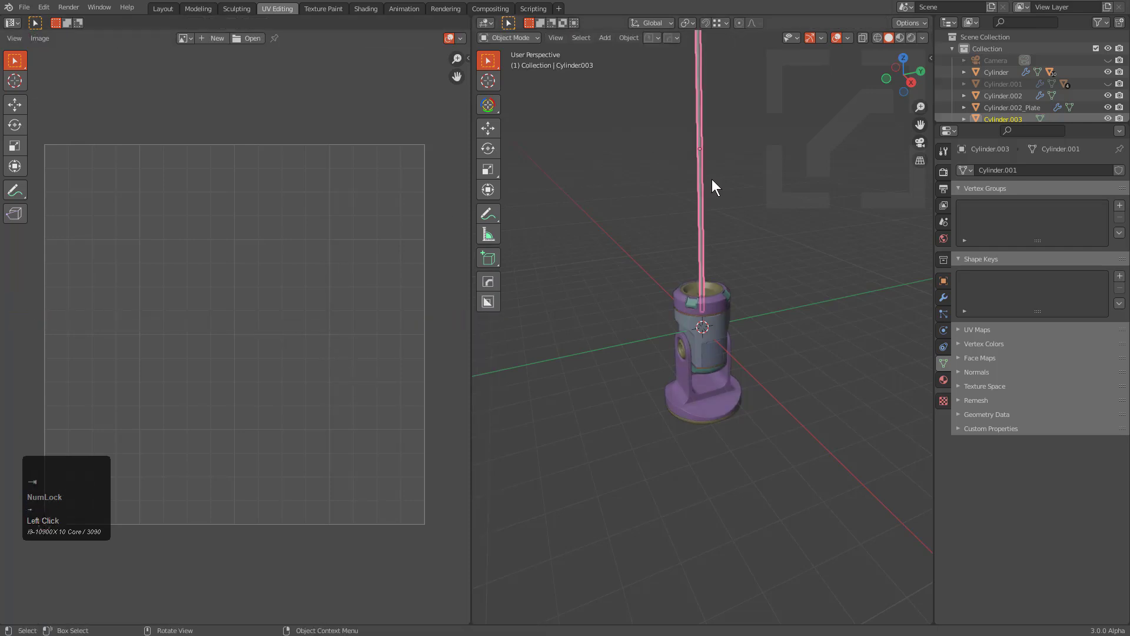
- Create a new material for the beam in the Shading workspace
left_click(165, 7)
middle_click_drag(338, 91, 505, 171)
left_click(515, 168)
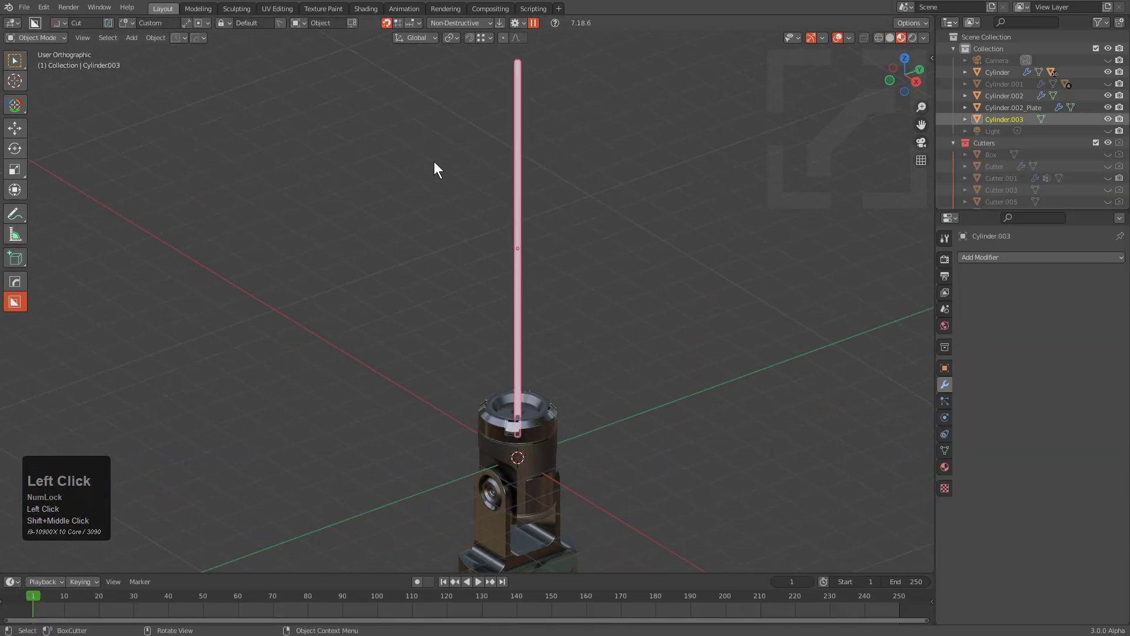
left_click(363, 10)
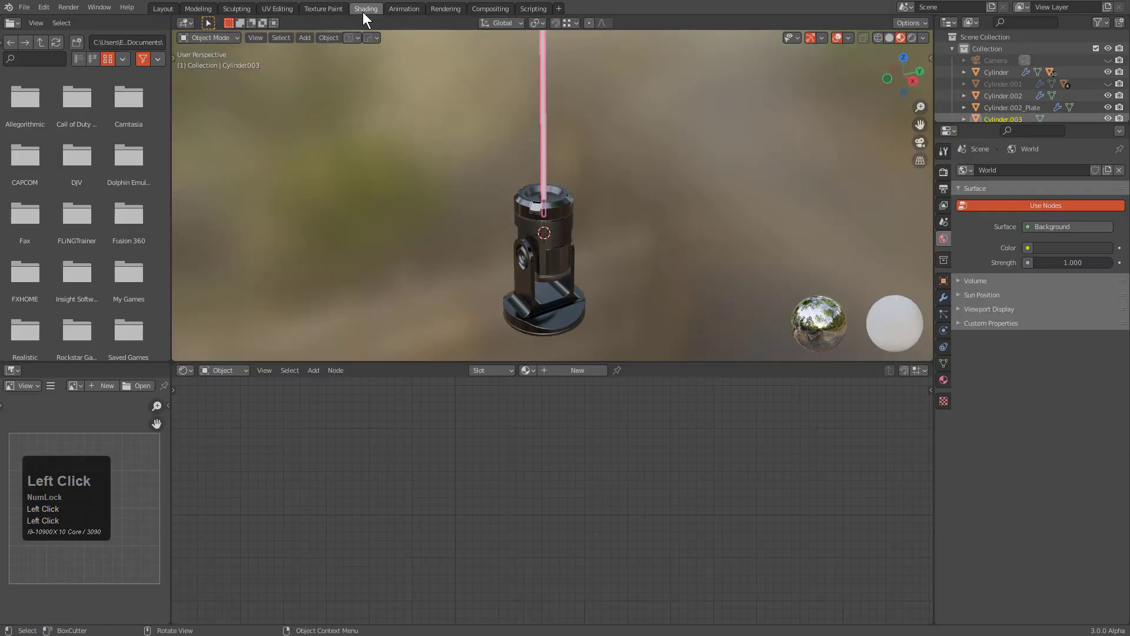
left_click(570, 370)
scroll(545, 193, "up", 3)
scroll(540, 150, "down", 1)
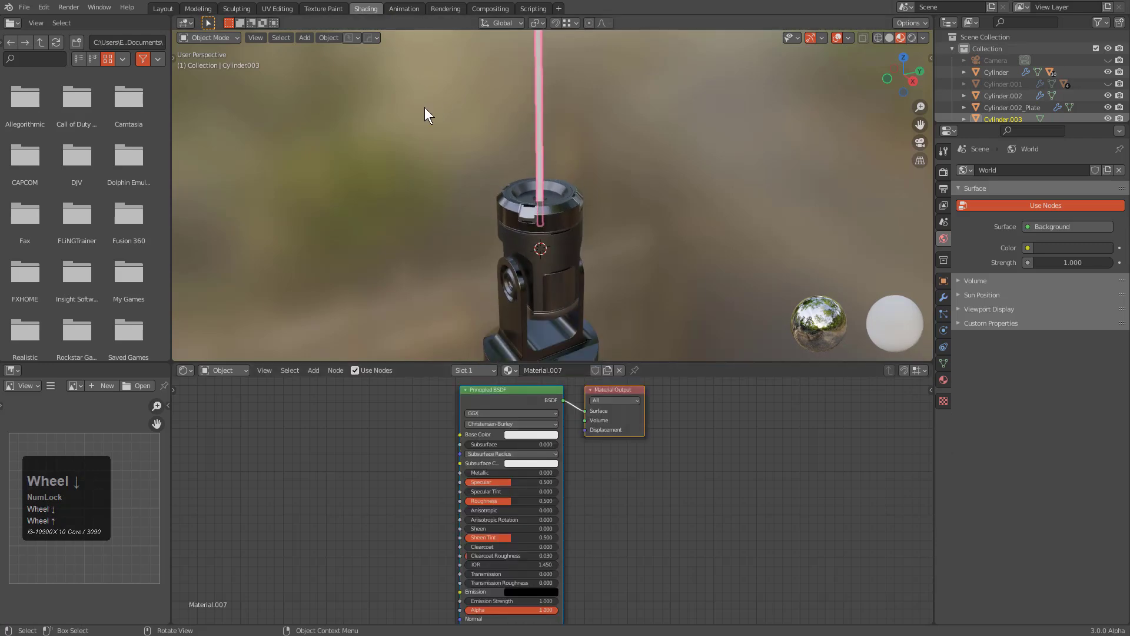
left_click(923, 37)
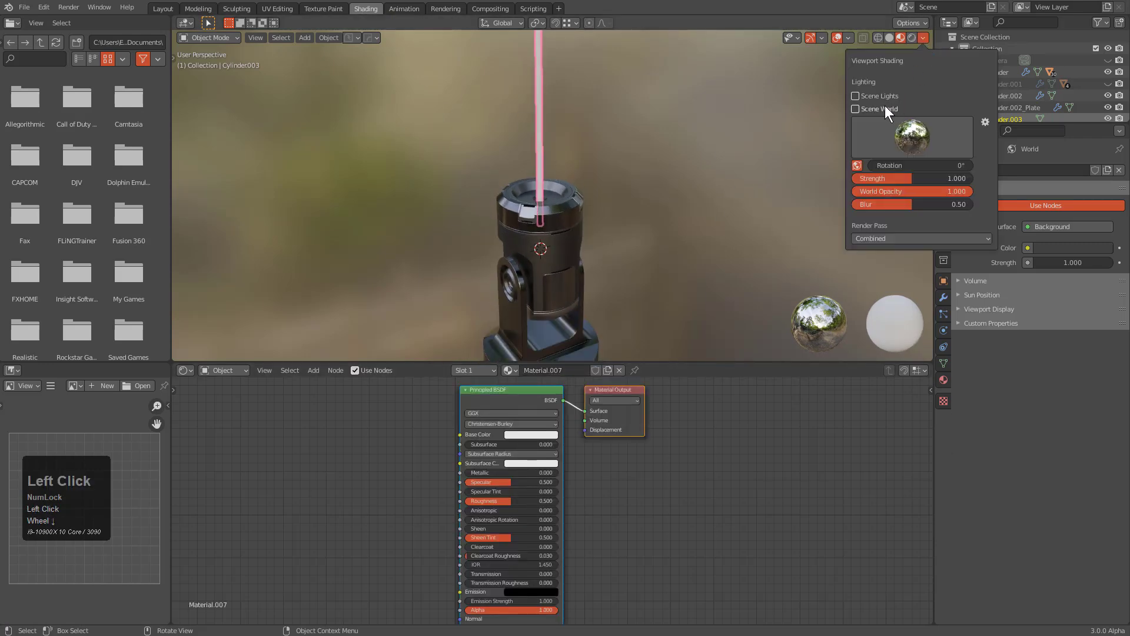
left_click(863, 108)
left_click(923, 37)
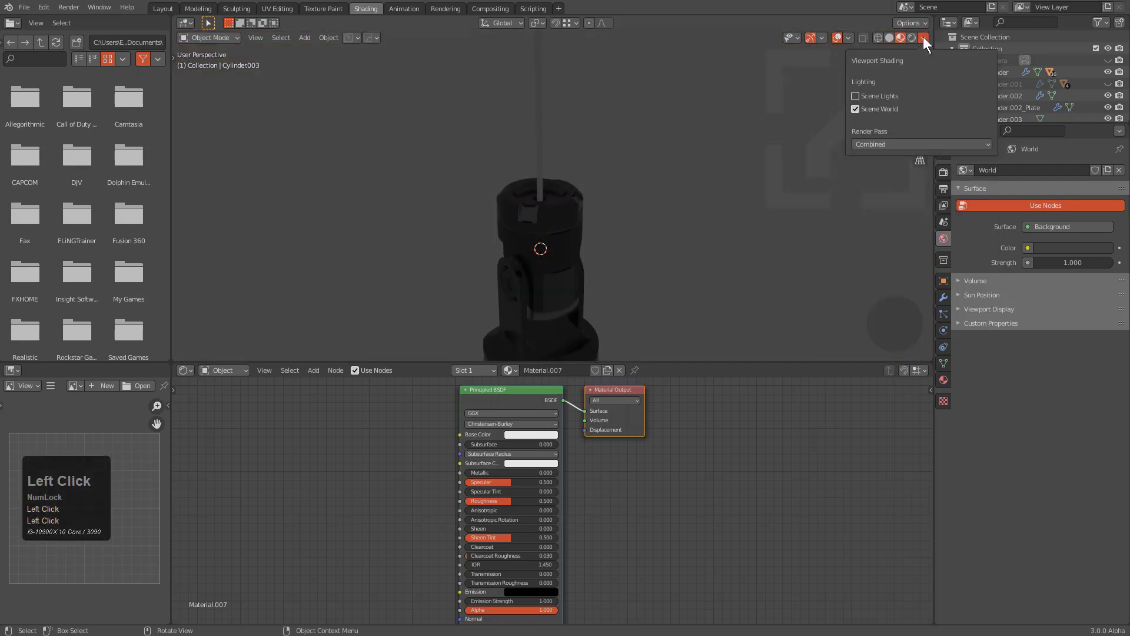
left_click(865, 109)
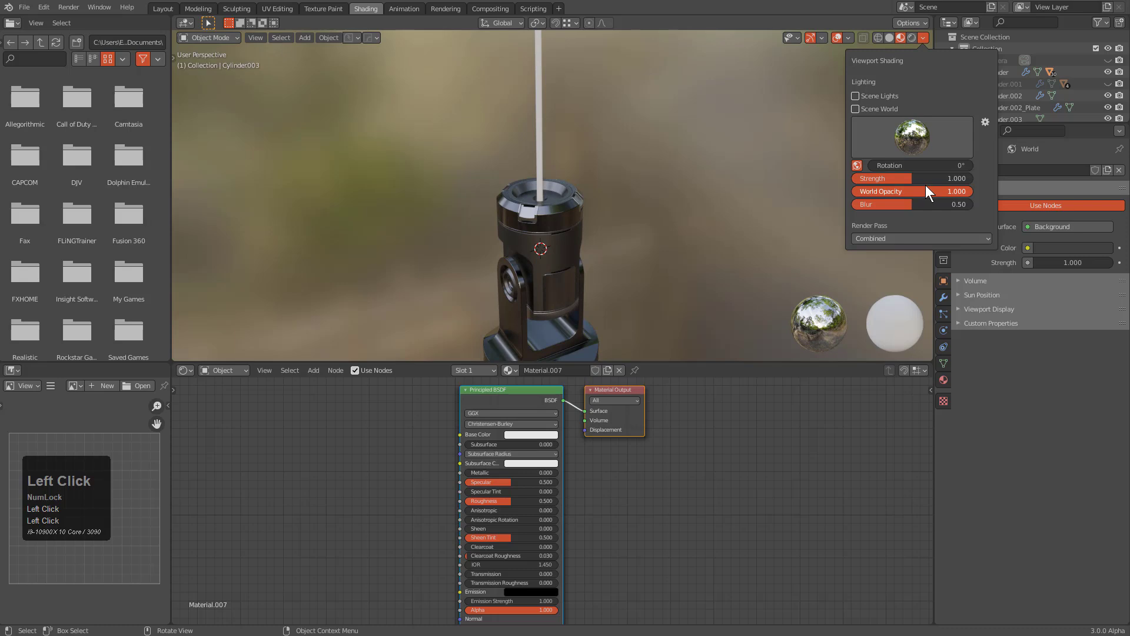
- Hide the HDRI background by lowering the viewport shading's World Opacity to its minimum, keeping the whole beam in view
left_click_drag(918, 191, 801, 191)
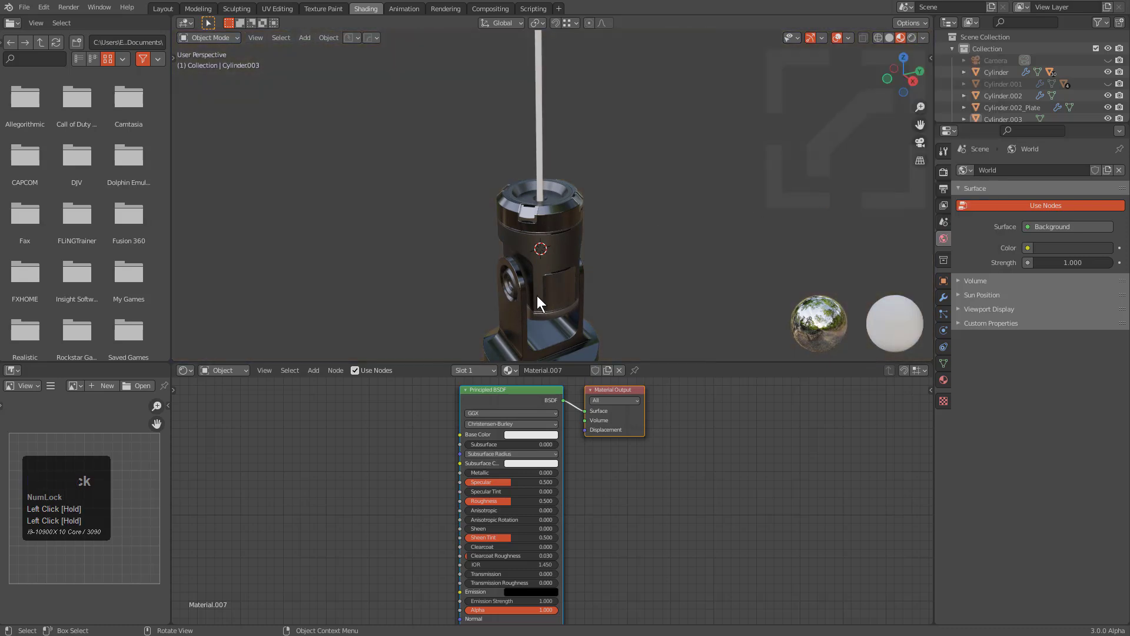
scroll(562, 241, "down", 2)
middle_click_drag(567, 112, 577, 190, "shift")
scroll(578, 194, "down", 2)
- Delete the Principled BSDF node from the beam's material
middle_click_drag(522, 397, 688, 423)
left_click(690, 436)
key("x")
left_click(731, 436)
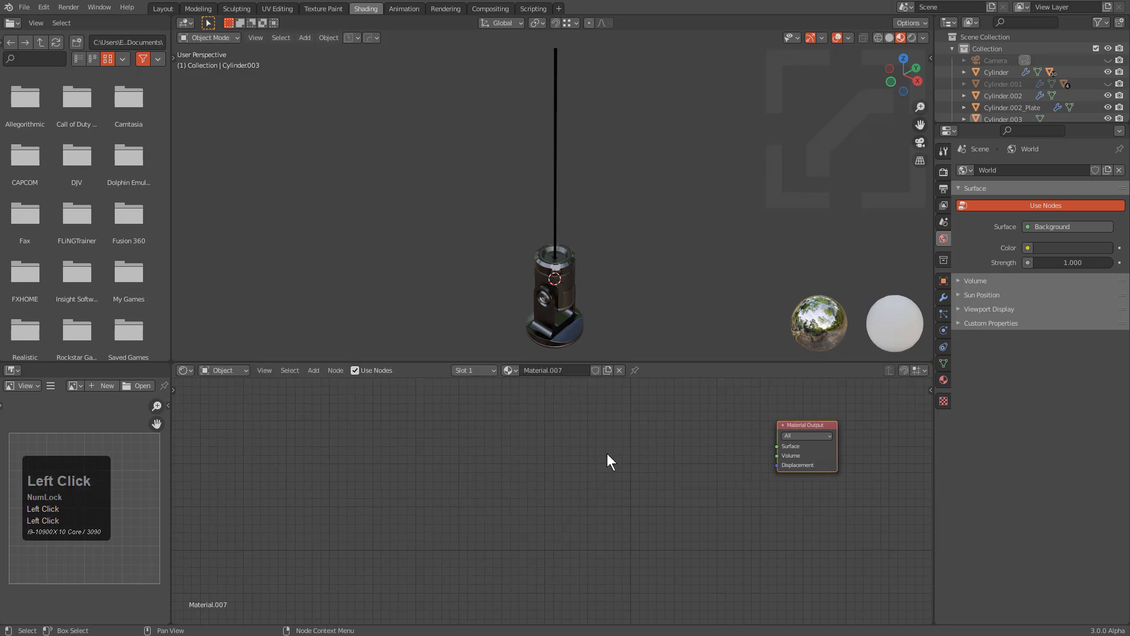
- Add Texture Coordinate and Gradient Texture nodes and connect the UV output to the gradient's Vector input
key("shift+a")
mouse_move(524, 458)
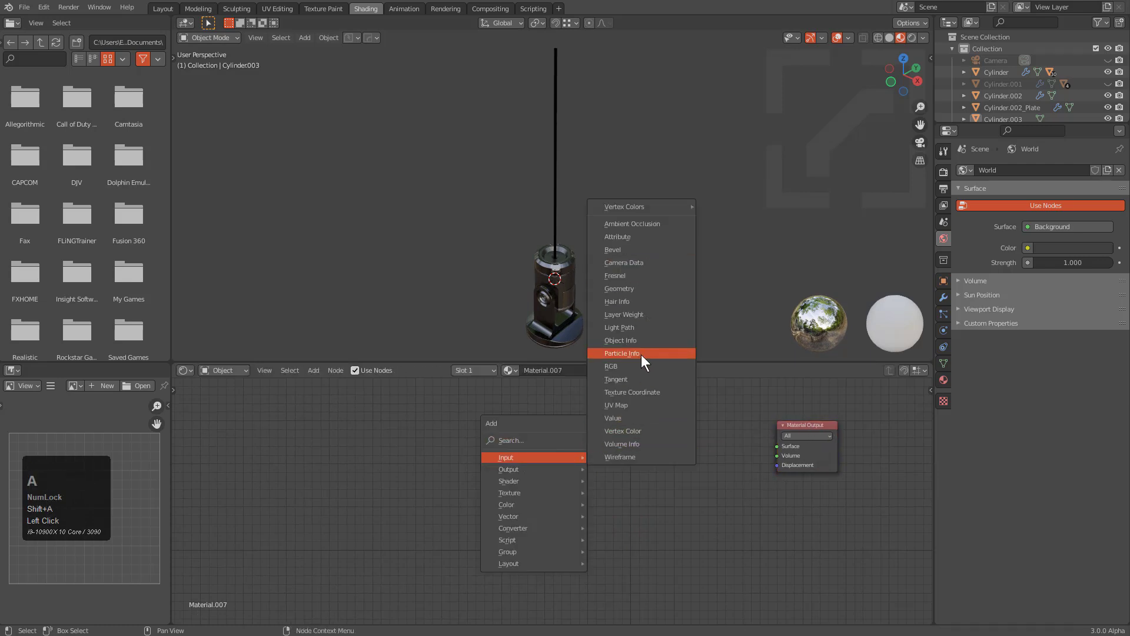
left_click(631, 392)
left_click(490, 433)
key("shift+a")
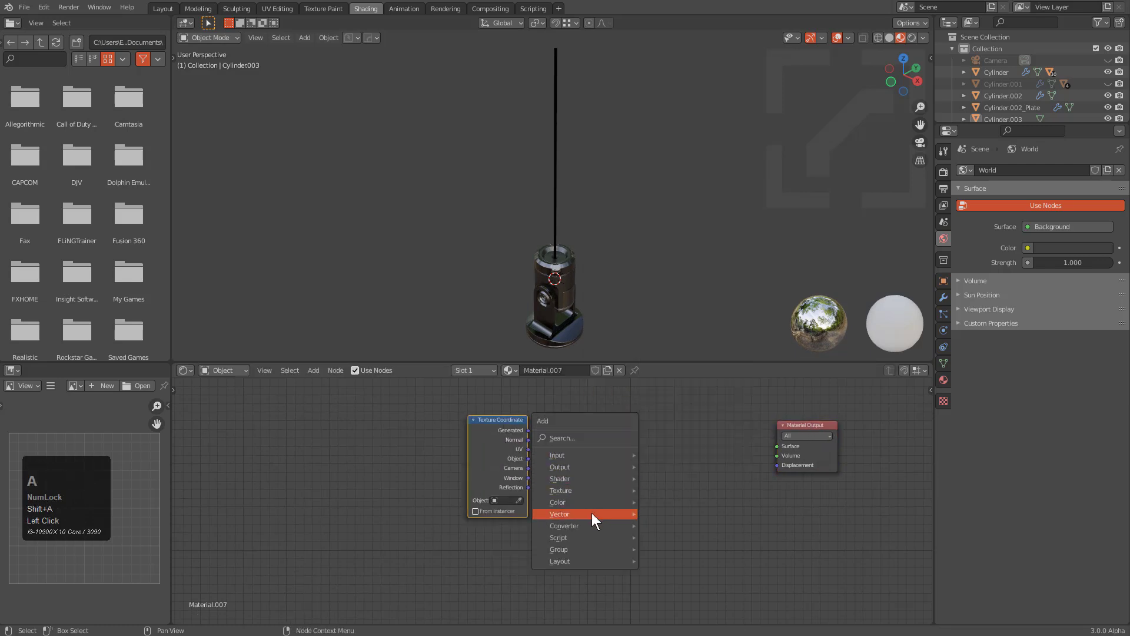
mouse_move(609, 490)
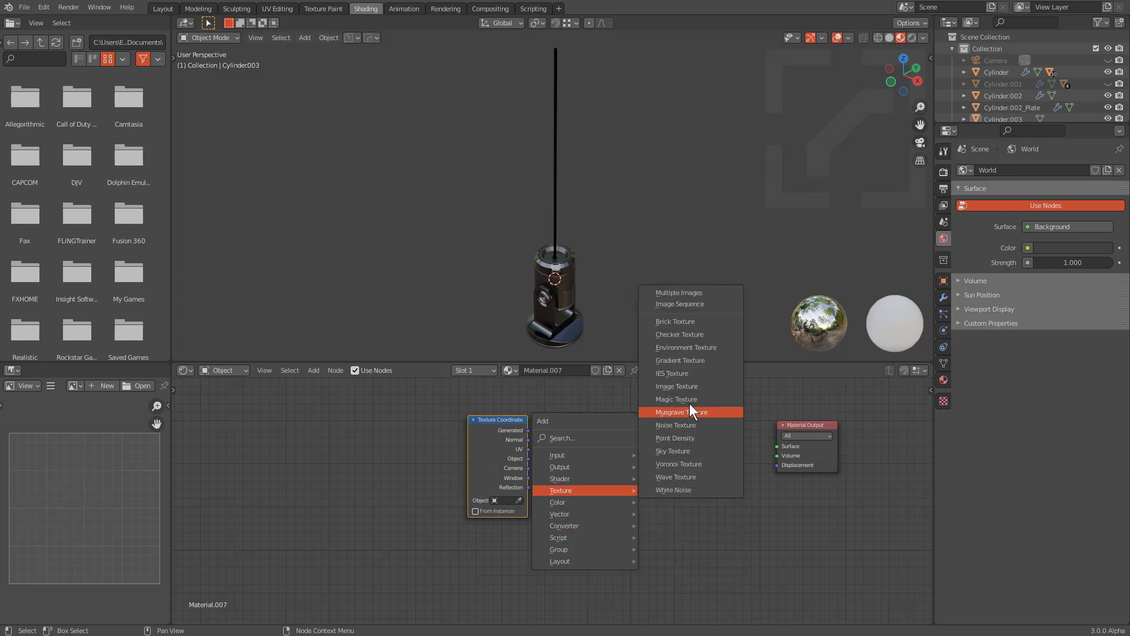
left_click(697, 360)
left_click(612, 425)
scroll(557, 451, "up", 3)
left_click_drag(522, 436, 549, 472)
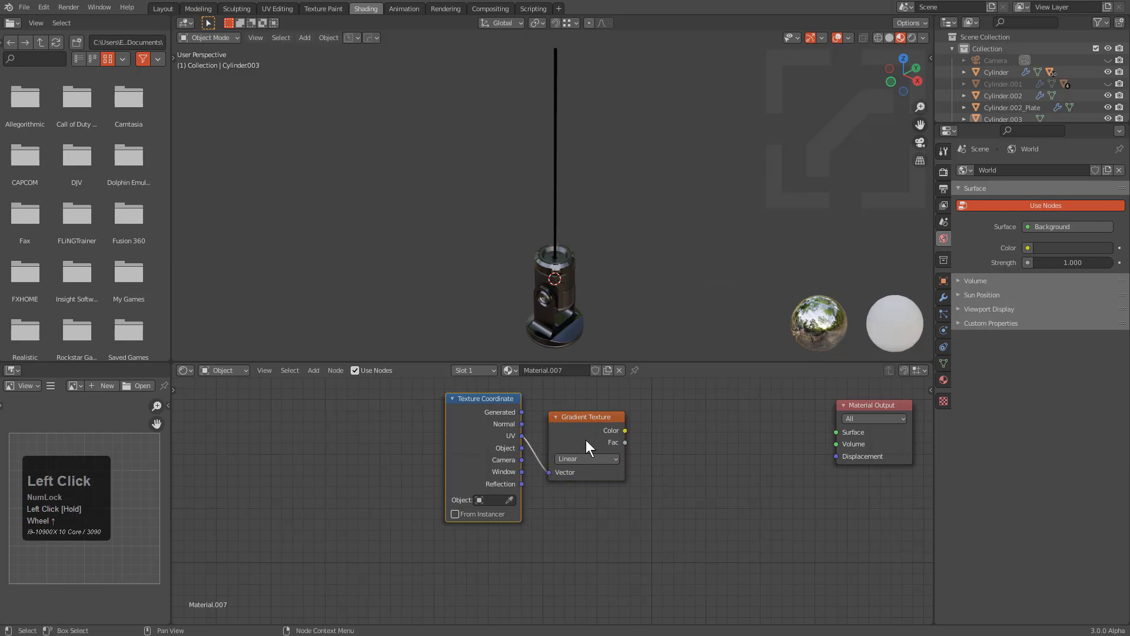
- Preview the Gradient Texture through a Viewer node and insert a ColorRamp node on its Color output
left_click(568, 455, "ctrl+shift")
scroll(571, 213, "up", 1)
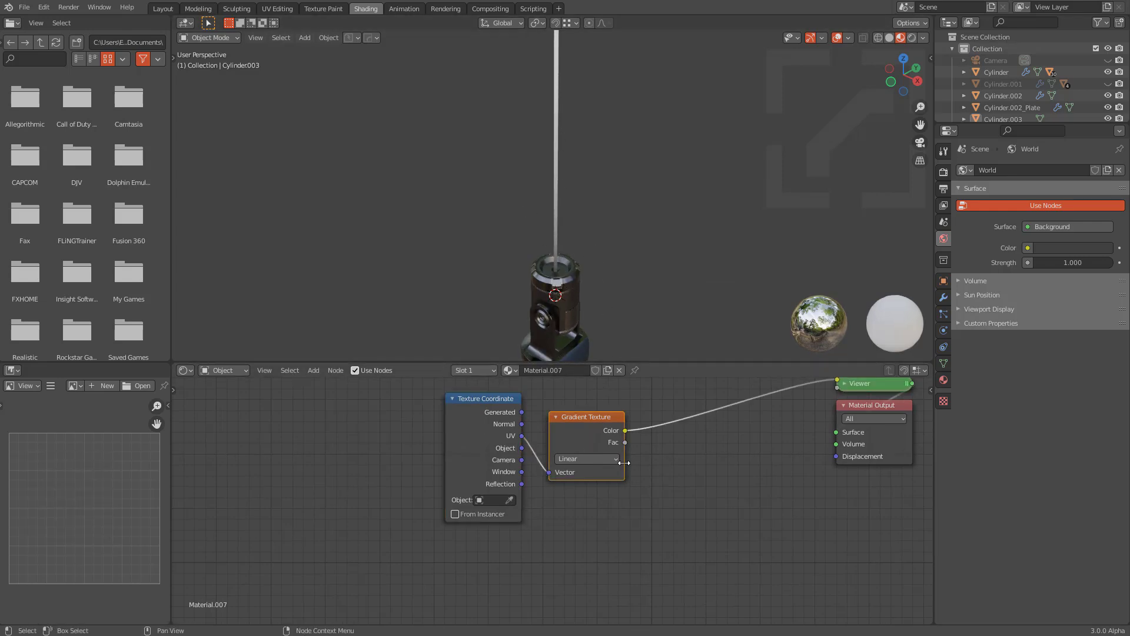
key("shift+a")
left_click(606, 477)
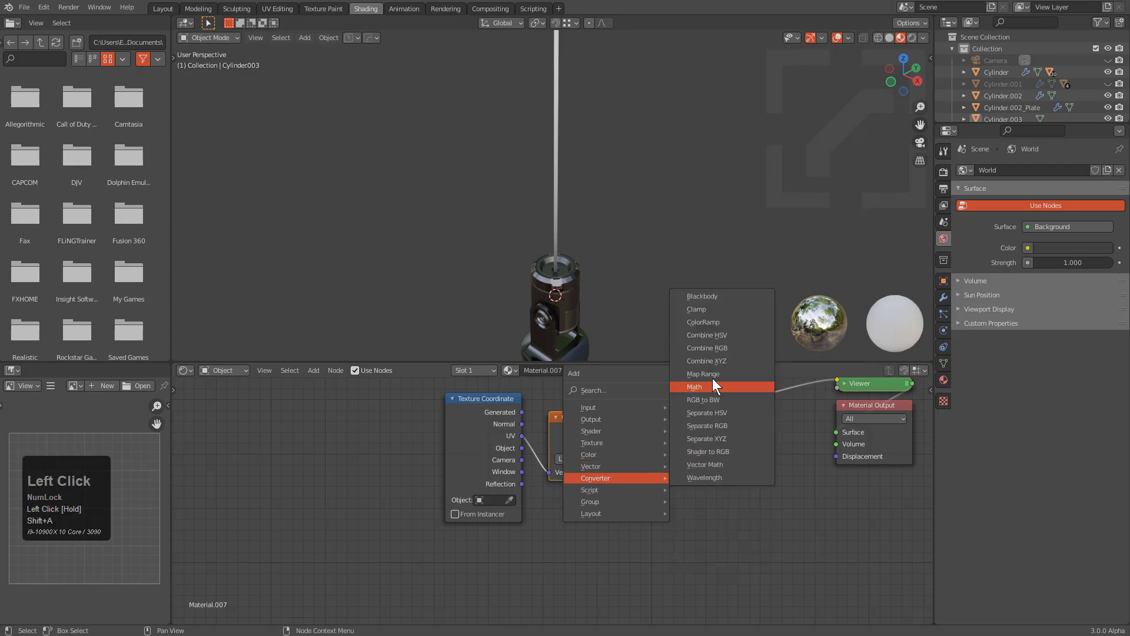
left_click(715, 327)
left_click(675, 419)
- Move the ColorRamp's black stop to position 0.205
middle_click_drag(687, 447, 637, 497)
scroll(637, 497, "up", 1)
left_click_drag(633, 497, 659, 475)
scroll(655, 311, "down", 1)
middle_click_drag(707, 448, 643, 432)
key("alt+a")
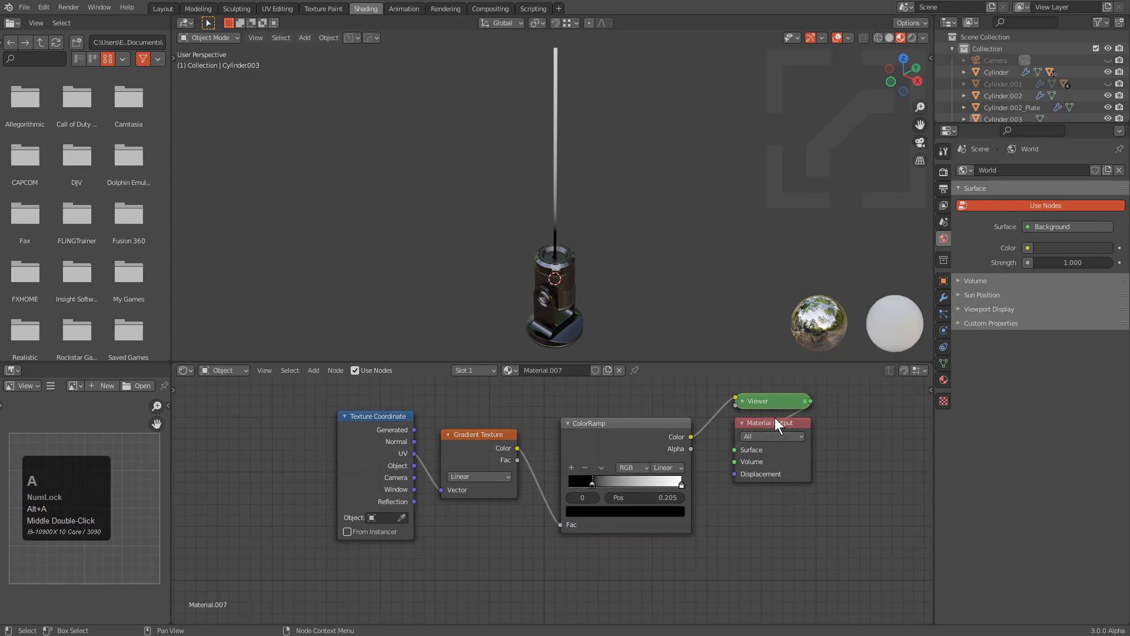
- Move the Material Output node away to make room and add a Transparent BSDF node below the ColorRamp
left_click_drag(776, 419, 919, 448)
middle_click_drag(785, 451, 689, 417)
key("shift+a")
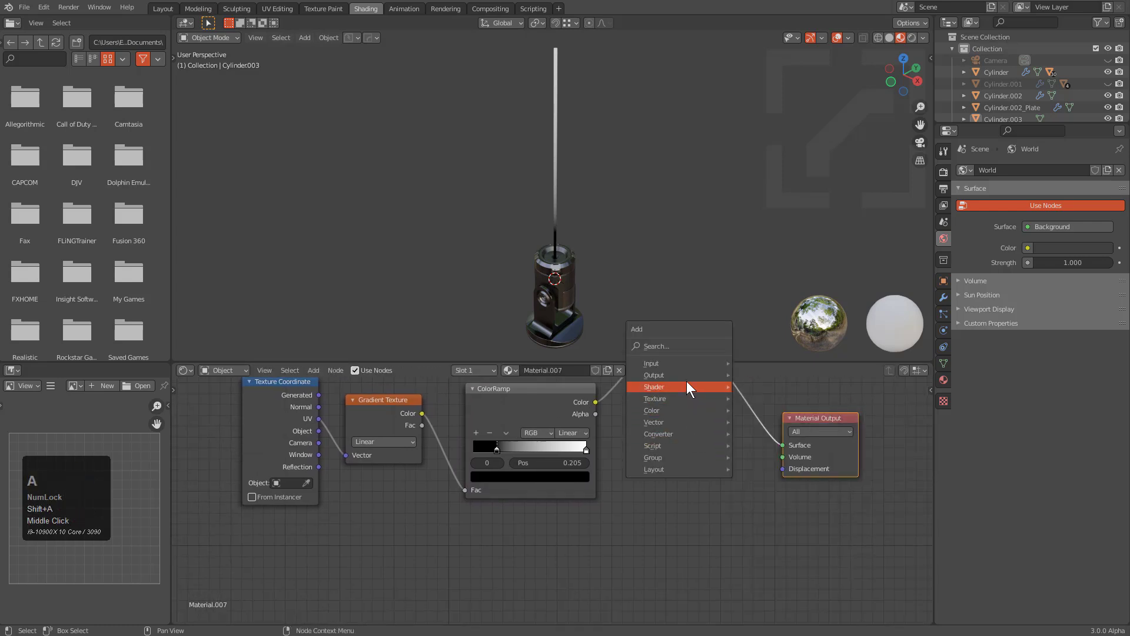
mouse_move(686, 386)
left_click(780, 551)
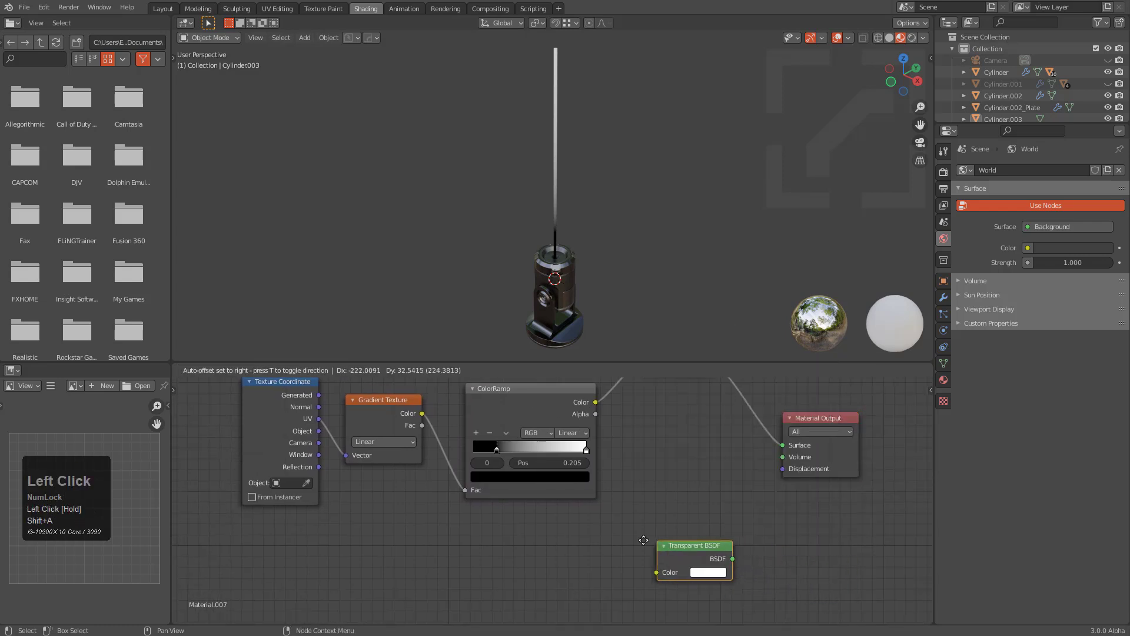
left_click(656, 540)
- Add a Mix Shader node and connect the Transparent BSDF to its second Shader input
key("shift+a")
mouse_move(675, 524)
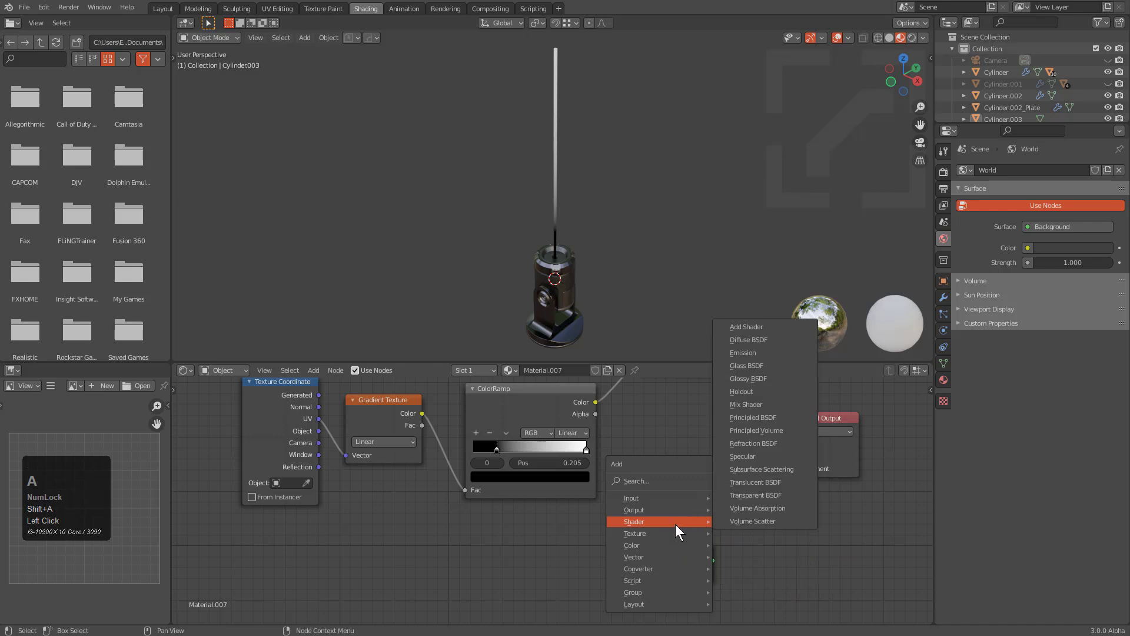
left_click(745, 405)
left_click(721, 469)
left_click_drag(712, 560, 721, 525)
- Add an Emission shader node and connect it to the Mix Shader's first Shader input
key("shift+a")
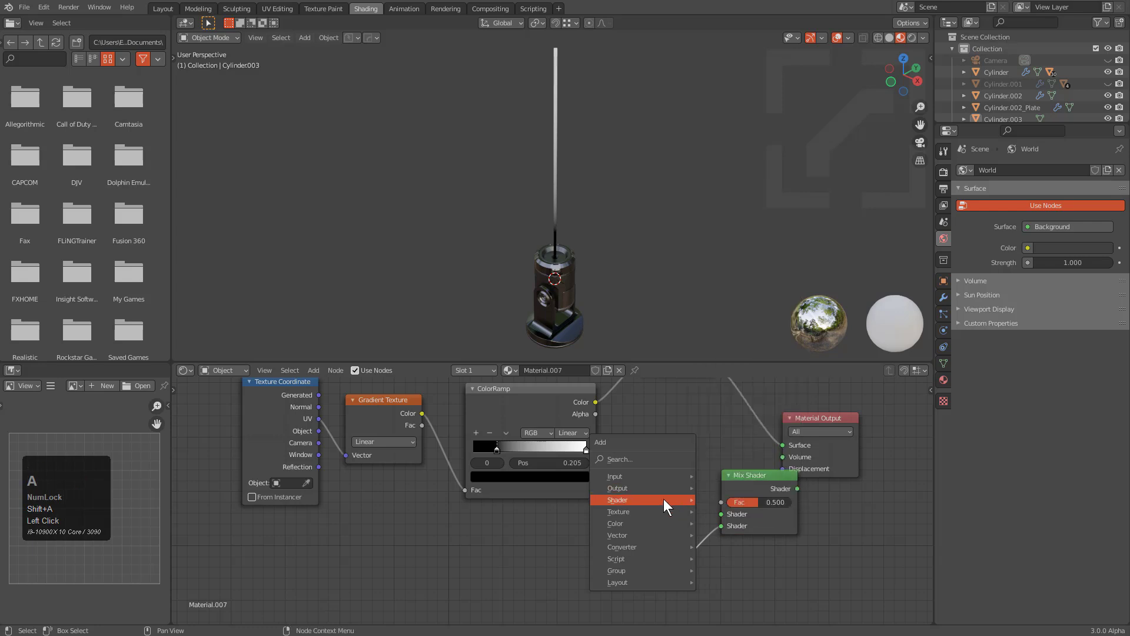
mouse_move(667, 498)
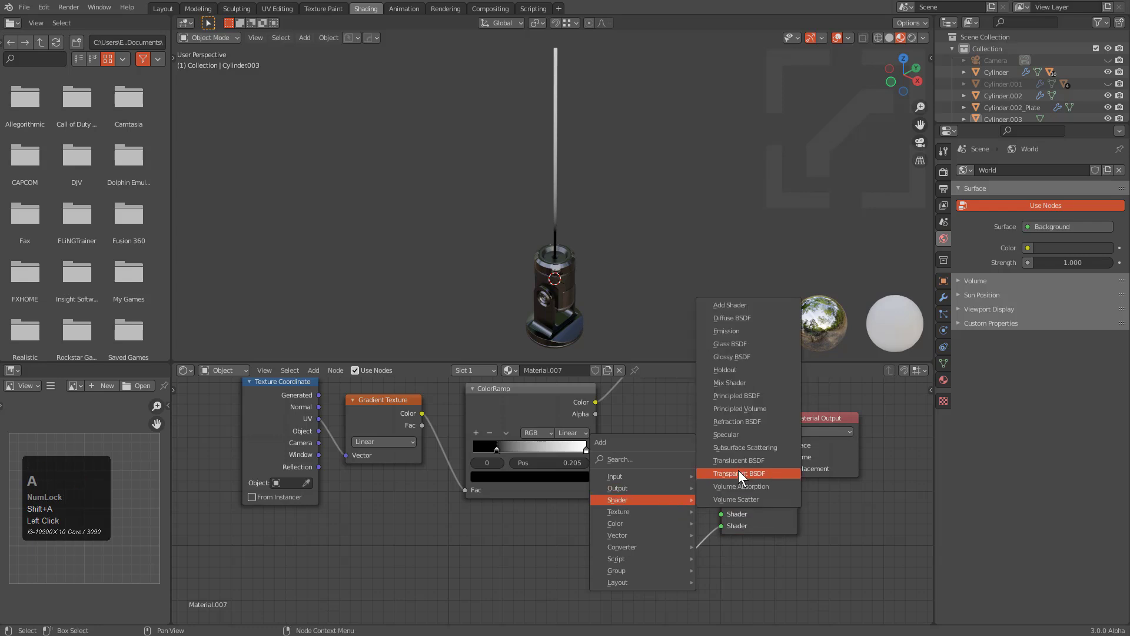
left_click(725, 333)
left_click(658, 496)
left_click_drag(681, 491, 758, 490)
- Connect the ColorRamp's Color to the Mix Shader's Fac, and the Mix Shader's output to the Material Output's Surface
left_click(813, 421)
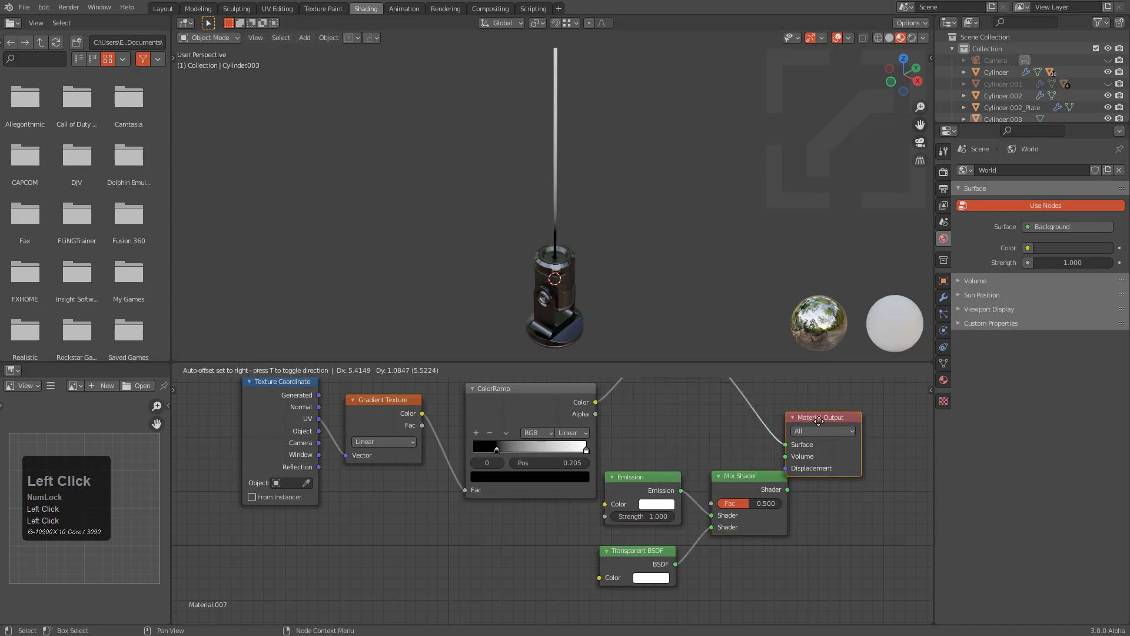
scroll(679, 468, "down", 2)
scroll(650, 432, "up", 1)
left_click_drag(569, 401, 678, 495)
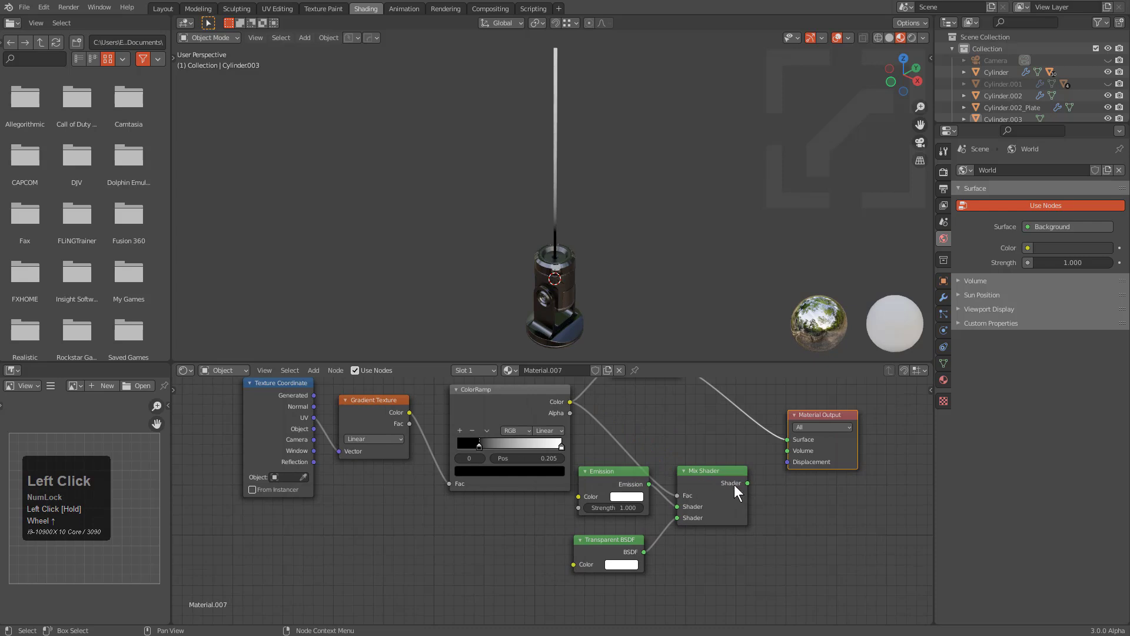
left_click_drag(743, 484, 787, 439)
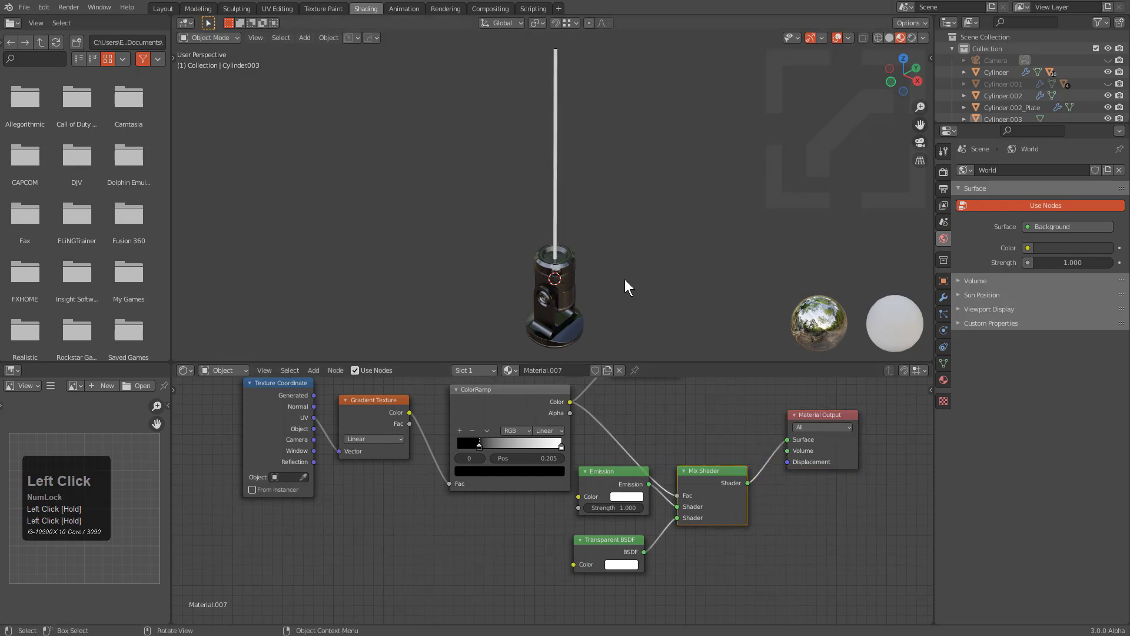
- Set the beam material's blend mode to Alpha Blend and enable Screen Space Refraction
middle_click_drag(585, 239, 603, 238)
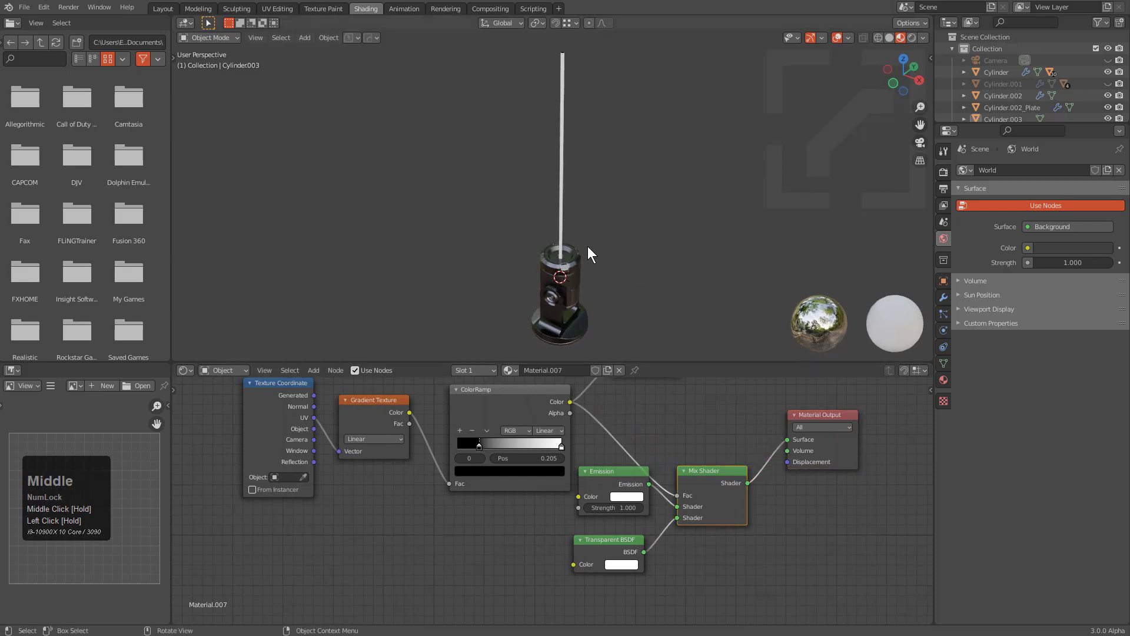
left_click(943, 380)
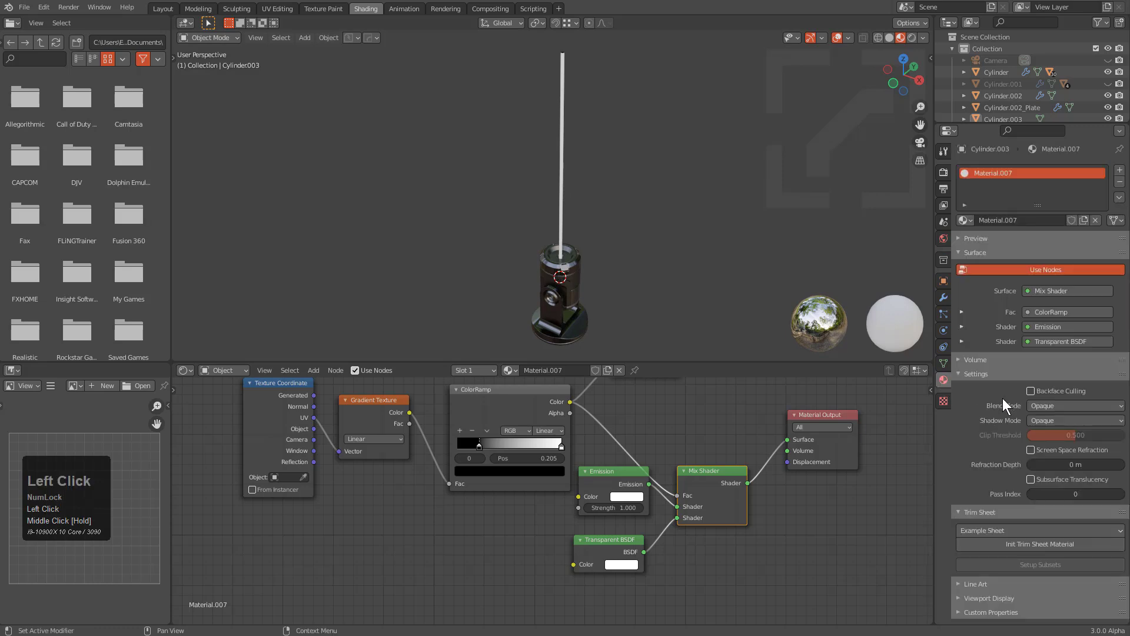
left_click(1038, 405)
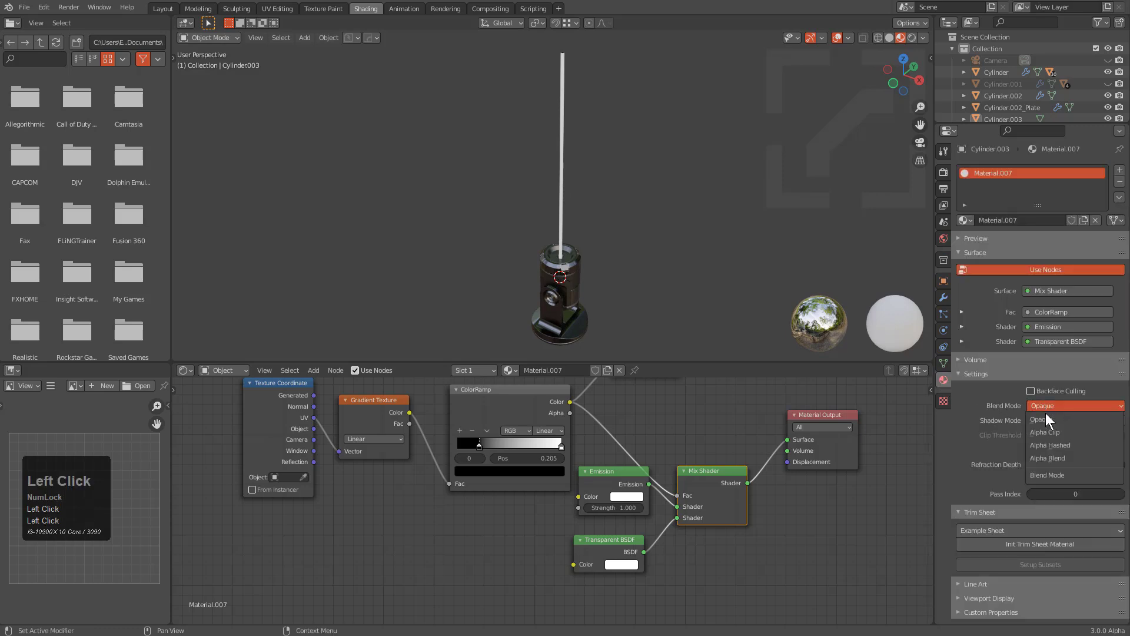
left_click(1058, 456)
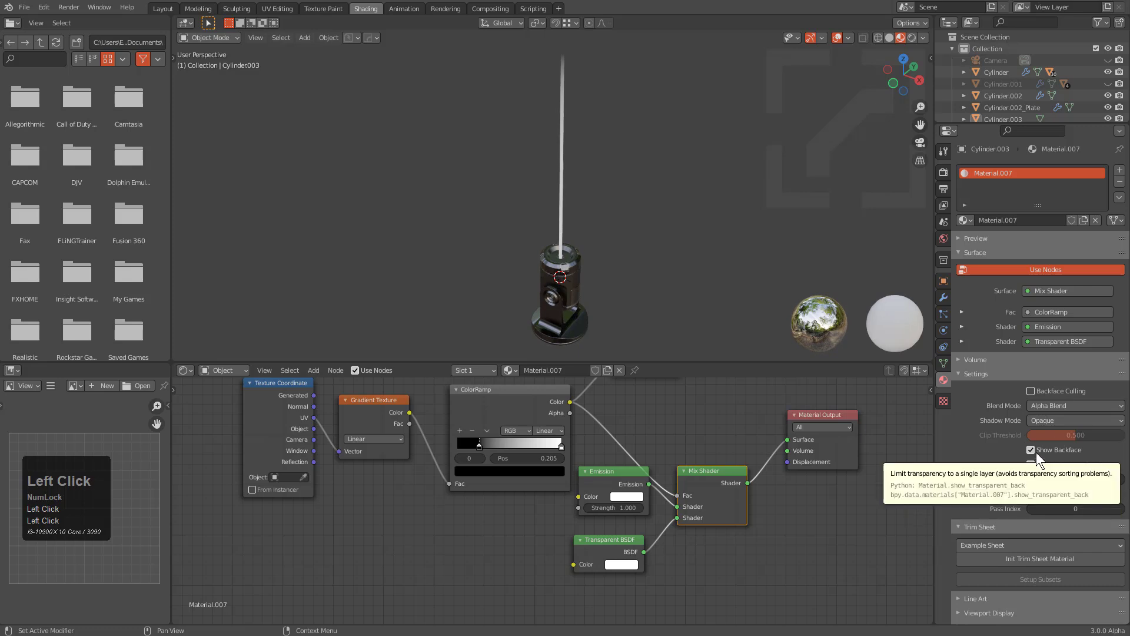
left_click(1036, 465)
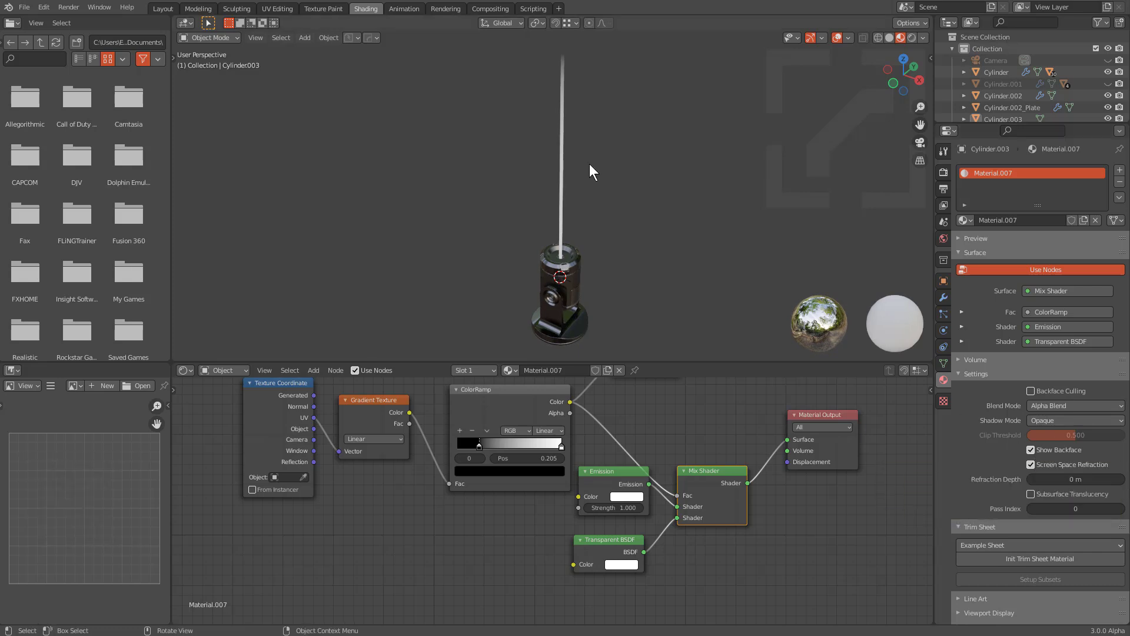
- Adjust the ColorRamp by moving the black stop closer to the start and the white stop to about 0.805
mouse_move(478, 445)
left_mouse_down()
mouse_move(512, 447)
mouse_move(481, 440)
left_mouse_up()
left_click(560, 445)
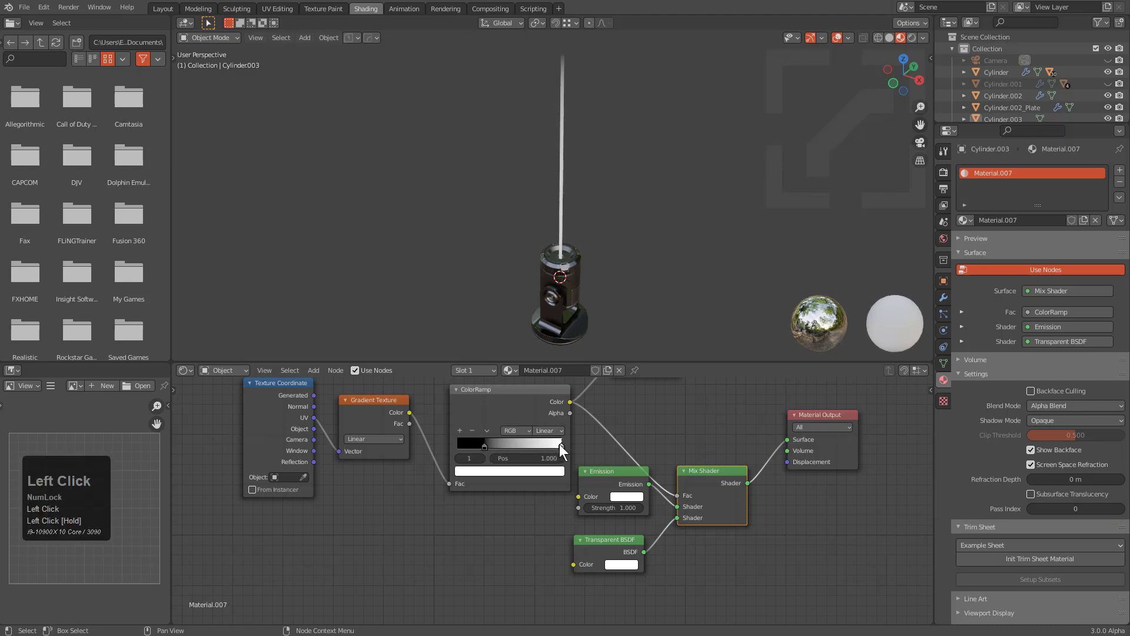
left_click(475, 446)
mouse_move(538, 449)
left_mouse_down()
mouse_move(505, 440)
mouse_move(531, 440)
left_mouse_up()
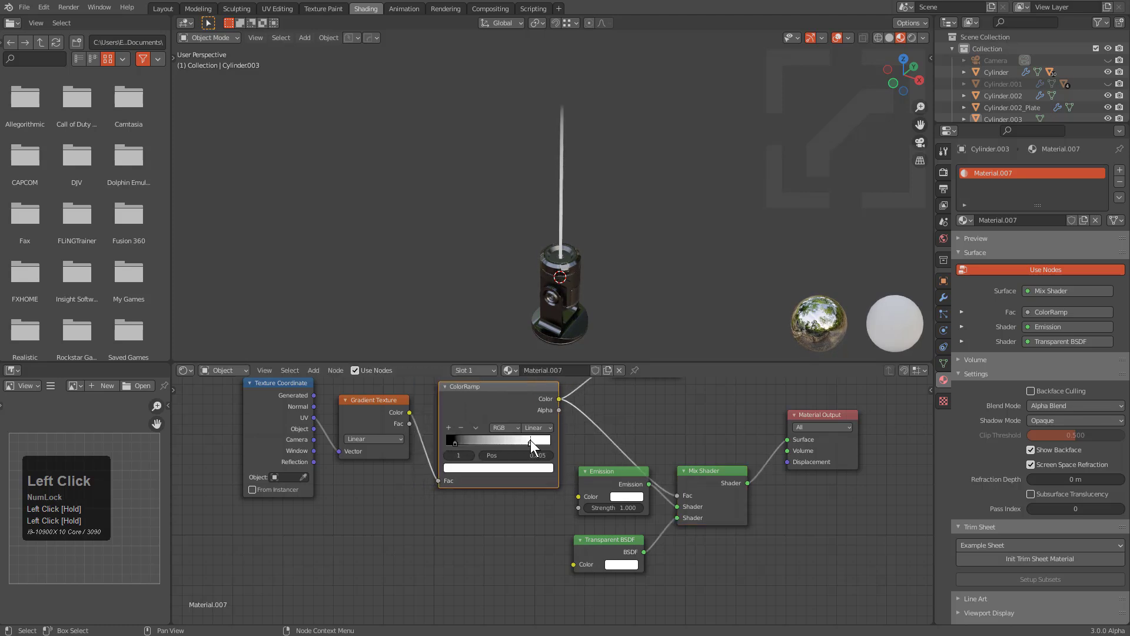
- Set the Emission colour to pure red (hue 1, saturation 1, value 1) and its strength to 11.9
left_click(627, 496)
left_click_drag(664, 424, 652, 427)
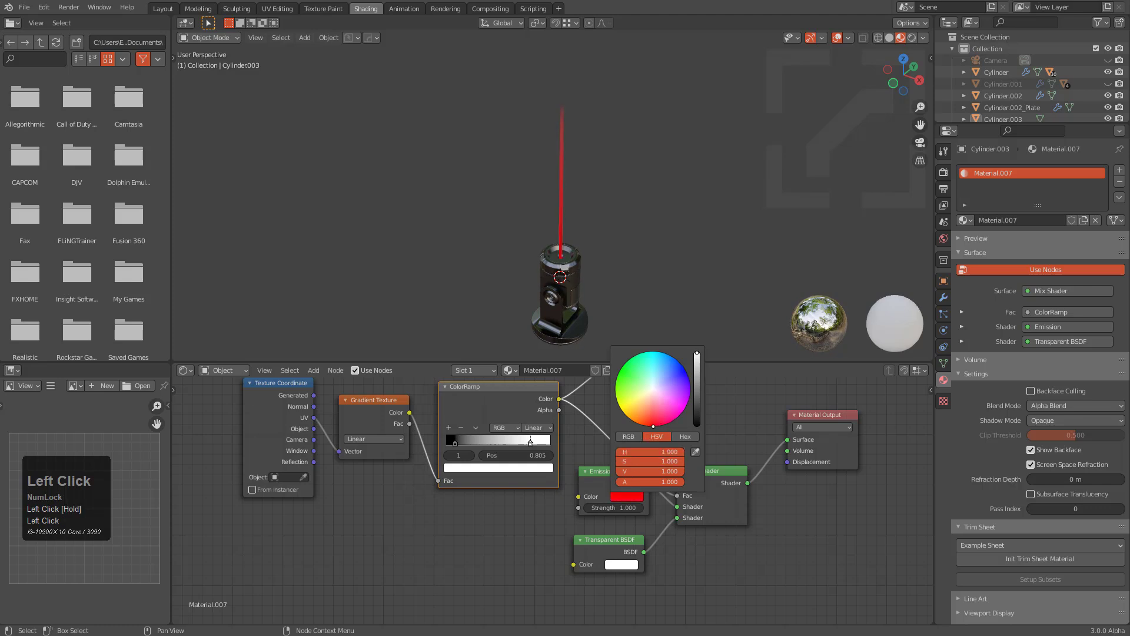
left_click_drag(615, 507, 679, 508)
- Turn on Bloom for the viewport with the Adjust Viewport tool, keeping the environment background hidden
middle_click_drag(587, 212, 591, 196)
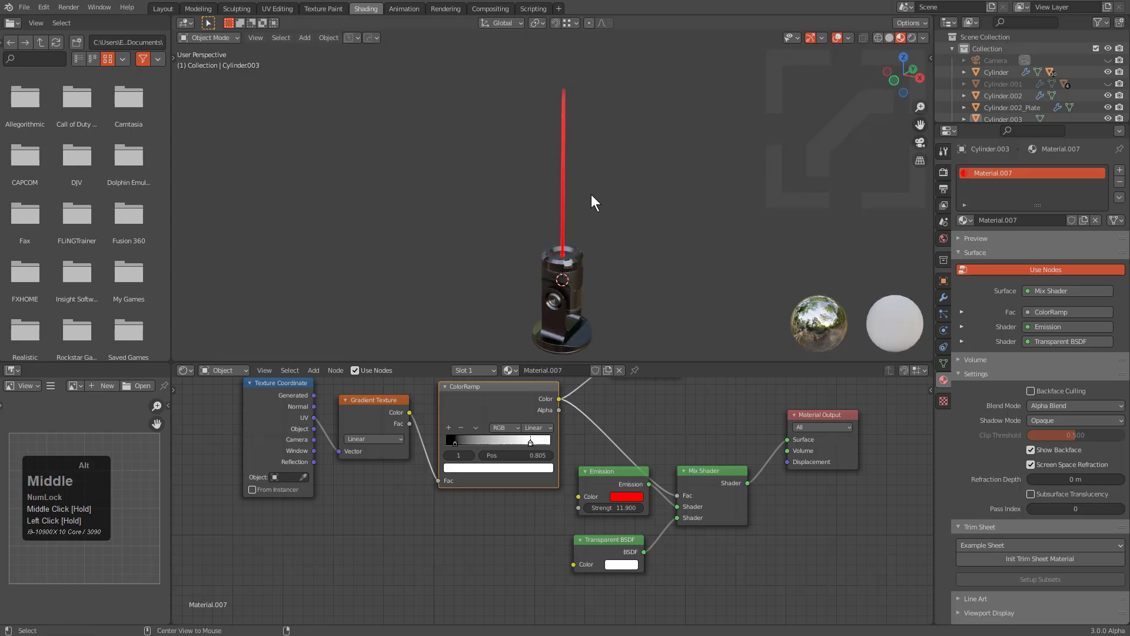
key("alt+v")
key("v")
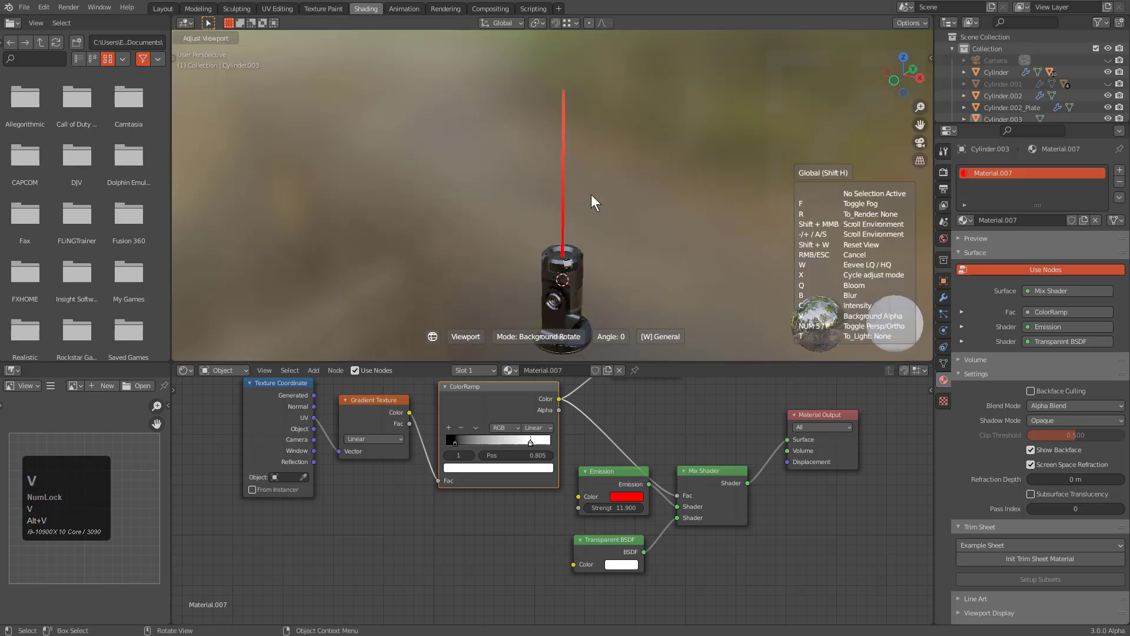
key("v")
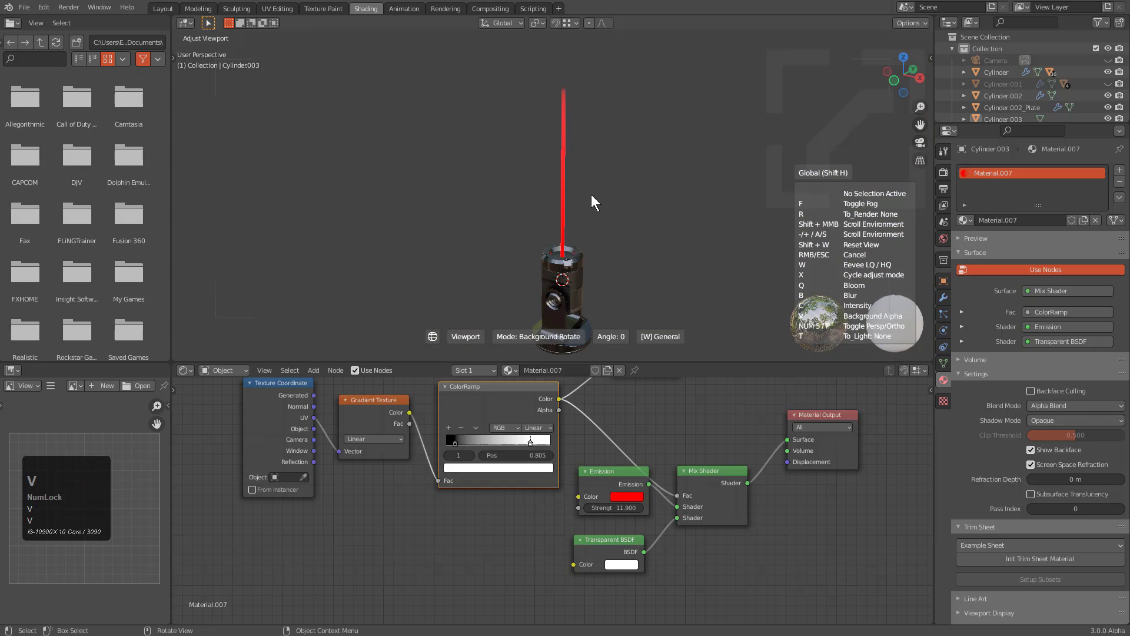
key("q")
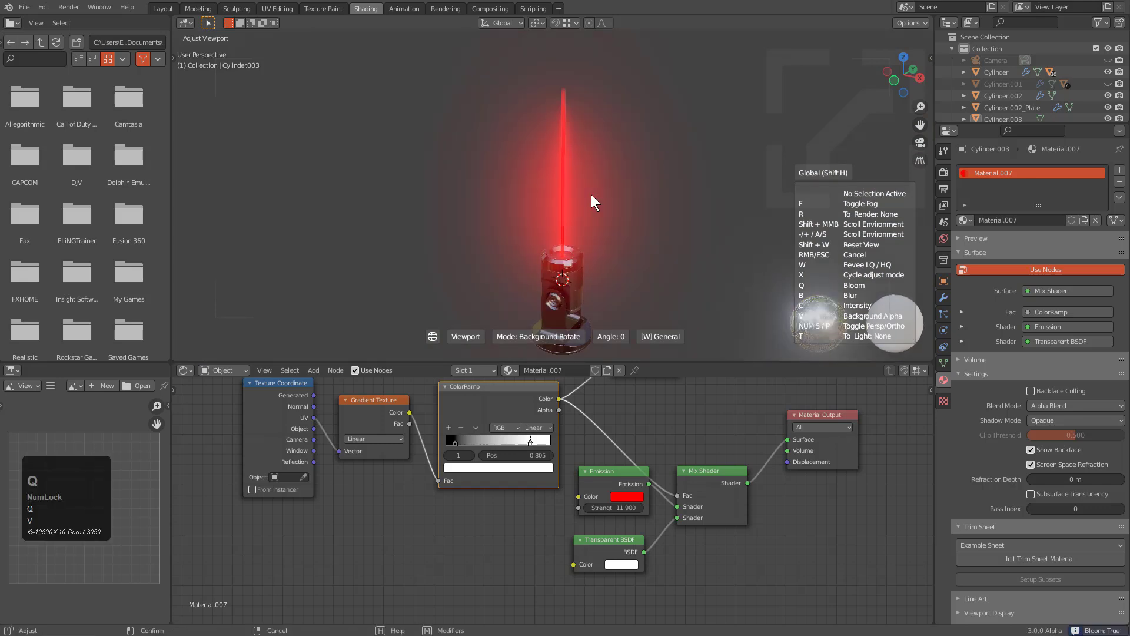
left_click(589, 266)
- Move the ColorRamp's white stop to about 0.838 and its black stop to the very start
scroll(588, 195, "up", 3)
middle_click_drag(589, 194, 549, 199)
scroll(549, 199, "down", 1)
middle_click_drag(557, 241, 609, 284, "shift")
scroll(595, 261, "down", 3)
mouse_move(527, 443)
left_mouse_down()
mouse_move(497, 438)
mouse_move(537, 443)
left_mouse_up()
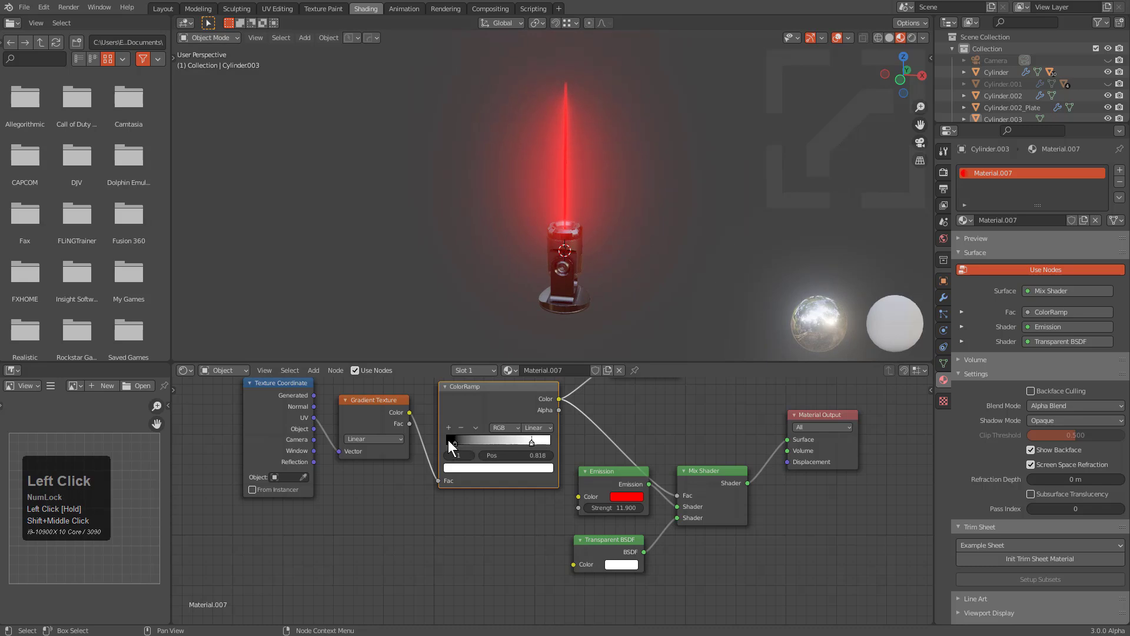
left_click(454, 442)
- Set the ColorRamp interpolation to B-Spline and move the white stop to about 0.305
left_click(499, 426)
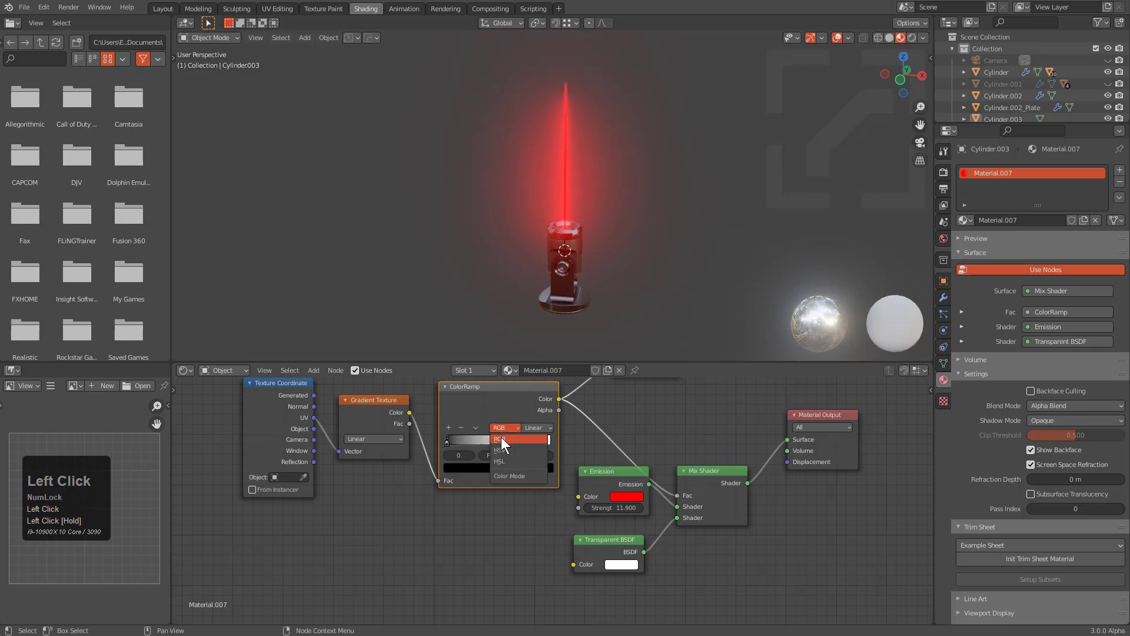
left_click(536, 428)
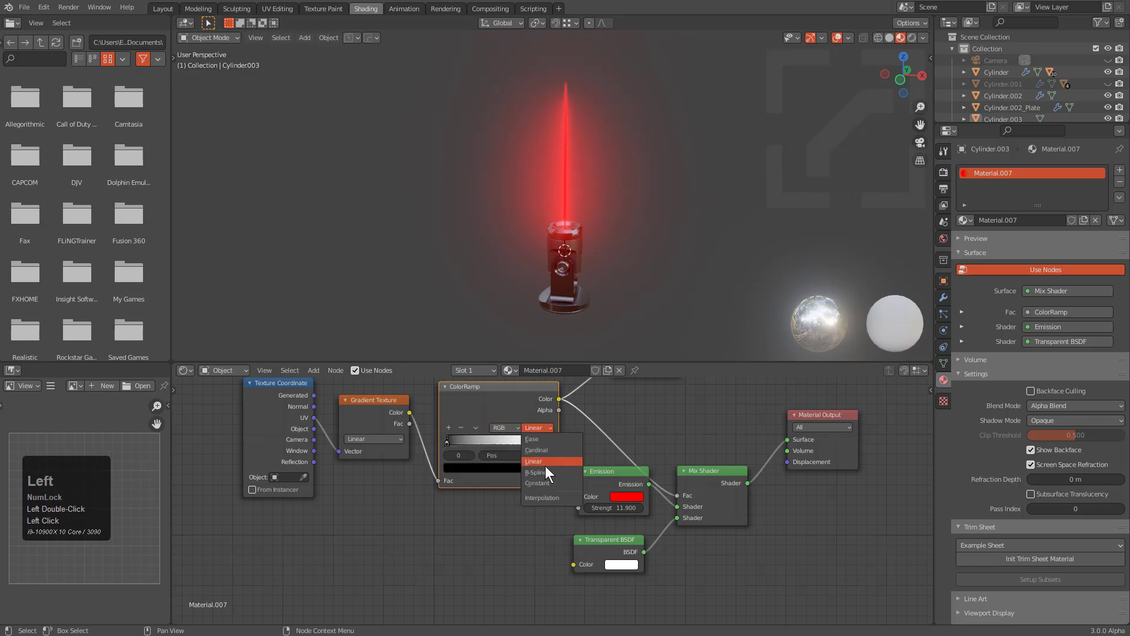
left_click(545, 471)
left_click(532, 442)
left_click_drag(532, 440, 473, 433)
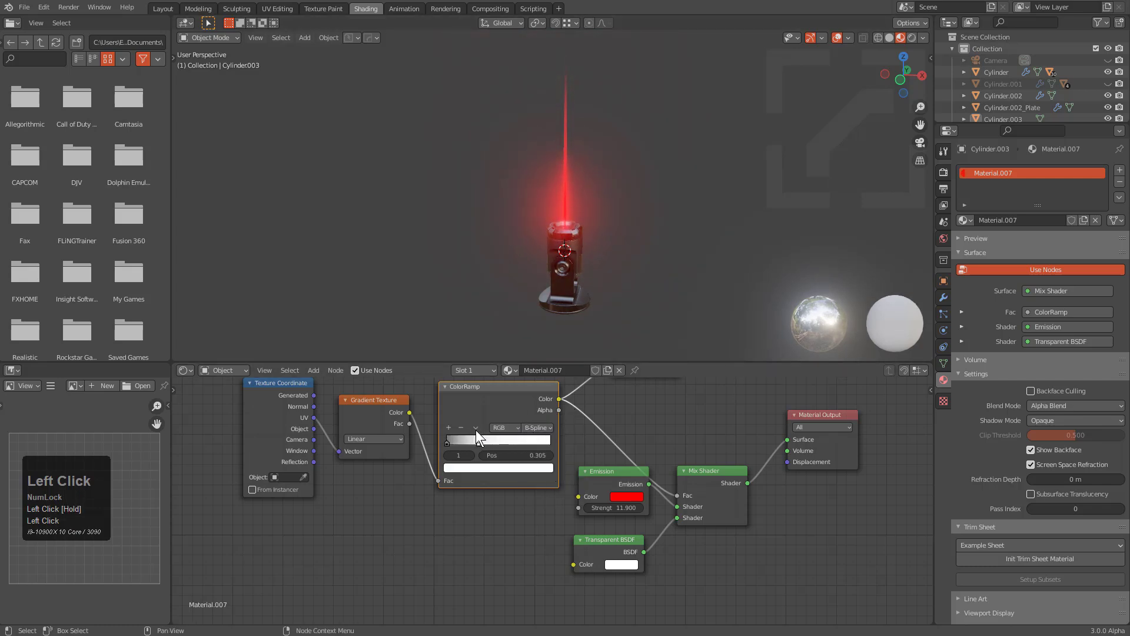
- Add a third white ColorRamp stop at about 0.736 and shift the middle stop slightly toward the start
left_click(448, 428)
left_click_drag(463, 442, 492, 439)
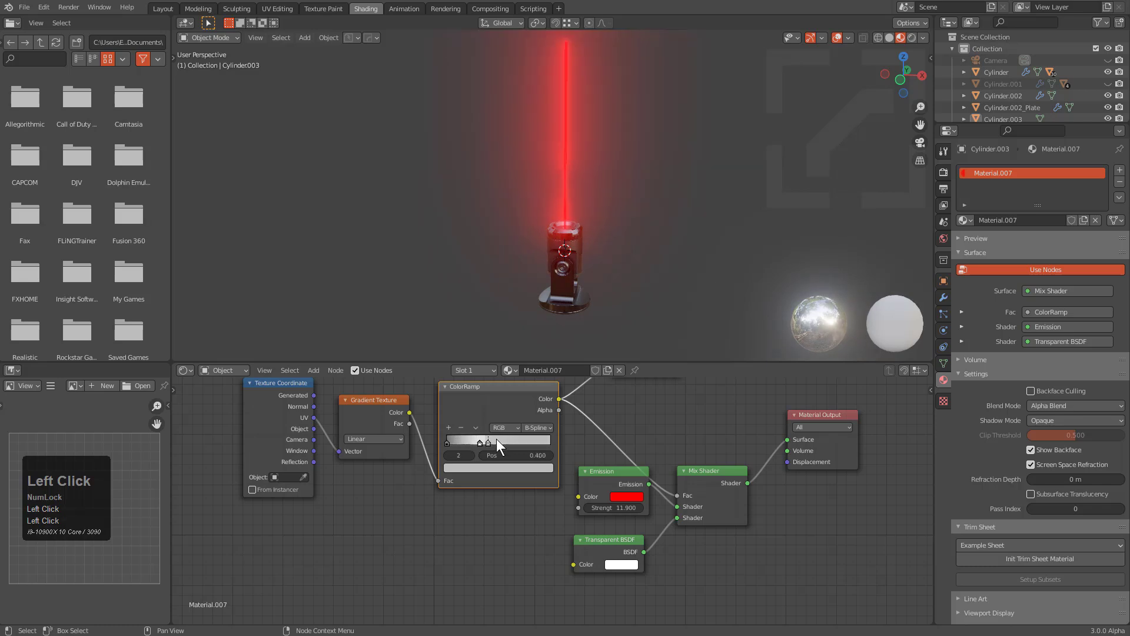
left_click(516, 467)
left_click_drag(529, 348, 530, 324)
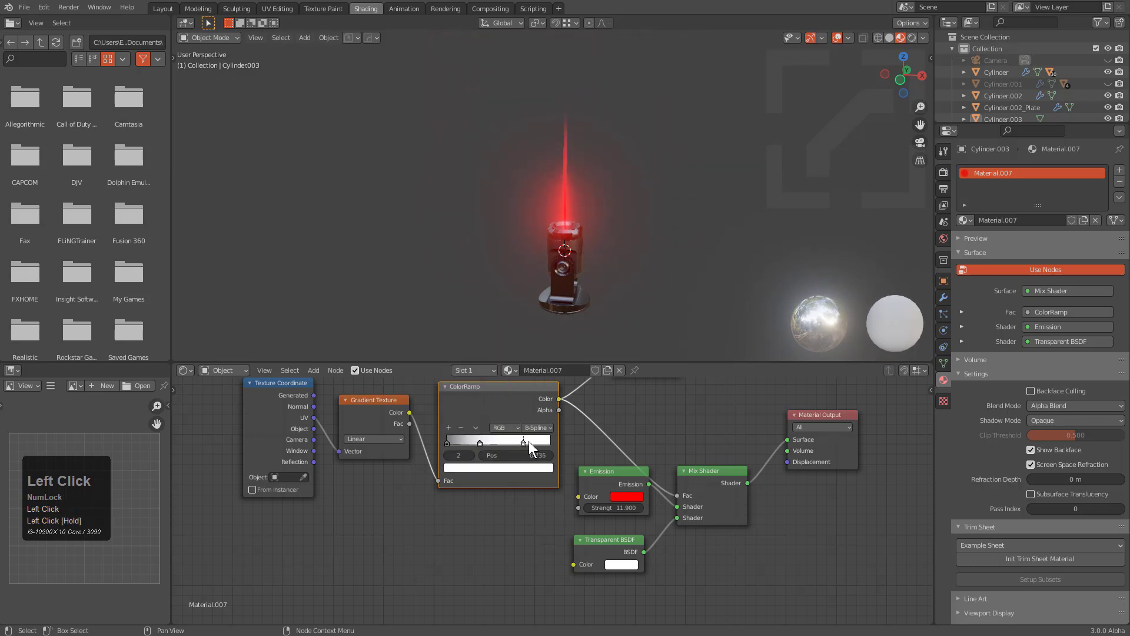
mouse_move(486, 439)
left_mouse_down()
mouse_move(511, 443)
mouse_move(471, 435)
left_mouse_up()
- Switch to the Layout workspace with the emitter's top and beam in view
scroll(557, 250, "up", 1)
mouse_move(557, 250)
middle_mouse_down()
mouse_move(611, 294)
mouse_move(633, 271)
mouse_move(589, 221)
middle_mouse_up()
scroll(633, 271, "up", 2)
left_click(163, 9)
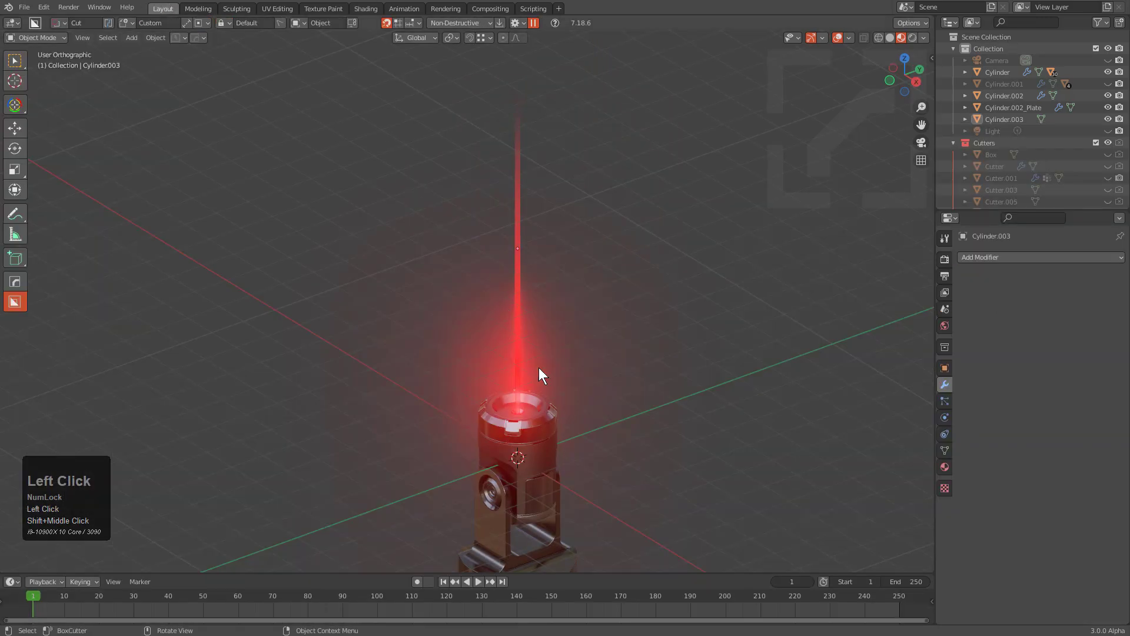
scroll(590, 295, "up", 4)
left_click(575, 327)
key("r")
key("x")
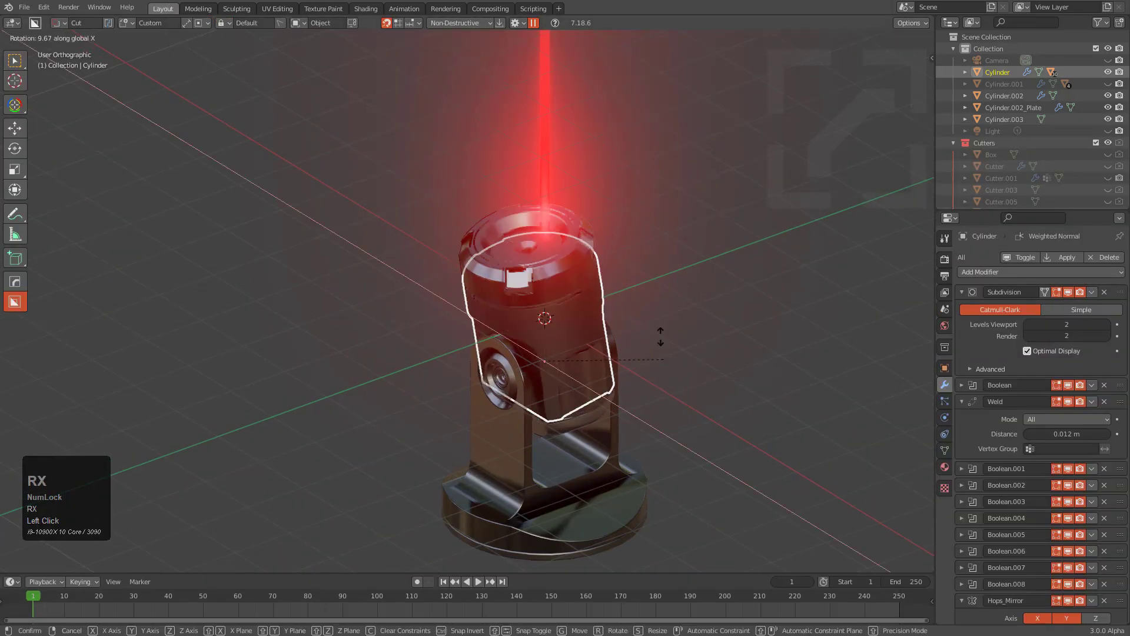
key("y")
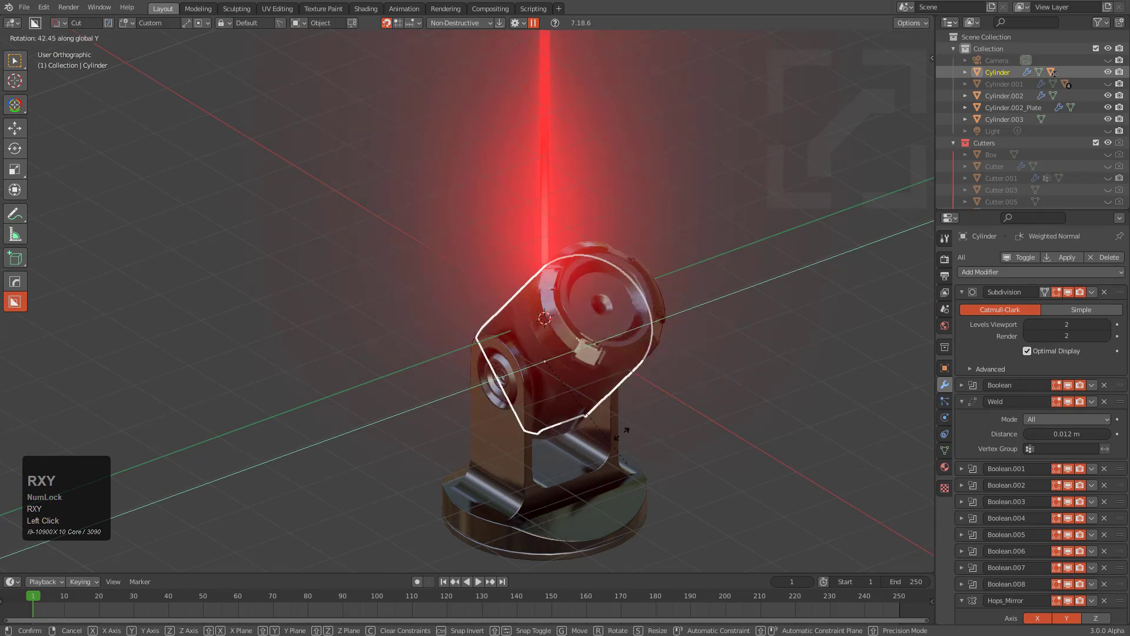
right_click(618, 466)
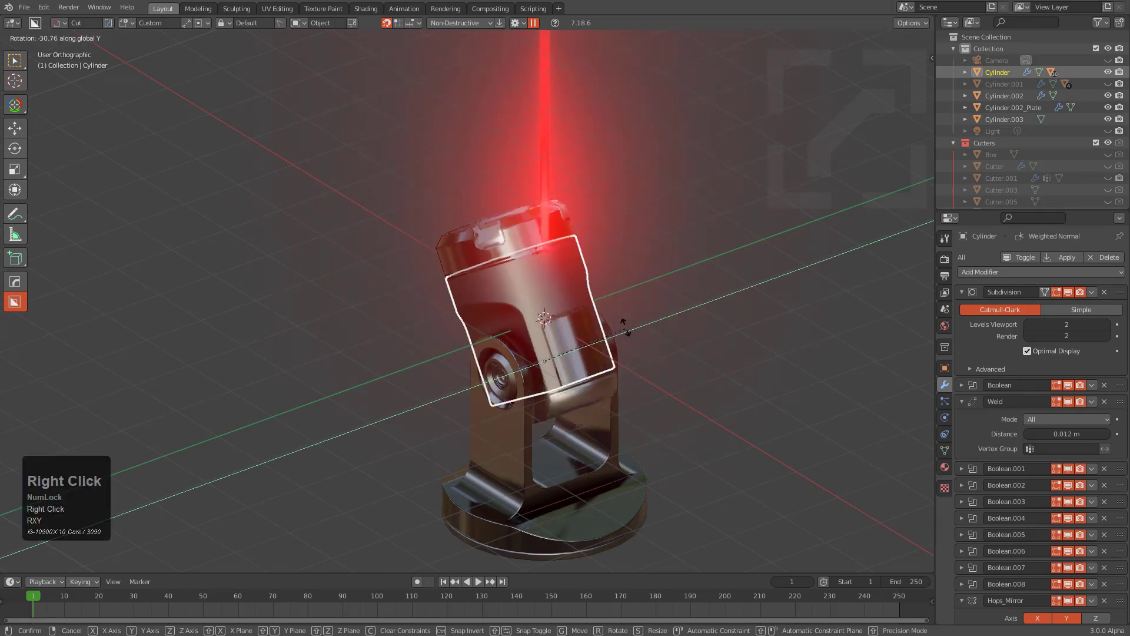
- Parent the beam to the ring piece at the cylinder's top with Object (Keep Transform), and clear the selection
left_click(541, 133)
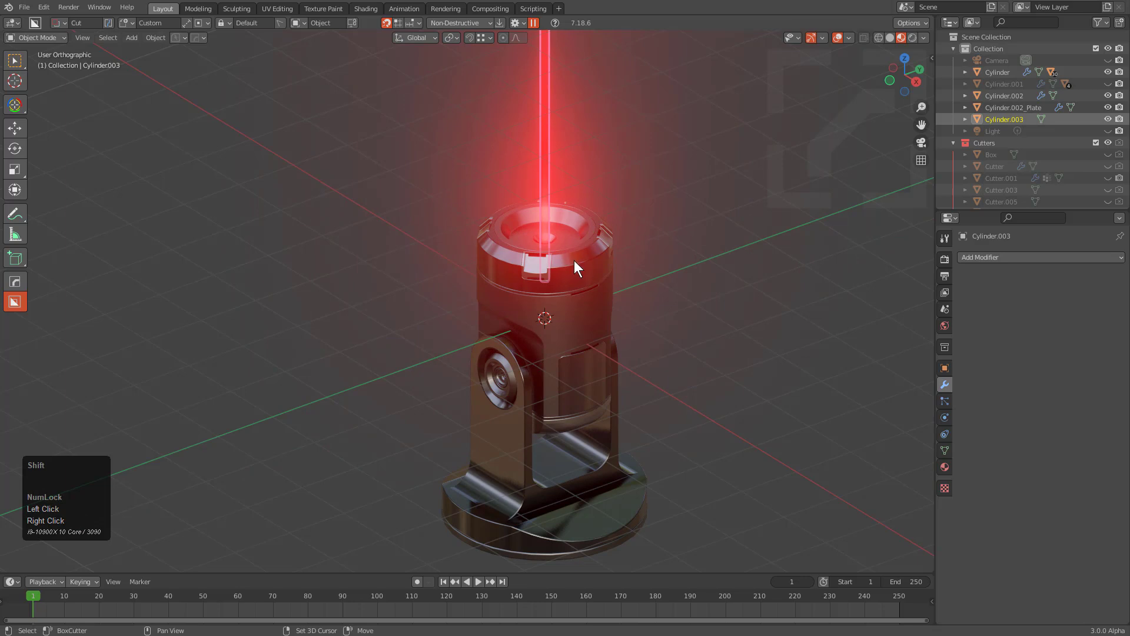
left_click(582, 231, "shift")
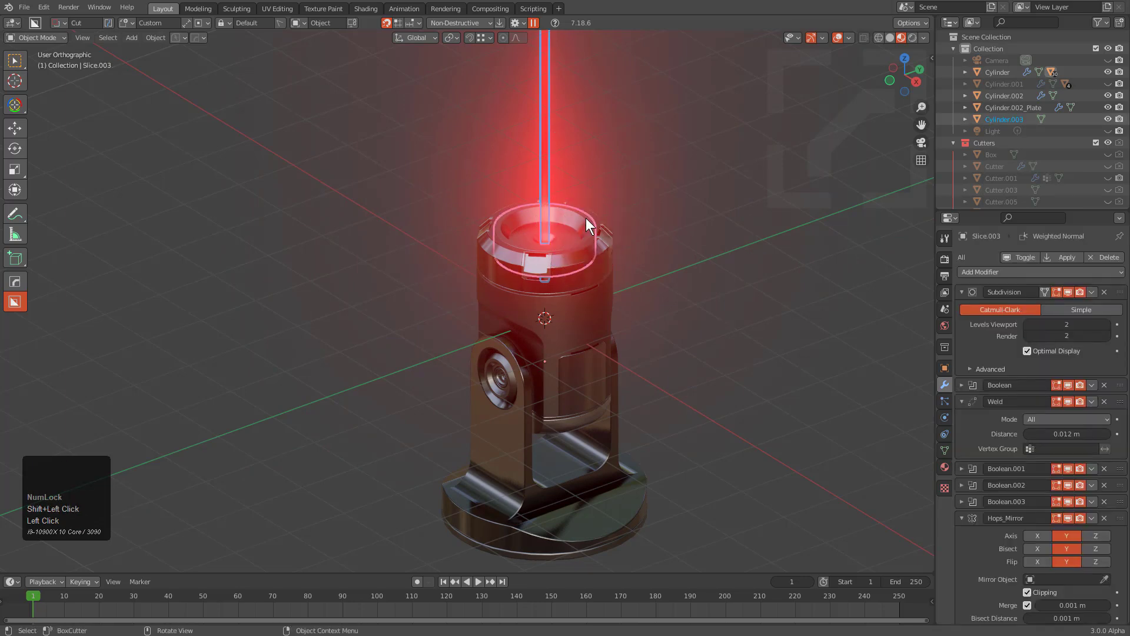
key("ctrl+p")
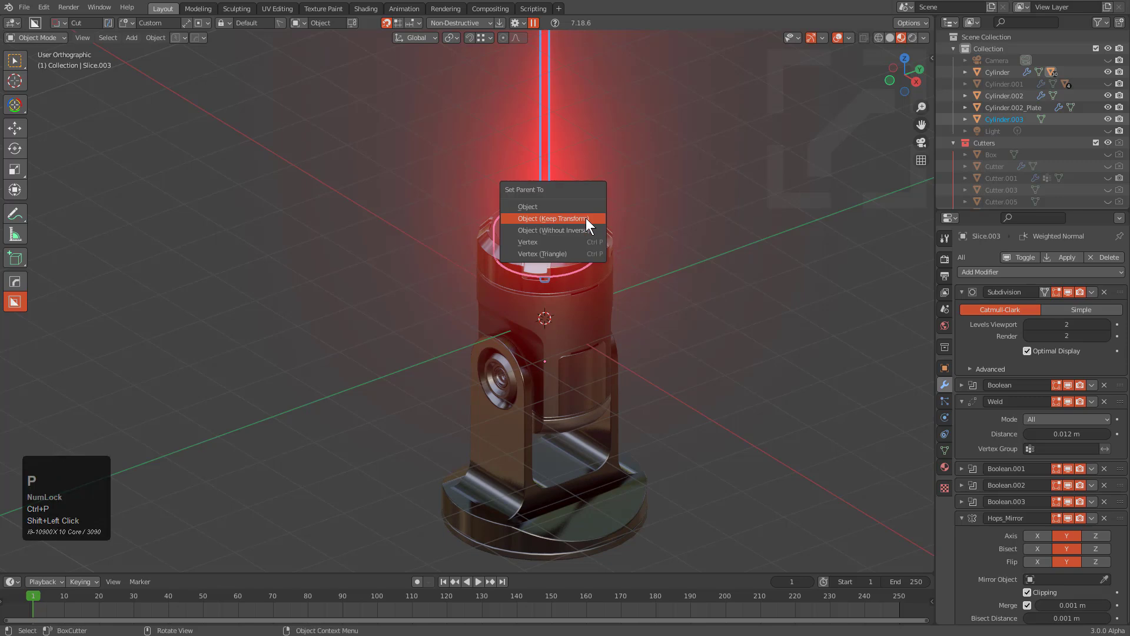
left_click(585, 218)
key("alt+a")
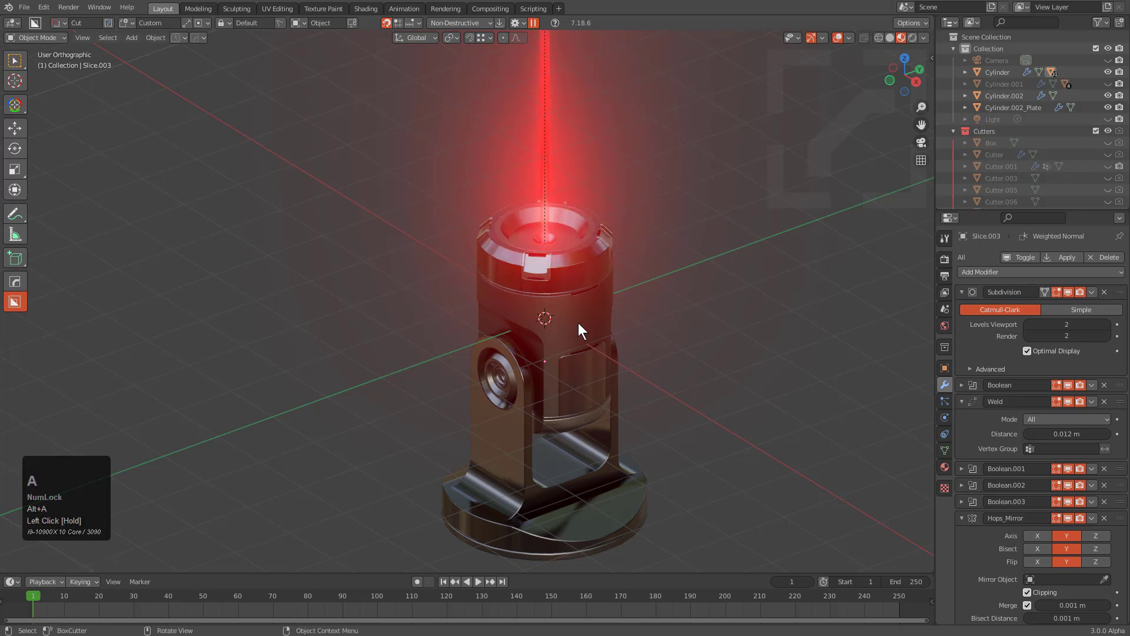
- Rotate the cylinder body about the global Y axis to tilt it together with the beam
left_click(585, 337)
key("r")
key("x")
key("y")
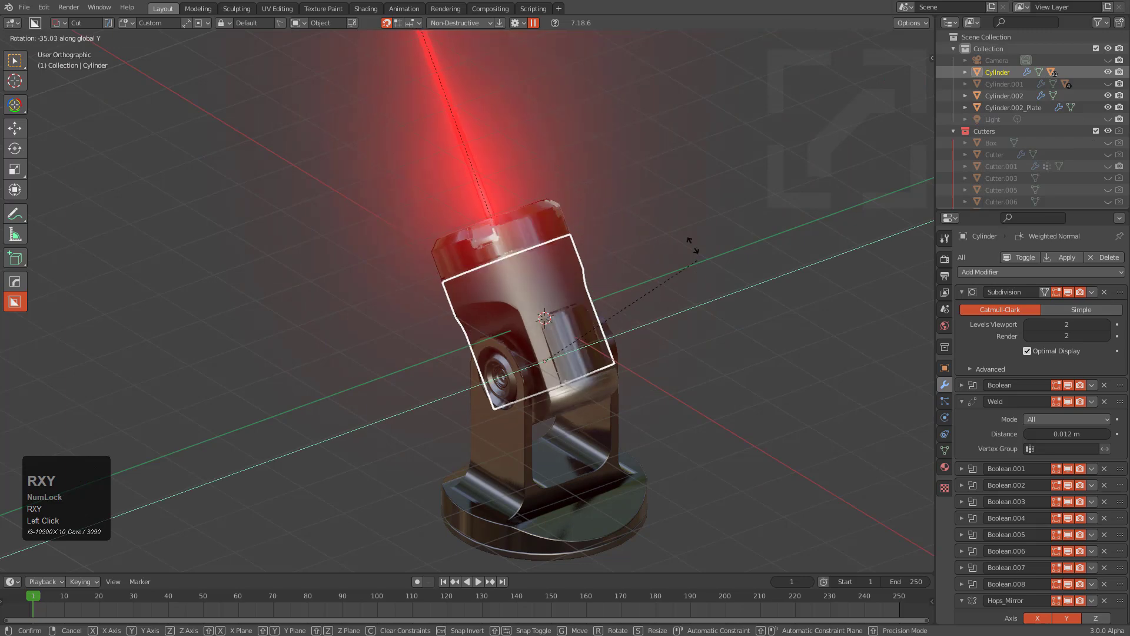
left_click(619, 460)
- Hide the viewport overlays and examine the tilted cylinder and its glowing beam from several angles
middle_click_drag(619, 460, 558, 233)
scroll(616, 296, "up", 3)
scroll(565, 273, "up", 1)
scroll(565, 273, "down", 1)
middle_click_drag(558, 233, 571, 267)
scroll(560, 252, "up", 2)
middle_click_drag(666, 250, 630, 248, "shift")
key("alt+a")
left_click(836, 35)
middle_click_drag(553, 238, 599, 207)
scroll(591, 213, "up", 1)
scroll(588, 220, "up", 1, "shift")
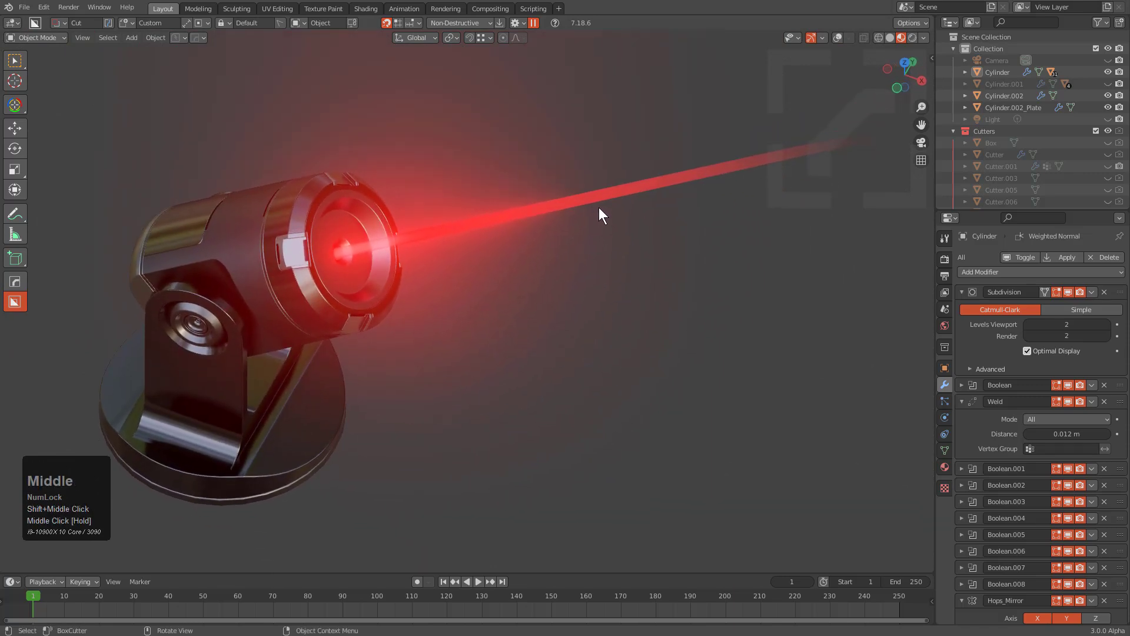
- Undo the cylinder's tilt and switch the viewport to solid shading with X-ray off
left_click(880, 38)
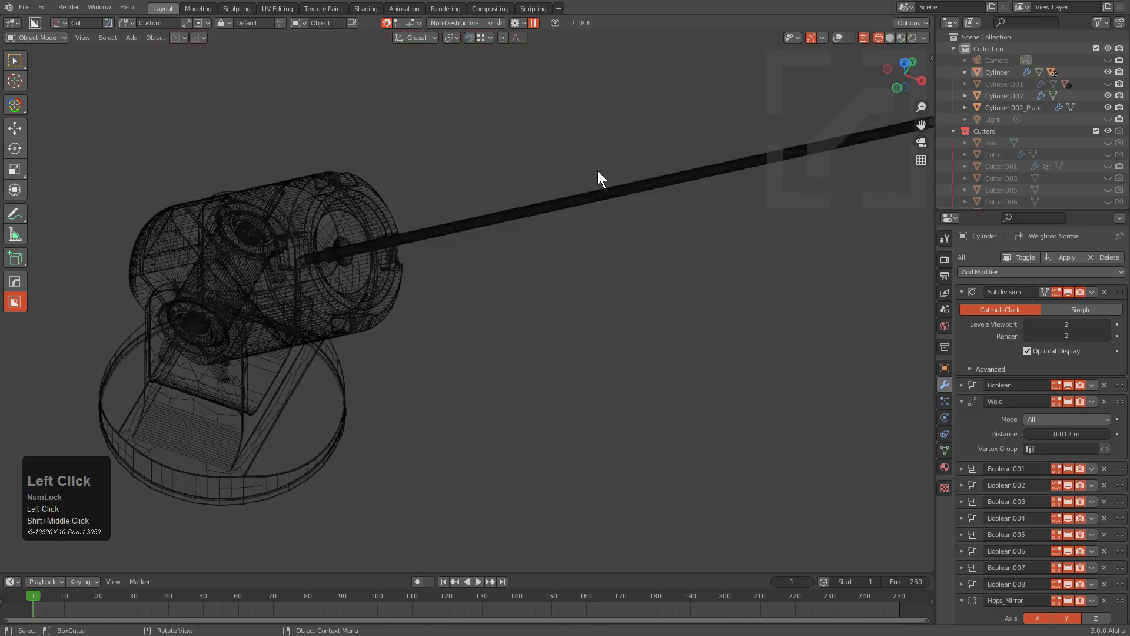
key("ctrl+z")
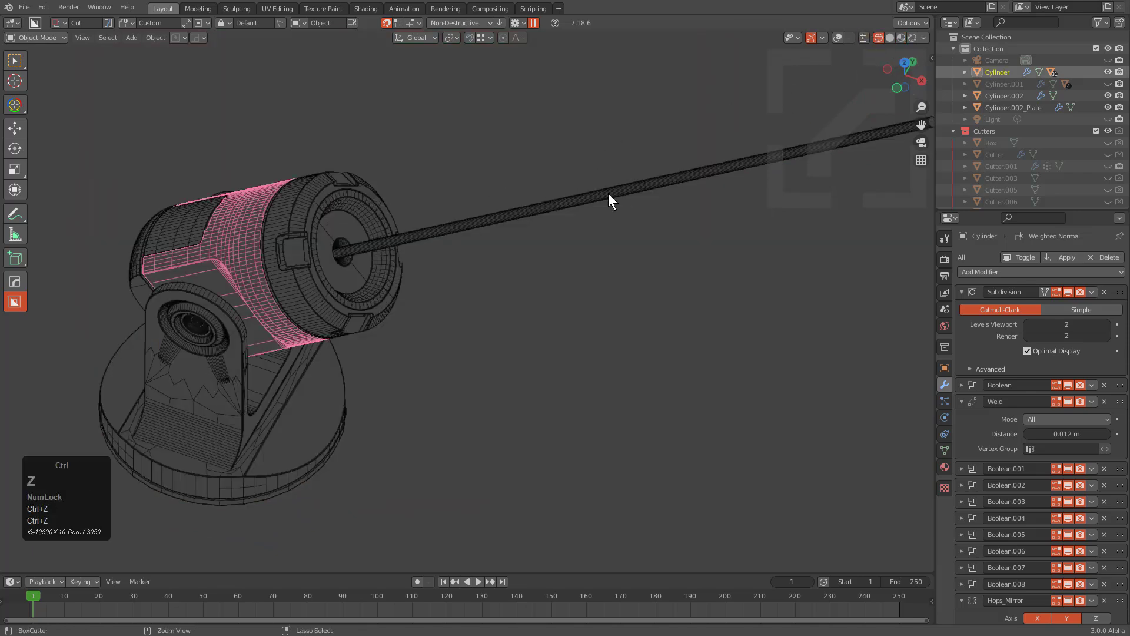
key("ctrl+z")
left_click(889, 37)
key("alt+z")
key("alt+z")
- Open the material settings of the bracket holding the cylinder and turn the viewport overlays back on
mouse_move(359, 248)
middle_mouse_down()
mouse_move(291, 196)
mouse_move(459, 263)
mouse_move(492, 141)
middle_mouse_up()
left_click(292, 196)
key("KP_Decimal")
scroll(531, 242, "up", 4)
middle_click_drag(454, 274, 673, 241, "shift")
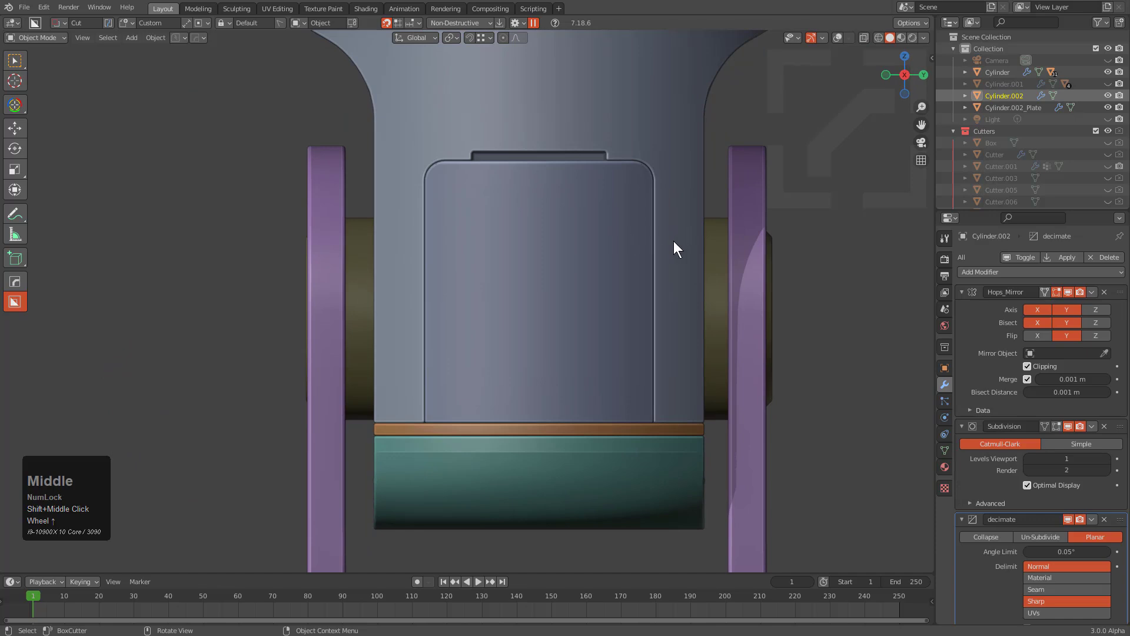
left_click(945, 467)
left_click(838, 38)
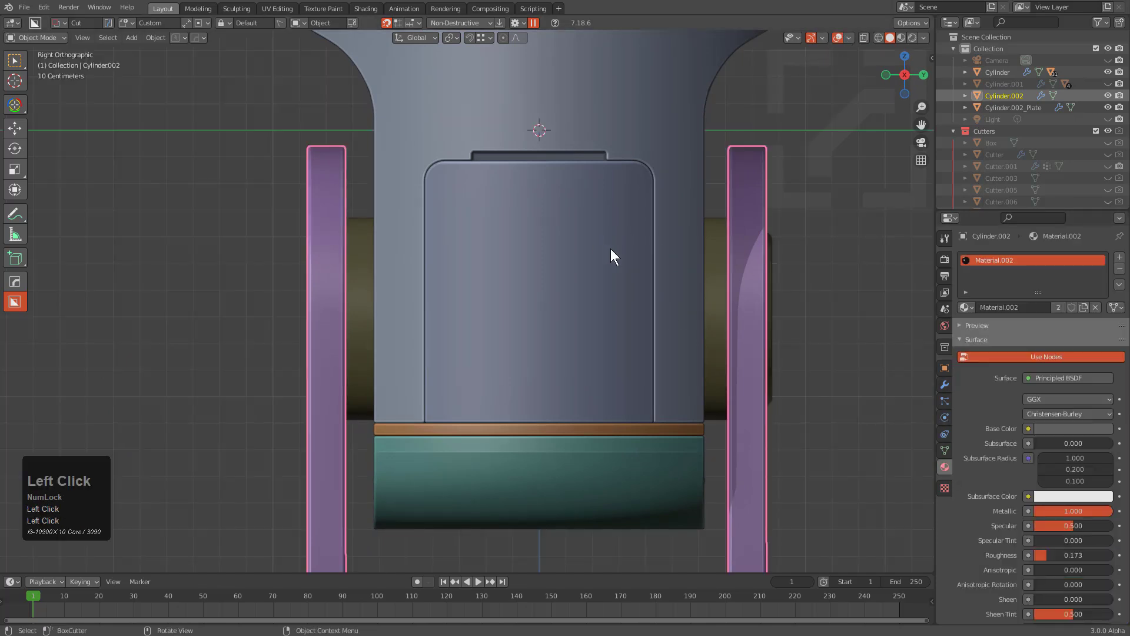
- Slice a view-aligned box region out of the cylinder body, spanning slightly wider than its front panel
key("alt+a")
left_click(390, 81)
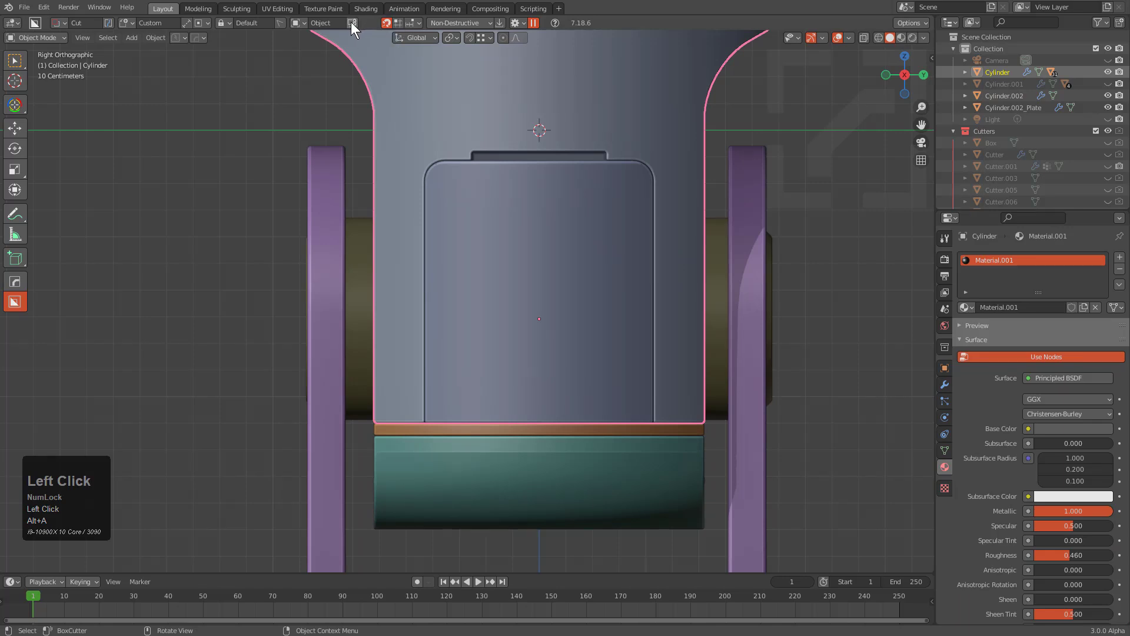
key("d")
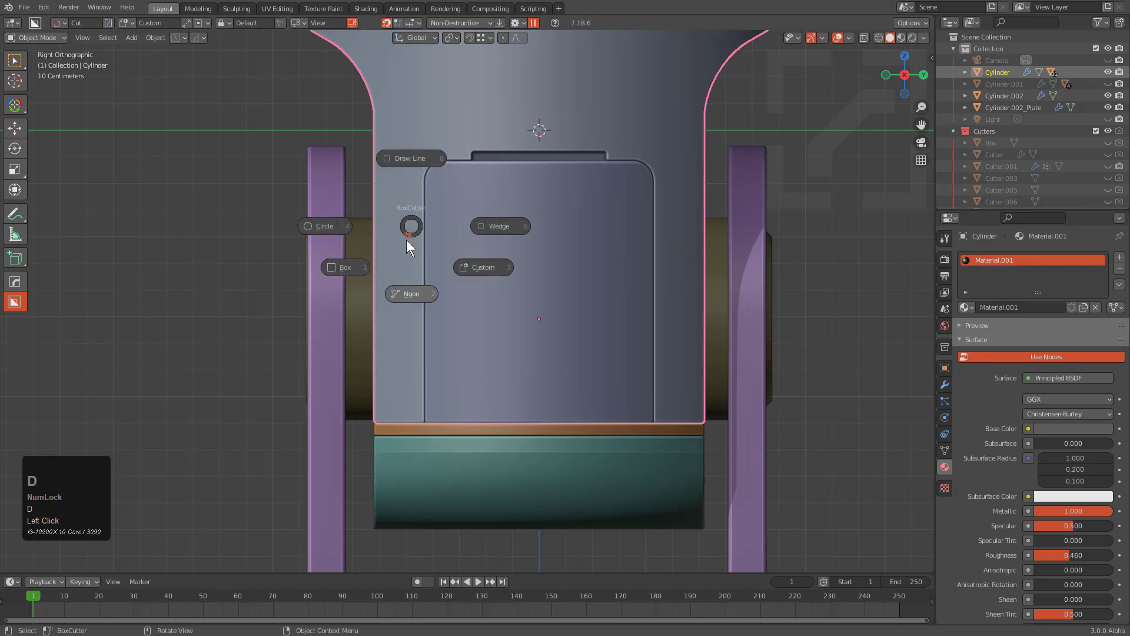
left_click(361, 259)
mouse_move(412, 207)
left_mouse_down()
mouse_move(539, 409)
mouse_move(667, 398)
mouse_move(657, 393)
left_mouse_up()
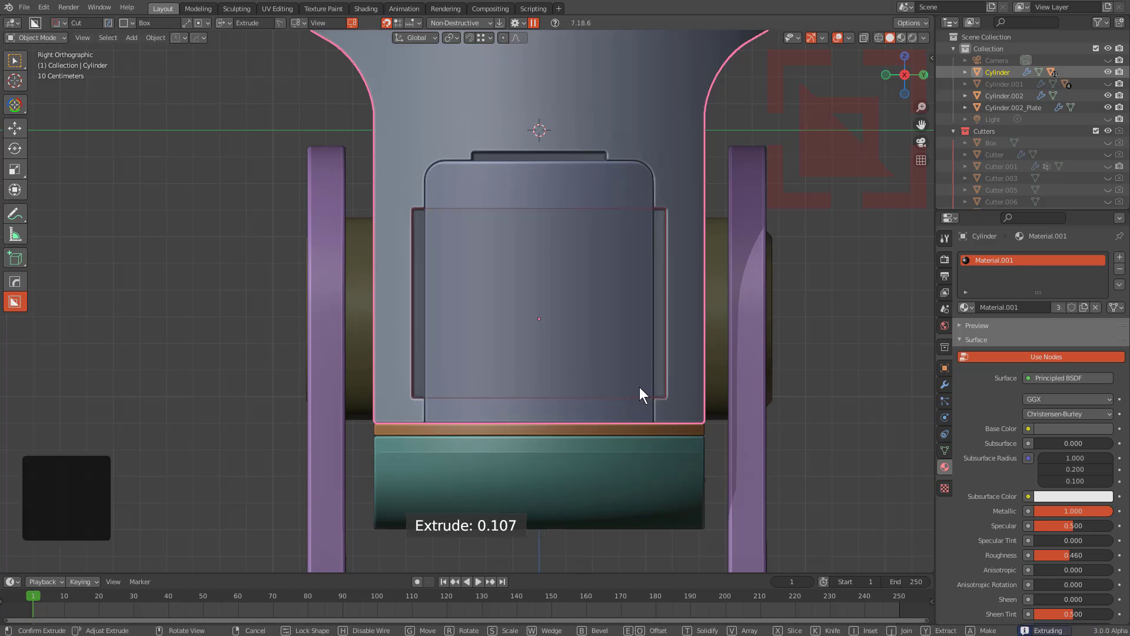
key("x")
left_click(640, 387)
- Give the new slice a blank material with a pure red base color, metallic 0 and roughness 0.135
middle_click_drag(659, 273, 676, 225)
mouse_move(719, 306)
middle_mouse_down()
mouse_move(782, 294)
mouse_move(719, 295)
middle_mouse_up()
key("alt+m")
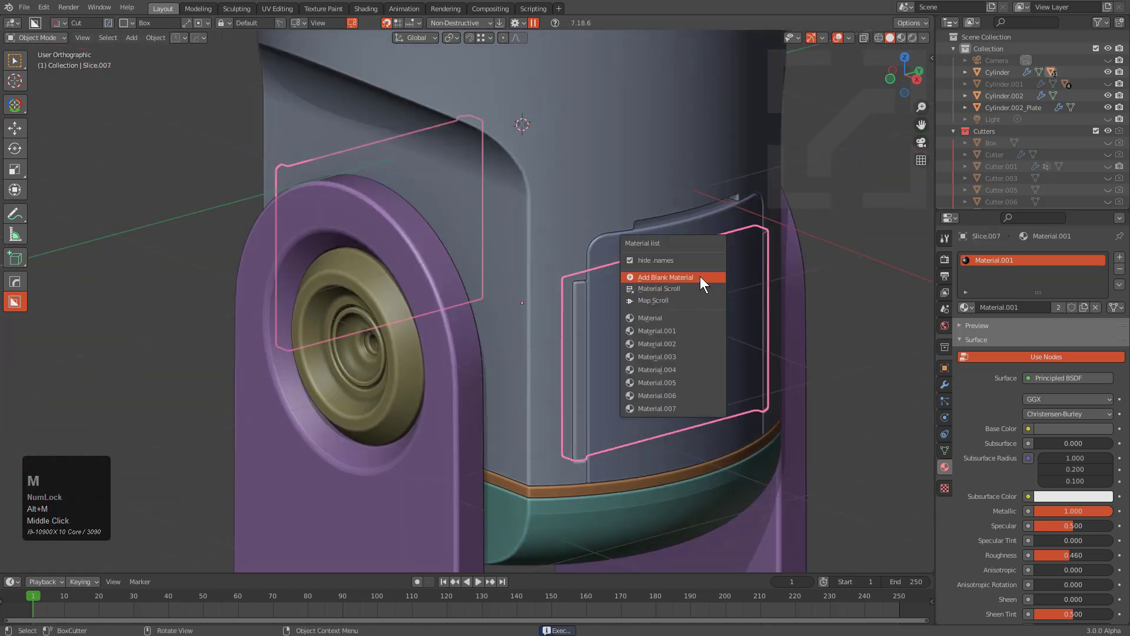
left_click(700, 277)
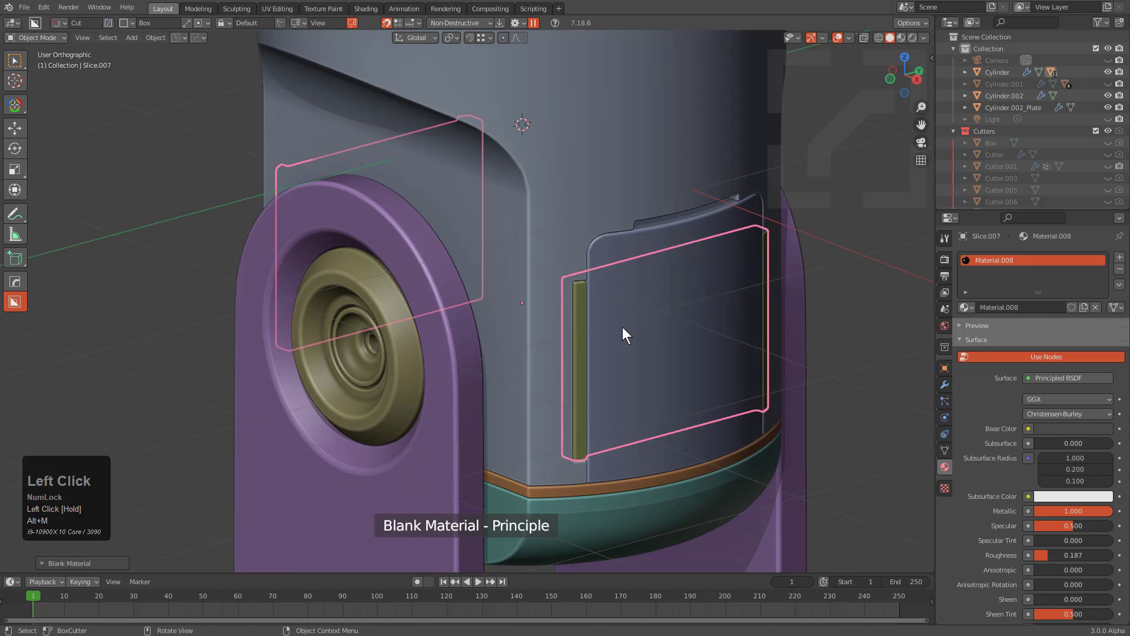
left_click_drag(1056, 510, 1034, 510)
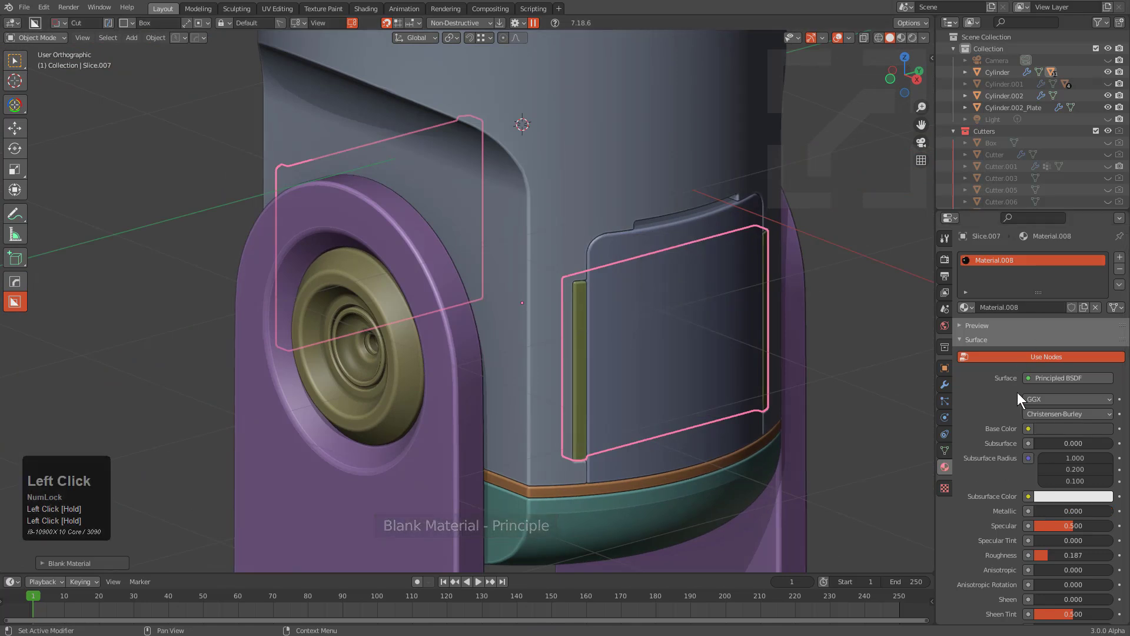
left_click(1061, 429)
left_click_drag(1098, 301, 1103, 261)
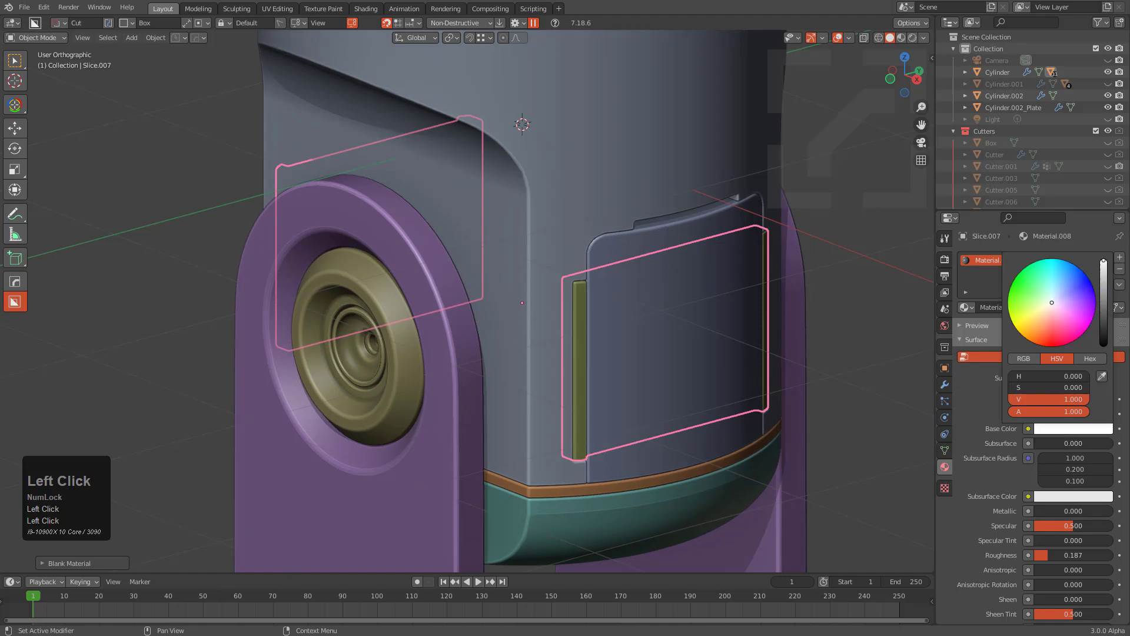
left_click(1053, 340)
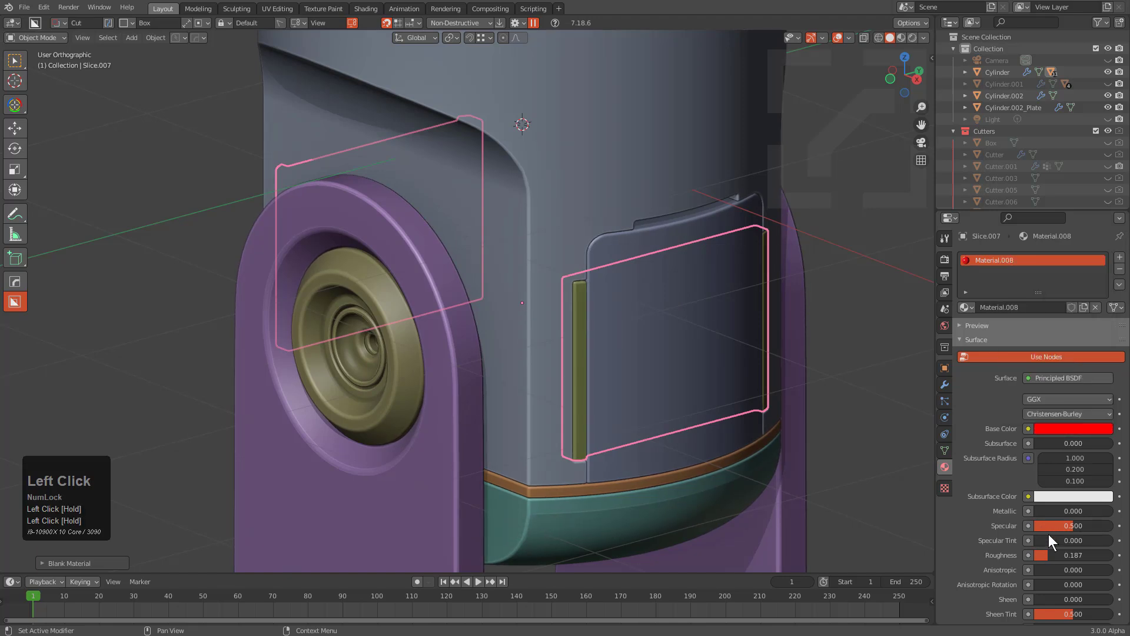
left_click_drag(1051, 550, 1043, 556)
- Preview the materials and move the red slice's boolean cutter sideways to thin the strips beside the front panel
left_click(905, 38)
middle_click_drag(724, 176, 634, 245, "alt")
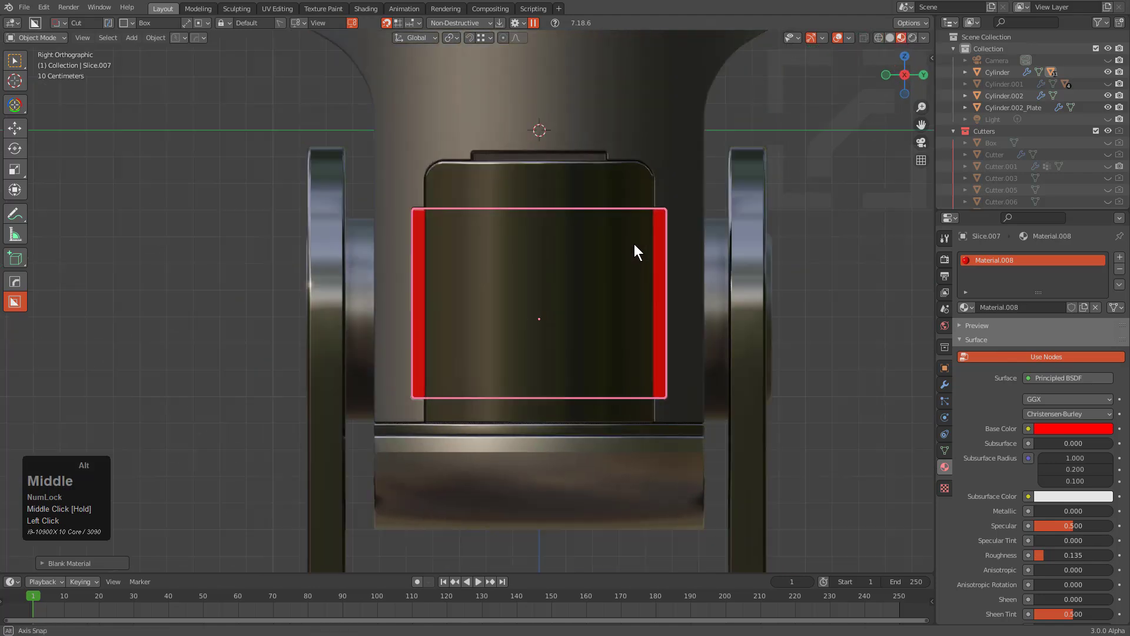
key("q")
left_click(736, 253)
left_click(735, 257)
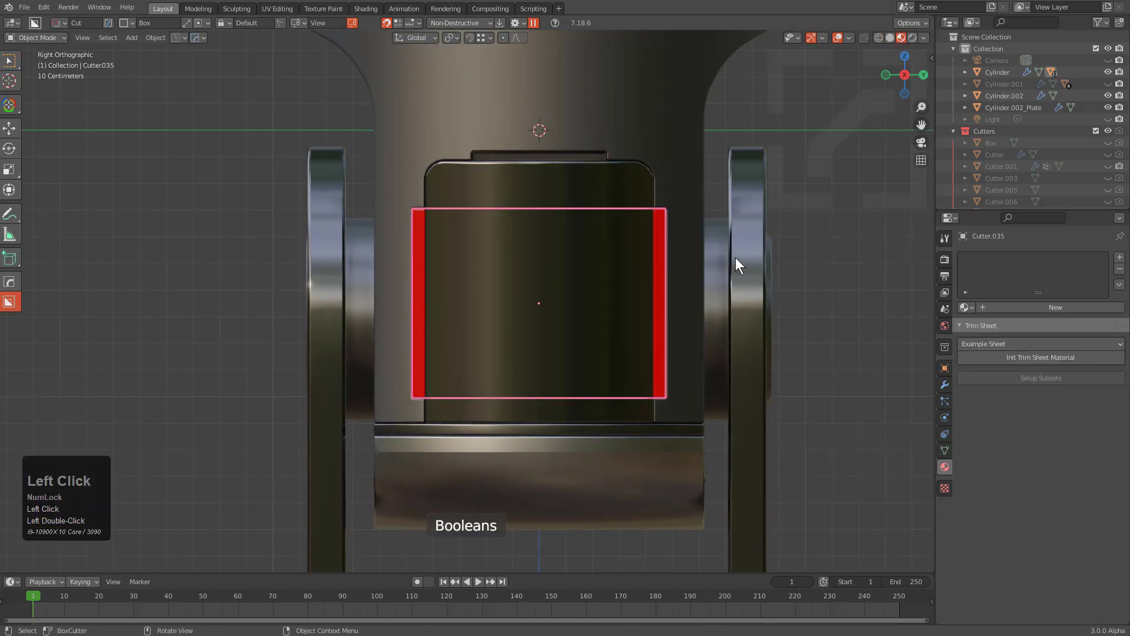
scroll(553, 286, "up", 2)
key("g")
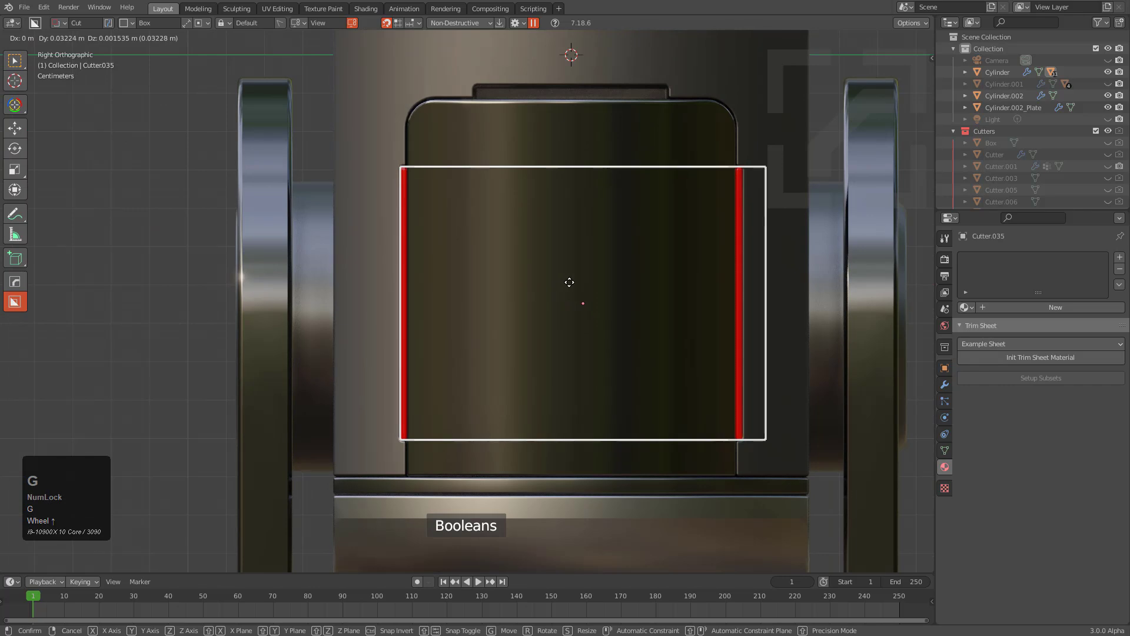
left_click(589, 281)
- Slice a thin band about 0.761 by 0.106 out of the cylinder body just beneath the head seam
scroll(559, 277, "down", 3)
middle_click_drag(560, 277, 601, 247)
left_click(570, 182)
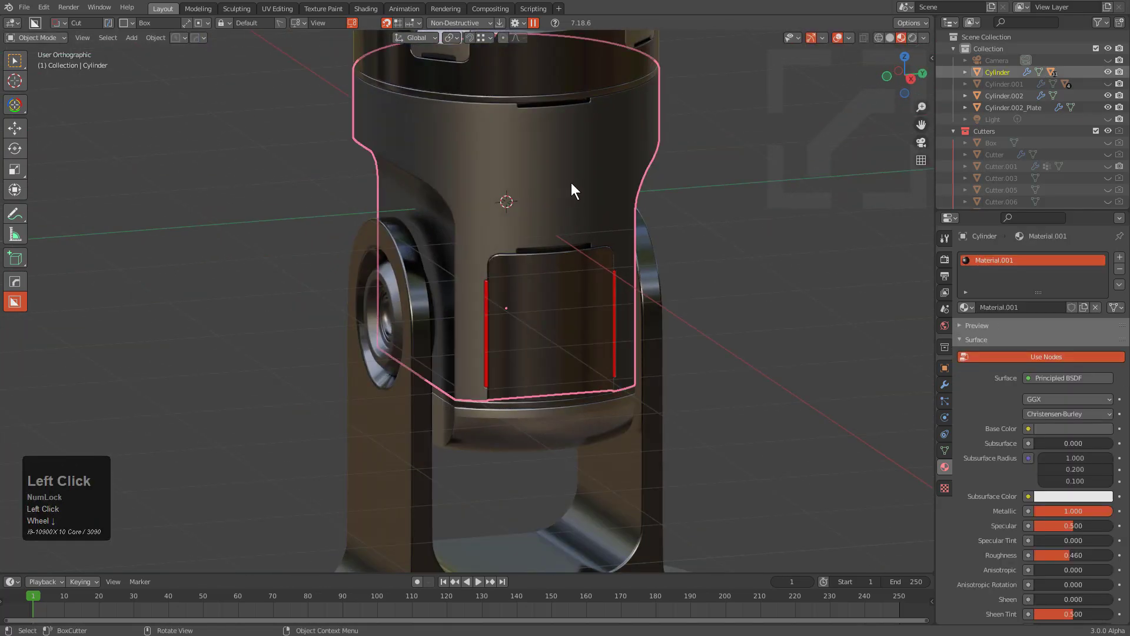
middle_click_drag(570, 182, 539, 148, "alt")
scroll(539, 148, "up", 3, "shift")
scroll(587, 340, "up", 2)
left_click(376, 256)
key("x")
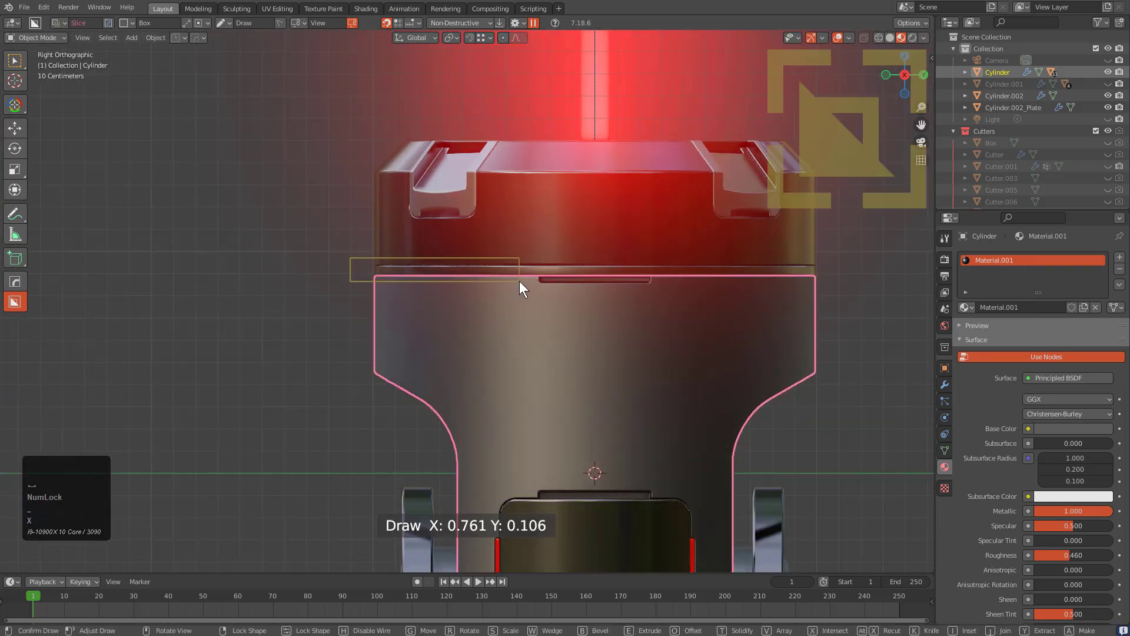
left_click(519, 281)
- Assign Material.008 to the thin band beneath the head and bevel it
key("a")
key("m")
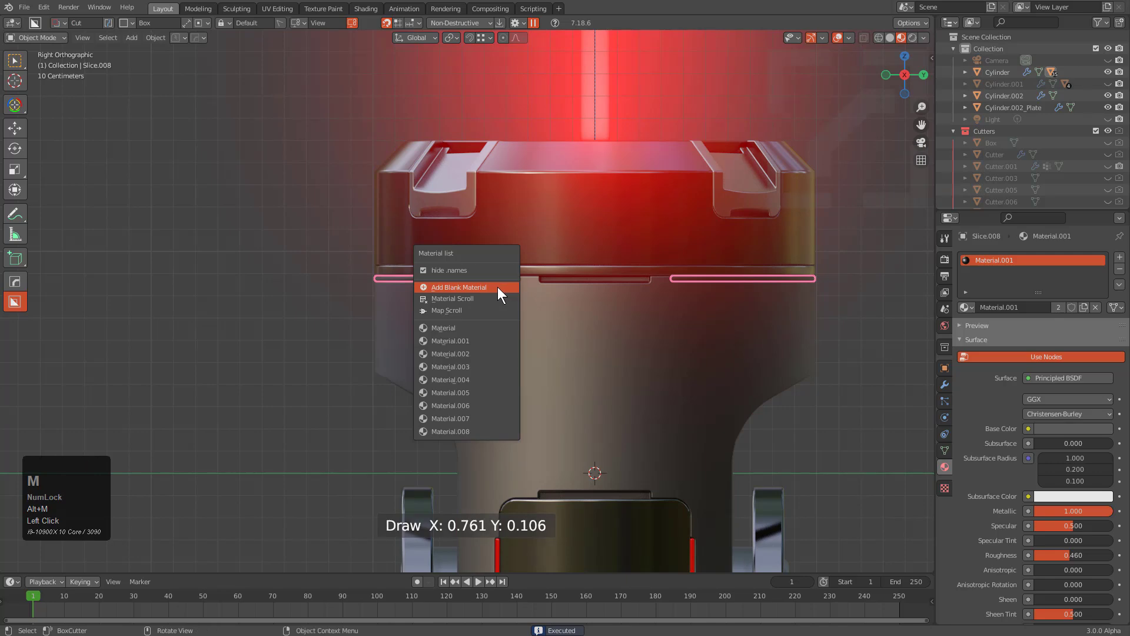
left_click(475, 417)
scroll(634, 243, "up", 3)
key("q")
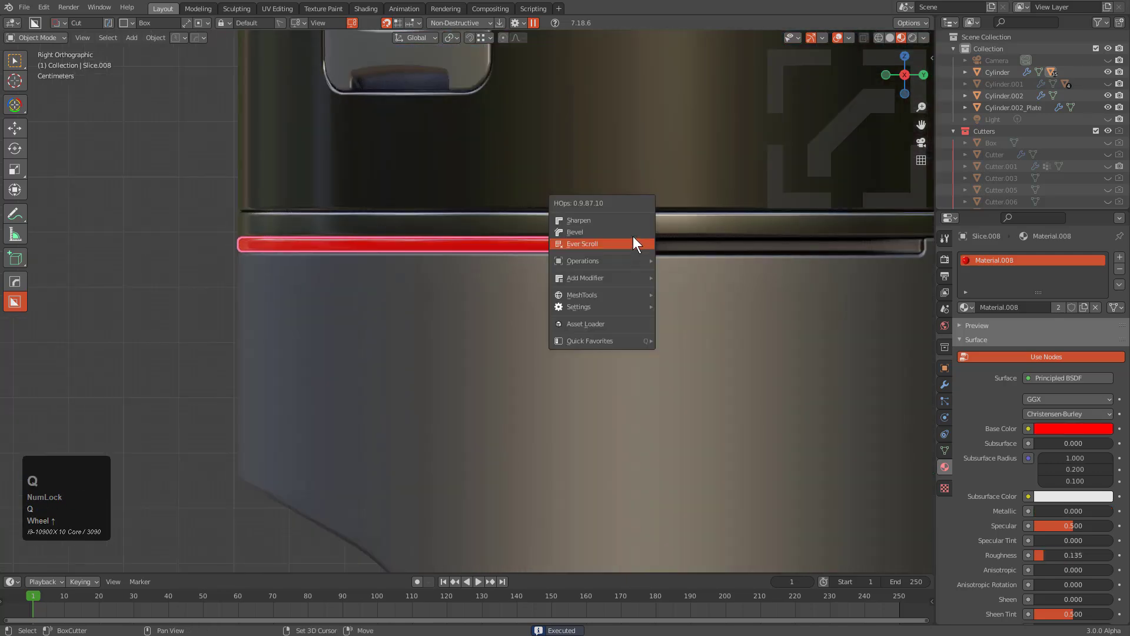
left_click(634, 232, "shift")
left_click(639, 232)
- Examine the red accents on the body and beneath the head from an angled view
key("alt+a")
scroll(640, 238, "down", 4)
middle_click_drag(615, 353, 594, 217, "shift")
scroll(582, 223, "down", 3)
middle_click_drag(512, 265, 599, 335)
scroll(605, 362, "down", 1)
middle_click_drag(599, 335, 492, 338)
scroll(489, 317, "up", 2)
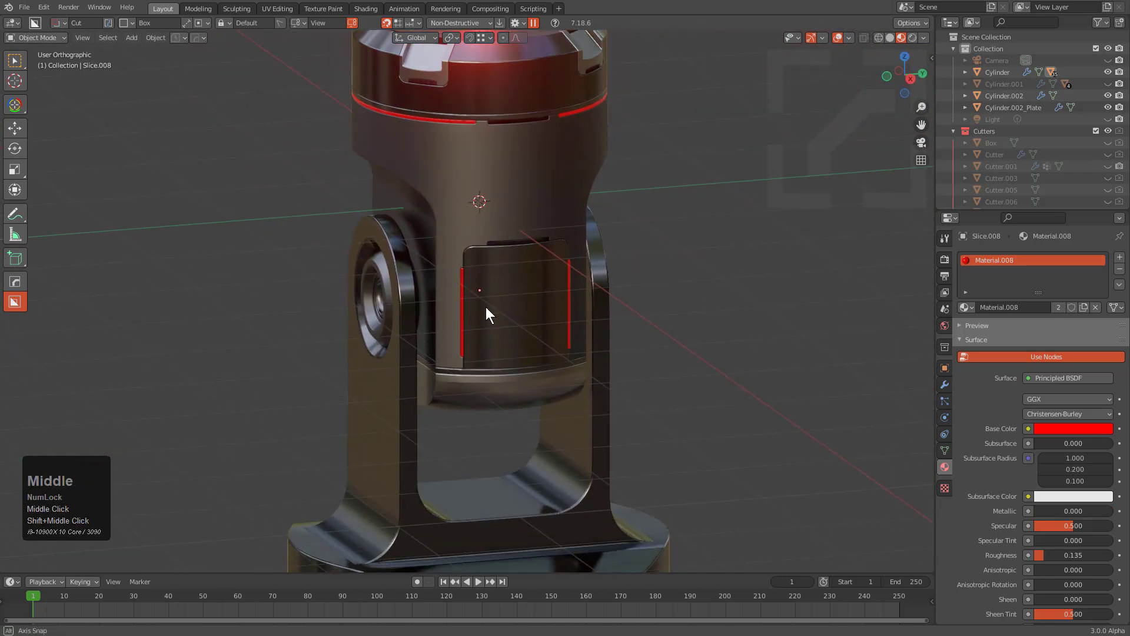
- Show only the Cutters collection, reveal all its hidden objects and select the horizontal pivot cylinder cutter
left_click(404, 364)
key("q")
middle_click_drag(618, 347, 574, 321)
key("2")
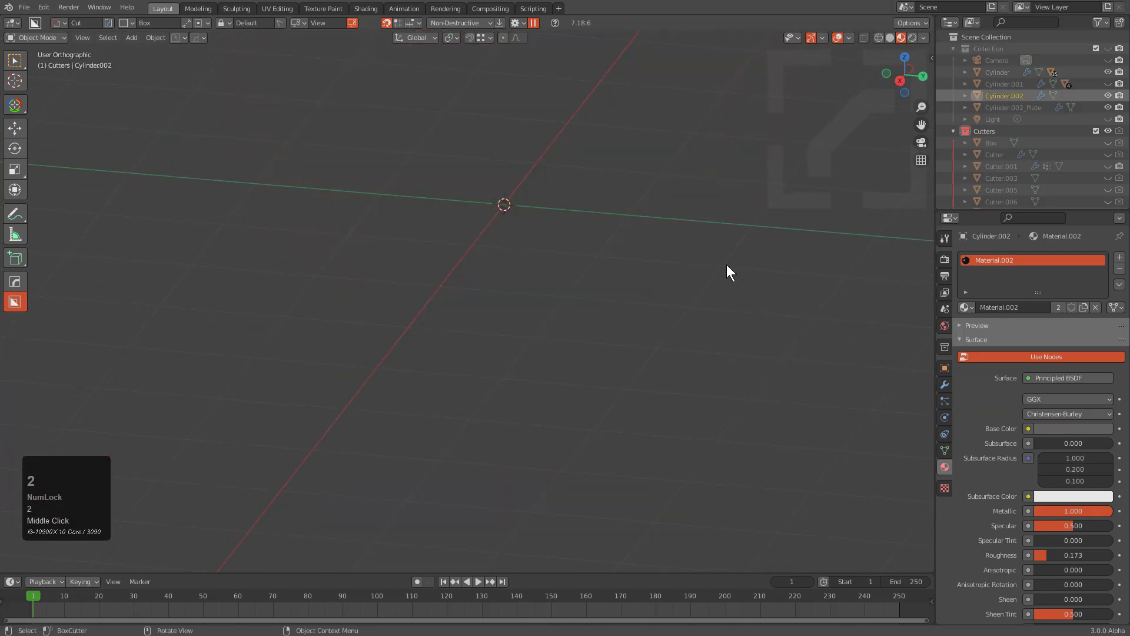
key("alt+h")
key("alt+a")
left_click(598, 295)
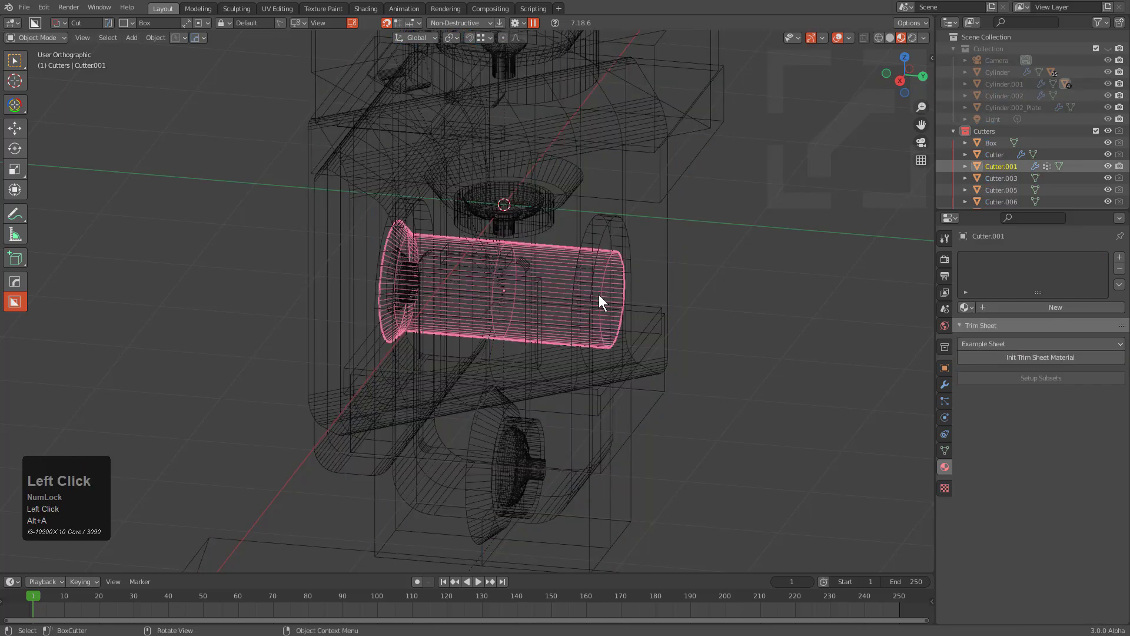
- Make a solid-shaded copy of the pivot cutter, move it to Collection and display that collection
key("q")
mouse_move(624, 415)
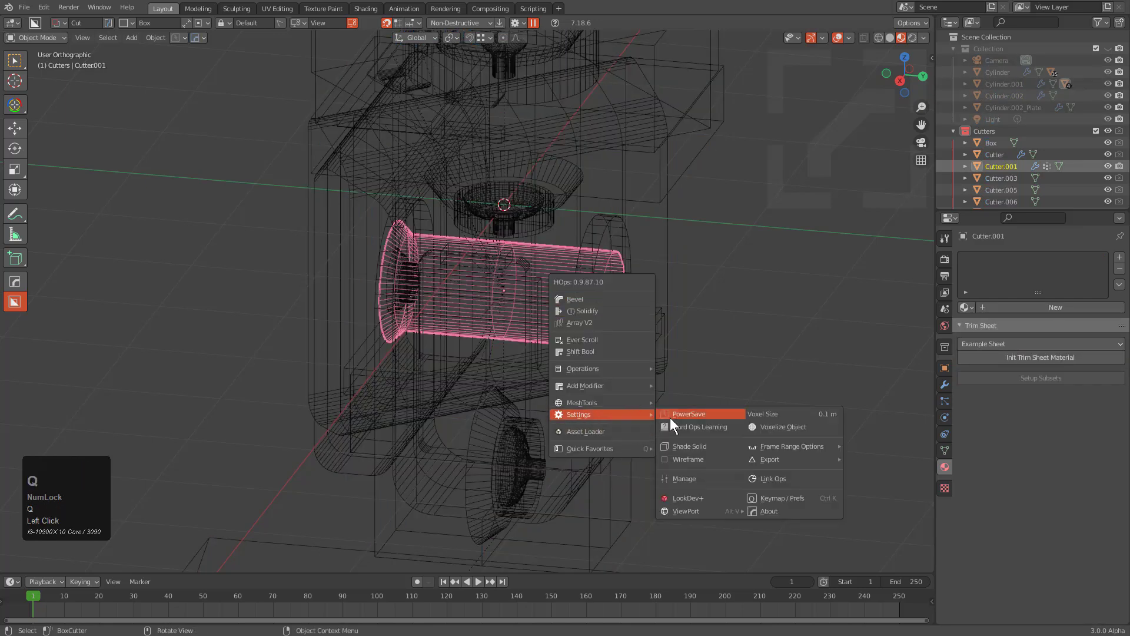
left_click(704, 443)
key("g")
right_click(586, 308)
key("m")
left_click(562, 336)
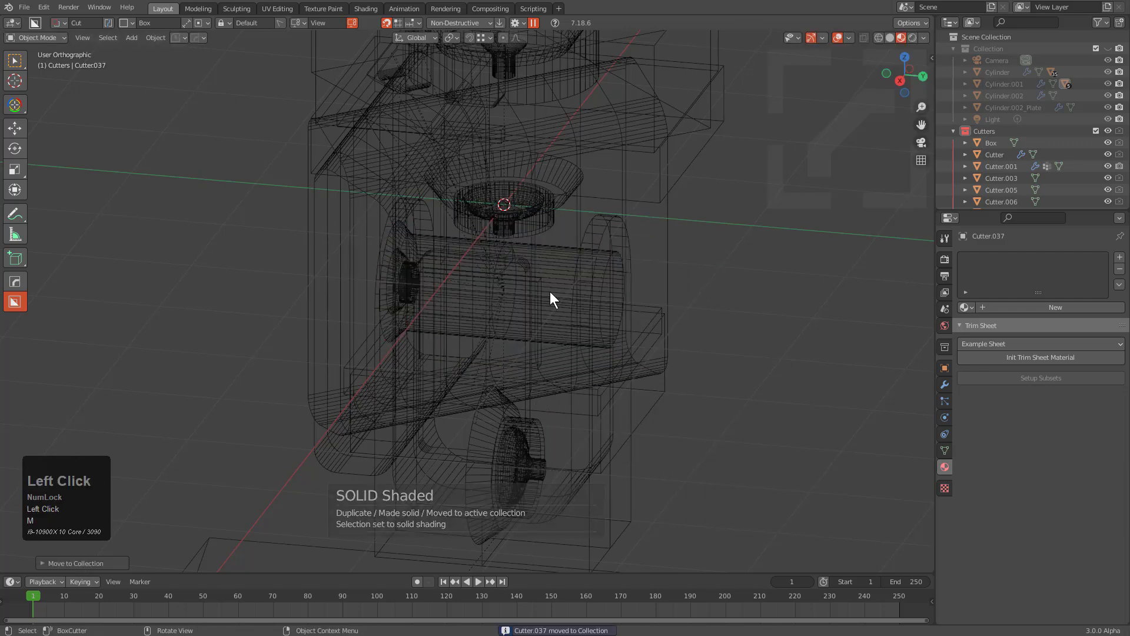
key("1")
middle_click_drag(545, 285, 469, 440)
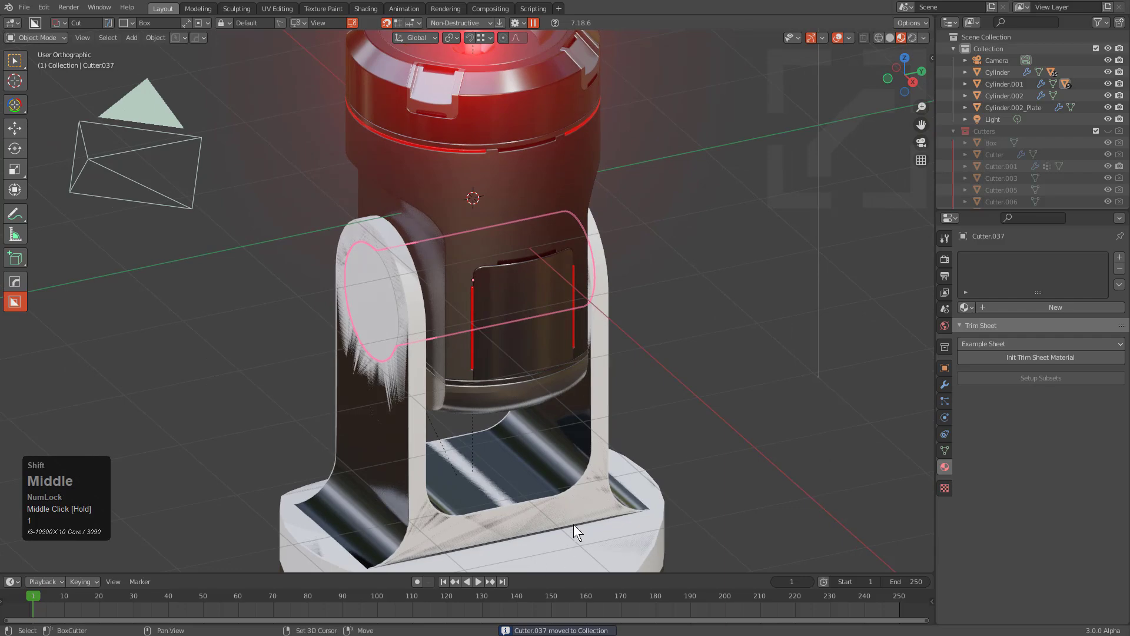
- Hide the revealed white Cylinder.001 object covering the base and delete the camera and light
middle_click_drag(578, 525, 649, 475)
left_click(649, 474)
key("h")
scroll(603, 240, "down", 7)
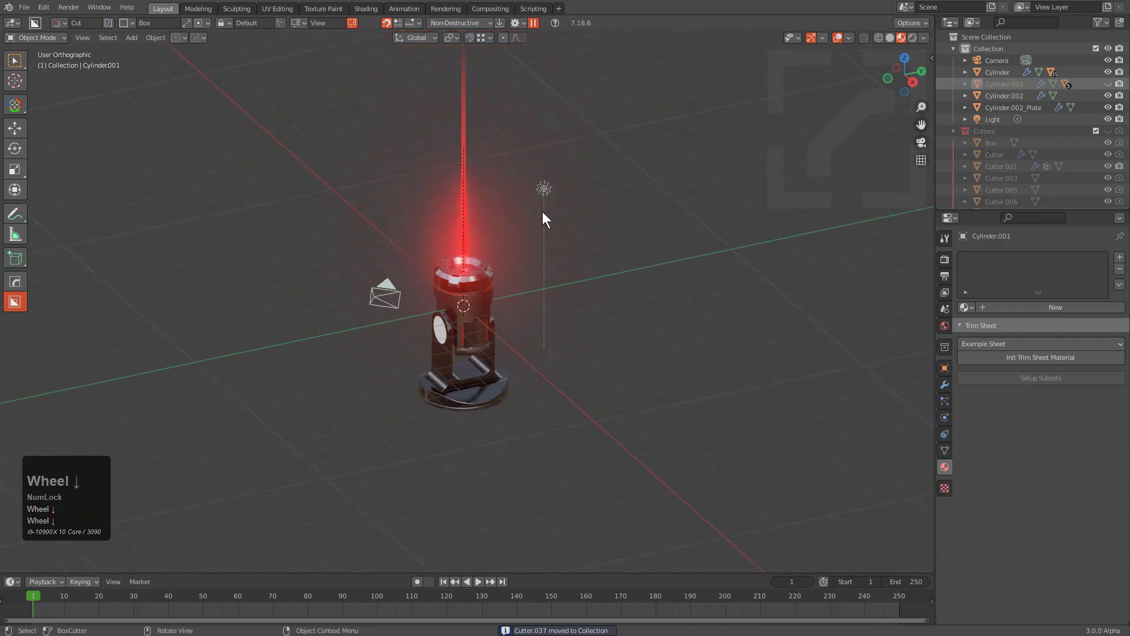
left_click(542, 195)
left_click(391, 305, "shift")
key("Delete")
scroll(438, 331, "up", 6)
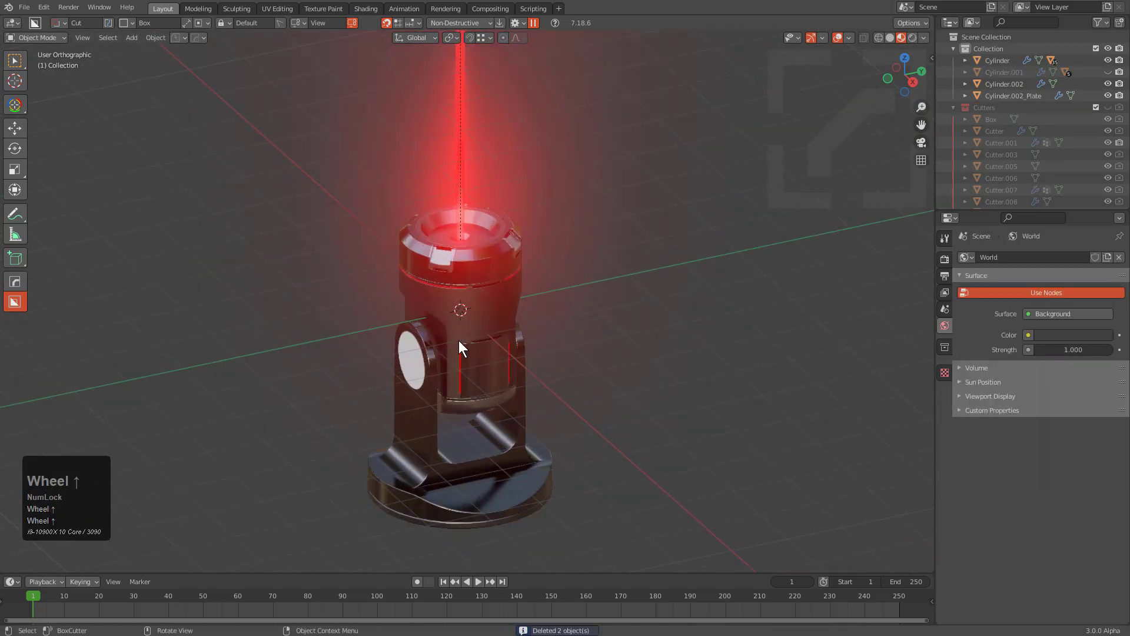
- Reduce the solid pivot copy to a plain cylinder without its wide end flange or a bevel modifier
left_click(337, 442)
middle_click_drag(412, 416, 491, 308, "shift")
key("Tab")
key("a")
key("z")
key("a")
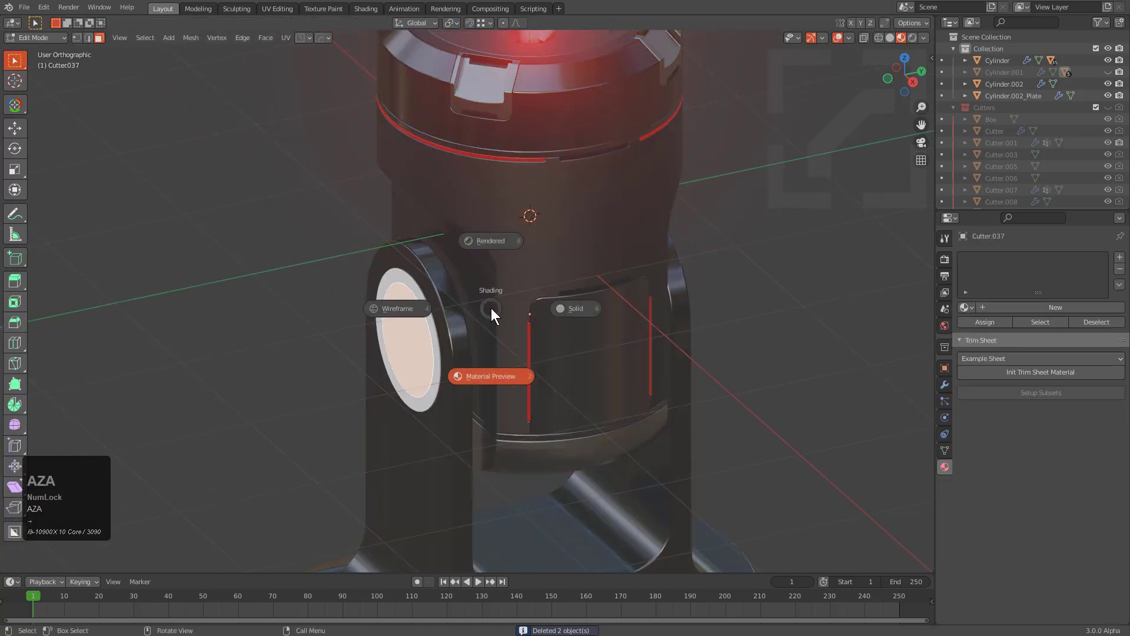
key("Tab")
key("q")
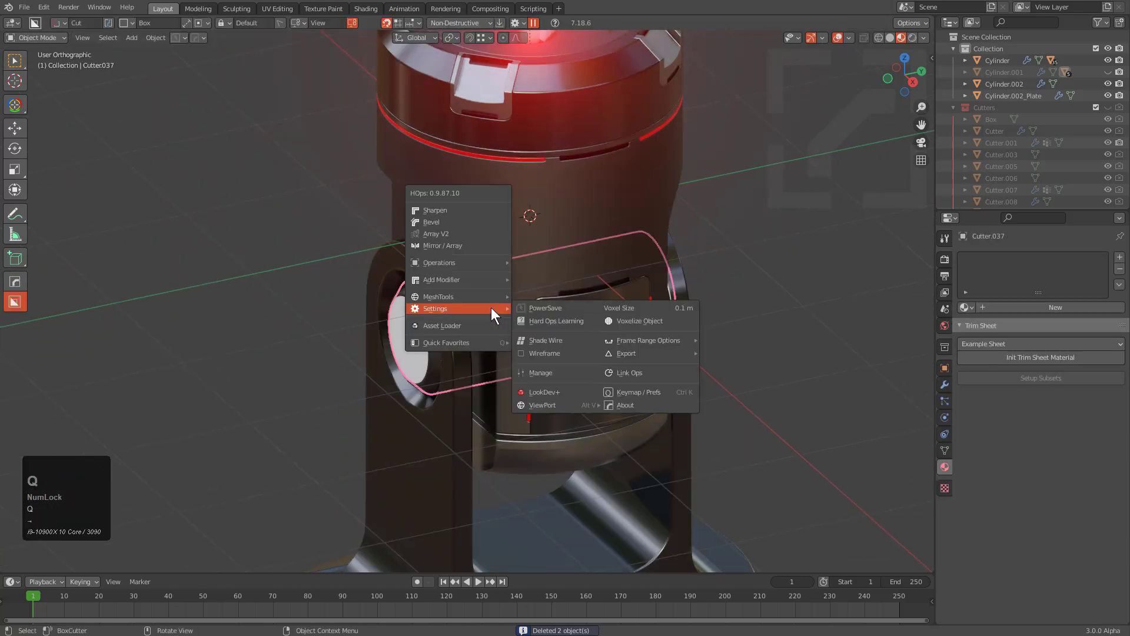
left_click(478, 222)
left_click(518, 248)
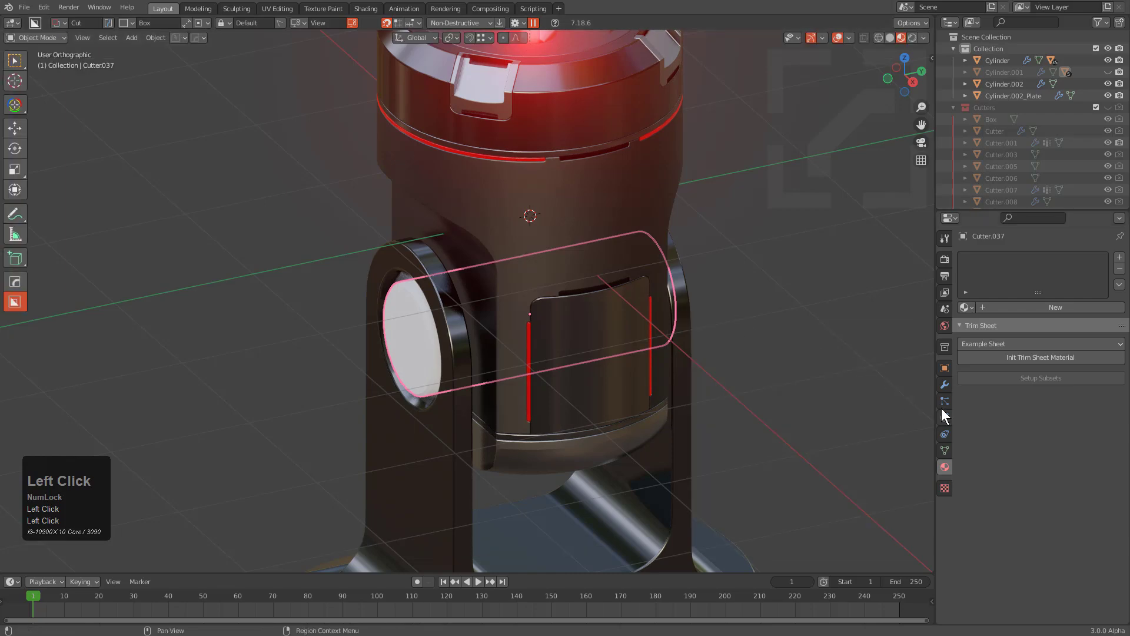
left_click(941, 384)
left_click(1105, 292)
- Shorten the copied pivot cylinder and move it along the global Y axis toward one bracket arm
middle_click_drag(803, 312, 708, 341)
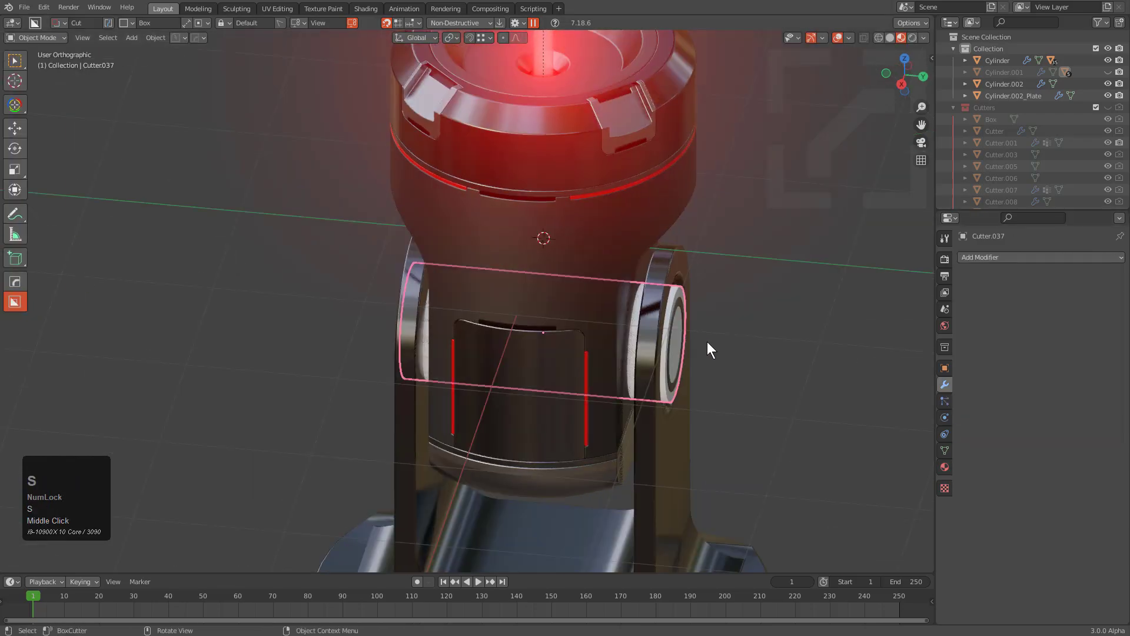
key("s")
key("x")
left_click(574, 331)
middle_click_drag(574, 331, 620, 308)
key("g")
key("x")
key("y")
left_click(512, 318)
- Scale the copy along Y into a short disc and position it between the bracket arm and the body
key("s")
key("x")
key("y")
left_click(478, 305)
key("g")
key("y")
left_click(495, 306)
- Assign the existing red material to the disc and mirror it along Y across the cylinder body
key("alt+m")
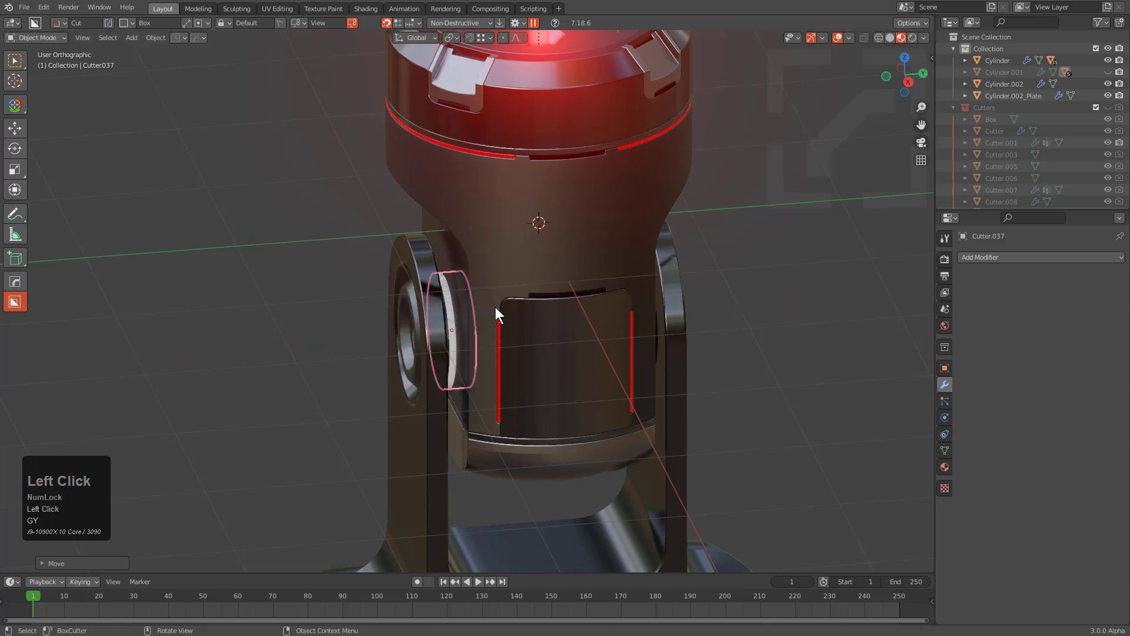
left_click(497, 306)
middle_click(615, 309)
left_click(591, 242, "shift")
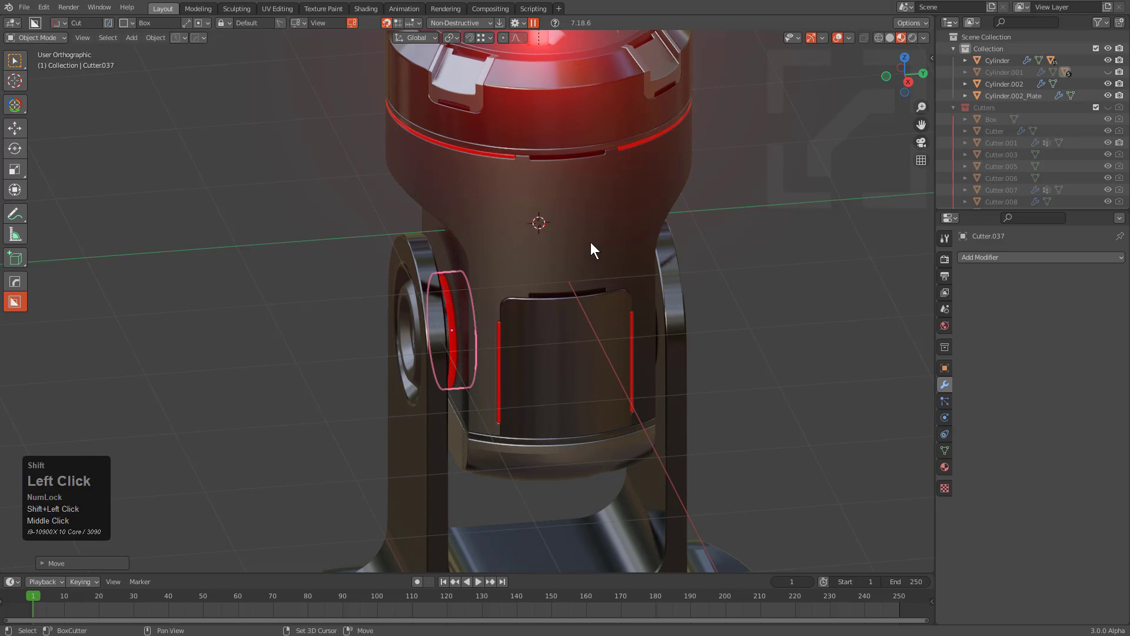
key("alt+x")
left_click(434, 332)
key("alt+a")
middle_click_drag(462, 332, 458, 331)
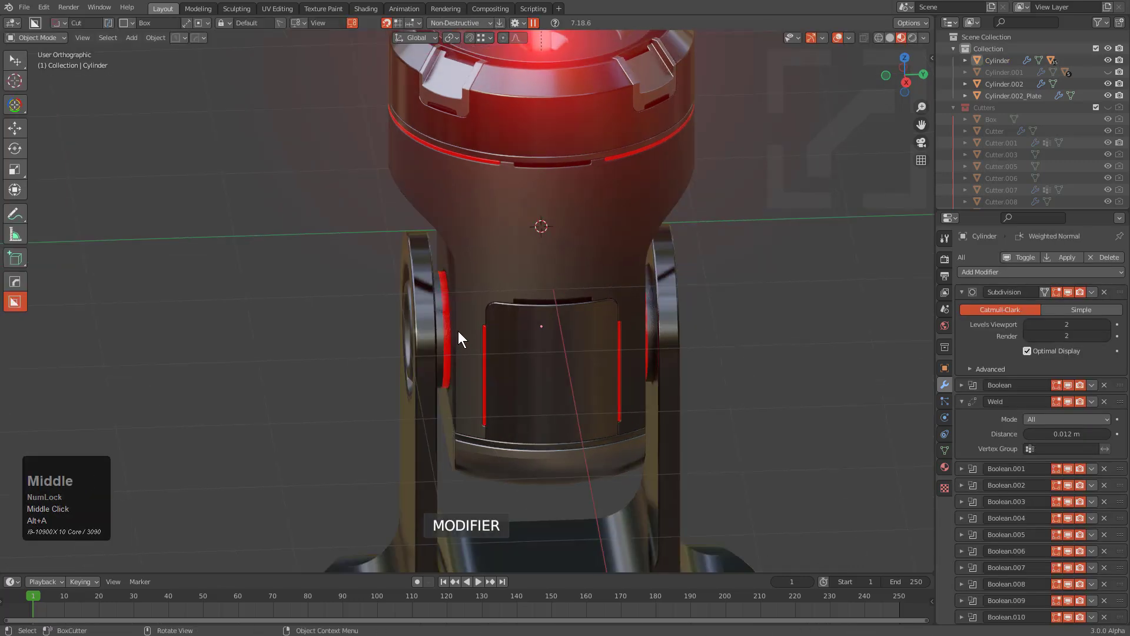
left_click(453, 319)
key("g")
right_click(451, 319)
- Adjust the mirrored red disc's position along the global Y axis and rescale it
left_click(444, 315)
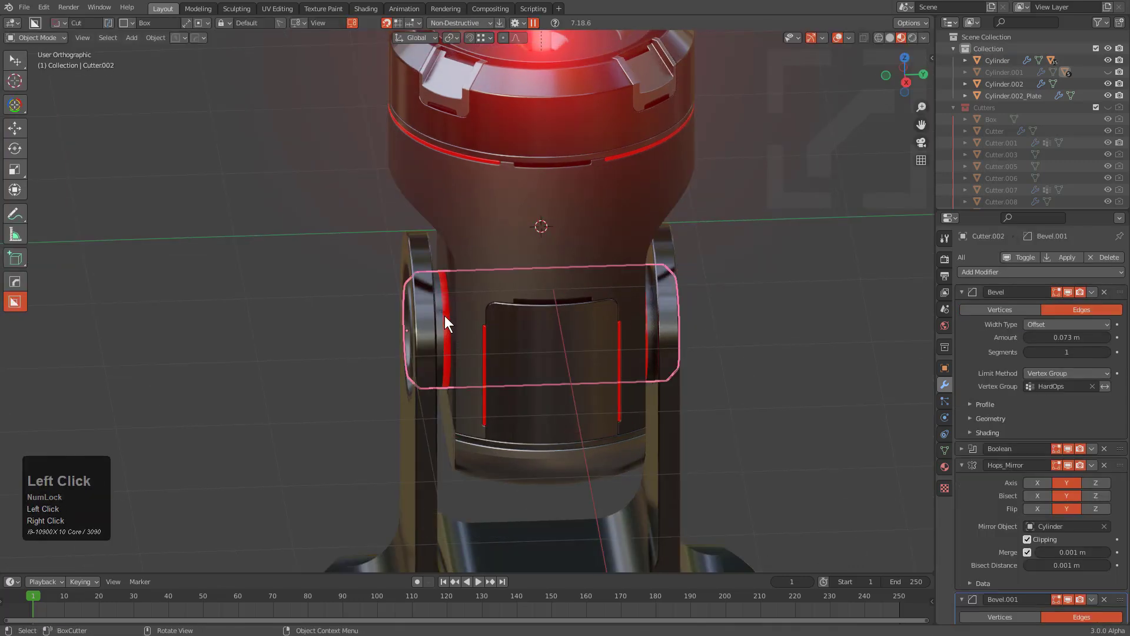
left_click(445, 316)
key("g")
key("x")
key("y")
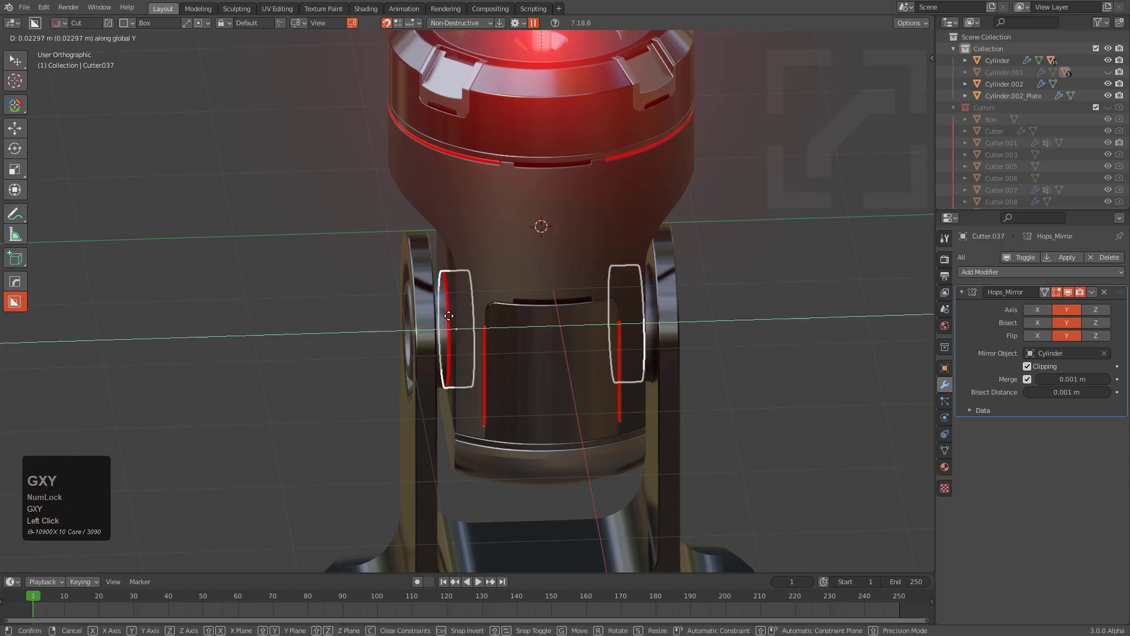
left_click(444, 316)
key("s")
left_click(531, 350)
key("alt+a")
middle_click_drag(532, 350, 573, 348)
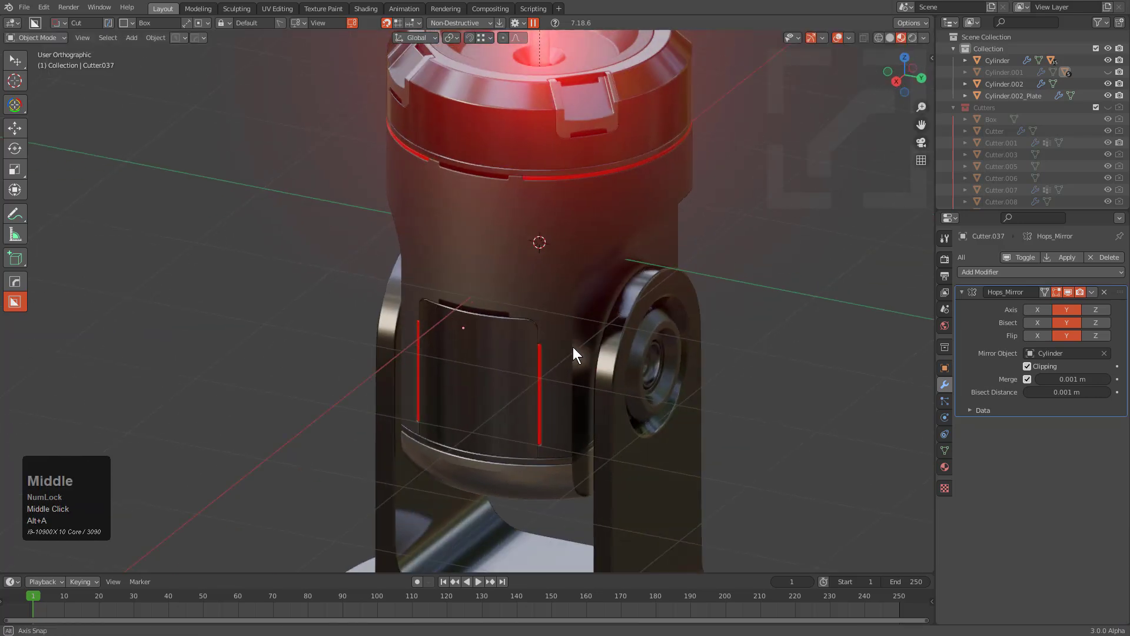
- Rotate the cylinder body about the global Y axis to tilt it and its beam forward
scroll(553, 341, "down", 3)
middle_click_drag(511, 326, 568, 305)
left_click(588, 248)
key("r")
key("x")
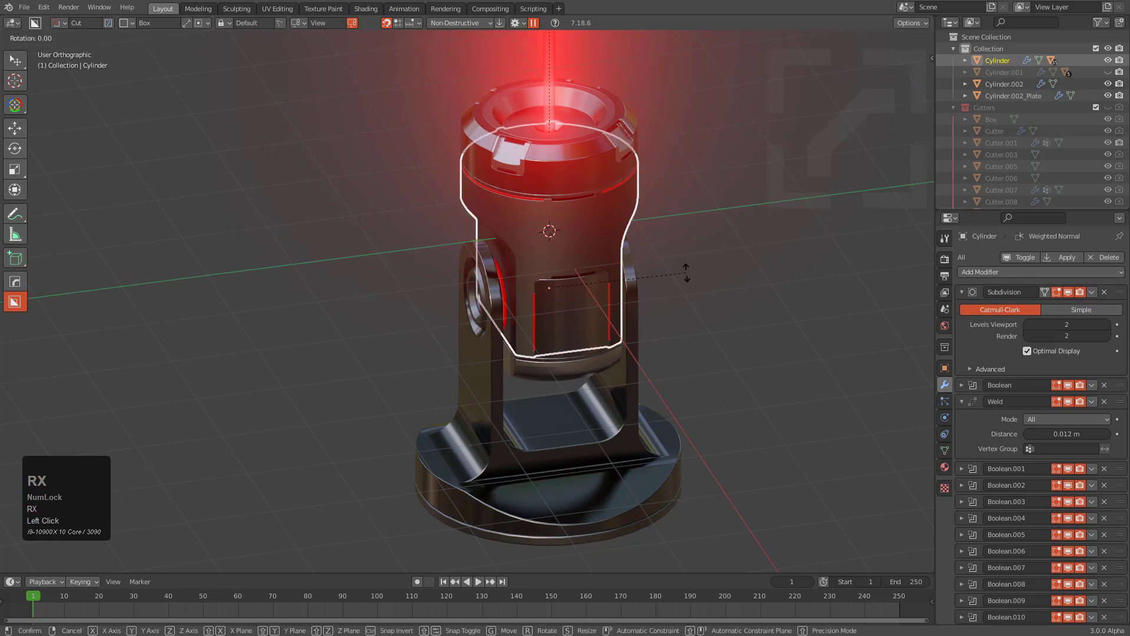
key("y")
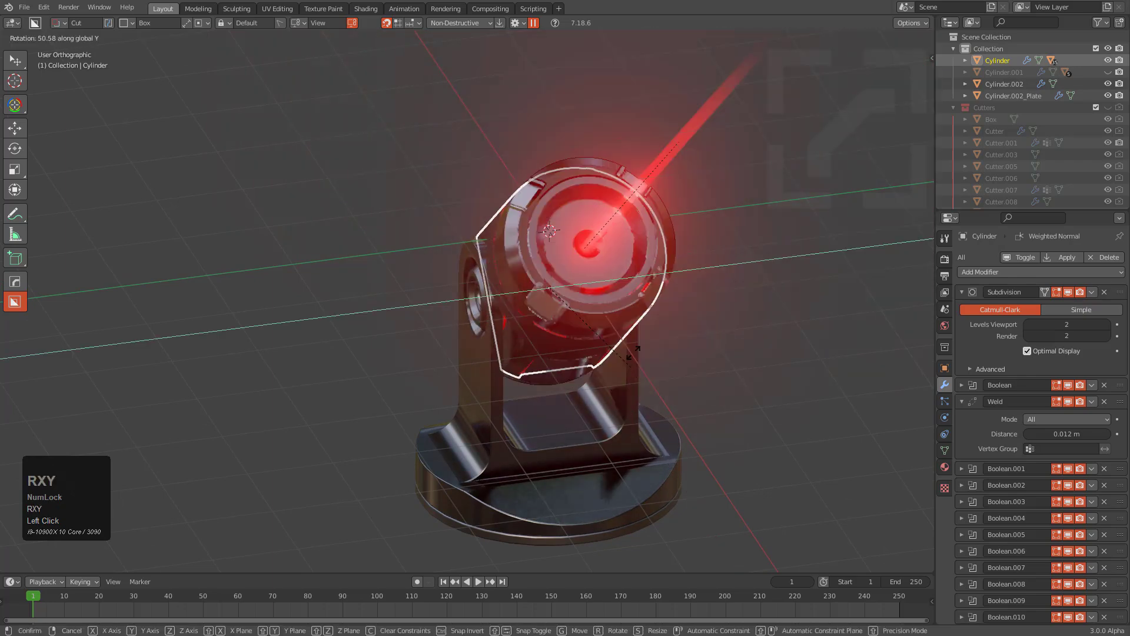
left_click(600, 283)
- Hide the viewport overlays and examine the tilted emitter with its red accents and beam from several angles
scroll(599, 283, "down", 2)
middle_click_drag(599, 283, 730, 247)
key("alt+a")
scroll(709, 262, "up", 3)
left_click(836, 36)
middle_click_drag(709, 287, 683, 262)
scroll(678, 260, "down", 2)
middle_click_drag(819, 340, 842, 291, "ctrl")
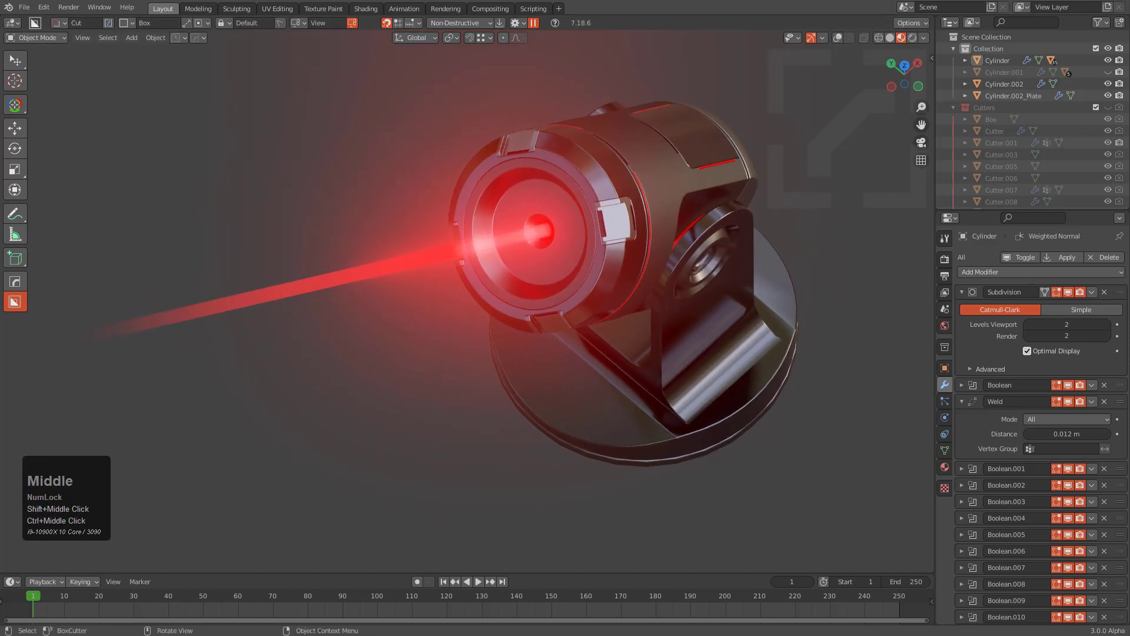